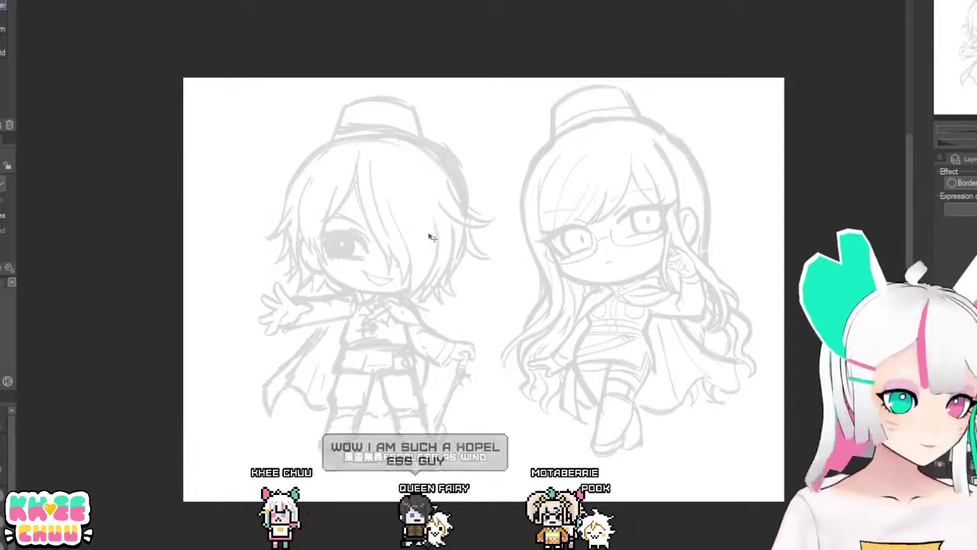
Step: Switch to the chibi lineup canvas and examine the finished character with the cat-eared hat and red glasses up close
{"action": "scroll", "coordinate": [430, 233], "scroll_direction": "up", "scroll_amount": 1}
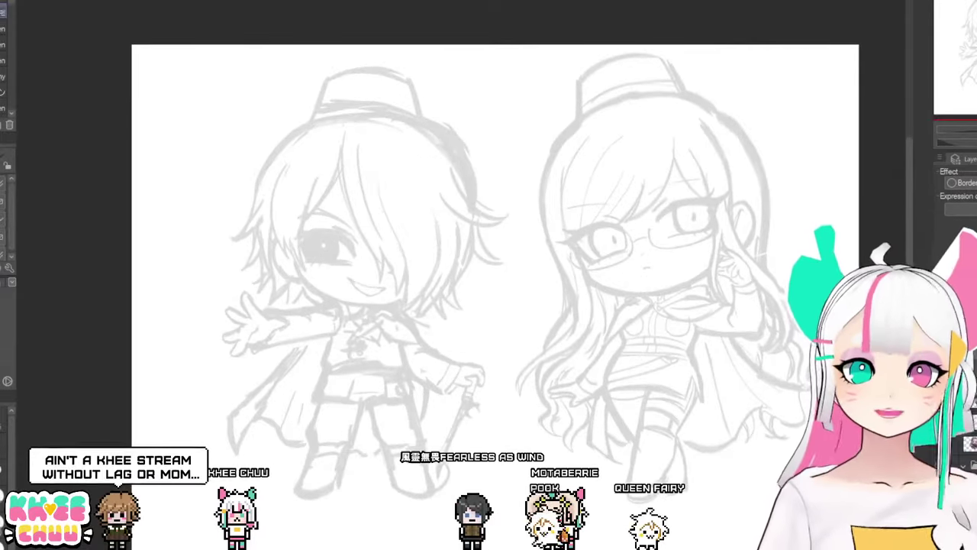
{"action": "key", "text": "ctrl+Tab"}
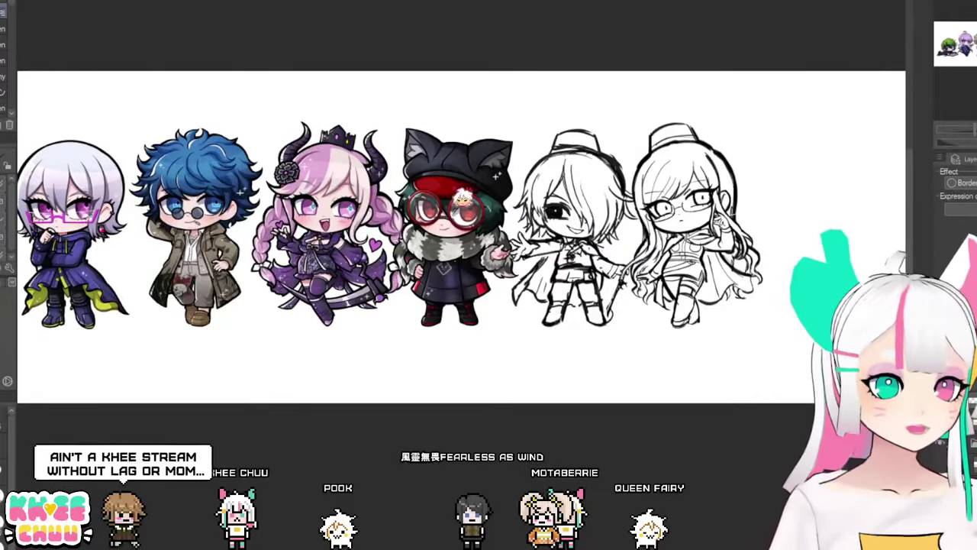
{"action": "key", "text": "ctrl+plus"}
{"action": "key", "text": "ctrl+plus"}
{"action": "key", "text": "ctrl+plus"}
{"action": "key", "text": "ctrl+plus"}
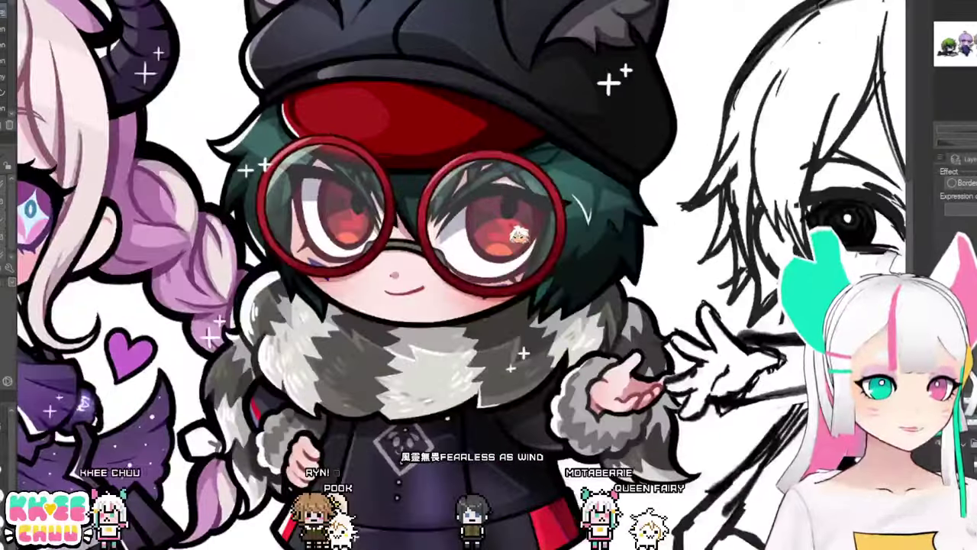
{"action": "scroll", "coordinate": [406, 243], "scroll_direction": "down", "scroll_amount": 1}
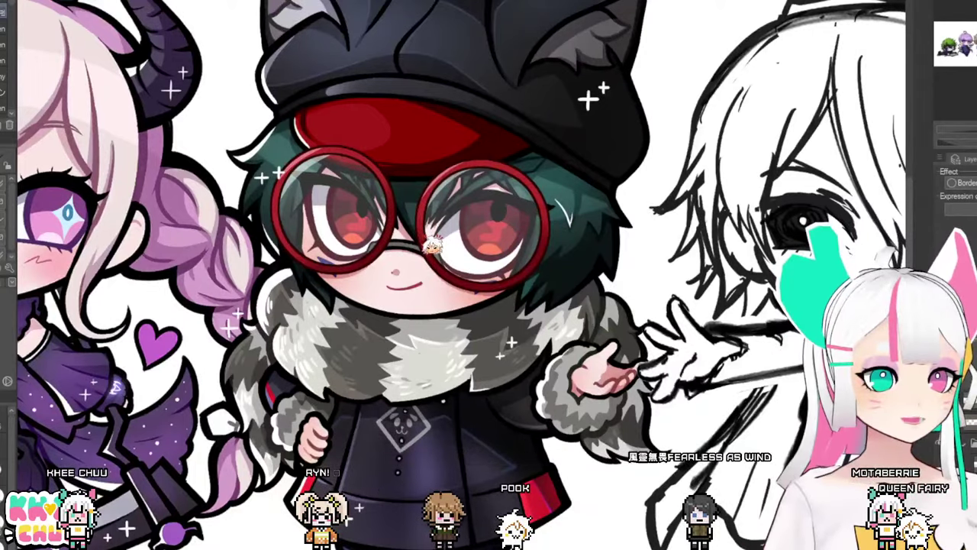
{"action": "scroll", "coordinate": [427, 240], "scroll_direction": "down", "scroll_amount": 3}
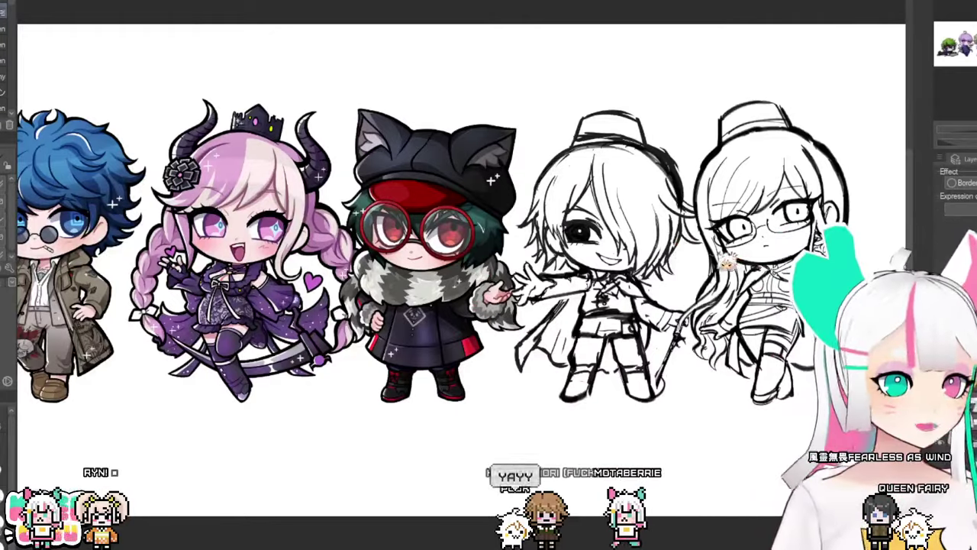
Step: Look over the whole row of chibi characters, including the two uncoloured sketches at its end
{"action": "key", "text": "ctrl+minus"}
{"action": "scroll", "coordinate": [695, 240], "scroll_direction": "up", "scroll_amount": 2}
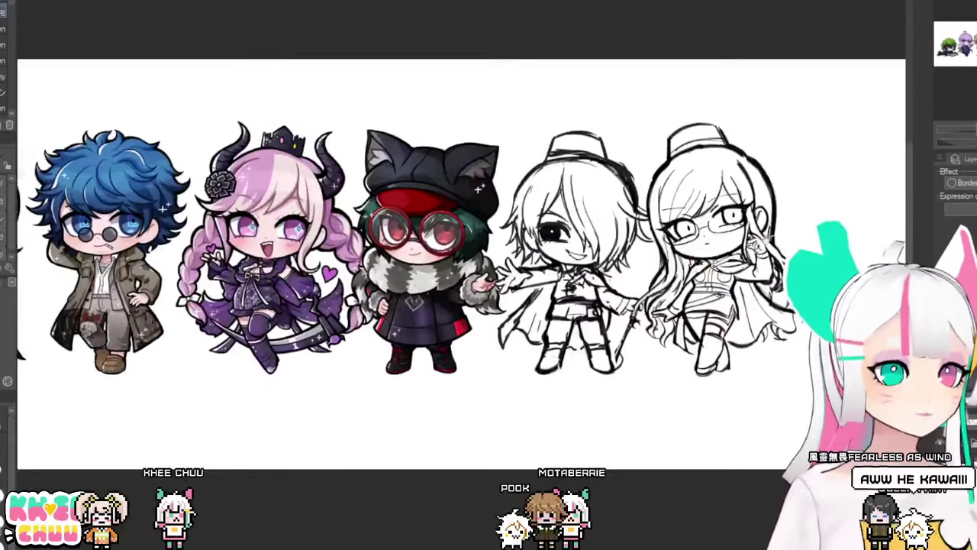
{"action": "left_click_drag", "start_coordinate": [695, 240], "coordinate": [741, 265]}
{"action": "key", "text": "ctrl+minus"}
{"action": "key", "text": "ctrl+minus"}
{"action": "key", "text": "ctrl+minus"}
{"action": "key", "text": "ctrl+minus"}
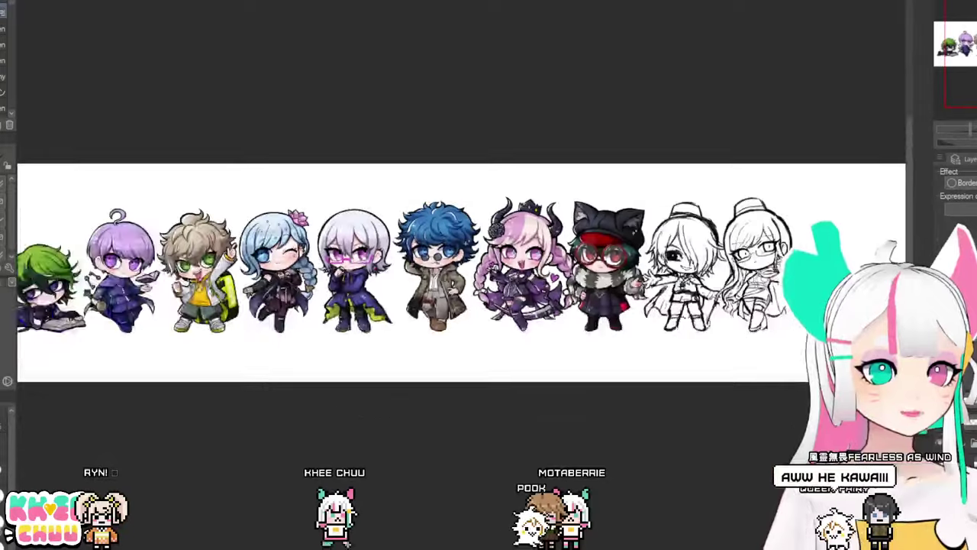
{"action": "scroll", "coordinate": [727, 288], "scroll_direction": "up", "scroll_amount": 3}
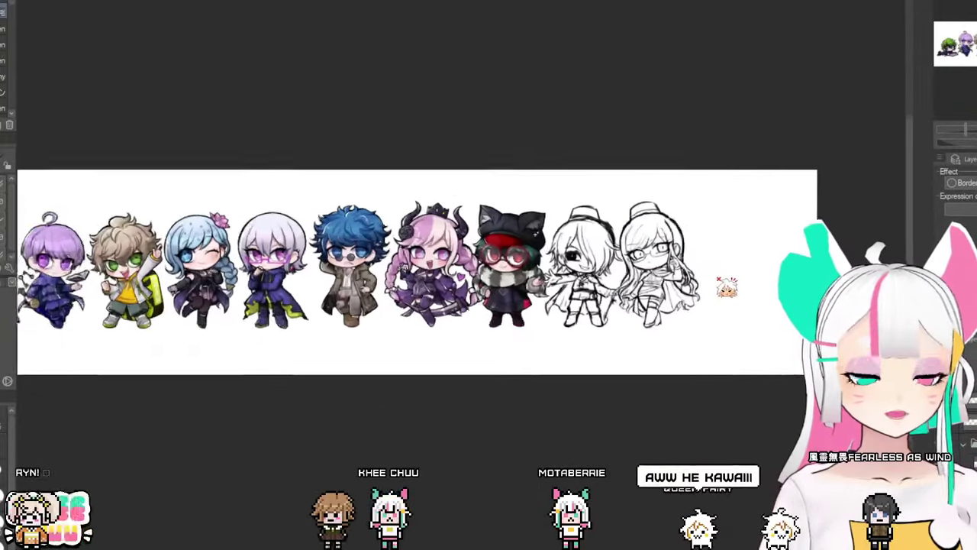
{"action": "scroll", "coordinate": [567, 283], "scroll_direction": "down", "scroll_amount": 1}
{"action": "key", "text": "ctrl+minus"}
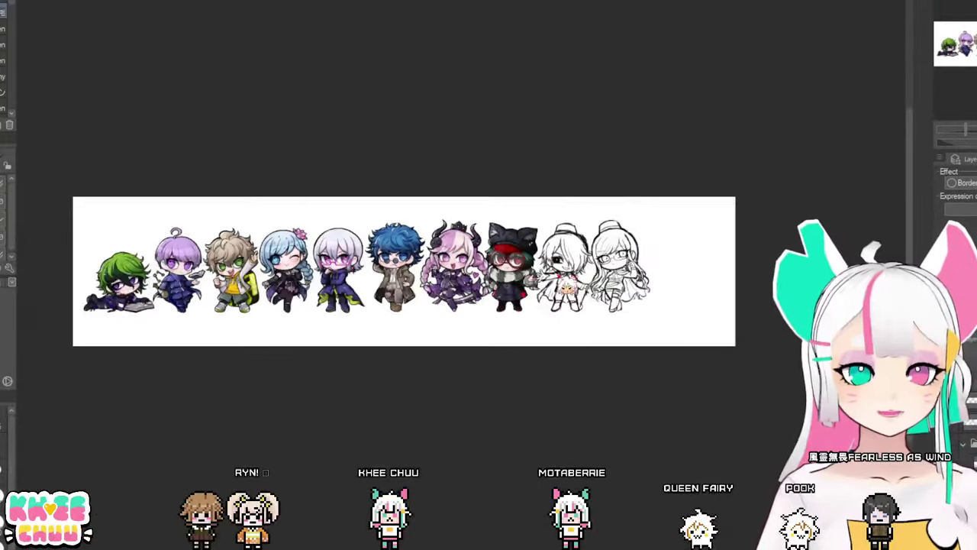
{"action": "key", "text": "ctrl+plus"}
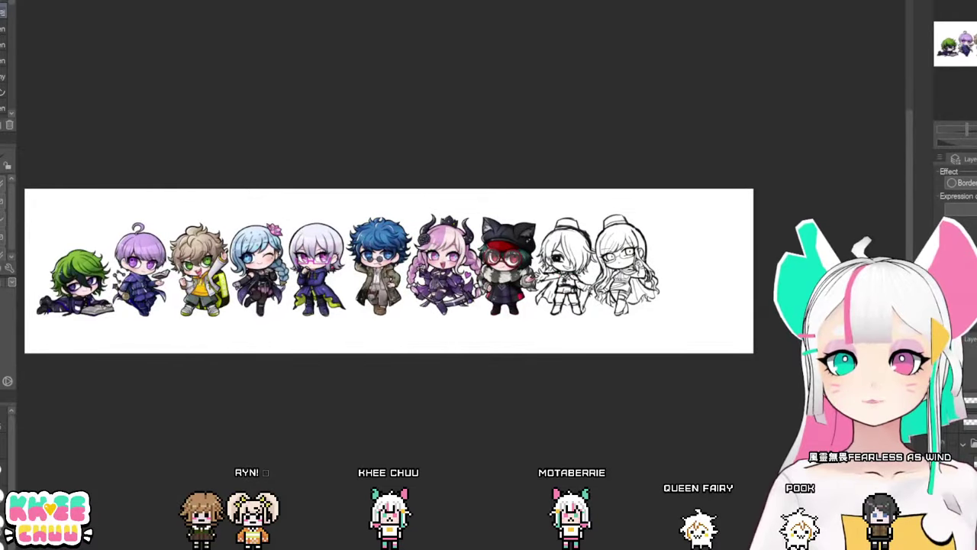
Step: Examine the uncoloured sketch of the braided girl on the other open canvas
{"action": "key", "text": "ctrl+Tab"}
{"action": "left_click_drag", "start_coordinate": [249, 399], "coordinate": [298, 260]}
{"action": "scroll", "coordinate": [297, 290], "scroll_direction": "up", "scroll_amount": 4}
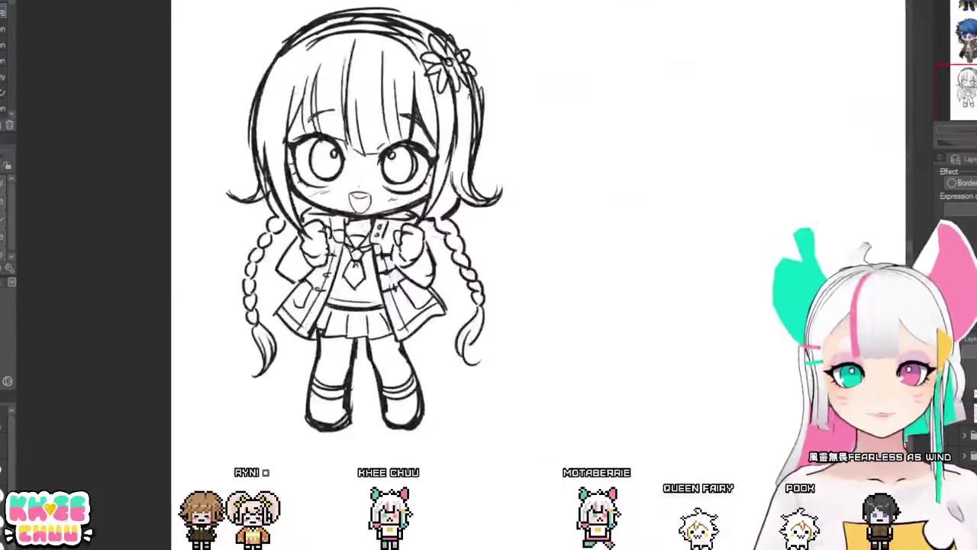
{"action": "mouse_move", "coordinate": [498, 236]}
{"action": "left_mouse_down"}
{"action": "mouse_move", "coordinate": [405, 323]}
{"action": "mouse_move", "coordinate": [399, 298]}
{"action": "left_mouse_up"}
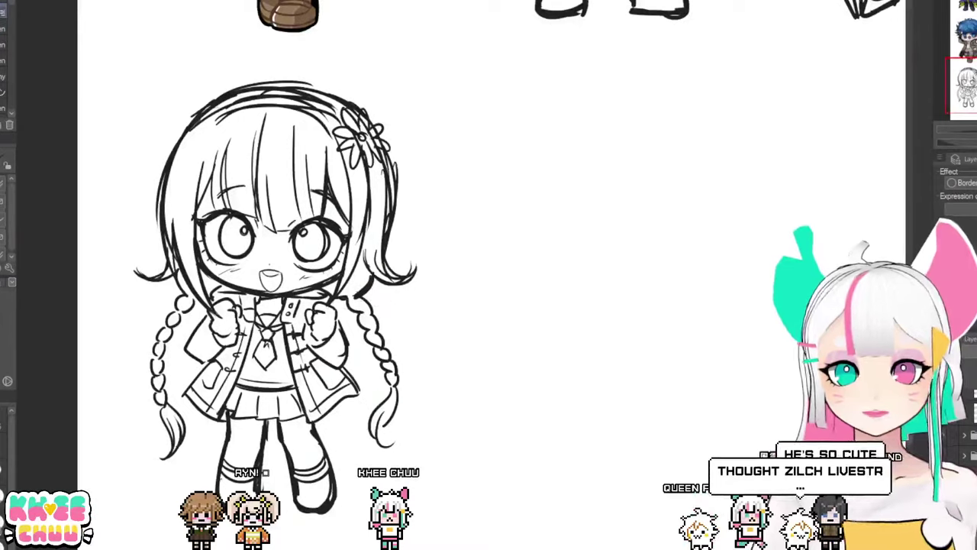
Step: Return to the two-character sketch canvas and remove the long-haired woman with glasses beside the boy
{"action": "key", "text": "ctrl+Tab"}
{"action": "left_click_drag", "start_coordinate": [456, 208], "coordinate": [417, 195]}
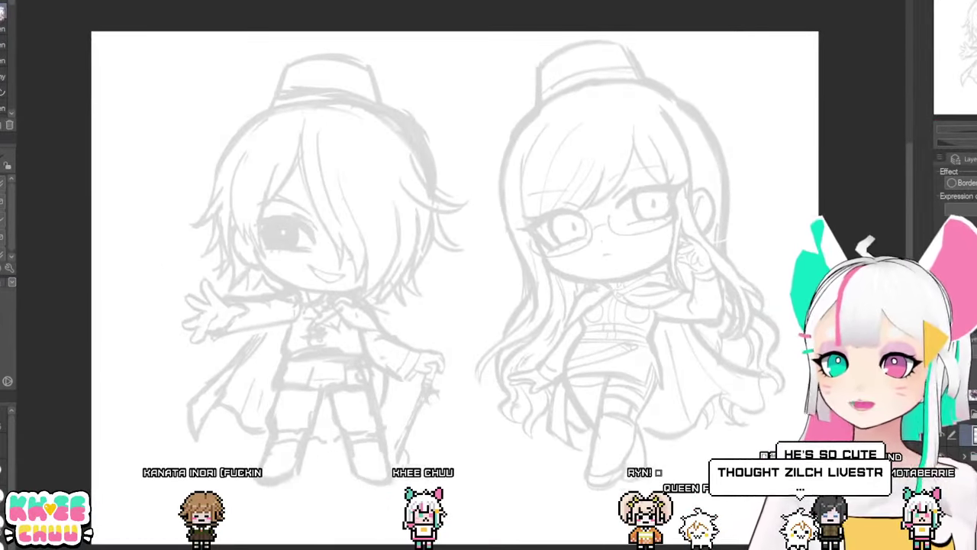
{"action": "scroll", "coordinate": [278, 173], "scroll_direction": "up", "scroll_amount": 1}
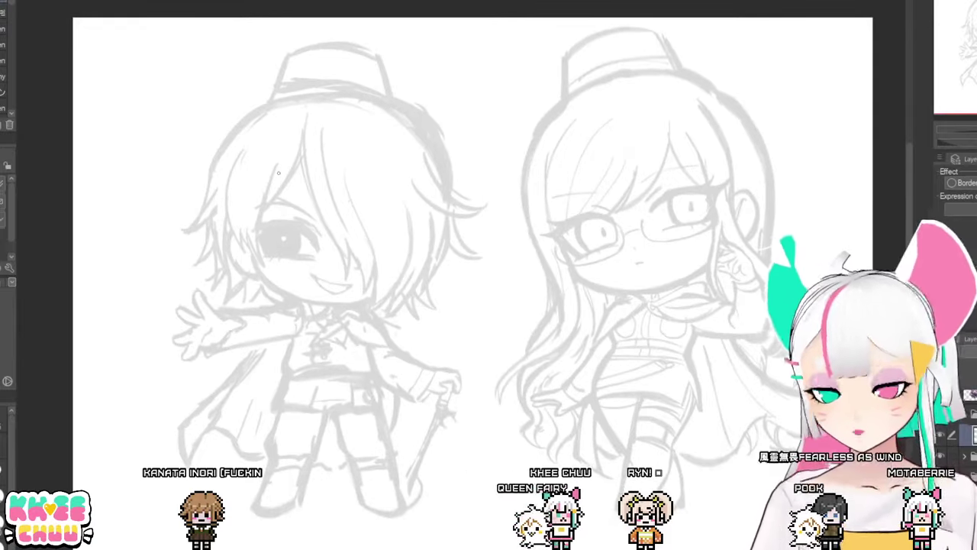
{"action": "left_click_drag", "start_coordinate": [497, 408], "coordinate": [557, 401]}
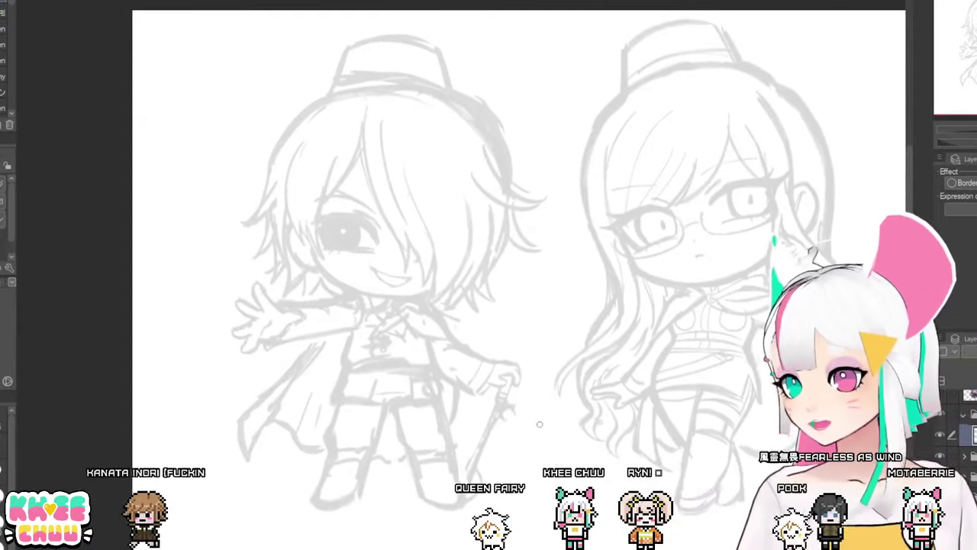
{"action": "scroll", "coordinate": [797, 411], "scroll_direction": "up", "scroll_amount": 3}
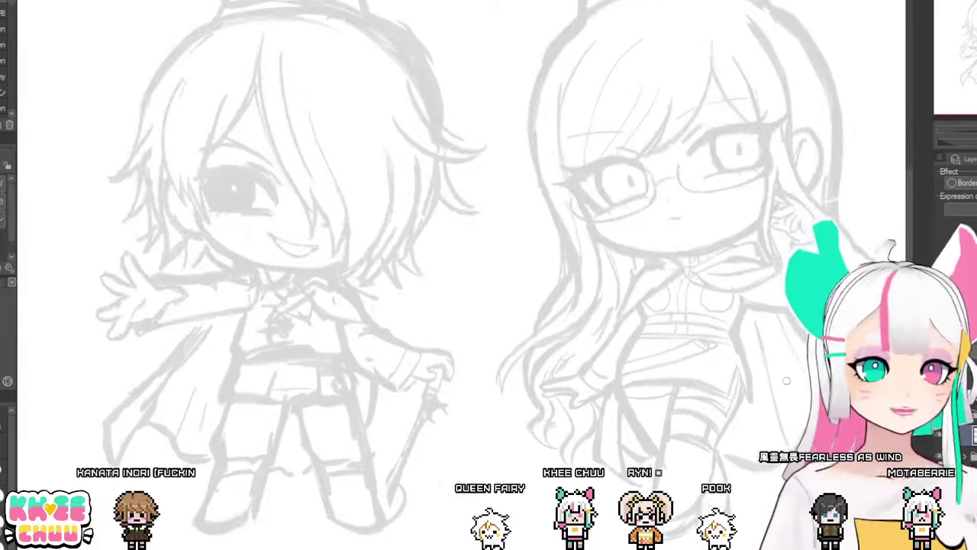
{"action": "left_click_drag", "start_coordinate": [496, 265], "coordinate": [624, 285]}
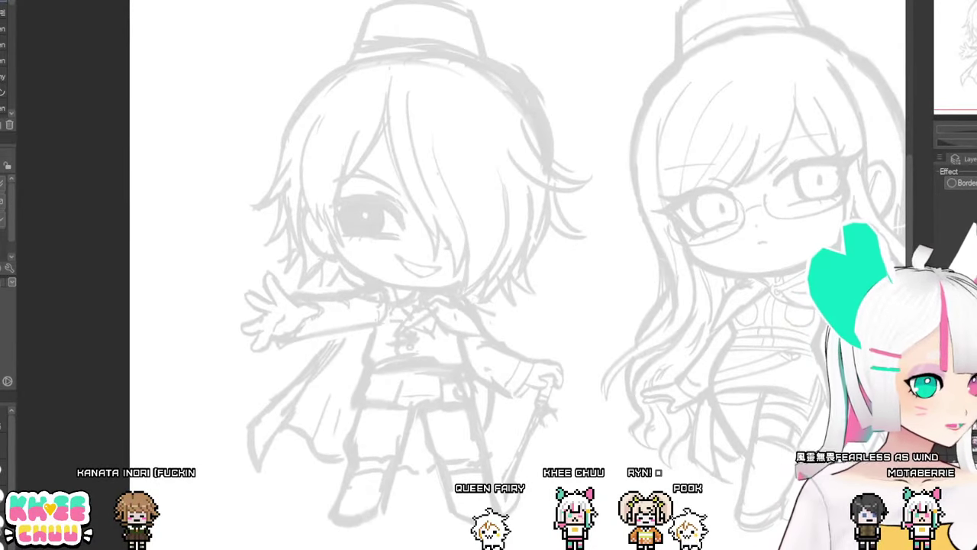
{"action": "key", "text": "Delete"}
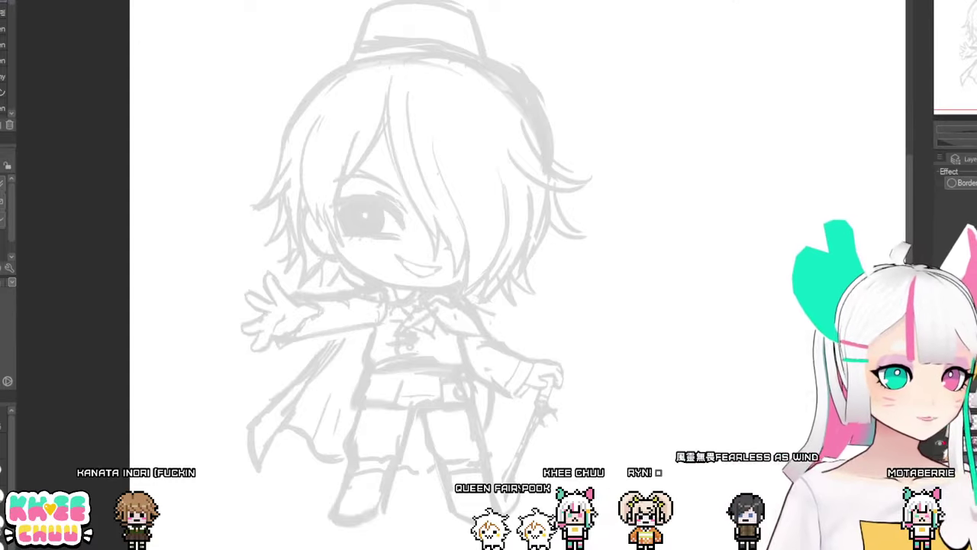
{"action": "key", "text": "ctrl+z"}
{"action": "left_click_drag", "start_coordinate": [783, 389], "coordinate": [670, 399]}
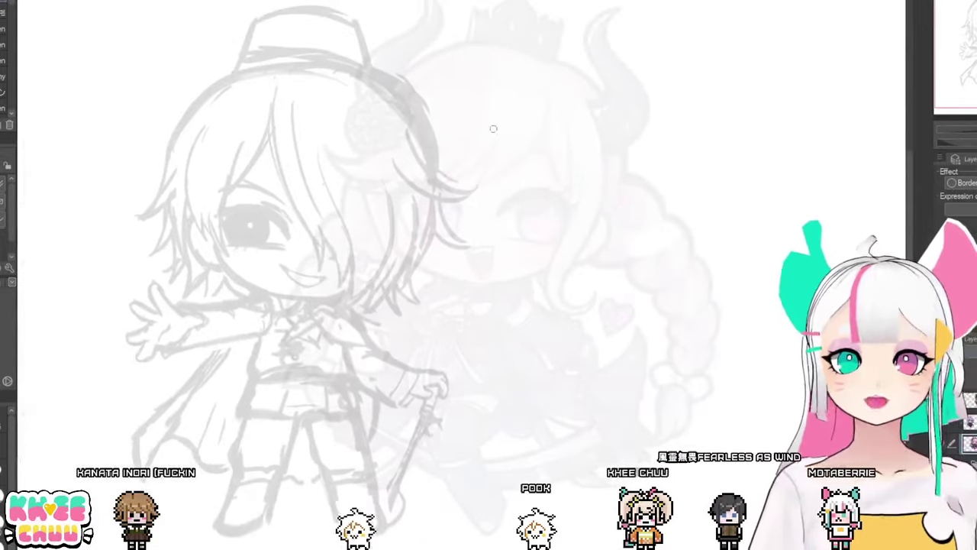
{"action": "key", "text": "Delete"}
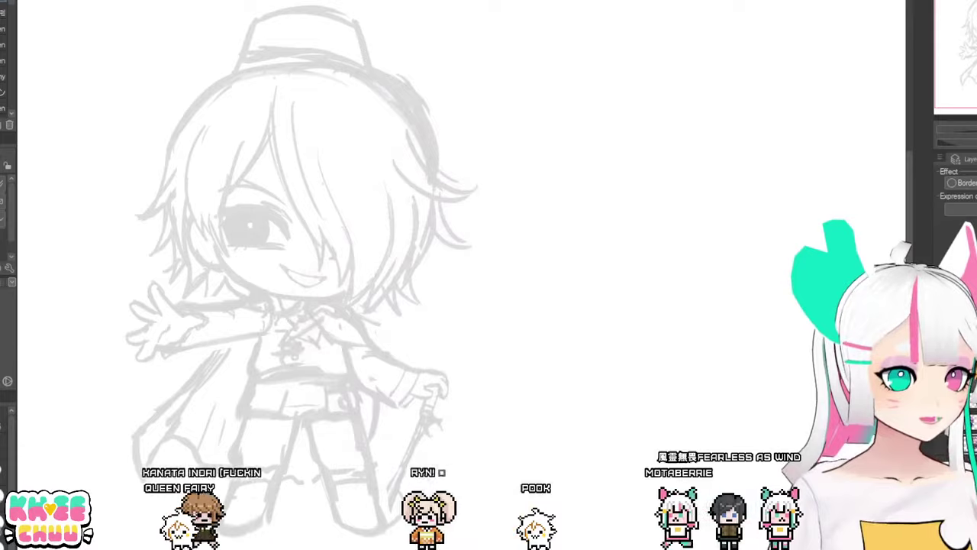
Step: Place the finished chibi with the cat-eared hat beside the boy's sketch as a line art reference
{"action": "key", "text": "ctrl+v"}
{"action": "mouse_move", "coordinate": [618, 344]}
{"action": "left_mouse_down"}
{"action": "mouse_move", "coordinate": [715, 351]}
{"action": "mouse_move", "coordinate": [678, 339]}
{"action": "mouse_move", "coordinate": [687, 339]}
{"action": "left_mouse_up"}
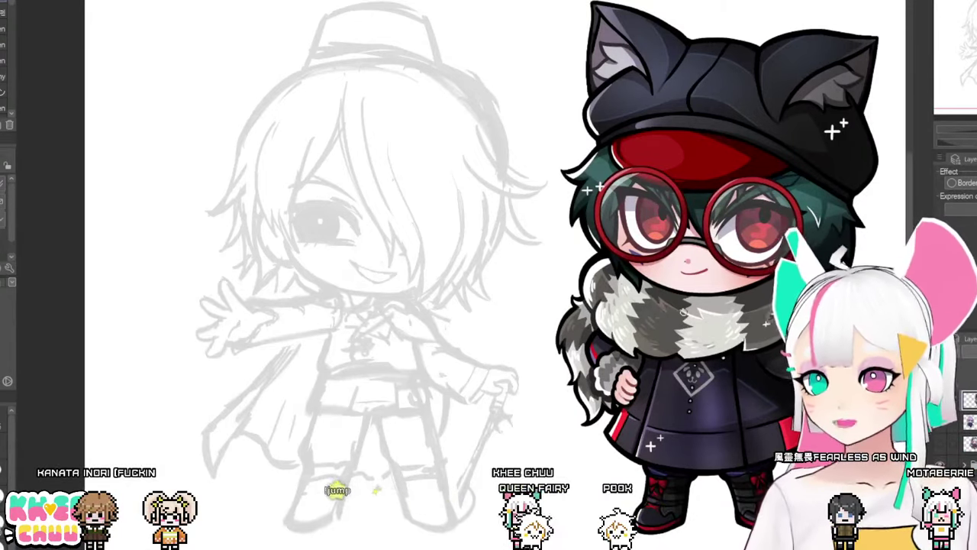
{"action": "scroll", "coordinate": [99, 356], "scroll_direction": "up", "scroll_amount": 1}
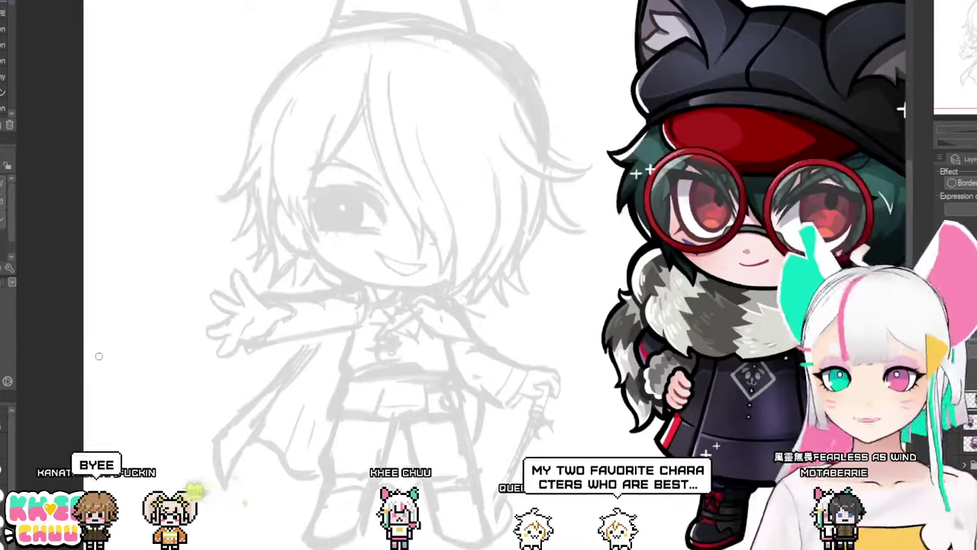
{"action": "scroll", "coordinate": [98, 356], "scroll_direction": "up", "scroll_amount": 1}
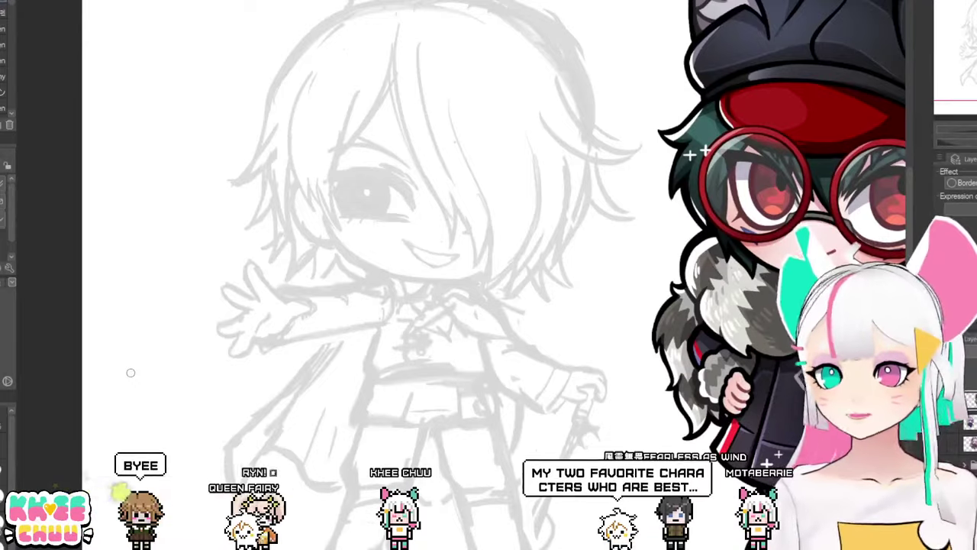
{"action": "mouse_move", "coordinate": [547, 313]}
{"action": "left_mouse_down"}
{"action": "mouse_move", "coordinate": [541, 334]}
{"action": "mouse_move", "coordinate": [541, 325]}
{"action": "left_mouse_up"}
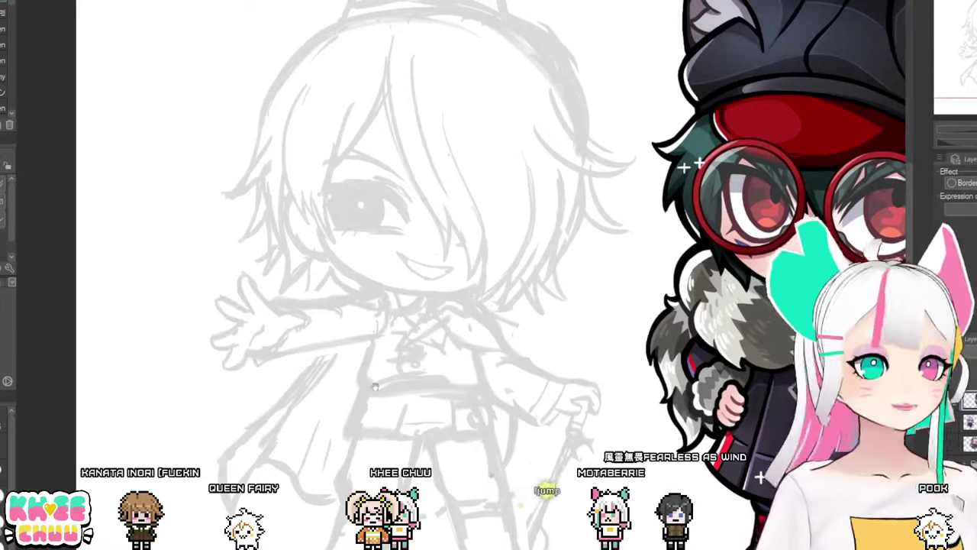
{"action": "left_click_drag", "start_coordinate": [375, 387], "coordinate": [376, 396]}
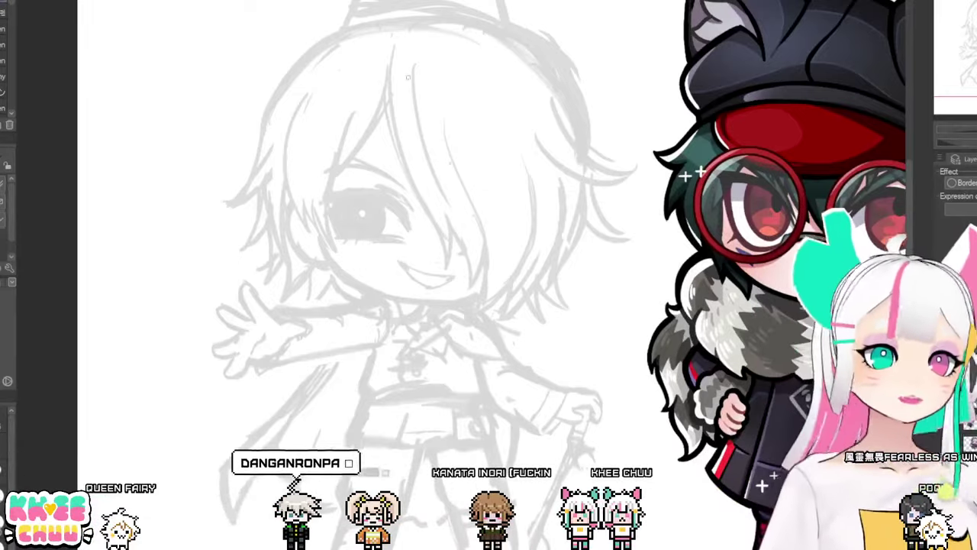
Step: Ink the long fringe strand that sweeps from the boy's hair parting across his face, ending in two pointed tips
{"action": "left_click_drag", "start_coordinate": [386, 74], "coordinate": [413, 172]}
{"action": "key", "text": "ctrl+z"}
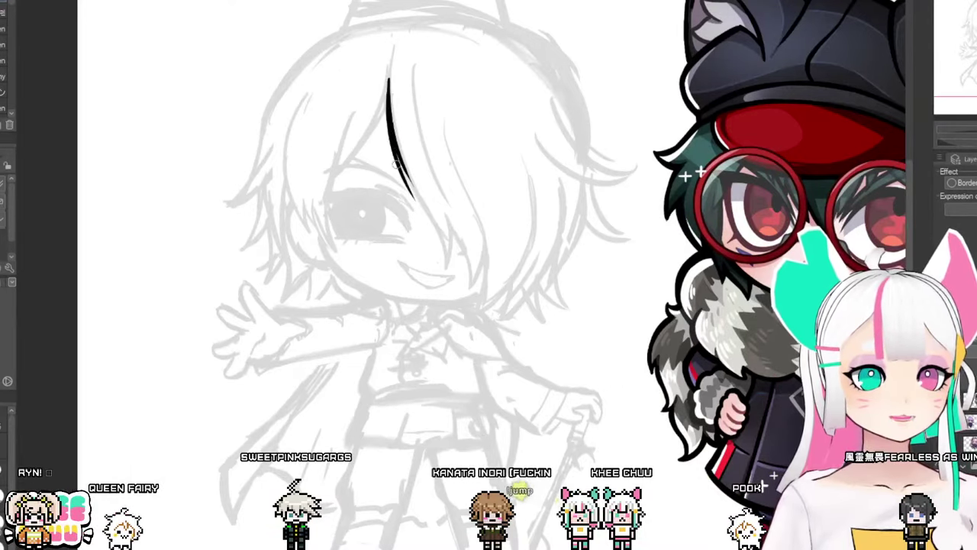
{"action": "left_click_drag", "start_coordinate": [396, 149], "coordinate": [434, 227]}
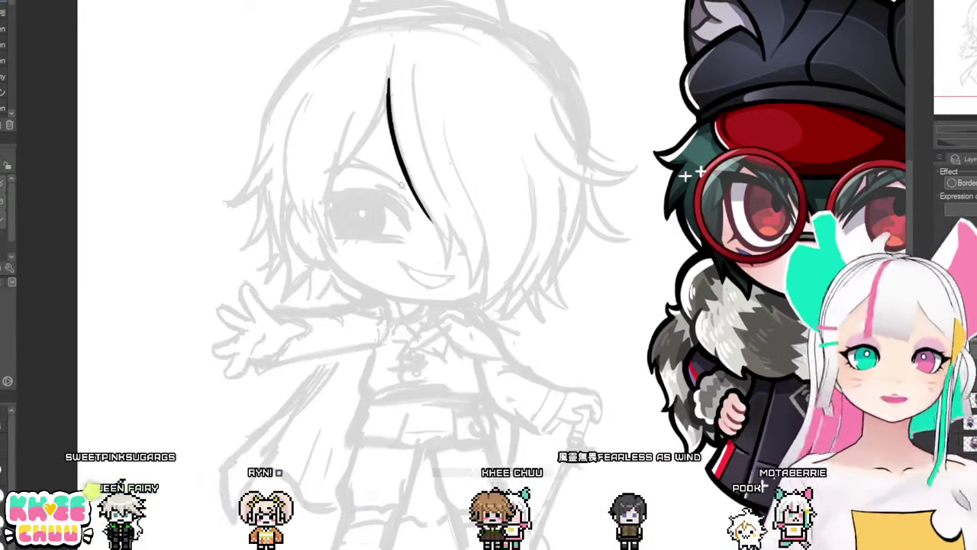
{"action": "left_click_drag", "start_coordinate": [404, 173], "coordinate": [440, 242]}
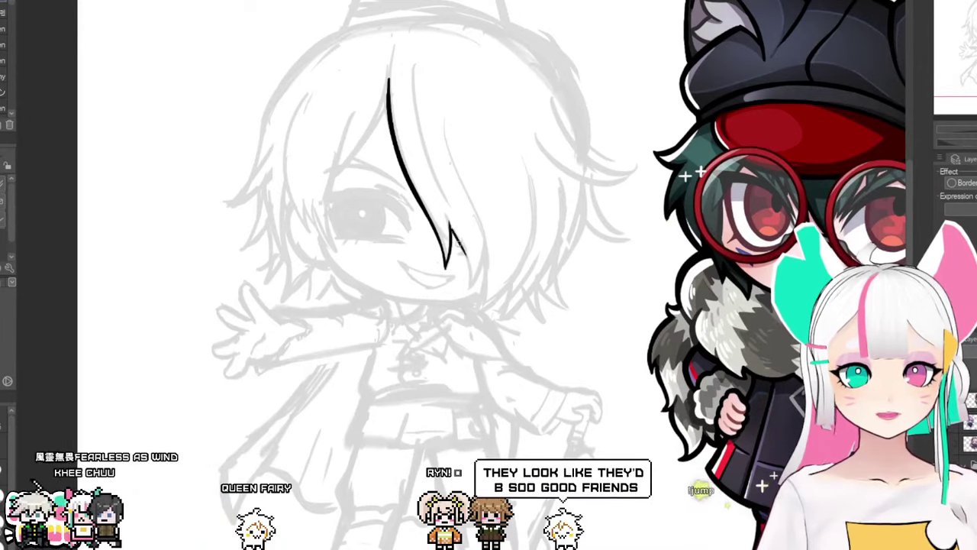
{"action": "left_click_drag", "start_coordinate": [464, 254], "coordinate": [452, 231]}
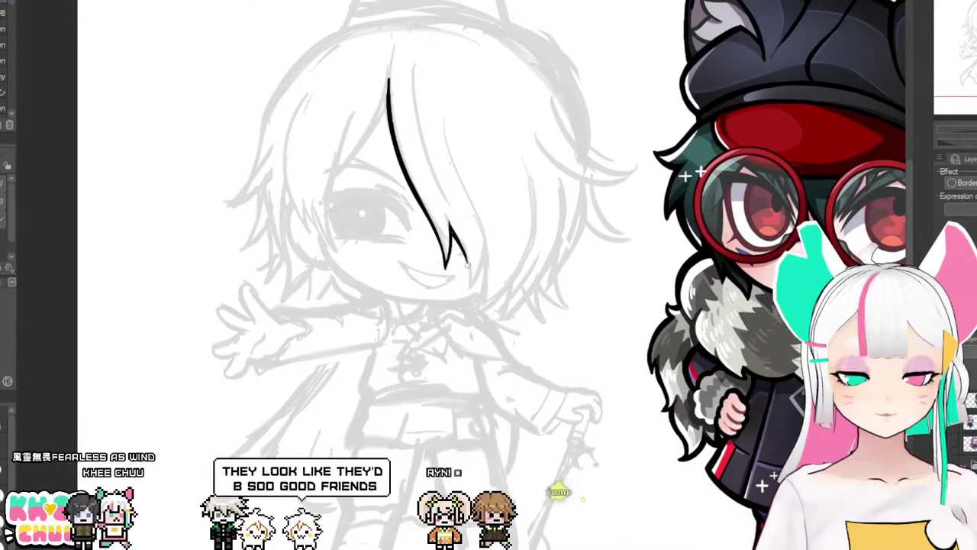
{"action": "mouse_move", "coordinate": [463, 252]}
{"action": "left_mouse_down"}
{"action": "mouse_move", "coordinate": [470, 286]}
{"action": "mouse_move", "coordinate": [481, 252]}
{"action": "mouse_move", "coordinate": [478, 271]}
{"action": "left_mouse_up"}
{"action": "left_click_drag", "start_coordinate": [474, 199], "coordinate": [476, 238]}
Step: Ink the shorter fringe edge from the boy's hair parting down to above his visible eye, redoing the stroke until it fits
{"action": "left_click_drag", "start_coordinate": [390, 132], "coordinate": [349, 196]}
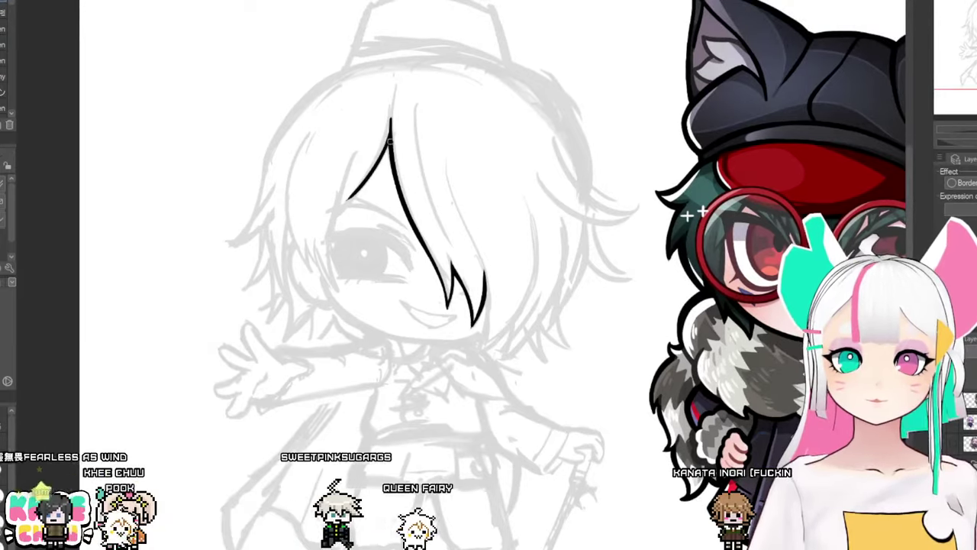
{"action": "key", "text": "ctrl+z"}
{"action": "left_click_drag", "start_coordinate": [390, 134], "coordinate": [333, 211]}
{"action": "key", "text": "ctrl+z"}
{"action": "left_click_drag", "start_coordinate": [390, 134], "coordinate": [340, 219]}
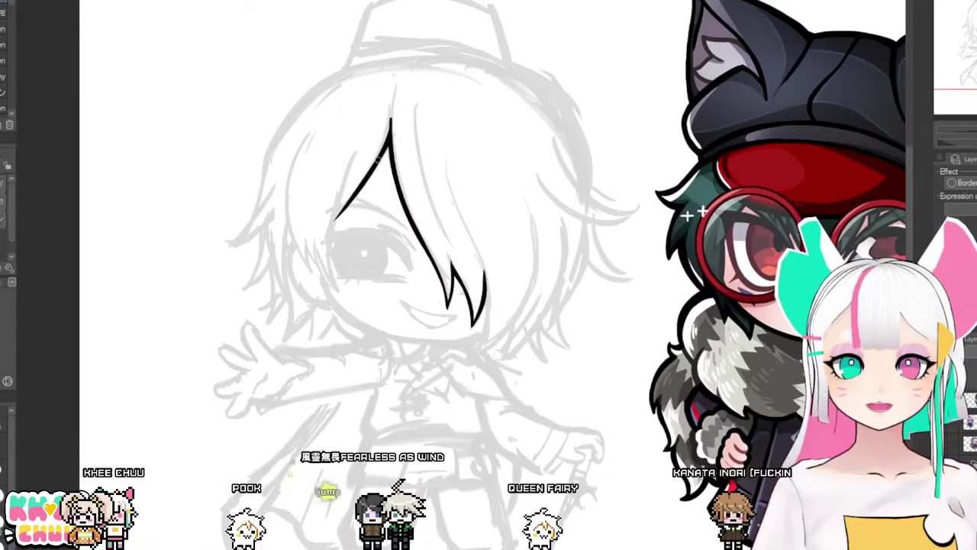
{"action": "left_click_drag", "start_coordinate": [363, 206], "coordinate": [368, 191]}
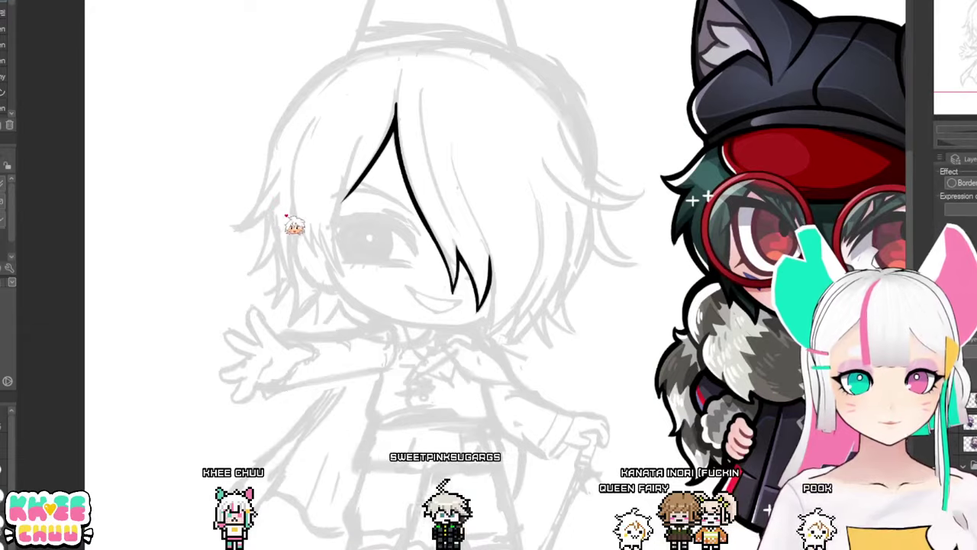
Step: Open the reference illustration and examine the red-haired character's hair, hat and cape
{"action": "key", "text": "ctrl+Tab"}
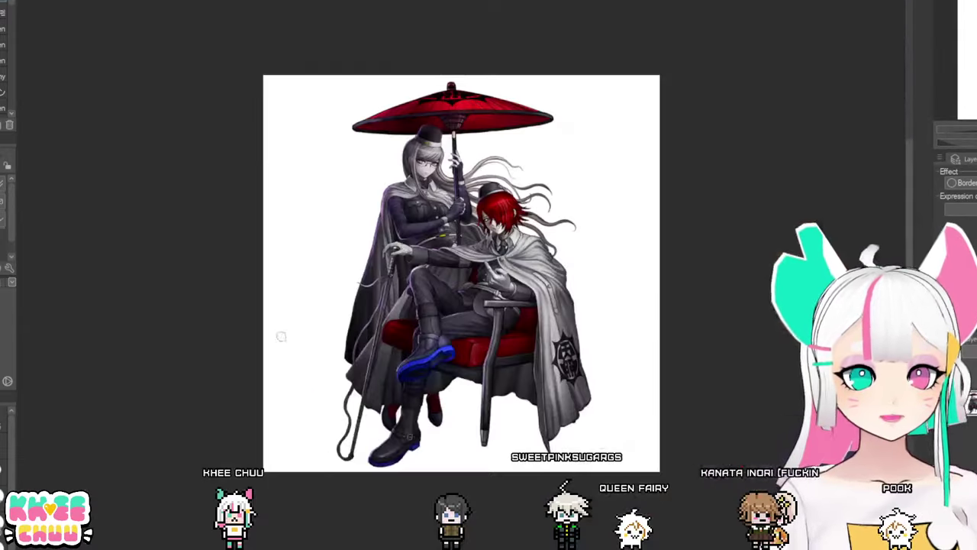
{"action": "scroll", "coordinate": [488, 222], "scroll_direction": "up", "scroll_amount": 4}
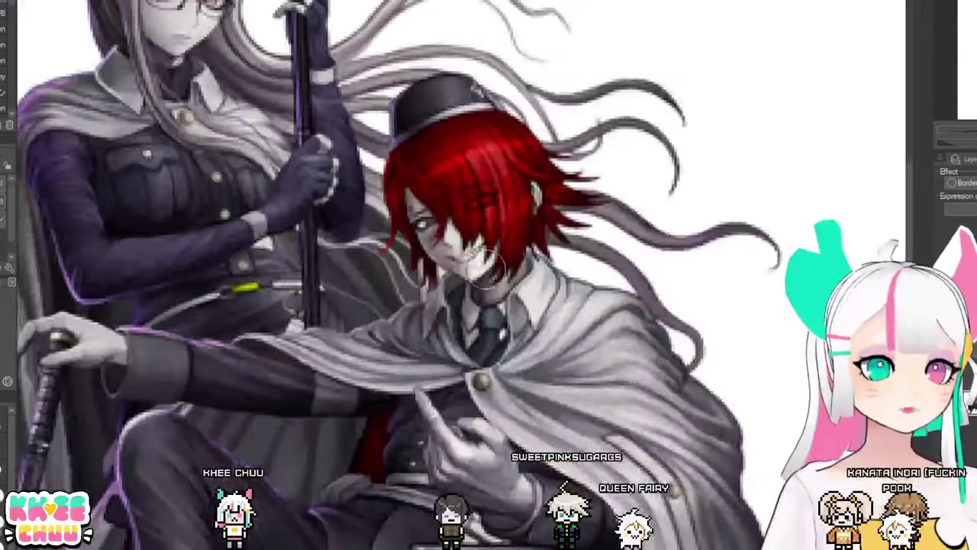
{"action": "scroll", "coordinate": [486, 271], "scroll_direction": "down", "scroll_amount": 3}
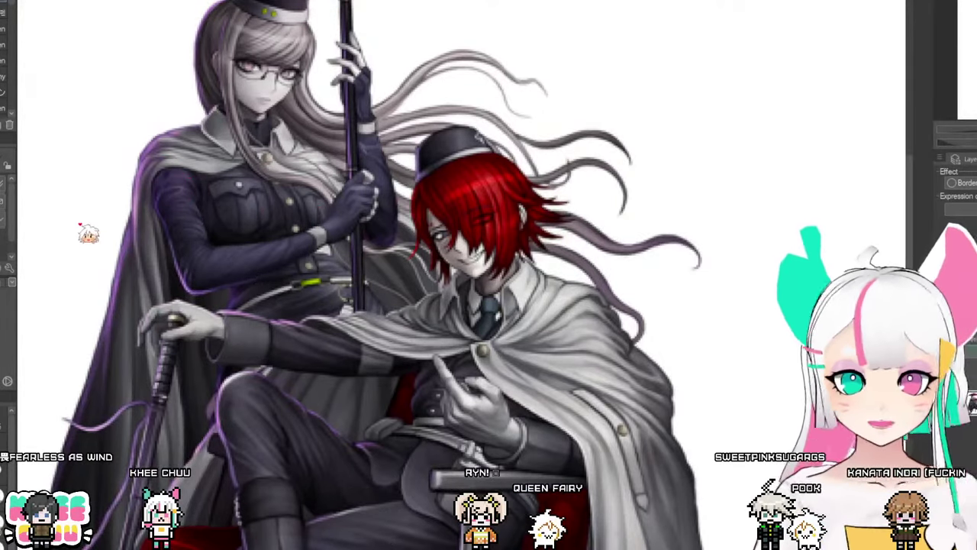
Step: Show a close-up of the red-haired character's fringe and eye in a narrow reference view beside the boy's larger line art canvas
{"action": "key", "text": "ctrl+Tab"}
{"action": "scroll", "coordinate": [565, 247], "scroll_direction": "up", "scroll_amount": 3}
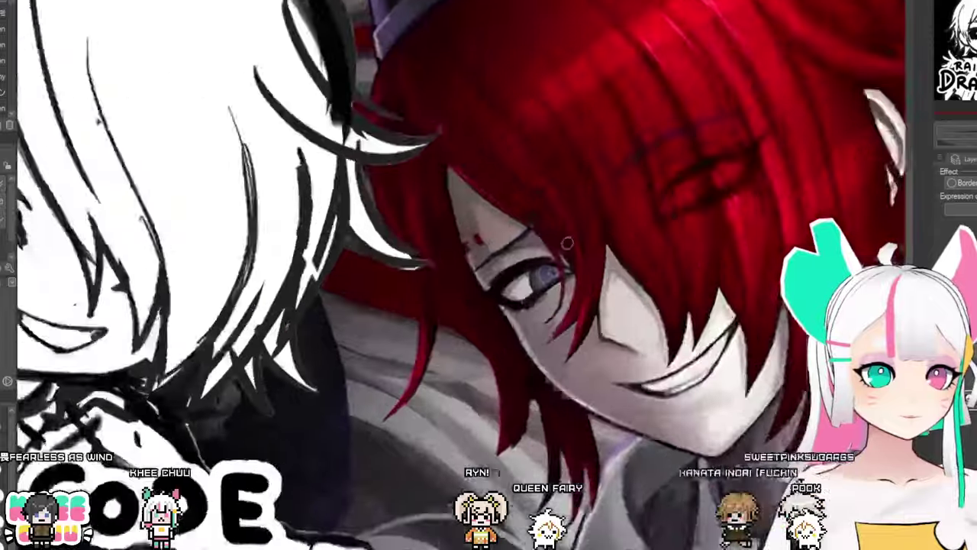
{"action": "scroll", "coordinate": [580, 242], "scroll_direction": "down", "scroll_amount": 2}
{"action": "scroll", "coordinate": [580, 242], "scroll_direction": "up", "scroll_amount": 1}
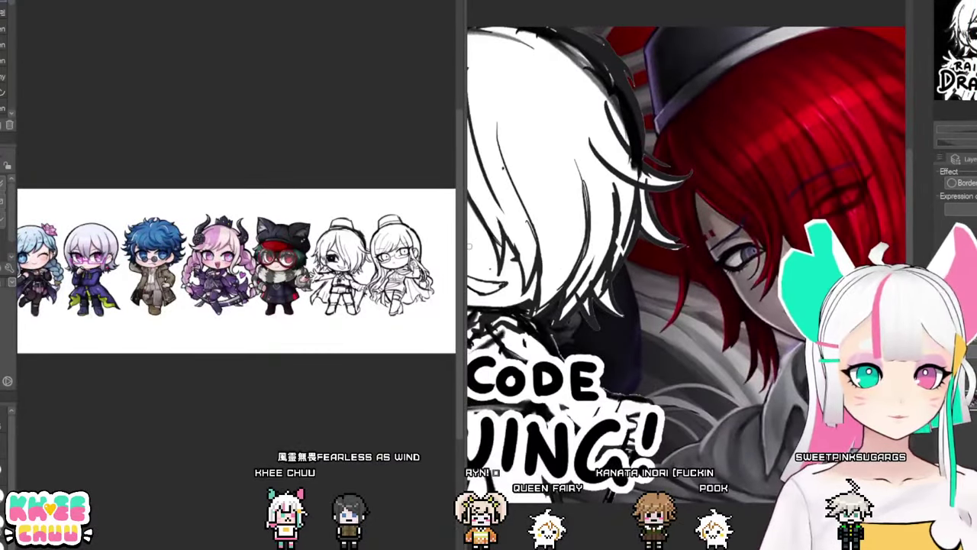
{"action": "left_click_drag", "start_coordinate": [464, 246], "coordinate": [617, 246]}
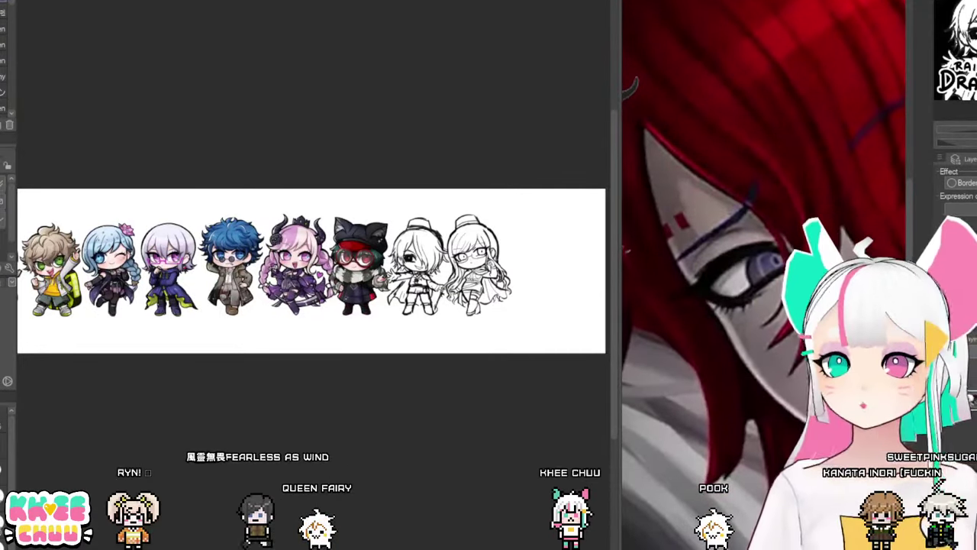
{"action": "key", "text": "ctrl+Tab"}
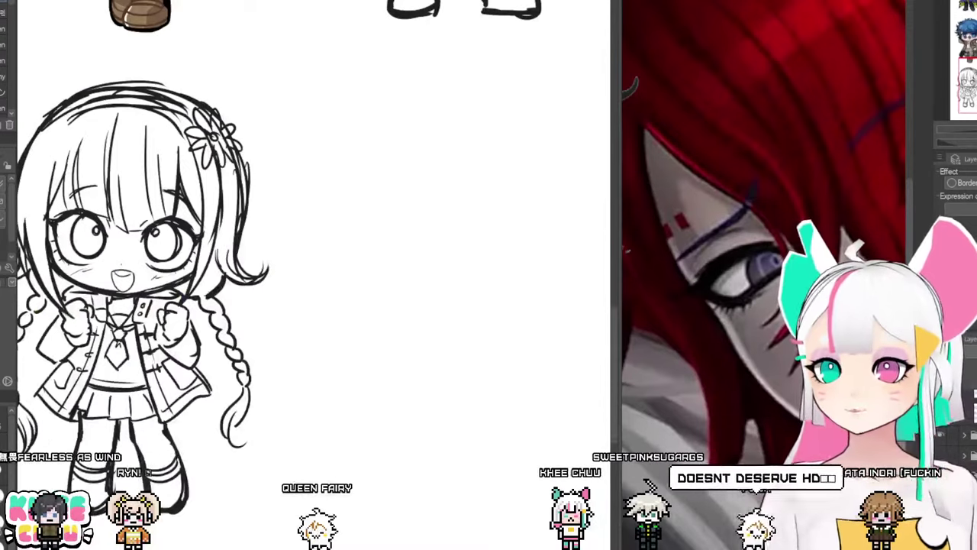
{"action": "key", "text": "ctrl+Tab"}
{"action": "left_click_drag", "start_coordinate": [281, 252], "coordinate": [346, 248]}
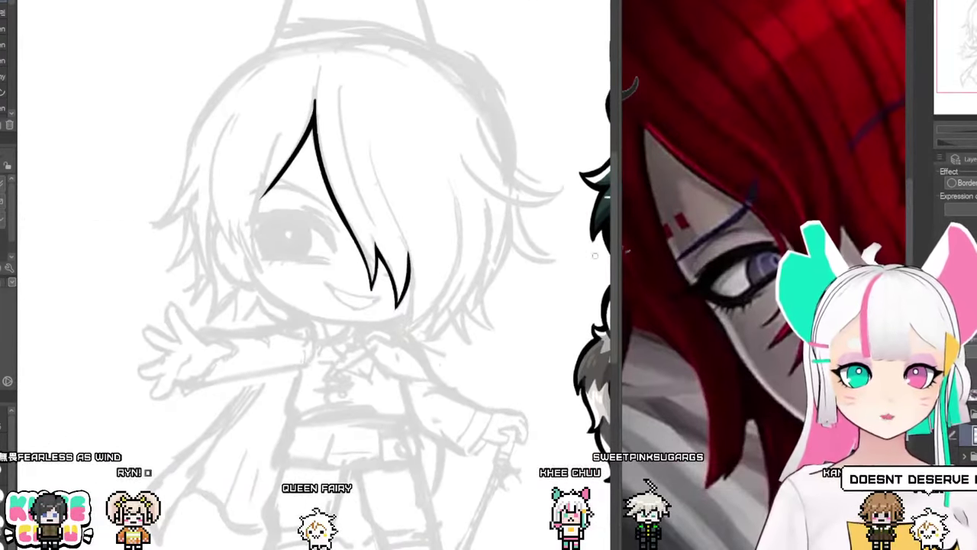
{"action": "left_click_drag", "start_coordinate": [623, 269], "coordinate": [673, 272]}
{"action": "left_click_drag", "start_coordinate": [483, 242], "coordinate": [489, 240]}
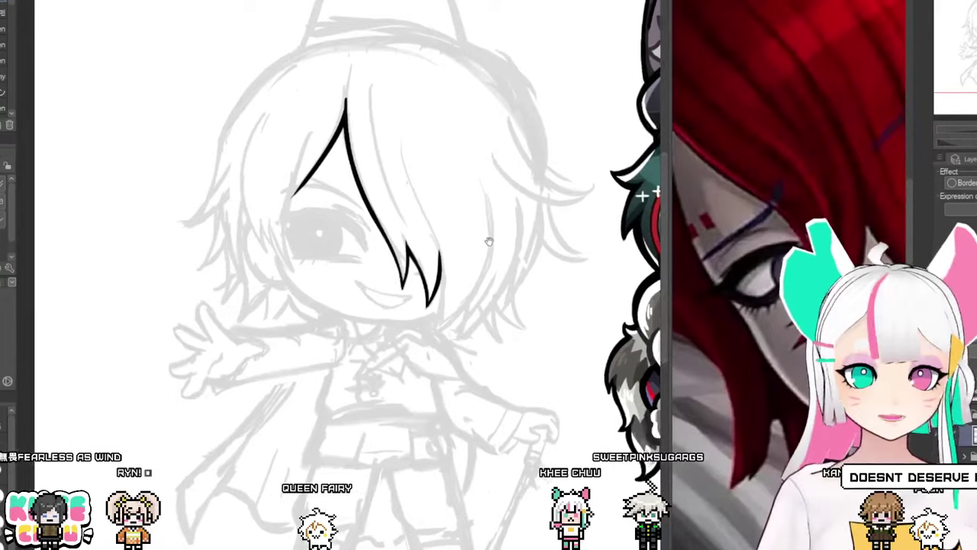
Step: Ink the inner edge of the side fringe lock beside the boy's visible eye, curving down to his cheek, redoing strokes until they fit
{"action": "scroll", "coordinate": [279, 237], "scroll_direction": "up", "scroll_amount": 1}
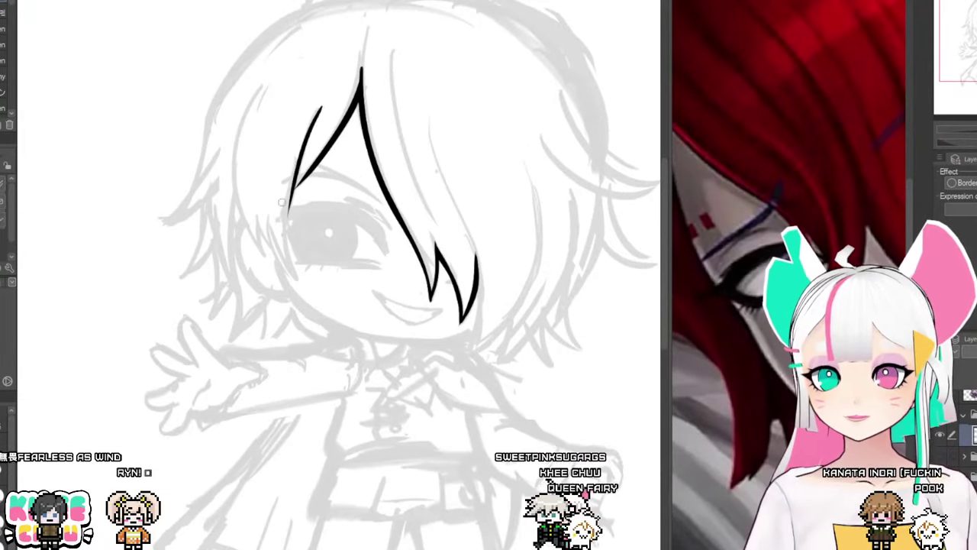
{"action": "left_click_drag", "start_coordinate": [292, 237], "coordinate": [302, 162]}
{"action": "key", "text": "ctrl+z"}
{"action": "left_click_drag", "start_coordinate": [320, 108], "coordinate": [286, 228]}
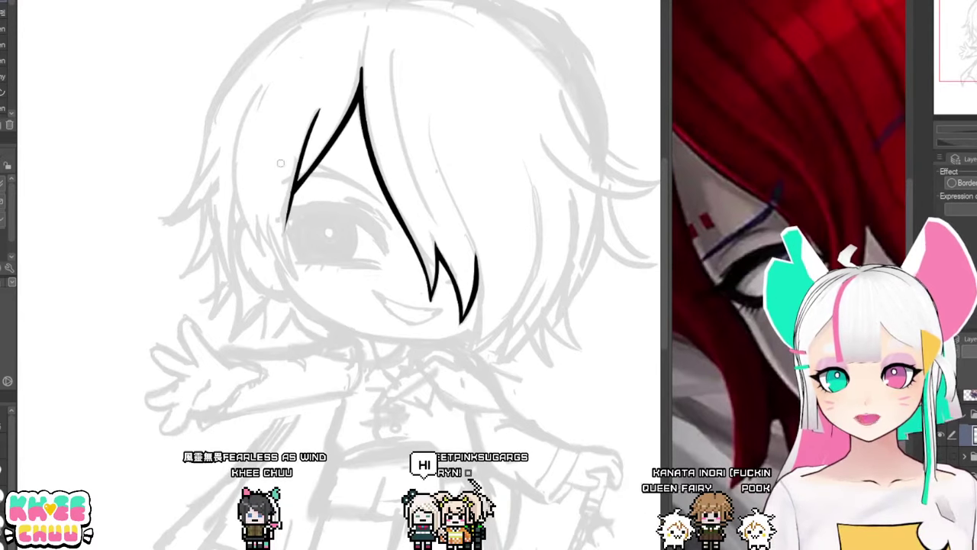
{"action": "key", "text": "ctrl+z"}
{"action": "left_click_drag", "start_coordinate": [290, 202], "coordinate": [292, 264]}
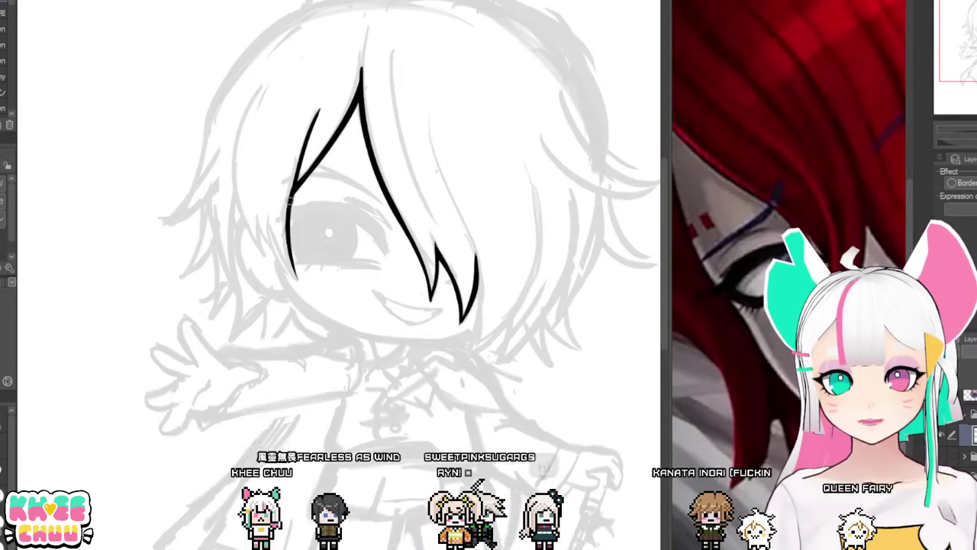
{"action": "key", "text": "ctrl+z"}
{"action": "left_click_drag", "start_coordinate": [291, 203], "coordinate": [297, 278]}
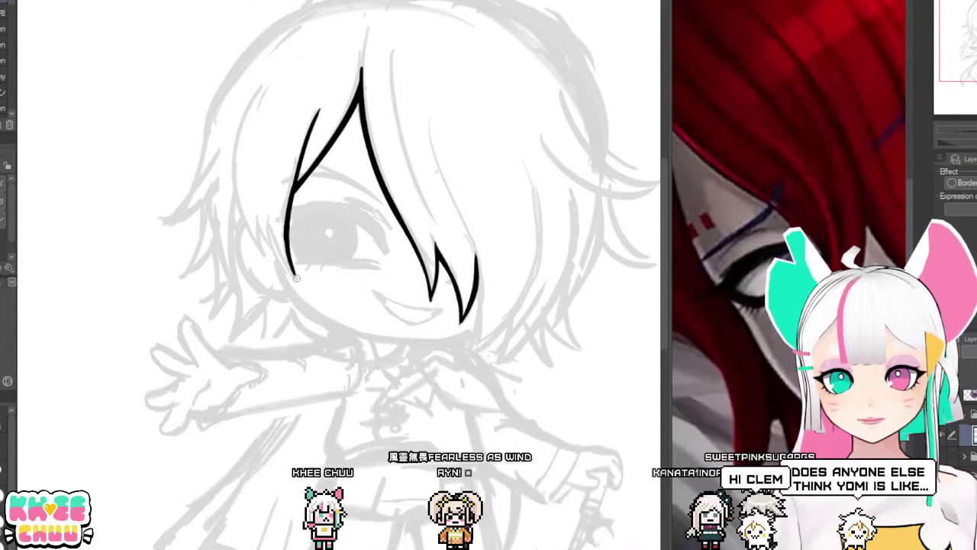
Step: Ink the outer edge of the side fringe lock and join it to the inner edge with jagged pointed tips
{"action": "left_click_drag", "start_coordinate": [407, 220], "coordinate": [391, 236]}
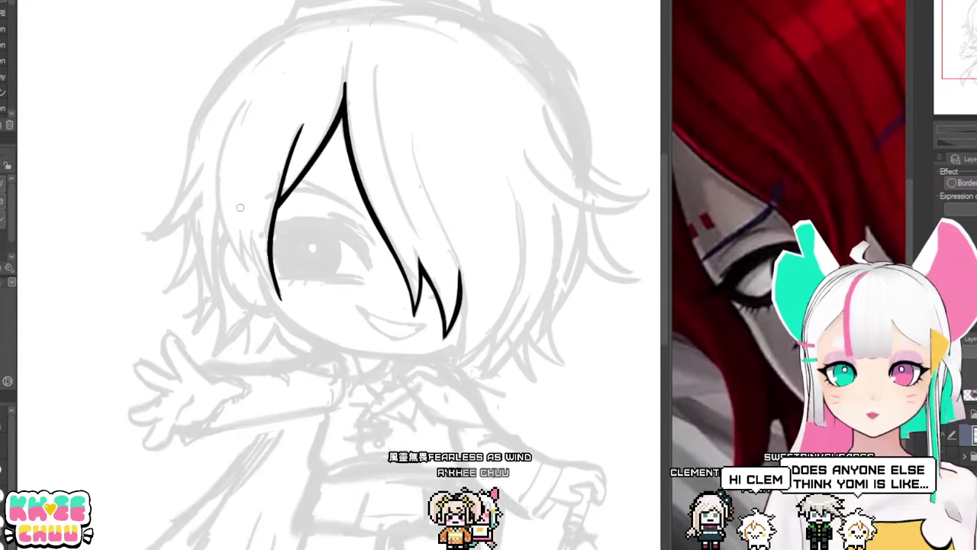
{"action": "left_click_drag", "start_coordinate": [248, 97], "coordinate": [235, 256]}
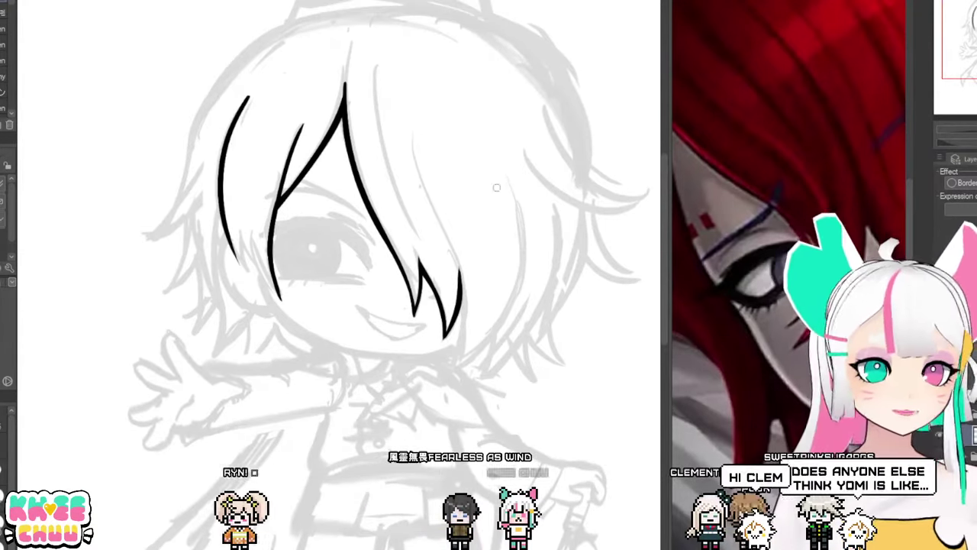
{"action": "key", "text": "ctrl+z"}
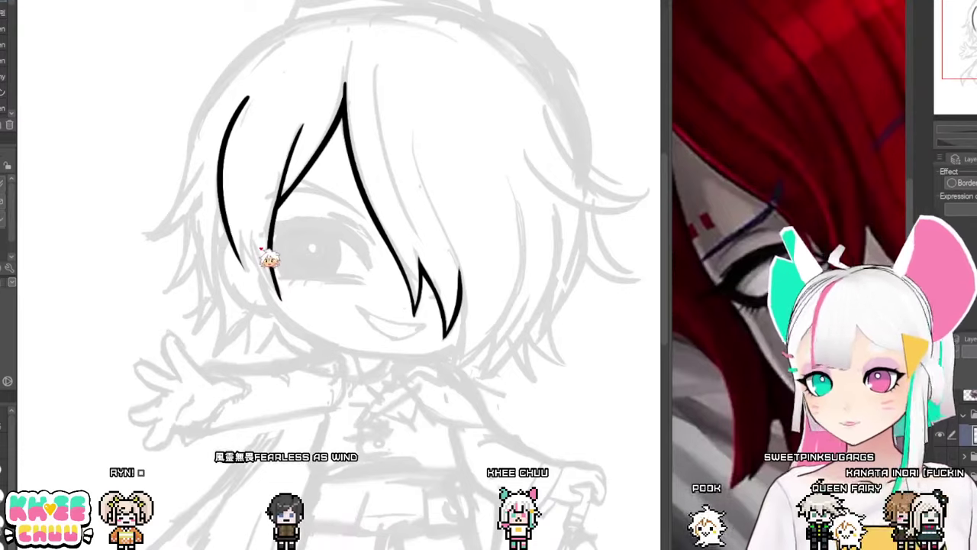
{"action": "mouse_move", "coordinate": [257, 247]}
{"action": "left_mouse_down"}
{"action": "mouse_move", "coordinate": [258, 226]}
{"action": "mouse_move", "coordinate": [249, 261]}
{"action": "mouse_move", "coordinate": [255, 254]}
{"action": "left_mouse_up"}
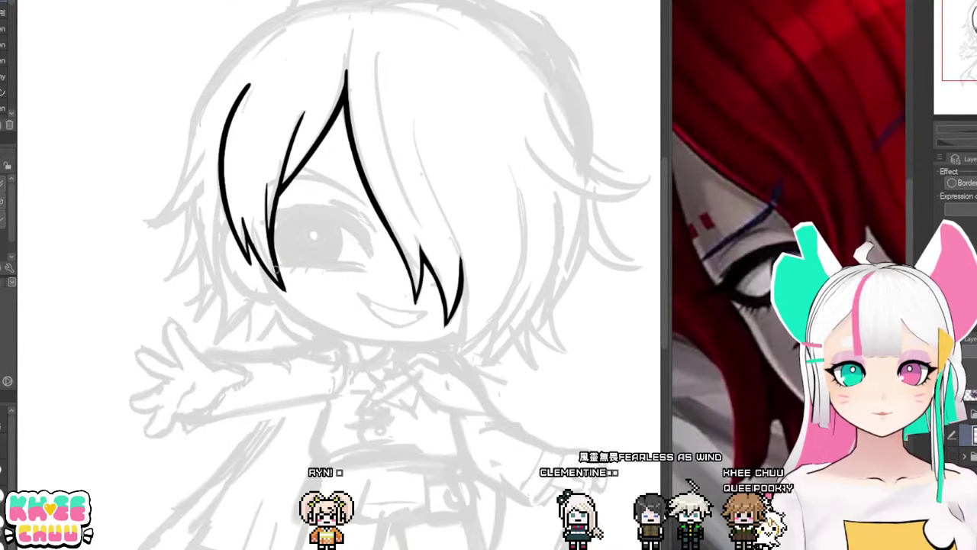
Step: Ink the extra pointed tips of the long fringe and the outer curve of hair covering the boy's hidden eye
{"action": "left_click_drag", "start_coordinate": [511, 316], "coordinate": [502, 334]}
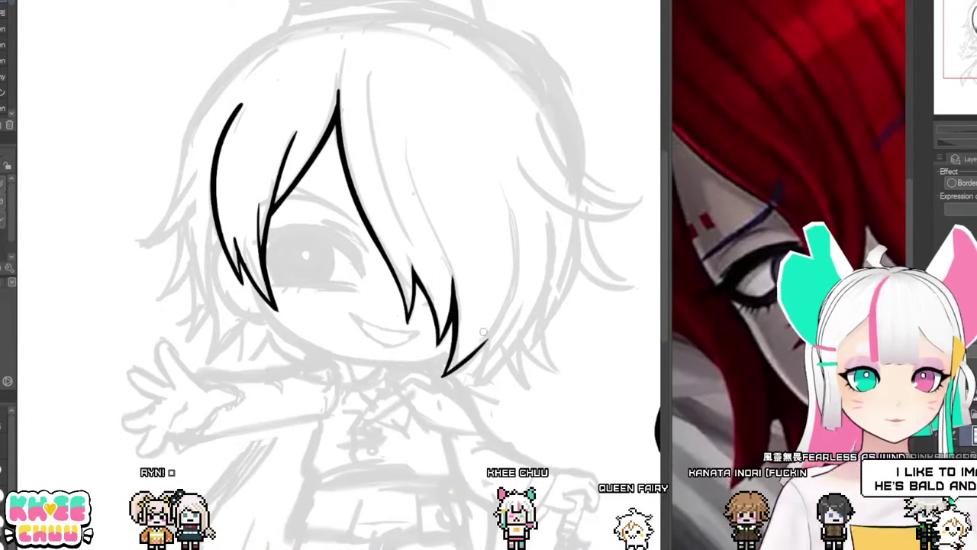
{"action": "left_click_drag", "start_coordinate": [443, 374], "coordinate": [498, 321]}
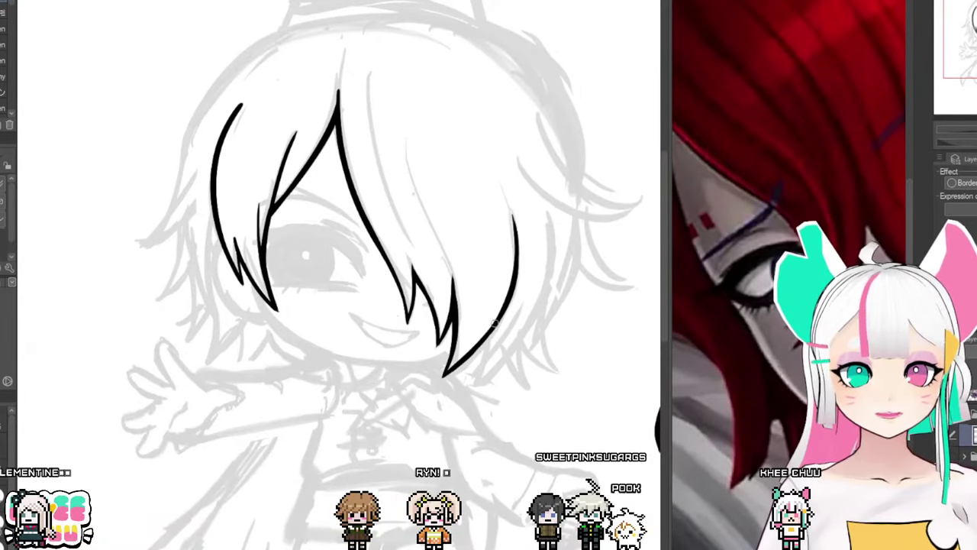
{"action": "mouse_move", "coordinate": [504, 327]}
{"action": "left_mouse_down"}
{"action": "mouse_move", "coordinate": [489, 320]}
{"action": "mouse_move", "coordinate": [467, 367]}
{"action": "left_mouse_up"}
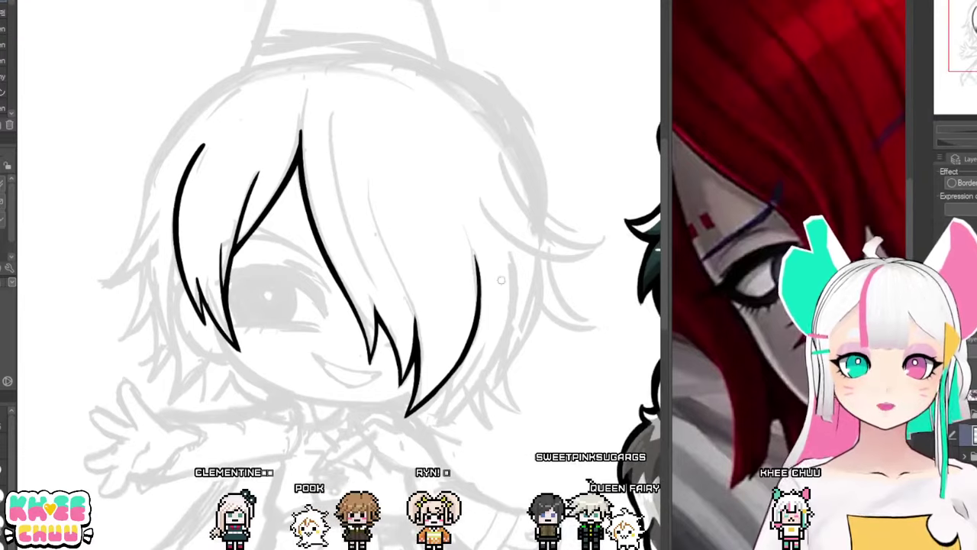
{"action": "mouse_move", "coordinate": [466, 227]}
{"action": "left_mouse_down"}
{"action": "mouse_move", "coordinate": [475, 262]}
{"action": "mouse_move", "coordinate": [530, 278]}
{"action": "mouse_move", "coordinate": [533, 270]}
{"action": "left_mouse_up"}
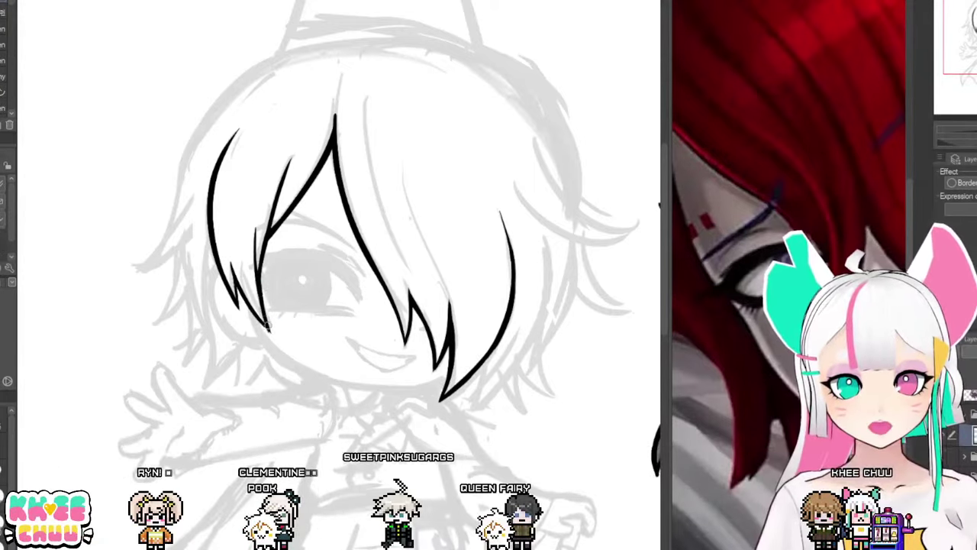
Step: Ink the rounded outline of the boy's ear from behind the side fringe lock down to the cheek
{"action": "left_click_drag", "start_coordinate": [291, 304], "coordinate": [301, 347]}
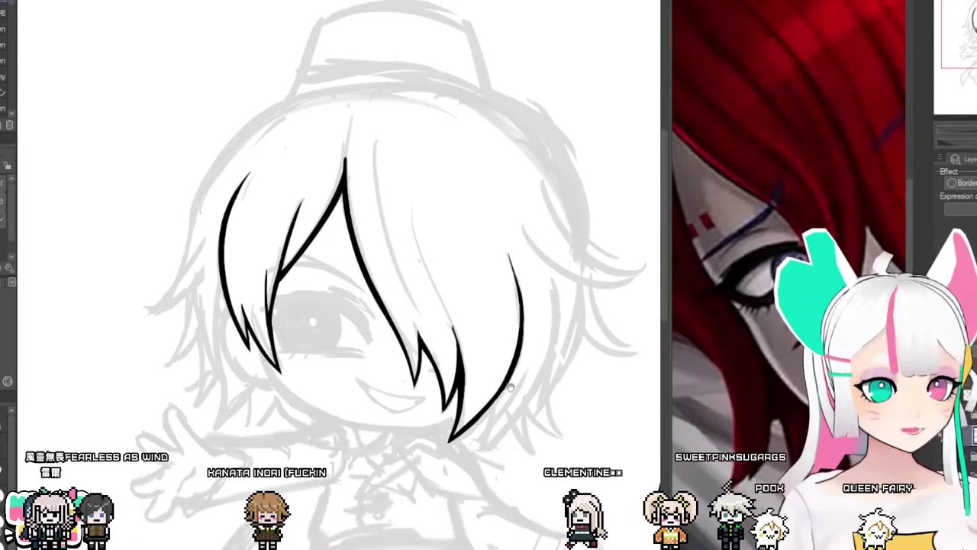
{"action": "scroll", "coordinate": [462, 405], "scroll_direction": "down", "scroll_amount": 1}
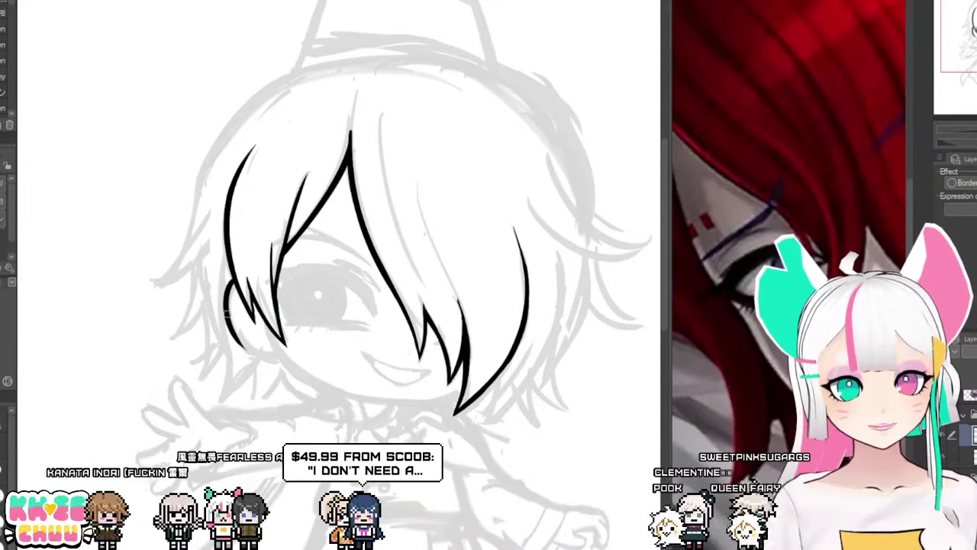
{"action": "left_click_drag", "start_coordinate": [227, 314], "coordinate": [273, 360]}
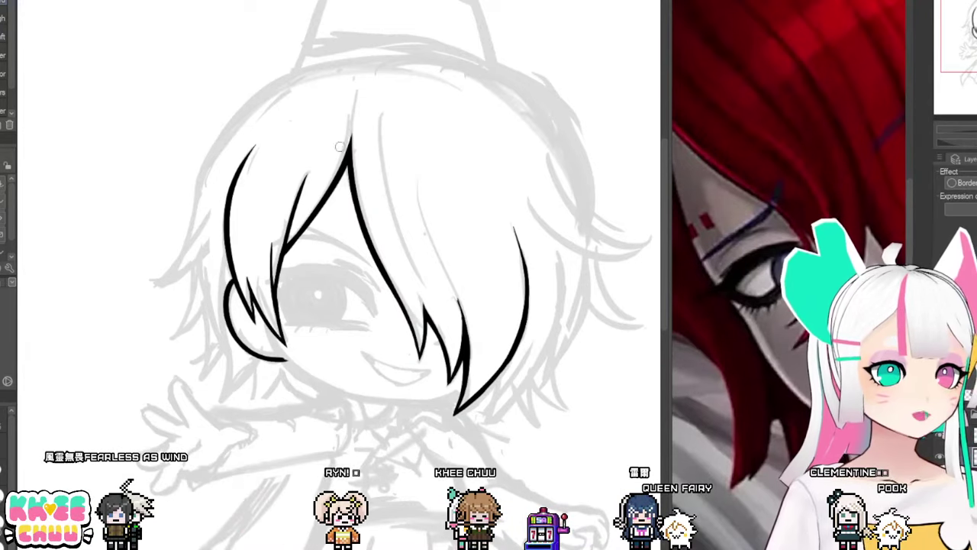
{"action": "left_click_drag", "start_coordinate": [357, 207], "coordinate": [357, 228]}
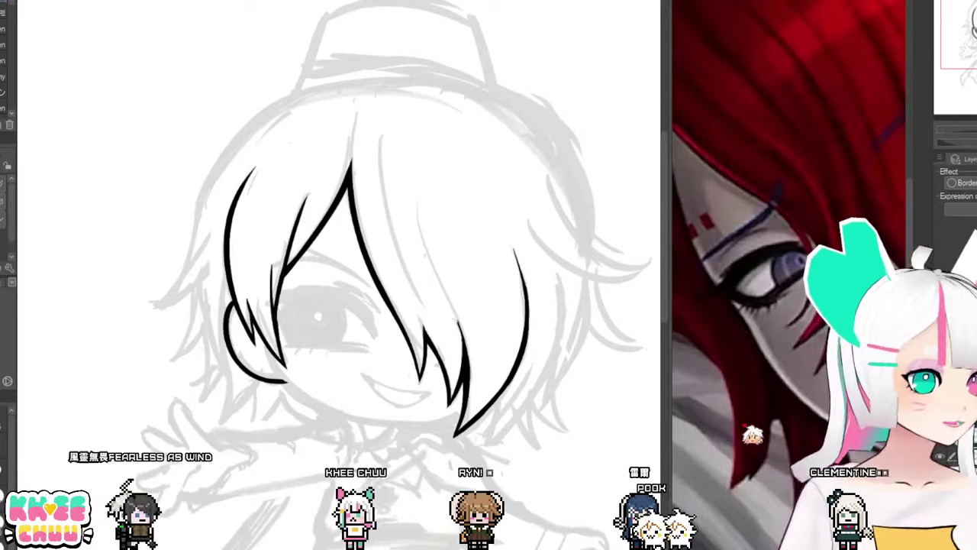
Step: Zoom the reference illustration out to the red-haired character's whole head and examine the hair around the face and ear
{"action": "left_click_drag", "start_coordinate": [666, 322], "coordinate": [584, 322]}
{"action": "left_click", "coordinate": [757, 279]}
{"action": "scroll", "coordinate": [757, 281], "scroll_direction": "down", "scroll_amount": 3}
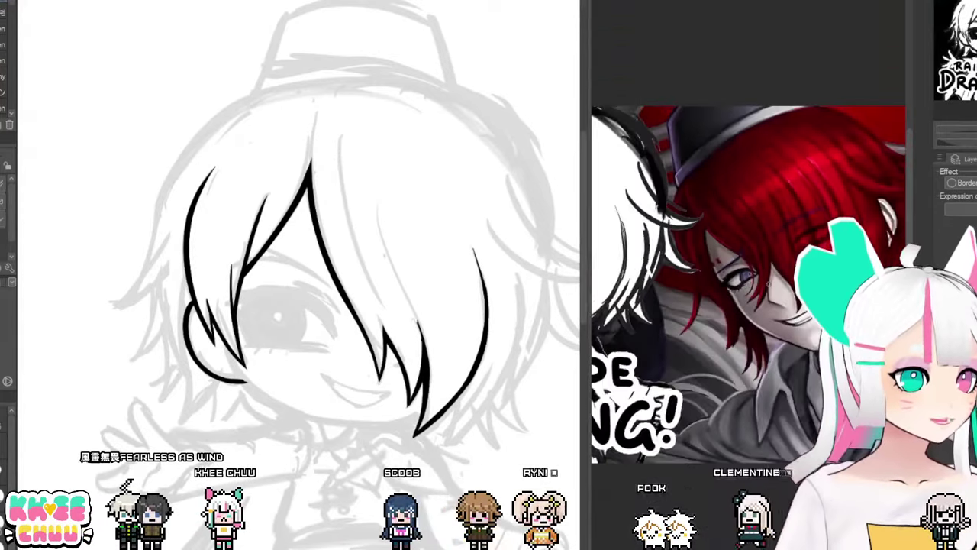
{"action": "left_click_drag", "start_coordinate": [768, 283], "coordinate": [721, 264]}
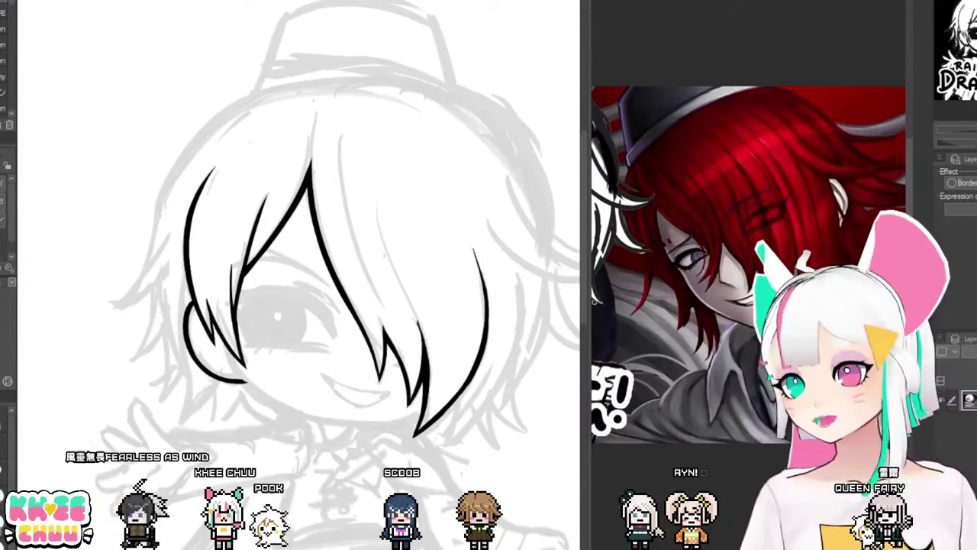
{"action": "left_click_drag", "start_coordinate": [585, 309], "coordinate": [685, 309]}
{"action": "left_click", "coordinate": [338, 348]}
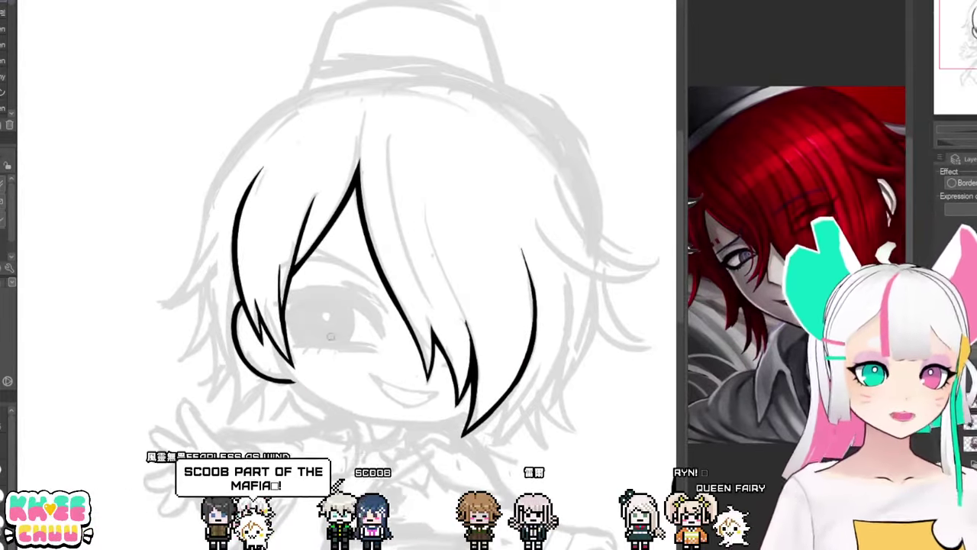
Step: Ink the hair strand that falls from the side fringe lock behind the boy's ear, redoing the stroke once longer
{"action": "scroll", "coordinate": [286, 327], "scroll_direction": "up", "scroll_amount": 1}
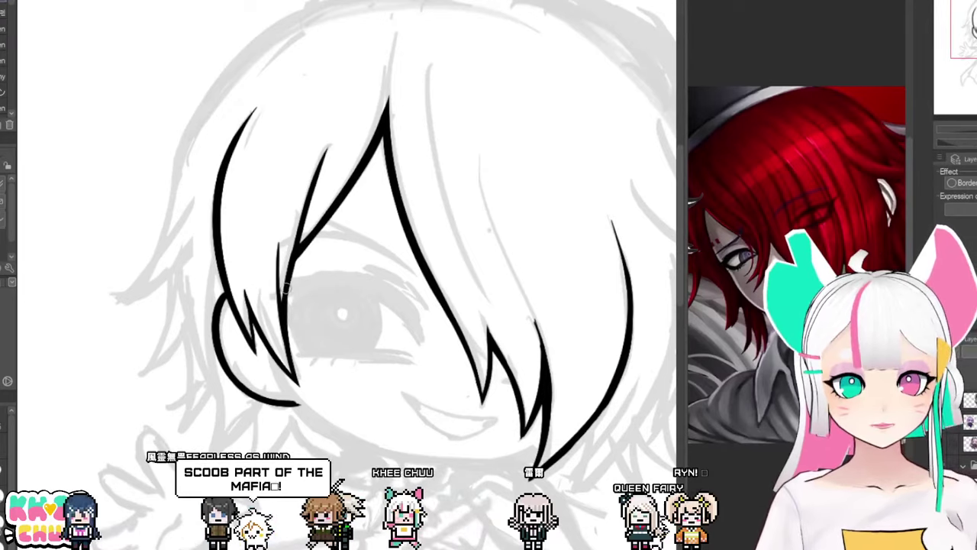
{"action": "left_click_drag", "start_coordinate": [446, 324], "coordinate": [422, 338]}
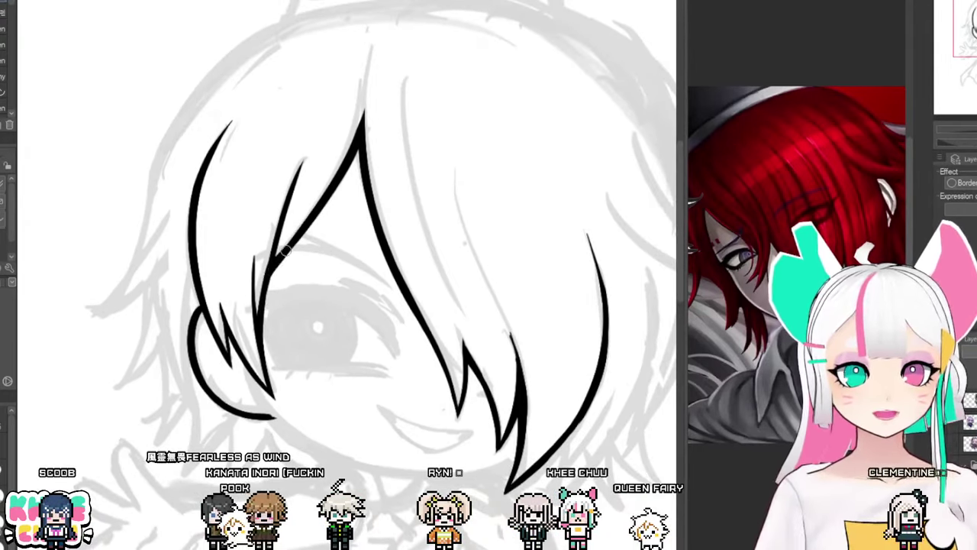
{"action": "left_click_drag", "start_coordinate": [566, 400], "coordinate": [563, 405]}
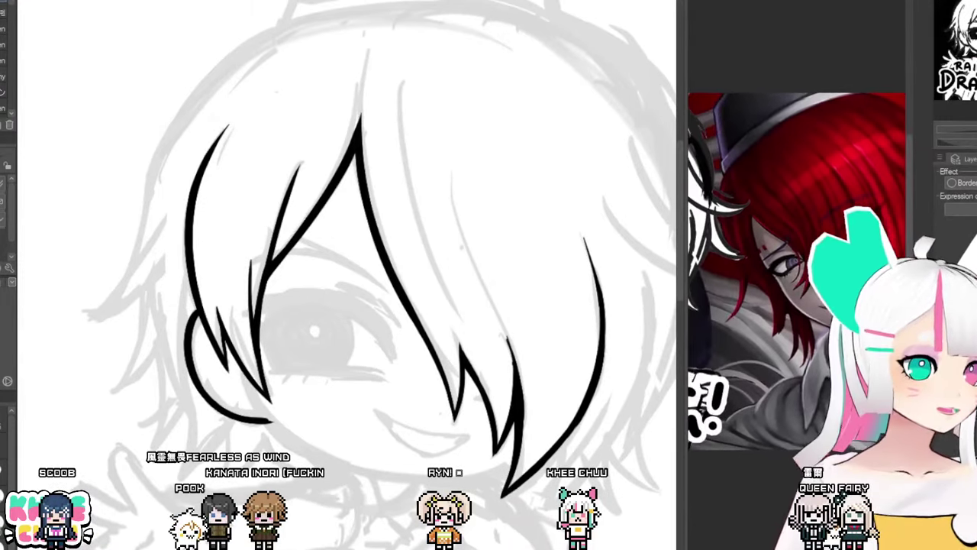
{"action": "left_click_drag", "start_coordinate": [189, 271], "coordinate": [180, 359]}
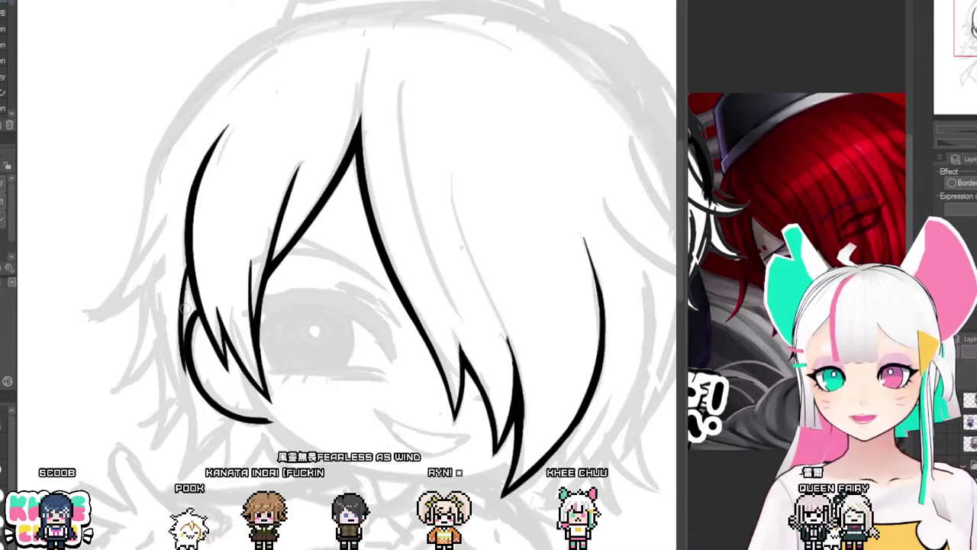
{"action": "key", "text": "ctrl+z"}
{"action": "left_click_drag", "start_coordinate": [188, 270], "coordinate": [180, 396]}
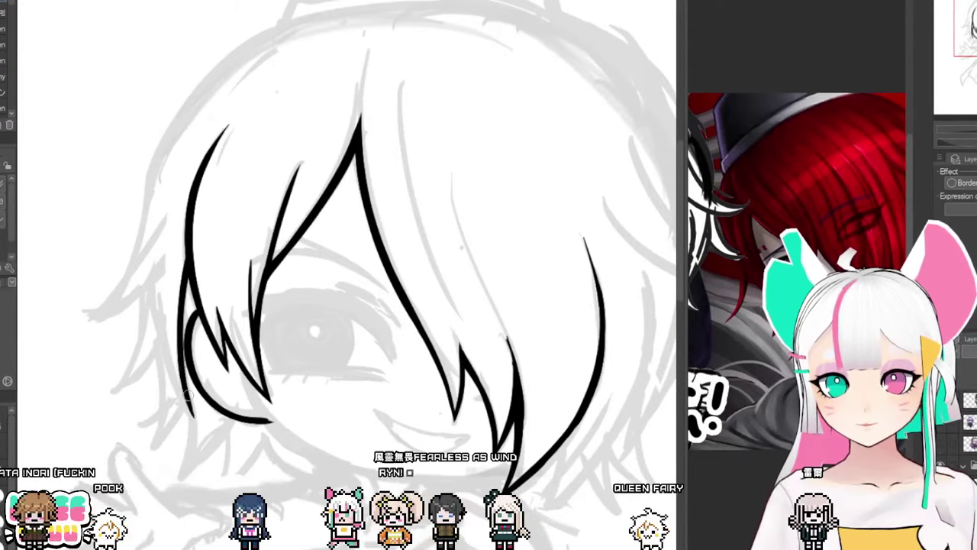
Step: Ink the pointed side lock outside the ear with a thickened outer edge and an outward flick at its top, mirroring the canvas view
{"action": "left_click_drag", "start_coordinate": [147, 283], "coordinate": [168, 377]}
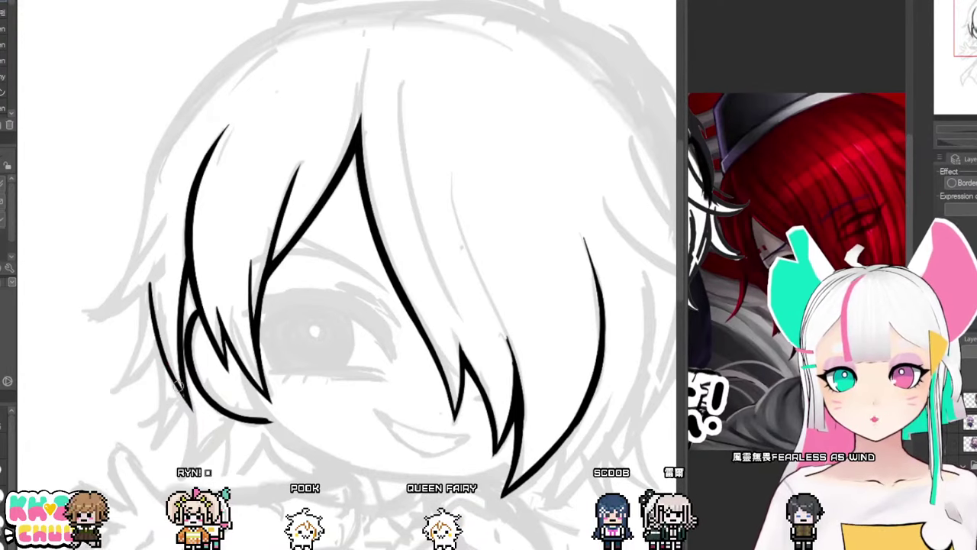
{"action": "mouse_move", "coordinate": [425, 375]}
{"action": "left_mouse_down"}
{"action": "mouse_move", "coordinate": [442, 466]}
{"action": "mouse_move", "coordinate": [447, 383]}
{"action": "left_mouse_up"}
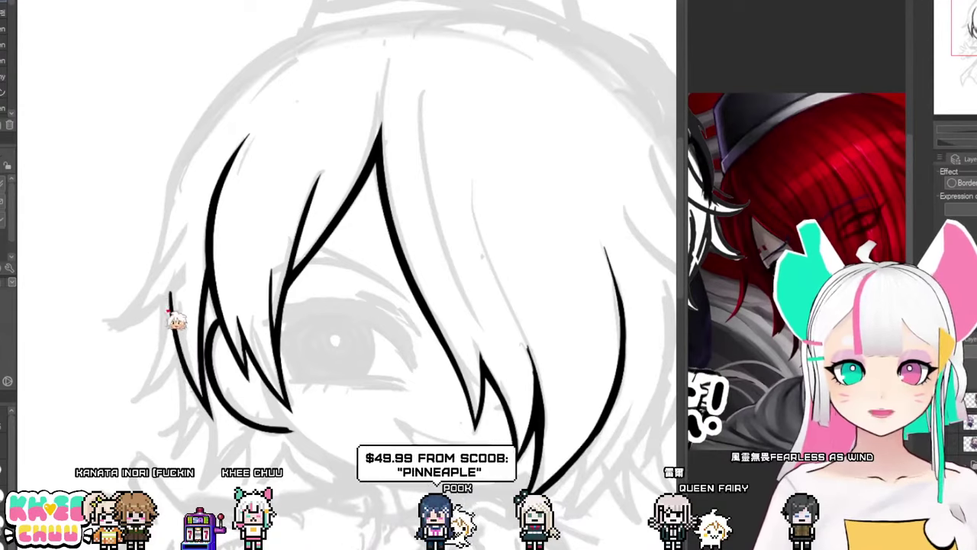
{"action": "left_click_drag", "start_coordinate": [164, 301], "coordinate": [191, 387]}
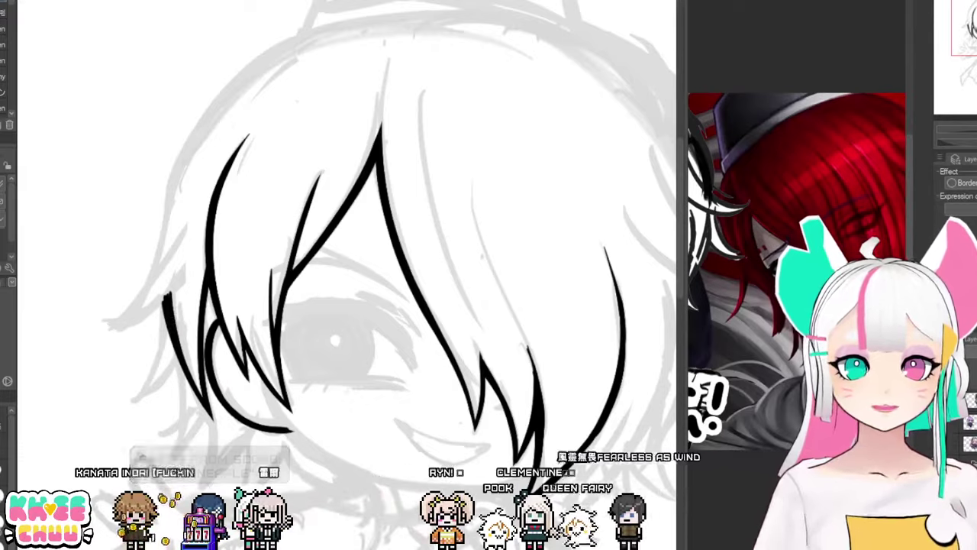
{"action": "key", "text": "h"}
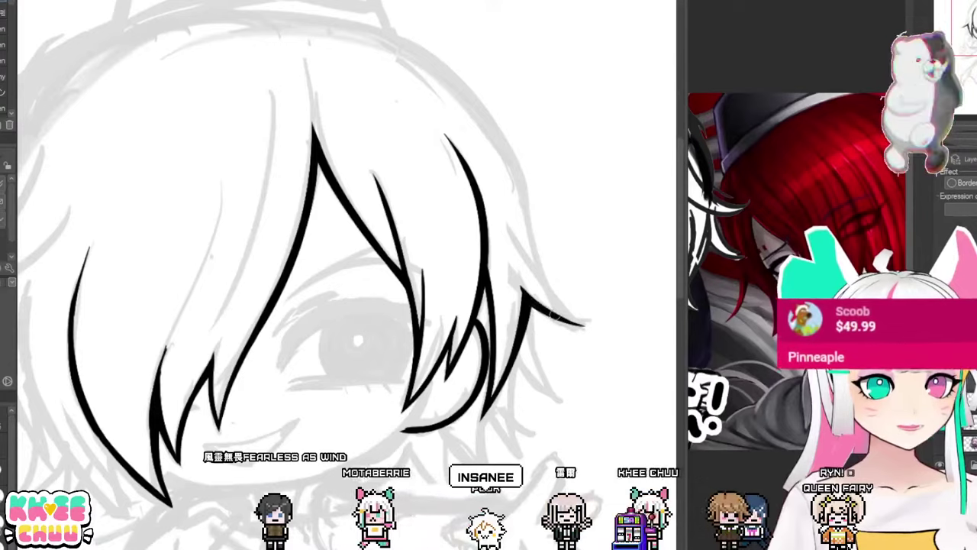
{"action": "left_click_drag", "start_coordinate": [549, 180], "coordinate": [582, 256]}
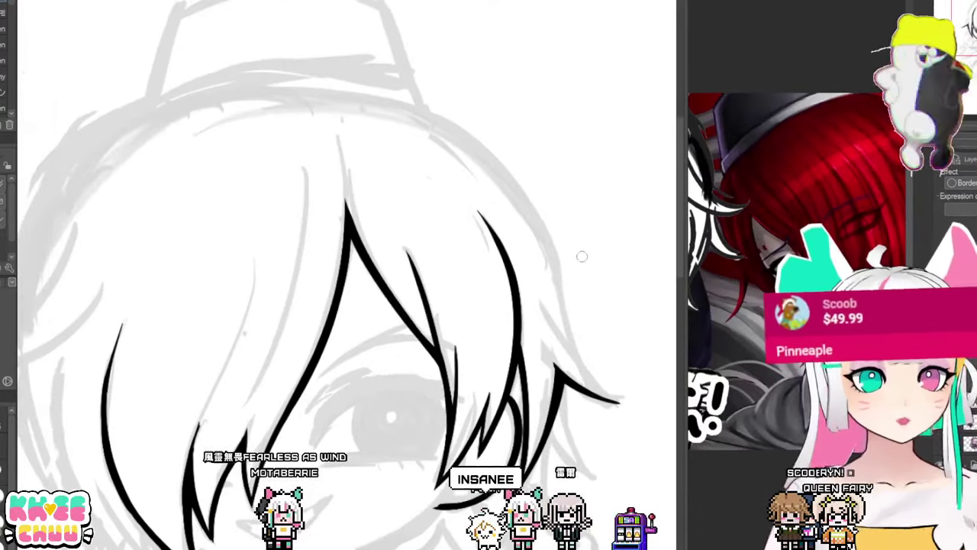
Step: Ink the thick outer hair contour from the crown down to the tip of the flicked side lock, redoing the stroke once
{"action": "key", "text": "ctrl+z"}
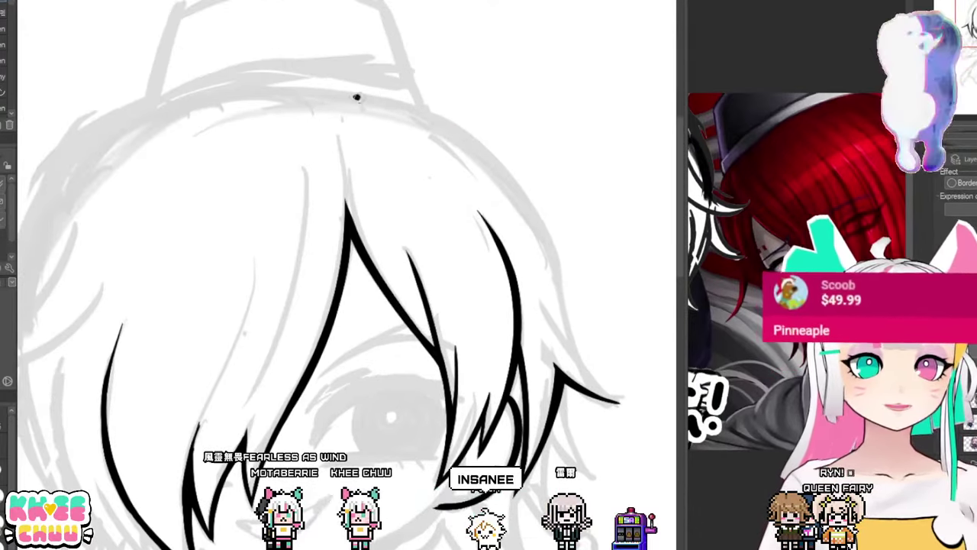
{"action": "left_click_drag", "start_coordinate": [356, 96], "coordinate": [527, 244]}
{"action": "key", "text": "ctrl+z"}
{"action": "left_click_drag", "start_coordinate": [347, 93], "coordinate": [563, 288]}
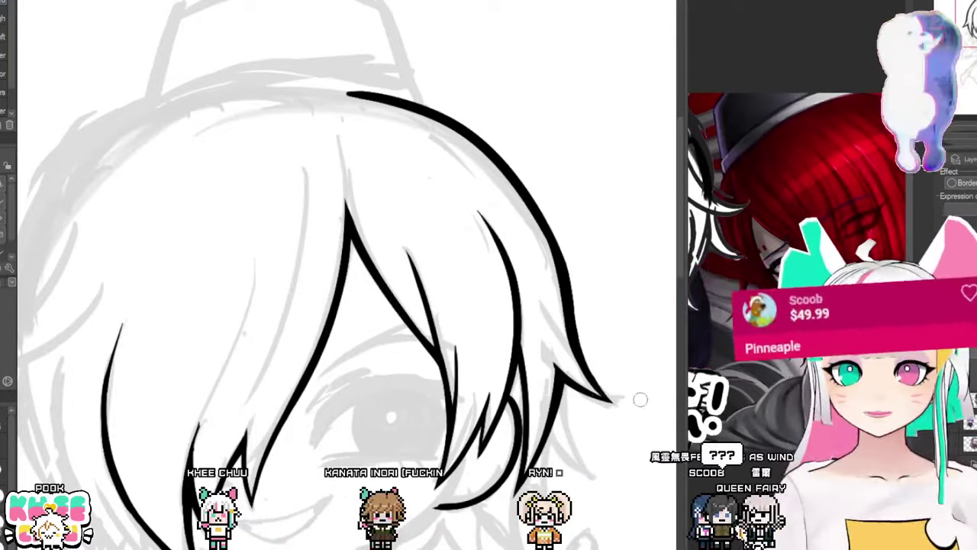
{"action": "key", "text": "h"}
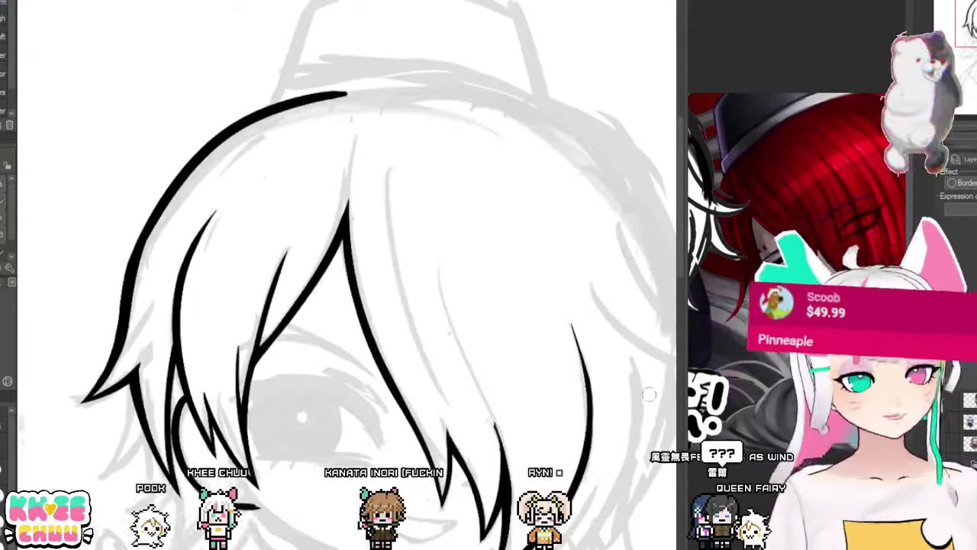
{"action": "scroll", "coordinate": [377, 214], "scroll_direction": "down", "scroll_amount": 2}
{"action": "scroll", "coordinate": [321, 259], "scroll_direction": "up", "scroll_amount": 1}
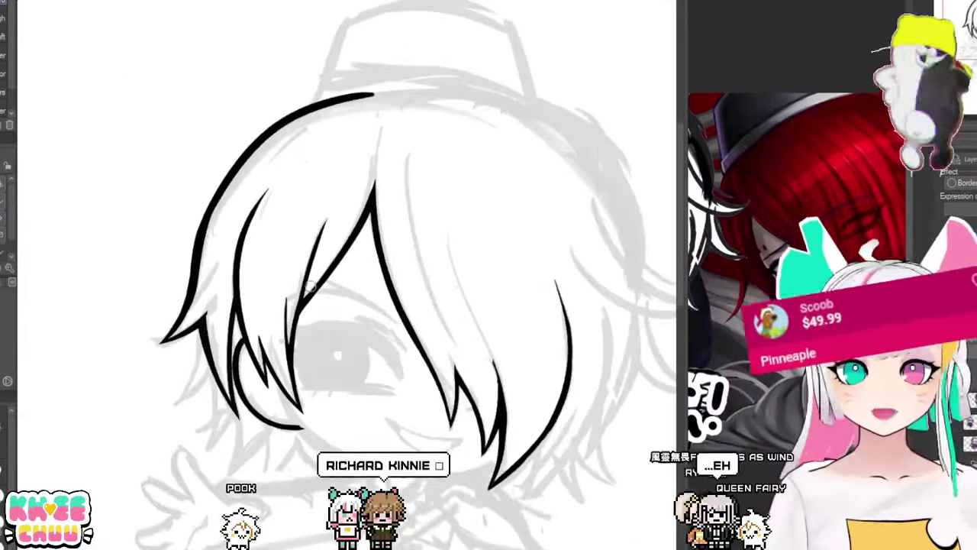
{"action": "scroll", "coordinate": [305, 296], "scroll_direction": "up", "scroll_amount": 1}
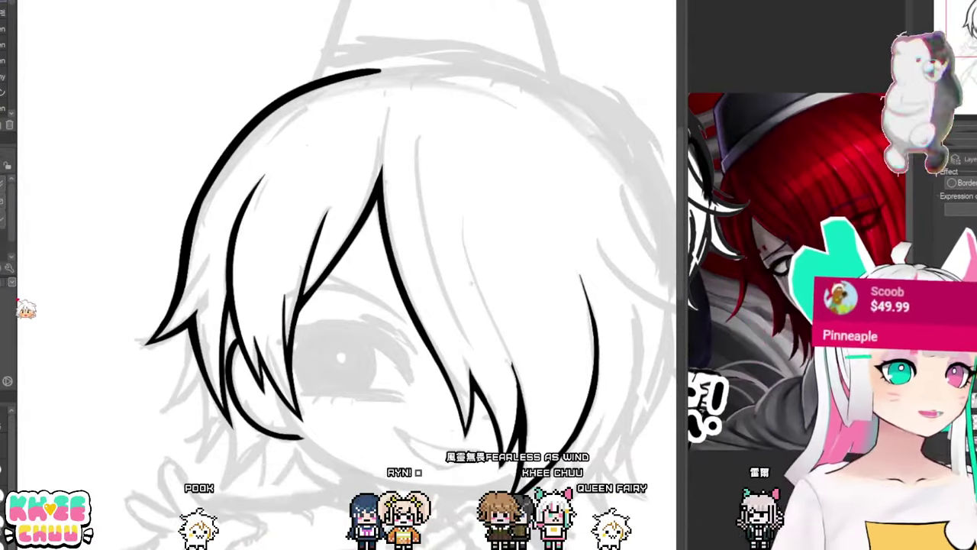
Step: Show the red-haired character's expression sheet beside the canvas and examine a laughing bust up close, focusing on the hair around the ear
{"action": "key", "text": "ctrl+Tab"}
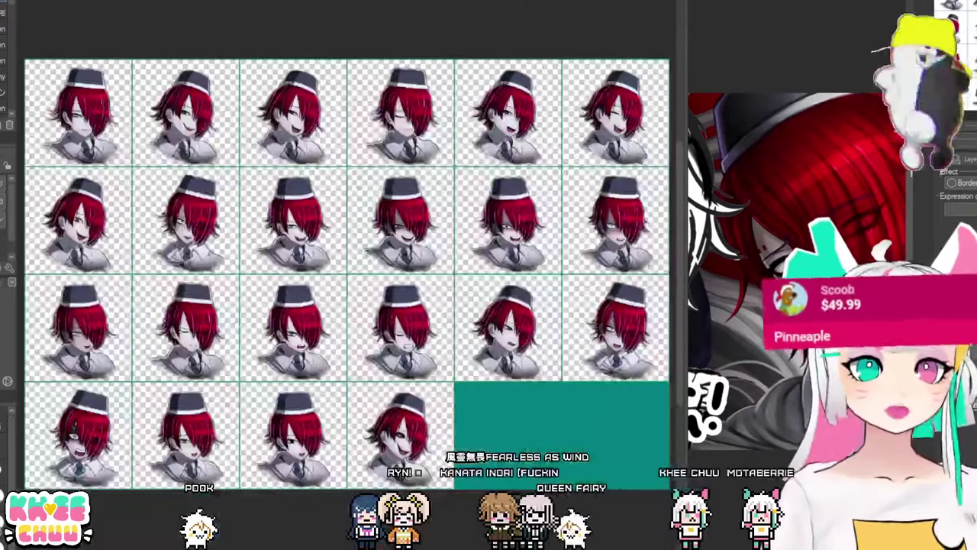
{"action": "key", "text": "ctrl+Tab"}
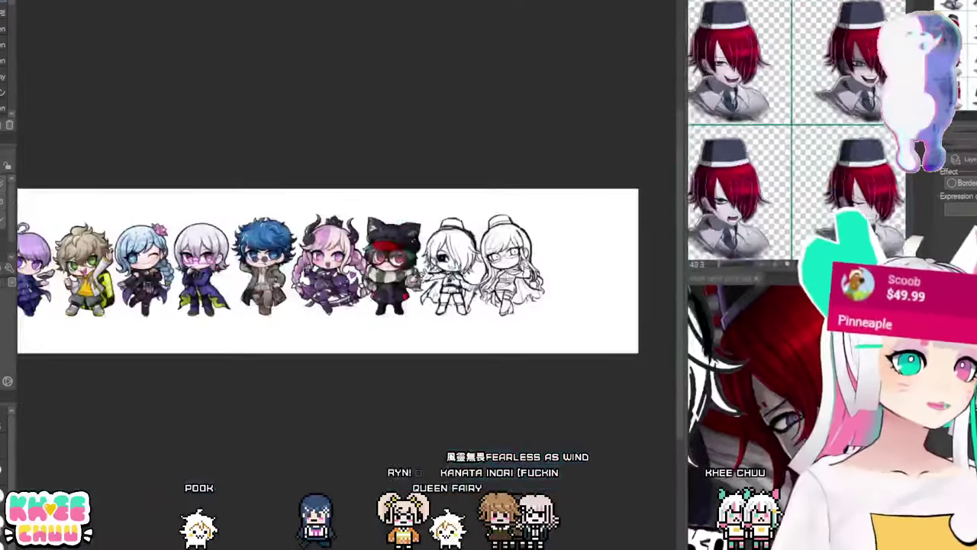
{"action": "left_click_drag", "start_coordinate": [878, 15], "coordinate": [794, 84]}
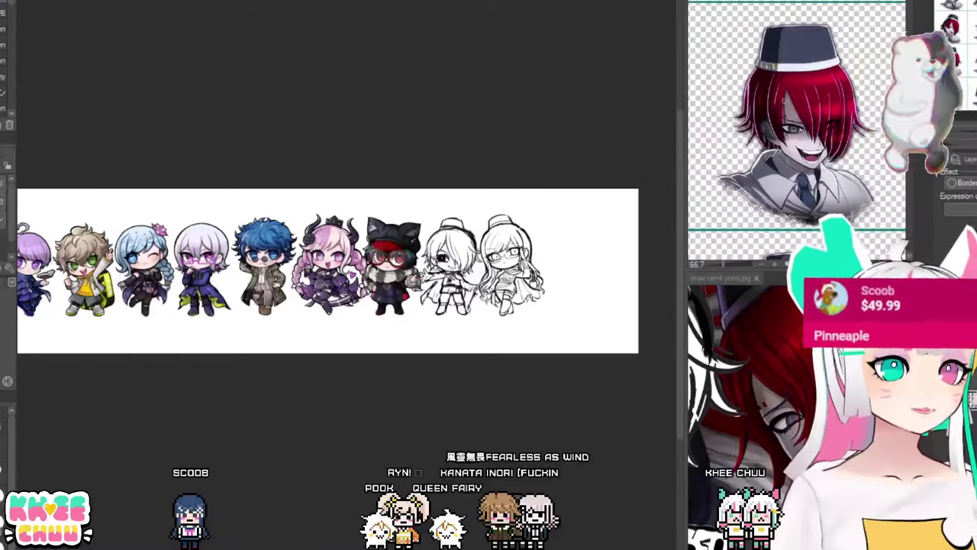
{"action": "left_click_drag", "start_coordinate": [798, 16], "coordinate": [846, 116]}
{"action": "scroll", "coordinate": [794, 130], "scroll_direction": "up", "scroll_amount": 4}
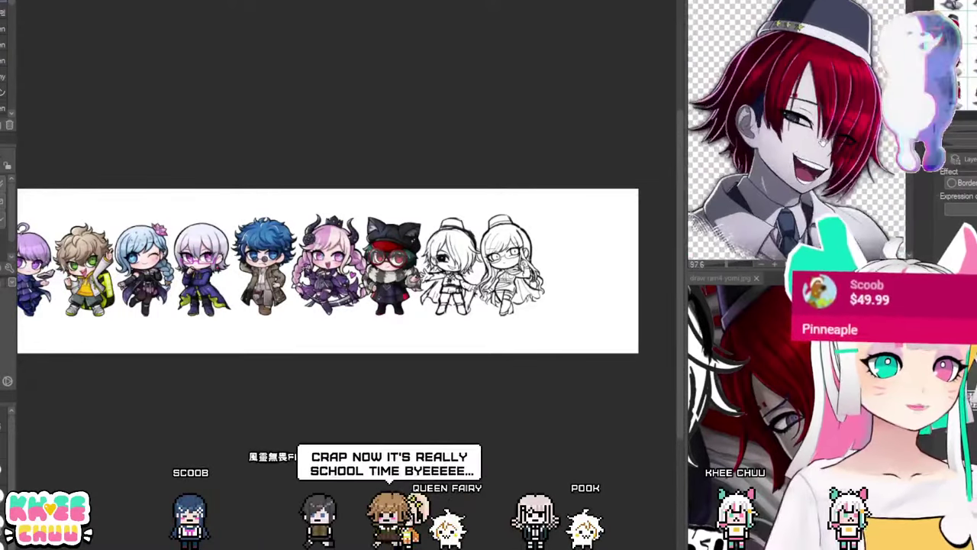
{"action": "key", "text": "ctrl+Tab"}
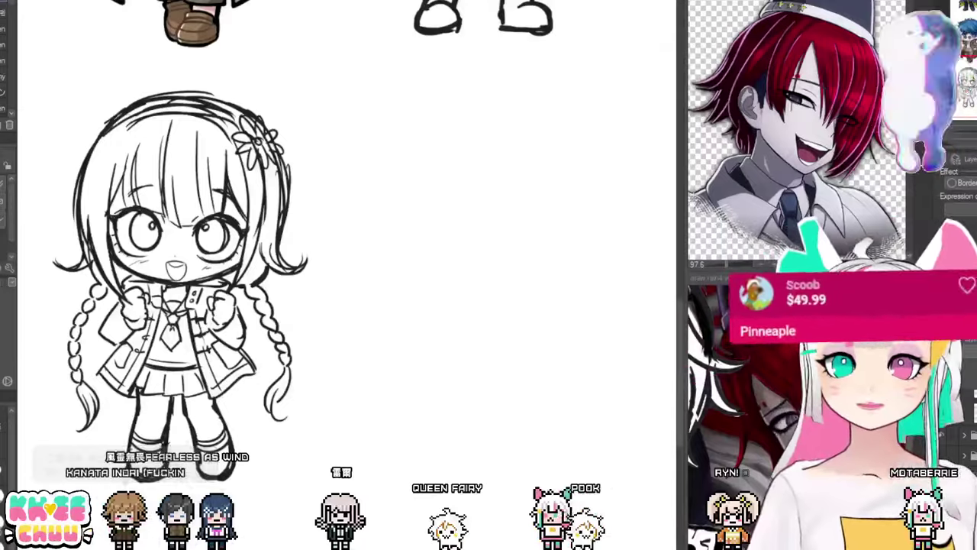
{"action": "key", "text": "ctrl+Tab"}
Step: Ink the jagged hair tips outside the ear, stepping down from the flicked side lock in overlapping points
{"action": "left_click_drag", "start_coordinate": [464, 290], "coordinate": [438, 235]}
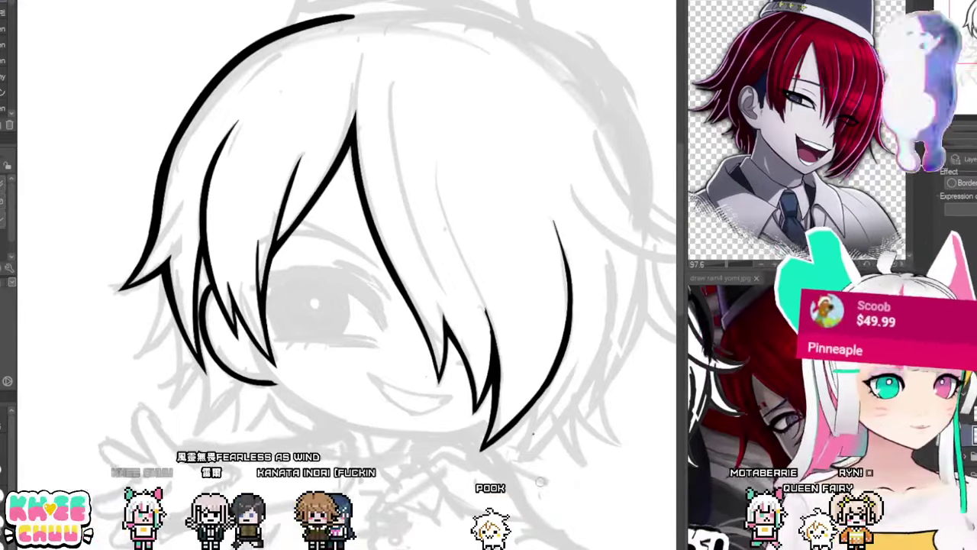
{"action": "left_click_drag", "start_coordinate": [501, 407], "coordinate": [506, 383]}
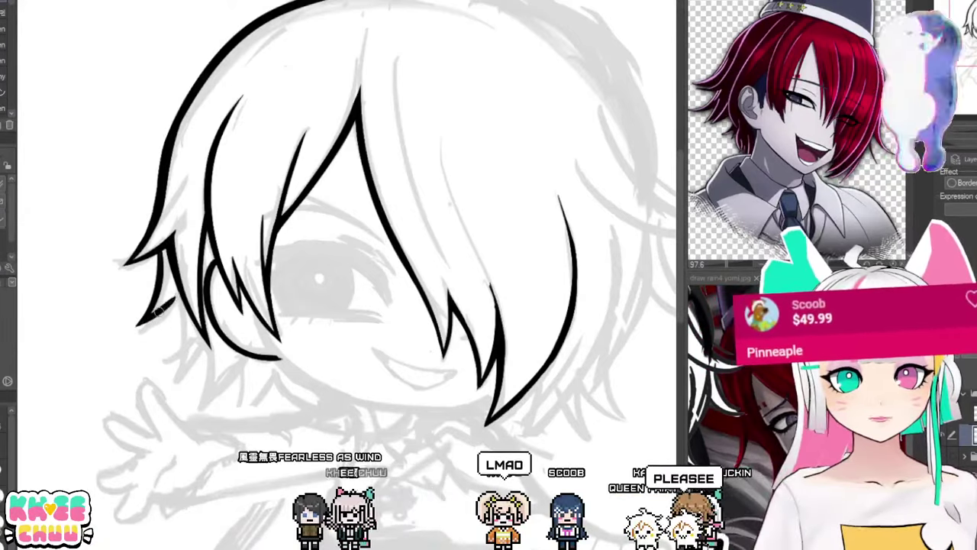
{"action": "left_click_drag", "start_coordinate": [179, 315], "coordinate": [176, 381]}
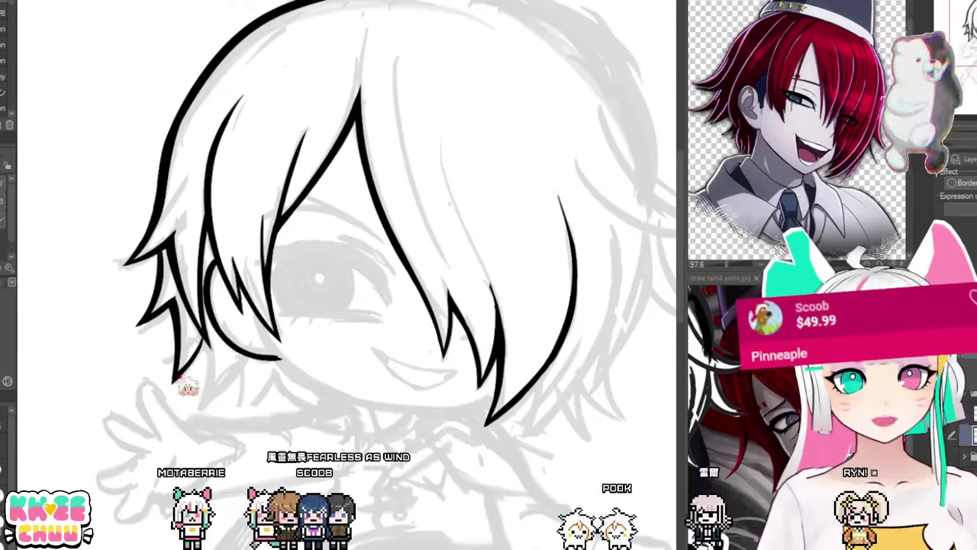
{"action": "left_click_drag", "start_coordinate": [205, 347], "coordinate": [200, 410]}
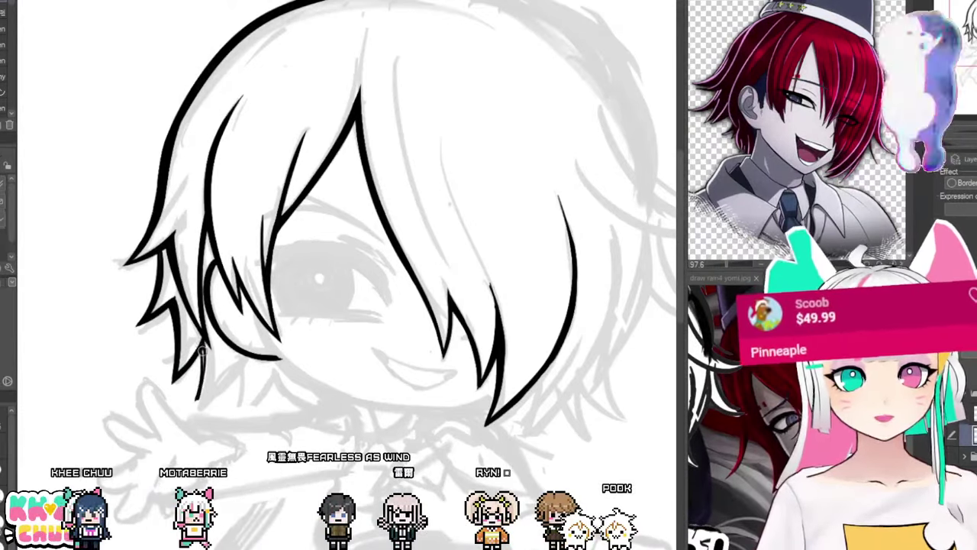
{"action": "left_click_drag", "start_coordinate": [203, 352], "coordinate": [197, 399]}
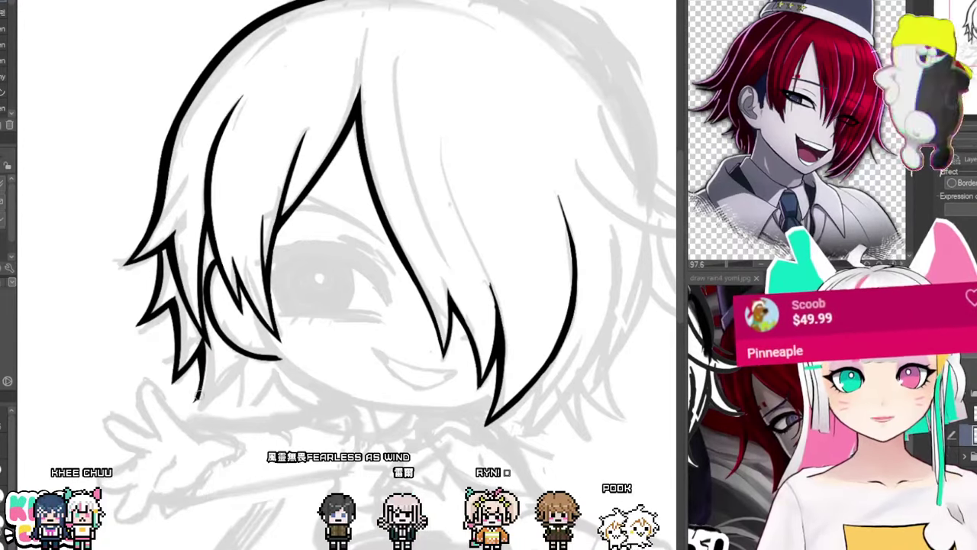
Step: Ink the remaining spiky hair tips beneath the ear, ending with a lock that curves outward below the cheek
{"action": "left_click_drag", "start_coordinate": [218, 382], "coordinate": [197, 400]}
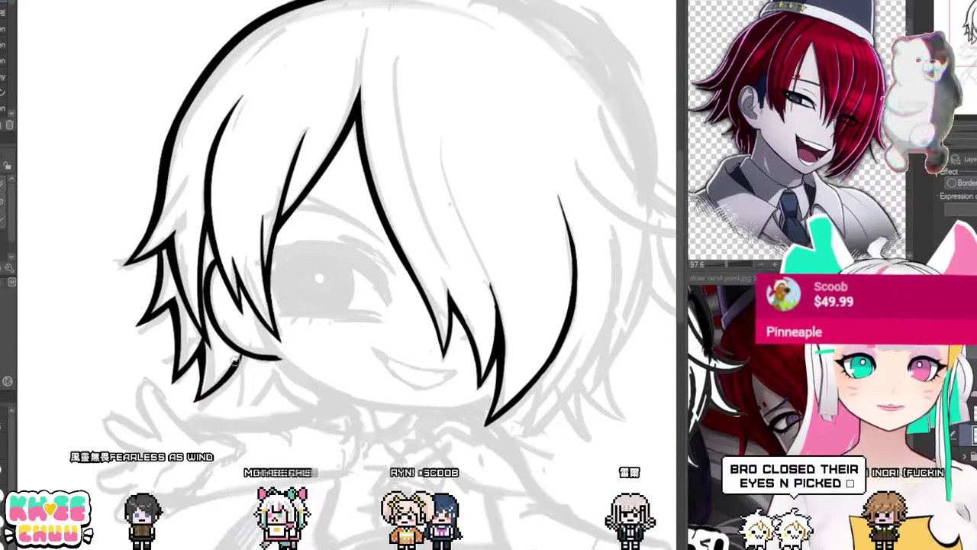
{"action": "left_click_drag", "start_coordinate": [232, 355], "coordinate": [243, 334]}
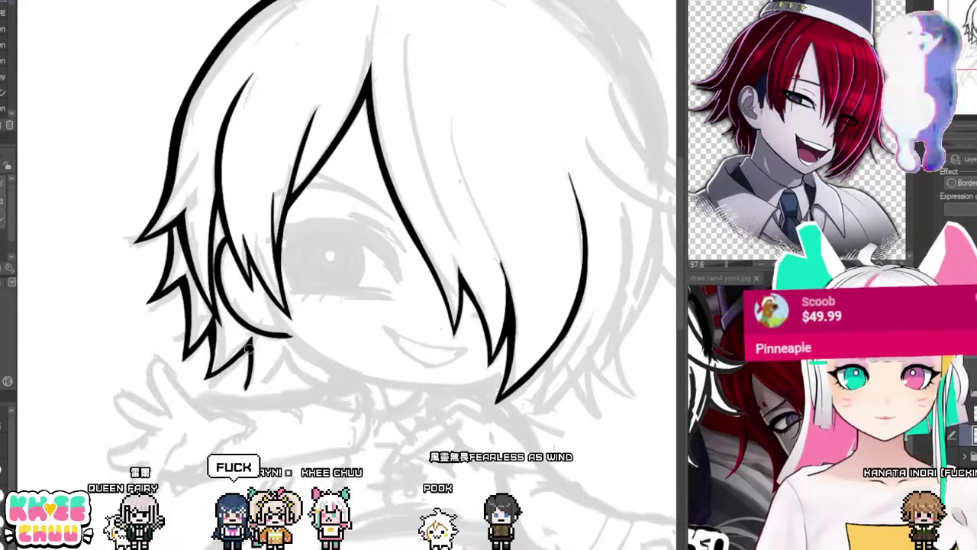
{"action": "mouse_move", "coordinate": [248, 390]}
{"action": "left_mouse_down"}
{"action": "mouse_move", "coordinate": [279, 355]}
{"action": "mouse_move", "coordinate": [324, 383]}
{"action": "left_mouse_up"}
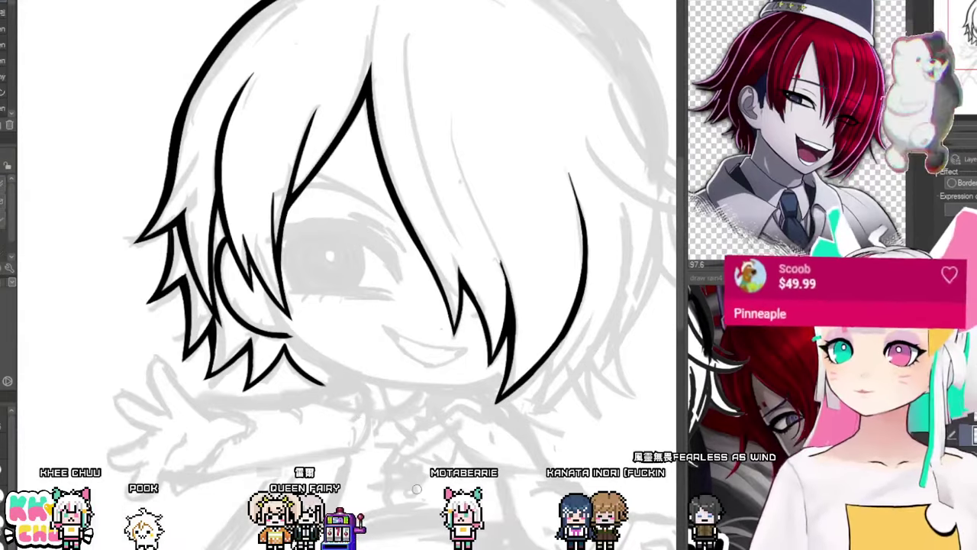
{"action": "left_click_drag", "start_coordinate": [407, 414], "coordinate": [417, 444]}
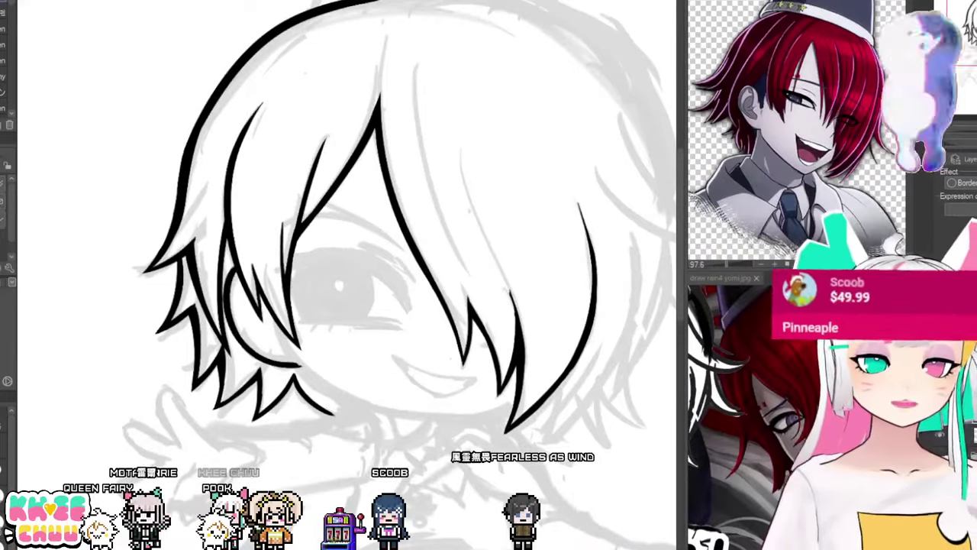
Step: Rework the ear outline slightly shorter and ink the cheek line from its base toward the chin
{"action": "key", "text": "ctrl+t"}
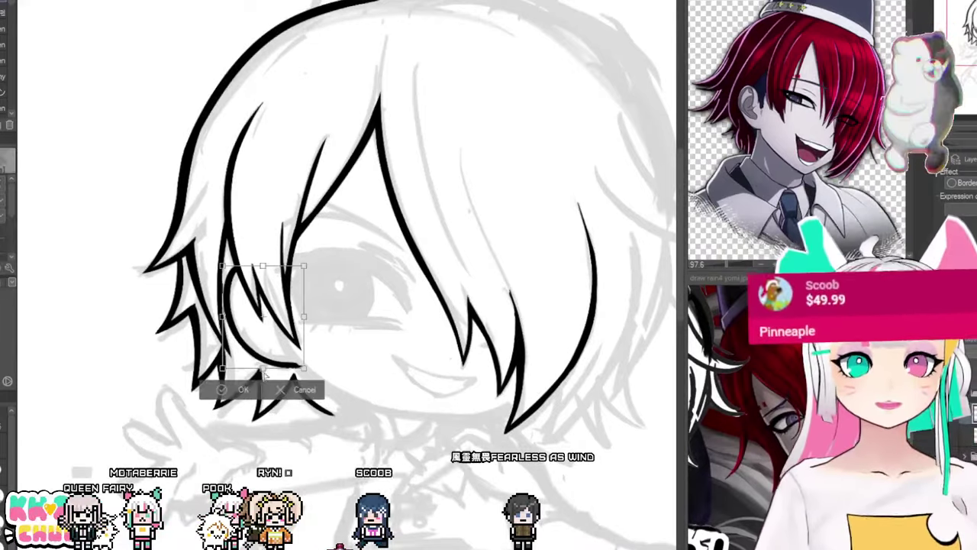
{"action": "left_click_drag", "start_coordinate": [264, 371], "coordinate": [260, 361]}
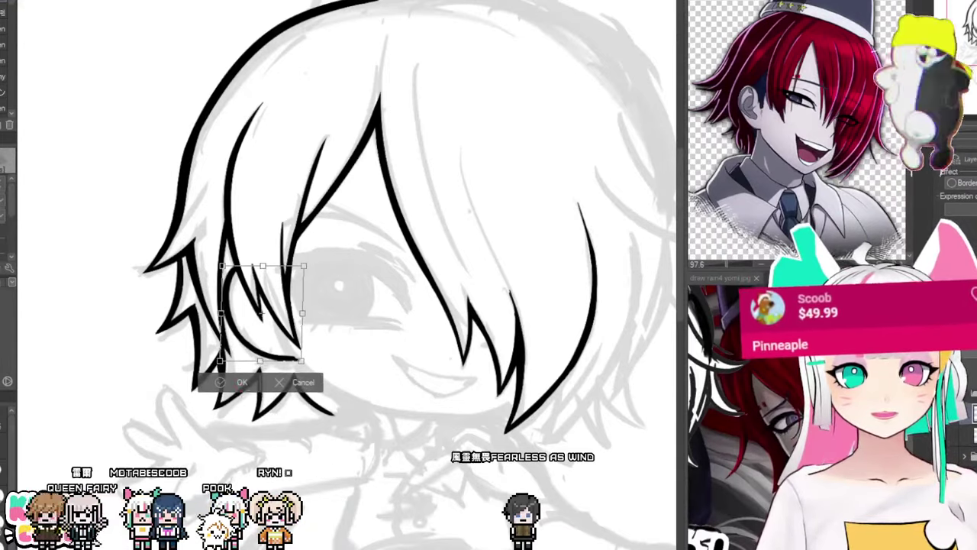
{"action": "key", "text": "Return"}
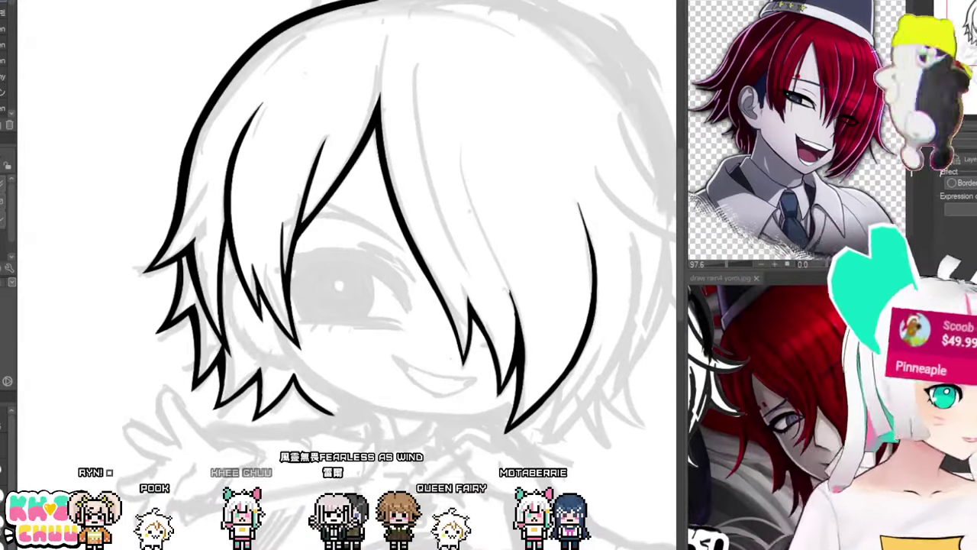
{"action": "left_click_drag", "start_coordinate": [227, 287], "coordinate": [299, 358]}
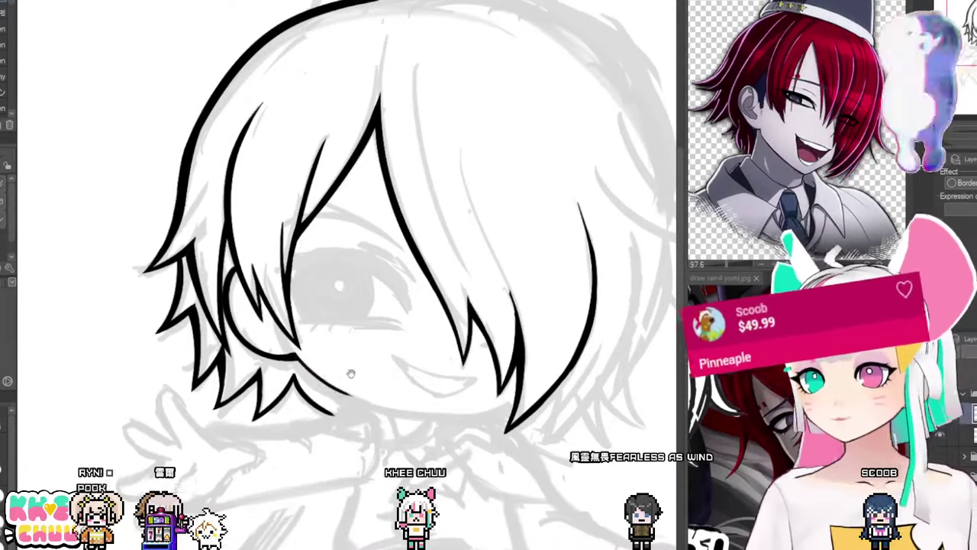
{"action": "left_click_drag", "start_coordinate": [350, 373], "coordinate": [326, 352]}
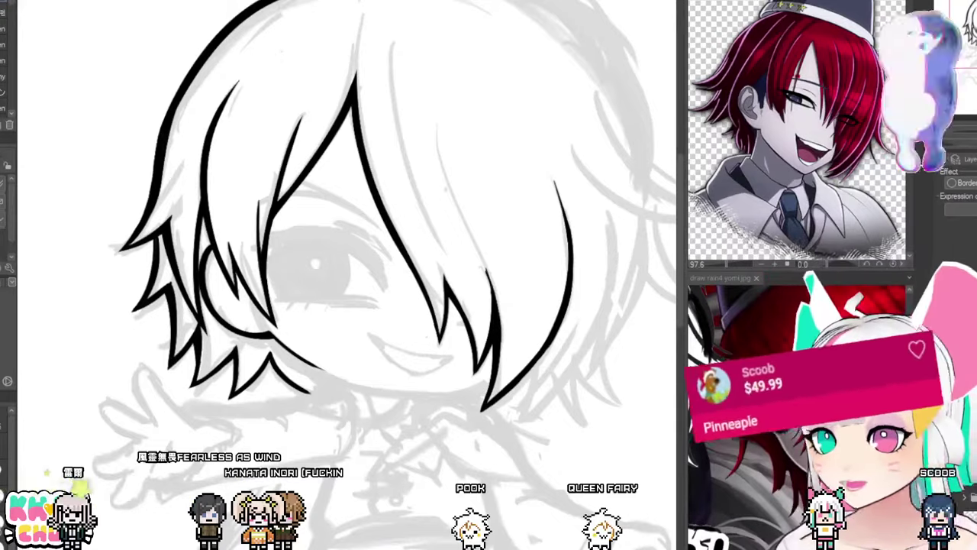
{"action": "left_click_drag", "start_coordinate": [533, 404], "coordinate": [507, 405]}
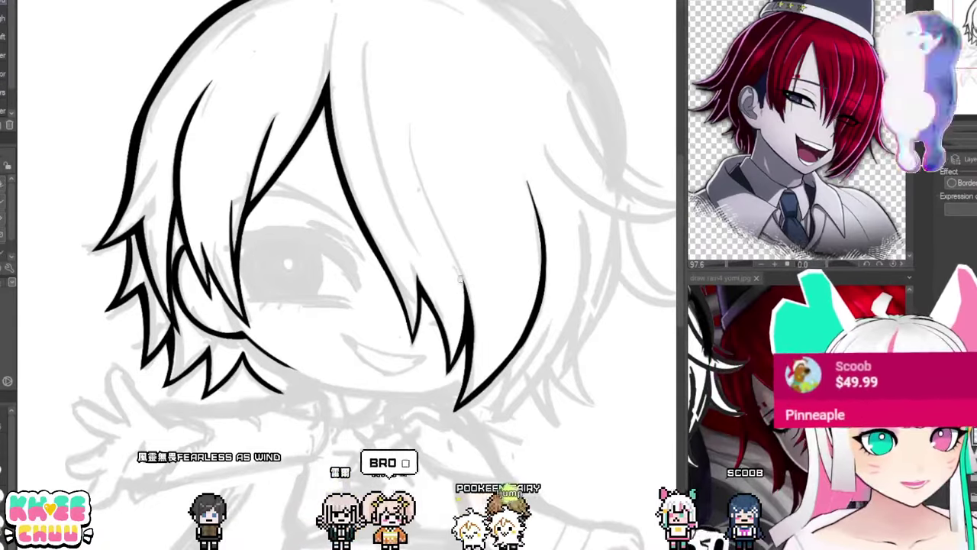
{"action": "left_click_drag", "start_coordinate": [511, 258], "coordinate": [525, 318]}
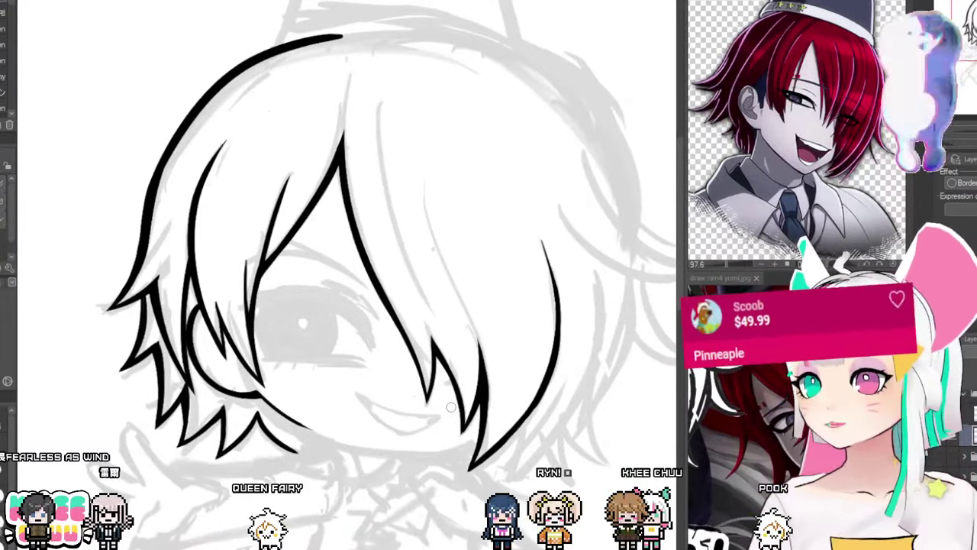
{"action": "mouse_move", "coordinate": [526, 405]}
{"action": "left_mouse_down"}
{"action": "mouse_move", "coordinate": [516, 361]}
{"action": "mouse_move", "coordinate": [475, 416]}
{"action": "mouse_move", "coordinate": [529, 327]}
{"action": "mouse_move", "coordinate": [532, 232]}
{"action": "left_mouse_up"}
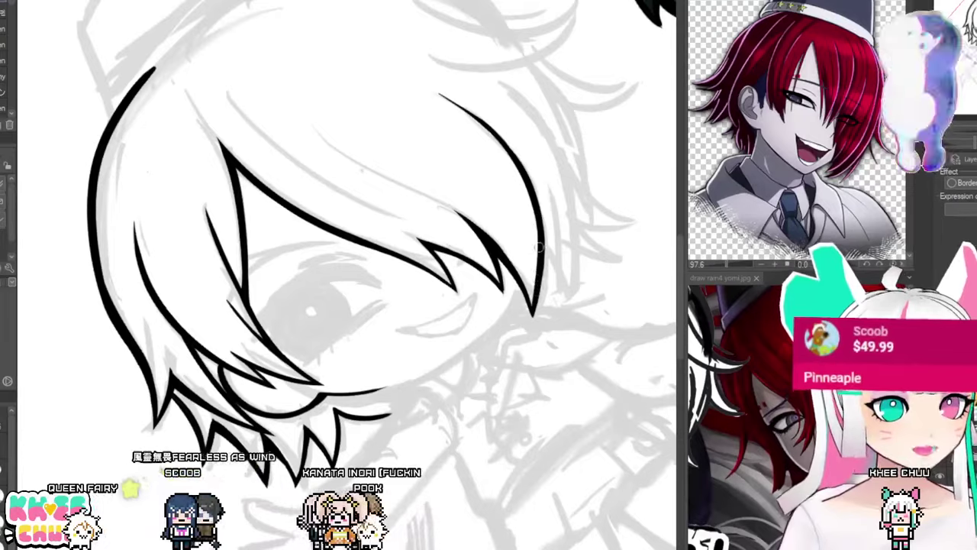
{"action": "left_click_drag", "start_coordinate": [545, 228], "coordinate": [558, 299]}
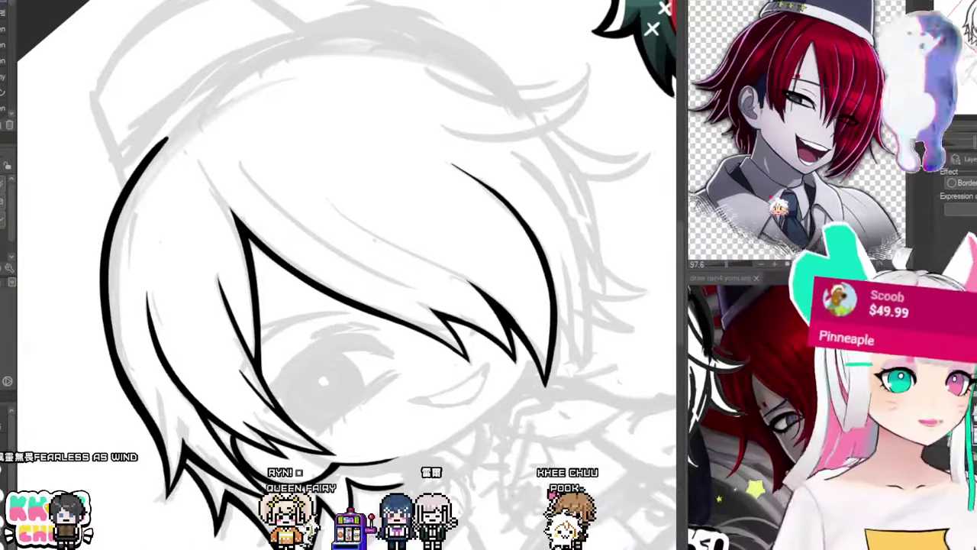
Step: On a blank canvas, doodle the head of the Santa-hatted cartoon dog from the reference picture with folded ears, brows and eyes
{"action": "key", "text": "ctrl+0"}
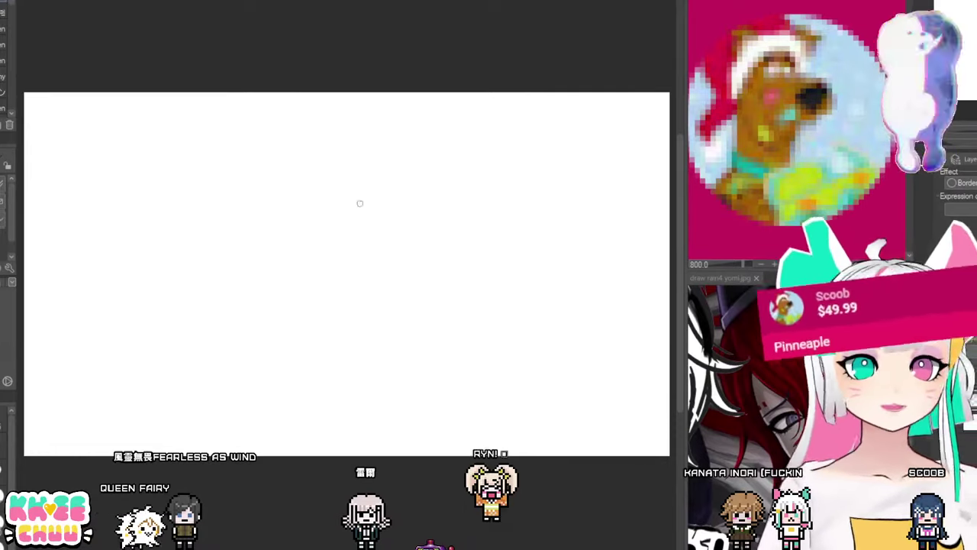
{"action": "mouse_move", "coordinate": [386, 186]}
{"action": "left_mouse_down"}
{"action": "mouse_move", "coordinate": [366, 197]}
{"action": "mouse_move", "coordinate": [348, 256]}
{"action": "mouse_move", "coordinate": [398, 202]}
{"action": "mouse_move", "coordinate": [422, 195]}
{"action": "left_mouse_up"}
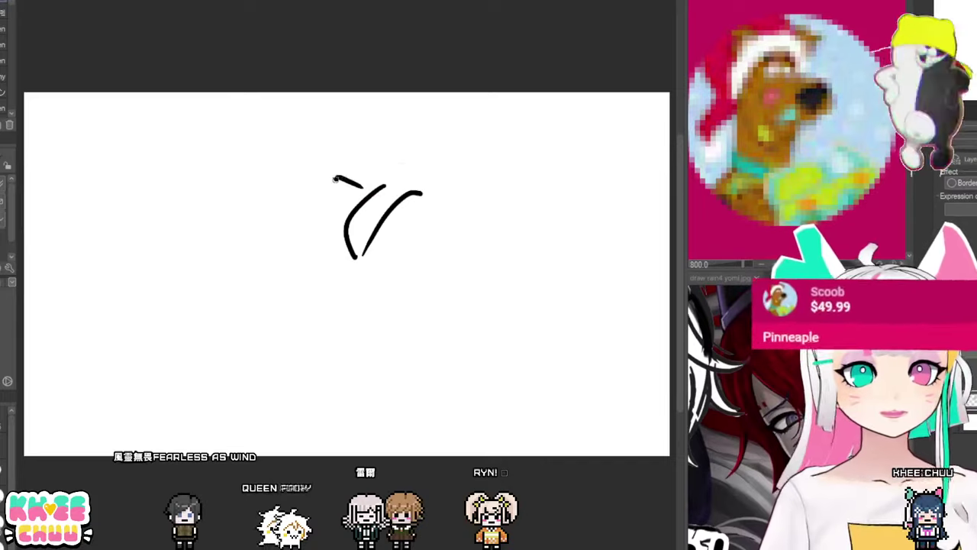
{"action": "left_click_drag", "start_coordinate": [440, 173], "coordinate": [483, 173]}
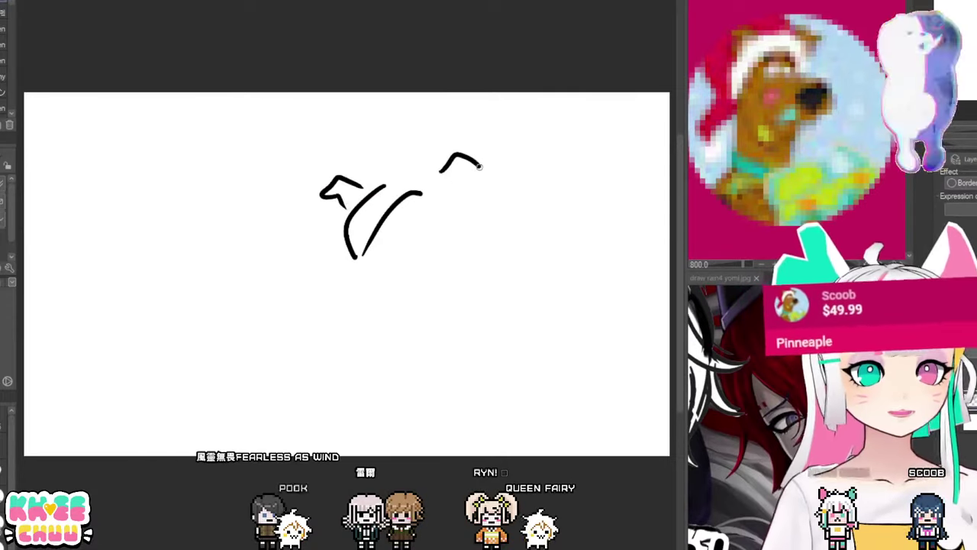
{"action": "mouse_move", "coordinate": [404, 205]}
{"action": "left_mouse_down"}
{"action": "mouse_move", "coordinate": [391, 223]}
{"action": "mouse_move", "coordinate": [405, 220]}
{"action": "mouse_move", "coordinate": [398, 249]}
{"action": "left_mouse_up"}
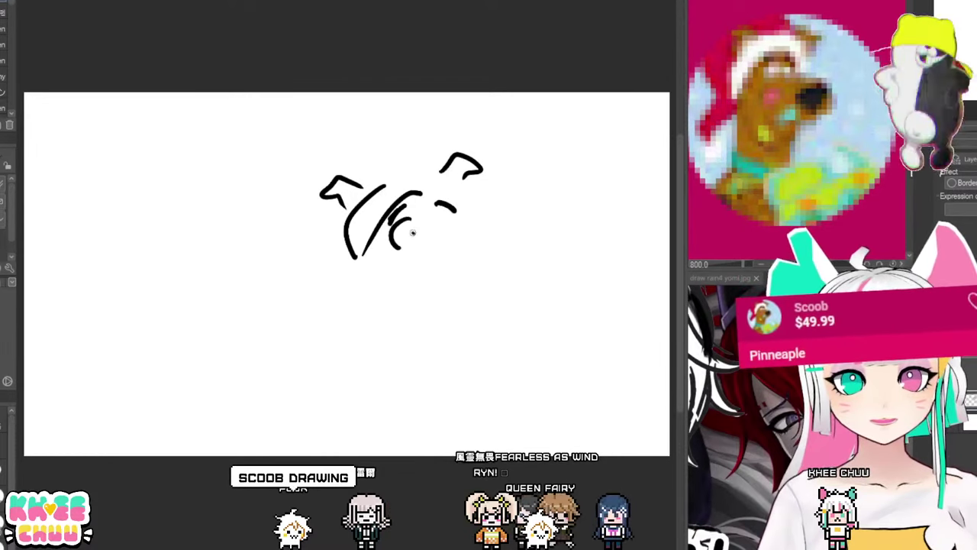
{"action": "left_click", "coordinate": [414, 235]}
Step: Doodle the dog's muzzle with black nose and licking tongue, its jaw and neck, and a collar with a diamond tag
{"action": "mouse_move", "coordinate": [454, 217]}
{"action": "left_mouse_down"}
{"action": "mouse_move", "coordinate": [443, 247]}
{"action": "mouse_move", "coordinate": [501, 257]}
{"action": "mouse_move", "coordinate": [465, 254]}
{"action": "mouse_move", "coordinate": [483, 265]}
{"action": "mouse_move", "coordinate": [483, 250]}
{"action": "mouse_move", "coordinate": [478, 259]}
{"action": "mouse_move", "coordinate": [498, 275]}
{"action": "mouse_move", "coordinate": [500, 265]}
{"action": "mouse_move", "coordinate": [452, 287]}
{"action": "left_mouse_up"}
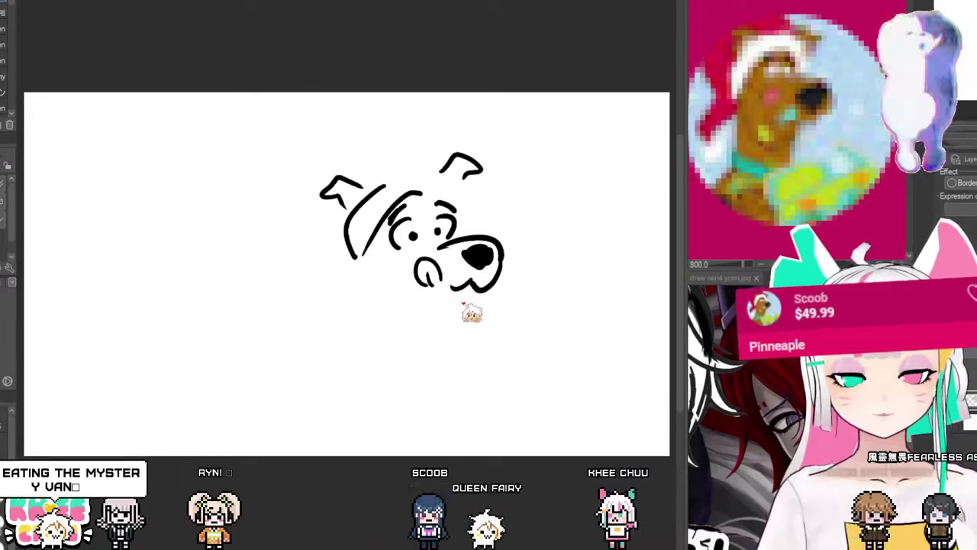
{"action": "left_click_drag", "start_coordinate": [466, 294], "coordinate": [432, 321]}
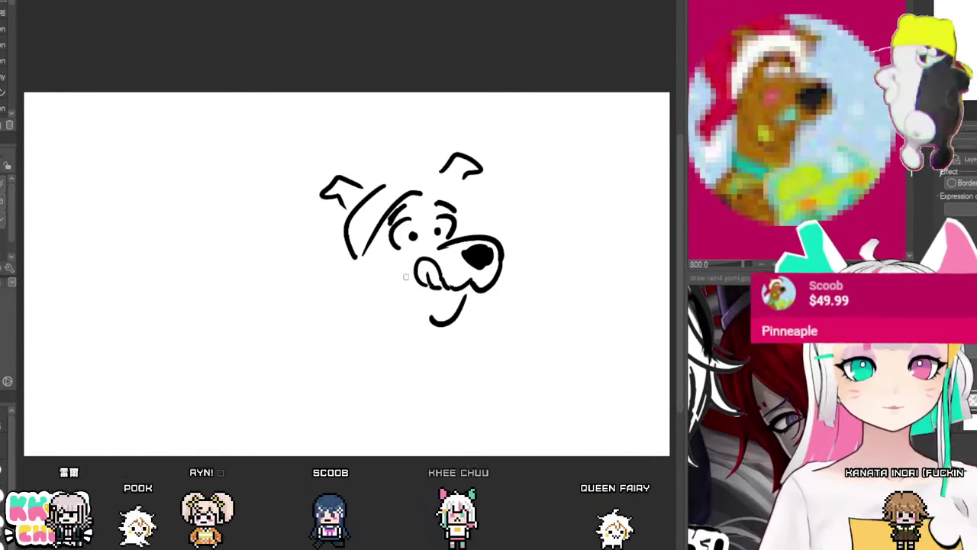
{"action": "left_click_drag", "start_coordinate": [392, 284], "coordinate": [418, 319]}
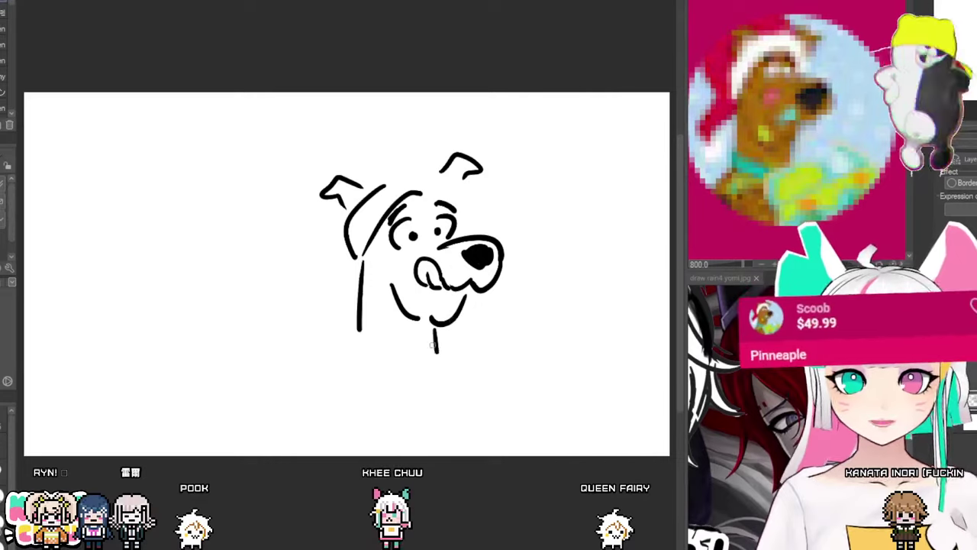
{"action": "key", "text": "ctrl+z"}
{"action": "left_click_drag", "start_coordinate": [436, 327], "coordinate": [440, 336]}
{"action": "mouse_move", "coordinate": [359, 328]}
{"action": "left_mouse_down"}
{"action": "mouse_move", "coordinate": [440, 337]}
{"action": "mouse_move", "coordinate": [352, 338]}
{"action": "left_mouse_up"}
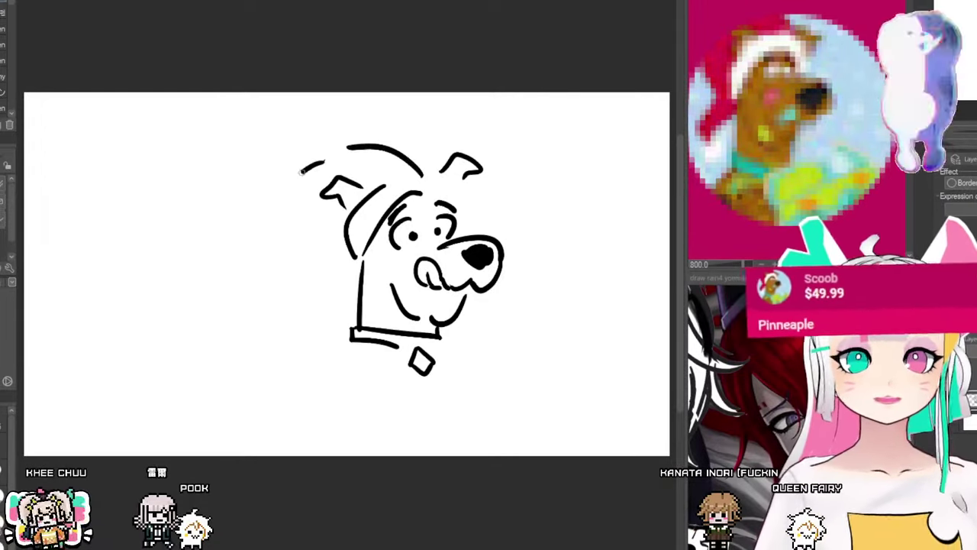
Step: Doodle the drooping Santa hat on the dog's head, ending in a round pompom
{"action": "key", "text": "ctrl+z"}
{"action": "mouse_move", "coordinate": [330, 162]}
{"action": "left_mouse_down"}
{"action": "mouse_move", "coordinate": [295, 225]}
{"action": "mouse_move", "coordinate": [291, 262]}
{"action": "left_mouse_up"}
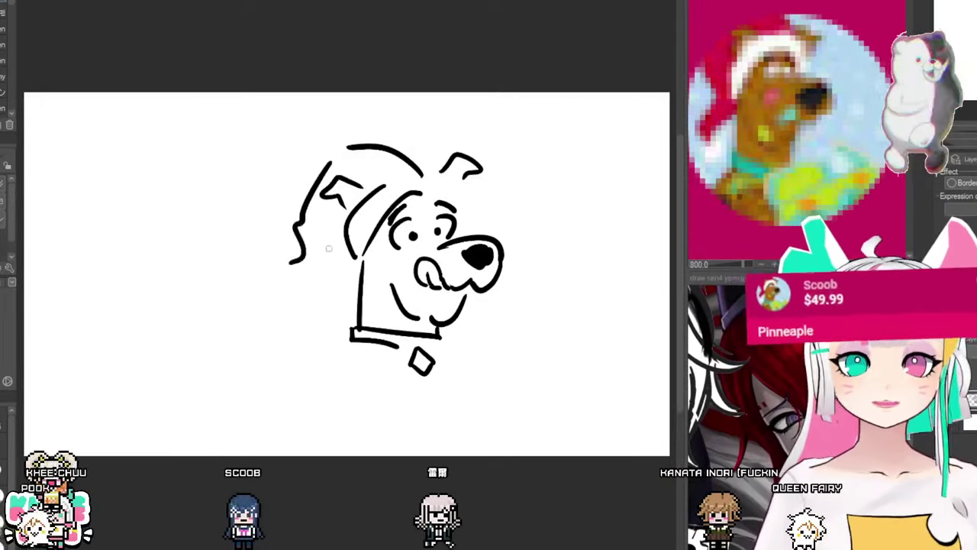
{"action": "mouse_move", "coordinate": [339, 242]}
{"action": "left_mouse_down"}
{"action": "mouse_move", "coordinate": [276, 285]}
{"action": "mouse_move", "coordinate": [304, 280]}
{"action": "left_mouse_up"}
{"action": "key", "text": "ctrl+z"}
{"action": "key", "text": "ctrl+z"}
{"action": "key", "text": "ctrl+z"}
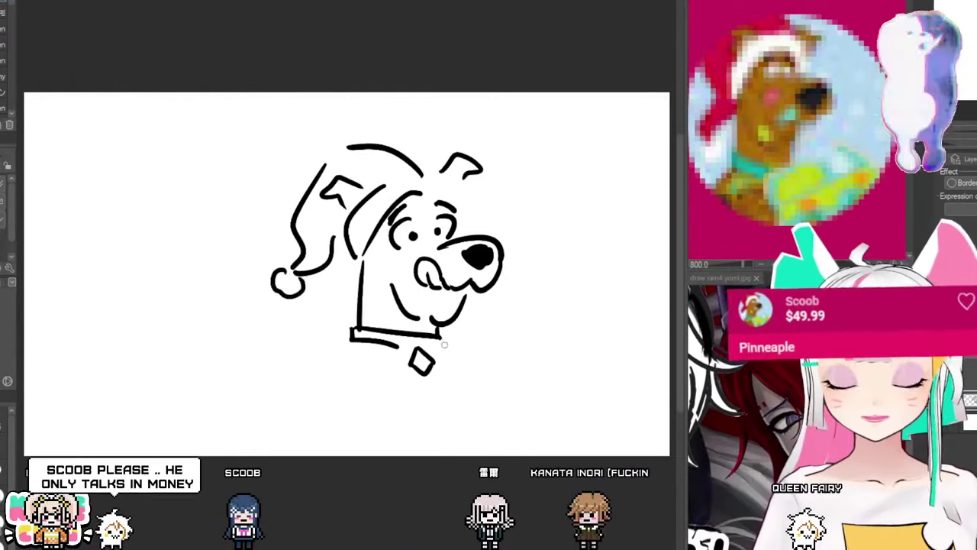
Step: Doodle the dog's shoulder and paws holding a rectangular card with a round dog portrait and a single line beside it
{"action": "left_click_drag", "start_coordinate": [350, 349], "coordinate": [328, 395]}
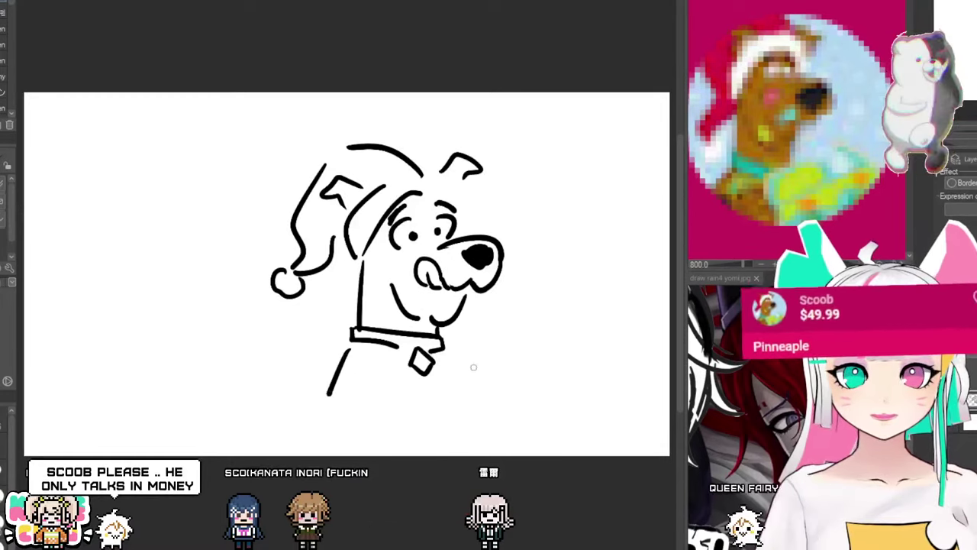
{"action": "mouse_move", "coordinate": [454, 356]}
{"action": "left_mouse_down"}
{"action": "mouse_move", "coordinate": [451, 368]}
{"action": "mouse_move", "coordinate": [481, 393]}
{"action": "left_mouse_up"}
{"action": "left_click_drag", "start_coordinate": [473, 344], "coordinate": [467, 332]}
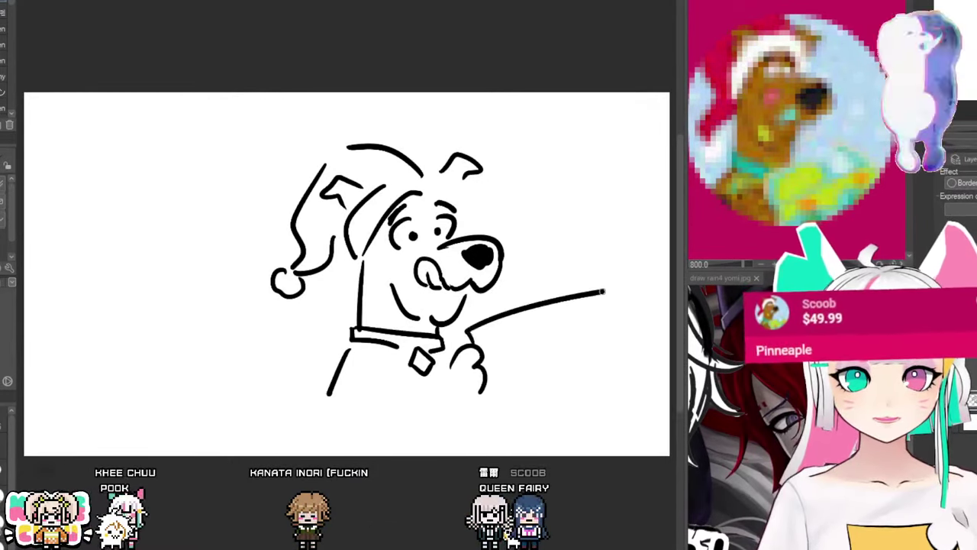
{"action": "mouse_move", "coordinate": [620, 310]}
{"action": "left_mouse_down"}
{"action": "mouse_move", "coordinate": [646, 339]}
{"action": "mouse_move", "coordinate": [632, 352]}
{"action": "left_mouse_up"}
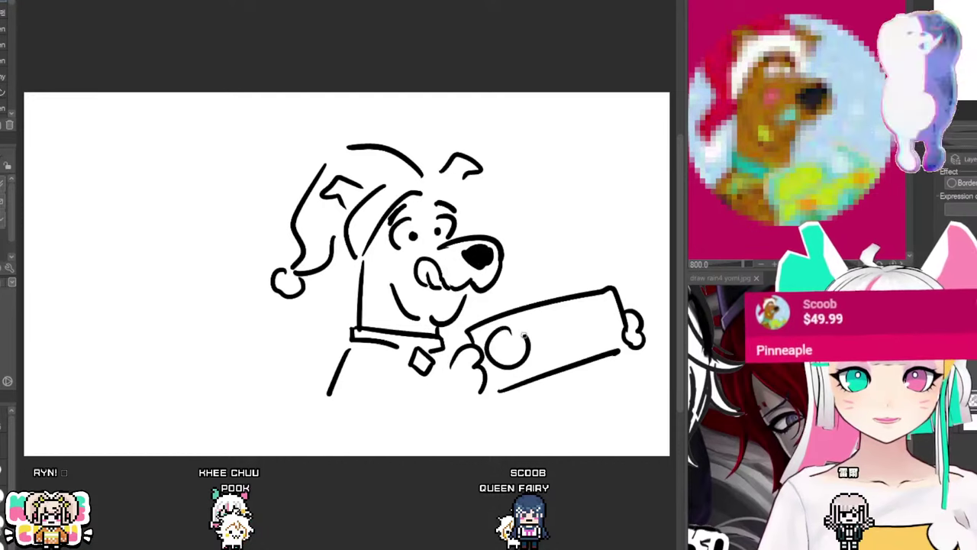
{"action": "key", "text": "ctrl+z"}
{"action": "left_click_drag", "start_coordinate": [510, 328], "coordinate": [501, 339]}
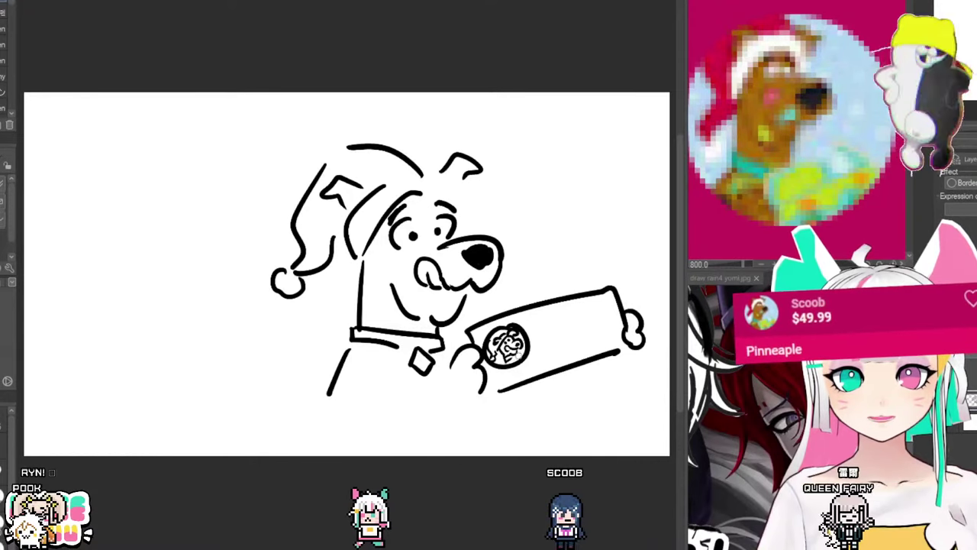
{"action": "left_click_drag", "start_coordinate": [534, 345], "coordinate": [609, 324]}
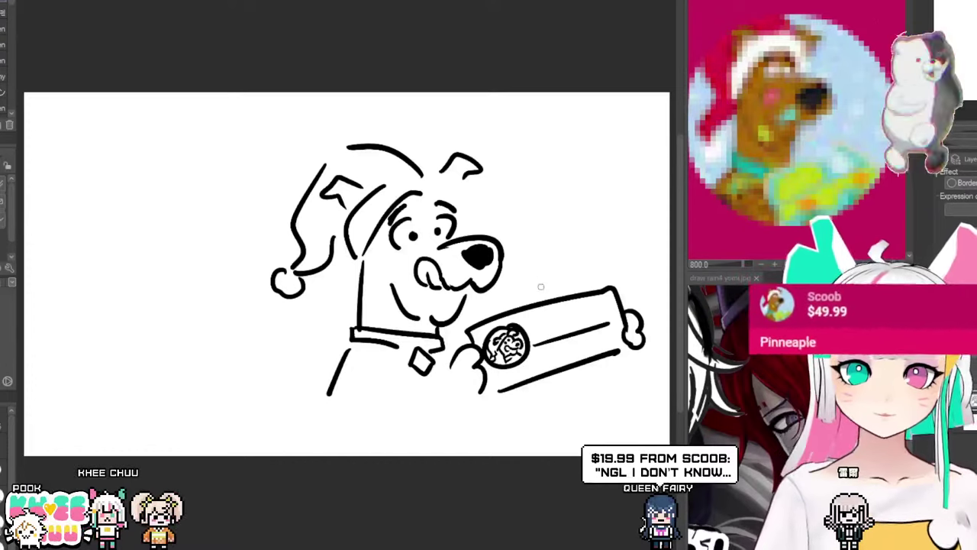
Step: Hand-letter "THANK YOU" above the card beside the dog's nose
{"action": "mouse_move", "coordinate": [520, 243]}
{"action": "left_mouse_down"}
{"action": "mouse_move", "coordinate": [538, 239]}
{"action": "mouse_move", "coordinate": [527, 260]}
{"action": "mouse_move", "coordinate": [538, 259]}
{"action": "left_mouse_up"}
{"action": "left_click_drag", "start_coordinate": [537, 250], "coordinate": [545, 249]}
{"action": "mouse_move", "coordinate": [545, 239]}
{"action": "left_mouse_down"}
{"action": "mouse_move", "coordinate": [545, 257]}
{"action": "mouse_move", "coordinate": [555, 236]}
{"action": "left_mouse_up"}
{"action": "left_click_drag", "start_coordinate": [555, 237], "coordinate": [559, 249]}
{"action": "mouse_move", "coordinate": [565, 236]}
{"action": "left_mouse_down"}
{"action": "mouse_move", "coordinate": [564, 255]}
{"action": "mouse_move", "coordinate": [576, 234]}
{"action": "left_mouse_up"}
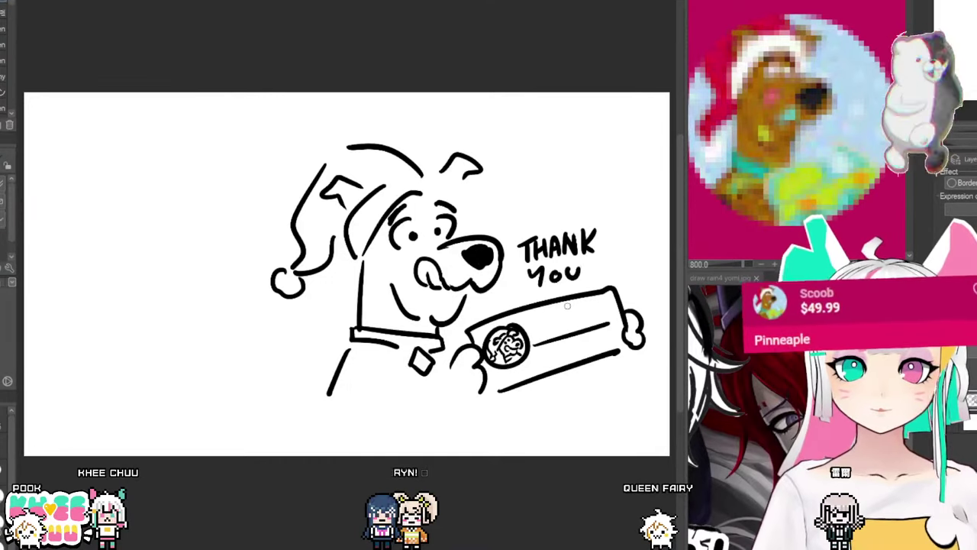
{"action": "scroll", "coordinate": [322, 292], "scroll_direction": "up", "scroll_amount": 3}
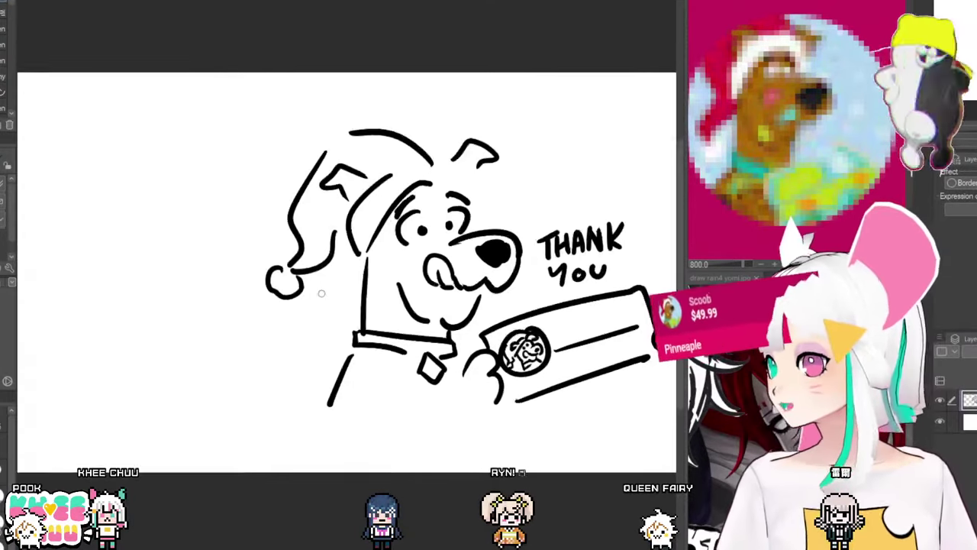
{"action": "left_click_drag", "start_coordinate": [321, 293], "coordinate": [190, 303]}
{"action": "scroll", "coordinate": [191, 304], "scroll_direction": "up", "scroll_amount": 1}
{"action": "scroll", "coordinate": [191, 304], "scroll_direction": "up", "scroll_amount": 1}
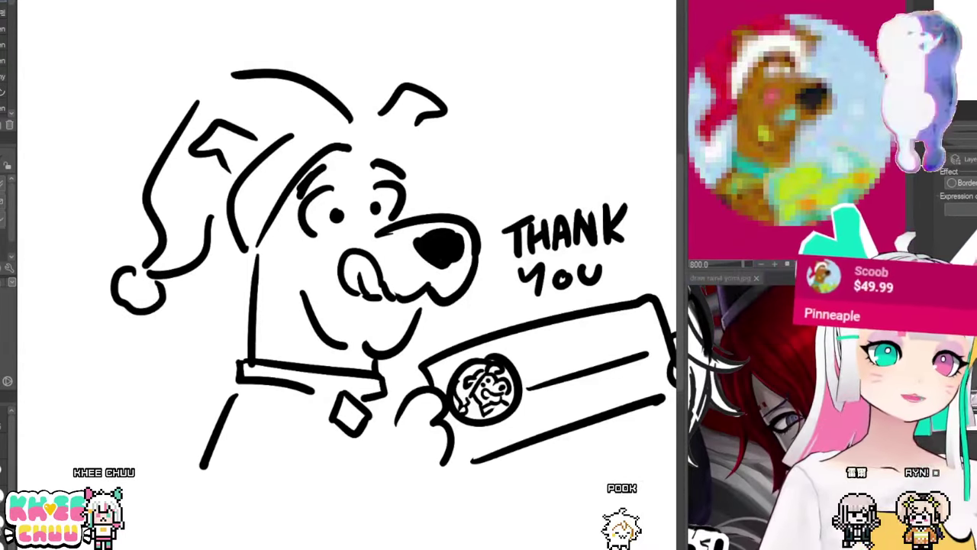
Step: Return to the caped chibi boy's line art and ink a short pointed lock beside the tip of the eye-covering fringe
{"action": "key", "text": "ctrl+Tab"}
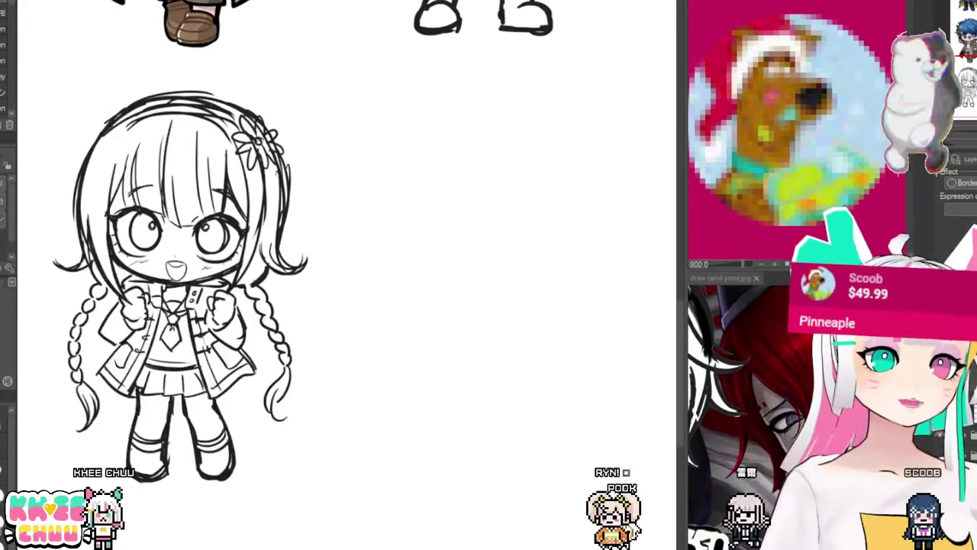
{"action": "key", "text": "ctrl+Tab"}
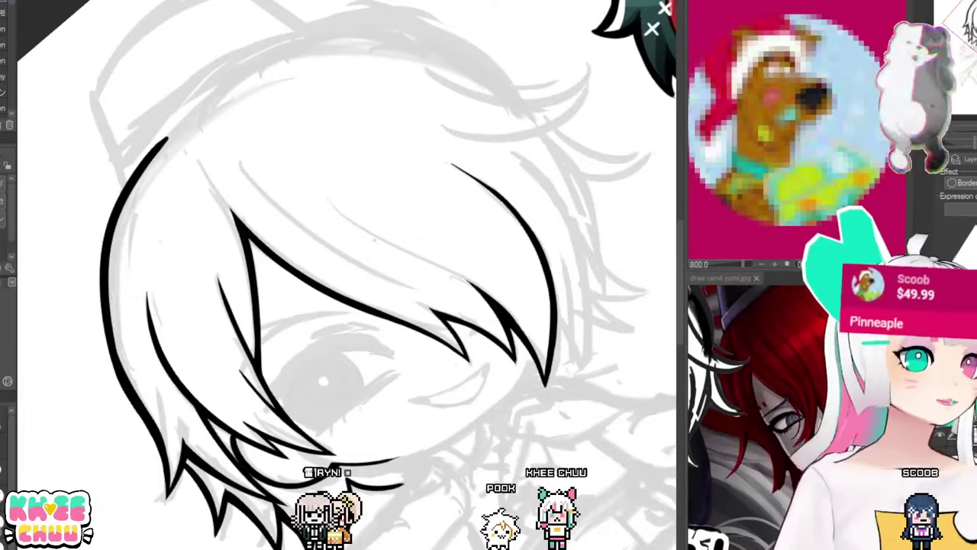
{"action": "scroll", "coordinate": [419, 336], "scroll_direction": "down", "scroll_amount": 1}
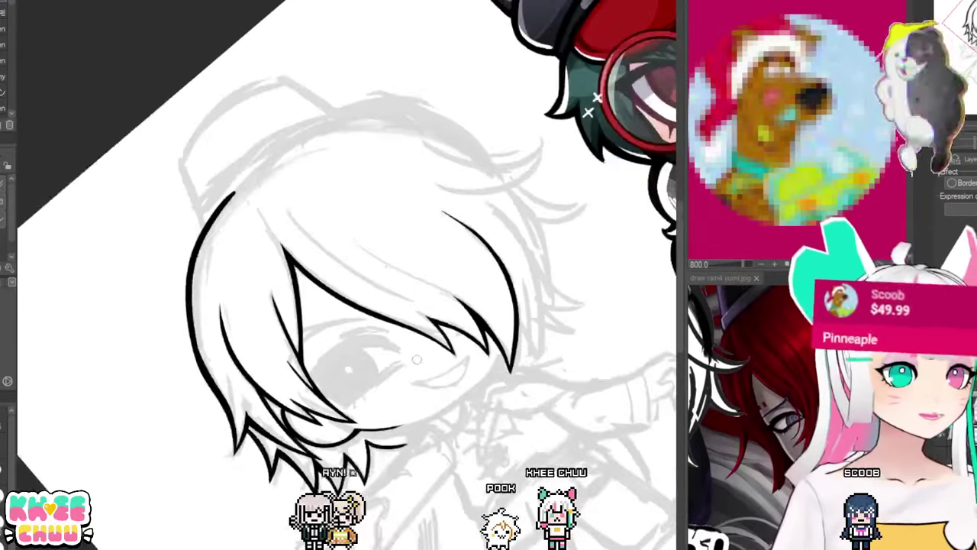
{"action": "scroll", "coordinate": [475, 393], "scroll_direction": "up", "scroll_amount": 1}
{"action": "left_click_drag", "start_coordinate": [541, 375], "coordinate": [522, 341]}
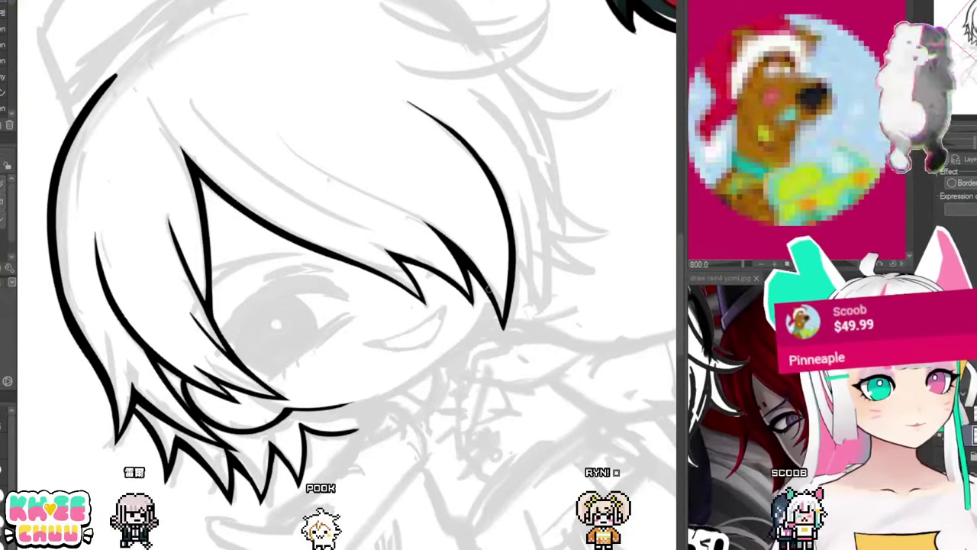
{"action": "left_click_drag", "start_coordinate": [533, 287], "coordinate": [500, 365]}
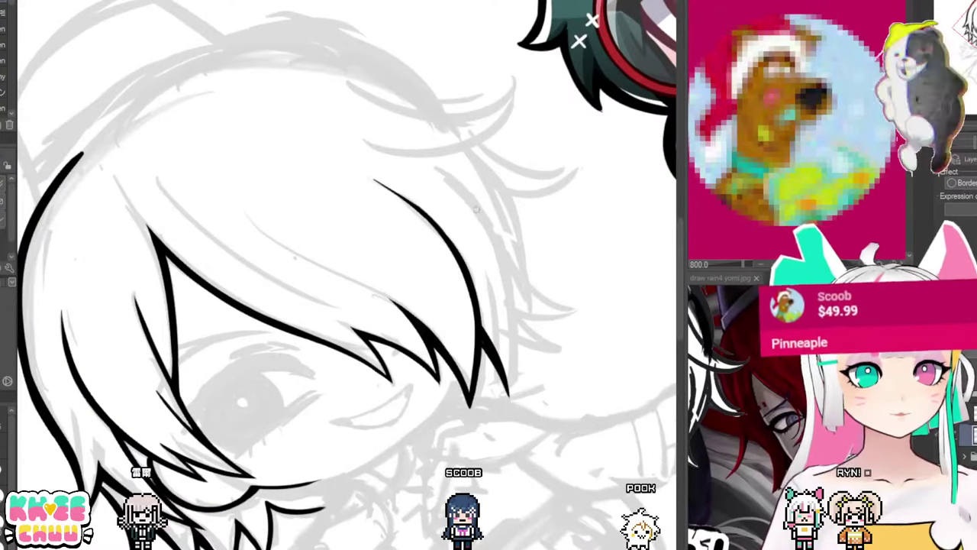
{"action": "left_click_drag", "start_coordinate": [519, 283], "coordinate": [524, 273]}
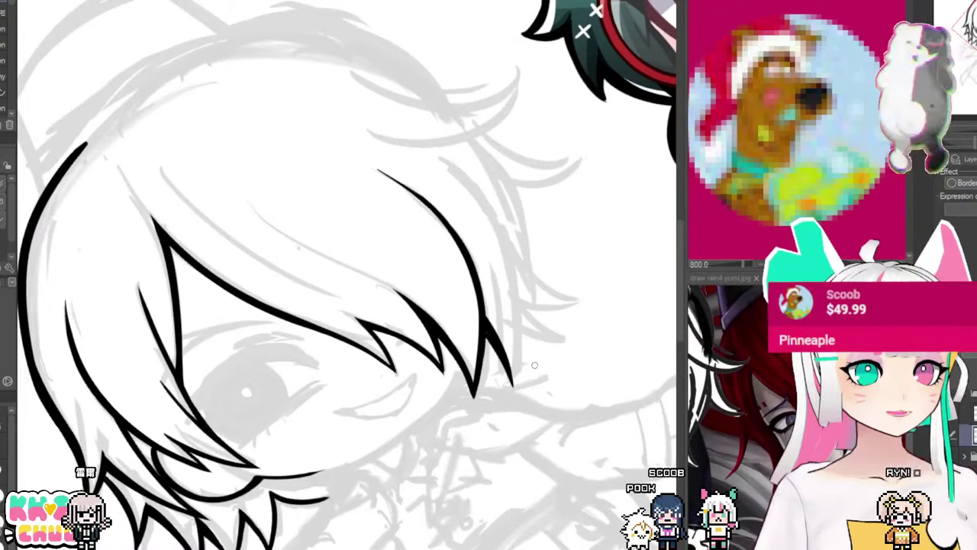
{"action": "mouse_move", "coordinate": [451, 162]}
{"action": "left_mouse_down"}
{"action": "mouse_move", "coordinate": [496, 228]}
{"action": "mouse_move", "coordinate": [512, 374]}
{"action": "left_mouse_up"}
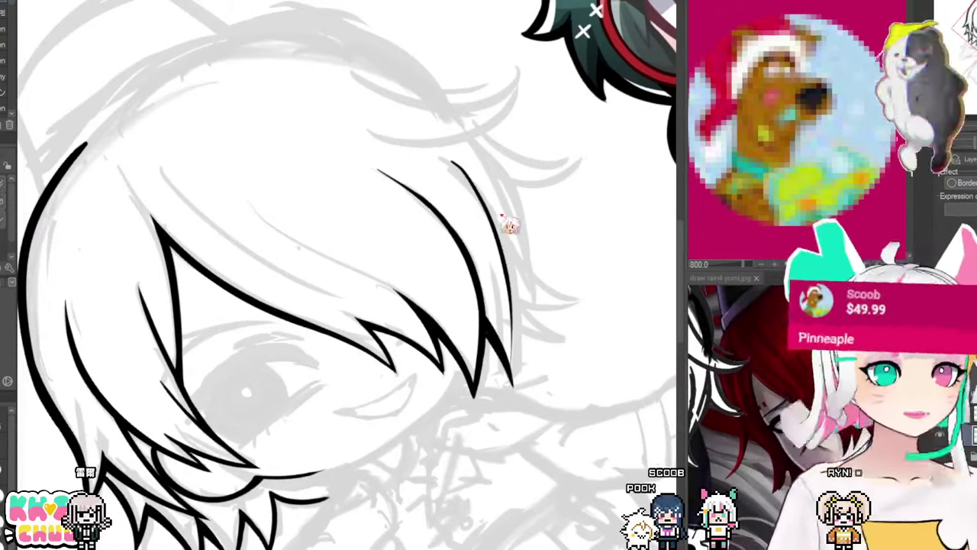
{"action": "key", "text": "ctrl+z"}
{"action": "mouse_move", "coordinate": [449, 161]}
{"action": "left_mouse_down"}
{"action": "mouse_move", "coordinate": [498, 230]}
{"action": "mouse_move", "coordinate": [517, 372]}
{"action": "left_mouse_up"}
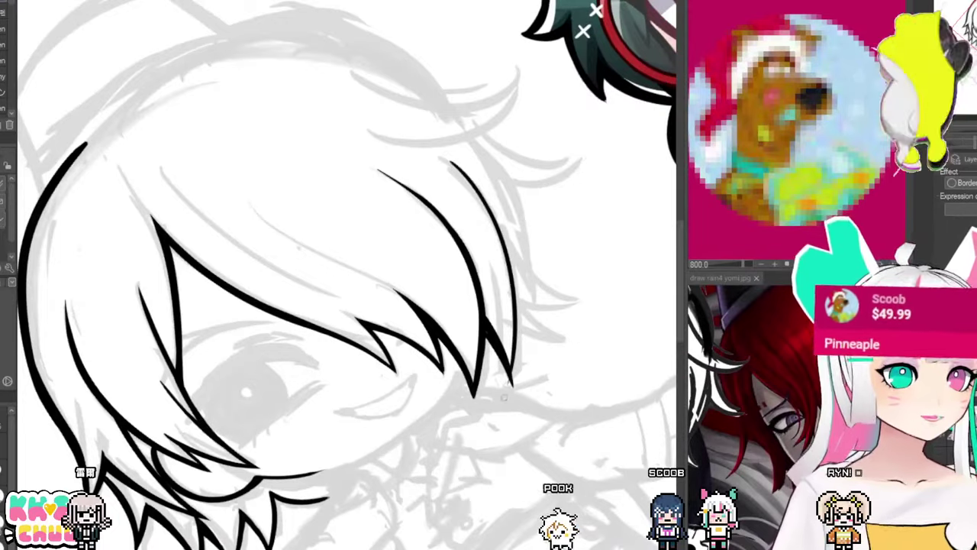
{"action": "key", "text": "ctrl+z"}
{"action": "mouse_move", "coordinate": [442, 157]}
{"action": "left_mouse_down"}
{"action": "mouse_move", "coordinate": [506, 256]}
{"action": "mouse_move", "coordinate": [516, 369]}
{"action": "left_mouse_up"}
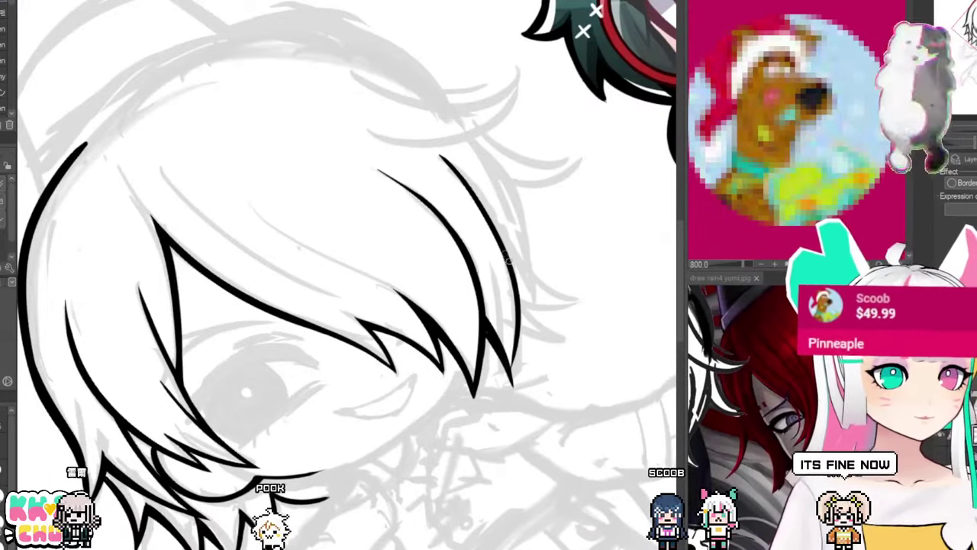
{"action": "key", "text": "ctrl+z"}
Step: Ink the row of short spiky hair tips stepping outward from the eye-covering fringe
{"action": "left_click_drag", "start_coordinate": [458, 191], "coordinate": [480, 245]}
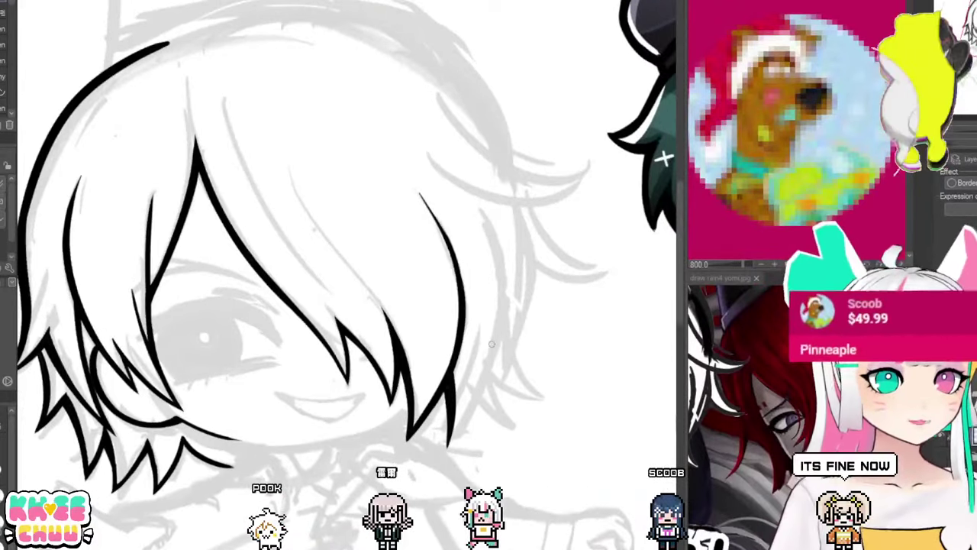
{"action": "mouse_move", "coordinate": [492, 343]}
{"action": "left_mouse_down"}
{"action": "mouse_move", "coordinate": [447, 459]}
{"action": "mouse_move", "coordinate": [451, 436]}
{"action": "left_mouse_up"}
{"action": "key", "text": "ctrl+z"}
{"action": "key", "text": "ctrl+z"}
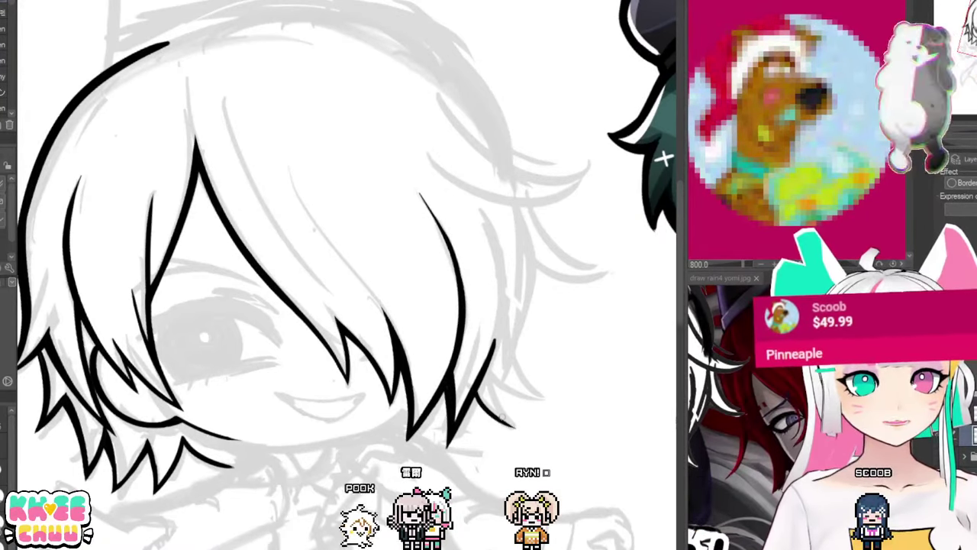
{"action": "left_click_drag", "start_coordinate": [488, 375], "coordinate": [516, 426]}
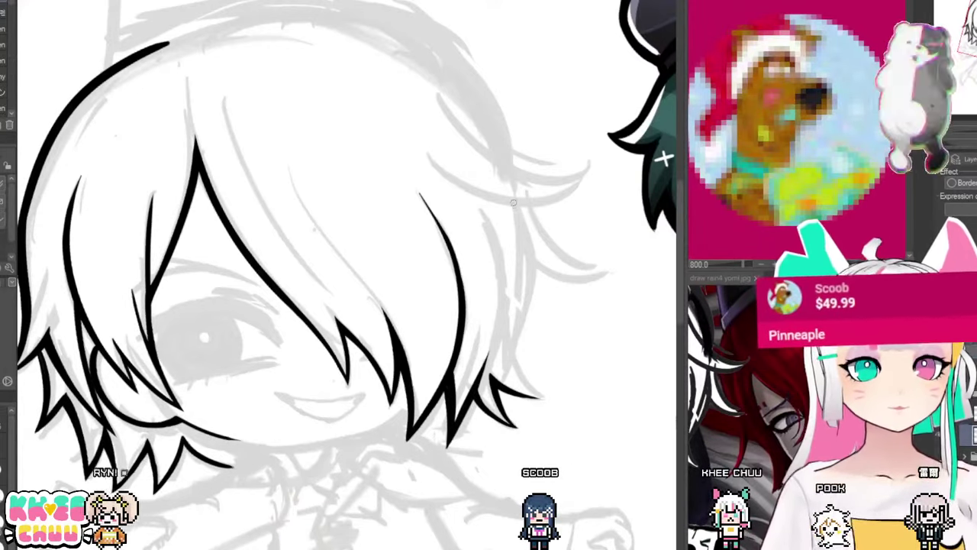
Step: Ink the outer hair contour on the covered-eye side, curving down to meet the last outward spiky tip
{"action": "left_click_drag", "start_coordinate": [514, 203], "coordinate": [529, 313]}
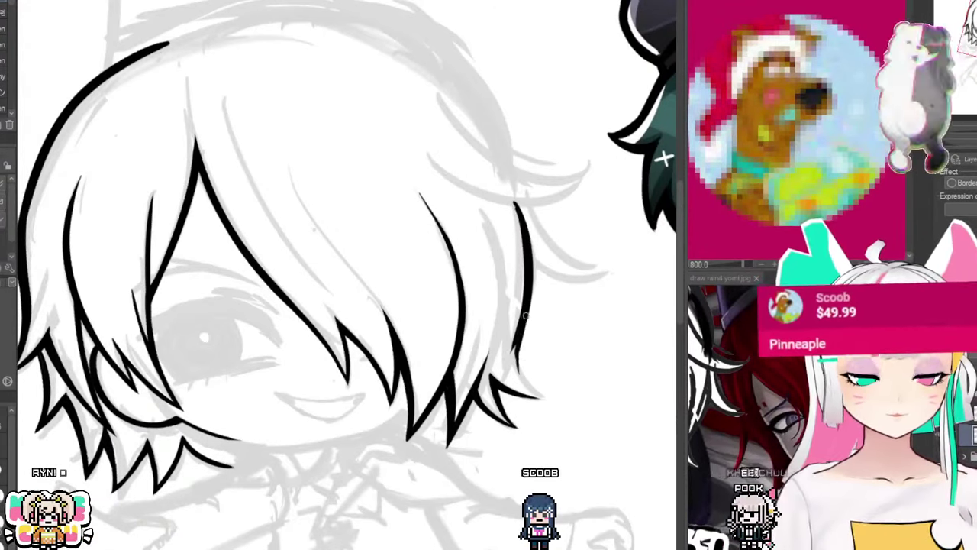
{"action": "left_click_drag", "start_coordinate": [527, 315], "coordinate": [519, 369]}
{"action": "key", "text": "ctrl+z"}
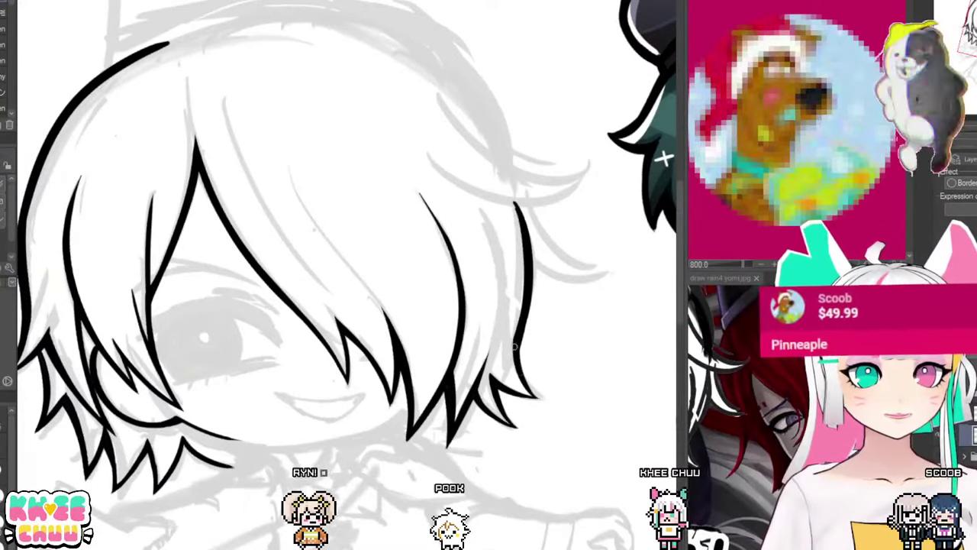
Step: Ink the two outward-flicking locks on the covered-eye side, one above the other, and clean up where they join the hair contour
{"action": "left_click_drag", "start_coordinate": [664, 158], "coordinate": [659, 233]}
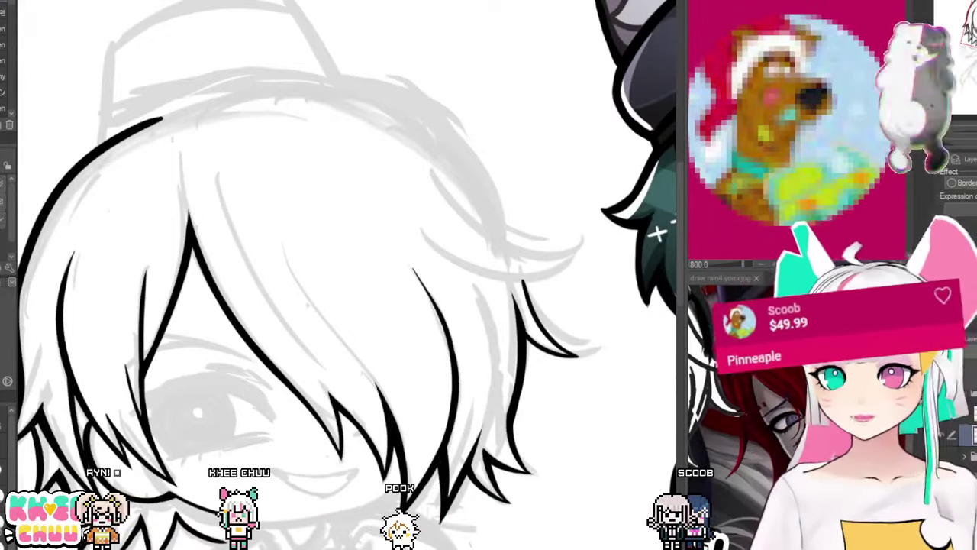
{"action": "left_click_drag", "start_coordinate": [535, 259], "coordinate": [507, 376]}
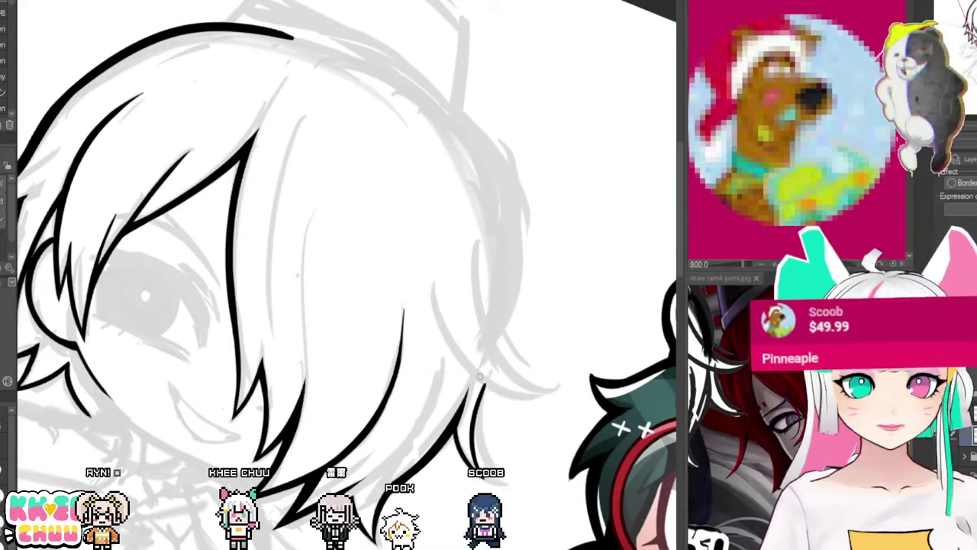
{"action": "left_click_drag", "start_coordinate": [481, 379], "coordinate": [550, 391]}
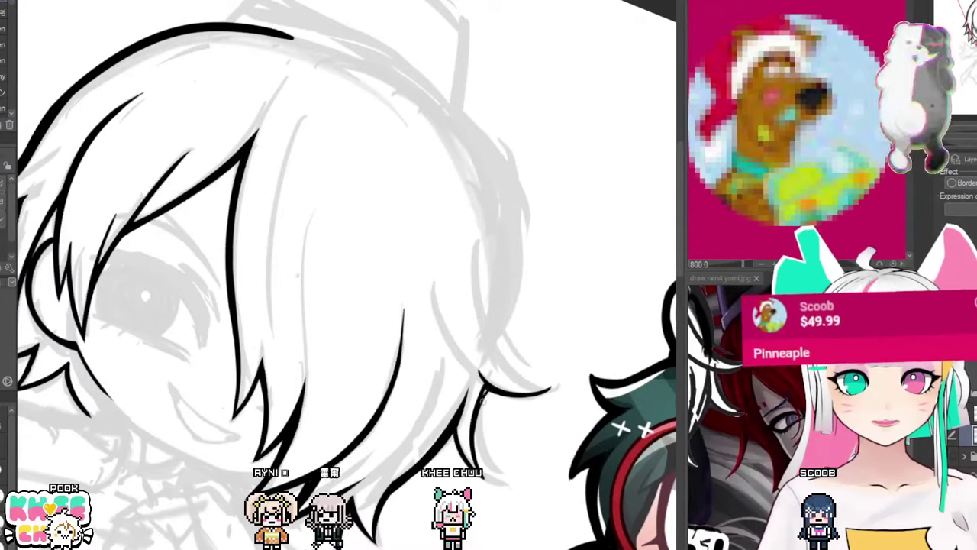
{"action": "left_click_drag", "start_coordinate": [486, 388], "coordinate": [478, 406]}
{"action": "left_click_drag", "start_coordinate": [552, 386], "coordinate": [517, 395]}
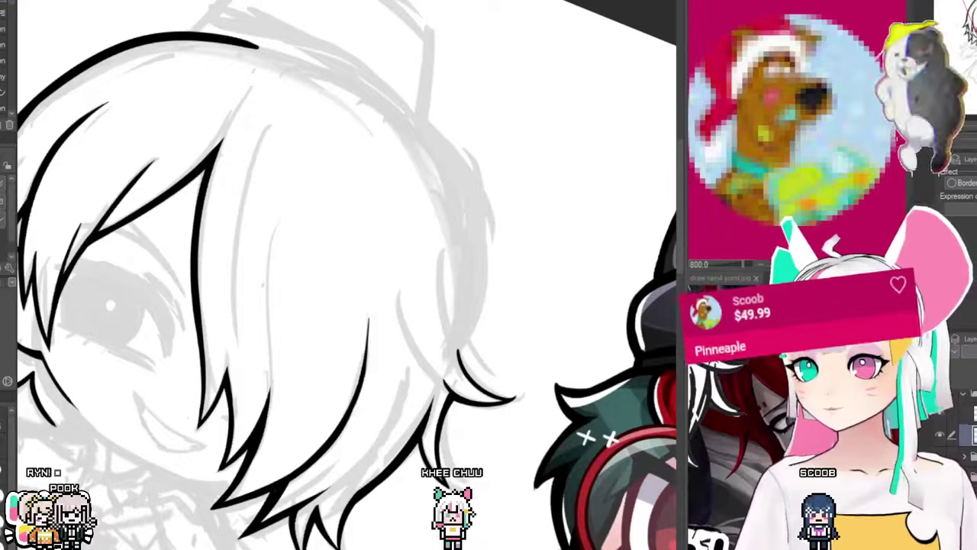
{"action": "left_click_drag", "start_coordinate": [513, 399], "coordinate": [556, 285]}
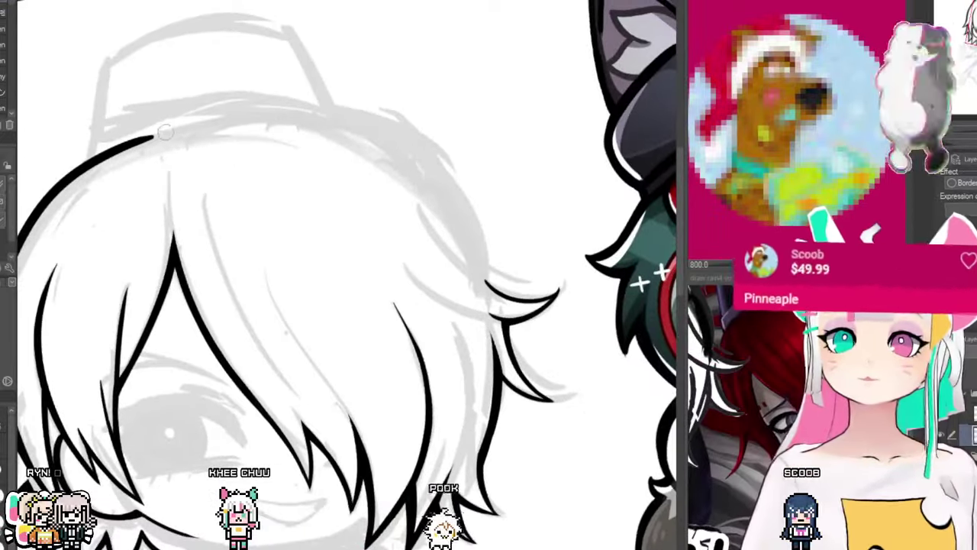
{"action": "left_click_drag", "start_coordinate": [153, 136], "coordinate": [447, 160]}
{"action": "key", "text": "ctrl+z"}
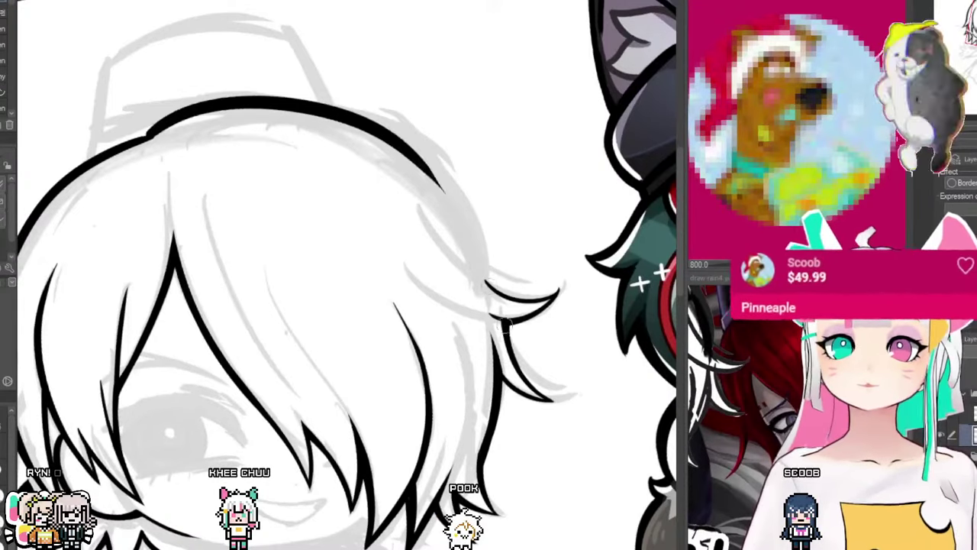
{"action": "key", "text": "ctrl+z"}
Step: Ink a thick crown contour over the boy's head, curving down the covered-eye side to the upper outward-flicking lock
{"action": "left_click_drag", "start_coordinate": [193, 115], "coordinate": [454, 178]}
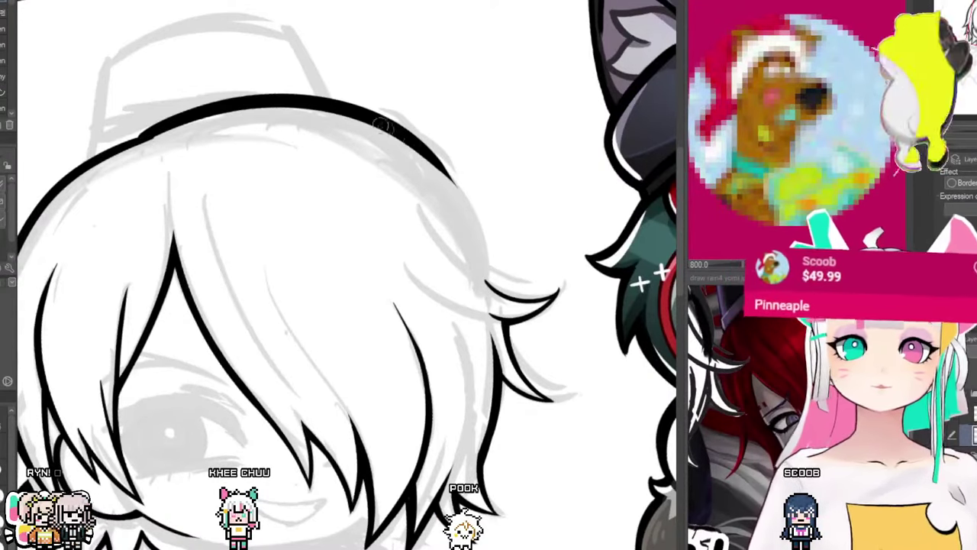
{"action": "mouse_move", "coordinate": [382, 124]}
{"action": "left_mouse_down"}
{"action": "mouse_move", "coordinate": [407, 135]}
{"action": "mouse_move", "coordinate": [484, 227]}
{"action": "left_mouse_up"}
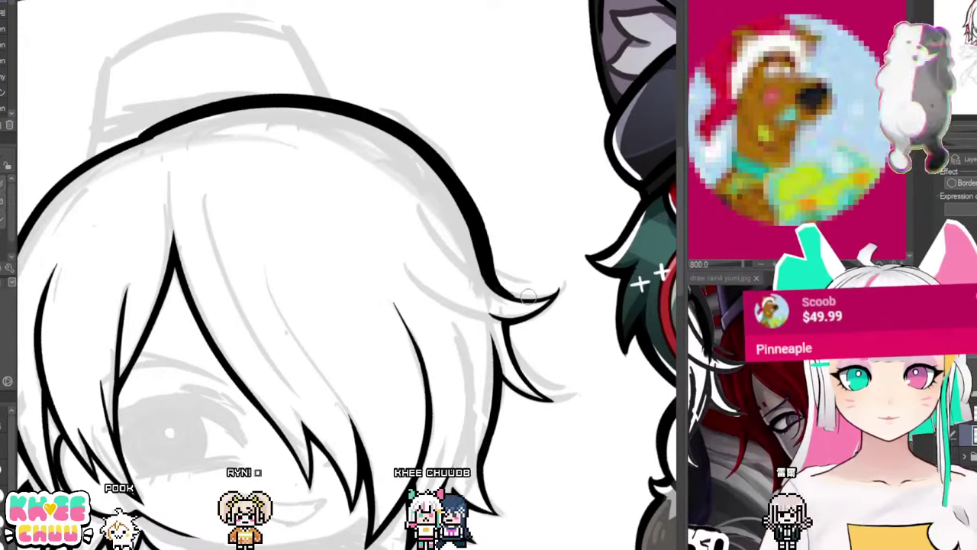
{"action": "left_click_drag", "start_coordinate": [539, 266], "coordinate": [569, 273]}
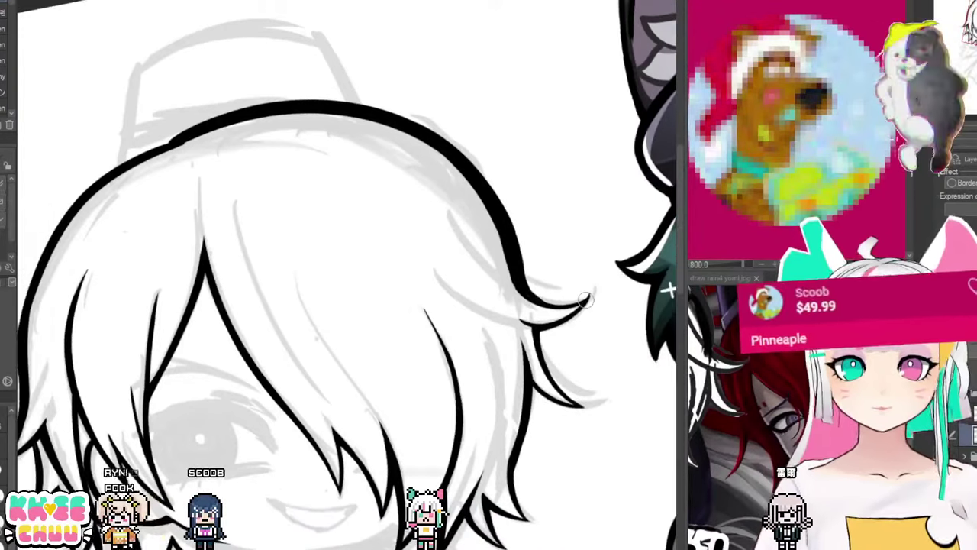
Step: Lasso the new crown contour and distort it slightly inward so the head is flatter and meets the existing hair outline, then deselect
{"action": "scroll", "coordinate": [416, 286], "scroll_direction": "down", "scroll_amount": 2}
{"action": "scroll", "coordinate": [416, 287], "scroll_direction": "up", "scroll_amount": 1}
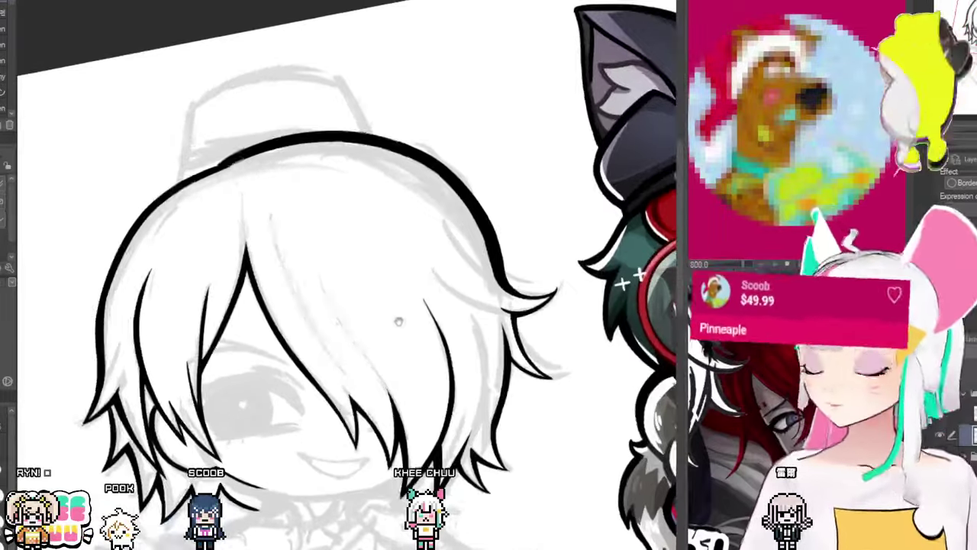
{"action": "left_click_drag", "start_coordinate": [399, 321], "coordinate": [438, 264]}
{"action": "scroll", "coordinate": [438, 264], "scroll_direction": "up", "scroll_amount": 1}
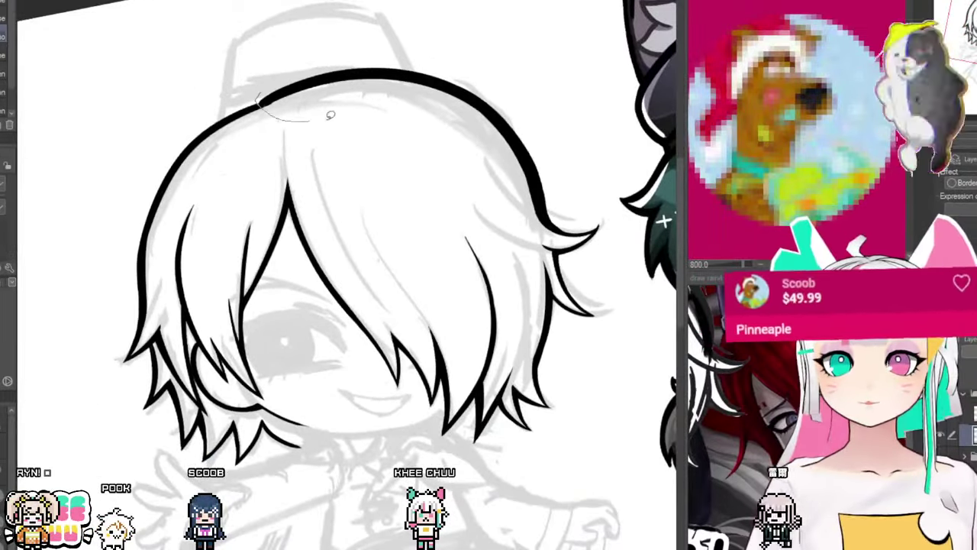
{"action": "mouse_move", "coordinate": [519, 197]}
{"action": "left_mouse_down"}
{"action": "mouse_move", "coordinate": [572, 206]}
{"action": "mouse_move", "coordinate": [475, 21]}
{"action": "mouse_move", "coordinate": [450, 25]}
{"action": "left_mouse_up"}
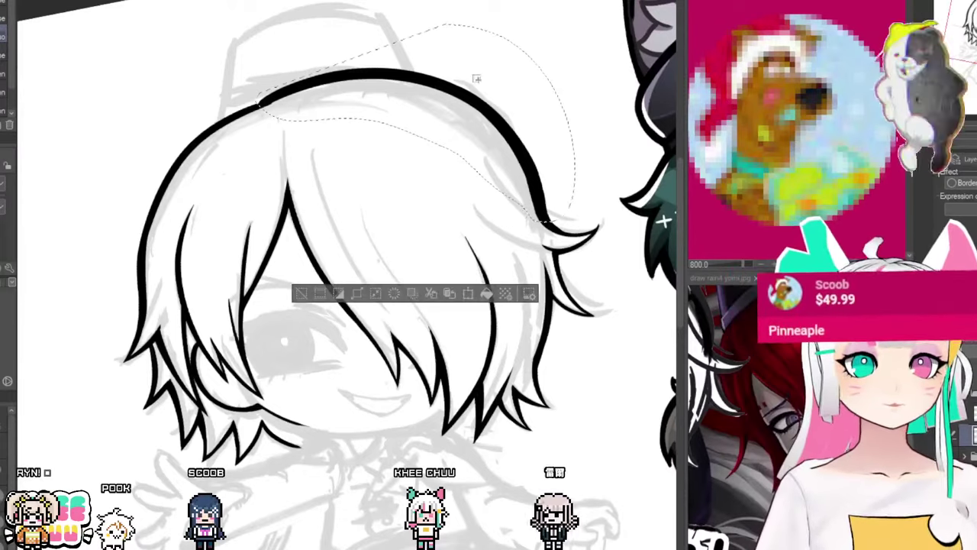
{"action": "left_click", "coordinate": [468, 294]}
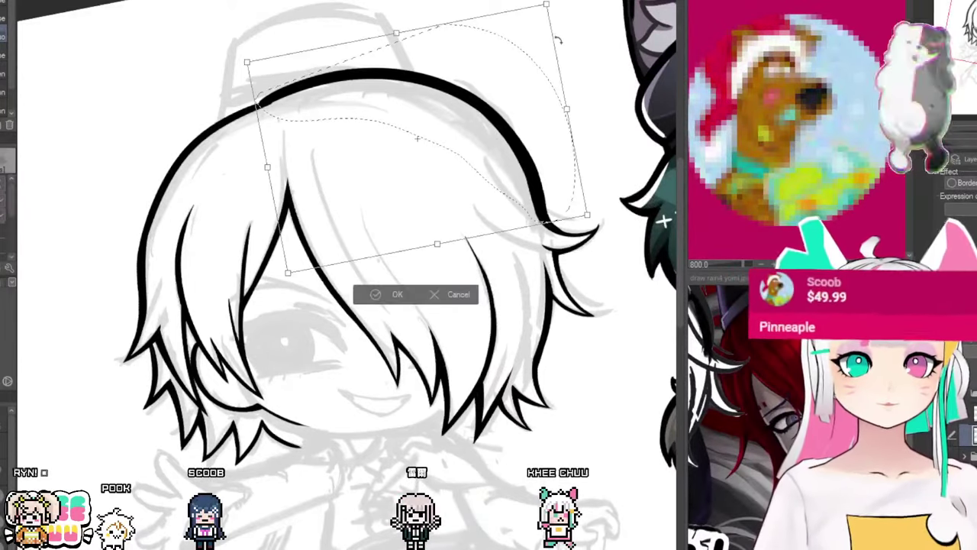
{"action": "left_click_drag", "start_coordinate": [543, 7], "coordinate": [529, 29]}
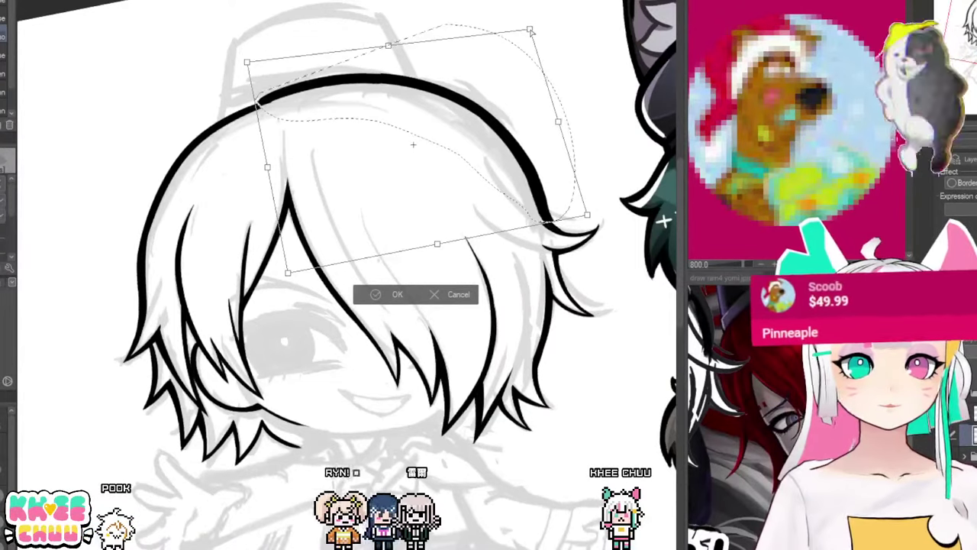
{"action": "left_click_drag", "start_coordinate": [246, 63], "coordinate": [246, 69]}
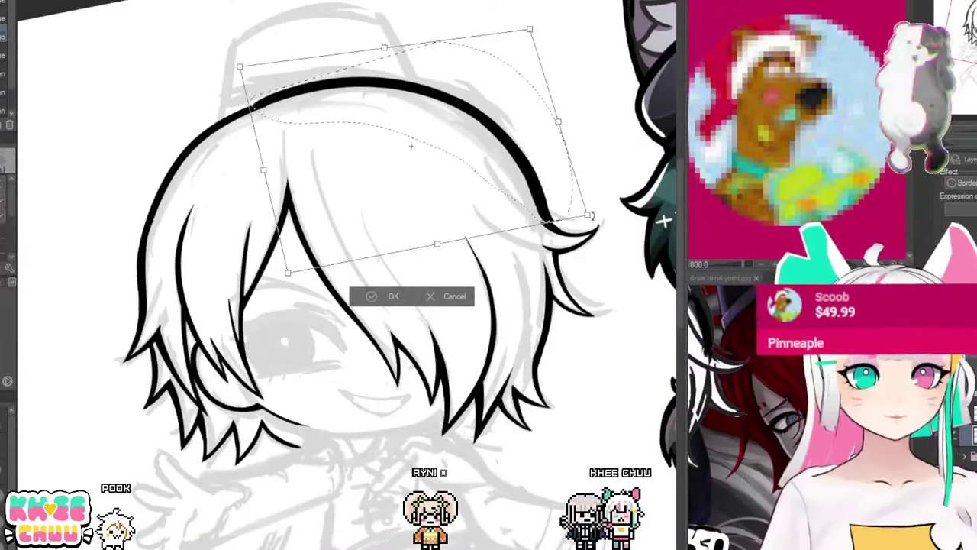
{"action": "left_click_drag", "start_coordinate": [591, 216], "coordinate": [584, 220]}
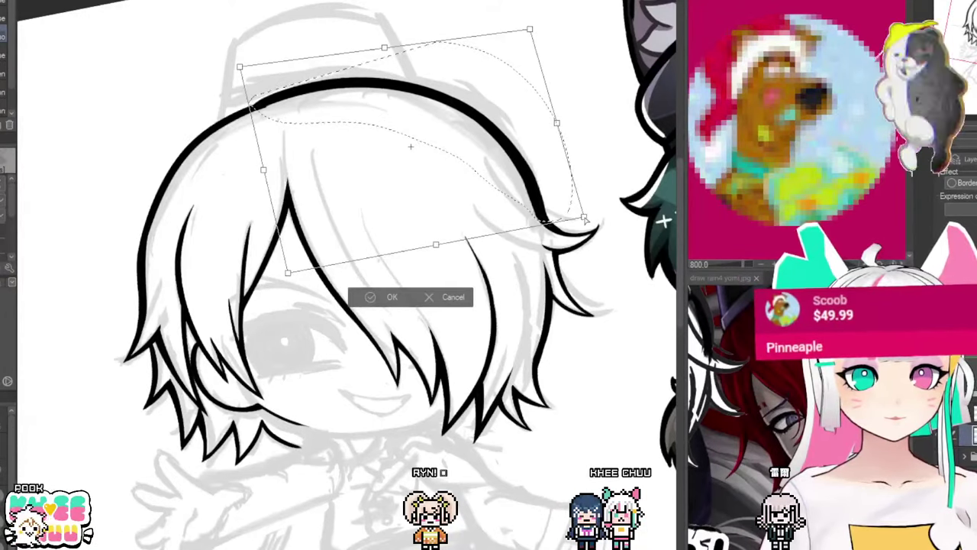
{"action": "left_click_drag", "start_coordinate": [533, 37], "coordinate": [524, 44]}
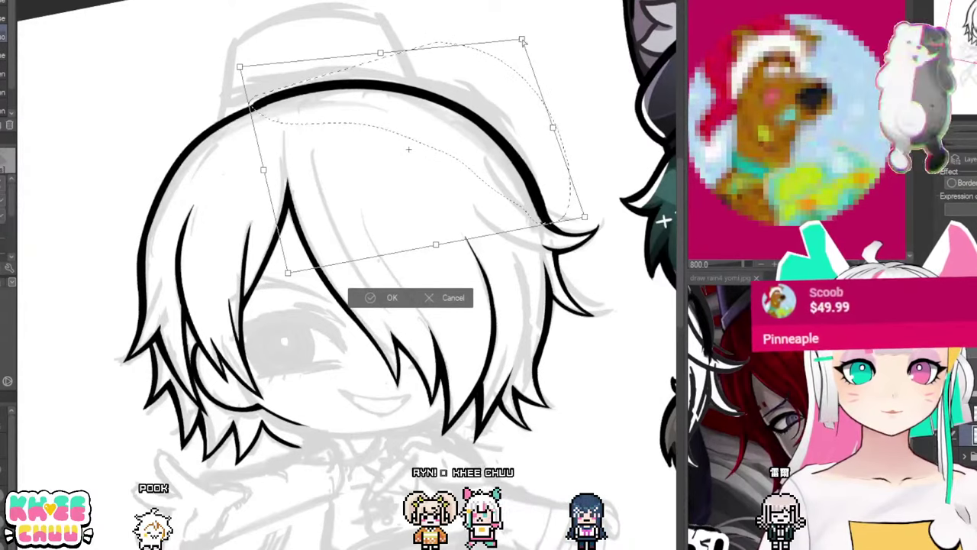
{"action": "left_click", "coordinate": [392, 297]}
{"action": "key", "text": "ctrl+d"}
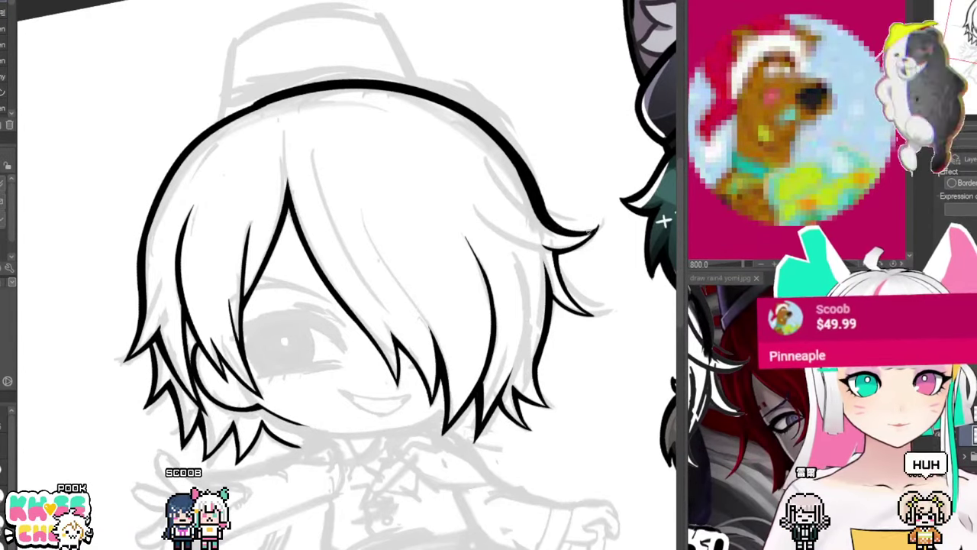
Step: Thicken the outer hair contour on the visible-eye side from the crown to the first outward spiky tip
{"action": "left_click_drag", "start_coordinate": [665, 220], "coordinate": [659, 191]}
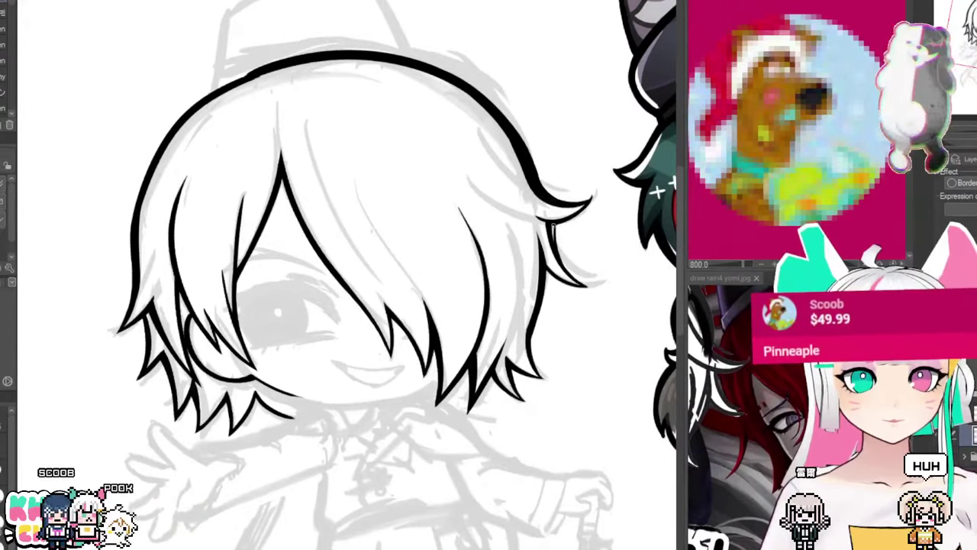
{"action": "left_click_drag", "start_coordinate": [572, 317], "coordinate": [573, 284]}
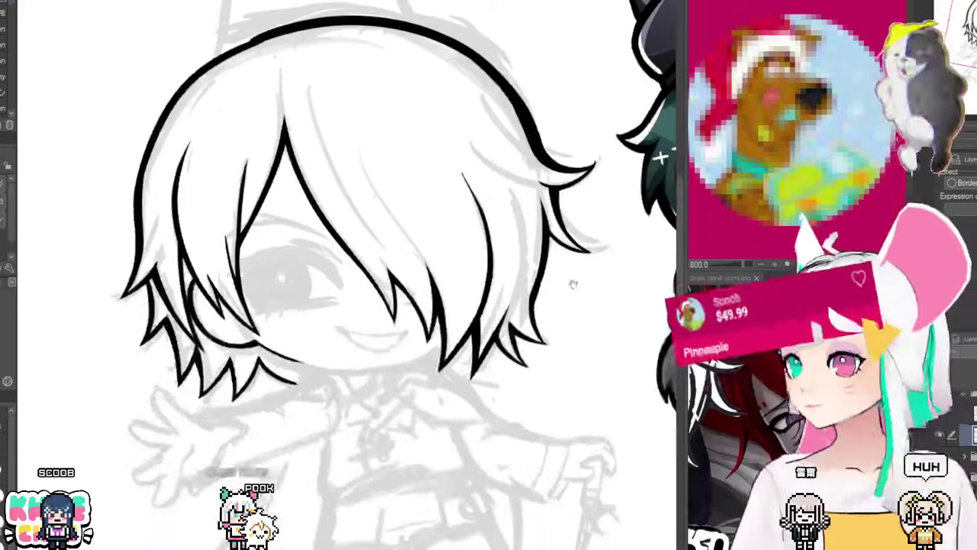
{"action": "scroll", "coordinate": [270, 143], "scroll_direction": "down", "scroll_amount": 2}
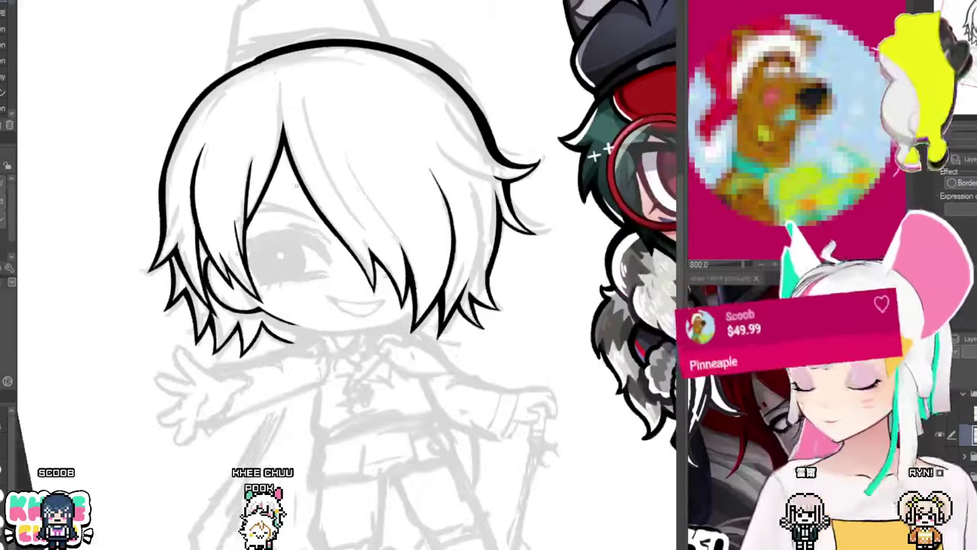
{"action": "left_click_drag", "start_coordinate": [269, 206], "coordinate": [293, 222]}
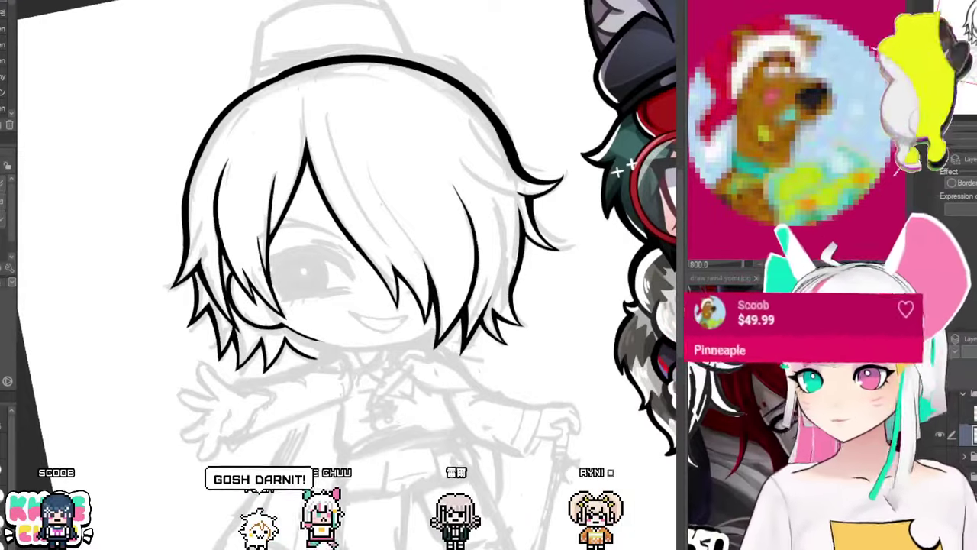
{"action": "left_click_drag", "start_coordinate": [258, 74], "coordinate": [161, 377]}
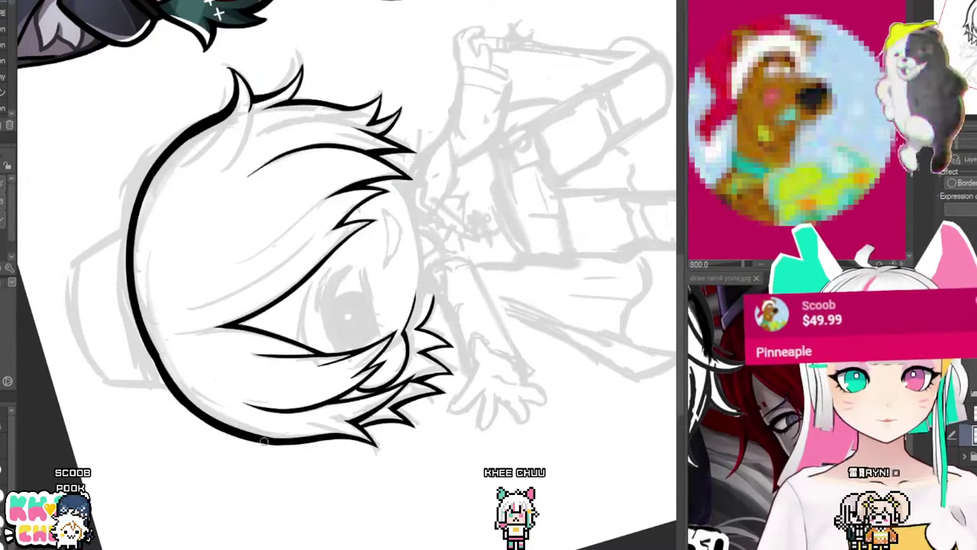
{"action": "left_click_drag", "start_coordinate": [430, 431], "coordinate": [390, 368]}
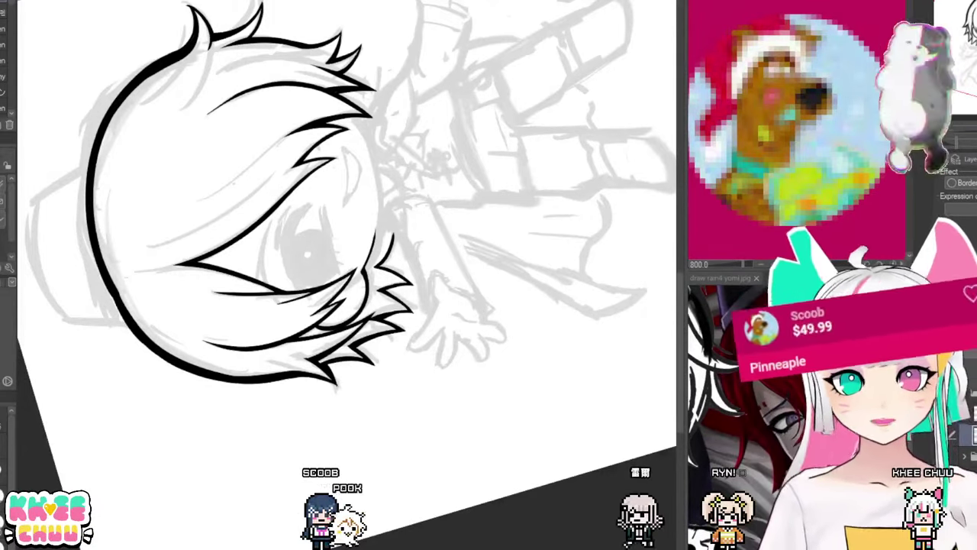
Step: Thicken the line work of the short spiky hair tips around and below the ear on the visible-eye side
{"action": "left_click_drag", "start_coordinate": [329, 362], "coordinate": [255, 282]}
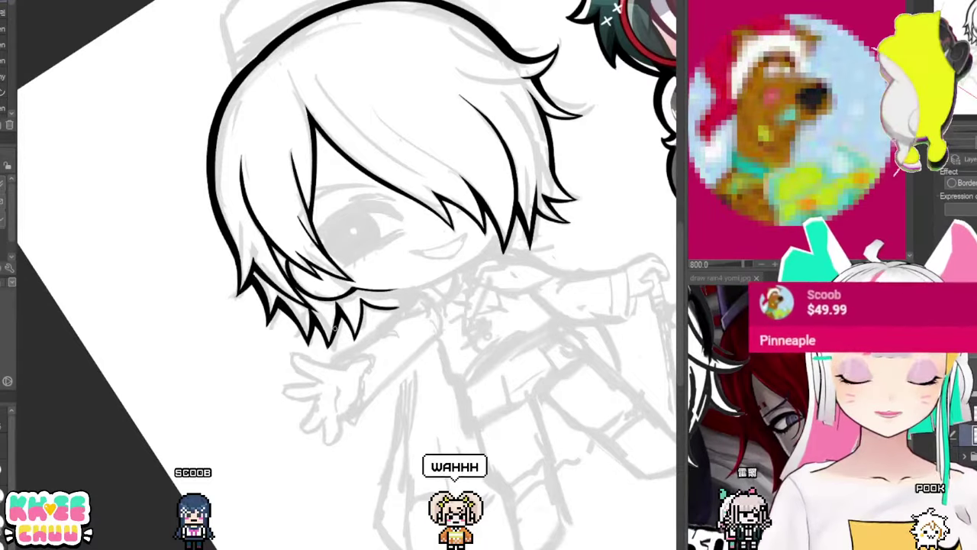
{"action": "left_click_drag", "start_coordinate": [419, 287], "coordinate": [375, 321]}
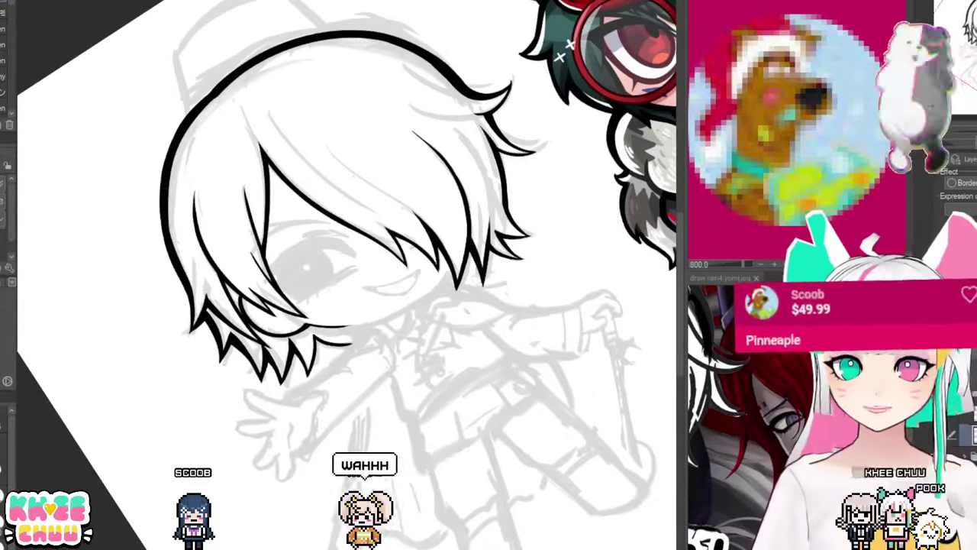
{"action": "left_click_drag", "start_coordinate": [489, 229], "coordinate": [477, 344]}
{"action": "left_click_drag", "start_coordinate": [287, 302], "coordinate": [363, 302]}
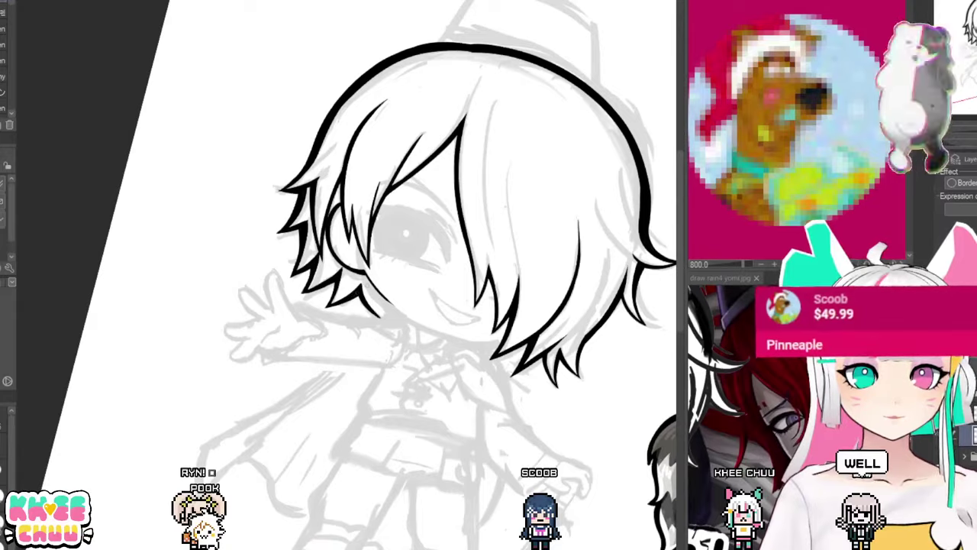
{"action": "left_click_drag", "start_coordinate": [338, 290], "coordinate": [335, 302]}
{"action": "left_click_drag", "start_coordinate": [458, 191], "coordinate": [368, 410]}
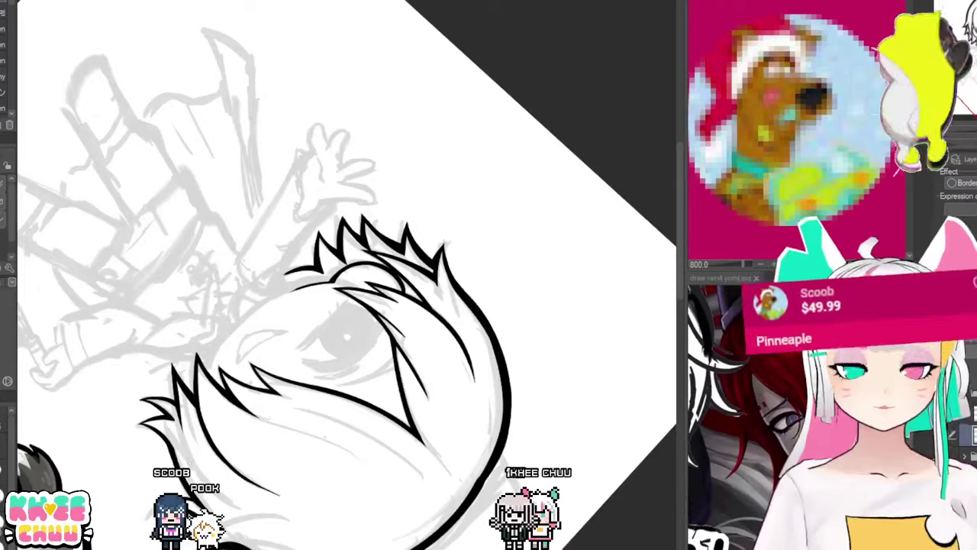
{"action": "key", "text": "ctrl+@"}
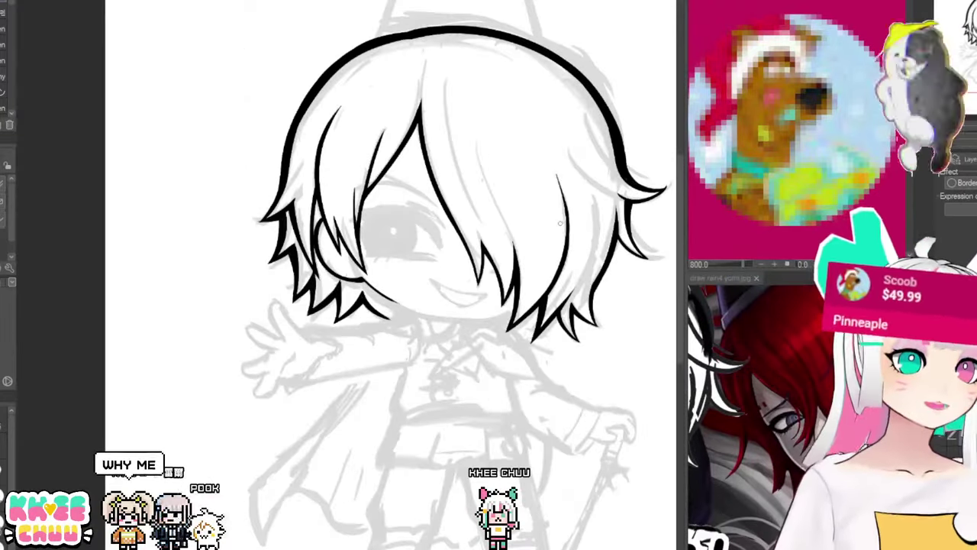
Step: Add line weight where the fringe locks meet the side hair beside the ear and visible eye
{"action": "scroll", "coordinate": [563, 227], "scroll_direction": "up", "scroll_amount": 2}
{"action": "scroll", "coordinate": [443, 284], "scroll_direction": "down", "scroll_amount": 1}
{"action": "scroll", "coordinate": [442, 284], "scroll_direction": "up", "scroll_amount": 4}
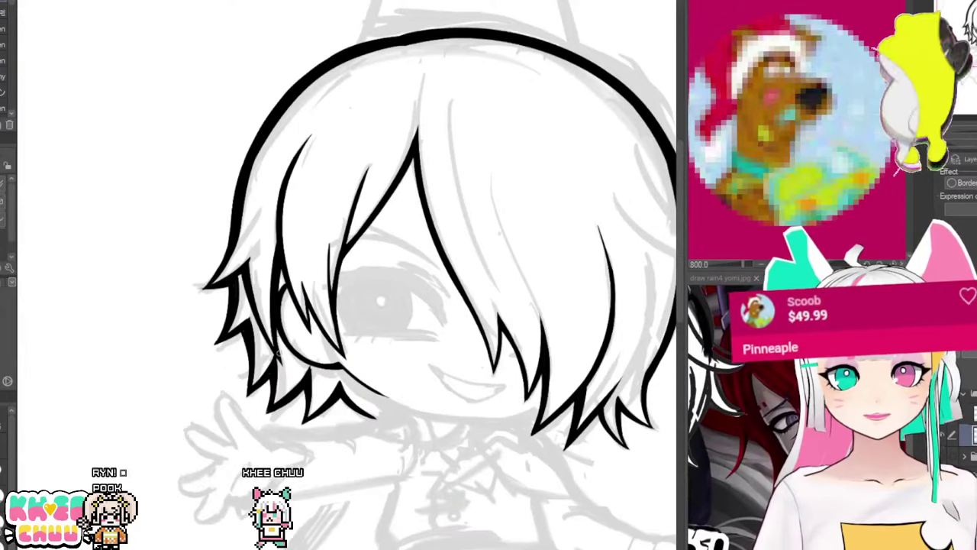
{"action": "left_click_drag", "start_coordinate": [278, 239], "coordinate": [283, 279]}
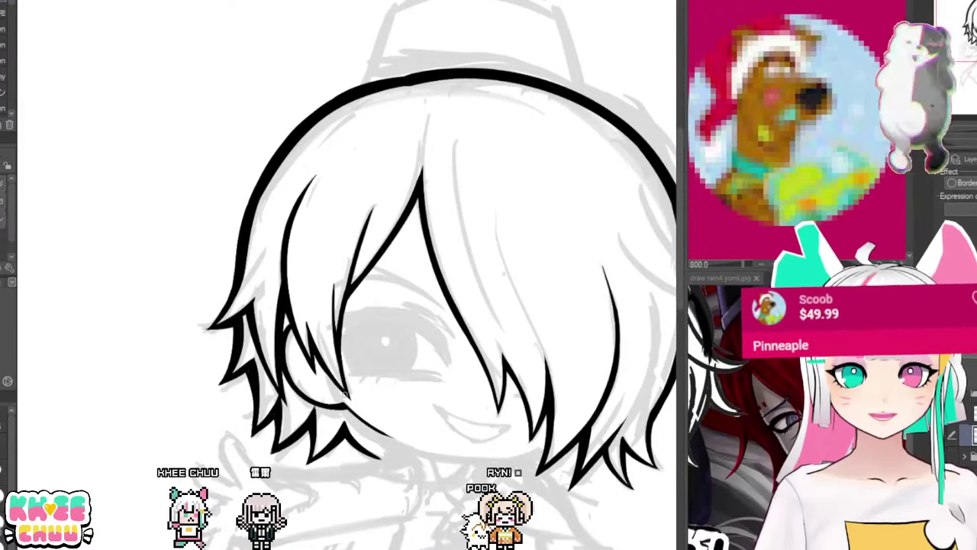
{"action": "left_click_drag", "start_coordinate": [403, 354], "coordinate": [367, 311]}
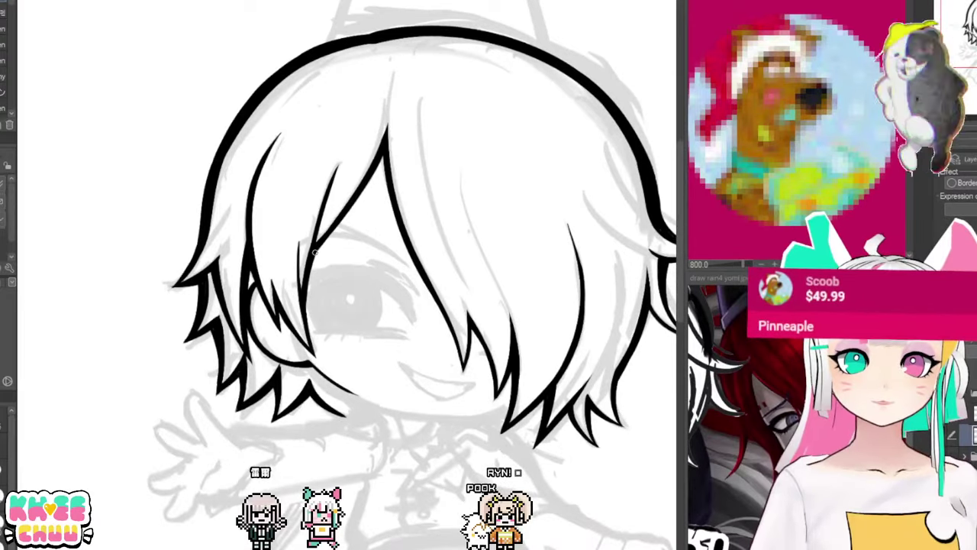
{"action": "left_click_drag", "start_coordinate": [535, 355], "coordinate": [491, 341]}
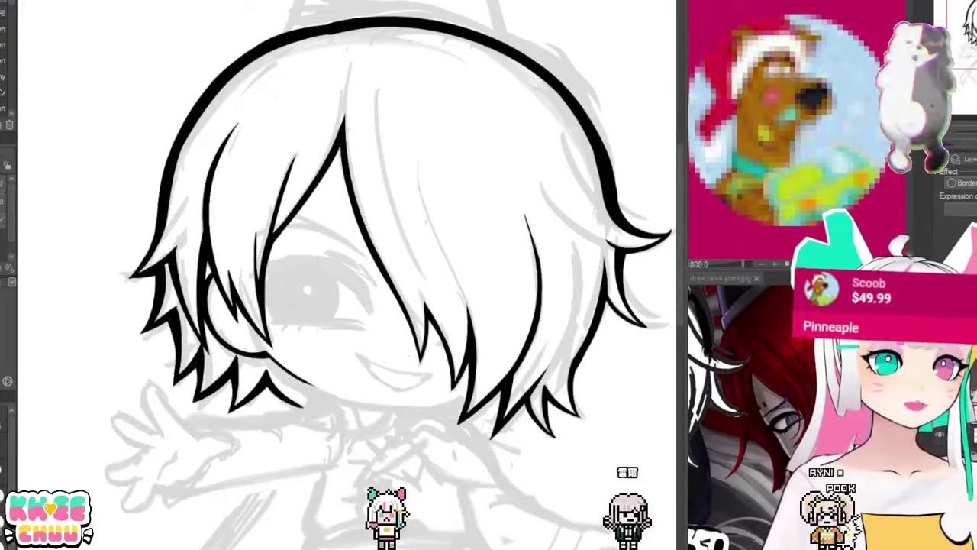
Step: Ink the face outline from the ear along the jaw and chin until it meets the eye-covering fringe
{"action": "left_click_drag", "start_coordinate": [491, 341], "coordinate": [431, 410]}
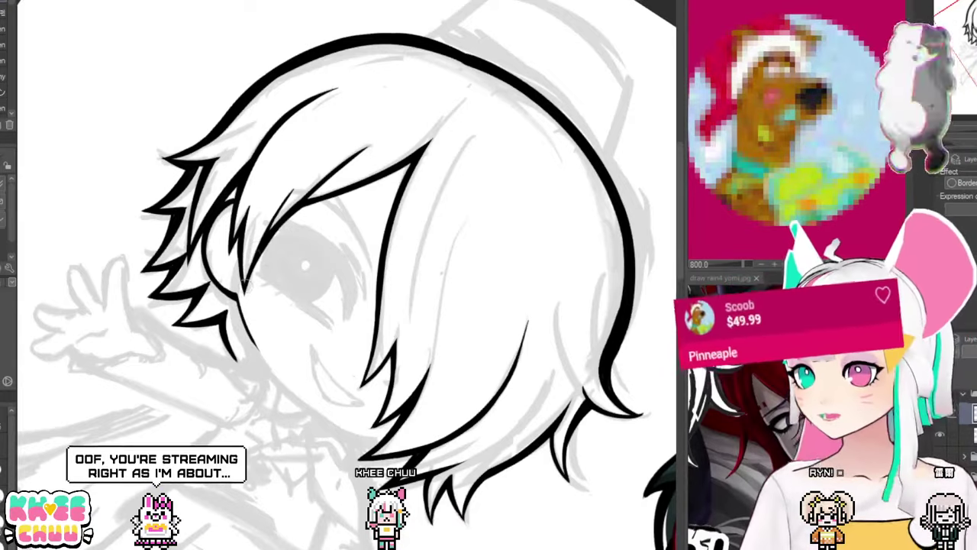
{"action": "left_click_drag", "start_coordinate": [275, 335], "coordinate": [275, 323]}
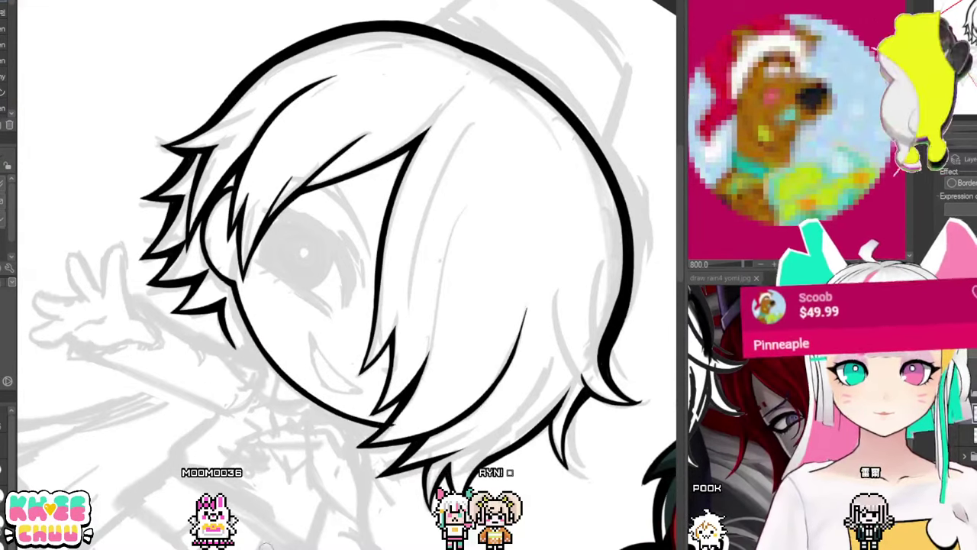
{"action": "key", "text": "ctrl+@"}
{"action": "left_click_drag", "start_coordinate": [557, 370], "coordinate": [566, 357]}
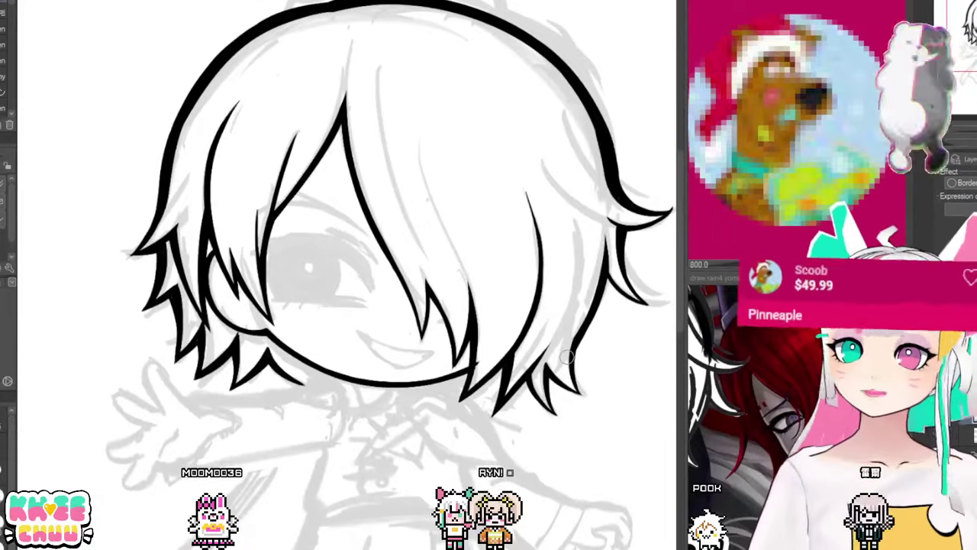
{"action": "scroll", "coordinate": [348, 406], "scroll_direction": "down", "scroll_amount": 4}
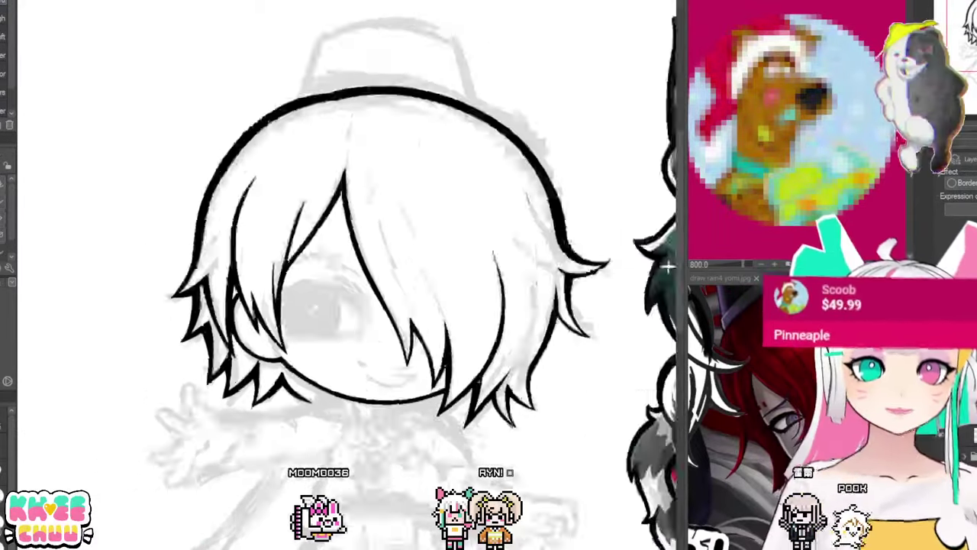
{"action": "scroll", "coordinate": [374, 378], "scroll_direction": "up", "scroll_amount": 4}
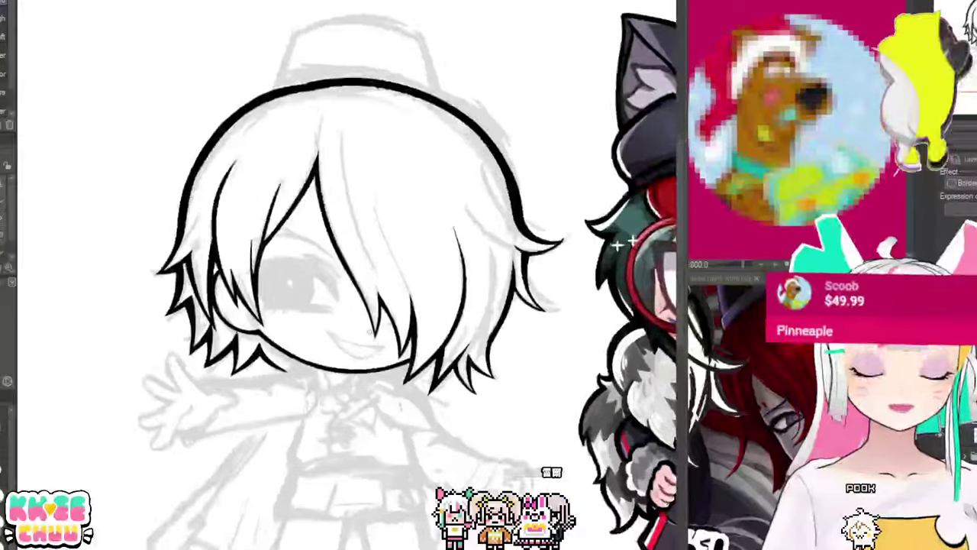
{"action": "scroll", "coordinate": [569, 322], "scroll_direction": "up", "scroll_amount": 1}
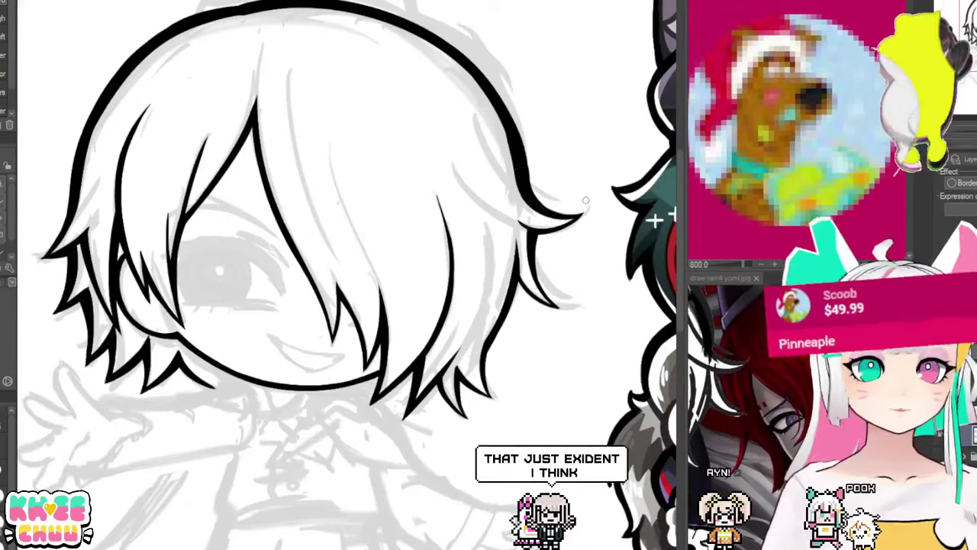
Step: Ink the visible eye with a heavy upper lash line, iris outline, lower lid line and short lower lashes
{"action": "left_click_drag", "start_coordinate": [586, 200], "coordinate": [607, 221]}
{"action": "left_click_drag", "start_coordinate": [591, 343], "coordinate": [598, 350]}
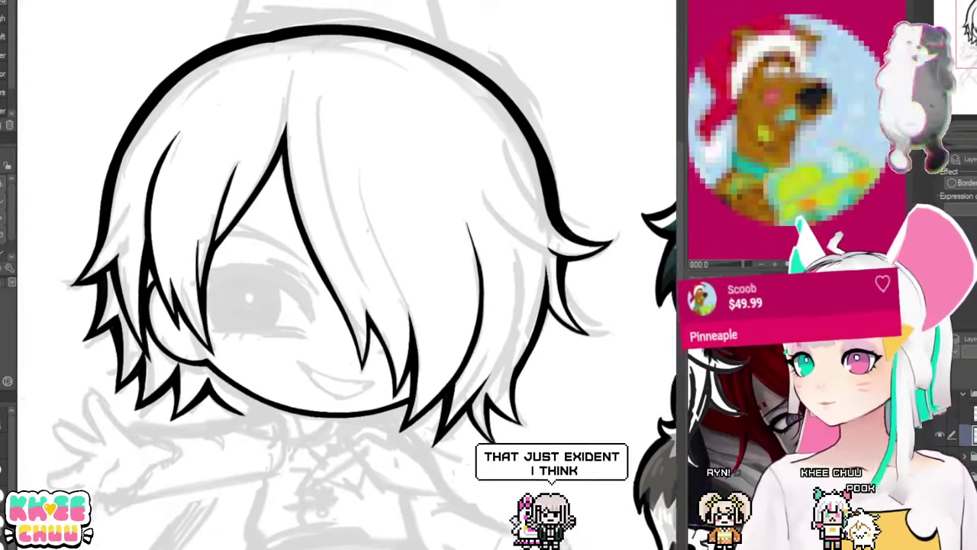
{"action": "left_click_drag", "start_coordinate": [367, 229], "coordinate": [378, 223]}
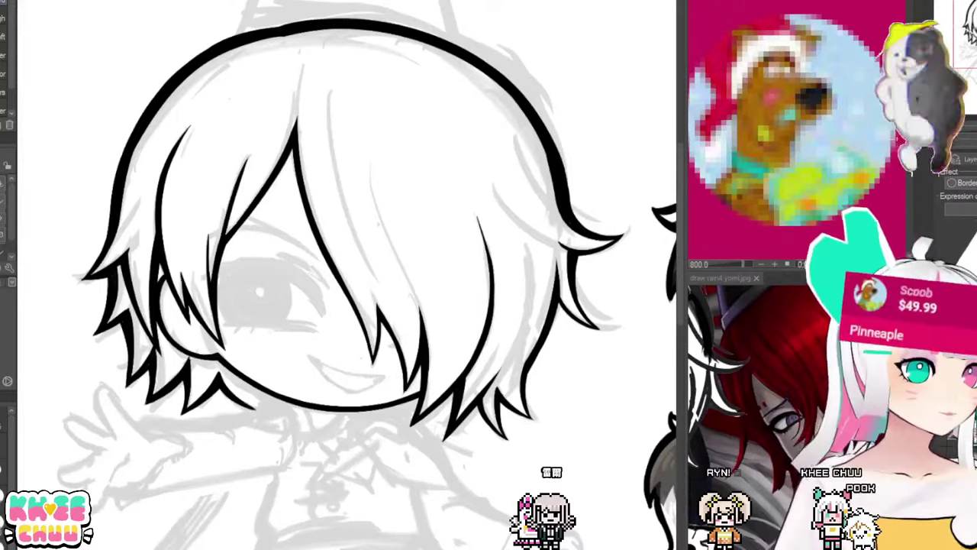
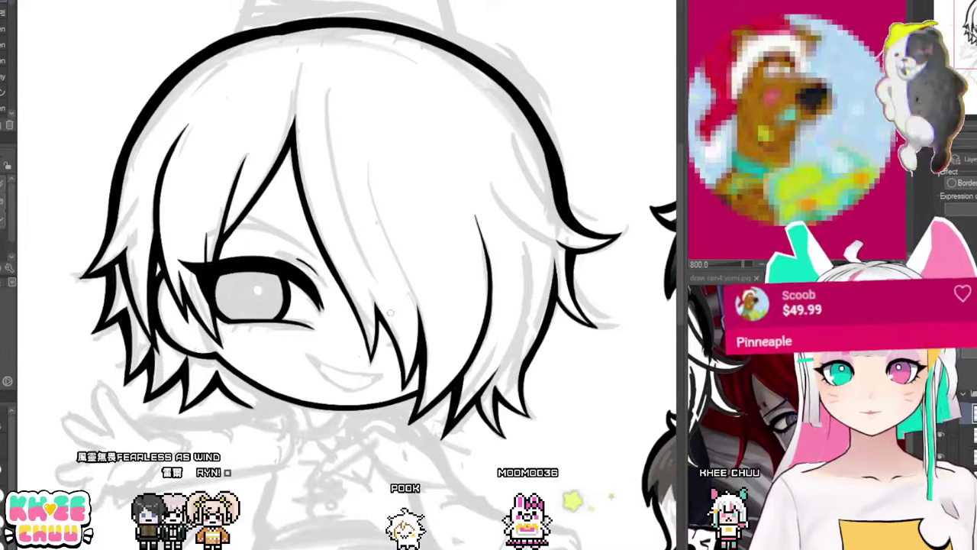
{"action": "left_click_drag", "start_coordinate": [217, 278], "coordinate": [219, 252]}
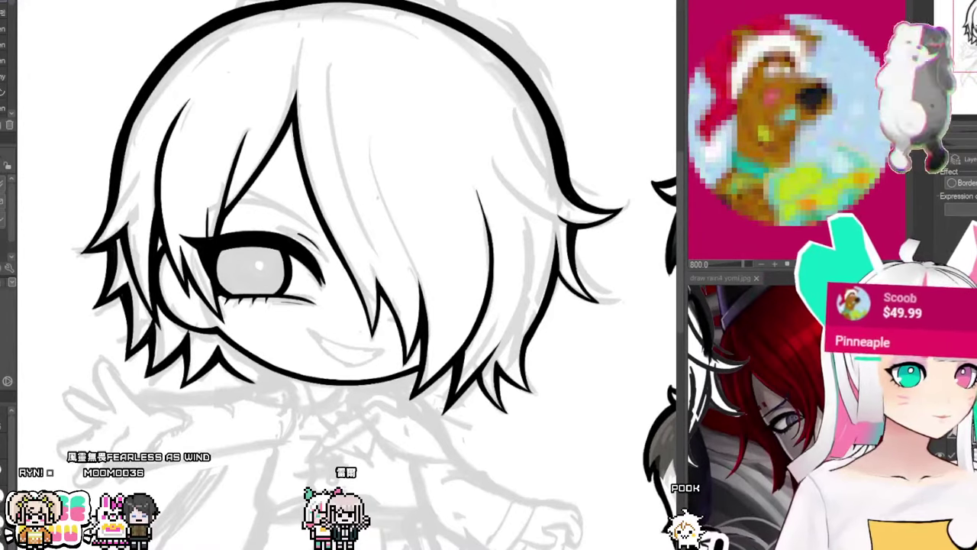
{"action": "key", "text": "ctrl+z"}
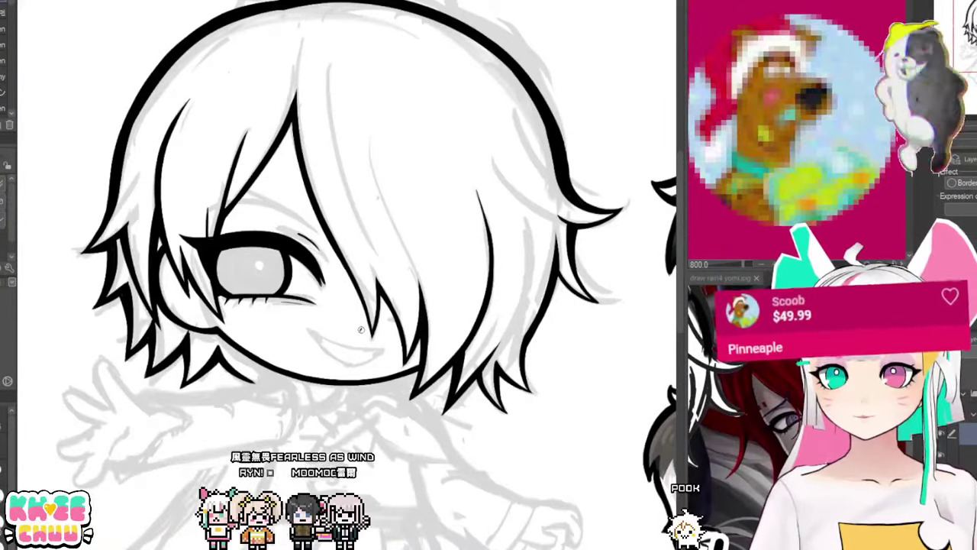
Step: Ink the small nose mark and the open smiling mouth with tapered corners on the chibi face, returning from the doodle canvas
{"action": "left_click_drag", "start_coordinate": [347, 273], "coordinate": [332, 233]}
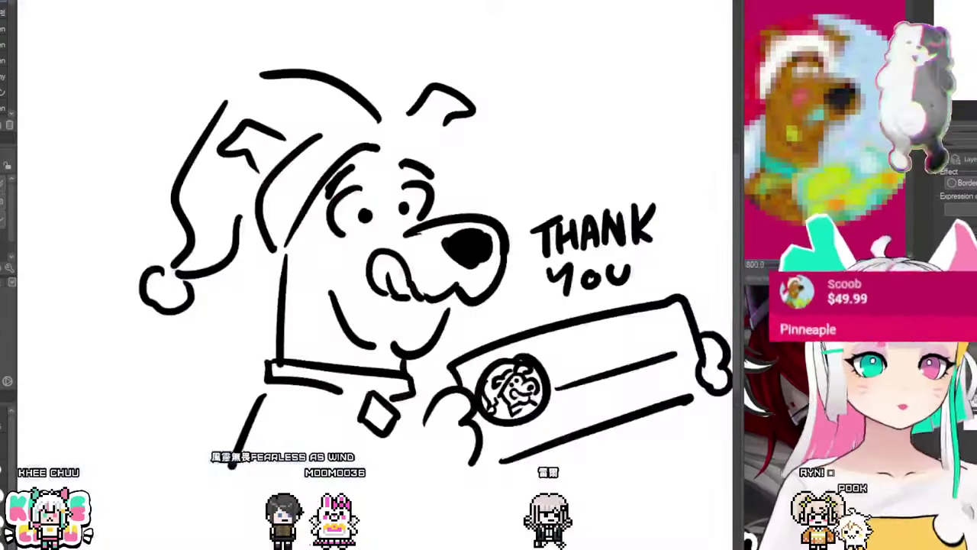
{"action": "key", "text": "ctrl+Tab"}
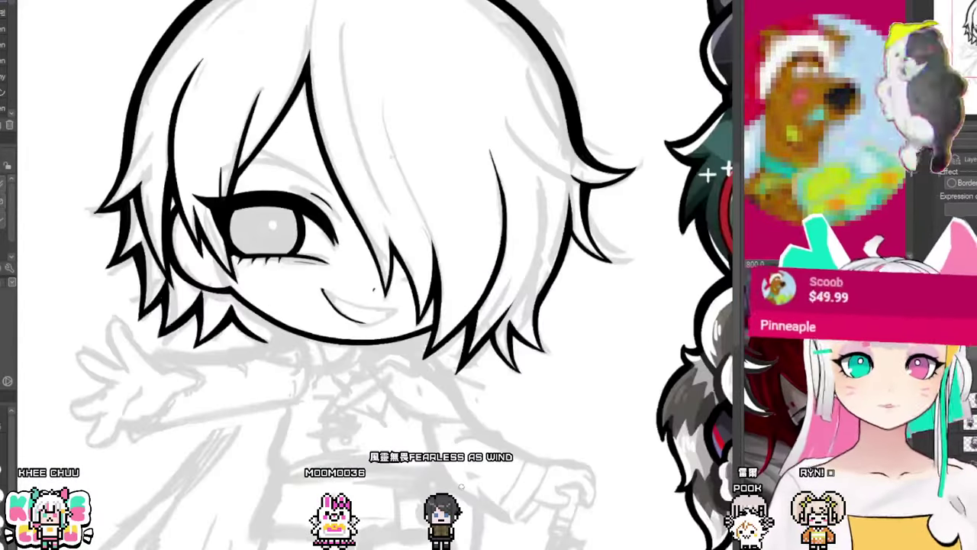
{"action": "scroll", "coordinate": [375, 275], "scroll_direction": "up", "scroll_amount": 2}
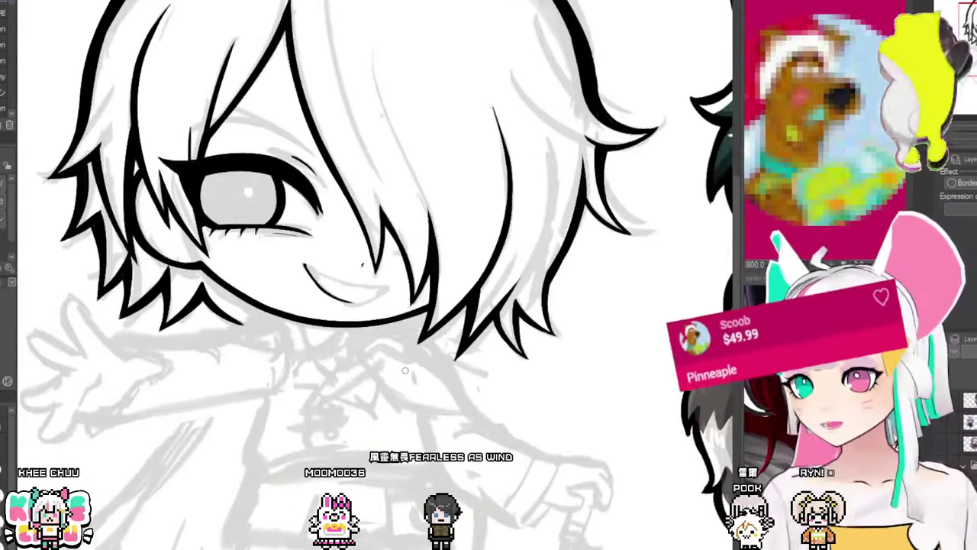
{"action": "left_click_drag", "start_coordinate": [364, 242], "coordinate": [372, 249]}
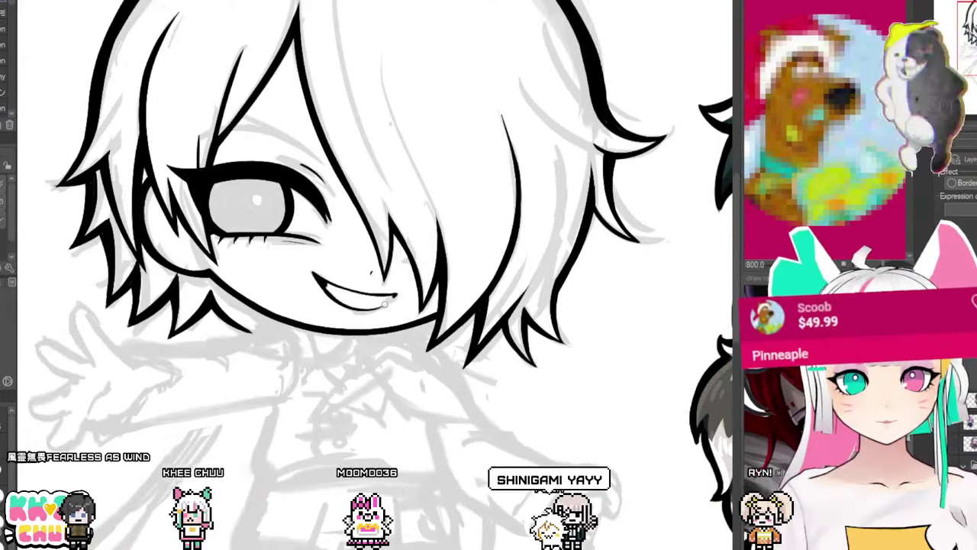
{"action": "left_click_drag", "start_coordinate": [367, 308], "coordinate": [384, 199]}
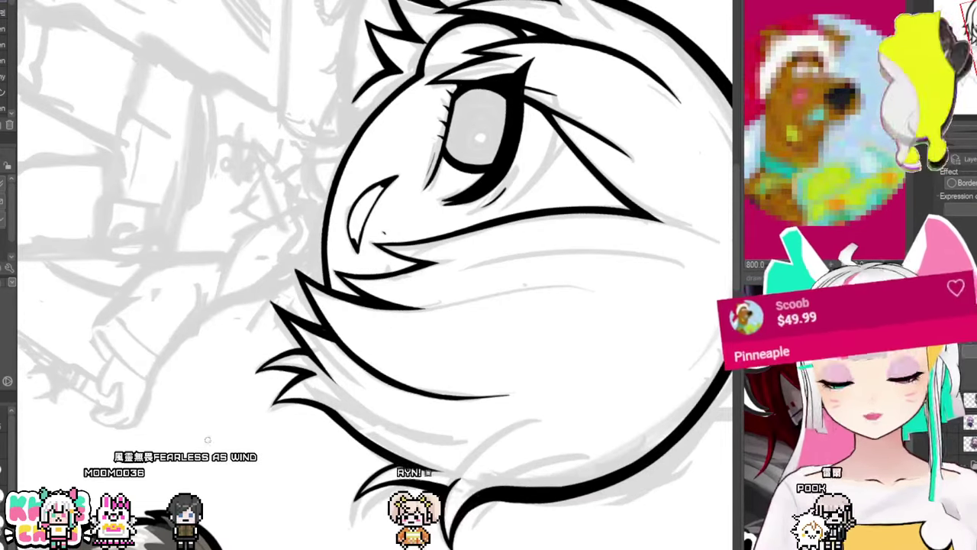
{"action": "key", "text": "ctrl+at"}
{"action": "left_click_drag", "start_coordinate": [458, 393], "coordinate": [550, 386]}
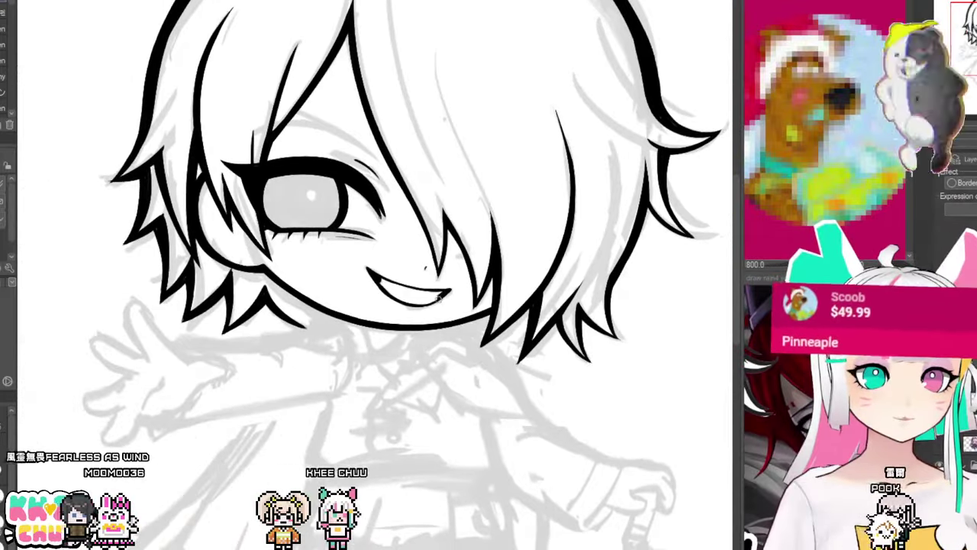
Step: Ink the eyebrow above the visible eye as a tapered arch between the parted fringe locks
{"action": "left_click_drag", "start_coordinate": [477, 369], "coordinate": [480, 394]}
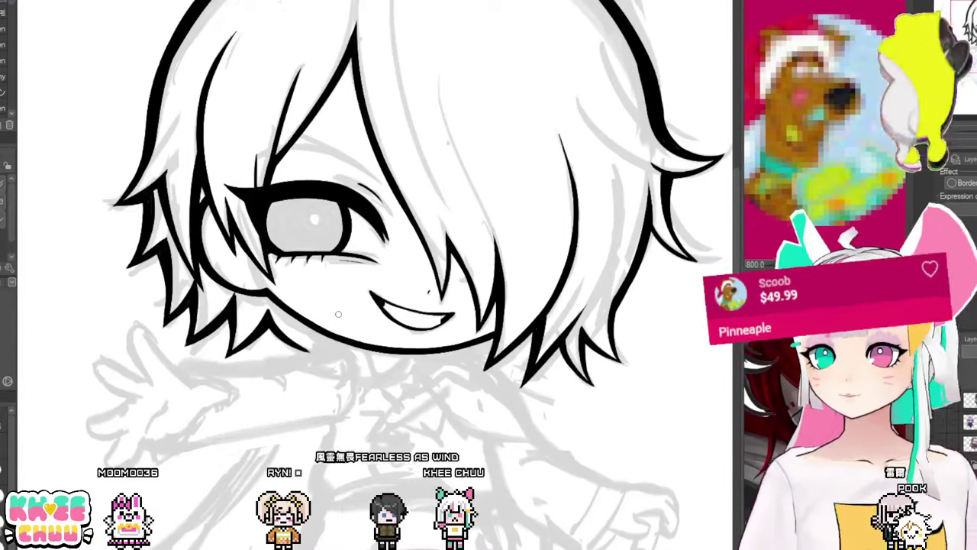
{"action": "left_click_drag", "start_coordinate": [460, 261], "coordinate": [479, 280]}
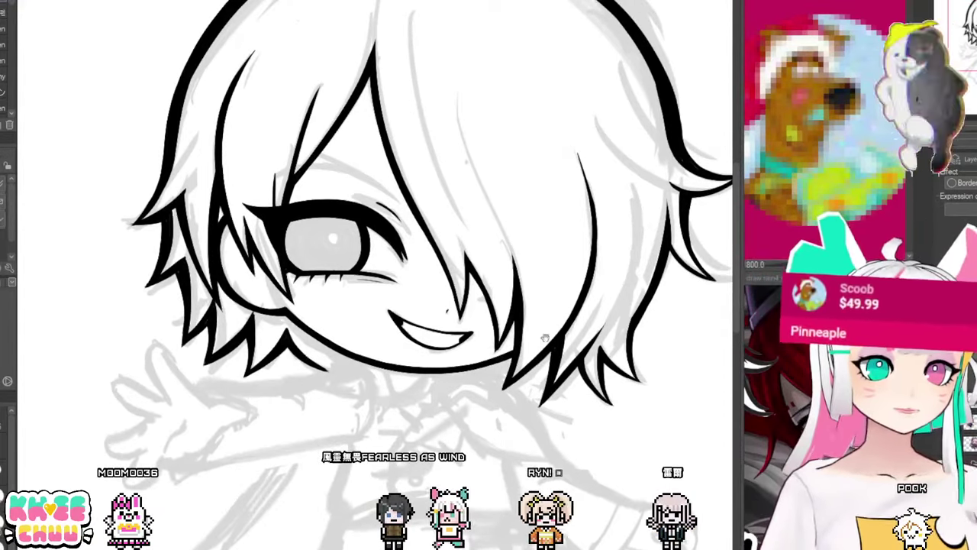
{"action": "left_click_drag", "start_coordinate": [515, 388], "coordinate": [512, 392]}
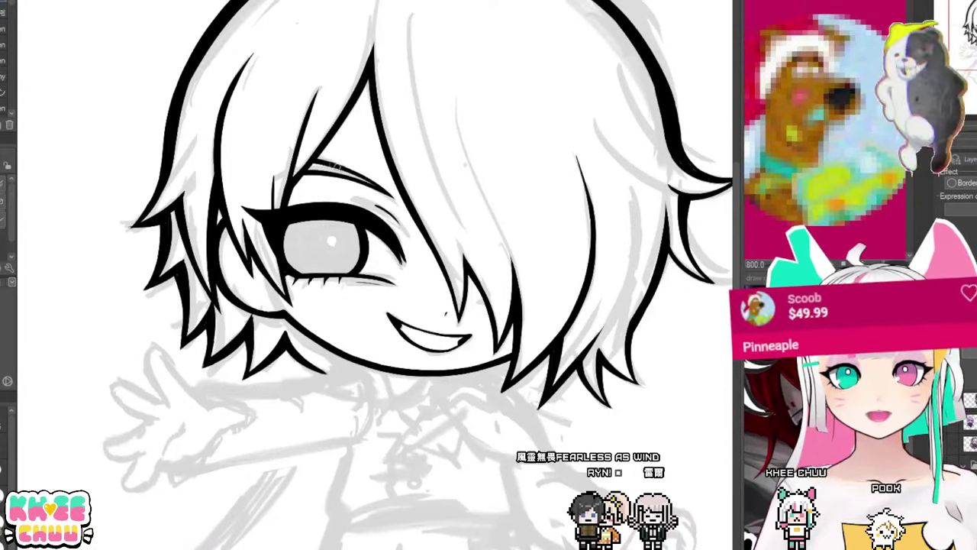
{"action": "left_click_drag", "start_coordinate": [563, 388], "coordinate": [565, 406]}
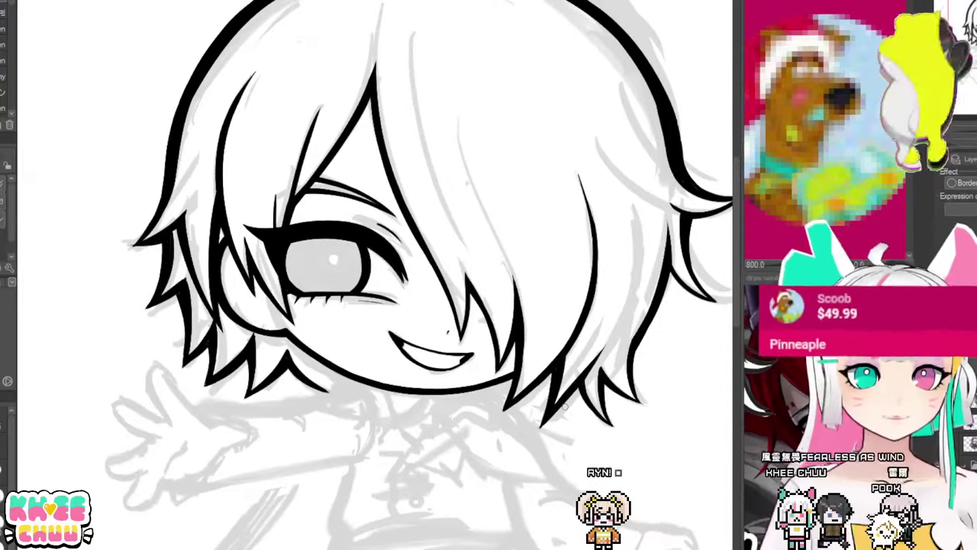
Step: Extend the long inner strand line of the eye-covering hair upward toward the crown with a thin tapered end
{"action": "scroll", "coordinate": [562, 389], "scroll_direction": "down", "scroll_amount": 4}
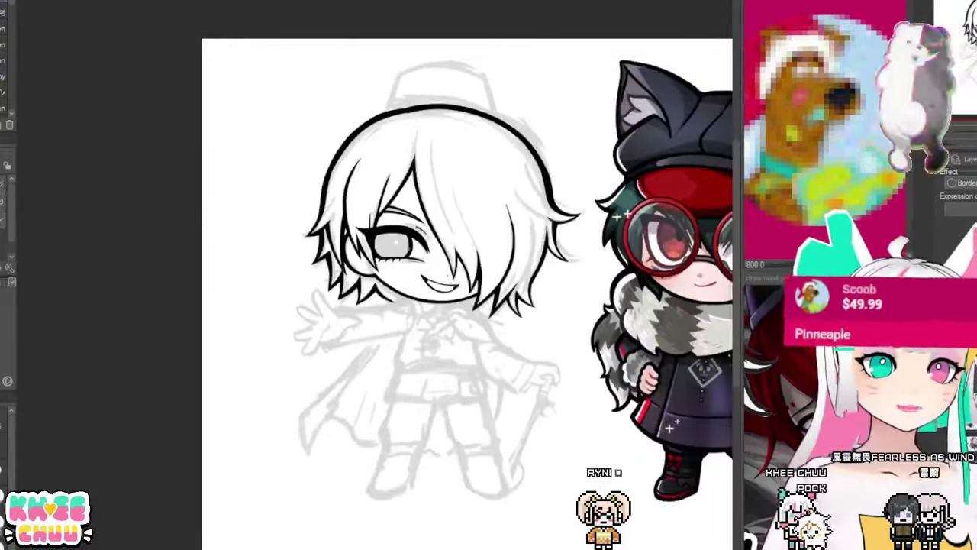
{"action": "scroll", "coordinate": [413, 233], "scroll_direction": "up", "scroll_amount": 2}
{"action": "scroll", "coordinate": [481, 268], "scroll_direction": "up", "scroll_amount": 1}
{"action": "left_click_drag", "start_coordinate": [592, 280], "coordinate": [575, 299]}
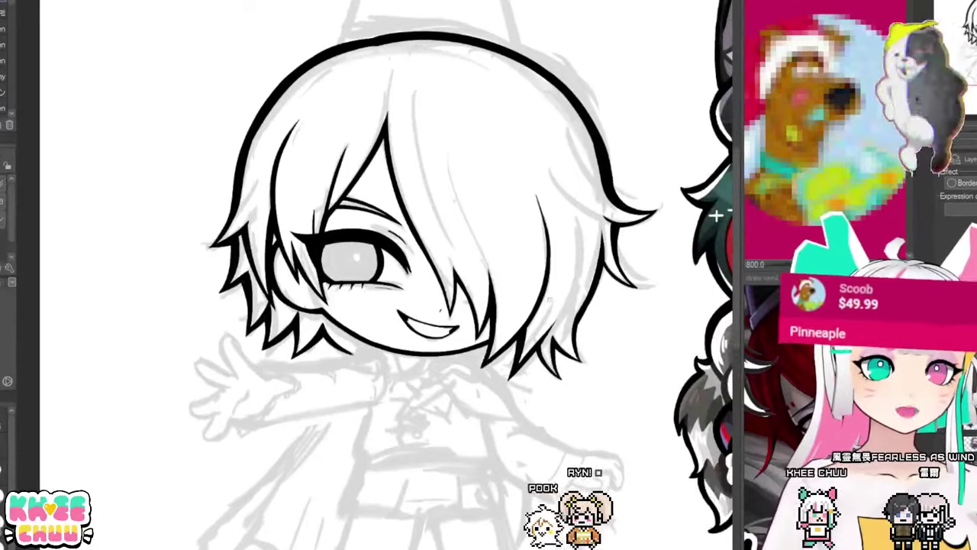
{"action": "scroll", "coordinate": [466, 268], "scroll_direction": "down", "scroll_amount": 2}
{"action": "scroll", "coordinate": [438, 285], "scroll_direction": "up", "scroll_amount": 1}
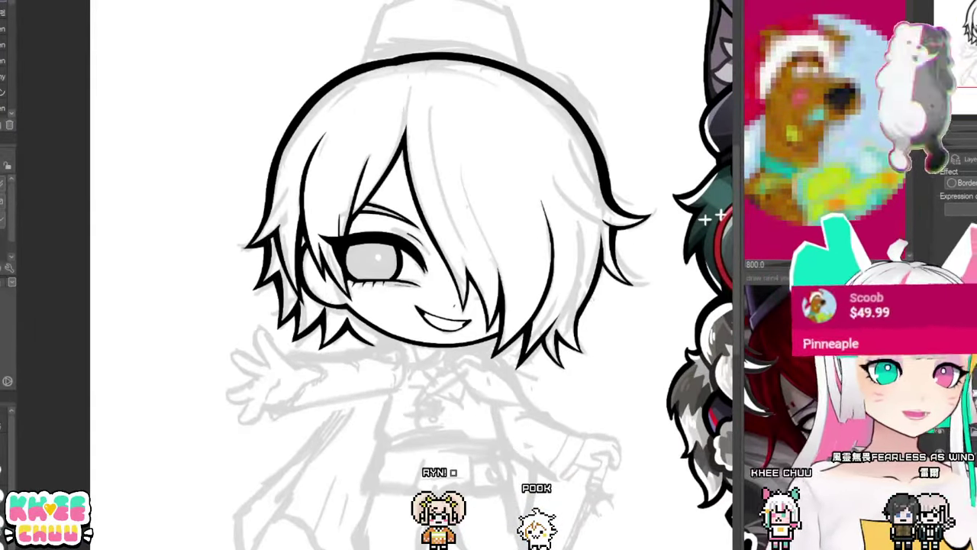
{"action": "left_click_drag", "start_coordinate": [458, 199], "coordinate": [483, 307]}
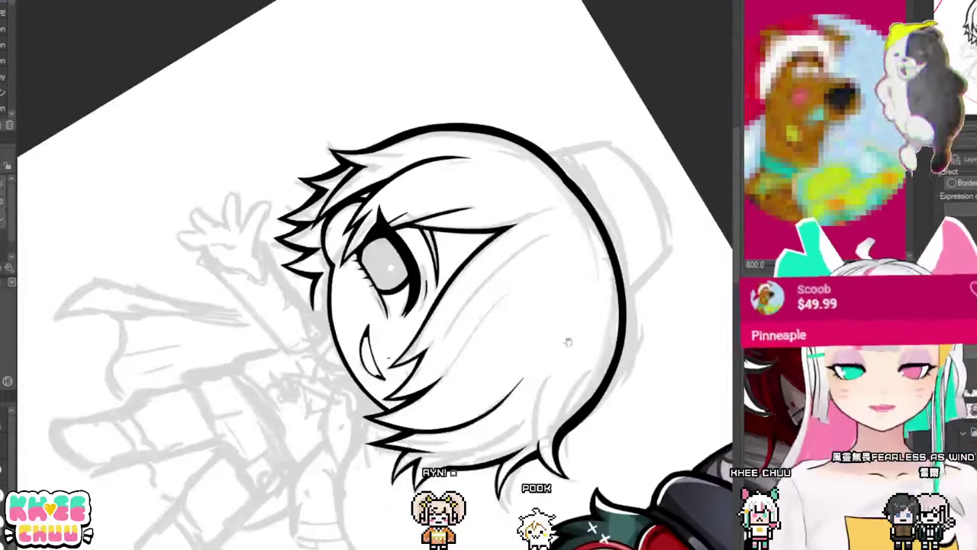
{"action": "left_click_drag", "start_coordinate": [568, 343], "coordinate": [496, 217]}
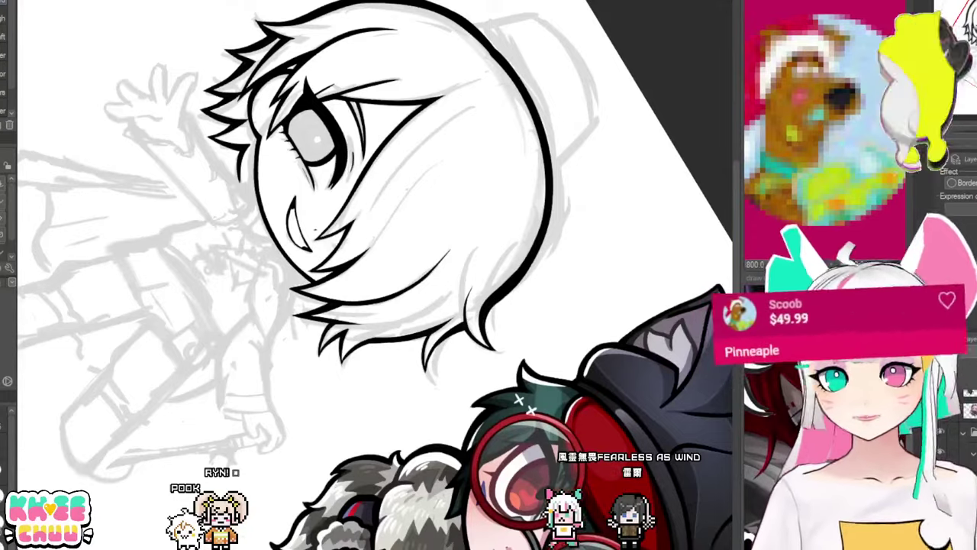
{"action": "key", "text": "ctrl+at"}
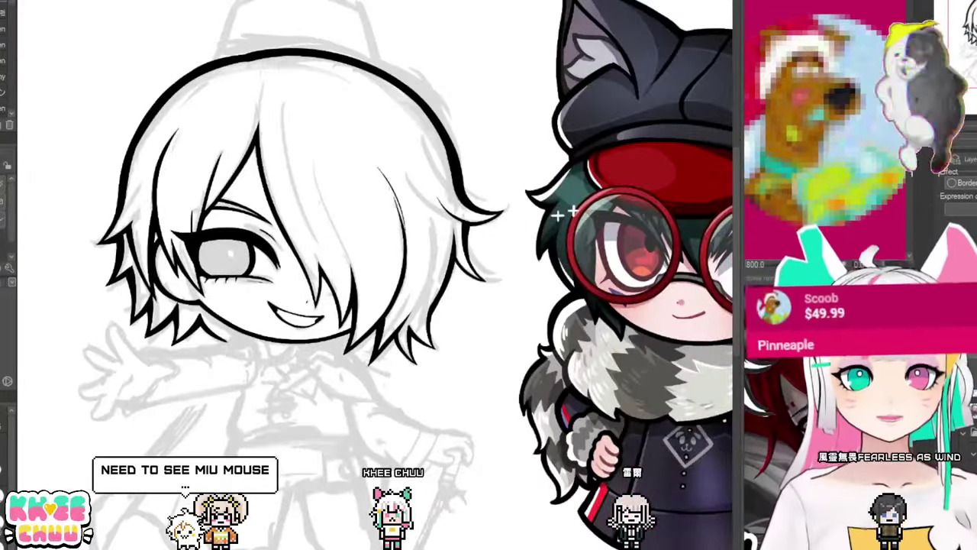
{"action": "left_click_drag", "start_coordinate": [385, 170], "coordinate": [399, 210]}
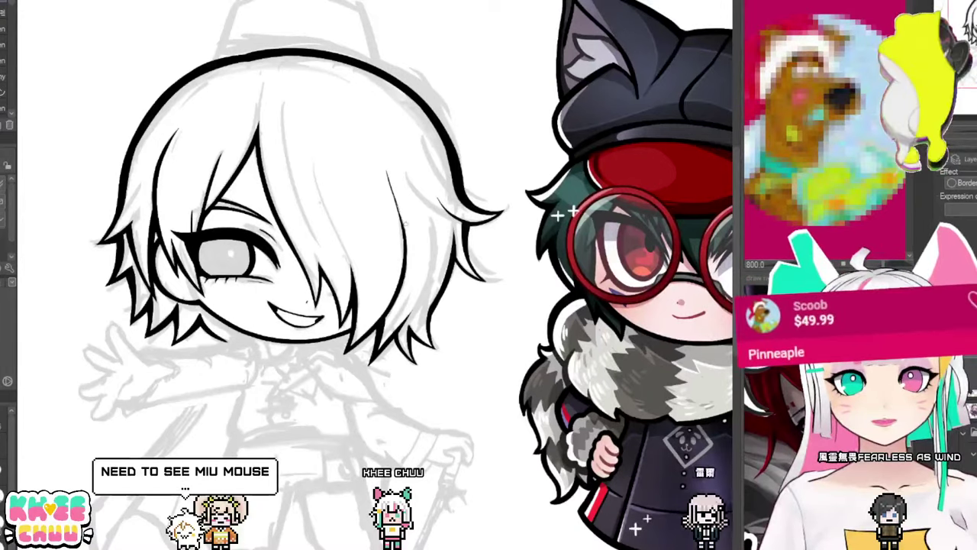
{"action": "key", "text": "ctrl+z"}
{"action": "mouse_move", "coordinate": [387, 171]}
{"action": "left_mouse_down"}
{"action": "mouse_move", "coordinate": [399, 212]}
{"action": "mouse_move", "coordinate": [413, 219]}
{"action": "mouse_move", "coordinate": [396, 200]}
{"action": "left_mouse_up"}
{"action": "key", "text": "ctrl+z"}
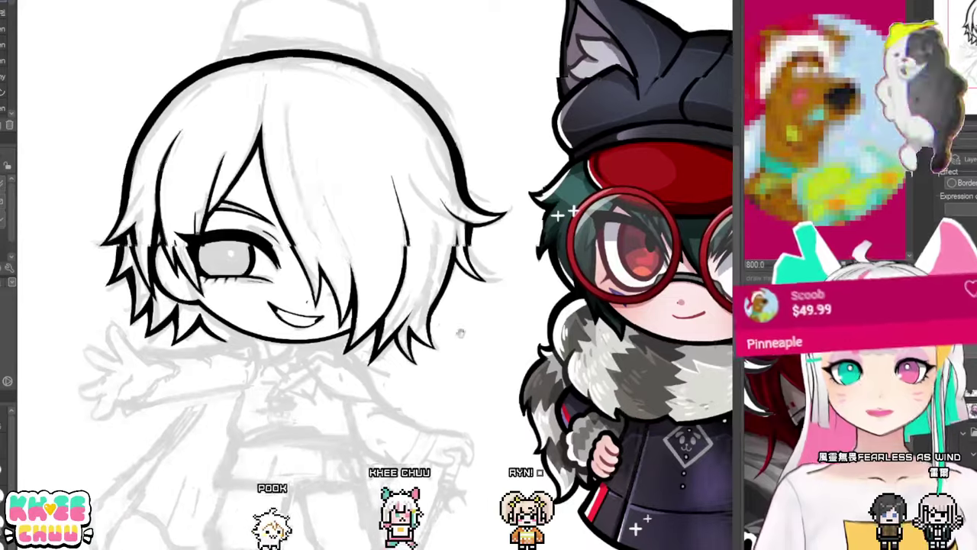
{"action": "left_click_drag", "start_coordinate": [459, 348], "coordinate": [540, 330]}
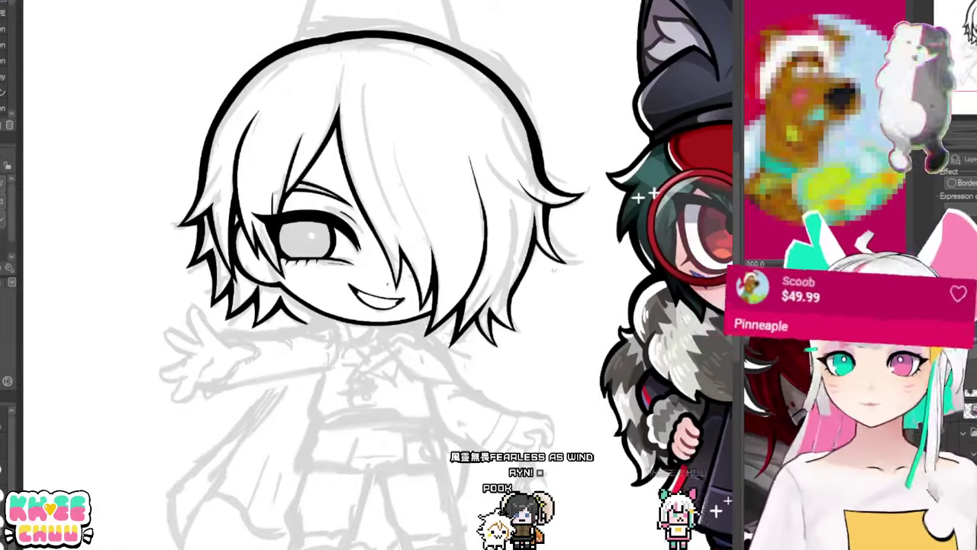
Step: Ink a curved line from the outward-flicking side hair tip into the hair on the covered-eye side
{"action": "scroll", "coordinate": [300, 219], "scroll_direction": "up", "scroll_amount": 4}
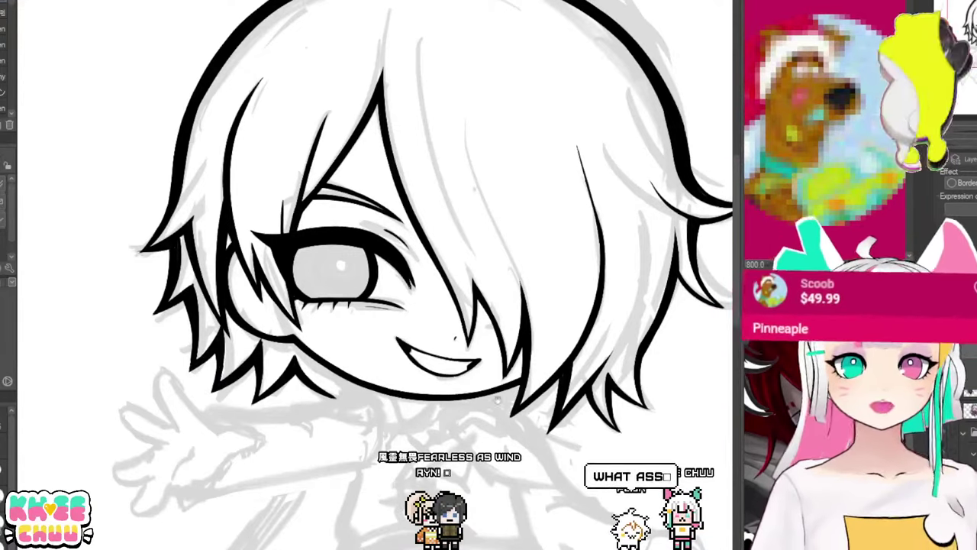
{"action": "left_click_drag", "start_coordinate": [498, 400], "coordinate": [481, 403]}
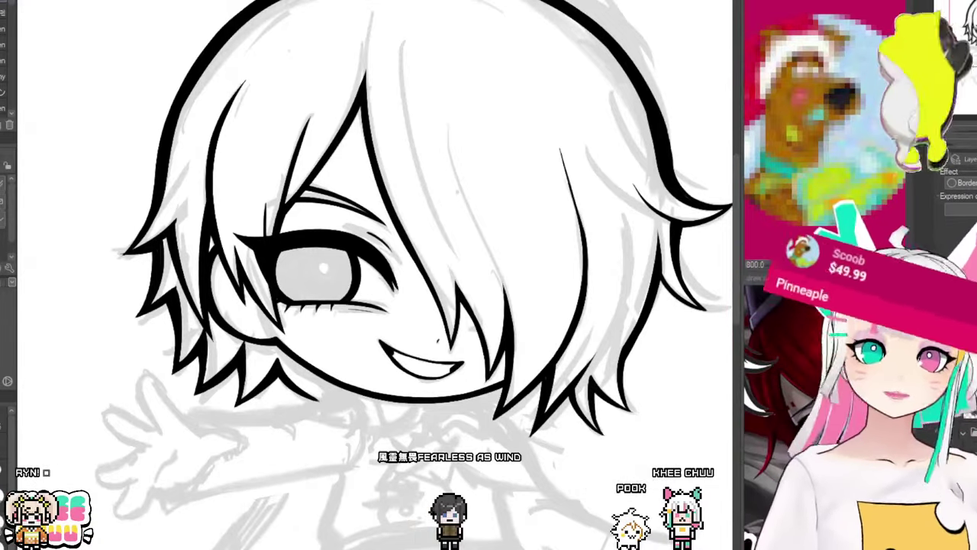
{"action": "scroll", "coordinate": [400, 418], "scroll_direction": "down", "scroll_amount": 3}
{"action": "scroll", "coordinate": [399, 418], "scroll_direction": "up", "scroll_amount": 2}
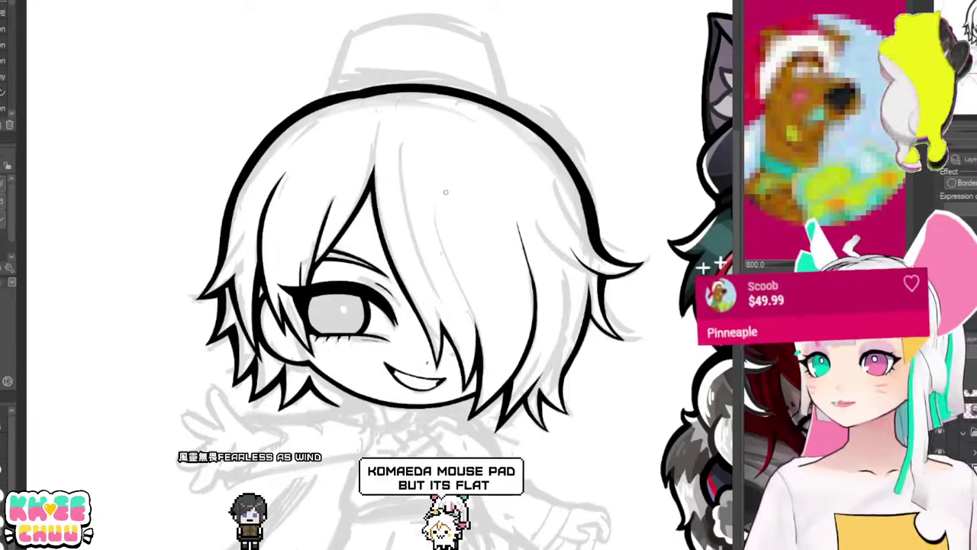
Step: Ink the hat's lower band above the crown of the head with short side ends and a thick curved upper edge
{"action": "scroll", "coordinate": [412, 229], "scroll_direction": "up", "scroll_amount": 1}
{"action": "left_click_drag", "start_coordinate": [428, 114], "coordinate": [457, 173]}
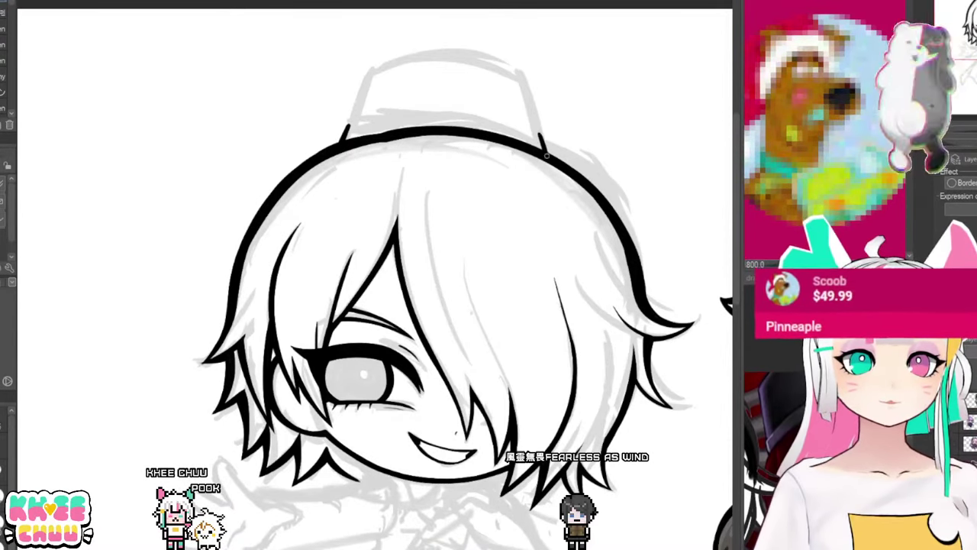
{"action": "mouse_move", "coordinate": [483, 146]}
{"action": "left_mouse_down"}
{"action": "mouse_move", "coordinate": [313, 119]}
{"action": "mouse_move", "coordinate": [210, 304]}
{"action": "left_mouse_up"}
{"action": "left_click_drag", "start_coordinate": [161, 271], "coordinate": [239, 369]}
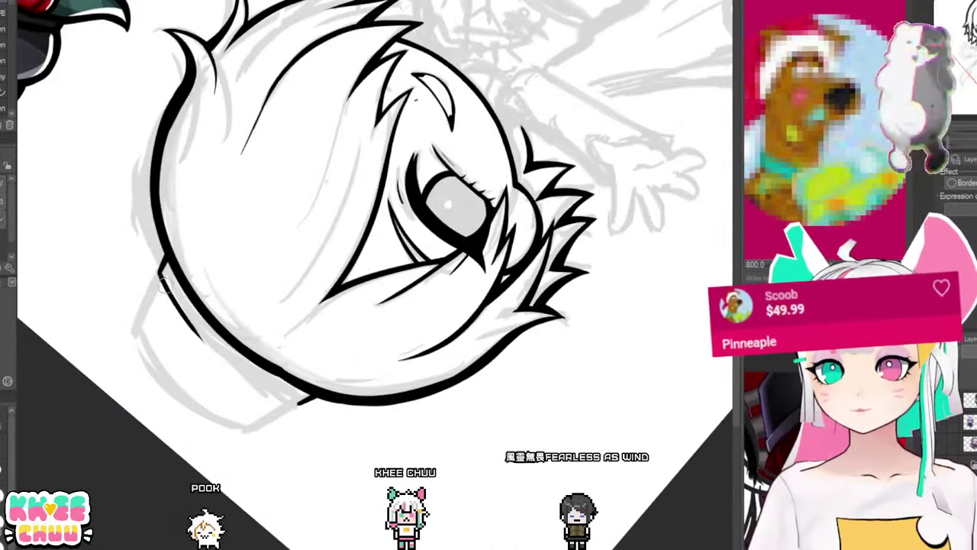
{"action": "left_click_drag", "start_coordinate": [159, 272], "coordinate": [284, 406]}
{"action": "key", "text": "ctrl+z"}
{"action": "left_click_drag", "start_coordinate": [160, 272], "coordinate": [297, 405]}
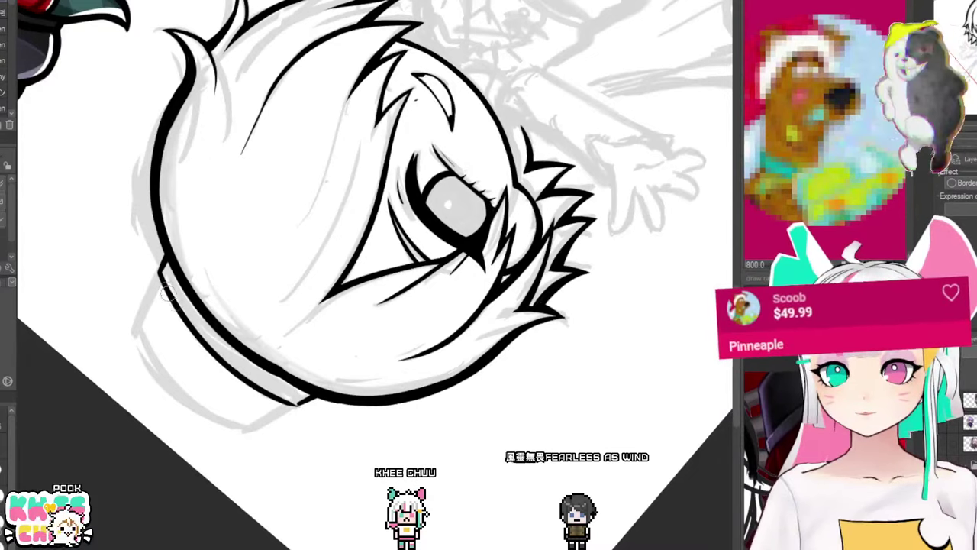
{"action": "mouse_move", "coordinate": [175, 304]}
{"action": "left_mouse_down"}
{"action": "mouse_move", "coordinate": [228, 364]}
{"action": "mouse_move", "coordinate": [186, 317]}
{"action": "mouse_move", "coordinate": [309, 407]}
{"action": "left_mouse_up"}
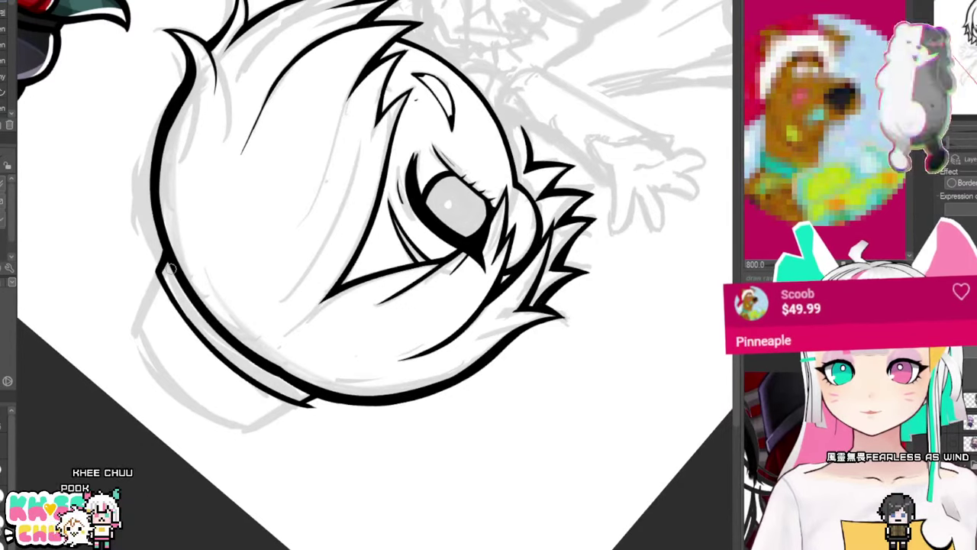
{"action": "key", "text": "ctrl+at"}
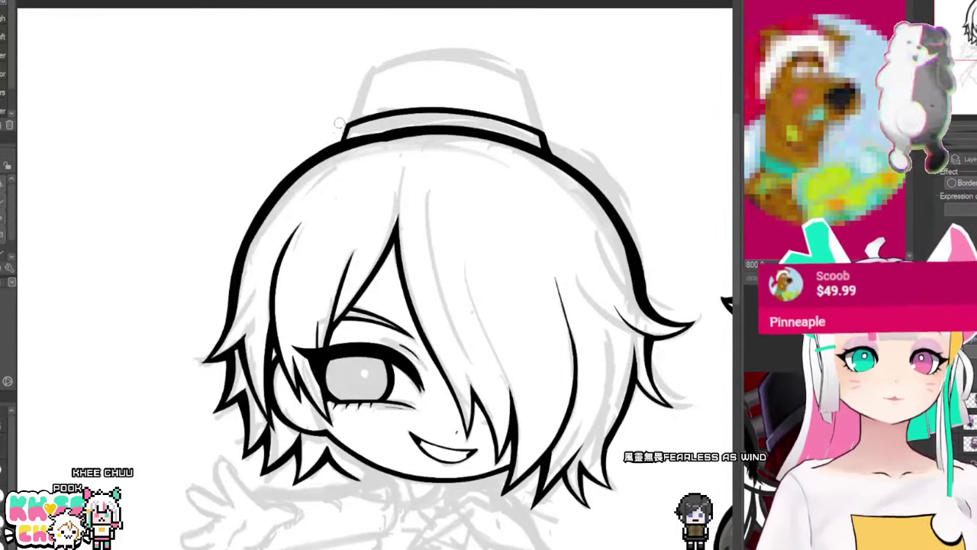
Step: Ink the two slanted sides and the curved top edge of the small hat above its band
{"action": "left_click_drag", "start_coordinate": [608, 157], "coordinate": [586, 169]}
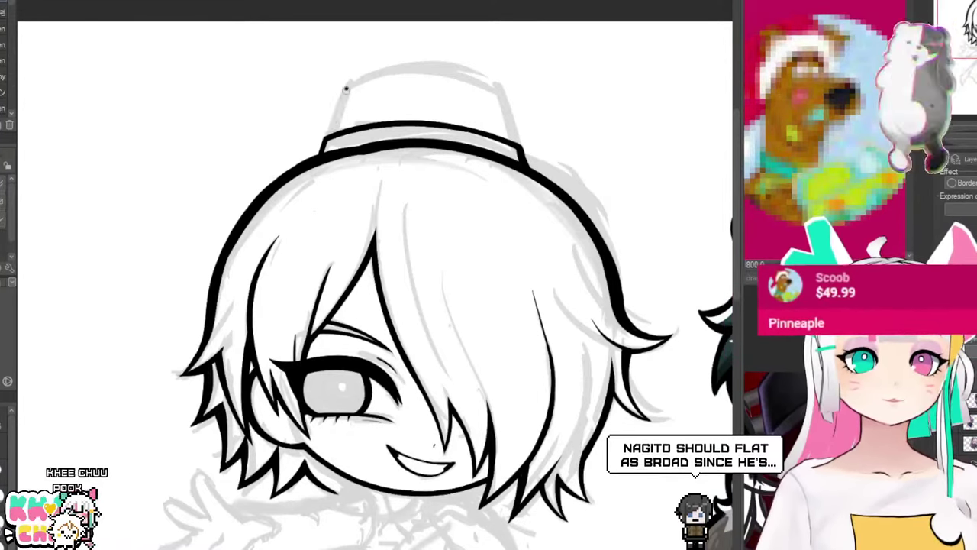
{"action": "left_click_drag", "start_coordinate": [346, 89], "coordinate": [330, 132]}
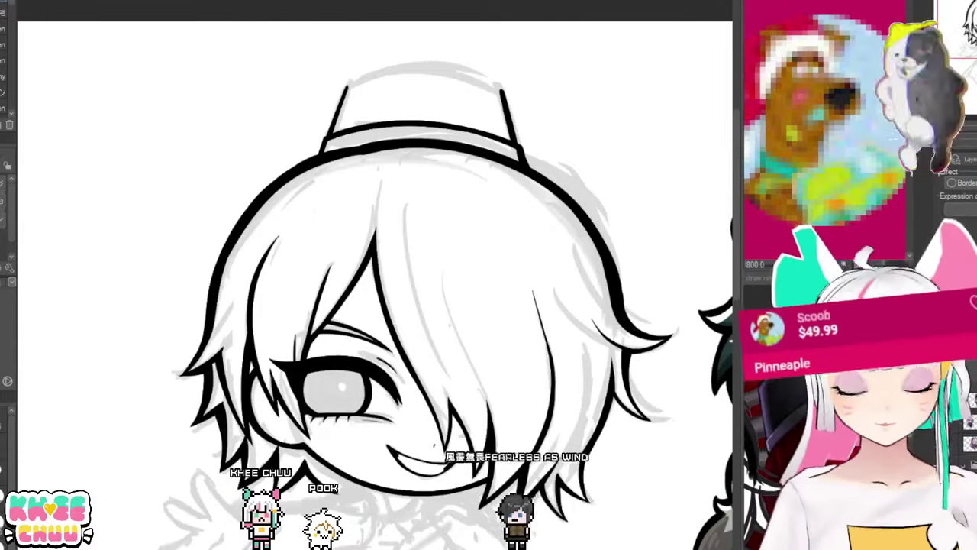
{"action": "left_click_drag", "start_coordinate": [478, 220], "coordinate": [307, 182]}
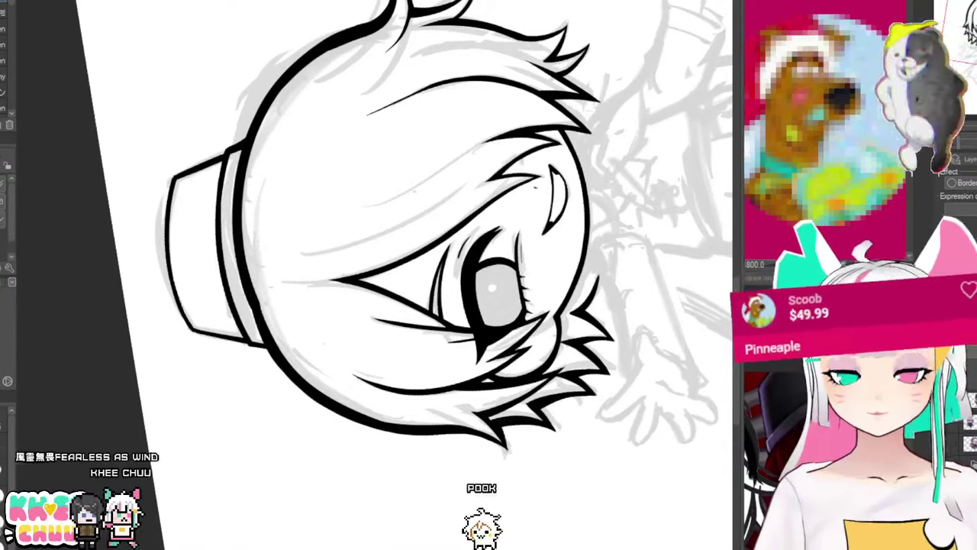
Step: Level the canvas view, widen the reference area beside it and enlarge a grinning red-haired portrait showing the whole hat
{"action": "key", "text": "ctrl+@"}
{"action": "left_click_drag", "start_coordinate": [563, 108], "coordinate": [533, 110]}
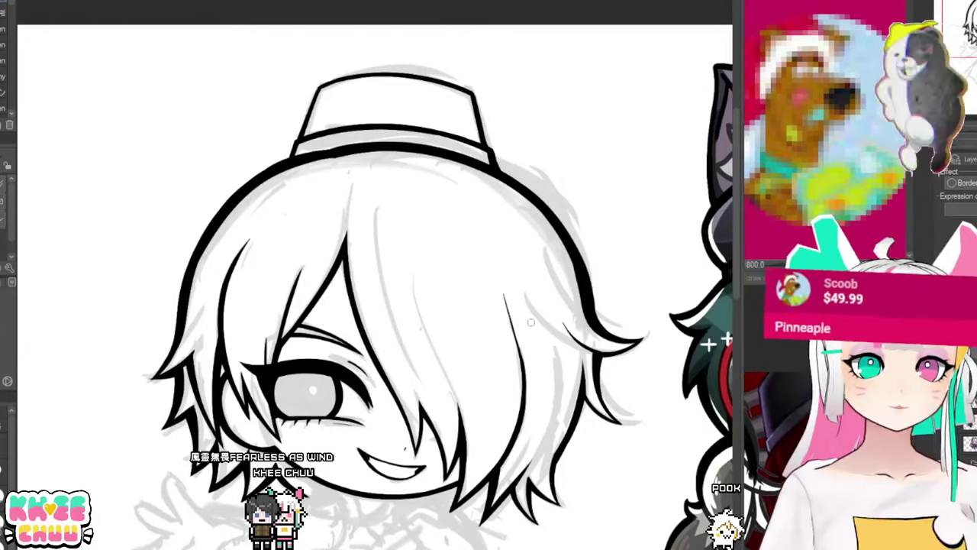
{"action": "mouse_move", "coordinate": [582, 316]}
{"action": "left_mouse_down"}
{"action": "mouse_move", "coordinate": [596, 272]}
{"action": "mouse_move", "coordinate": [614, 259]}
{"action": "left_mouse_up"}
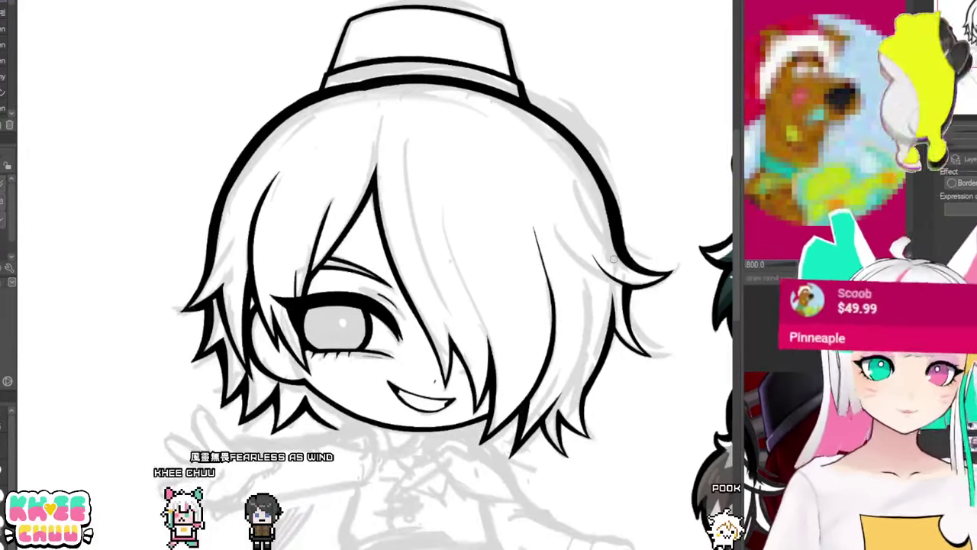
{"action": "key", "text": "ctrl+z"}
{"action": "key", "text": "ctrl+y"}
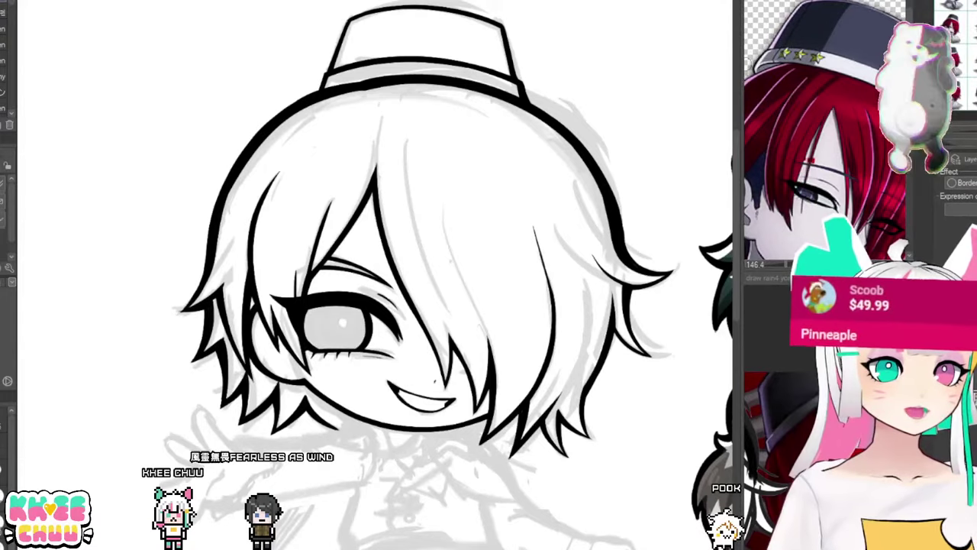
{"action": "left_click_drag", "start_coordinate": [739, 64], "coordinate": [482, 76]}
{"action": "scroll", "coordinate": [638, 103], "scroll_direction": "down", "scroll_amount": 3}
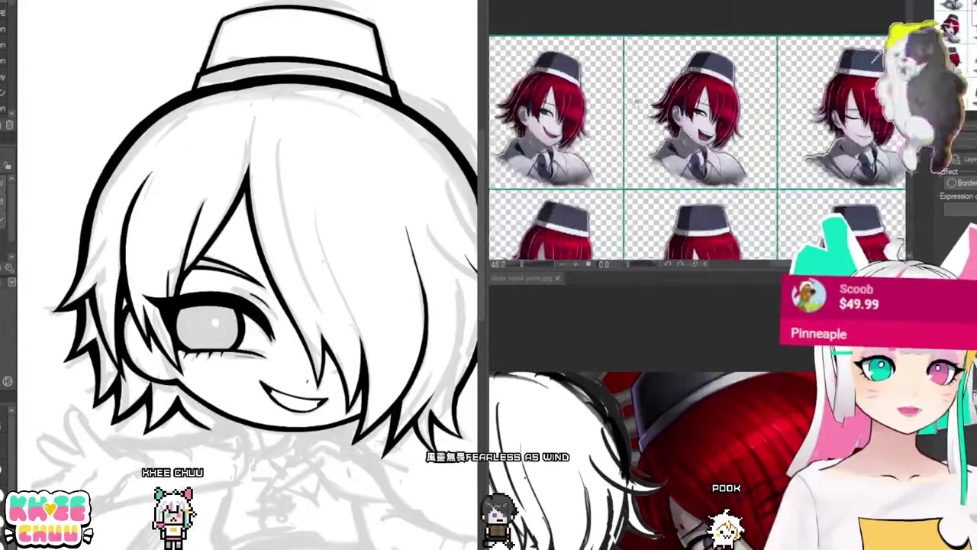
{"action": "mouse_move", "coordinate": [638, 103]}
{"action": "left_mouse_down"}
{"action": "mouse_move", "coordinate": [617, 37]}
{"action": "mouse_move", "coordinate": [649, 77]}
{"action": "mouse_move", "coordinate": [617, 115]}
{"action": "mouse_move", "coordinate": [732, 145]}
{"action": "left_mouse_up"}
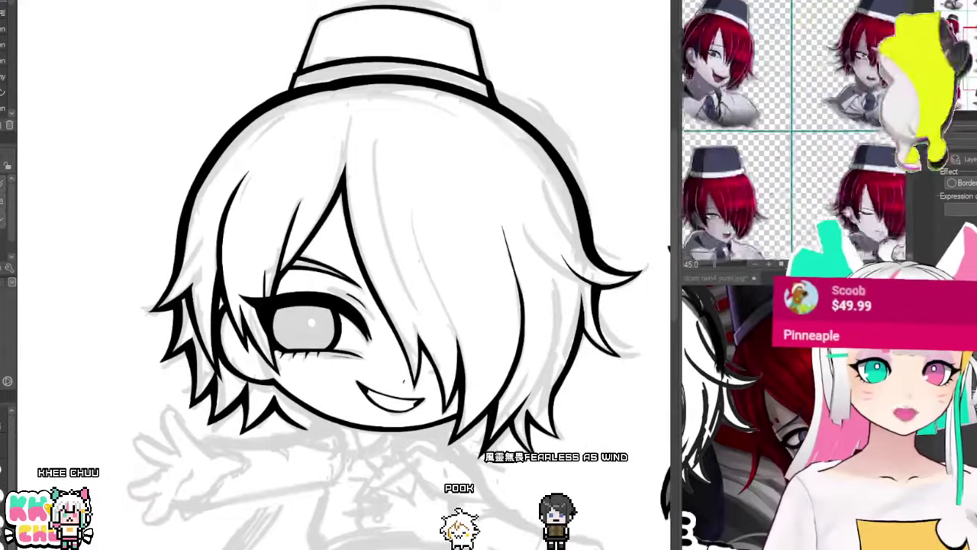
{"action": "left_click_drag", "start_coordinate": [723, 19], "coordinate": [775, 95]}
{"action": "scroll", "coordinate": [775, 96], "scroll_direction": "up", "scroll_amount": 7}
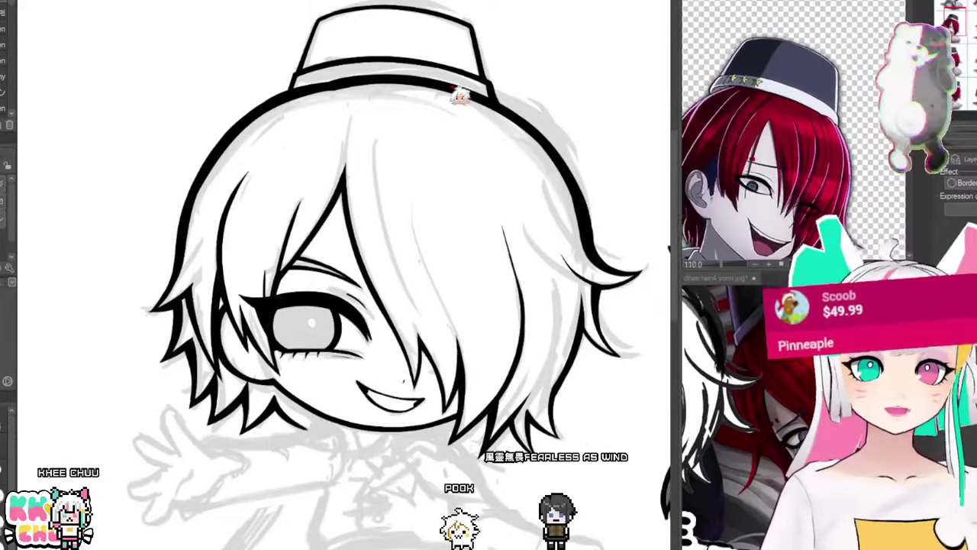
Step: Ink a slanted seam line along one side of the hat and a row of three small stars on its band
{"action": "scroll", "coordinate": [459, 95], "scroll_direction": "up", "scroll_amount": 6}
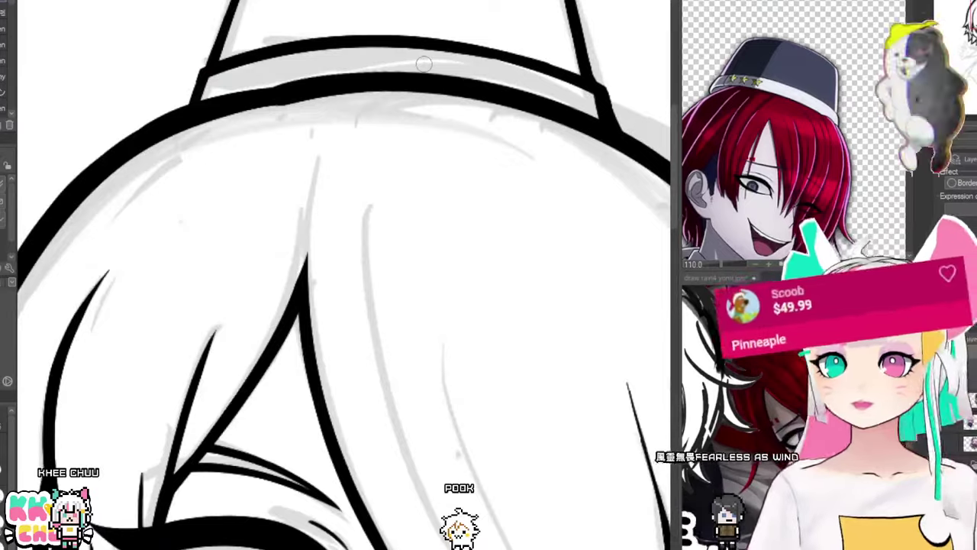
{"action": "scroll", "coordinate": [423, 64], "scroll_direction": "down", "scroll_amount": 6}
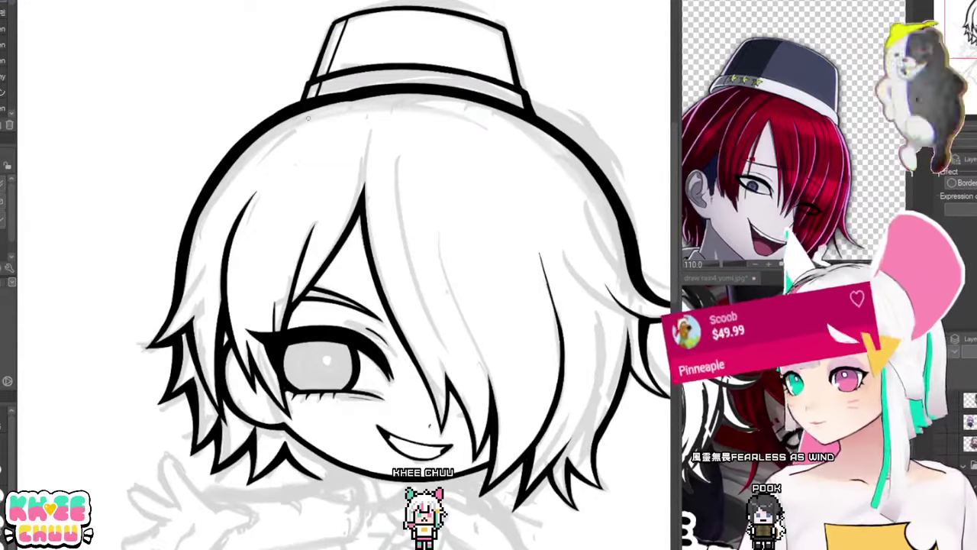
{"action": "scroll", "coordinate": [314, 113], "scroll_direction": "up", "scroll_amount": 2}
{"action": "left_click_drag", "start_coordinate": [431, 101], "coordinate": [386, 254]}
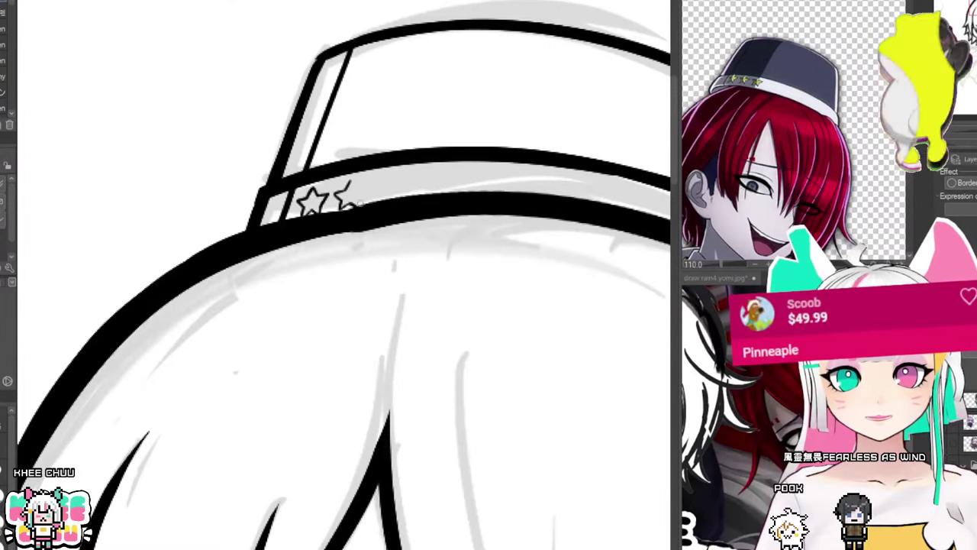
{"action": "left_click_drag", "start_coordinate": [355, 200], "coordinate": [368, 187]}
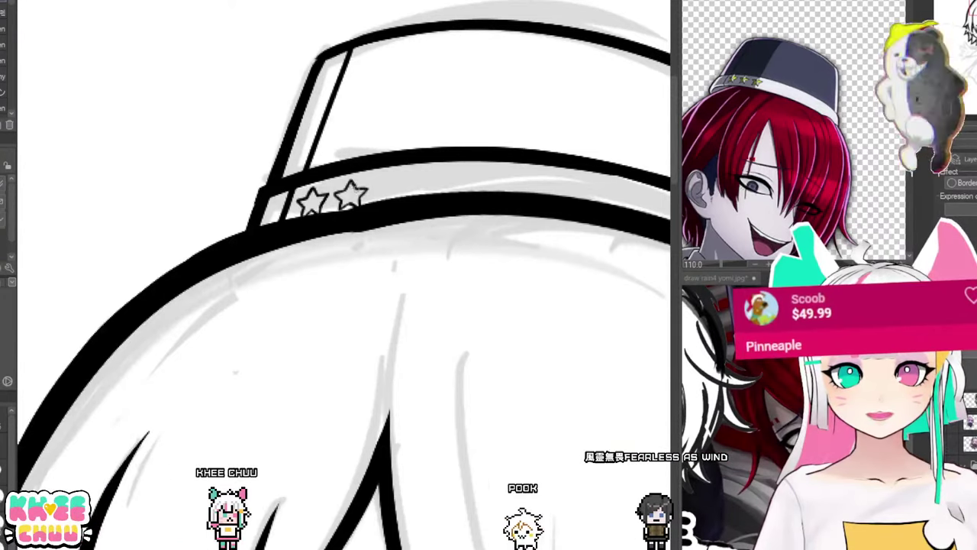
{"action": "left_click_drag", "start_coordinate": [377, 191], "coordinate": [388, 178]}
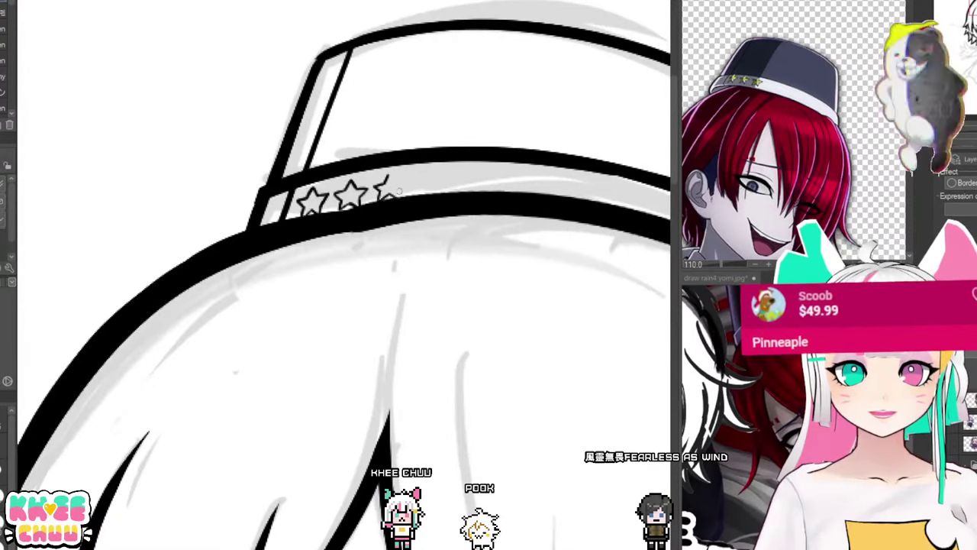
{"action": "left_click_drag", "start_coordinate": [397, 187], "coordinate": [403, 197]}
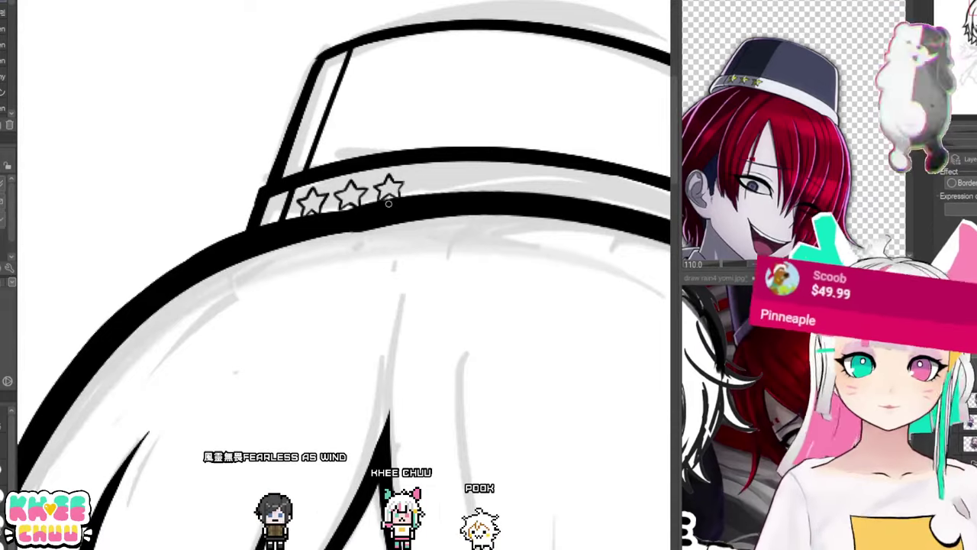
{"action": "scroll", "coordinate": [388, 204], "scroll_direction": "down", "scroll_amount": 5}
{"action": "scroll", "coordinate": [422, 424], "scroll_direction": "up", "scroll_amount": 5}
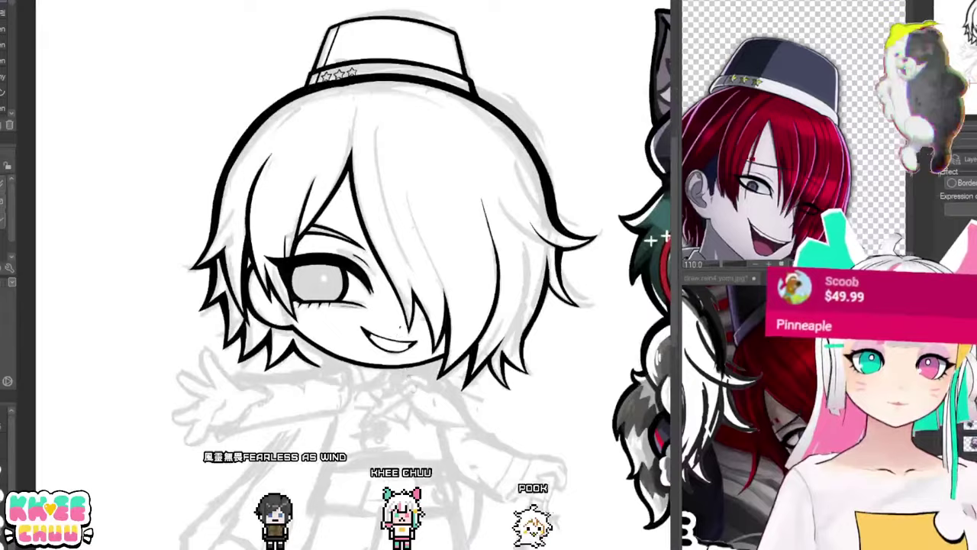
Step: Ink the short neck lines and the pointed shirt collar tip below the chin, following the reference's collar
{"action": "left_click_drag", "start_coordinate": [651, 239], "coordinate": [634, 164]}
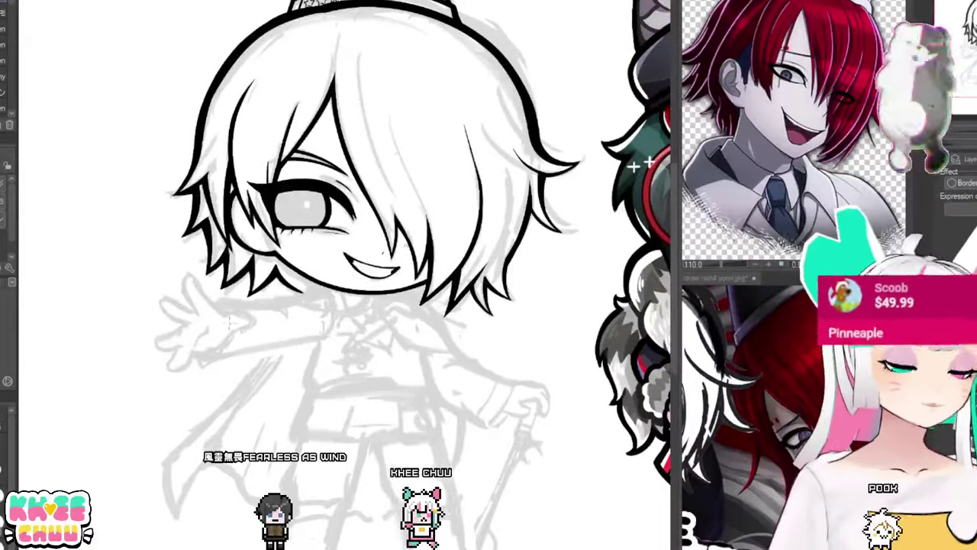
{"action": "scroll", "coordinate": [373, 313], "scroll_direction": "up", "scroll_amount": 1}
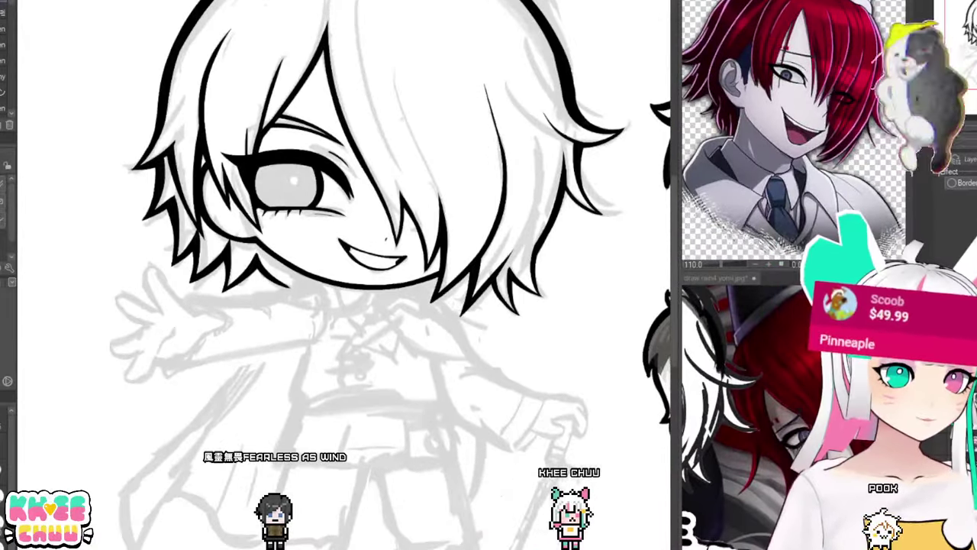
{"action": "scroll", "coordinate": [435, 367], "scroll_direction": "up", "scroll_amount": 1}
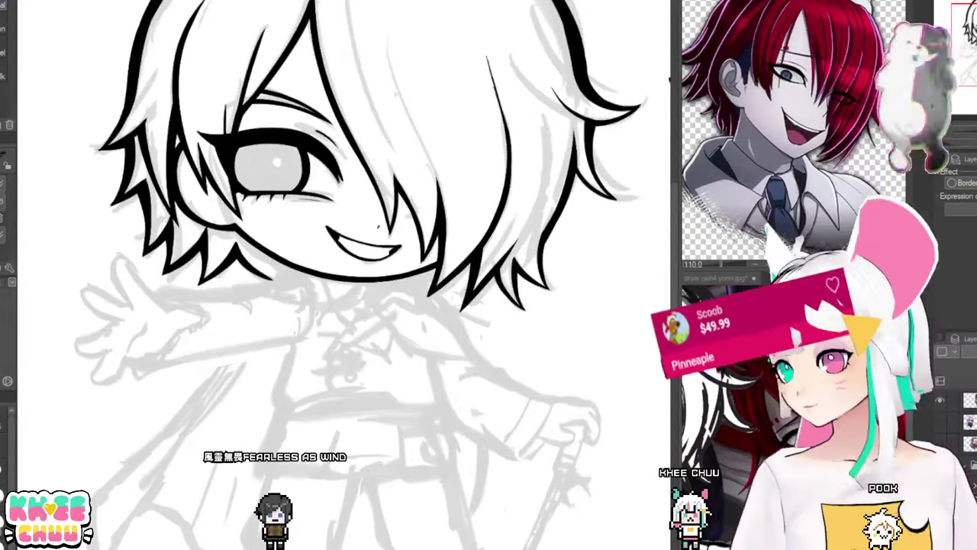
{"action": "left_click_drag", "start_coordinate": [345, 272], "coordinate": [352, 261]}
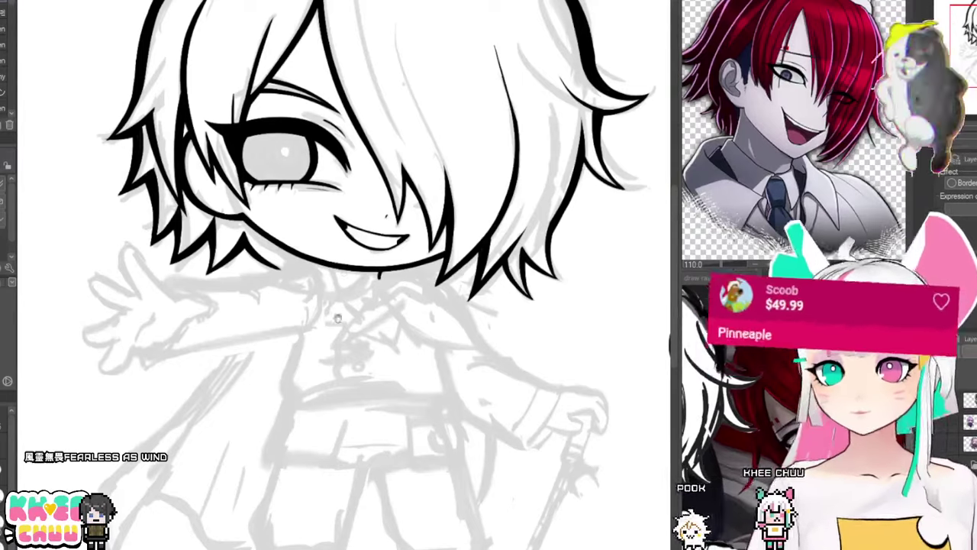
{"action": "left_click_drag", "start_coordinate": [342, 269], "coordinate": [385, 272]}
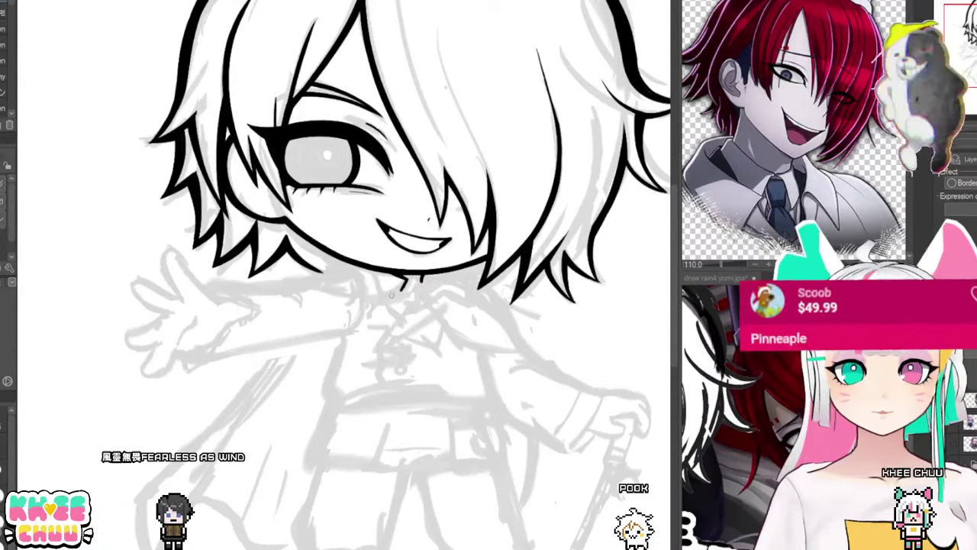
{"action": "left_click_drag", "start_coordinate": [391, 276], "coordinate": [405, 294]}
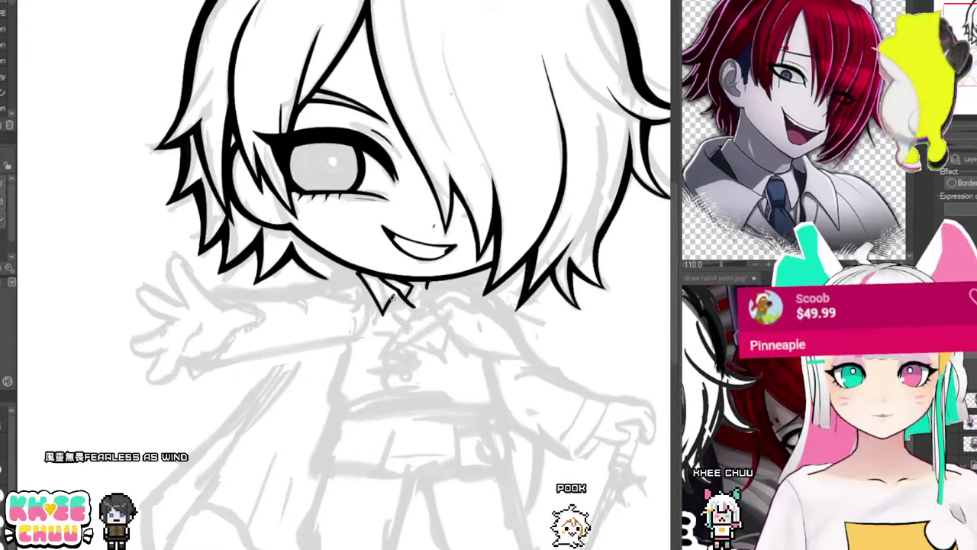
{"action": "left_click_drag", "start_coordinate": [530, 272], "coordinate": [516, 256]}
Step: Ink the tie knot, the second collar point and the curved lower edge of the cape's collar flap with a round button
{"action": "left_click_drag", "start_coordinate": [886, 432], "coordinate": [809, 396]}
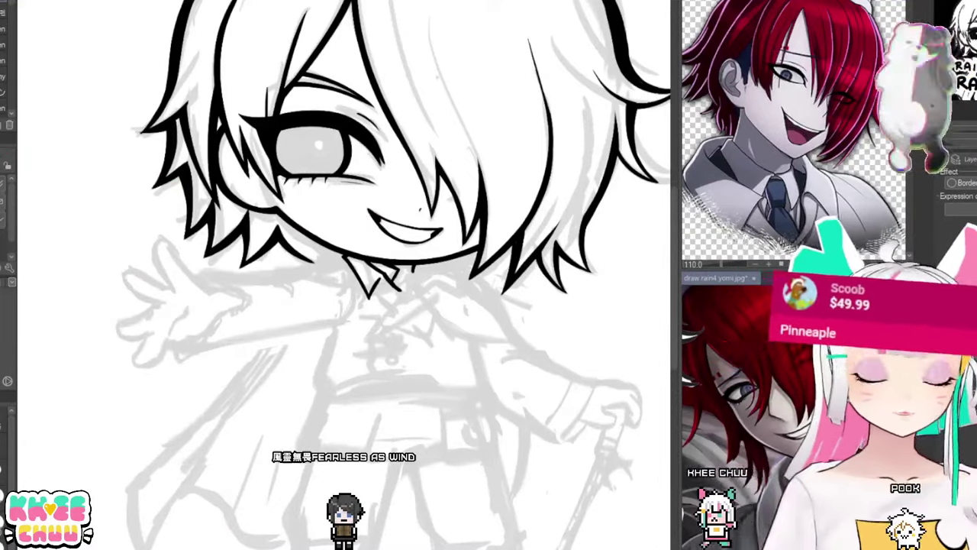
{"action": "left_click", "coordinate": [781, 278]}
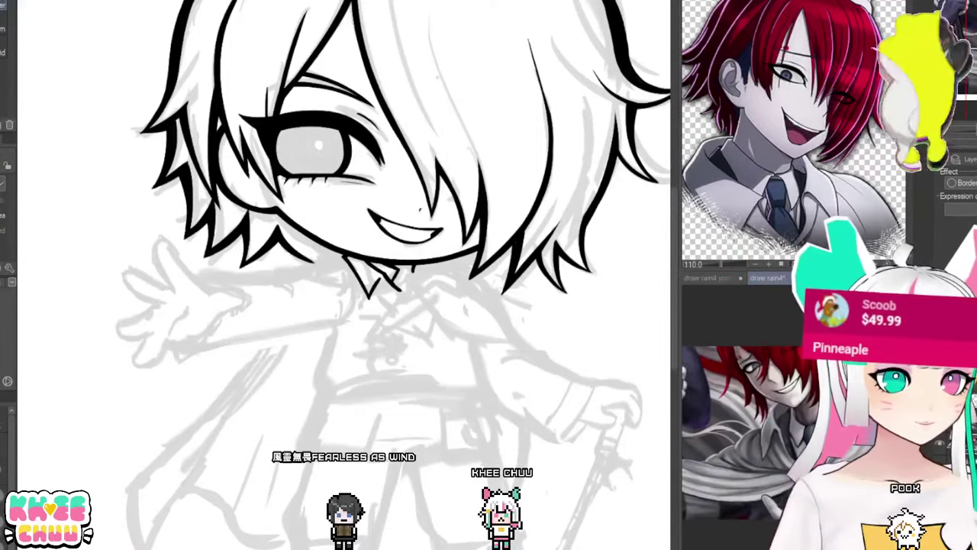
{"action": "scroll", "coordinate": [433, 389], "scroll_direction": "up", "scroll_amount": 1}
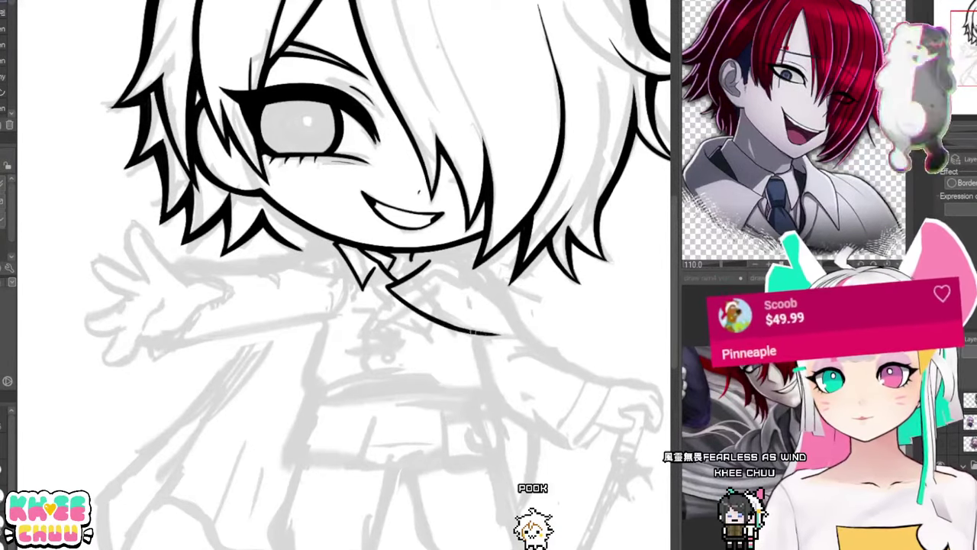
{"action": "left_click_drag", "start_coordinate": [489, 336], "coordinate": [533, 337]}
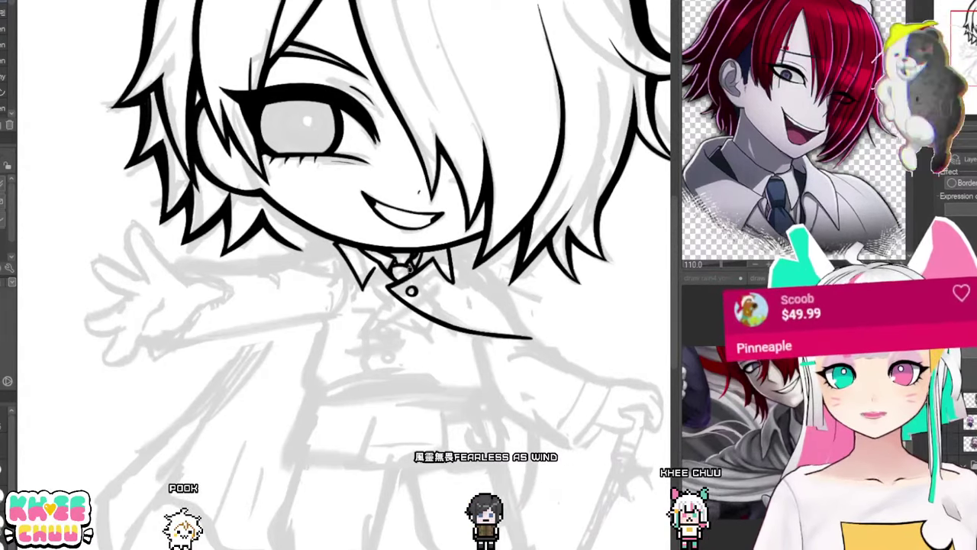
{"action": "left_click_drag", "start_coordinate": [428, 252], "coordinate": [424, 245]}
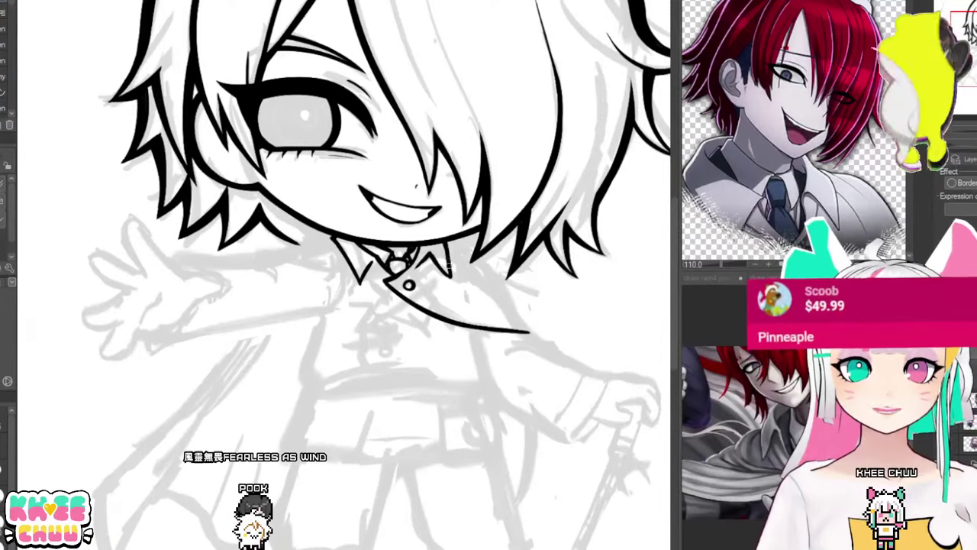
Step: Close the cape's collar flap into a pointed shape over the shoulder and add short fold lines inside it
{"action": "scroll", "coordinate": [471, 307], "scroll_direction": "down", "scroll_amount": 3}
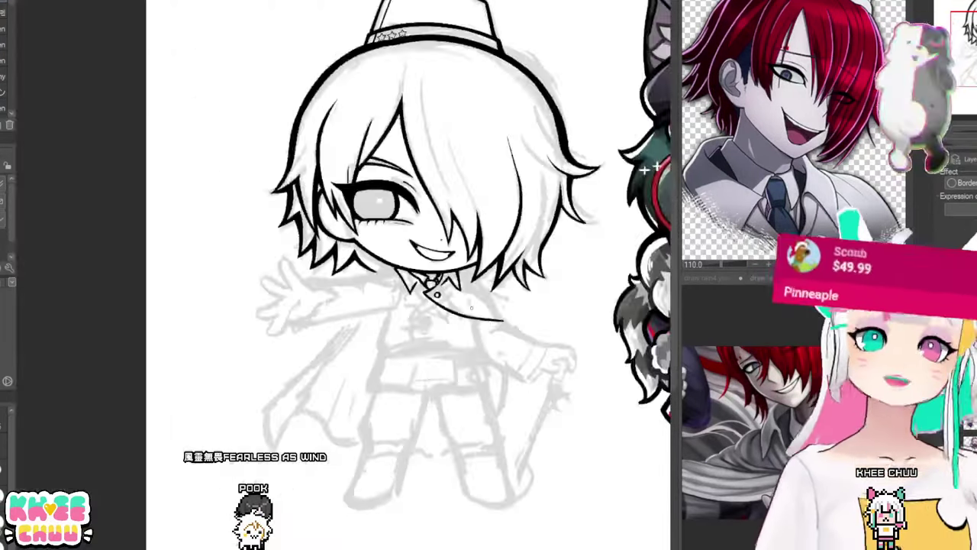
{"action": "scroll", "coordinate": [470, 307], "scroll_direction": "up", "scroll_amount": 2}
{"action": "scroll", "coordinate": [665, 155], "scroll_direction": "down", "scroll_amount": 1}
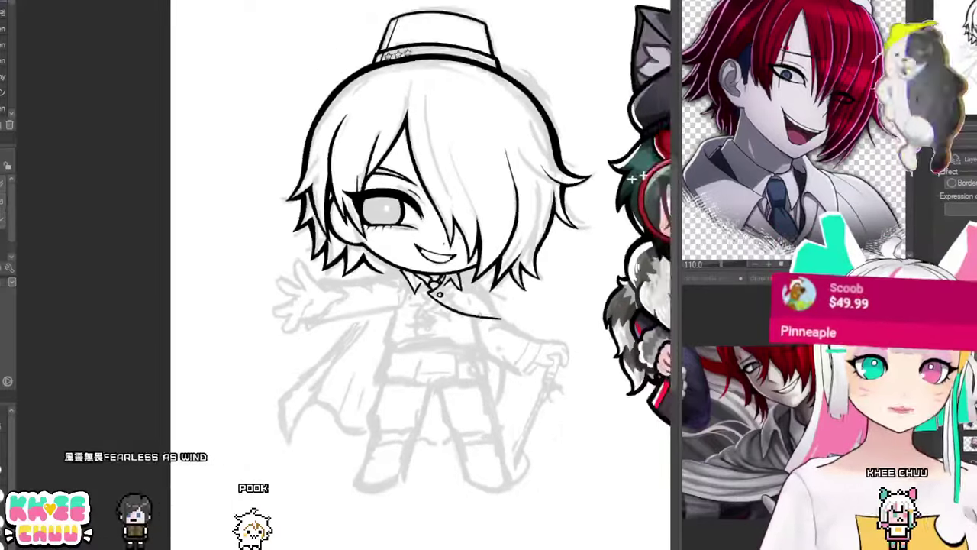
{"action": "scroll", "coordinate": [482, 349], "scroll_direction": "up", "scroll_amount": 2}
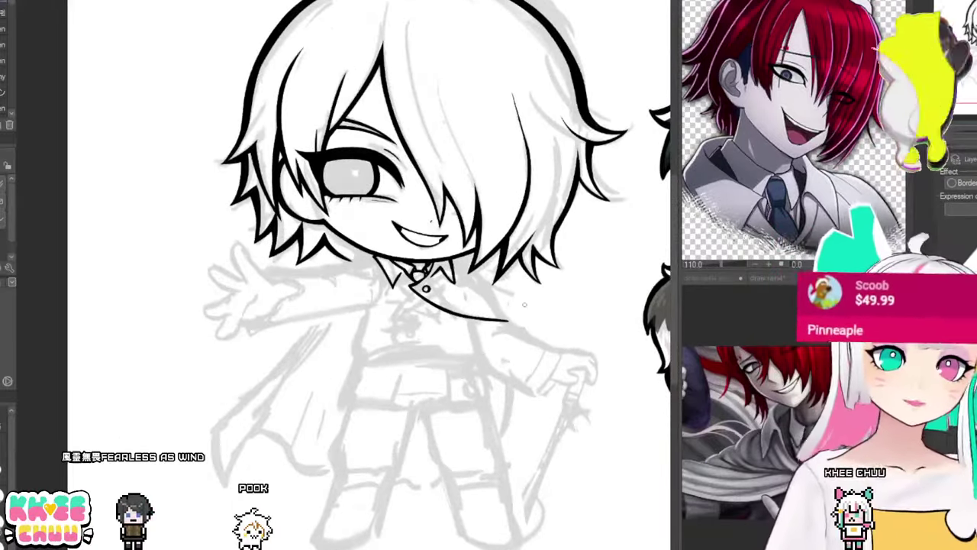
{"action": "left_click_drag", "start_coordinate": [520, 316], "coordinate": [487, 316]}
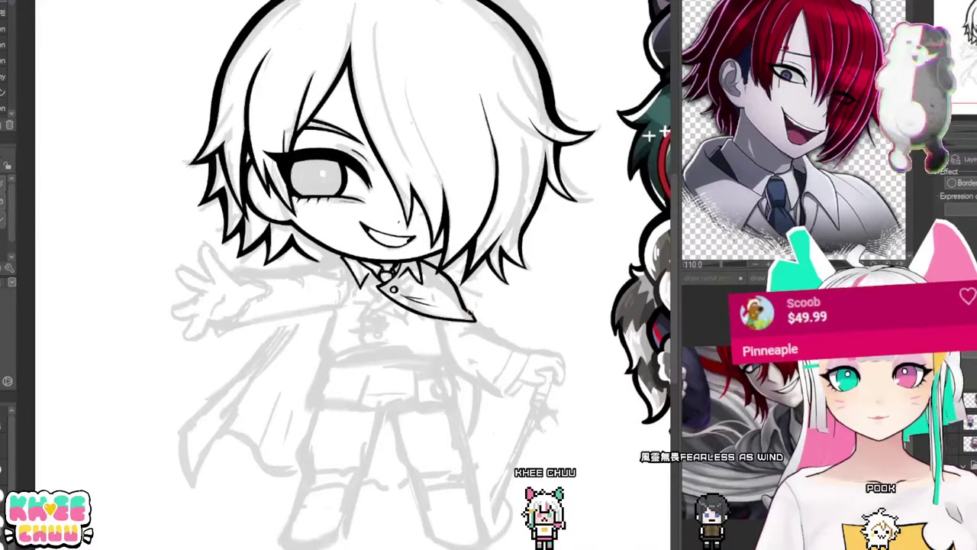
Step: Ink the curved cape collar edge on the outstretched-arm side, running from the shoulder to the buttoned flap
{"action": "mouse_move", "coordinate": [502, 354]}
{"action": "left_mouse_down"}
{"action": "mouse_move", "coordinate": [536, 366]}
{"action": "mouse_move", "coordinate": [539, 356]}
{"action": "mouse_move", "coordinate": [521, 362]}
{"action": "left_mouse_up"}
{"action": "left_click_drag", "start_coordinate": [505, 419], "coordinate": [501, 432]}
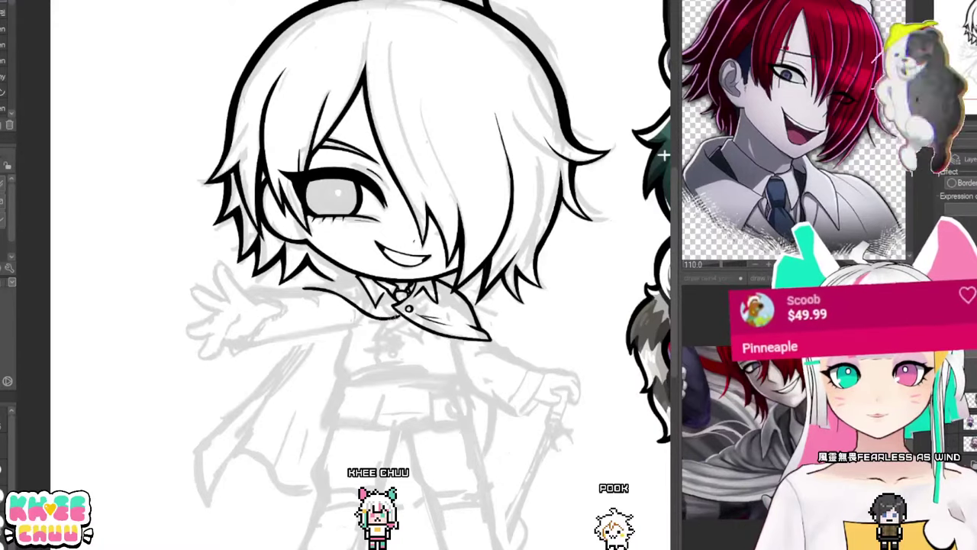
{"action": "left_click_drag", "start_coordinate": [390, 295], "coordinate": [398, 297]}
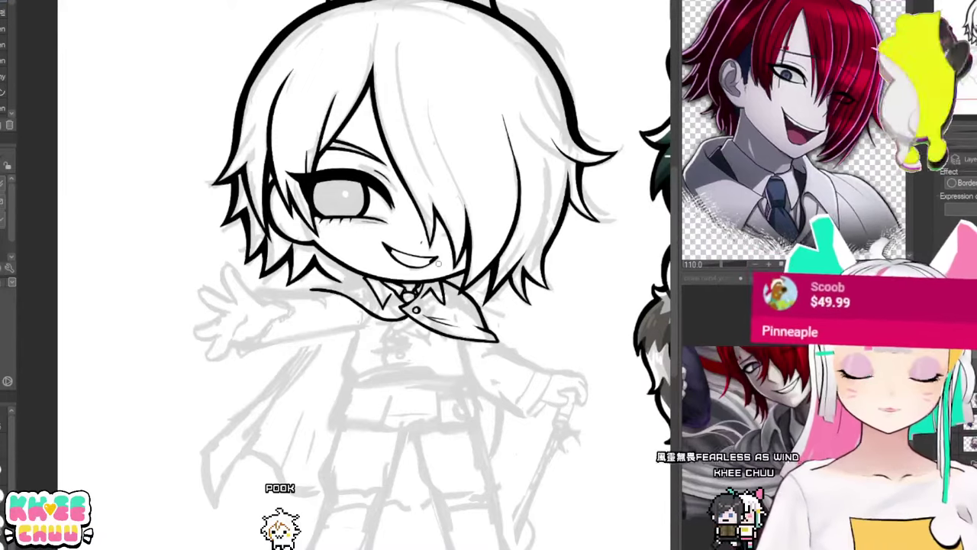
{"action": "left_click_drag", "start_coordinate": [477, 356], "coordinate": [471, 349]}
{"action": "left_click_drag", "start_coordinate": [528, 509], "coordinate": [517, 496]}
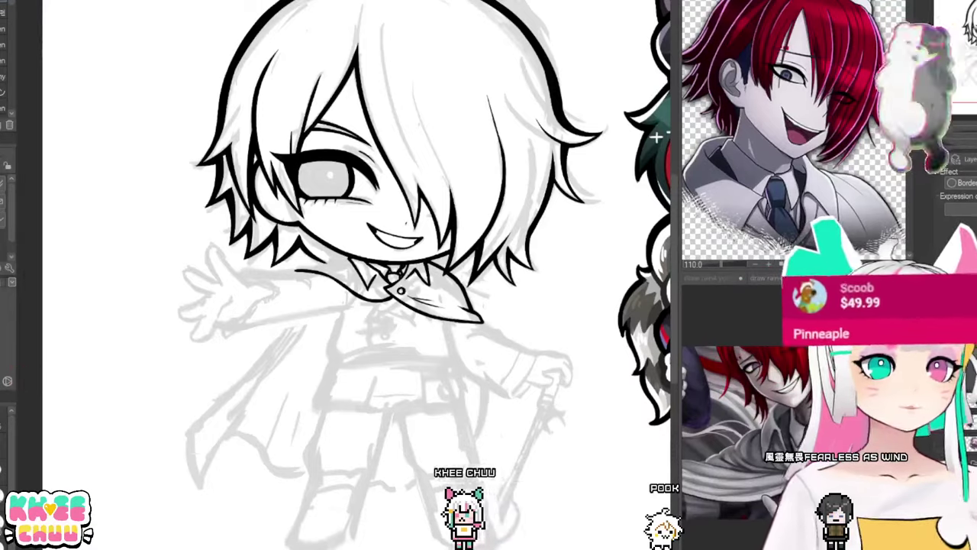
Step: Set up yomi ref.png in its own reference pane, examine the enlarged black uniform and belt, and place Illustration2 beside it
{"action": "key", "text": "ctrl+Tab"}
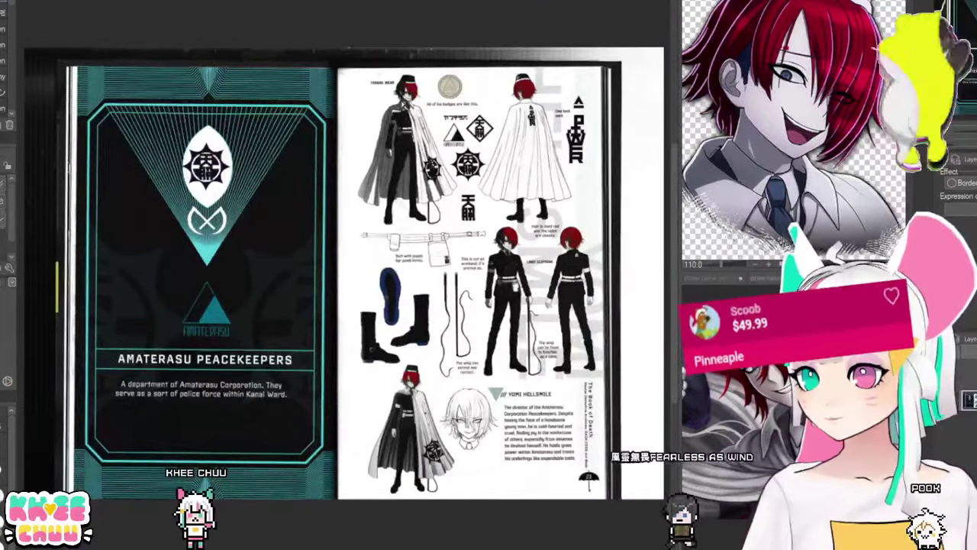
{"action": "key", "text": "alt+Tab"}
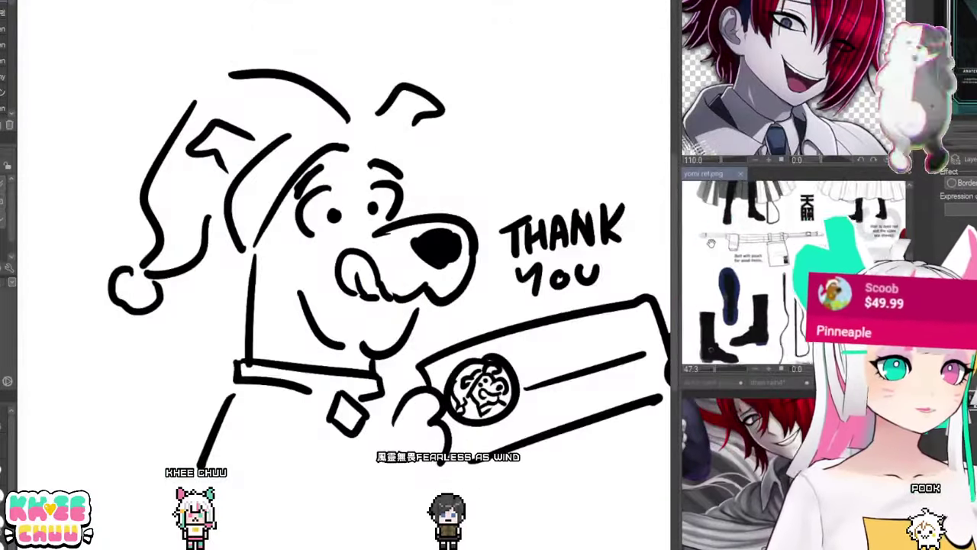
{"action": "left_click_drag", "start_coordinate": [711, 243], "coordinate": [686, 225]}
{"action": "left_click_drag", "start_coordinate": [756, 210], "coordinate": [699, 259]}
{"action": "left_click_drag", "start_coordinate": [729, 218], "coordinate": [783, 271]}
{"action": "scroll", "coordinate": [753, 223], "scroll_direction": "up", "scroll_amount": 2}
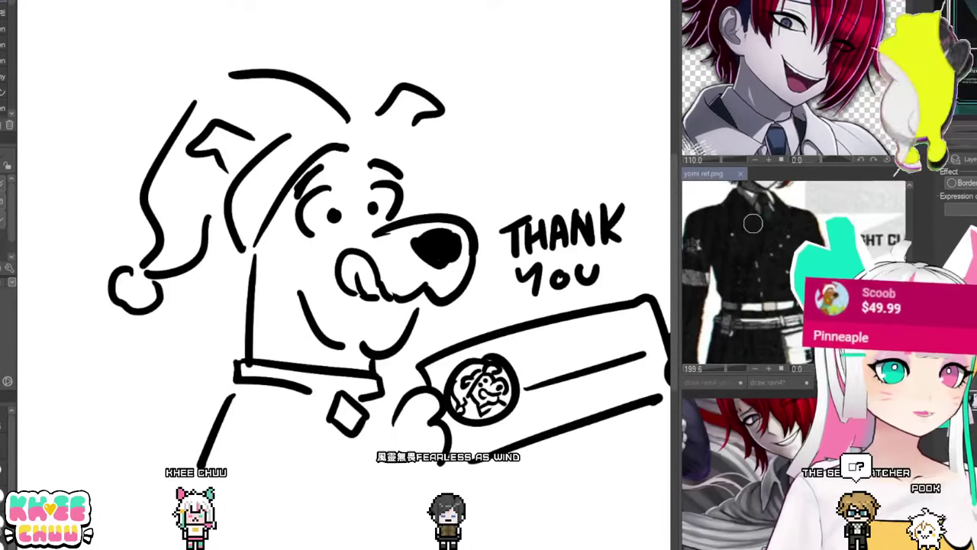
{"action": "left_click_drag", "start_coordinate": [753, 223], "coordinate": [769, 249]}
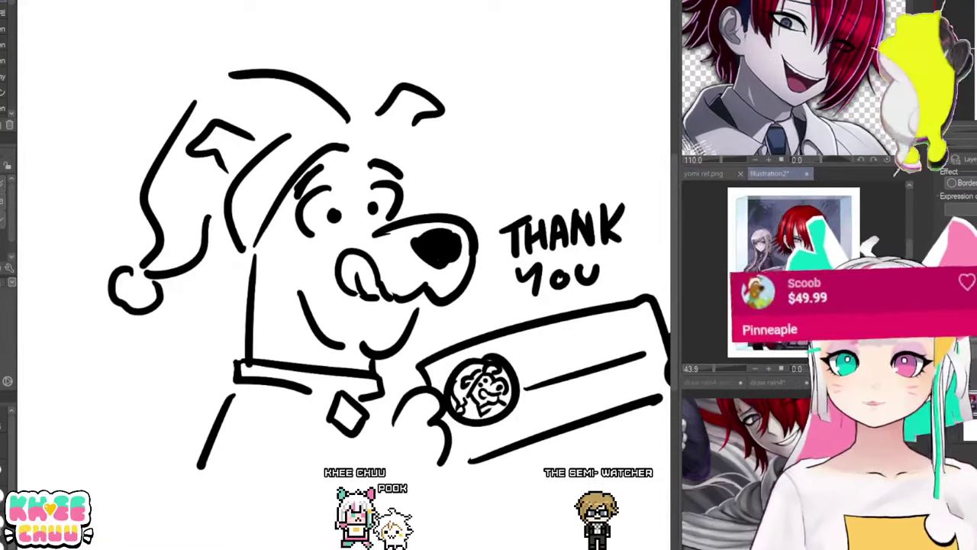
Step: Return to the chibi drawing, mirror the canvas and examine the whole figure beside the finished character
{"action": "key", "text": "ctrl+Tab"}
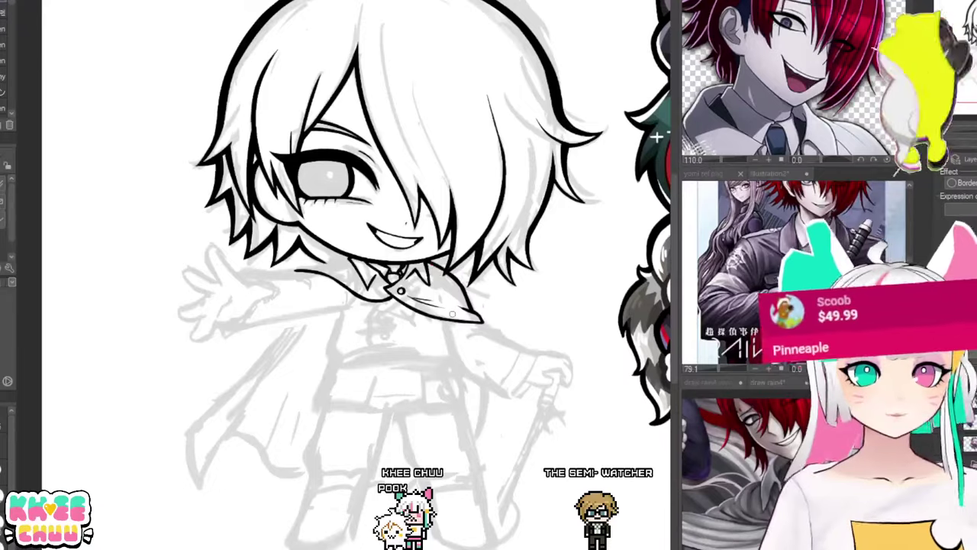
{"action": "key", "text": "h"}
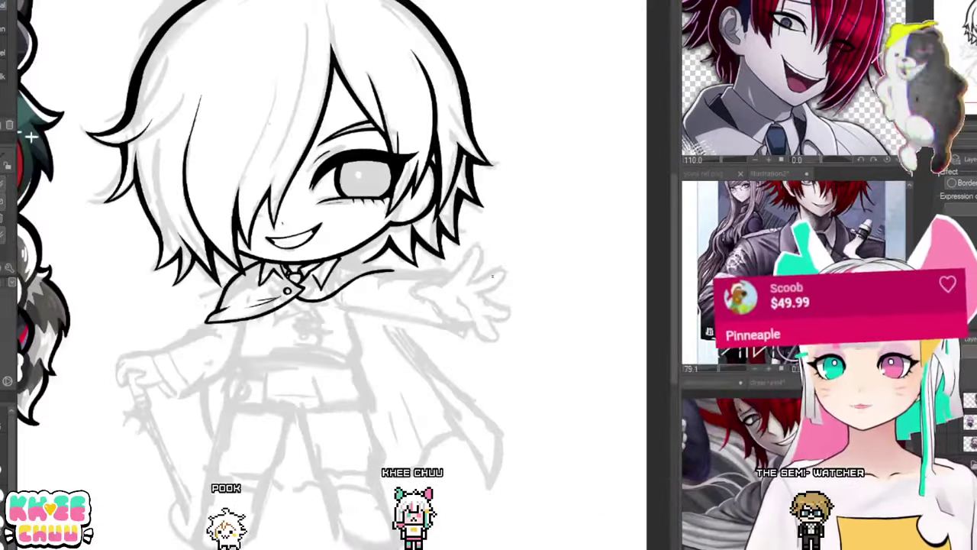
{"action": "left_click_drag", "start_coordinate": [493, 277], "coordinate": [537, 331]}
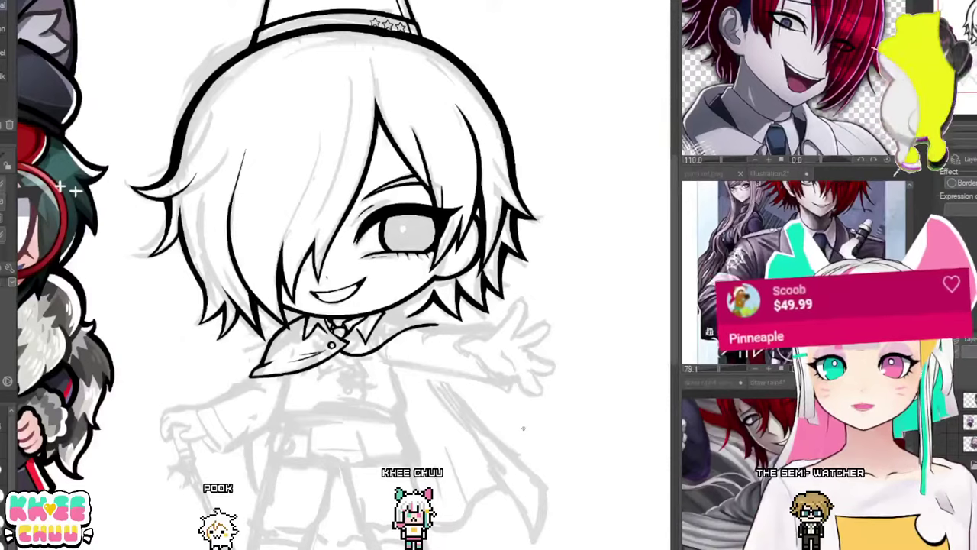
{"action": "scroll", "coordinate": [451, 336], "scroll_direction": "down", "scroll_amount": 3}
{"action": "scroll", "coordinate": [497, 359], "scroll_direction": "up", "scroll_amount": 1}
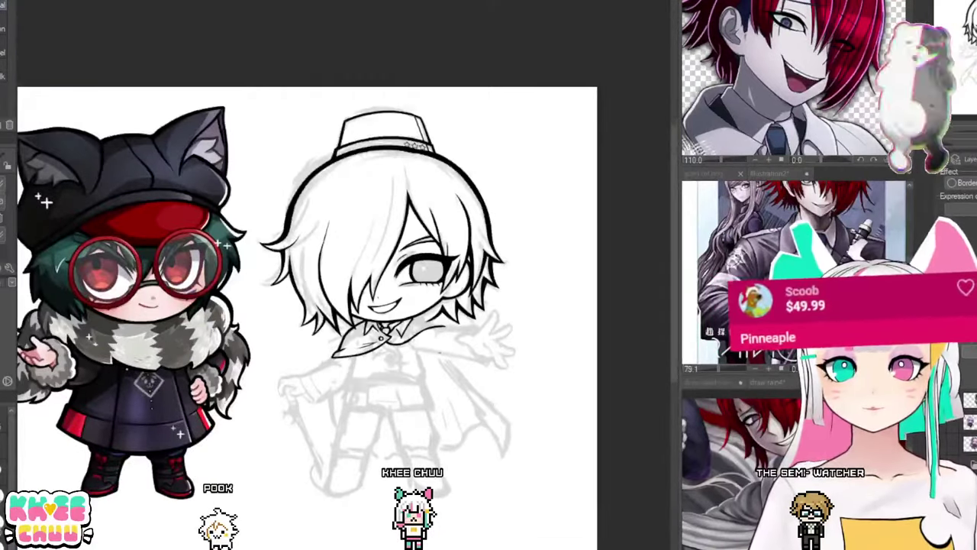
{"action": "scroll", "coordinate": [420, 312], "scroll_direction": "up", "scroll_amount": 3}
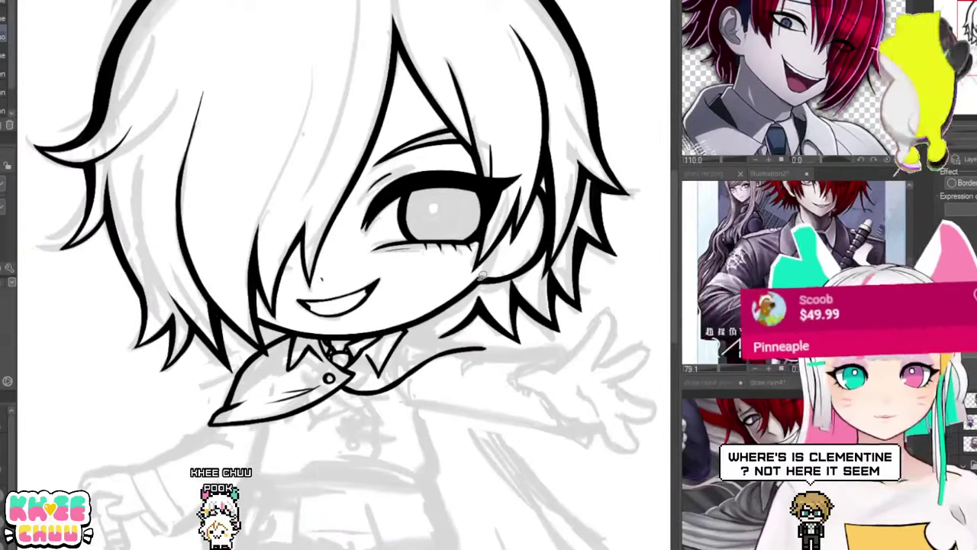
Step: Lasso the lower face and shirt collar line art, apply a transform to it and check the figure's proportions
{"action": "left_click_drag", "start_coordinate": [453, 348], "coordinate": [489, 327]}
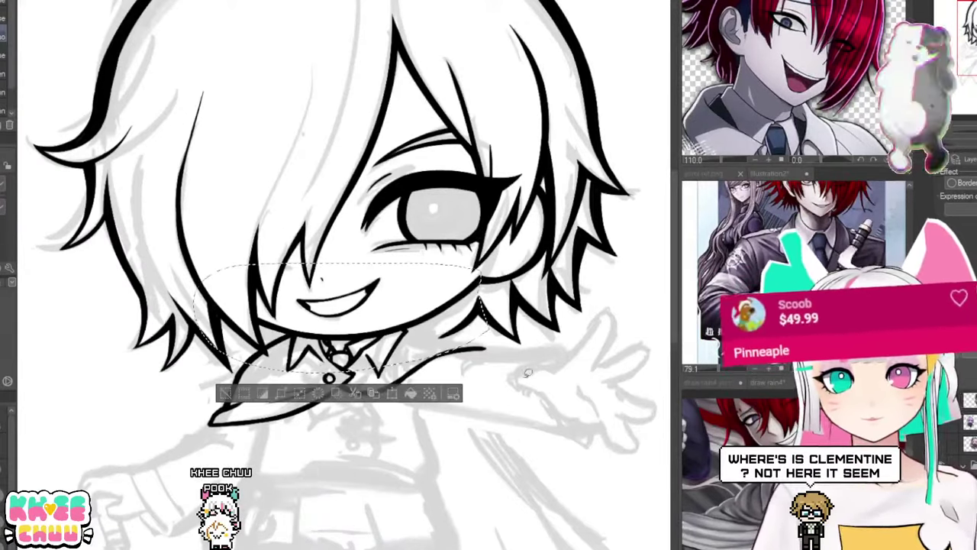
{"action": "key", "text": "ctrl+t"}
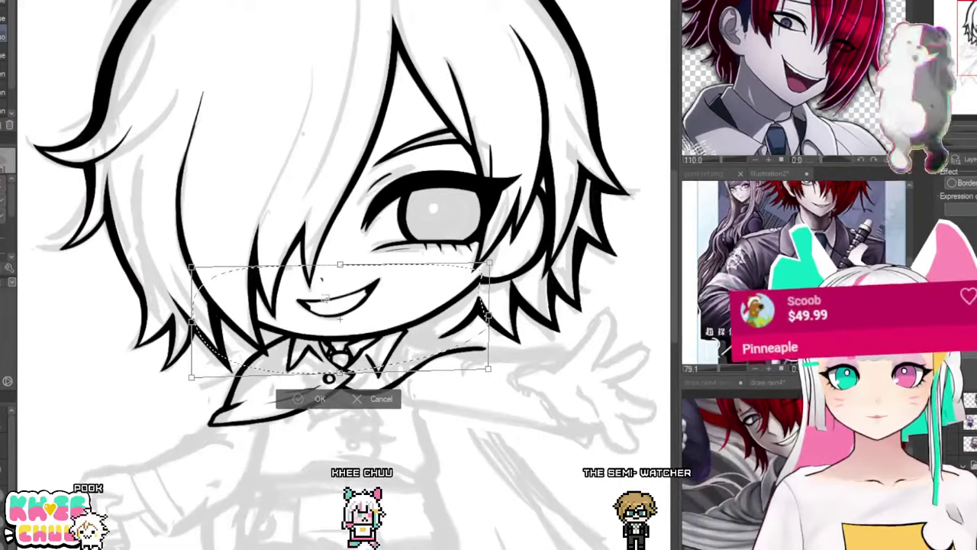
{"action": "key", "text": "Return"}
{"action": "left_click_drag", "start_coordinate": [550, 436], "coordinate": [563, 462]}
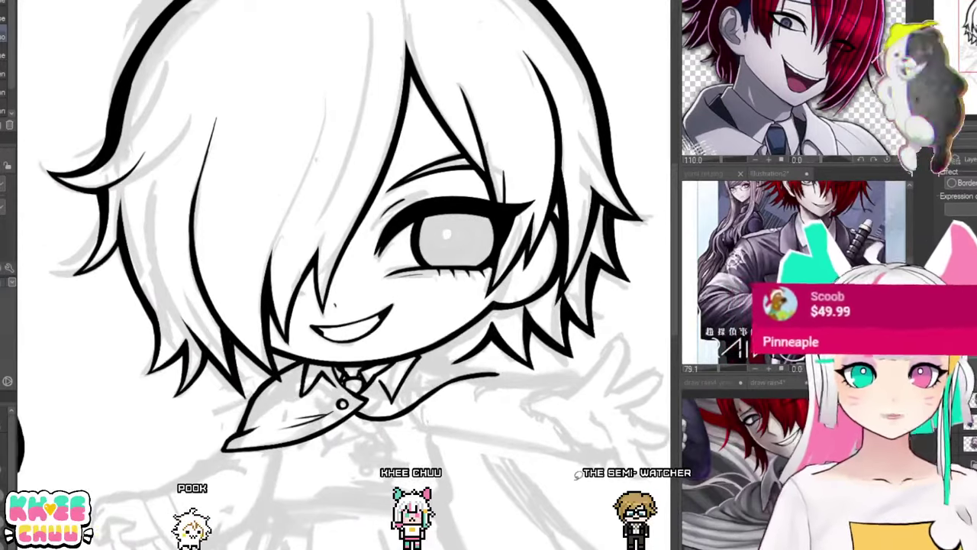
{"action": "scroll", "coordinate": [479, 351], "scroll_direction": "down", "scroll_amount": 3}
{"action": "scroll", "coordinate": [528, 374], "scroll_direction": "up", "scroll_amount": 2}
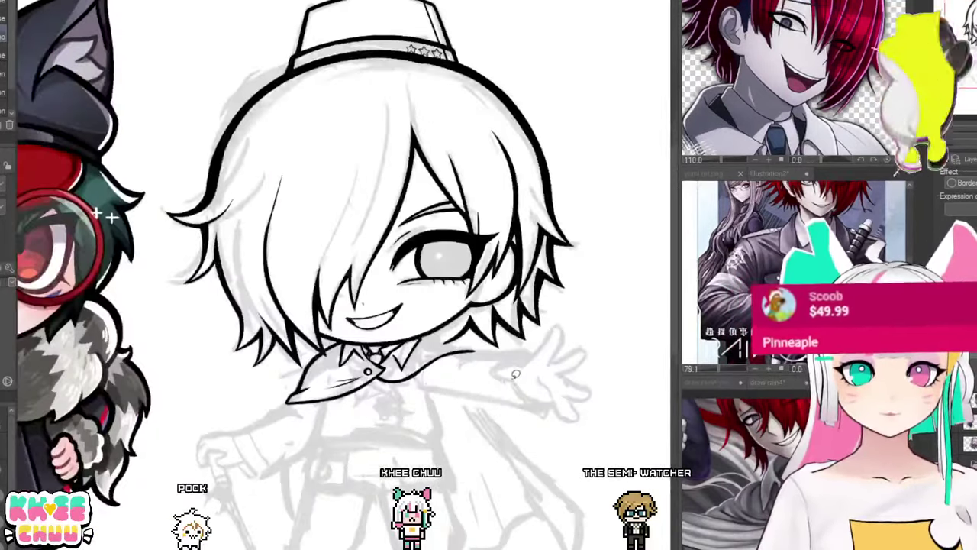
Step: Ink the back edge of the cape collar on the outstretched-arm side, closing it into a folded, rounded tip
{"action": "scroll", "coordinate": [516, 374], "scroll_direction": "up", "scroll_amount": 2}
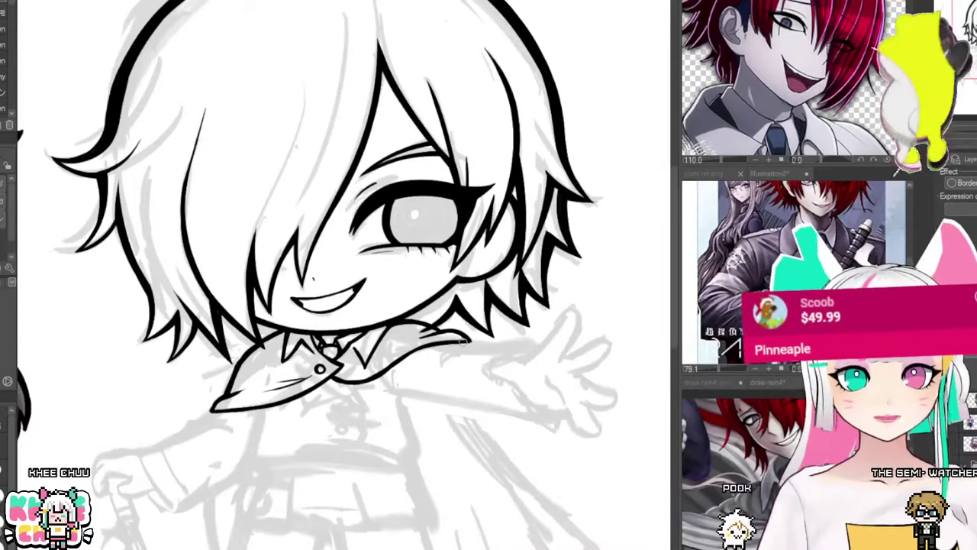
{"action": "left_click_drag", "start_coordinate": [517, 378], "coordinate": [548, 345]}
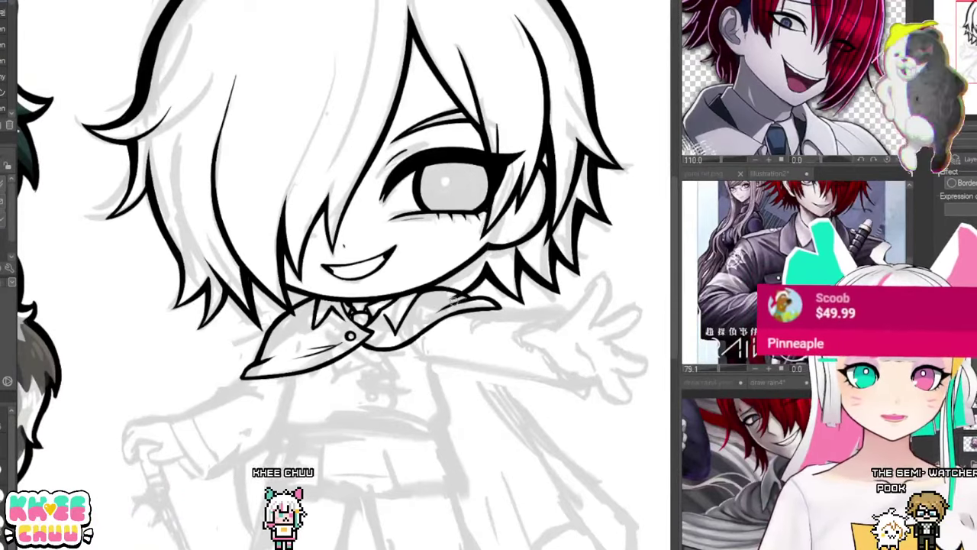
{"action": "left_click_drag", "start_coordinate": [404, 327], "coordinate": [410, 336]}
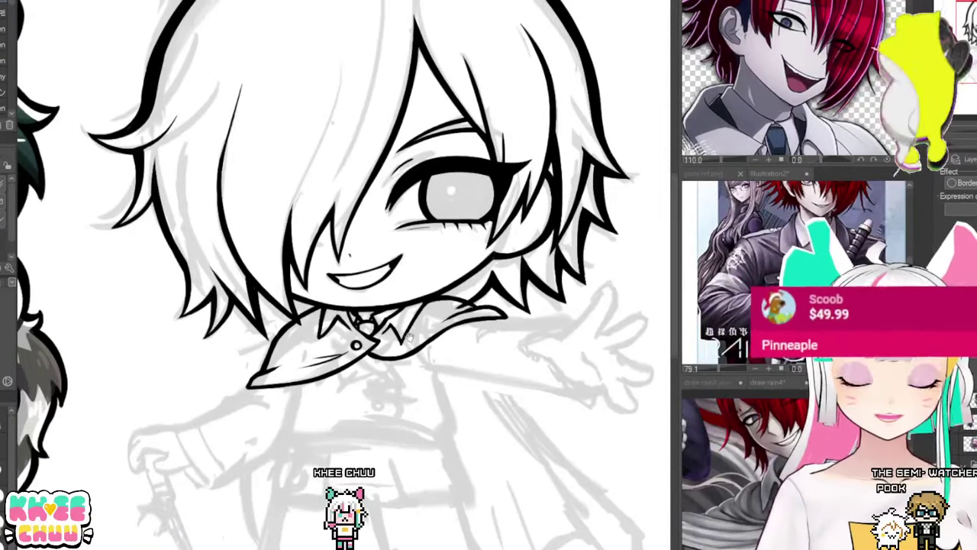
Step: Mirror the canvas and ink both side edges of the torso from beneath the cape collar to the waist
{"action": "key", "text": "h"}
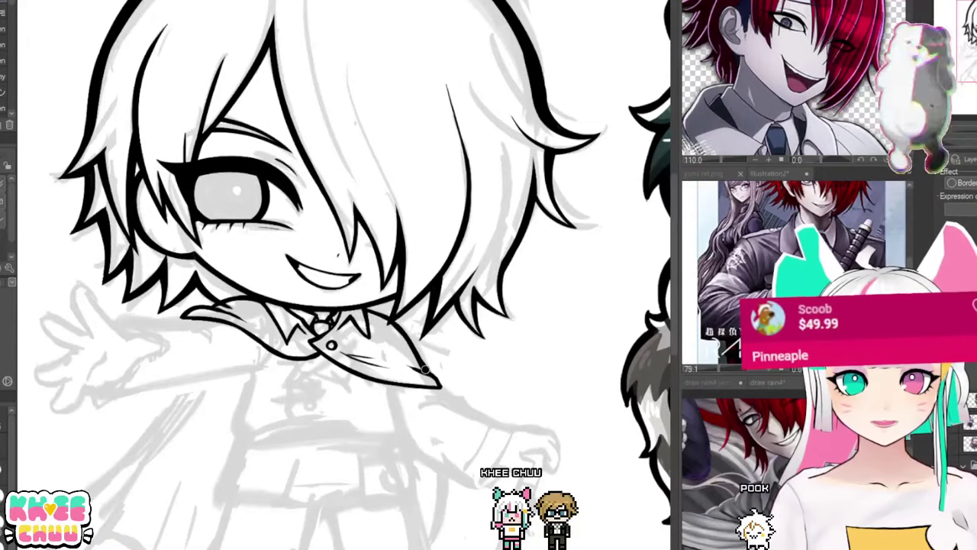
{"action": "left_click_drag", "start_coordinate": [527, 329], "coordinate": [569, 296]}
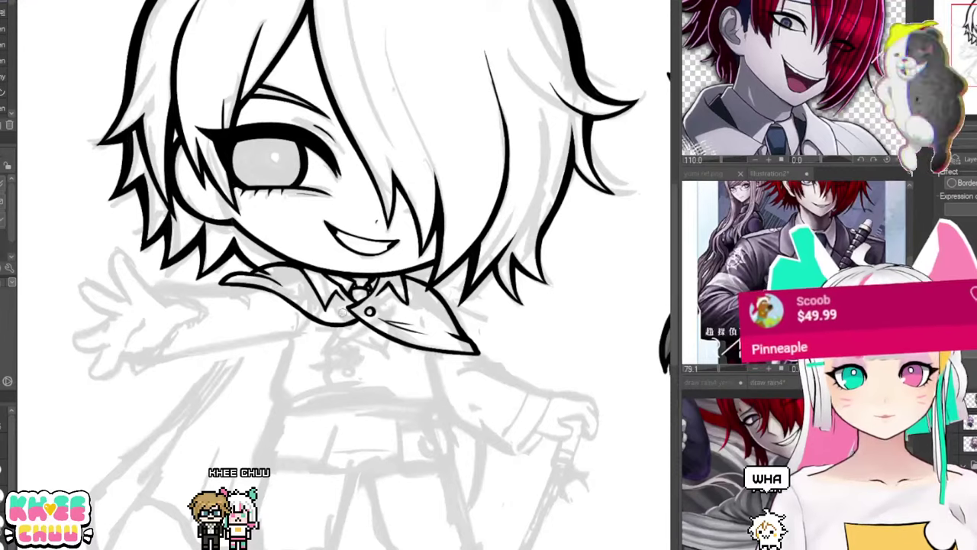
{"action": "left_click_drag", "start_coordinate": [566, 392], "coordinate": [603, 406]}
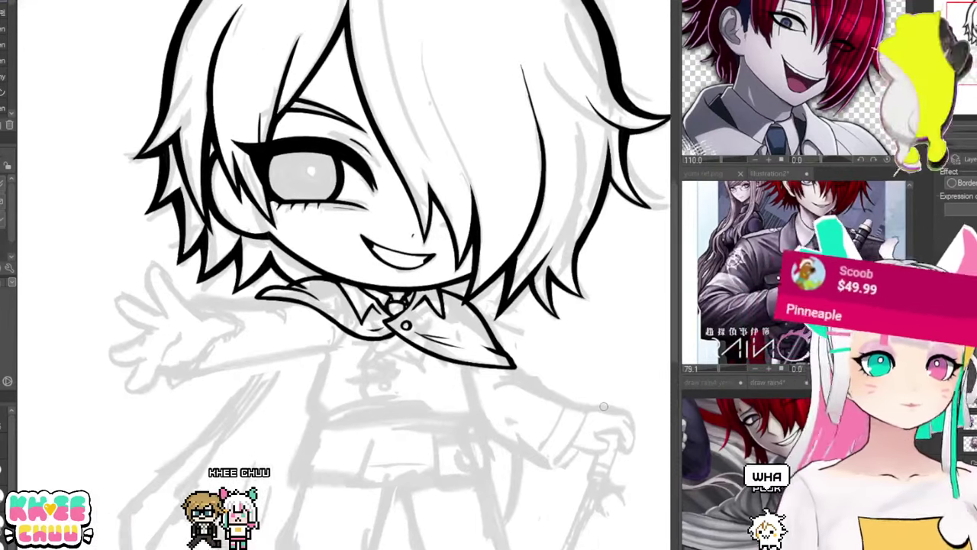
{"action": "scroll", "coordinate": [614, 390], "scroll_direction": "down", "scroll_amount": 2}
{"action": "left_click_drag", "start_coordinate": [594, 457], "coordinate": [549, 422]}
{"action": "scroll", "coordinate": [424, 341], "scroll_direction": "up", "scroll_amount": 1}
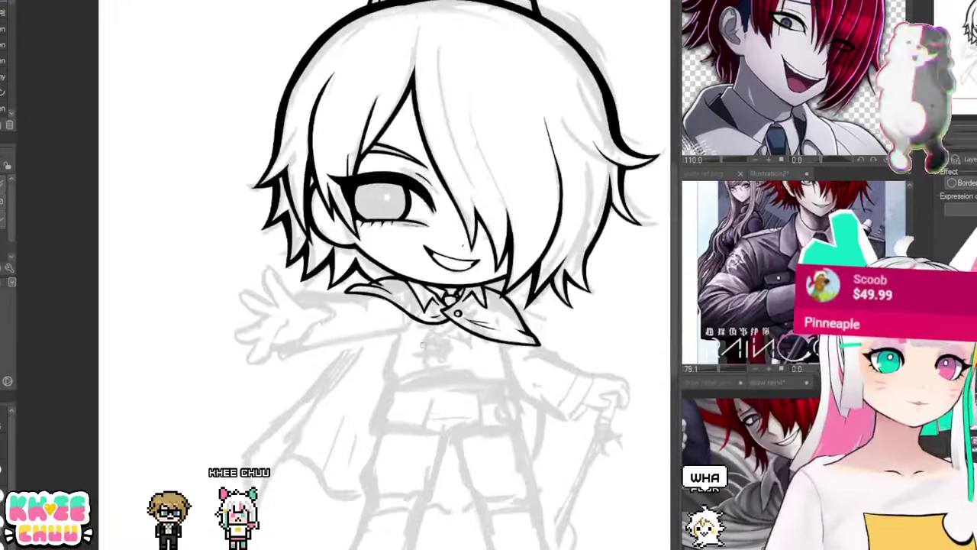
{"action": "left_click_drag", "start_coordinate": [423, 345], "coordinate": [370, 343]}
{"action": "key", "text": "ctrl+z"}
{"action": "key", "text": "ctrl+z"}
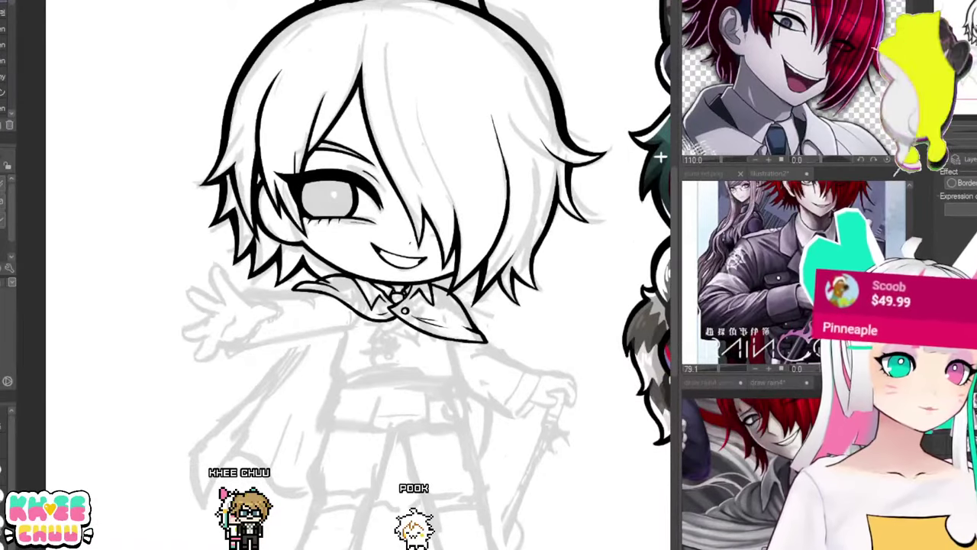
{"action": "scroll", "coordinate": [543, 385], "scroll_direction": "up", "scroll_amount": 1}
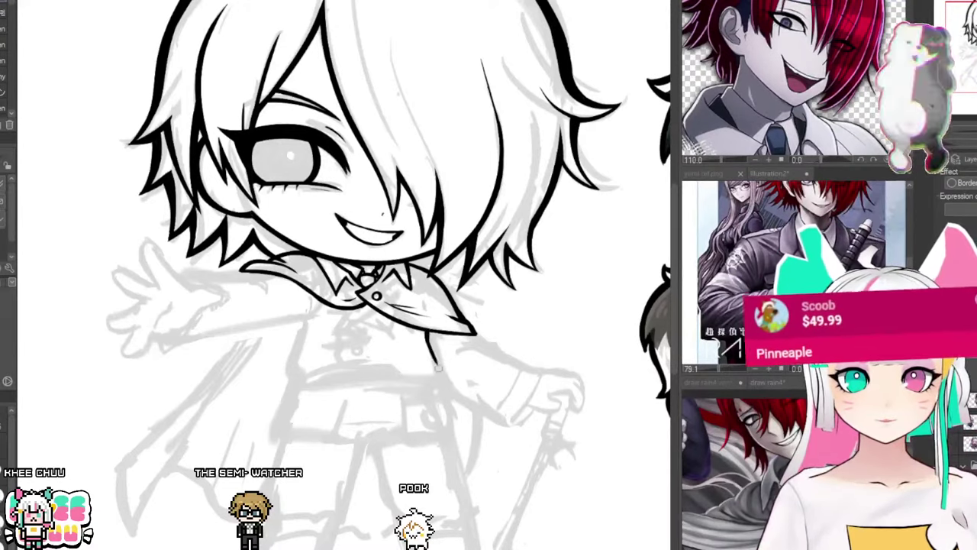
{"action": "left_click_drag", "start_coordinate": [436, 373], "coordinate": [434, 380]}
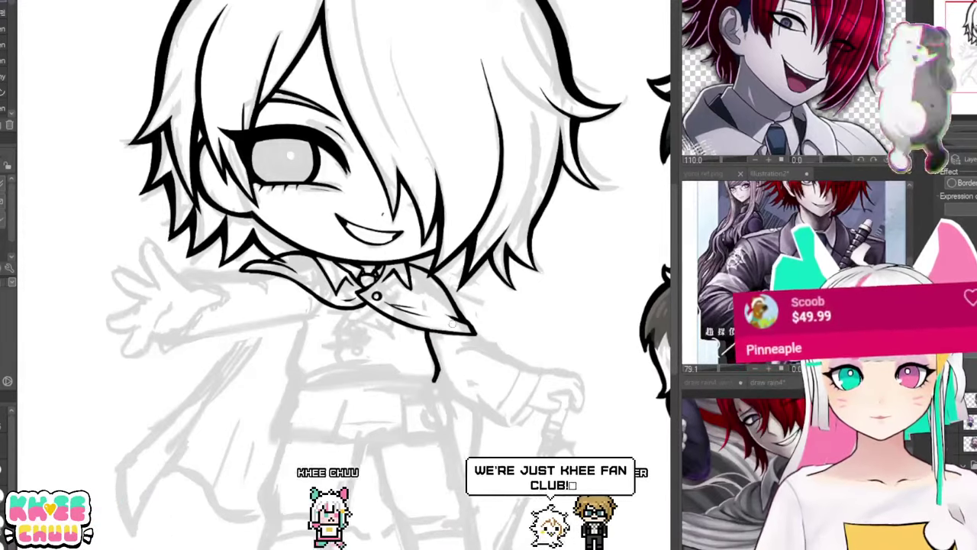
{"action": "mouse_move", "coordinate": [296, 350]}
{"action": "left_mouse_down"}
{"action": "mouse_move", "coordinate": [305, 324]}
{"action": "mouse_move", "coordinate": [290, 365]}
{"action": "left_mouse_up"}
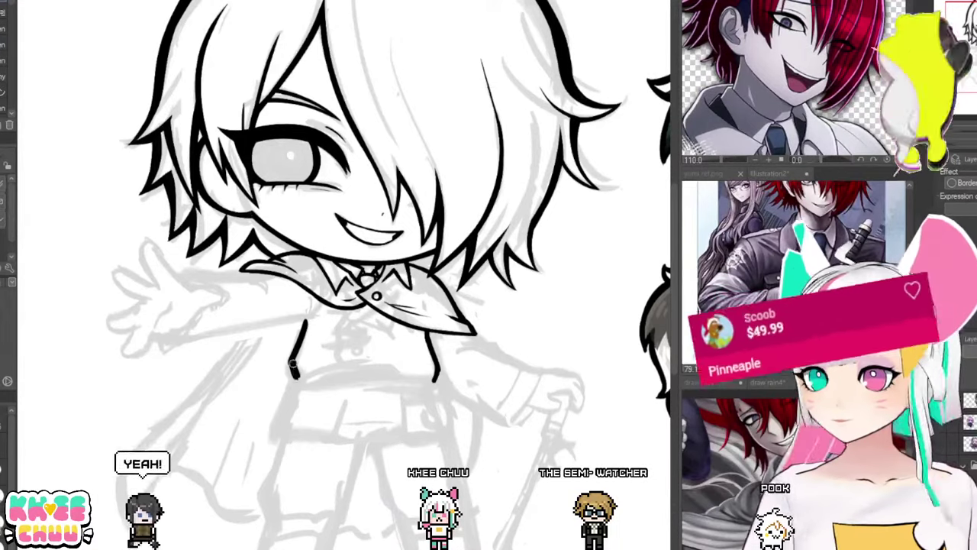
{"action": "scroll", "coordinate": [297, 378], "scroll_direction": "down", "scroll_amount": 1}
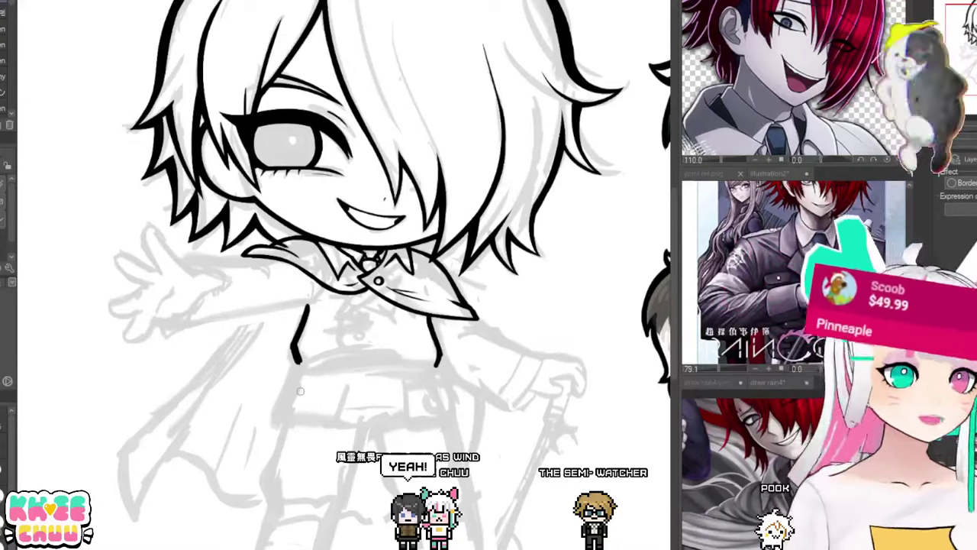
Step: Ink a curved double-lined waistband across the torso and the slanted jacket edge below it on the outstretched-arm side
{"action": "left_click_drag", "start_coordinate": [816, 301], "coordinate": [823, 250]}
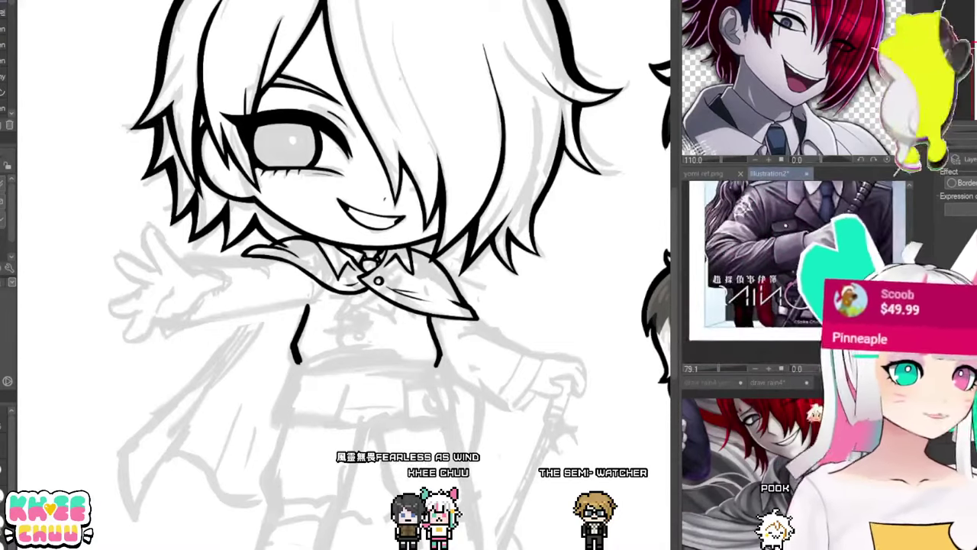
{"action": "mouse_move", "coordinate": [764, 122]}
{"action": "left_mouse_down"}
{"action": "mouse_move", "coordinate": [787, 66]}
{"action": "mouse_move", "coordinate": [780, 112]}
{"action": "left_mouse_up"}
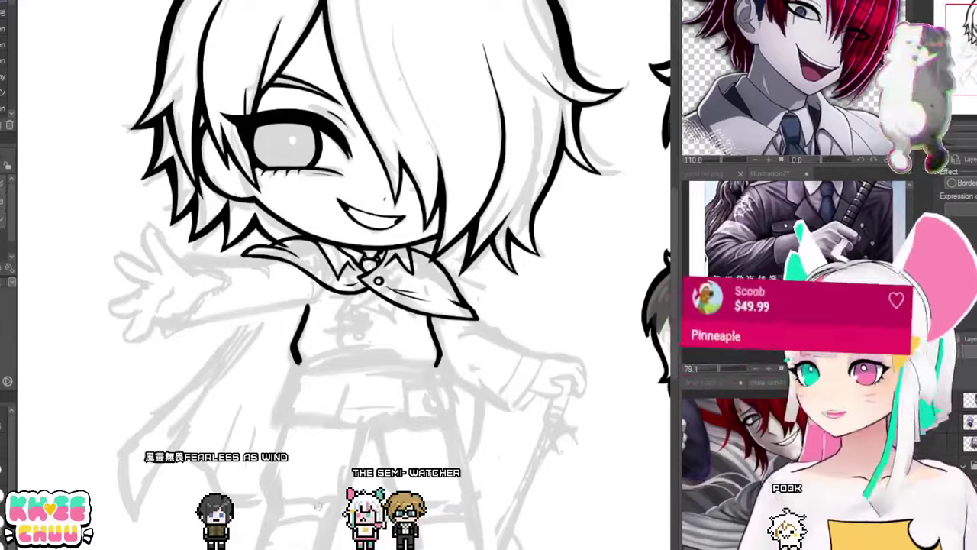
{"action": "left_click_drag", "start_coordinate": [344, 153], "coordinate": [466, 273]}
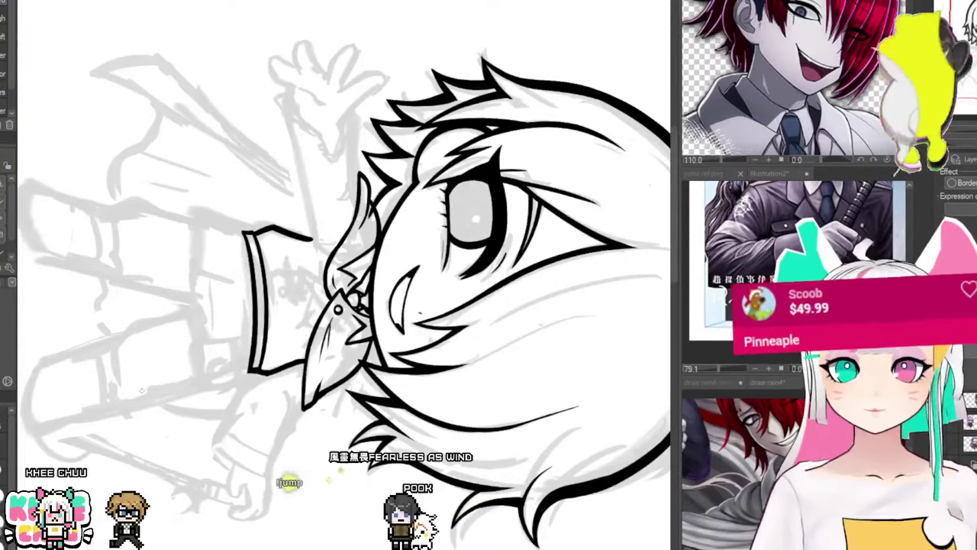
{"action": "key", "text": "ctrl+at"}
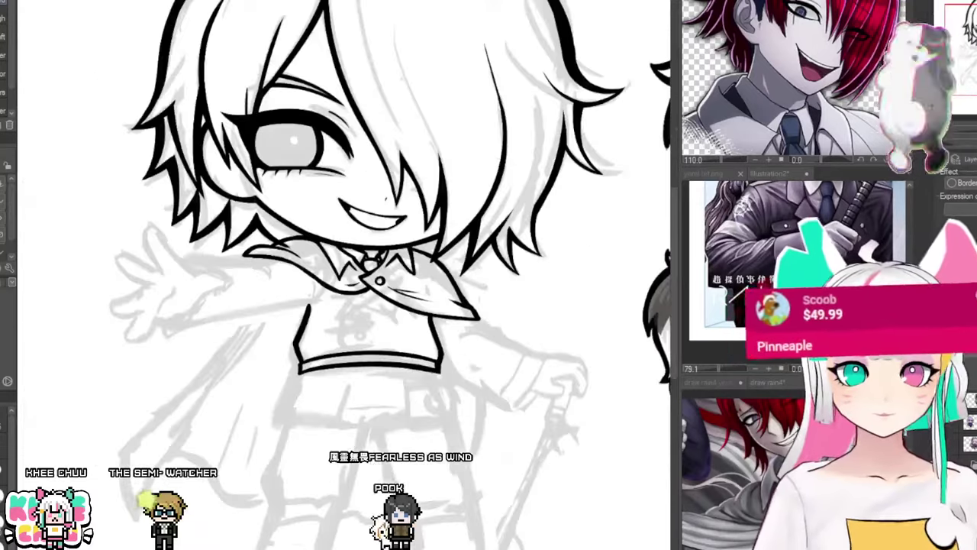
{"action": "left_click_drag", "start_coordinate": [441, 442], "coordinate": [453, 420]}
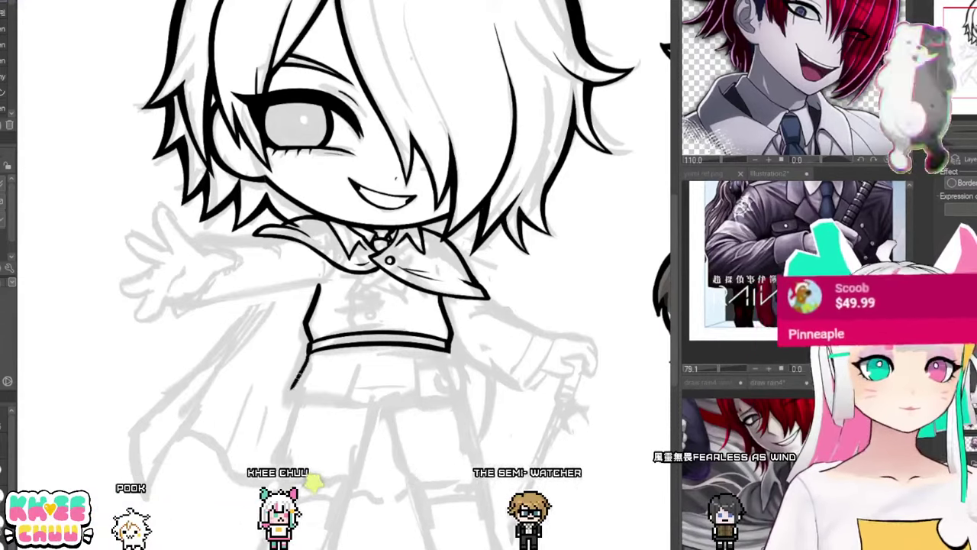
{"action": "left_click_drag", "start_coordinate": [308, 351], "coordinate": [290, 391]}
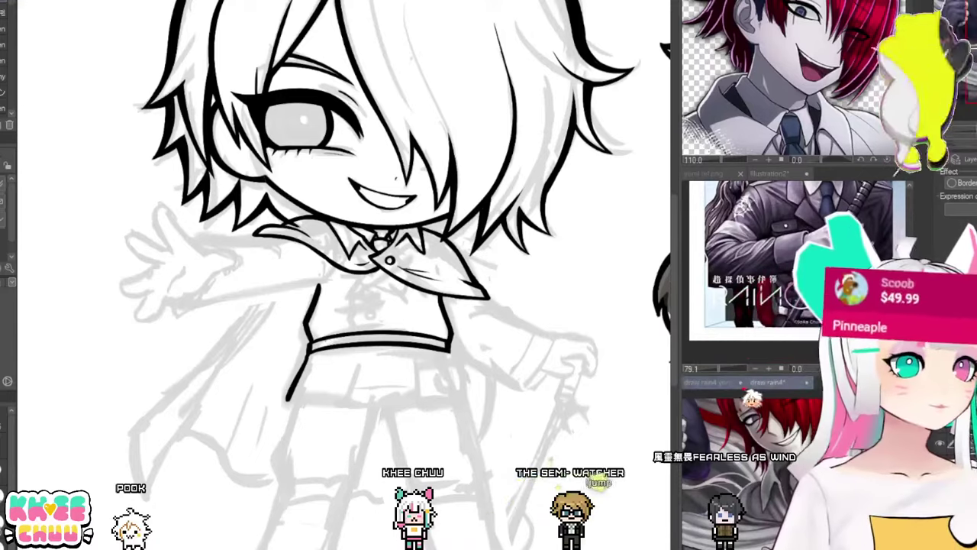
Step: Examine the belt and lower uniform in yomi ref.png and in the additional illustration of the navy-uniformed pair
{"action": "left_click", "coordinate": [723, 176]}
{"action": "left_click_drag", "start_coordinate": [800, 305], "coordinate": [825, 194]}
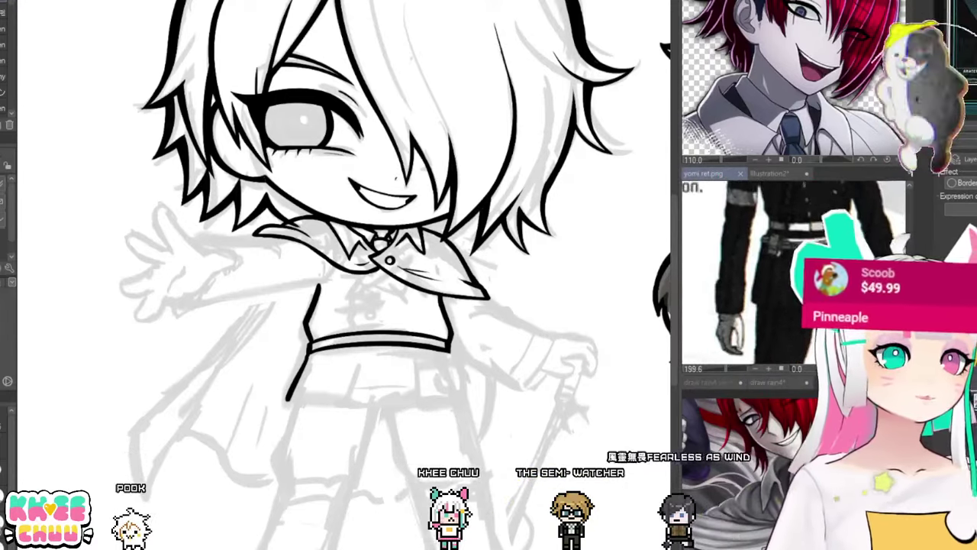
{"action": "scroll", "coordinate": [790, 325], "scroll_direction": "up", "scroll_amount": 2}
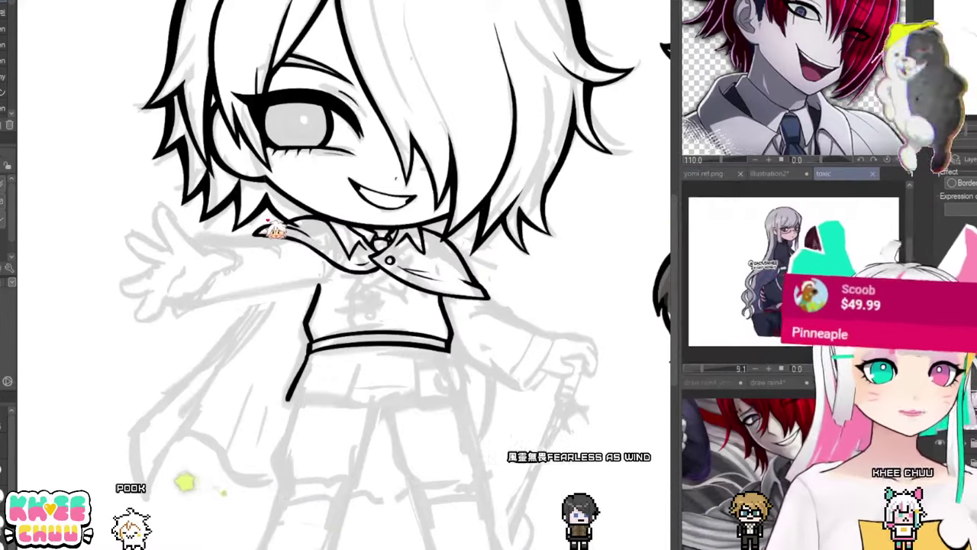
{"action": "scroll", "coordinate": [808, 276], "scroll_direction": "up", "scroll_amount": 3}
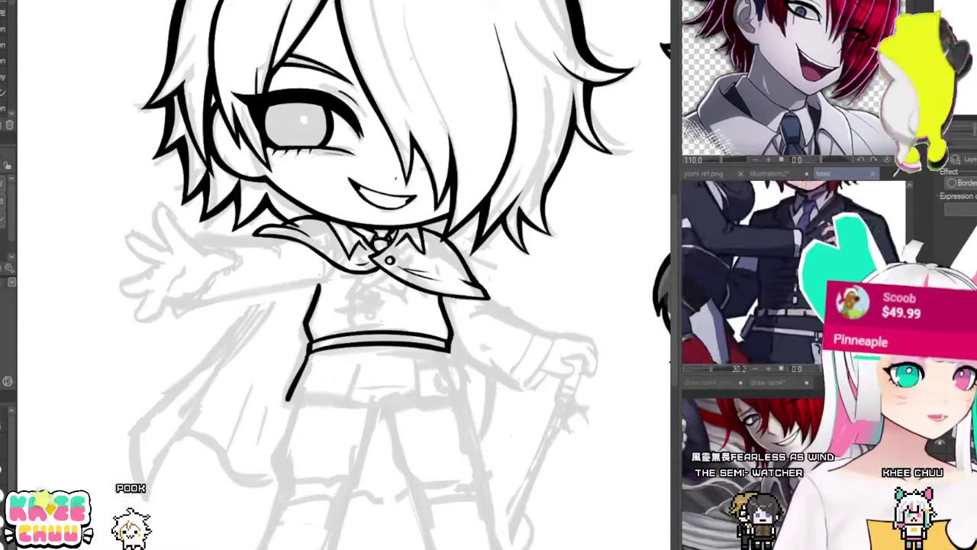
Step: Place Illustration2 in the upper reference pane, frame its belt area, and ink further curved belt lines under the waistband
{"action": "left_click", "coordinate": [786, 174]}
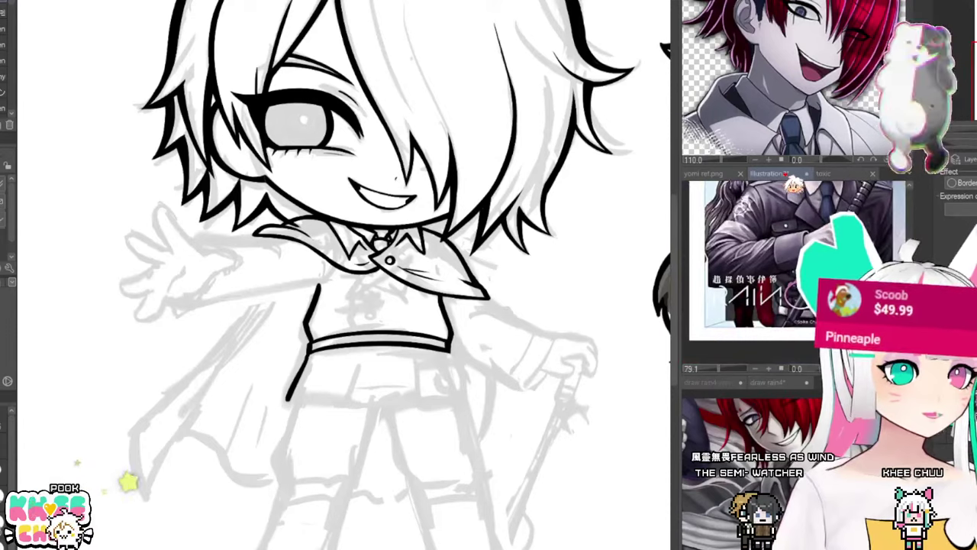
{"action": "left_click_drag", "start_coordinate": [786, 174], "coordinate": [786, 7]}
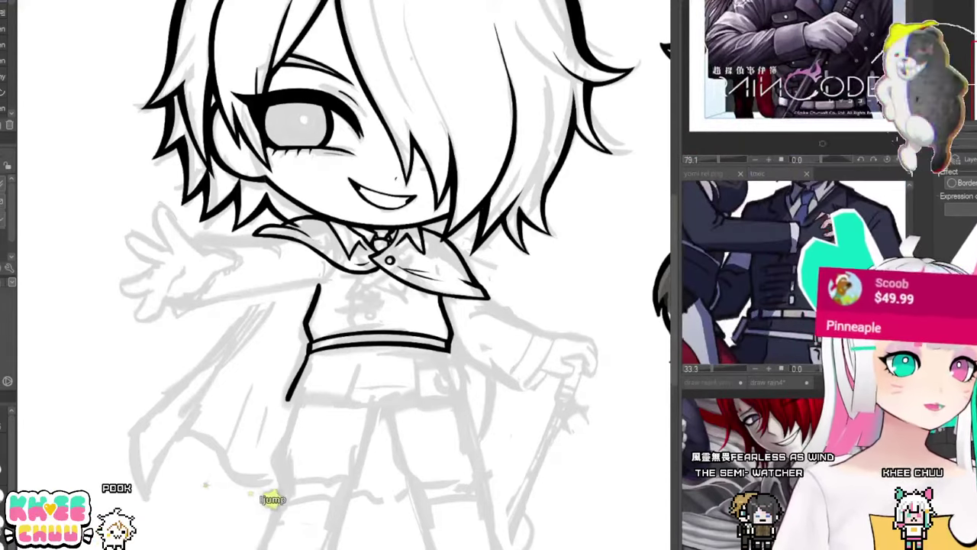
{"action": "scroll", "coordinate": [787, 77], "scroll_direction": "up", "scroll_amount": 4}
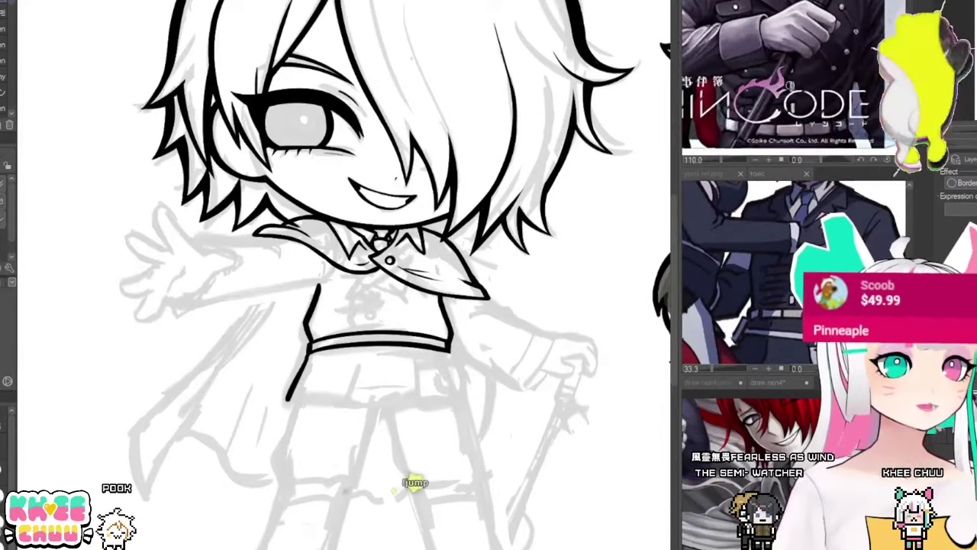
{"action": "mouse_move", "coordinate": [842, 92]}
{"action": "left_mouse_down"}
{"action": "mouse_move", "coordinate": [841, 77]}
{"action": "mouse_move", "coordinate": [856, 121]}
{"action": "mouse_move", "coordinate": [859, 97]}
{"action": "left_mouse_up"}
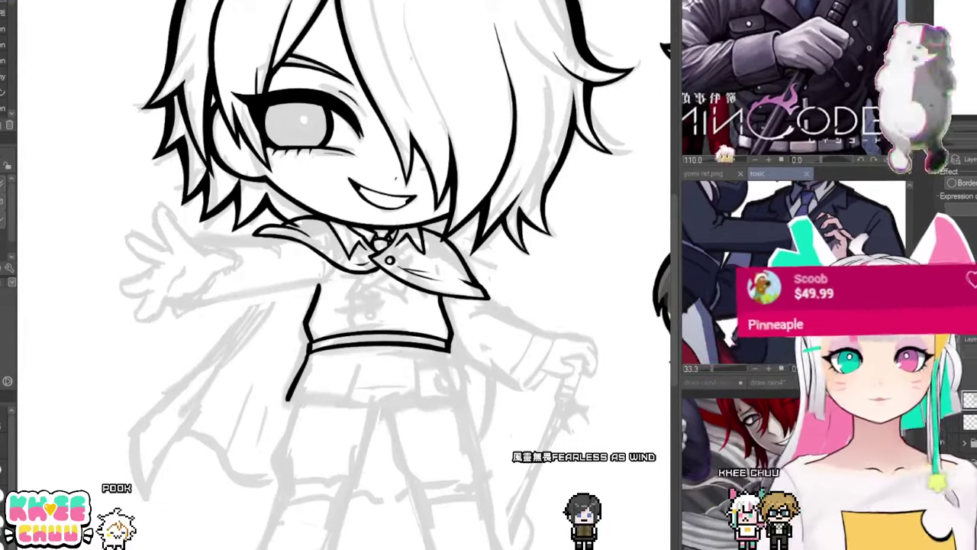
{"action": "mouse_move", "coordinate": [858, 98]}
{"action": "left_mouse_down"}
{"action": "mouse_move", "coordinate": [858, 77]}
{"action": "mouse_move", "coordinate": [866, 114]}
{"action": "mouse_move", "coordinate": [866, 92]}
{"action": "left_mouse_up"}
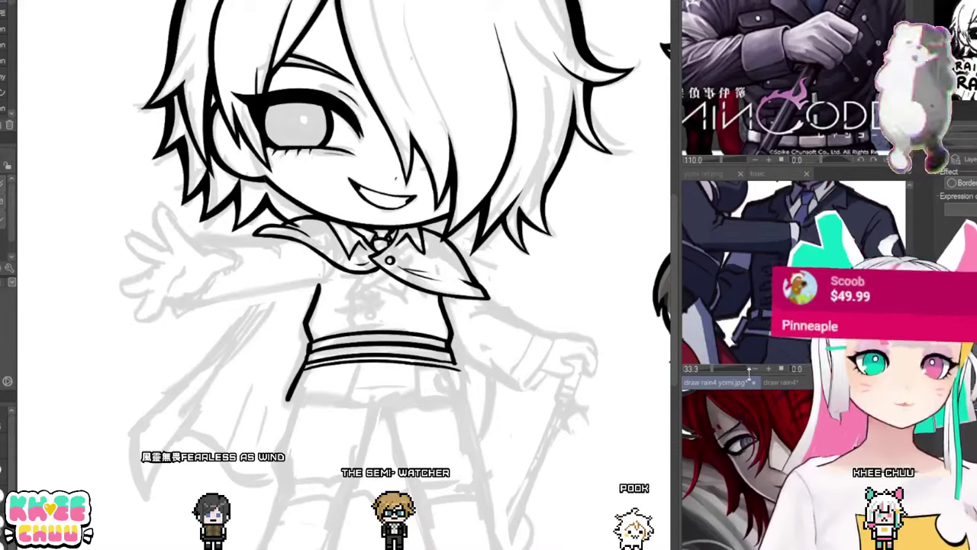
Step: Frame the belt in the Yomi-Martina reference, then ink a small boxy pouch at the outstretched-arm end and two loops at the other
{"action": "left_click", "coordinate": [777, 382]}
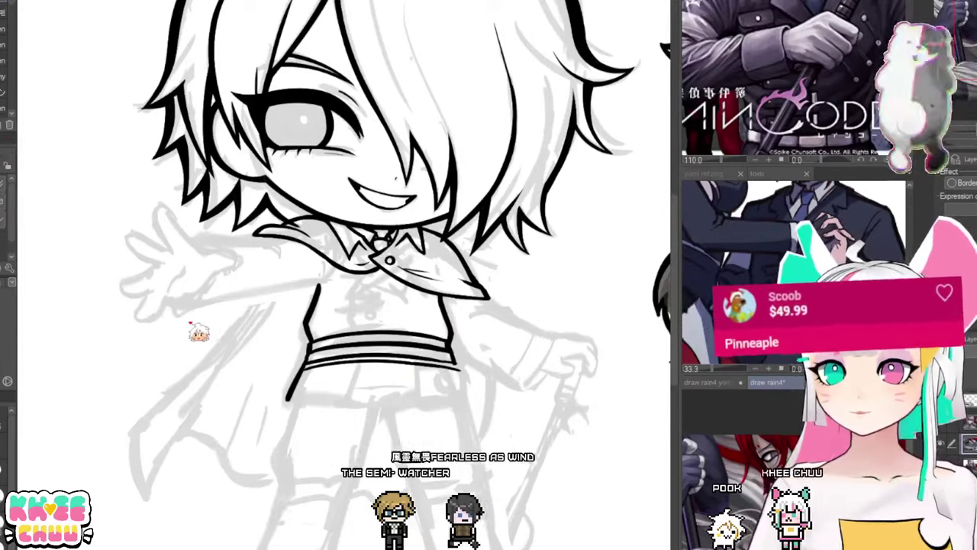
{"action": "key", "text": "ctrl+Tab"}
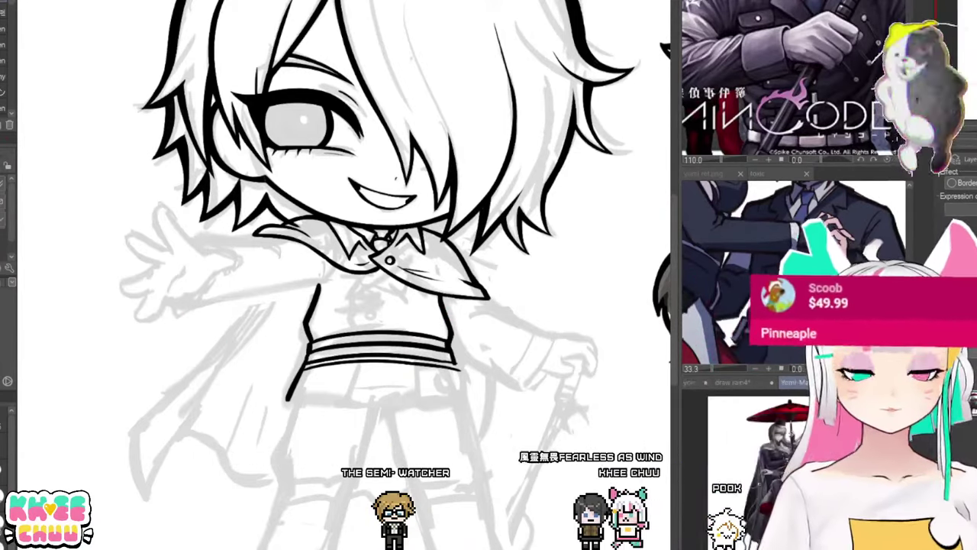
{"action": "scroll", "coordinate": [760, 484], "scroll_direction": "up", "scroll_amount": 4}
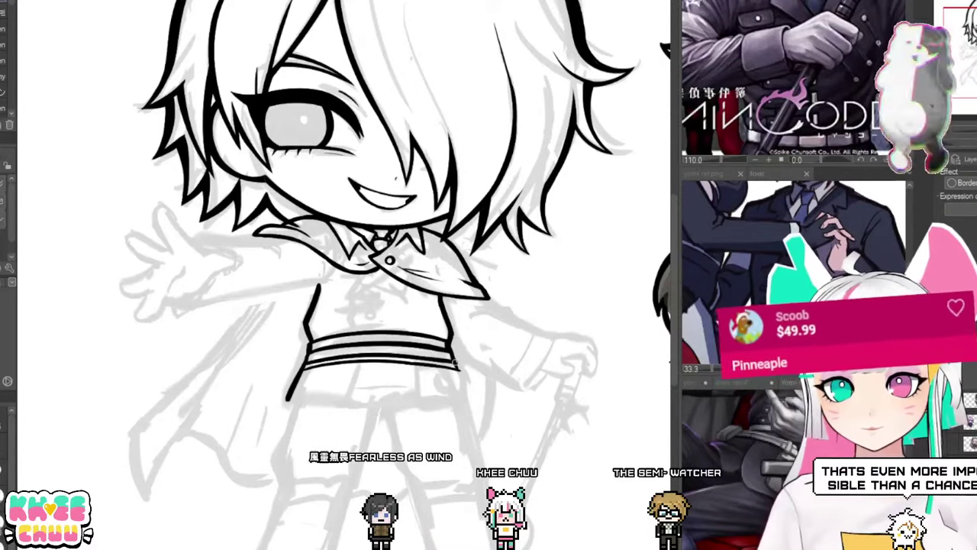
{"action": "left_click_drag", "start_coordinate": [395, 349], "coordinate": [422, 353]}
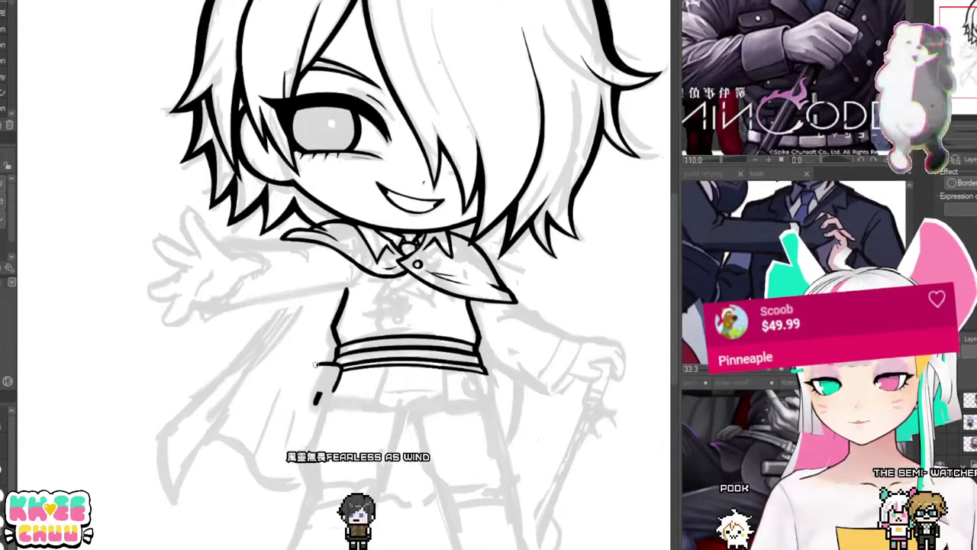
{"action": "left_click_drag", "start_coordinate": [339, 366], "coordinate": [312, 391]}
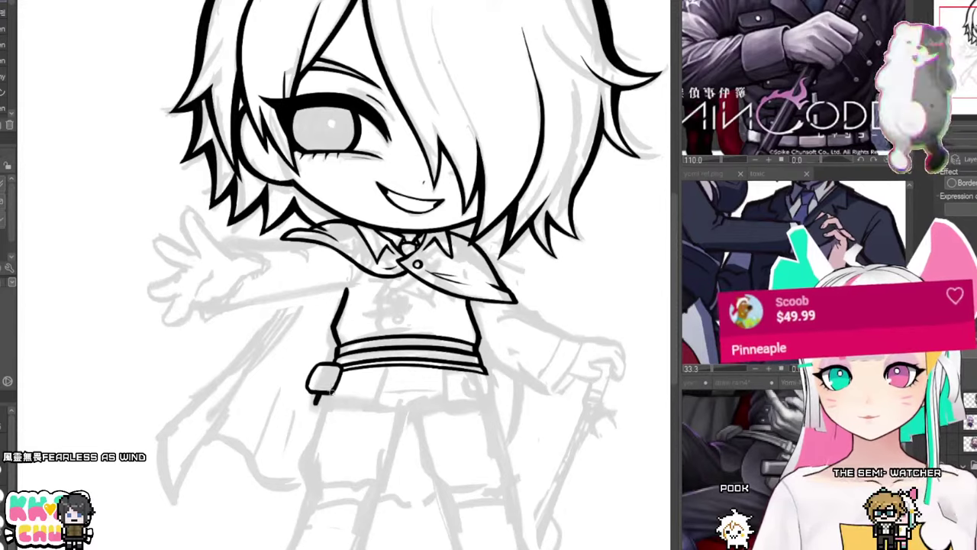
{"action": "left_click_drag", "start_coordinate": [333, 369], "coordinate": [344, 368]}
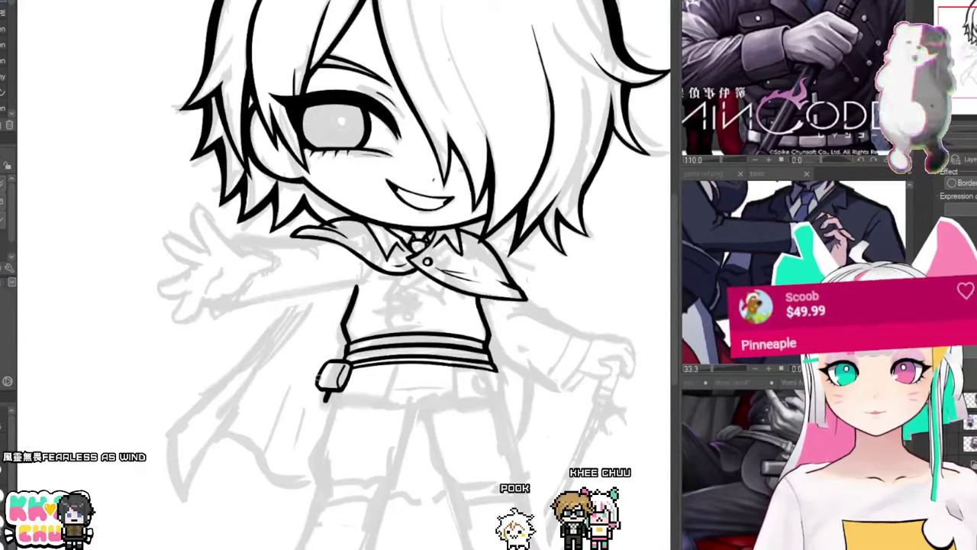
{"action": "left_click_drag", "start_coordinate": [338, 381], "coordinate": [329, 383]}
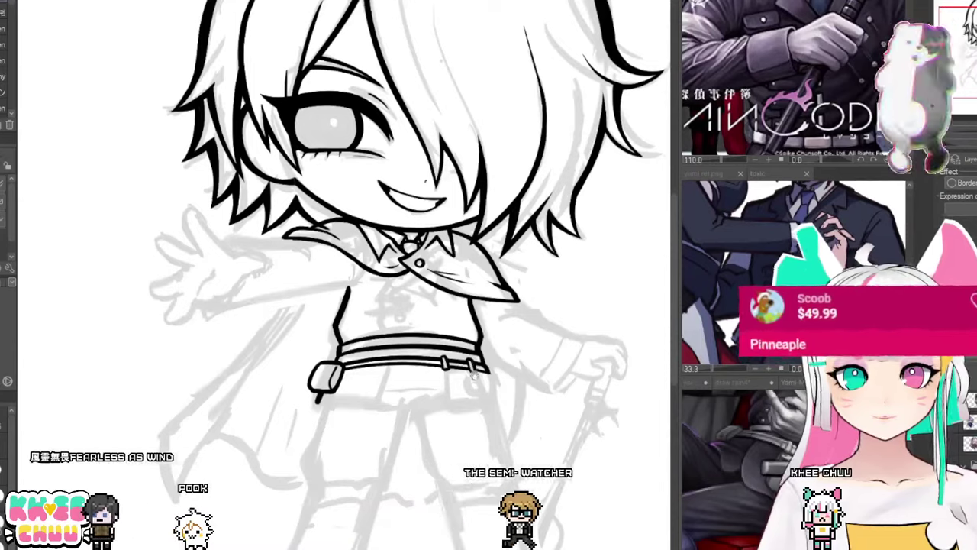
Step: Check the belt in the navy-uniform and yomi ref.png references, and ink a larger rectangular pouch hanging from the two belt loops
{"action": "left_click_drag", "start_coordinate": [382, 486], "coordinate": [377, 476]}
{"action": "left_click_drag", "start_coordinate": [821, 313], "coordinate": [834, 273]}
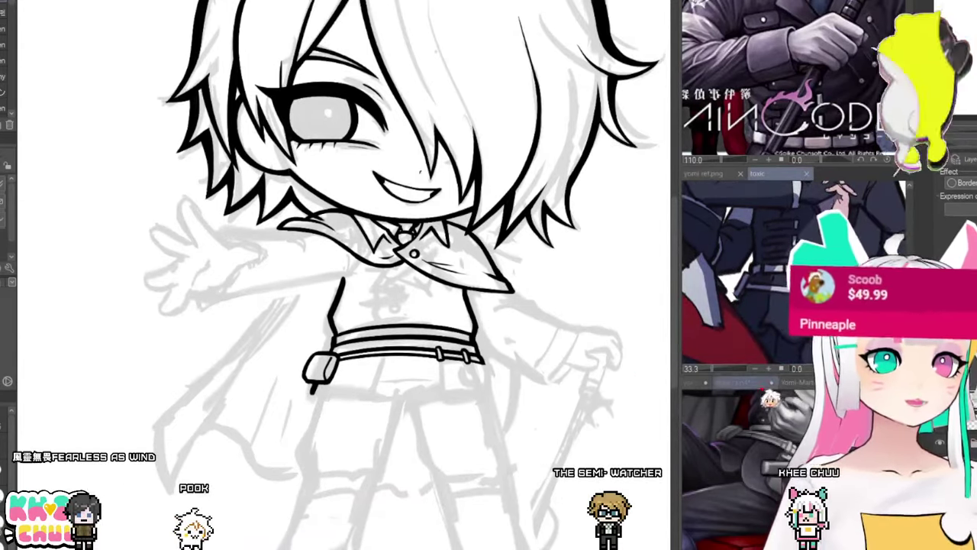
{"action": "left_click", "coordinate": [726, 174]}
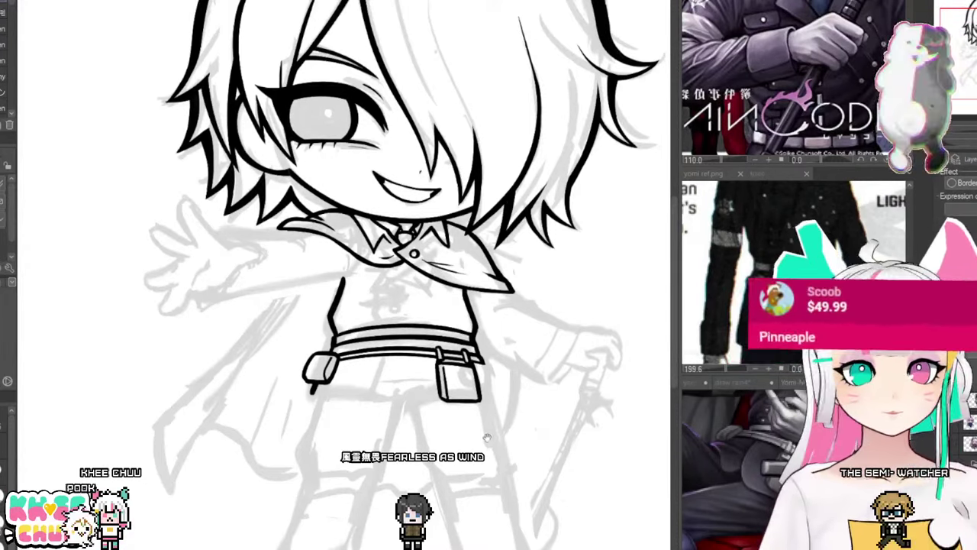
{"action": "left_click_drag", "start_coordinate": [486, 436], "coordinate": [488, 436]}
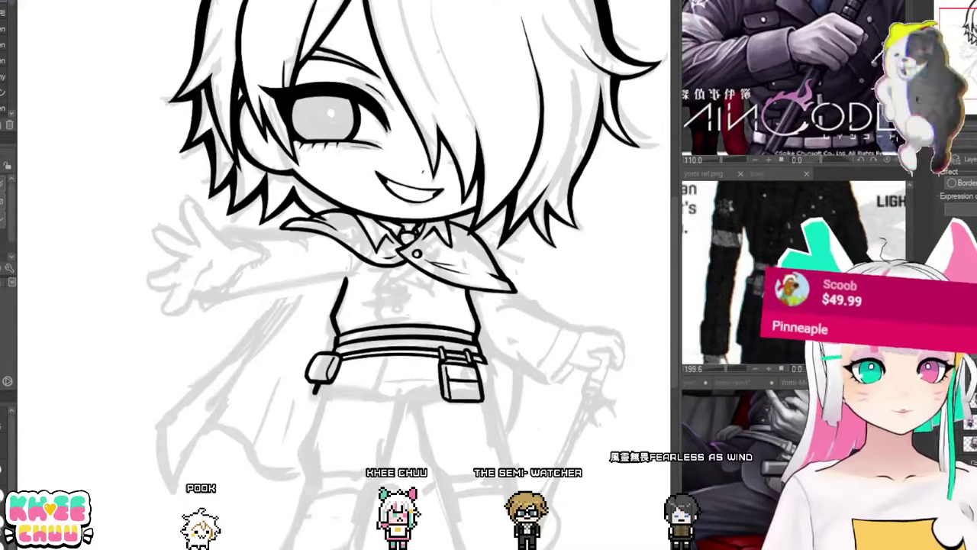
Step: Frame the belt-and-pouch drawing in yomi ref.png, then ink the small pouch's flap line, a lower belt line and the large pouch's emblem
{"action": "left_click", "coordinate": [709, 173]}
{"action": "scroll", "coordinate": [814, 270], "scroll_direction": "down", "scroll_amount": 5}
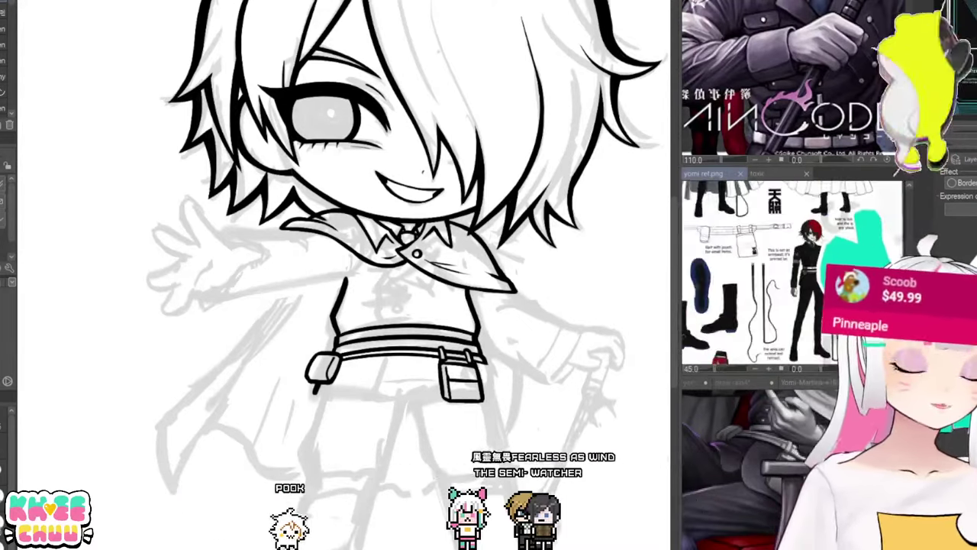
{"action": "scroll", "coordinate": [739, 251], "scroll_direction": "up", "scroll_amount": 5}
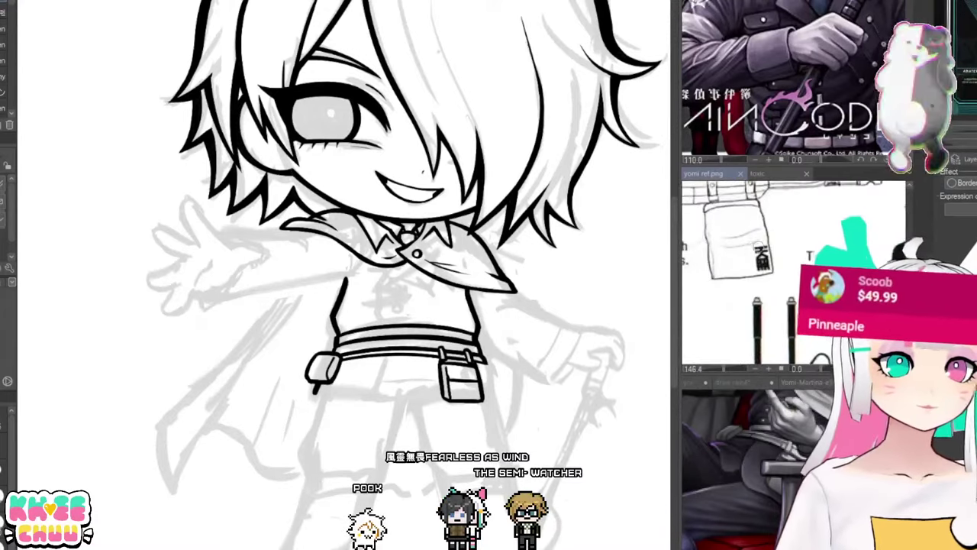
{"action": "left_click_drag", "start_coordinate": [758, 246], "coordinate": [871, 283]}
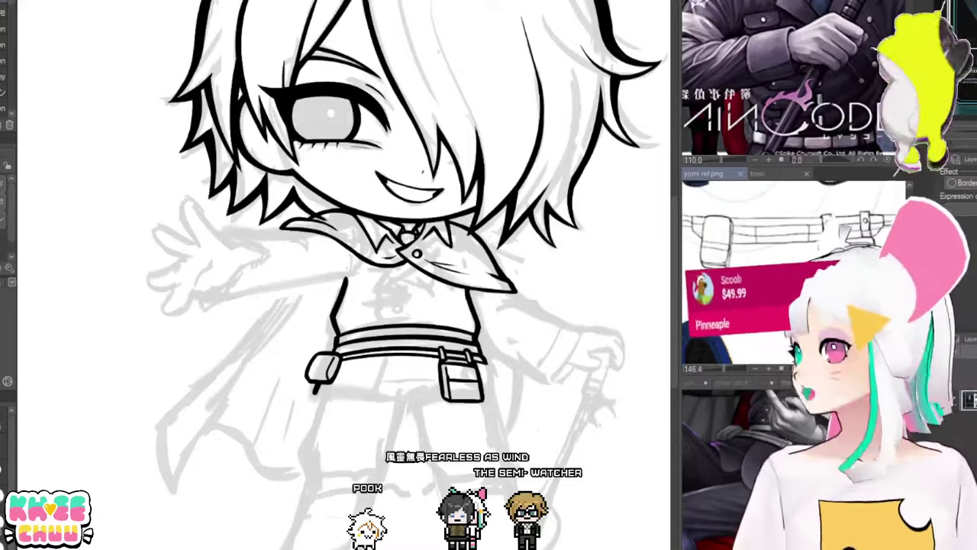
{"action": "scroll", "coordinate": [768, 271], "scroll_direction": "down", "scroll_amount": 2}
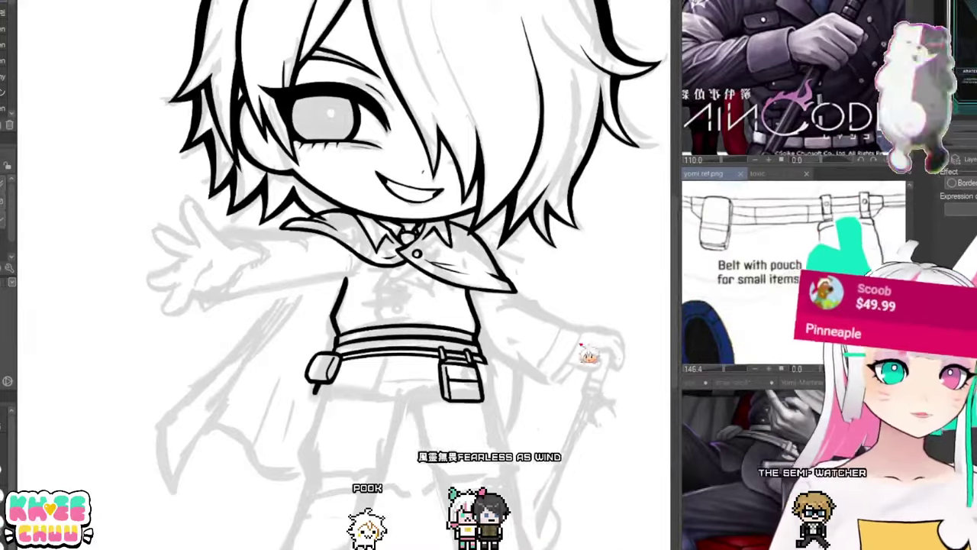
{"action": "scroll", "coordinate": [535, 374], "scroll_direction": "up", "scroll_amount": 3}
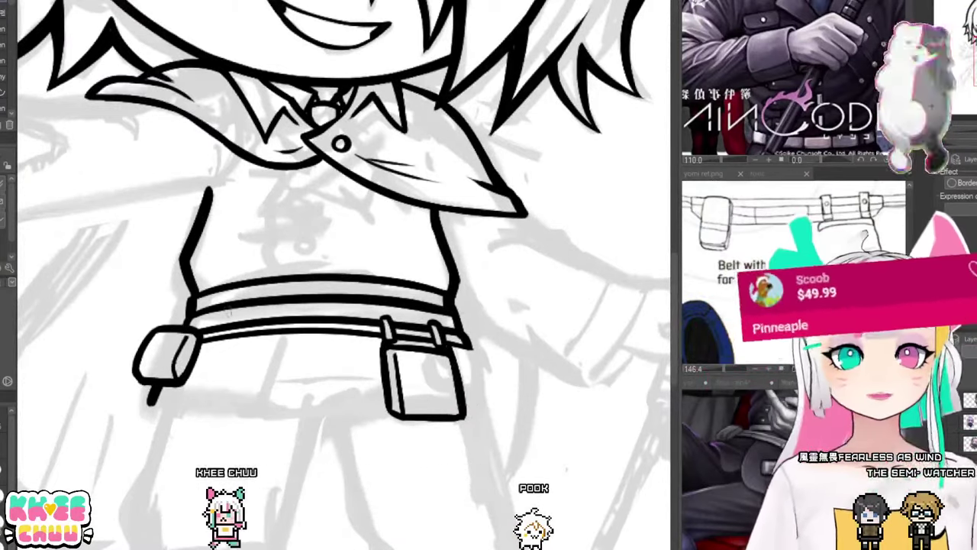
{"action": "left_click_drag", "start_coordinate": [144, 357], "coordinate": [178, 349]}
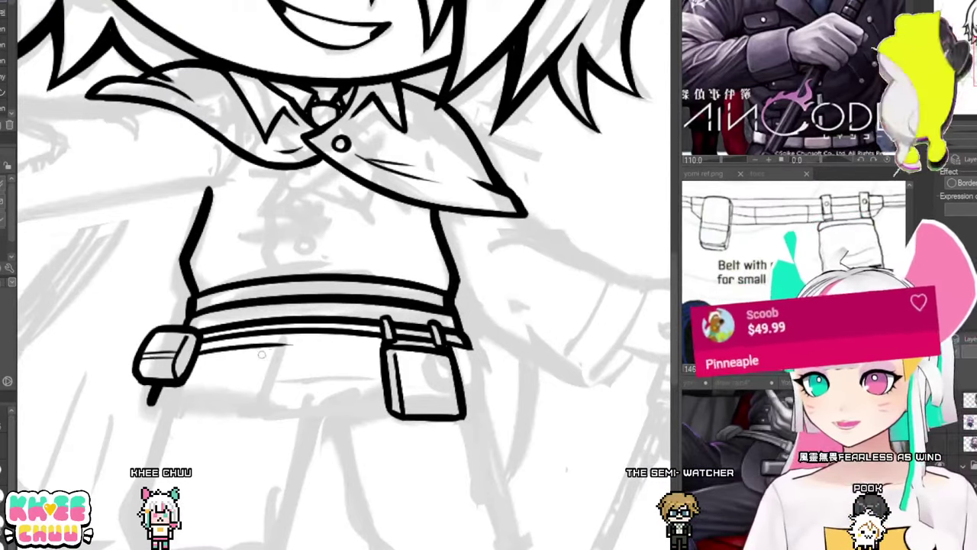
{"action": "left_click_drag", "start_coordinate": [298, 344], "coordinate": [348, 344]}
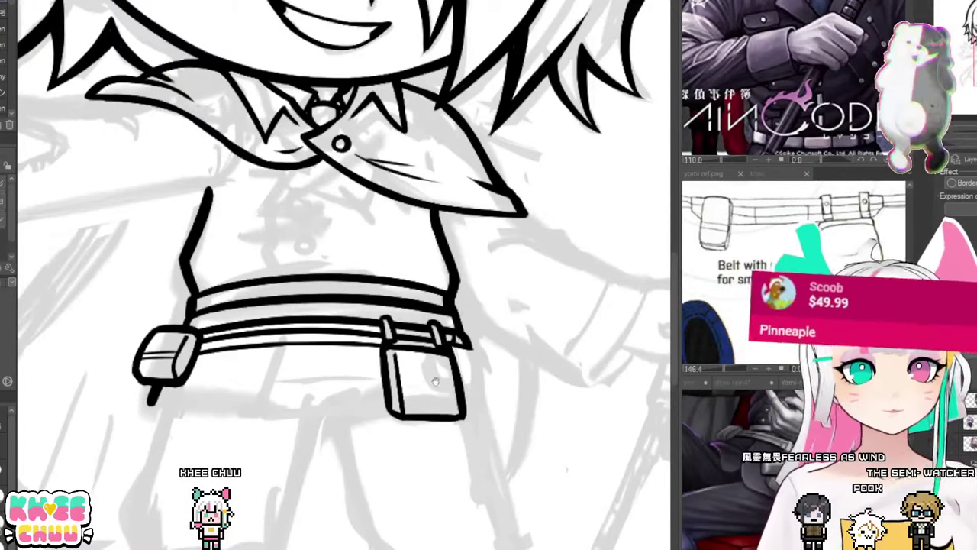
{"action": "left_click_drag", "start_coordinate": [435, 381], "coordinate": [434, 362]}
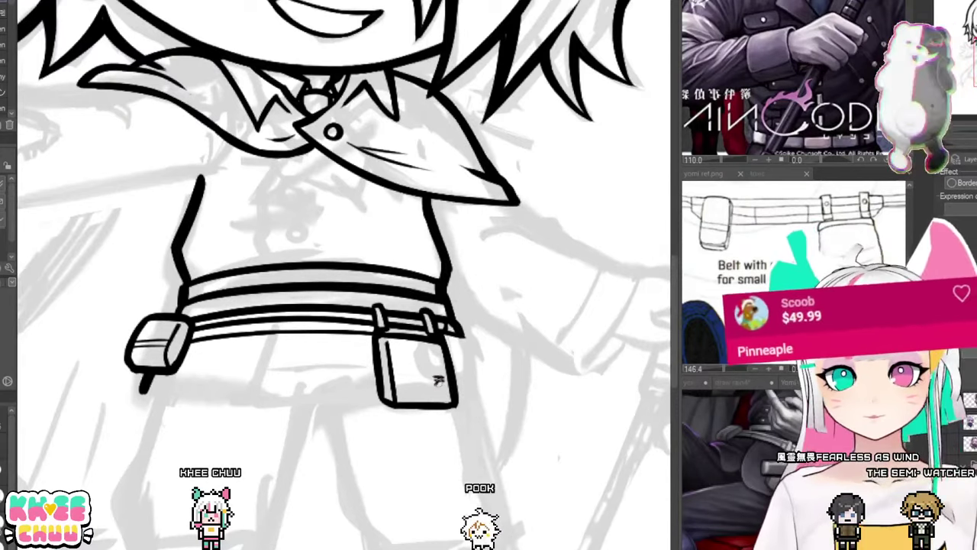
Step: Ink the emblem on the right belt pouch, checking its shape against a close-up of the pouch in the reference
{"action": "left_click_drag", "start_coordinate": [439, 381], "coordinate": [432, 371]}
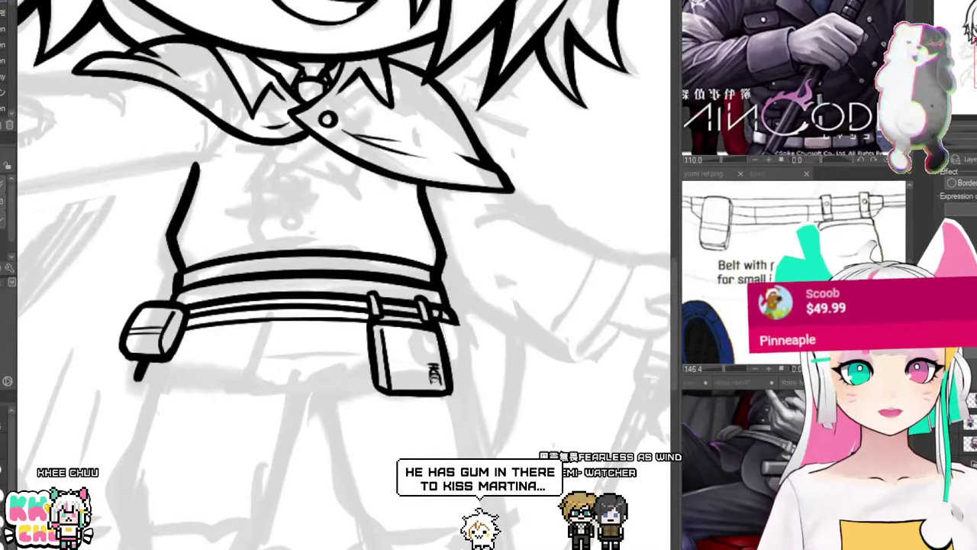
{"action": "left_click_drag", "start_coordinate": [864, 239], "coordinate": [803, 217]}
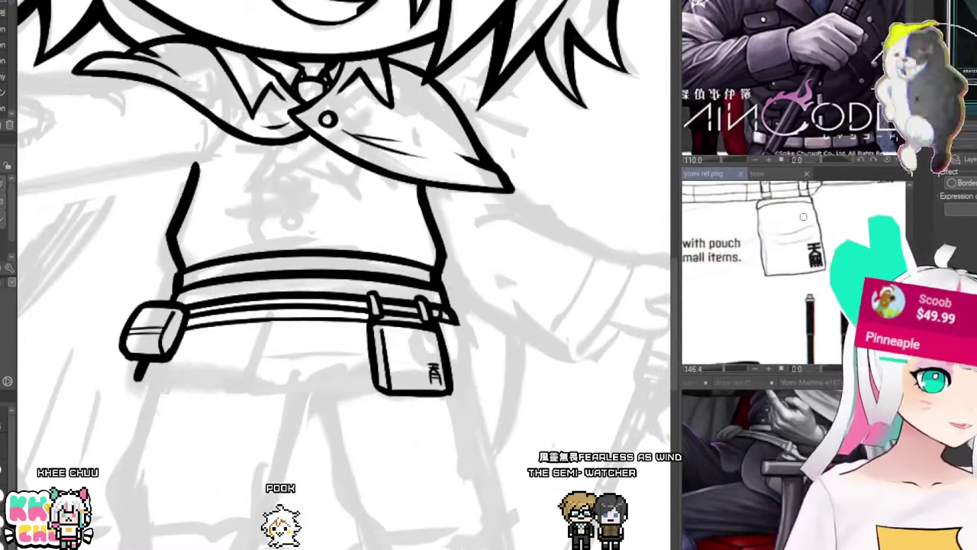
{"action": "scroll", "coordinate": [803, 217], "scroll_direction": "up", "scroll_amount": 5}
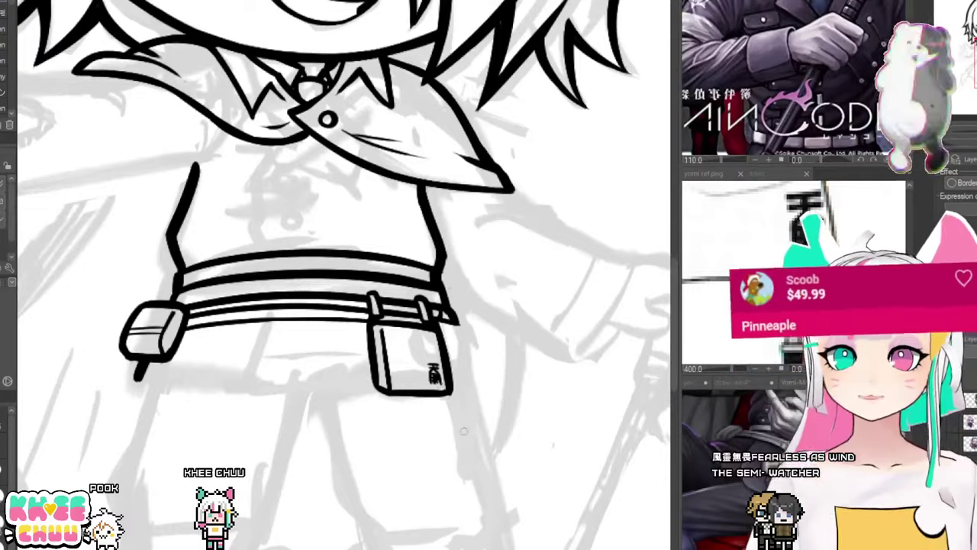
Step: Ink the jacket's side line continuing below the belt on the outer side of the right pouch
{"action": "scroll", "coordinate": [464, 431], "scroll_direction": "down", "scroll_amount": 3}
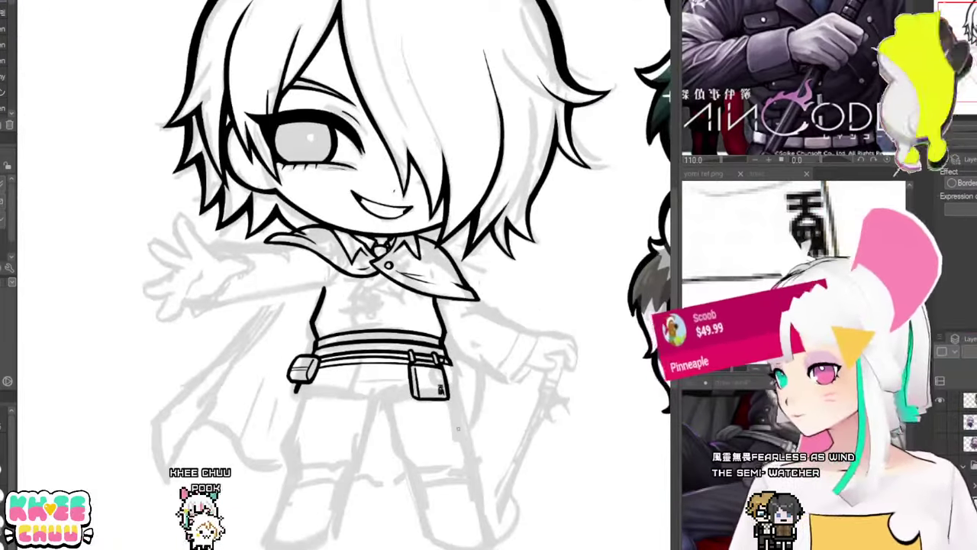
{"action": "scroll", "coordinate": [459, 428], "scroll_direction": "down", "scroll_amount": 2}
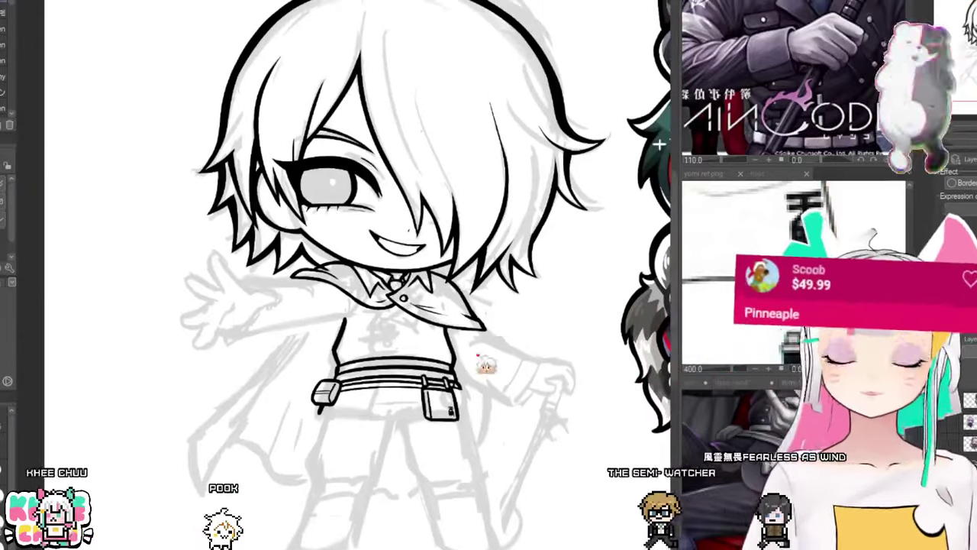
{"action": "scroll", "coordinate": [447, 307], "scroll_direction": "down", "scroll_amount": 4}
{"action": "scroll", "coordinate": [446, 307], "scroll_direction": "up", "scroll_amount": 3}
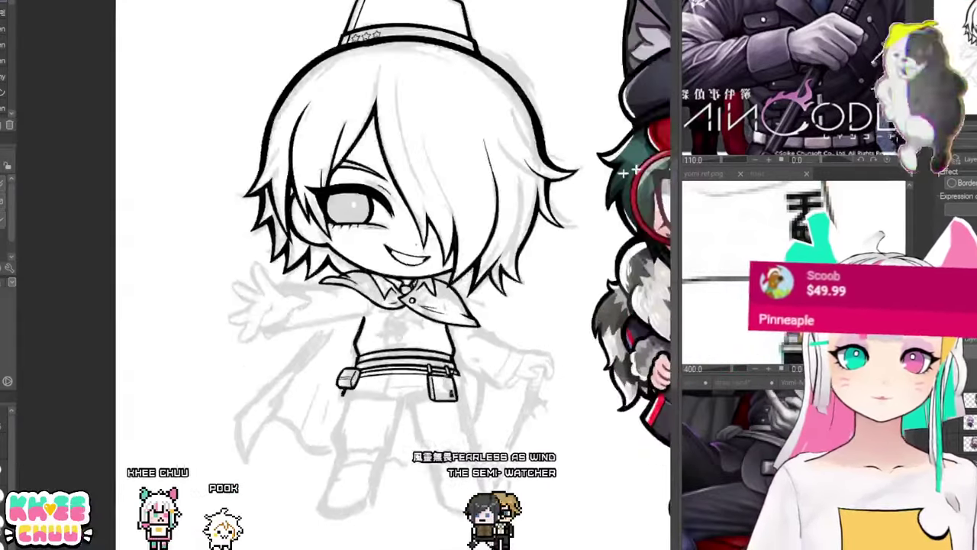
{"action": "scroll", "coordinate": [624, 172], "scroll_direction": "up", "scroll_amount": 3}
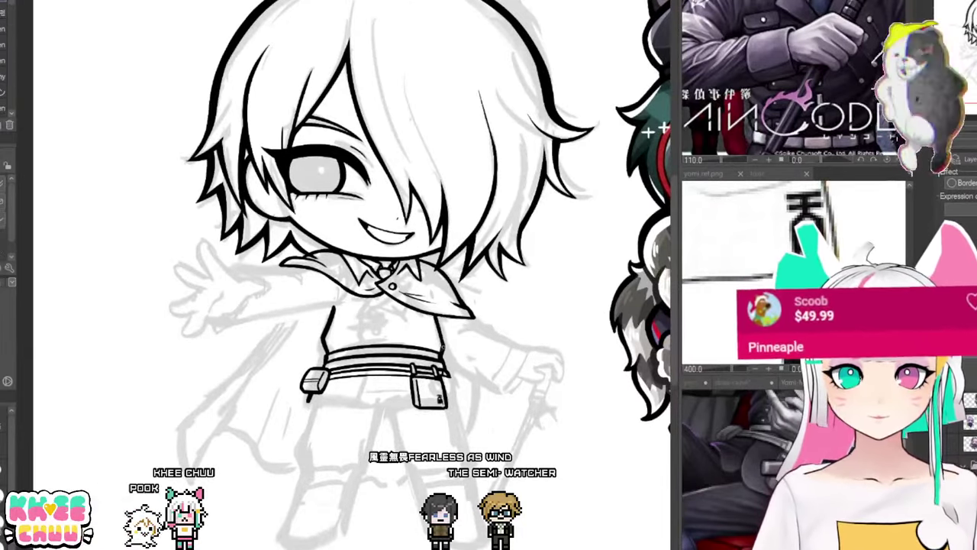
{"action": "left_click_drag", "start_coordinate": [443, 347], "coordinate": [440, 338]}
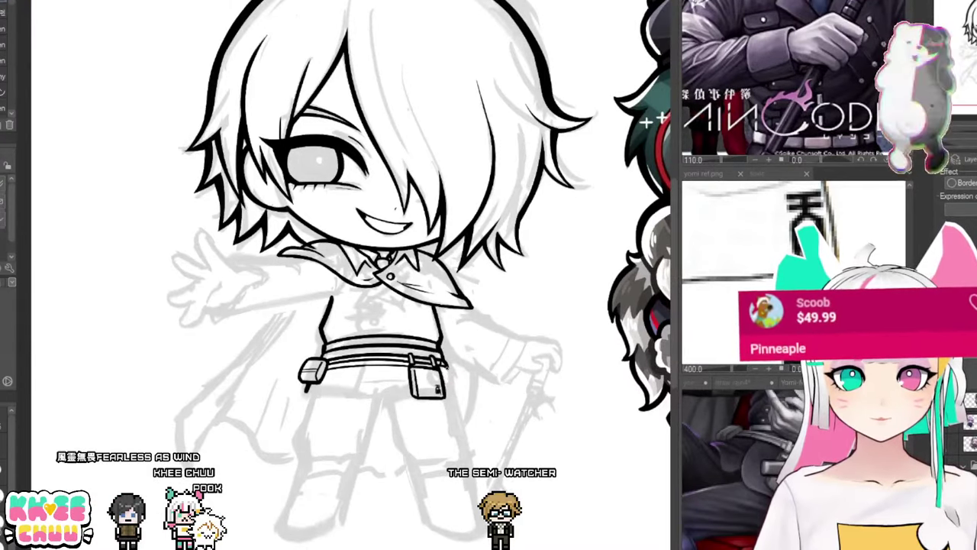
{"action": "left_click_drag", "start_coordinate": [446, 367], "coordinate": [454, 385]}
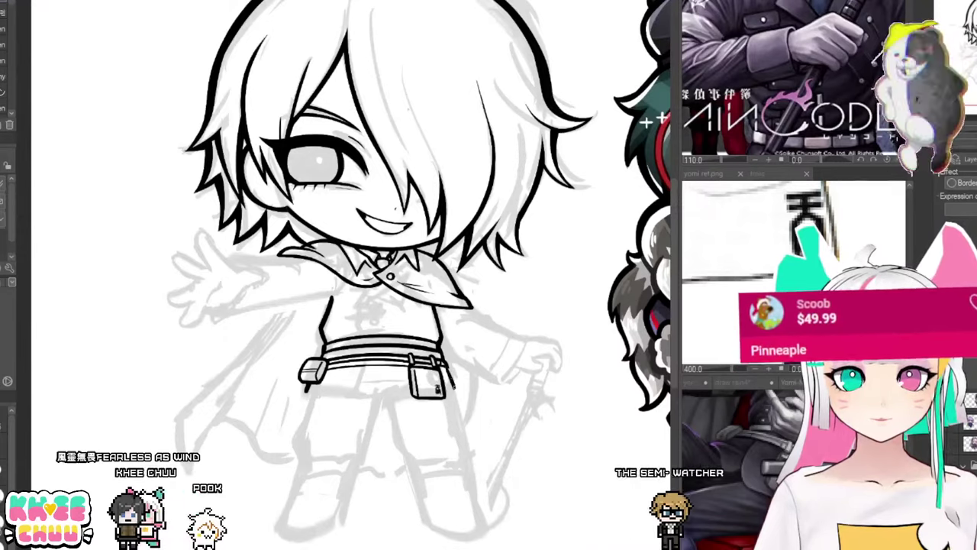
Step: Bring the light clothing outfit into view in the reference and ink the small slanted bars on the chest below the cape collar
{"action": "scroll", "coordinate": [354, 275], "scroll_direction": "down", "scroll_amount": 2}
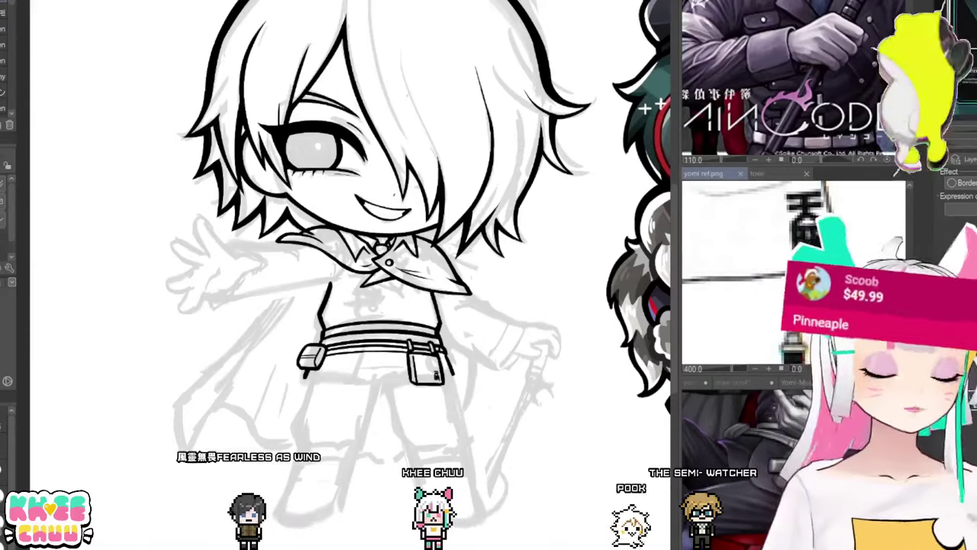
{"action": "scroll", "coordinate": [821, 261], "scroll_direction": "down", "scroll_amount": 4}
{"action": "mouse_move", "coordinate": [694, 331]}
{"action": "left_mouse_down"}
{"action": "mouse_move", "coordinate": [771, 229]}
{"action": "mouse_move", "coordinate": [749, 364]}
{"action": "left_mouse_up"}
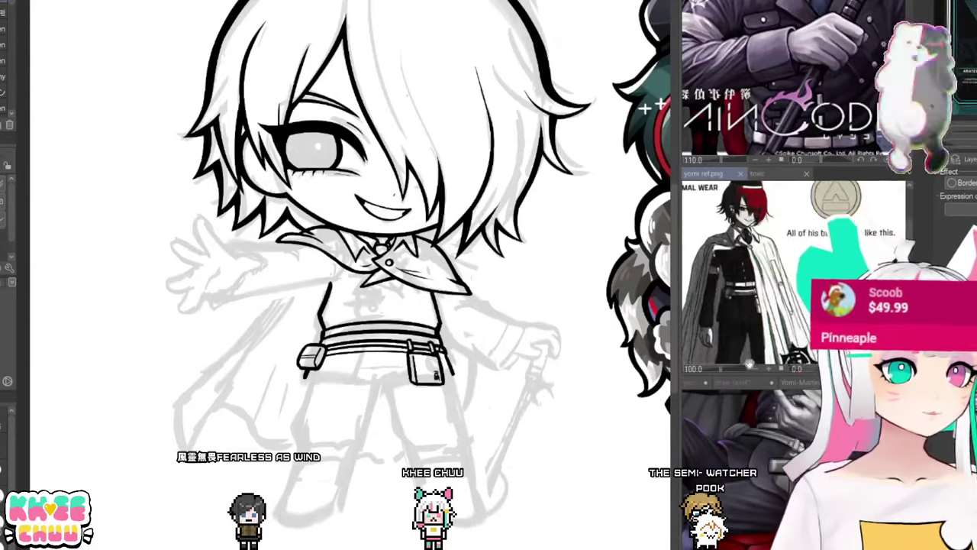
{"action": "left_click_drag", "start_coordinate": [777, 319], "coordinate": [642, 222]}
{"action": "left_click_drag", "start_coordinate": [725, 252], "coordinate": [869, 268]}
{"action": "scroll", "coordinate": [821, 271], "scroll_direction": "up", "scroll_amount": 4}
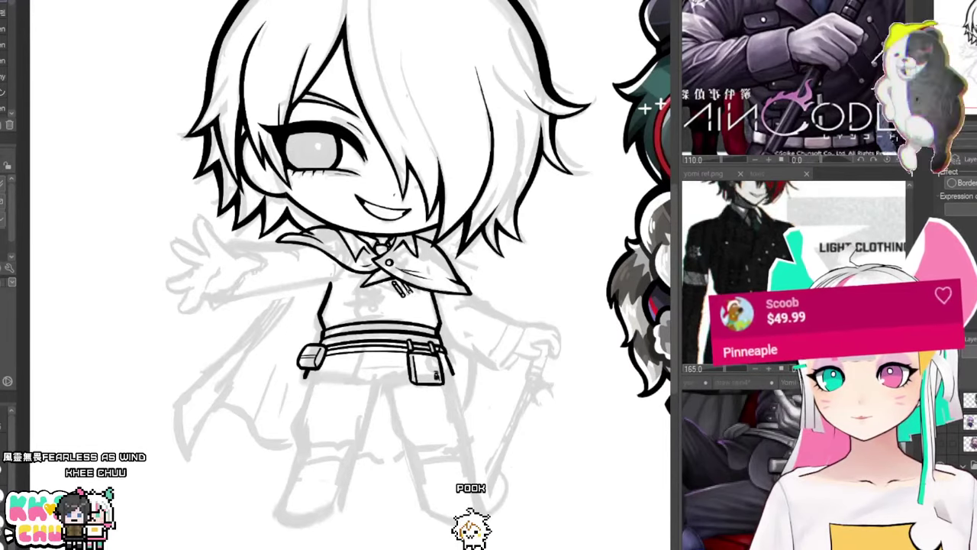
{"action": "left_click_drag", "start_coordinate": [413, 284], "coordinate": [418, 294]}
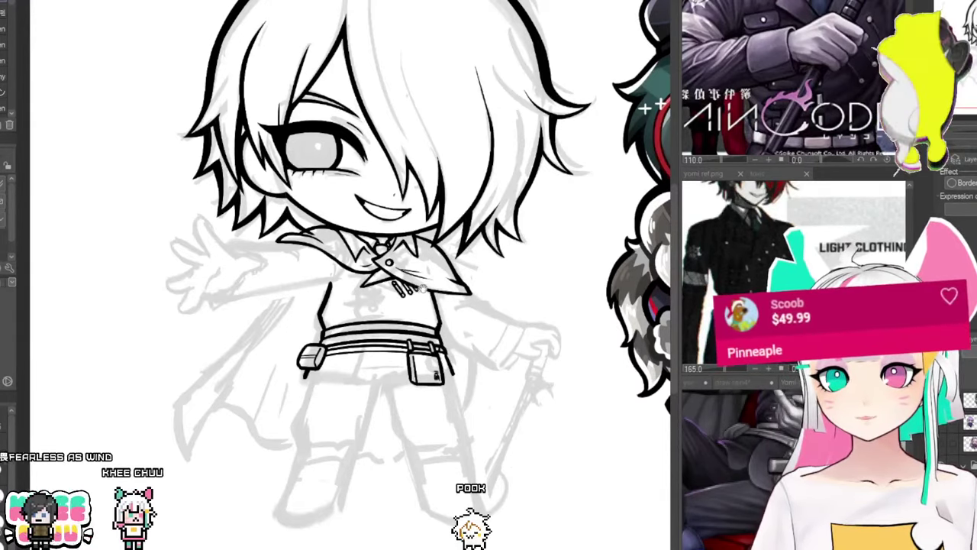
Step: Ink the buttoned chest pocket and the two horizontal strap fasteners along the jacket's front seam
{"action": "left_click_drag", "start_coordinate": [379, 326], "coordinate": [395, 318]}
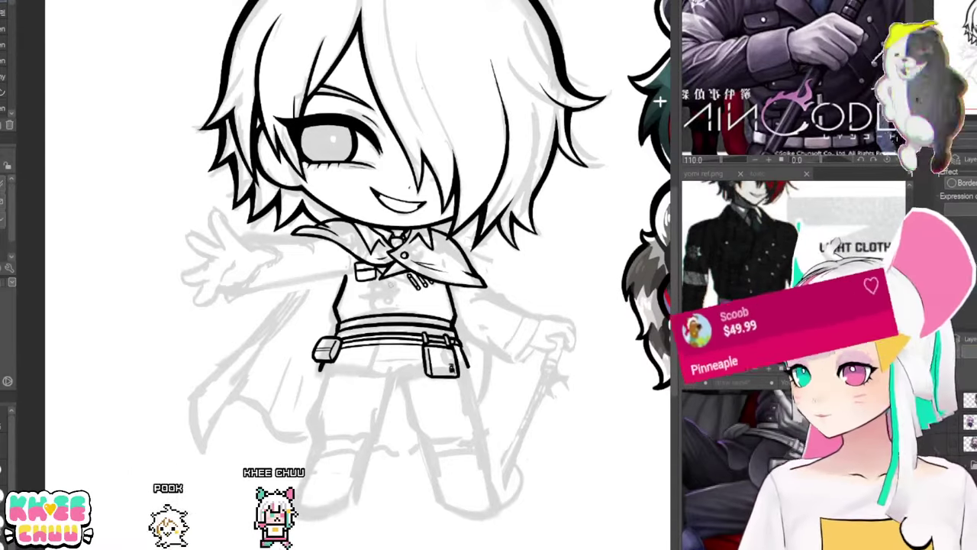
{"action": "left_click_drag", "start_coordinate": [406, 303], "coordinate": [410, 300]}
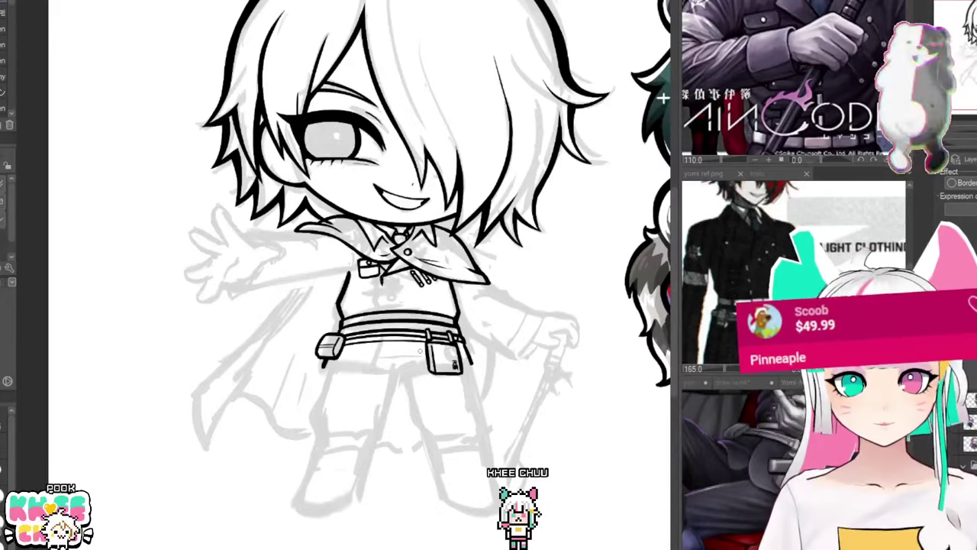
{"action": "scroll", "coordinate": [421, 351], "scroll_direction": "up", "scroll_amount": 3}
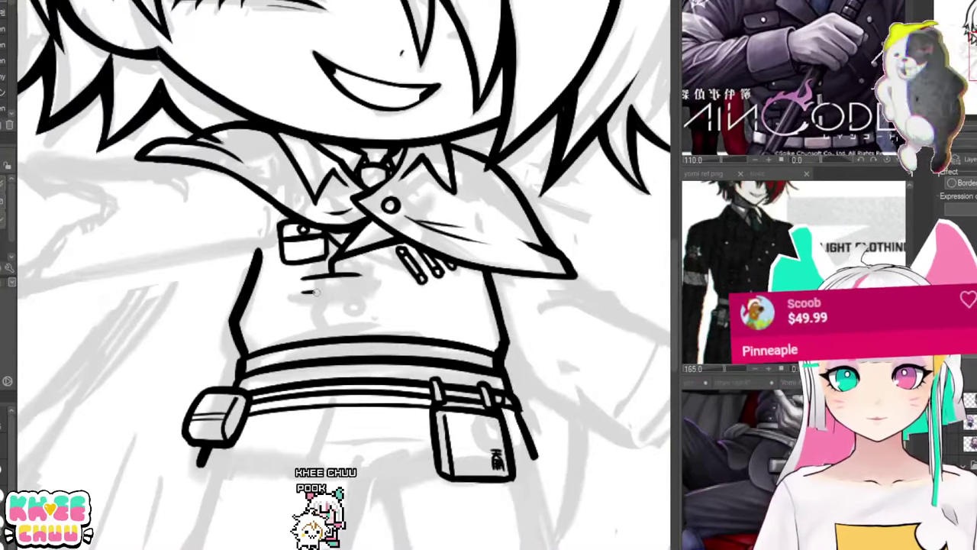
{"action": "left_click_drag", "start_coordinate": [329, 273], "coordinate": [360, 272]}
{"action": "left_click_drag", "start_coordinate": [302, 291], "coordinate": [364, 288]}
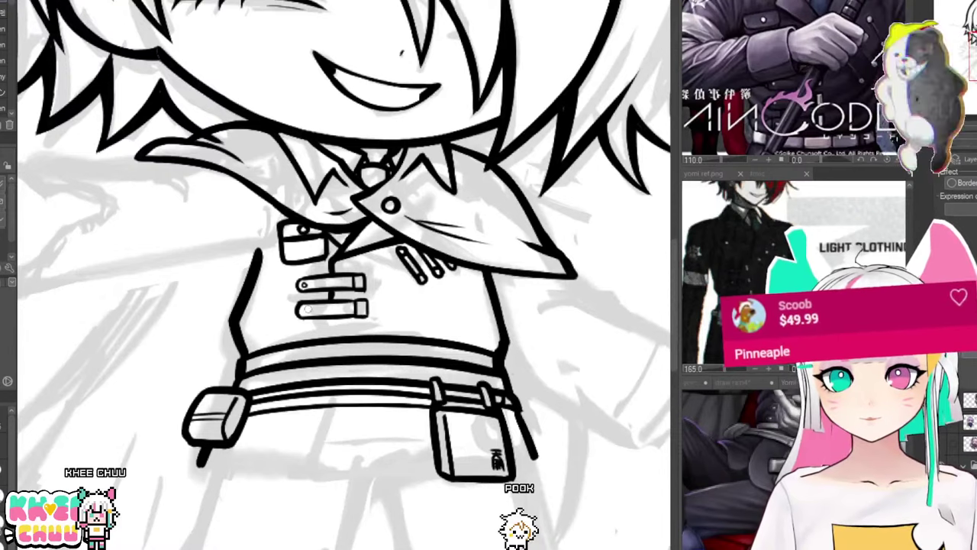
{"action": "left_click_drag", "start_coordinate": [308, 308], "coordinate": [332, 336]}
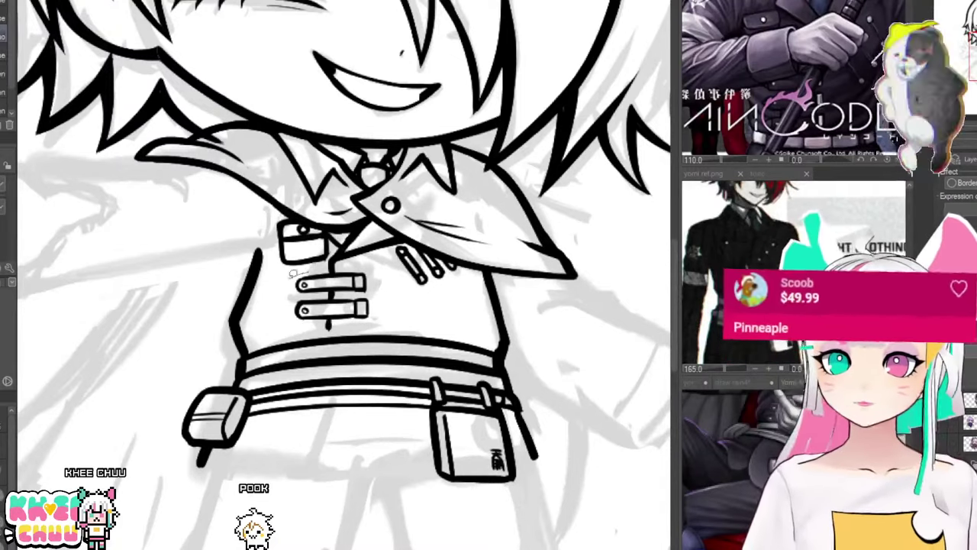
Step: Lasso the two strap fasteners and transform them to be slightly larger and repositioned on the torso
{"action": "left_click_drag", "start_coordinate": [348, 266], "coordinate": [341, 282]}
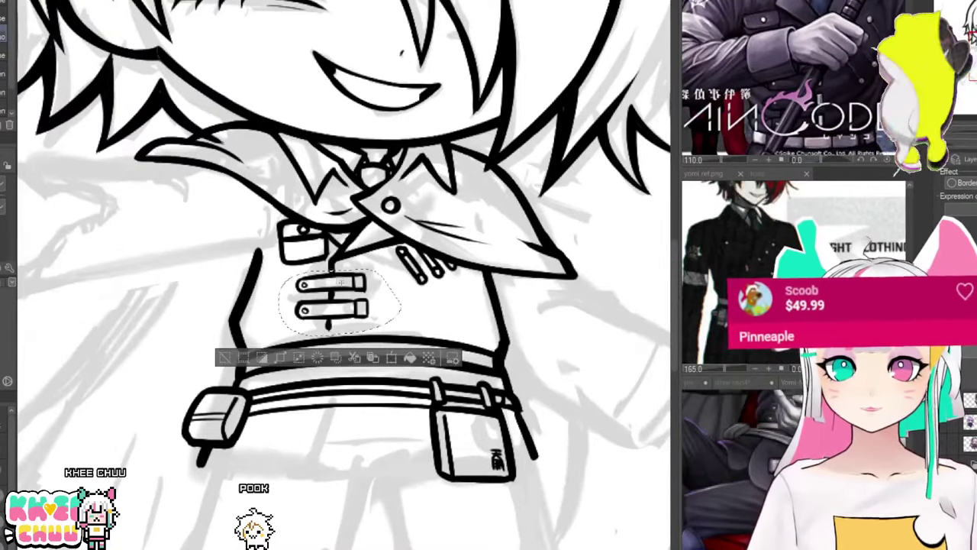
{"action": "left_click", "coordinate": [392, 357]}
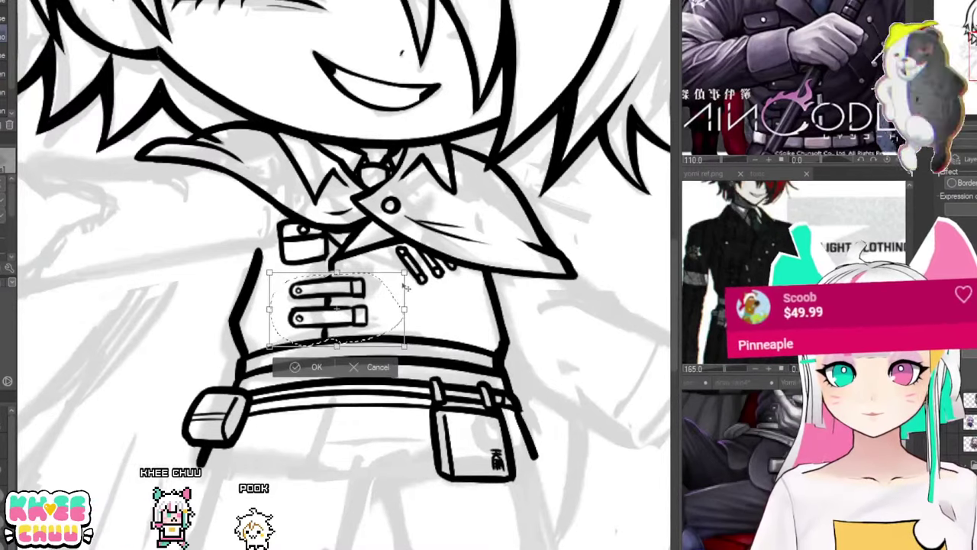
{"action": "left_click_drag", "start_coordinate": [407, 272], "coordinate": [402, 281]}
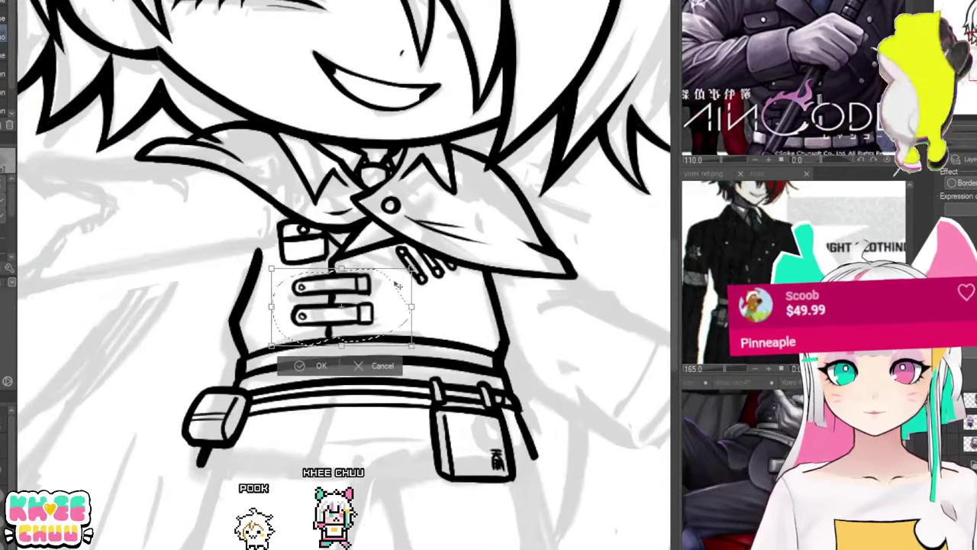
{"action": "left_click_drag", "start_coordinate": [410, 346], "coordinate": [396, 335]}
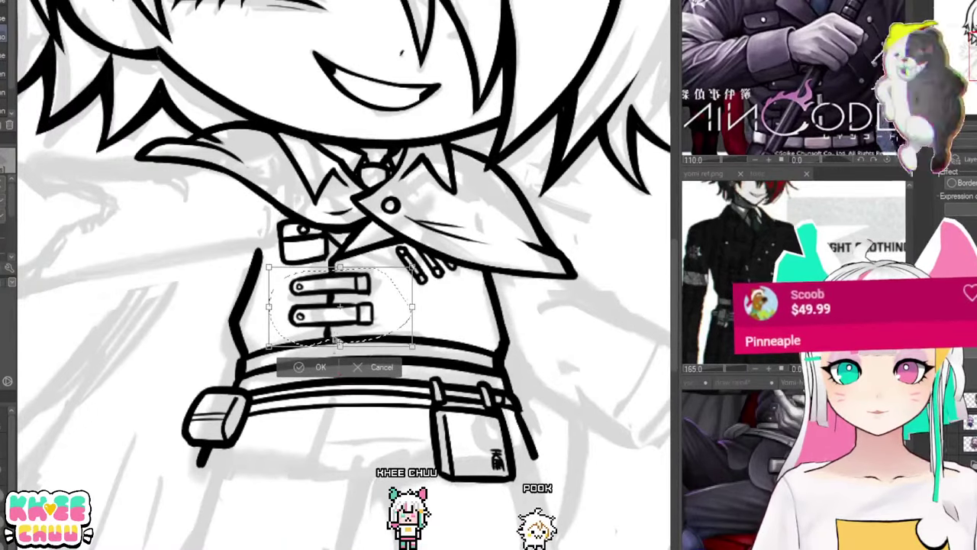
{"action": "left_click_drag", "start_coordinate": [392, 167], "coordinate": [389, 166]}
{"action": "left_click", "coordinate": [314, 368]}
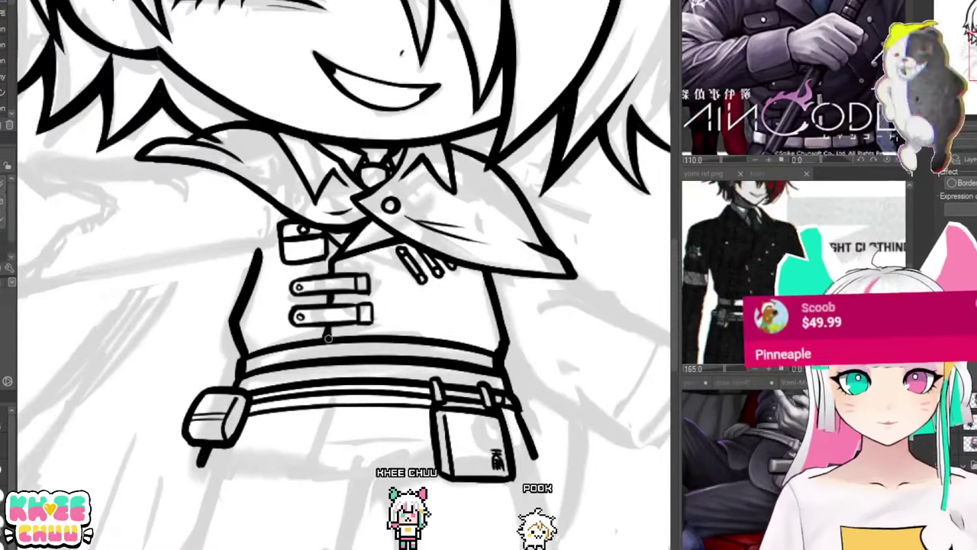
Step: Ink the short front seam between the waist bands and the jacket flap's curved front edge below the belt
{"action": "scroll", "coordinate": [328, 338], "scroll_direction": "down", "scroll_amount": 2}
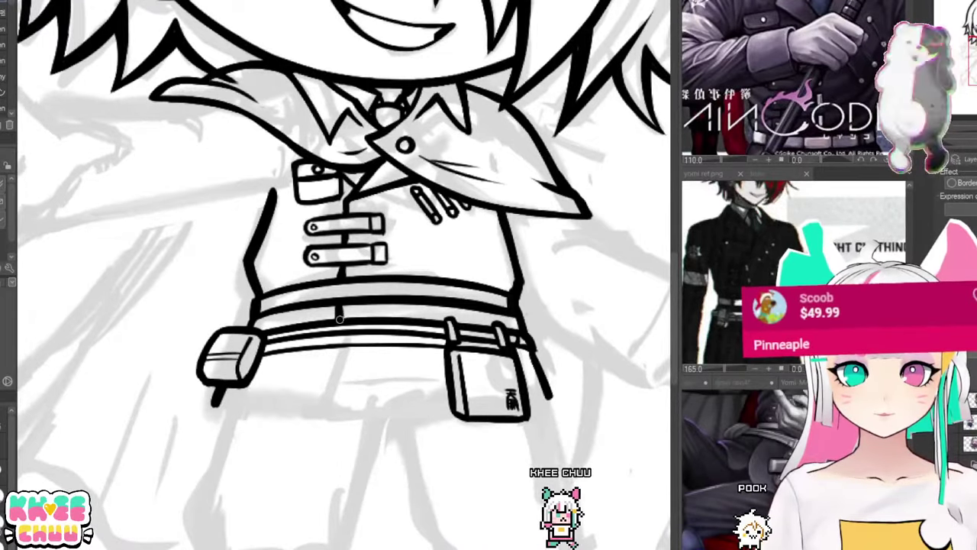
{"action": "left_click_drag", "start_coordinate": [318, 381], "coordinate": [330, 354]}
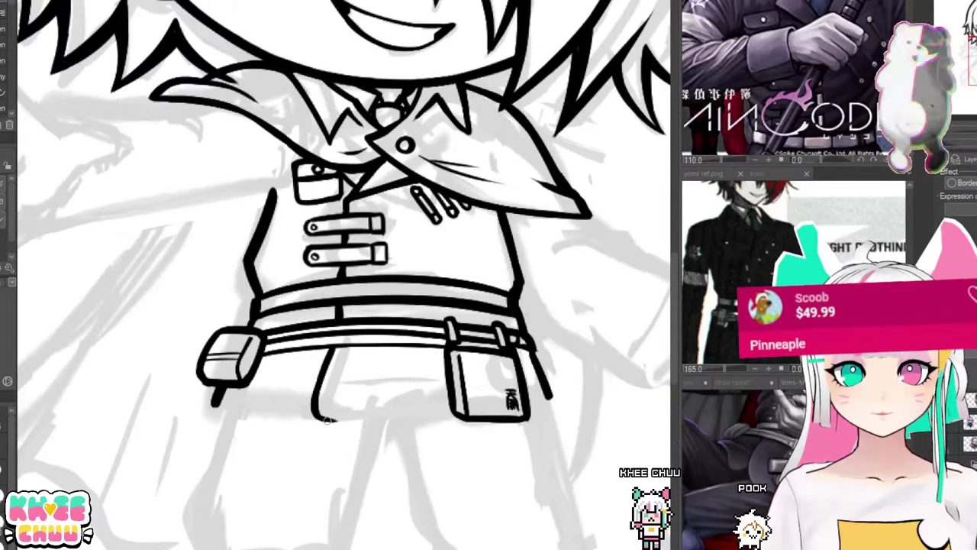
{"action": "left_click_drag", "start_coordinate": [733, 306], "coordinate": [738, 239]}
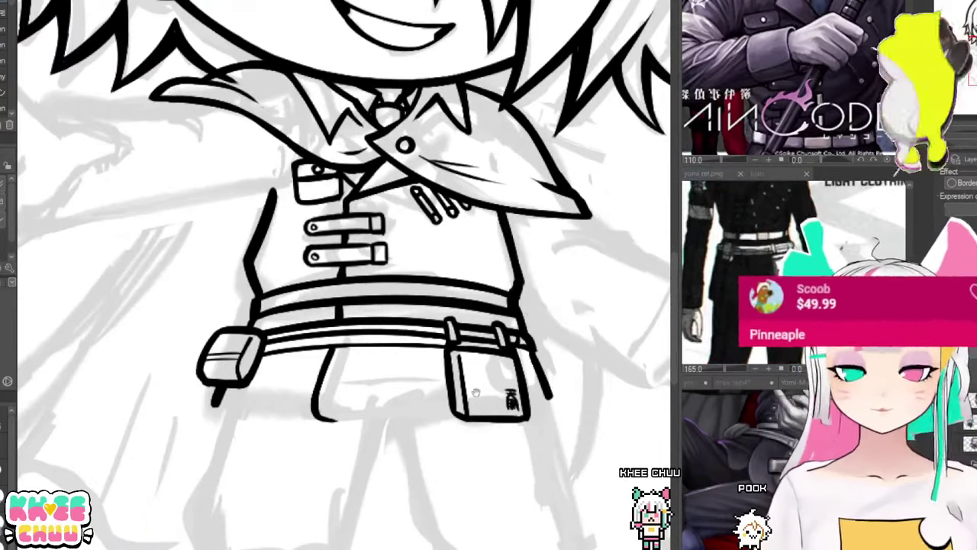
{"action": "left_click_drag", "start_coordinate": [495, 467], "coordinate": [507, 376]}
{"action": "key", "text": "ctrl+z"}
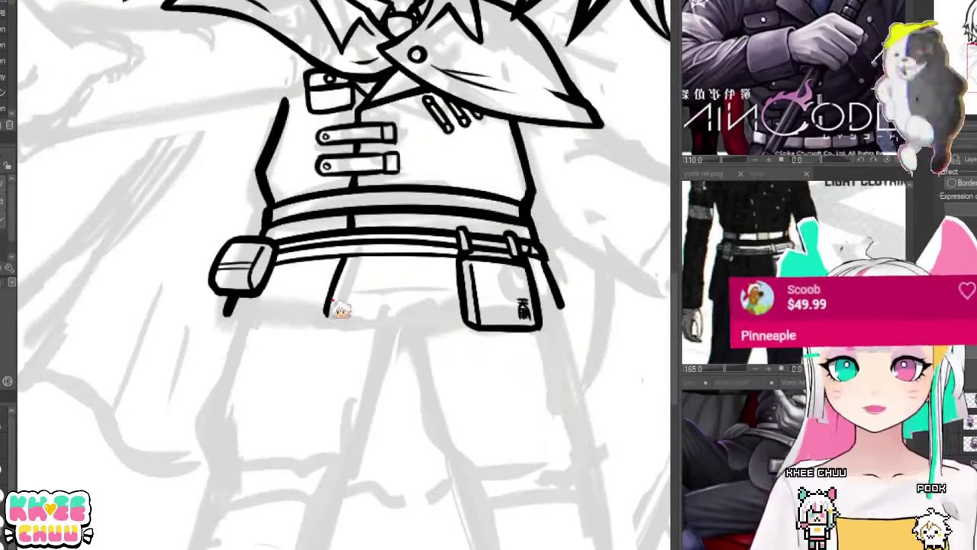
{"action": "left_click_drag", "start_coordinate": [342, 263], "coordinate": [322, 328]}
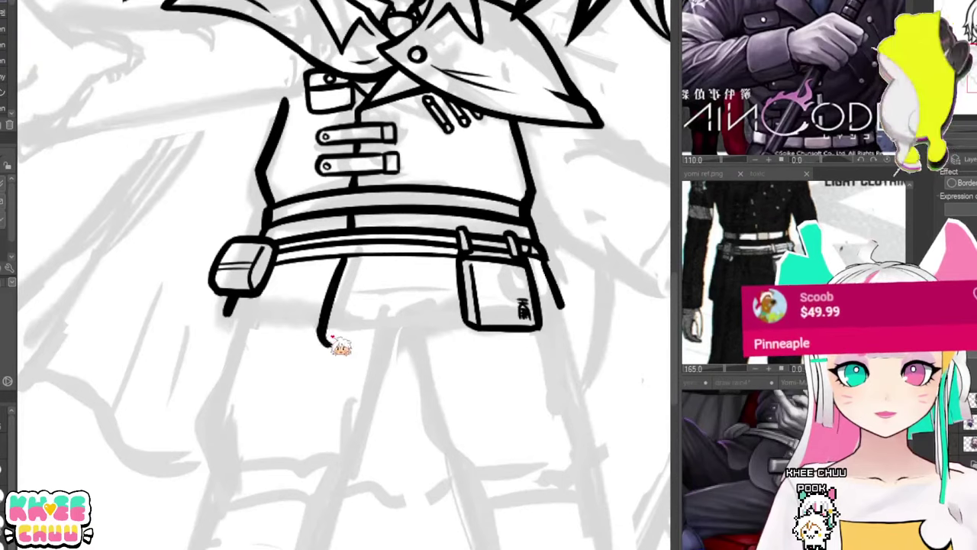
{"action": "left_click_drag", "start_coordinate": [330, 345], "coordinate": [437, 350]}
{"action": "key", "text": "ctrl+z"}
{"action": "key", "text": "ctrl+z"}
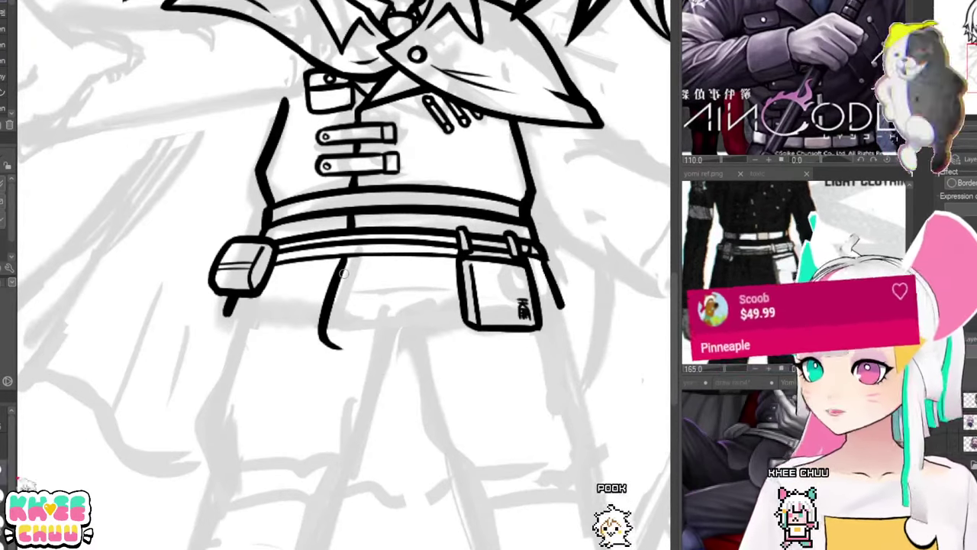
Step: Ink the front flap's long bottom hem past the right pouch and join it to the jacket's outer side edge
{"action": "left_click_drag", "start_coordinate": [248, 216], "coordinate": [303, 170]}
{"action": "key", "text": "asciicircum"}
{"action": "key", "text": "asciicircum"}
{"action": "key", "text": "asciicircum"}
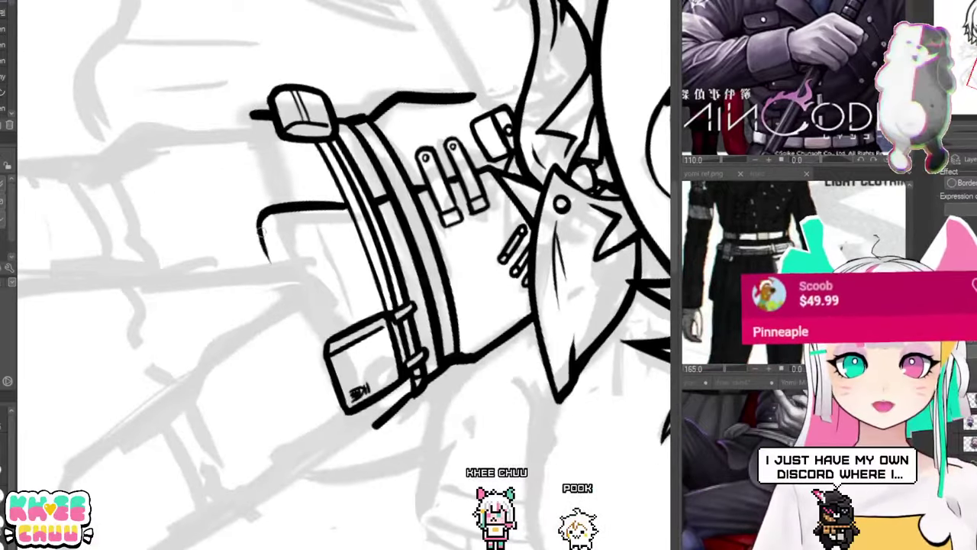
{"action": "left_click_drag", "start_coordinate": [281, 289], "coordinate": [340, 447]}
{"action": "key", "text": "ctrl+z"}
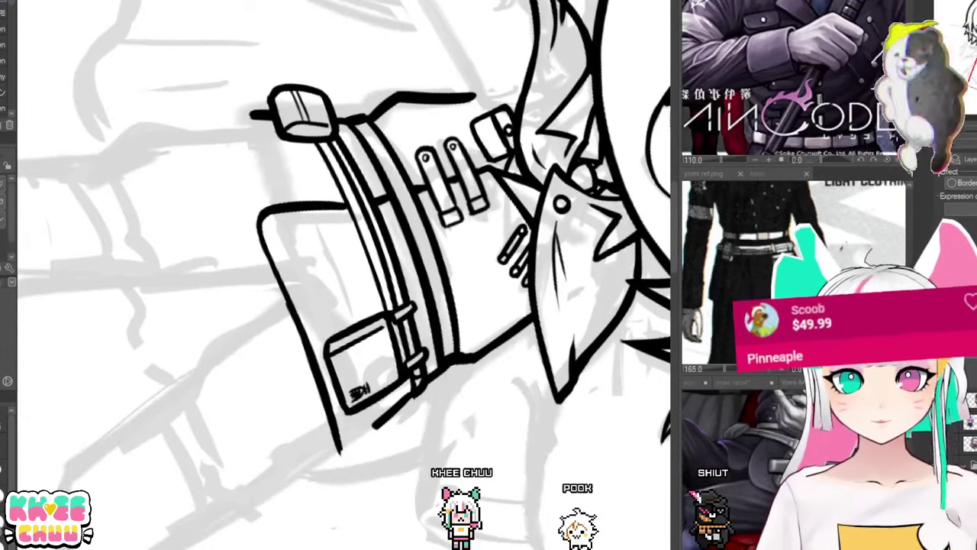
{"action": "left_click_drag", "start_coordinate": [313, 348], "coordinate": [394, 337]}
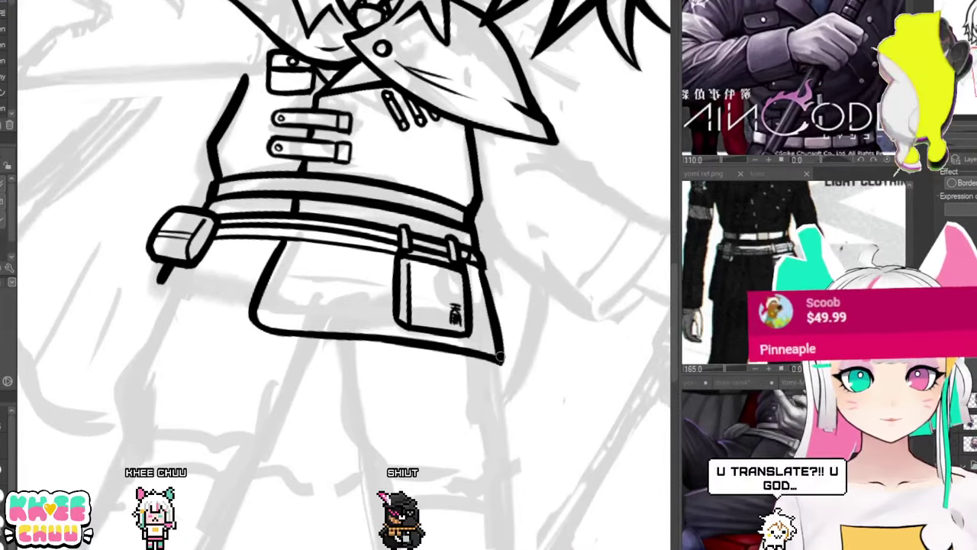
Step: Ink the outer edge below the left pouch and the bottom hem joining it to the front flap
{"action": "left_click_drag", "start_coordinate": [501, 359], "coordinate": [577, 378]}
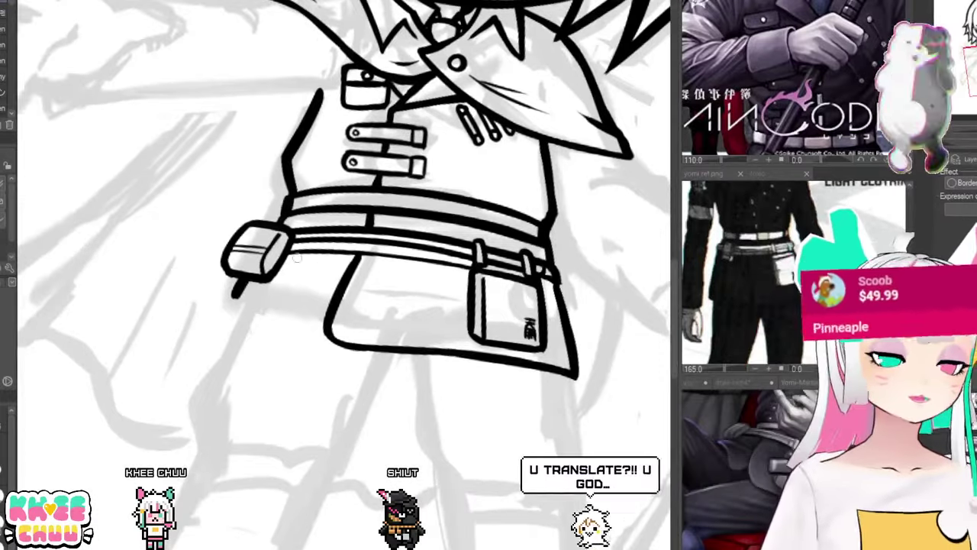
{"action": "left_click_drag", "start_coordinate": [240, 285], "coordinate": [222, 318]}
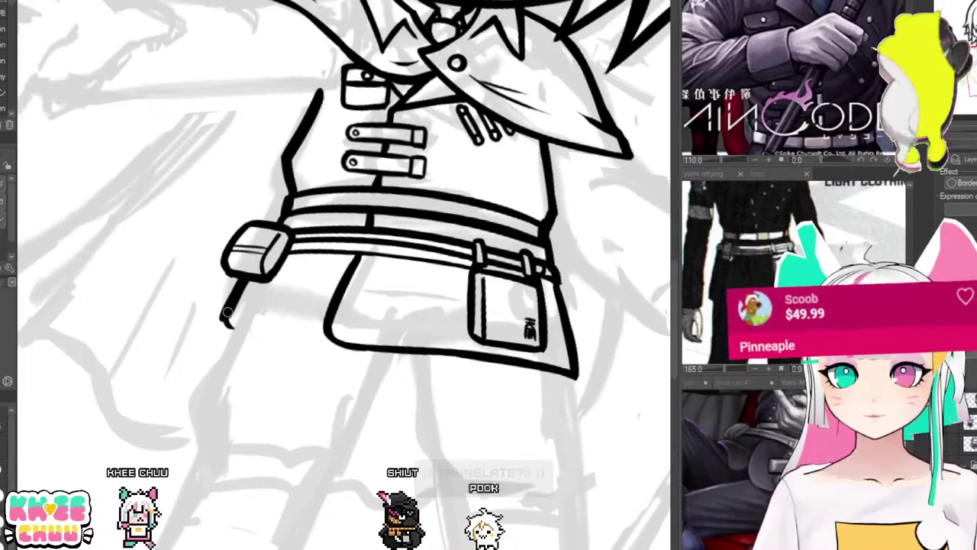
{"action": "left_click_drag", "start_coordinate": [229, 325], "coordinate": [327, 336]}
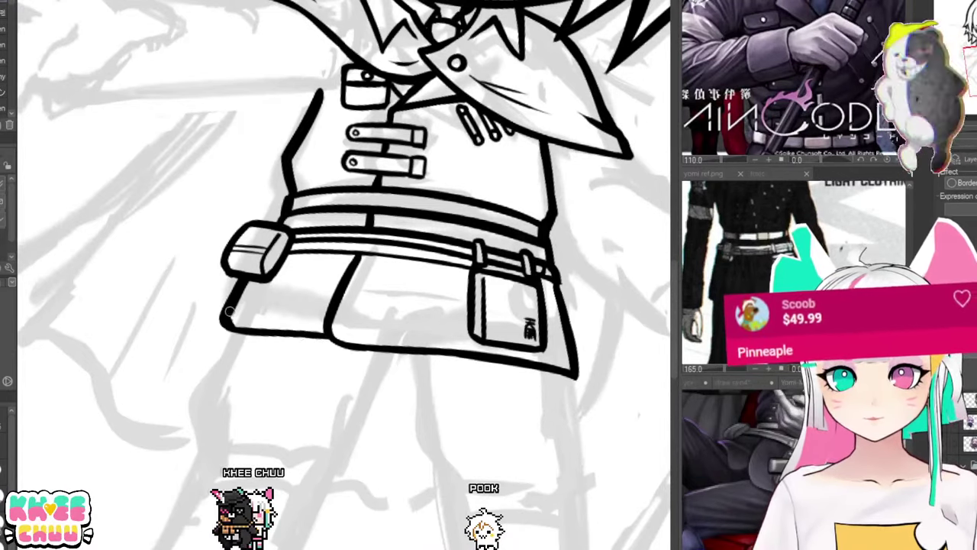
Step: Smooth the rounded lower corner of the jacket hem below the left pouch and check it against the whole figure
{"action": "left_click_drag", "start_coordinate": [233, 327], "coordinate": [309, 333]}
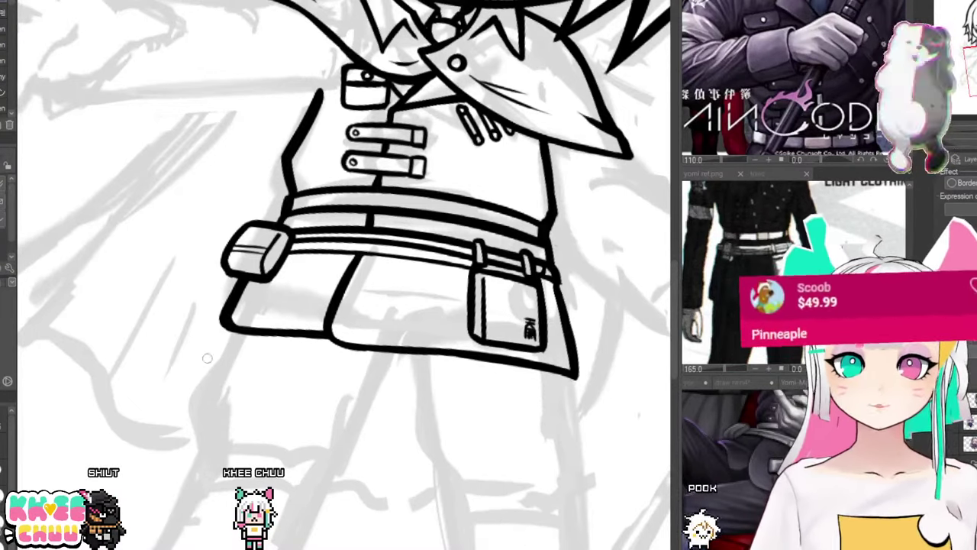
{"action": "key", "text": "ctrl+at"}
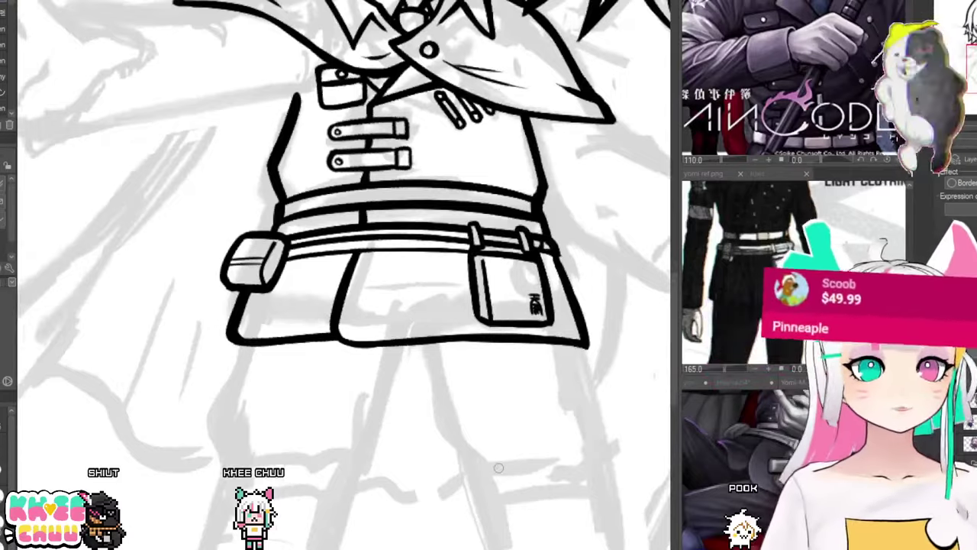
{"action": "scroll", "coordinate": [336, 274], "scroll_direction": "down", "scroll_amount": 2}
{"action": "scroll", "coordinate": [409, 260], "scroll_direction": "down", "scroll_amount": 2}
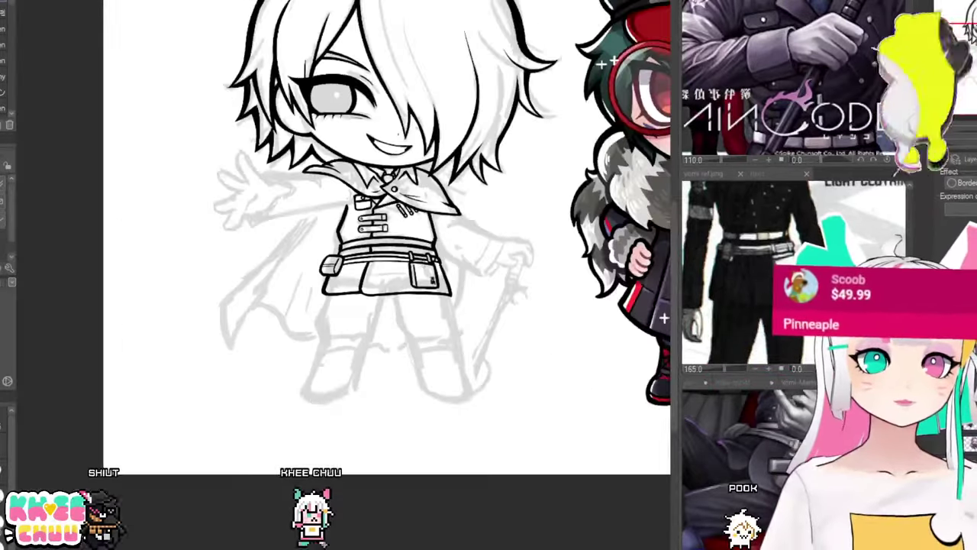
{"action": "scroll", "coordinate": [426, 266], "scroll_direction": "down", "scroll_amount": 2}
{"action": "scroll", "coordinate": [429, 272], "scroll_direction": "up", "scroll_amount": 3}
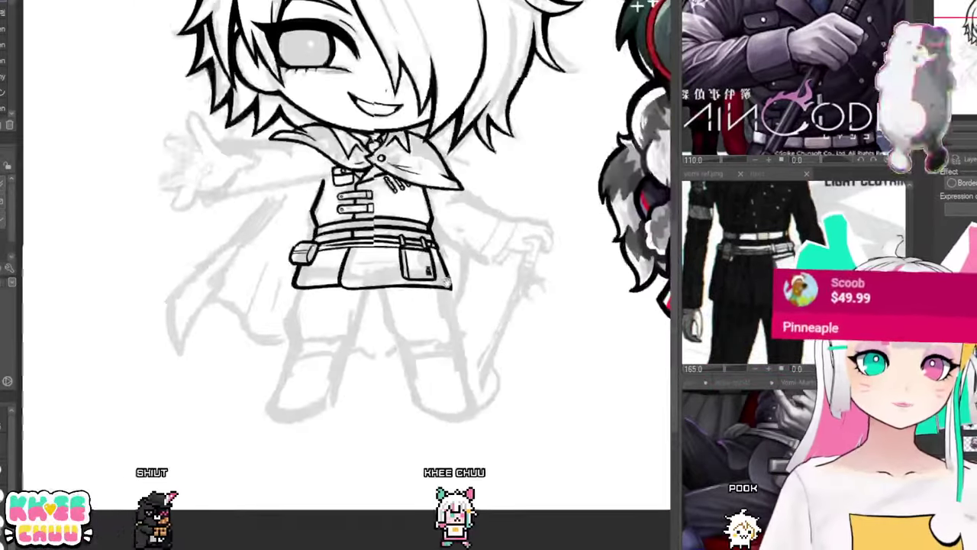
{"action": "scroll", "coordinate": [446, 283], "scroll_direction": "up", "scroll_amount": 2}
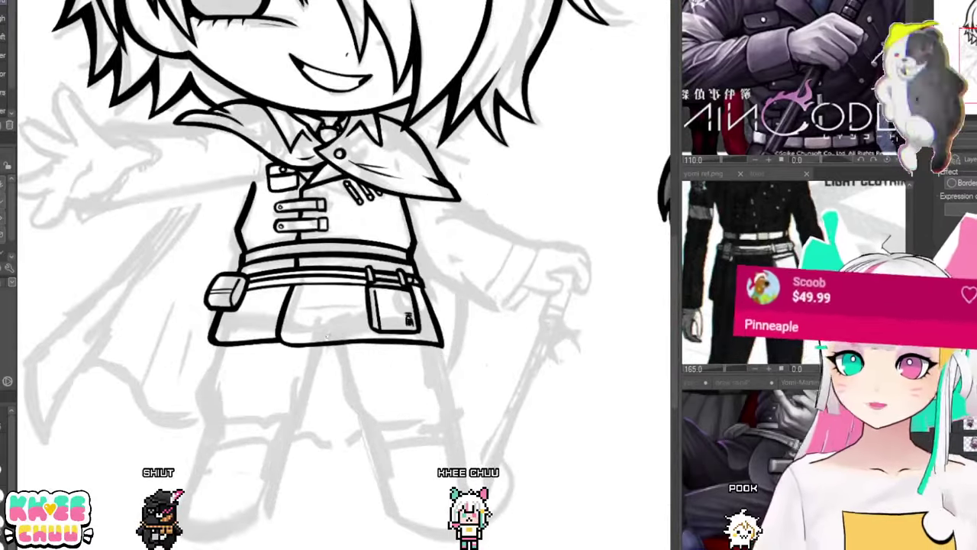
Step: Redraw the front flap's bottom hem as a gentle downward curve from the front seam to the jacket's outer side edge
{"action": "left_click_drag", "start_coordinate": [315, 356], "coordinate": [419, 356]}
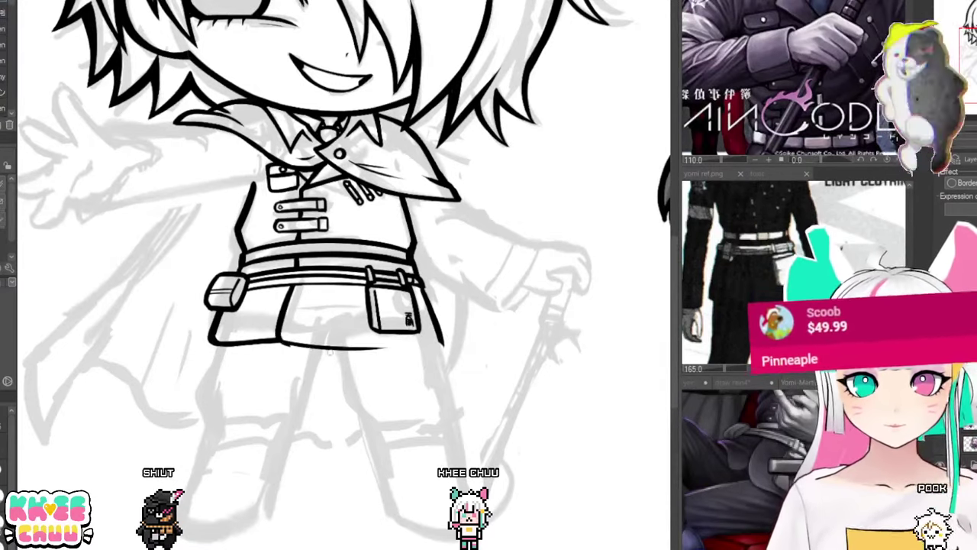
{"action": "key", "text": "ctrl+z"}
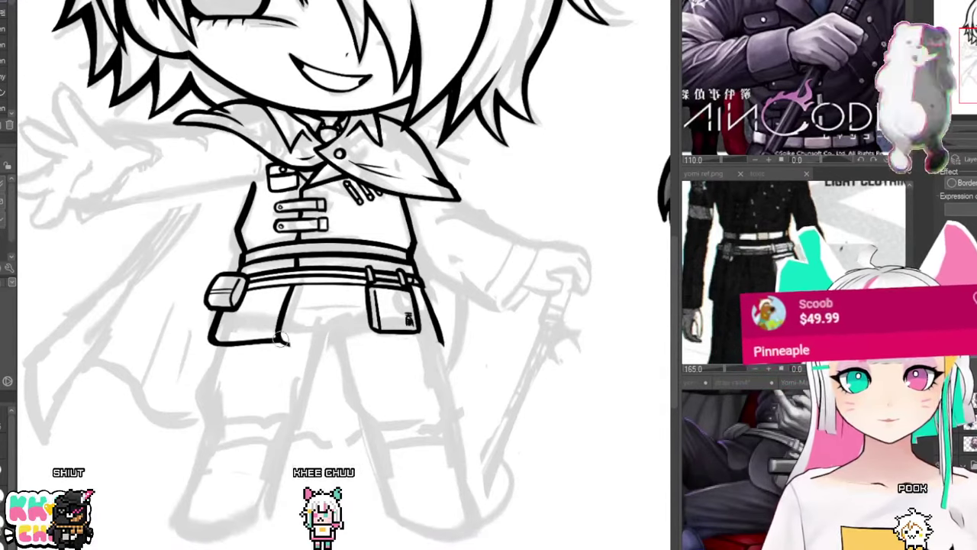
{"action": "left_click_drag", "start_coordinate": [282, 342], "coordinate": [439, 339]}
{"action": "key", "text": "ctrl+z"}
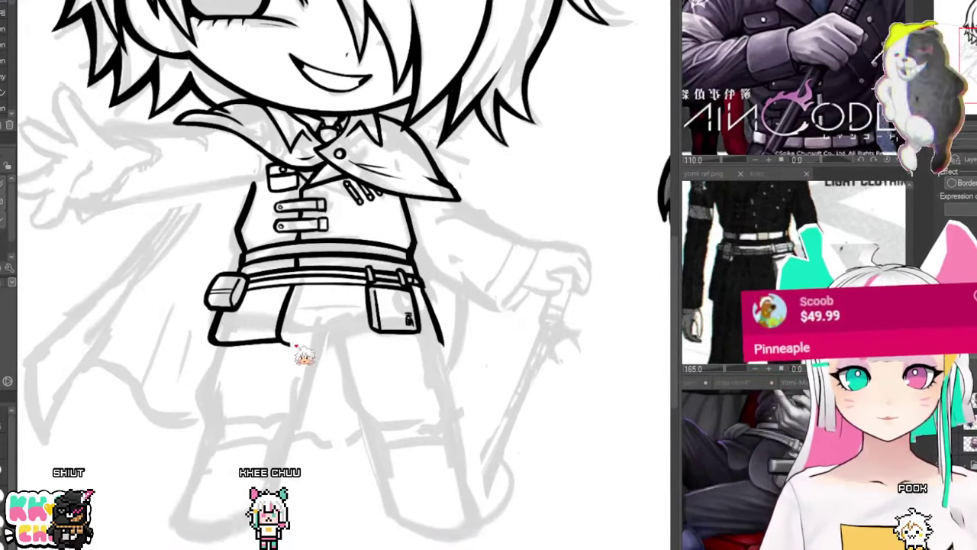
{"action": "left_click_drag", "start_coordinate": [281, 339], "coordinate": [402, 344]}
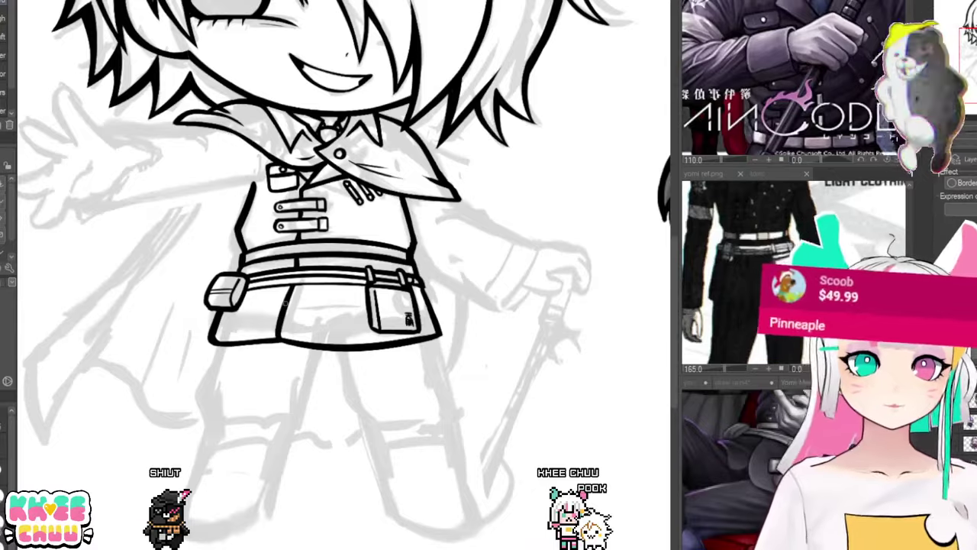
Step: Lasso the torso, belt and jacket hem line art and transform it to be slightly wider, then deselect it
{"action": "scroll", "coordinate": [298, 290], "scroll_direction": "down", "scroll_amount": 3}
{"action": "scroll", "coordinate": [233, 141], "scroll_direction": "up", "scroll_amount": 3}
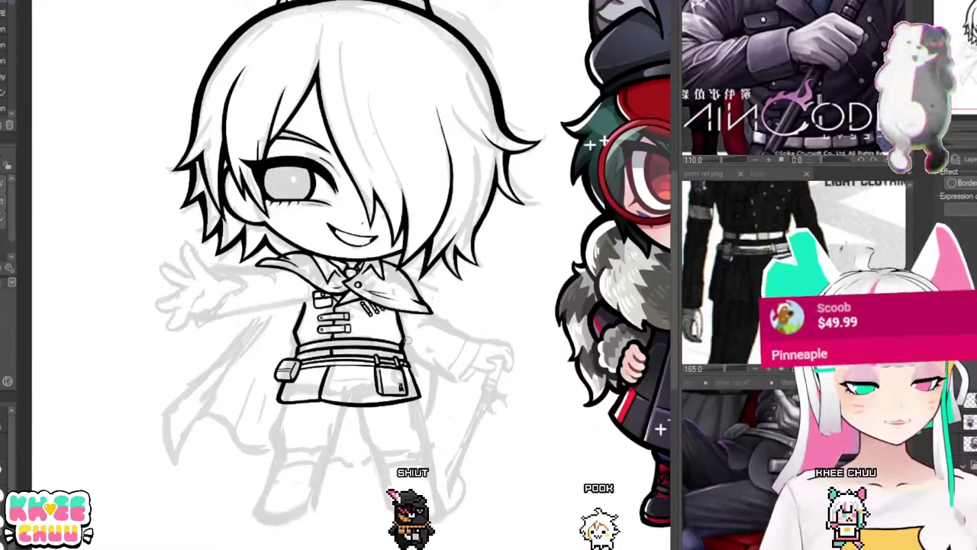
{"action": "left_click_drag", "start_coordinate": [515, 341], "coordinate": [523, 387]}
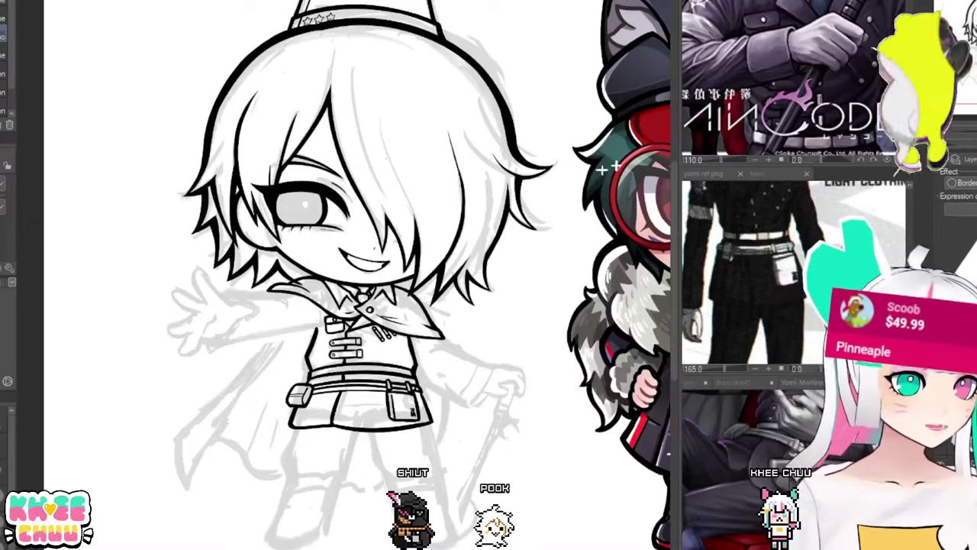
{"action": "key", "text": "ctrl+y"}
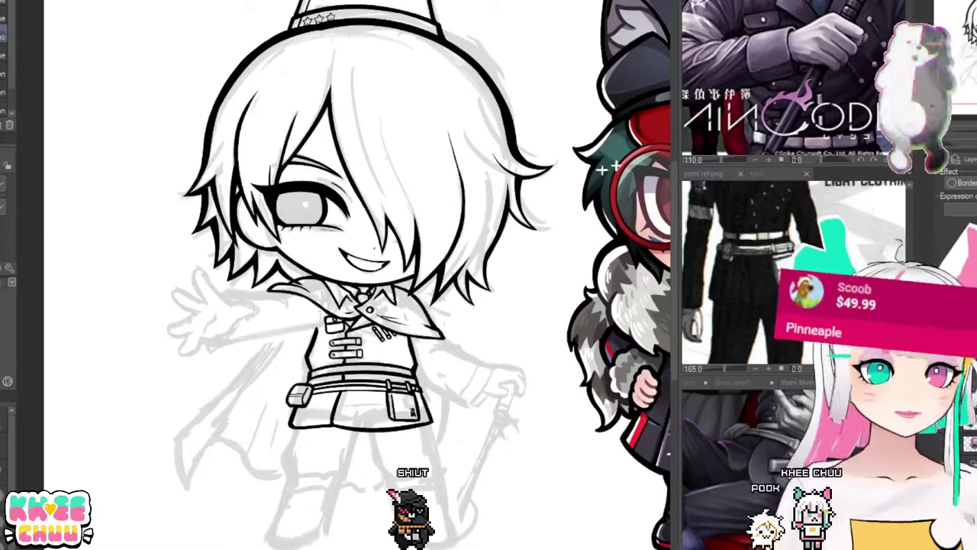
{"action": "mouse_move", "coordinate": [315, 301]}
{"action": "left_mouse_down"}
{"action": "mouse_move", "coordinate": [393, 484]}
{"action": "mouse_move", "coordinate": [425, 307]}
{"action": "left_mouse_up"}
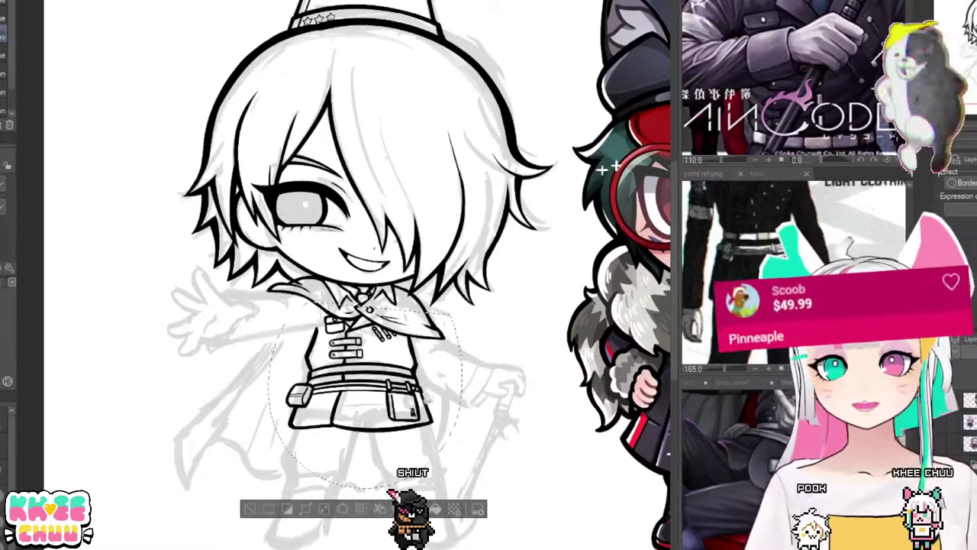
{"action": "left_click", "coordinate": [408, 508]}
{"action": "left_click_drag", "start_coordinate": [268, 393], "coordinate": [252, 373]}
{"action": "left_click_drag", "start_coordinate": [465, 380], "coordinate": [469, 397]}
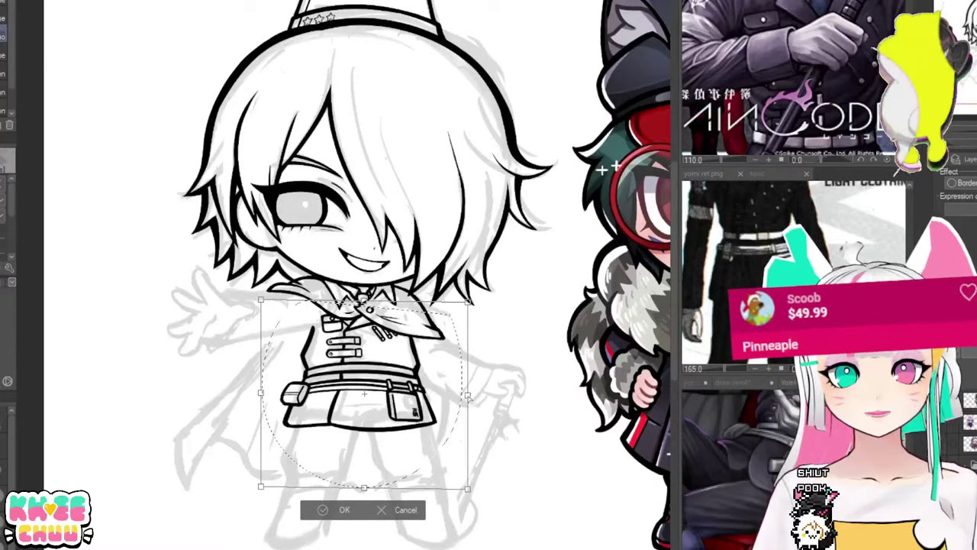
{"action": "left_click", "coordinate": [343, 509]}
{"action": "key", "text": "ctrl+d"}
Step: Ink the sleeve of the arm holding the cane, with its cuff band and elbow folds
{"action": "key", "text": "p"}
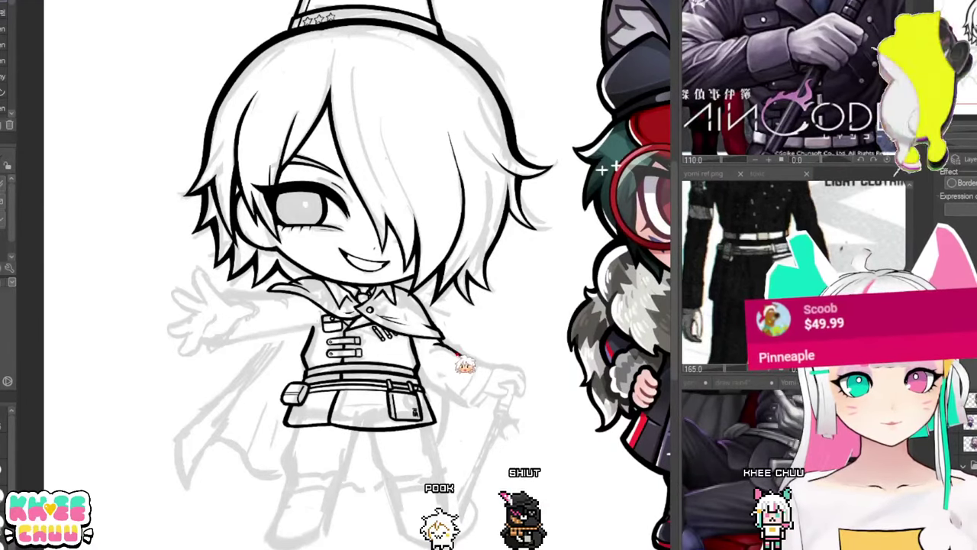
{"action": "left_click_drag", "start_coordinate": [464, 356], "coordinate": [486, 365]}
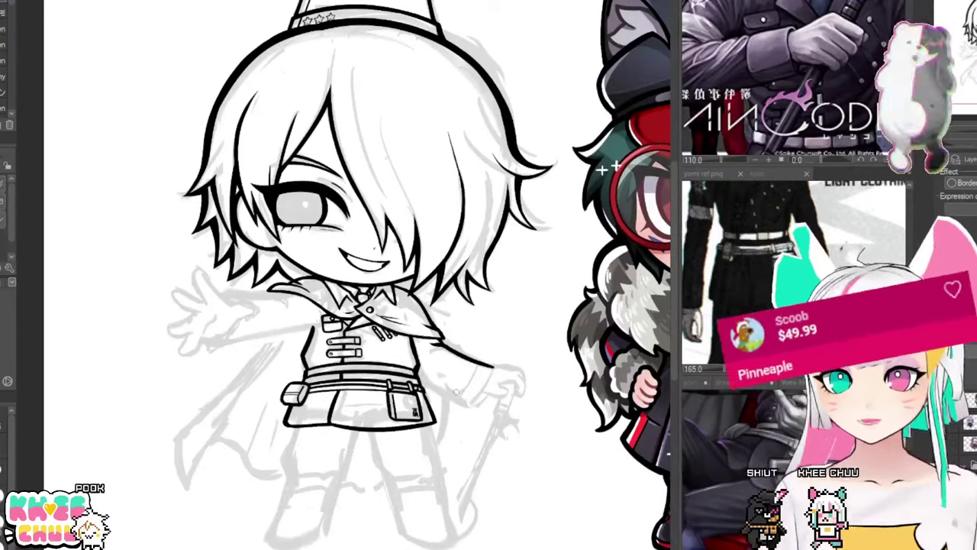
{"action": "left_click_drag", "start_coordinate": [481, 386], "coordinate": [501, 382]}
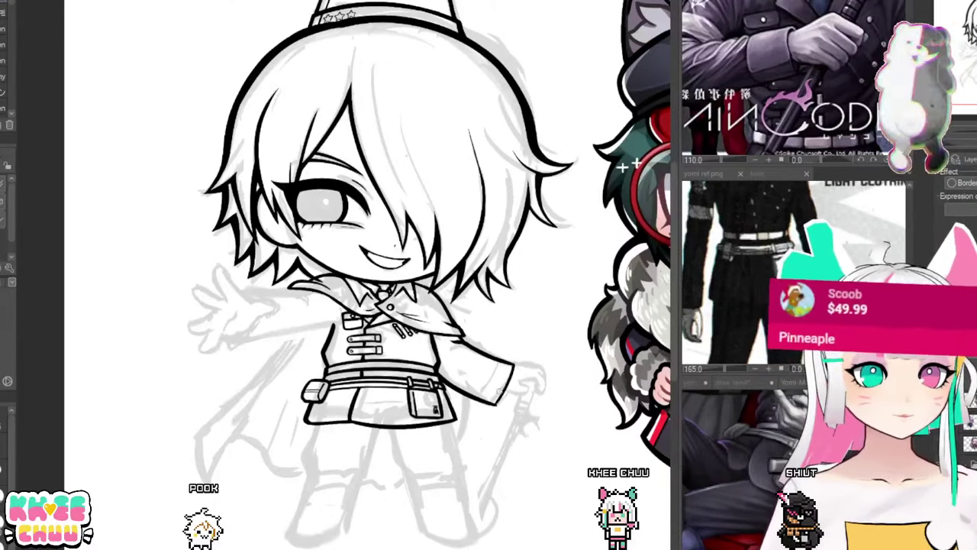
{"action": "left_click_drag", "start_coordinate": [761, 323], "coordinate": [911, 326]}
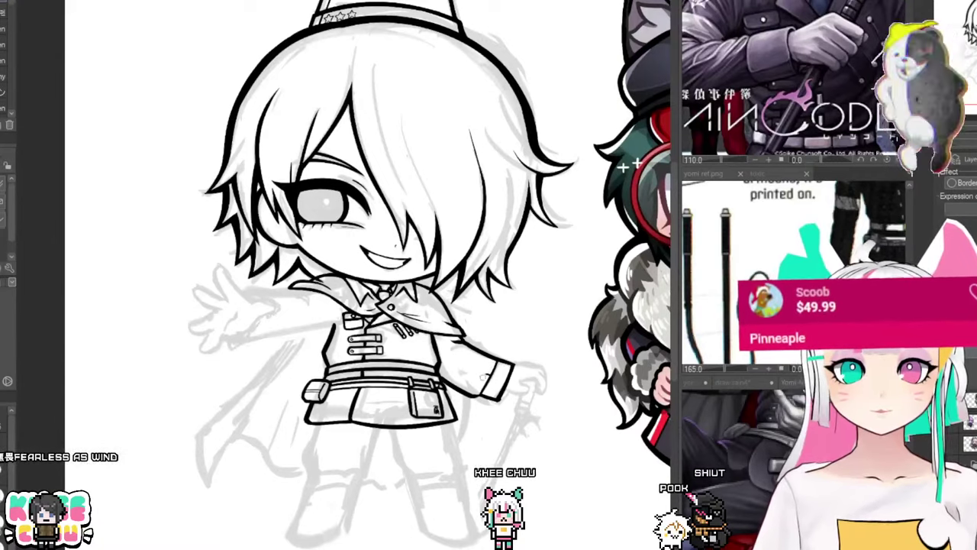
{"action": "left_click_drag", "start_coordinate": [493, 371], "coordinate": [482, 379]}
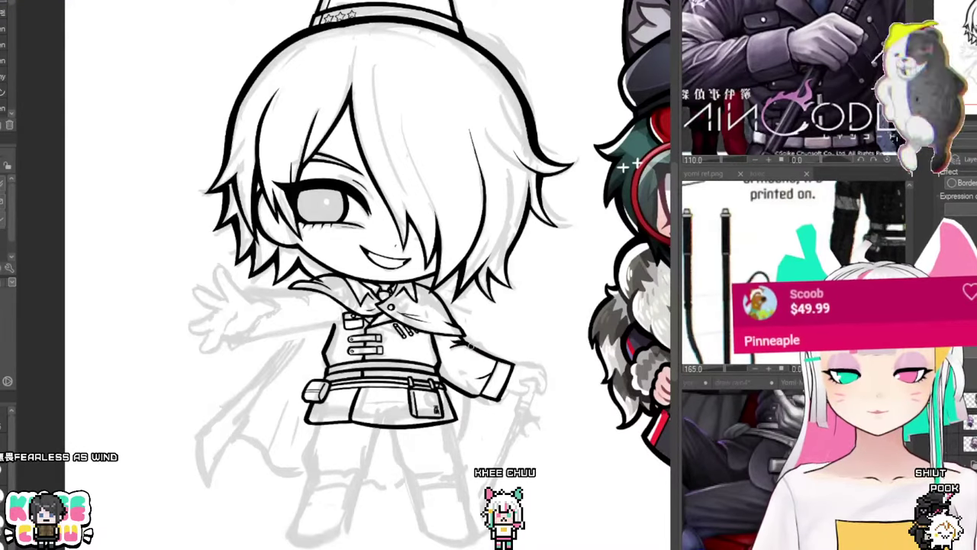
{"action": "left_click_drag", "start_coordinate": [471, 341], "coordinate": [508, 361]}
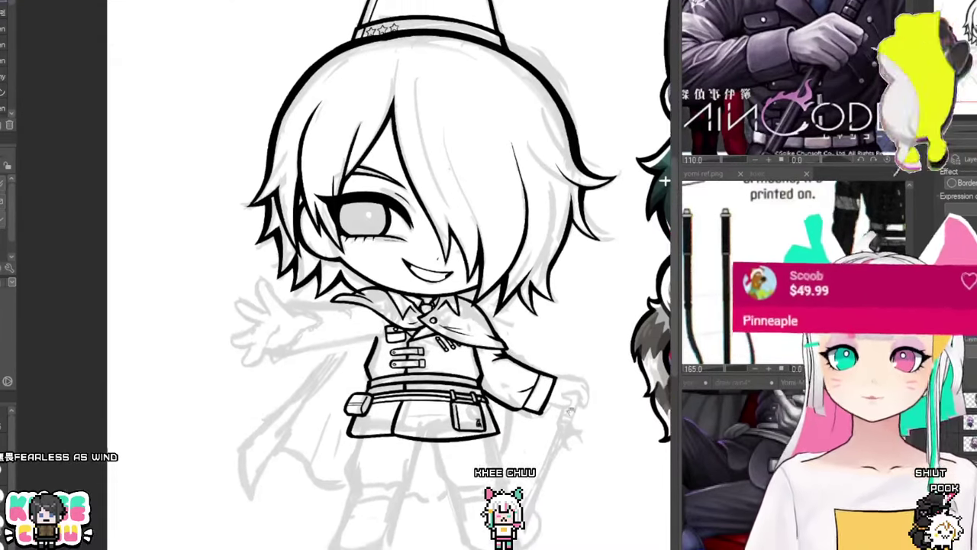
Step: Mirror the canvas view and ink the upper and lower sleeve edges of the outstretched arm
{"action": "left_click_drag", "start_coordinate": [570, 404], "coordinate": [546, 362]}
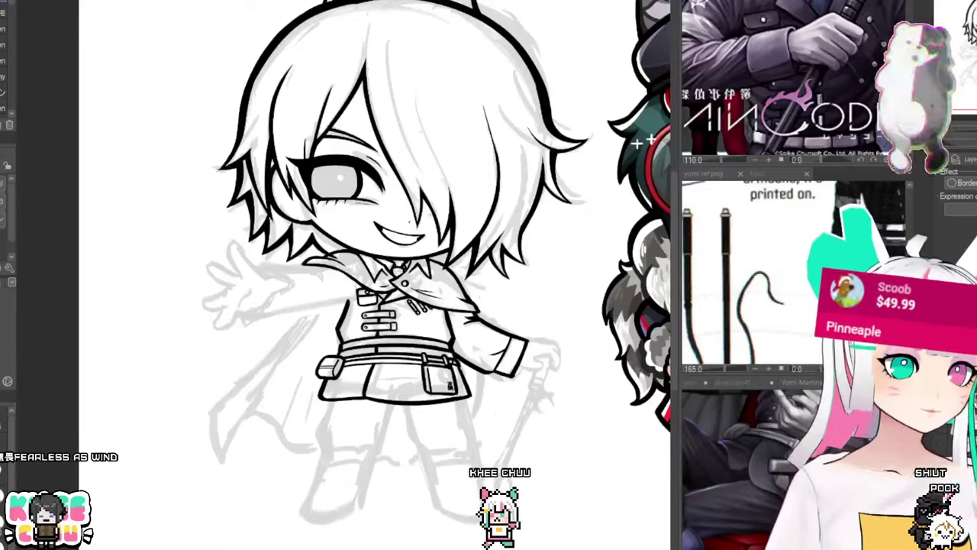
{"action": "key", "text": "h"}
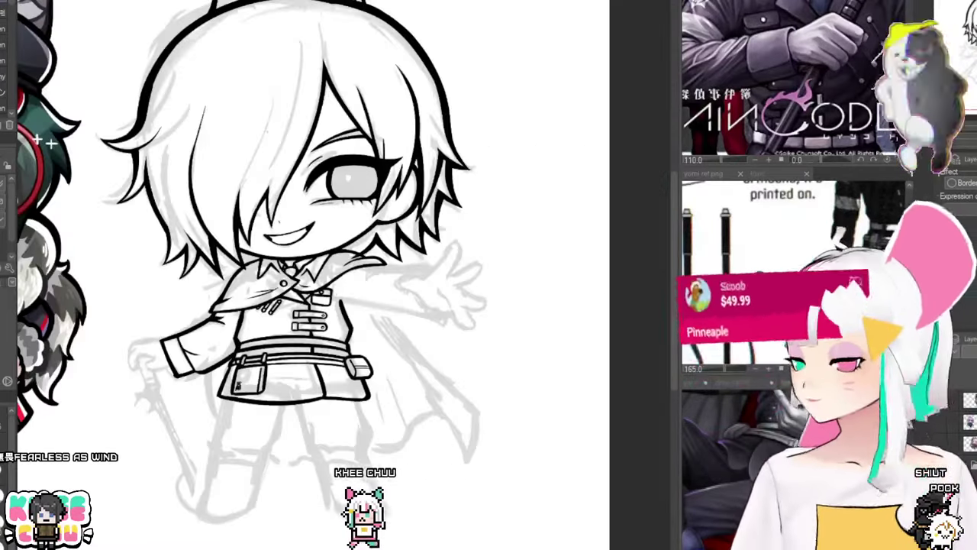
{"action": "left_click_drag", "start_coordinate": [474, 422], "coordinate": [475, 430]}
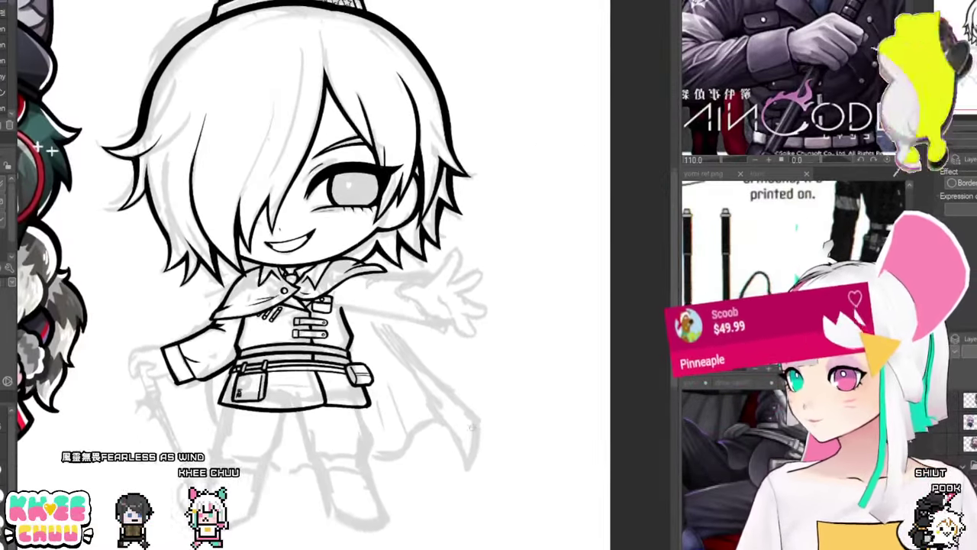
{"action": "left_click_drag", "start_coordinate": [360, 305], "coordinate": [370, 301]}
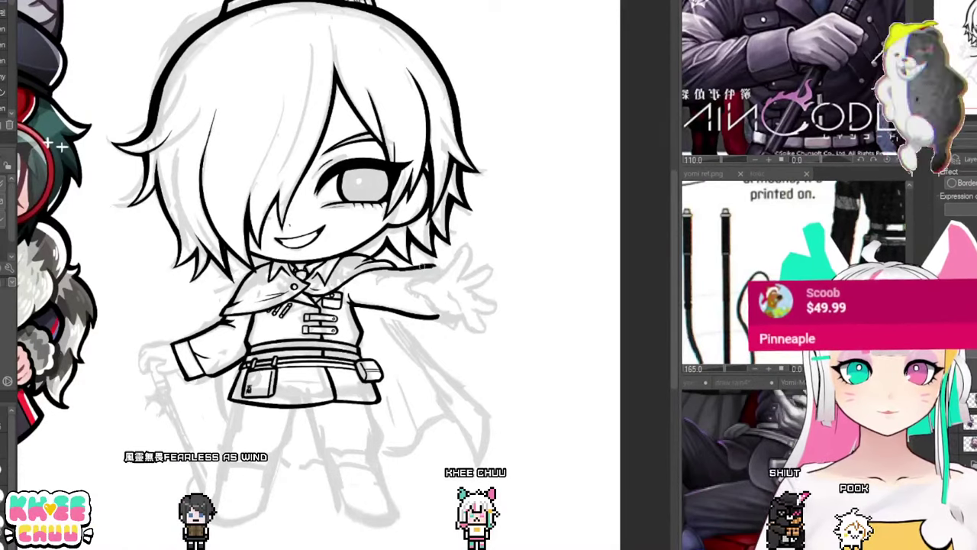
Step: Ink the thumb and first two fingers of the outstretched hand and consult the anime reference image for the reaching hand pose
{"action": "left_click_drag", "start_coordinate": [505, 258], "coordinate": [543, 256]}
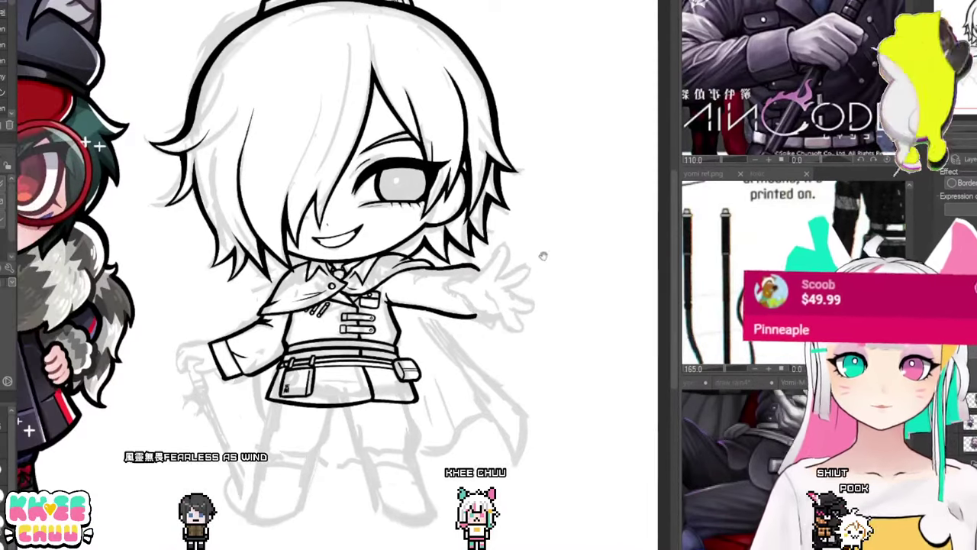
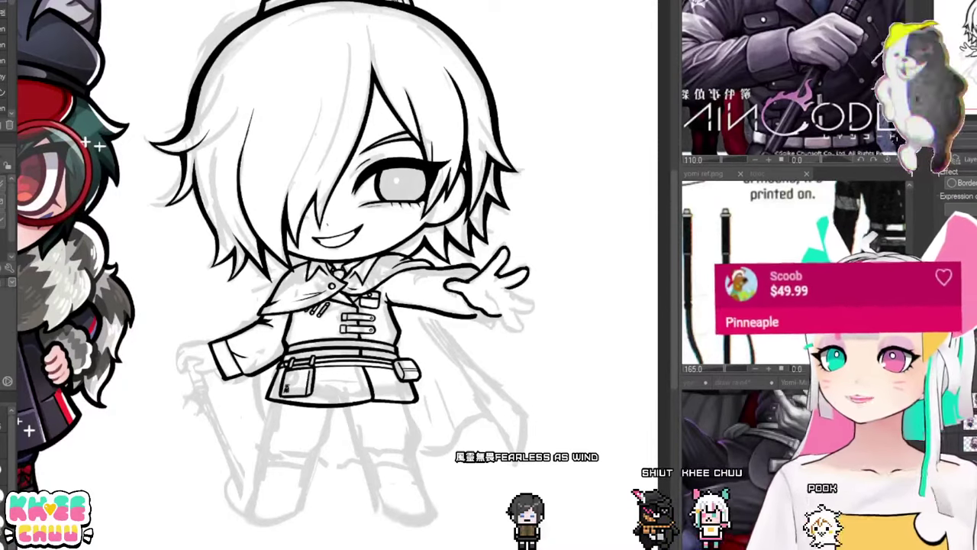
{"action": "key", "text": "ctrl+Tab"}
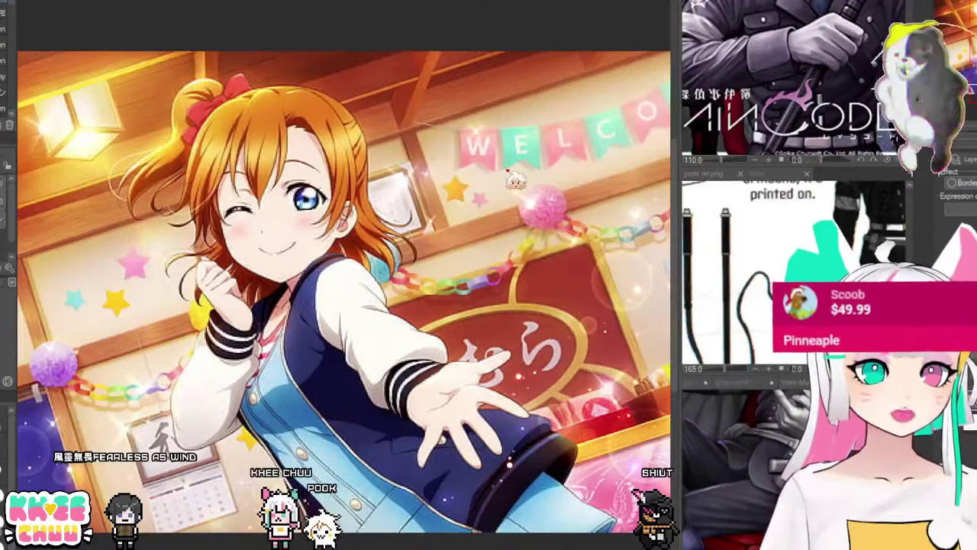
{"action": "key", "text": "ctrl+Tab"}
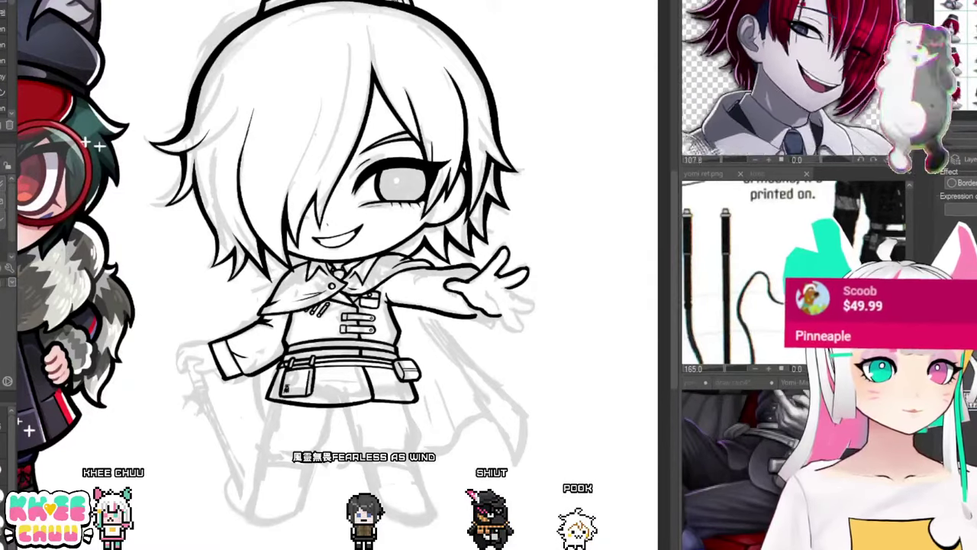
Step: Ink the cuff opening and sleeve folds at the outstretched wrist and examine the red-haired character reference
{"action": "scroll", "coordinate": [163, 313], "scroll_direction": "up", "scroll_amount": 1}
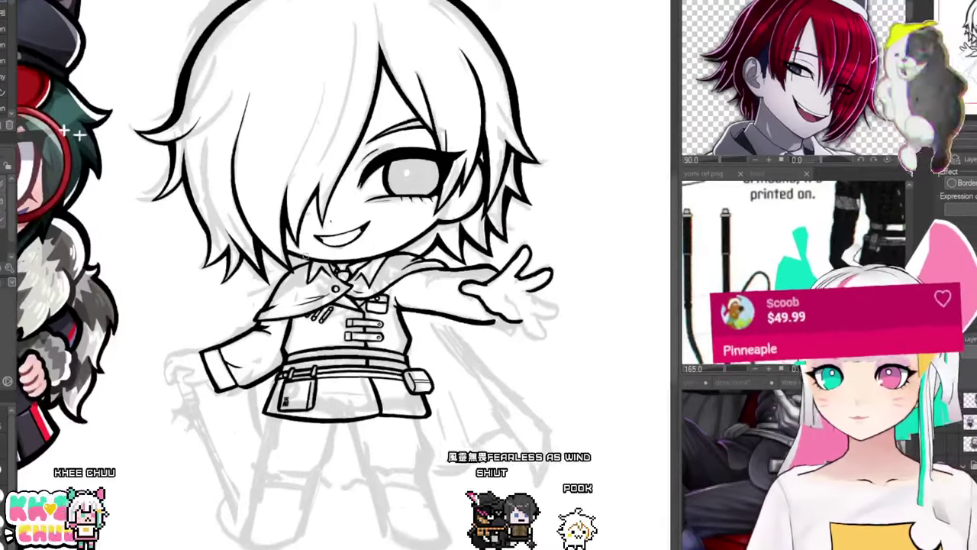
{"action": "scroll", "coordinate": [163, 313], "scroll_direction": "up", "scroll_amount": 1}
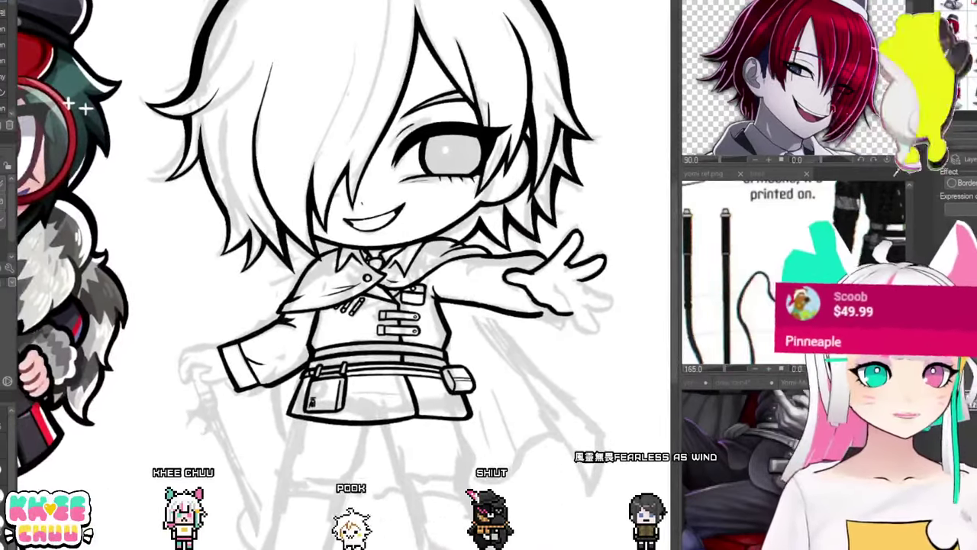
{"action": "scroll", "coordinate": [805, 119], "scroll_direction": "down", "scroll_amount": 1}
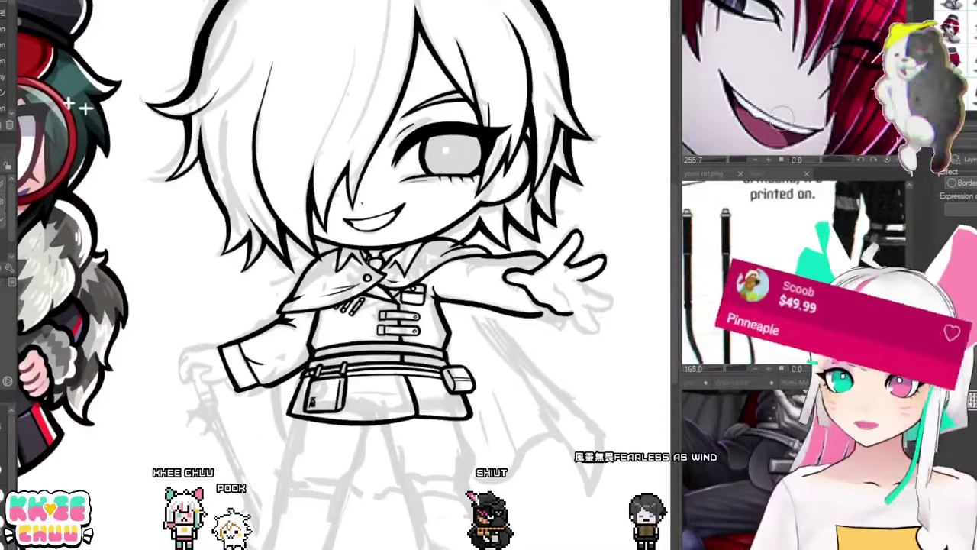
{"action": "scroll", "coordinate": [806, 119], "scroll_direction": "down", "scroll_amount": 10}
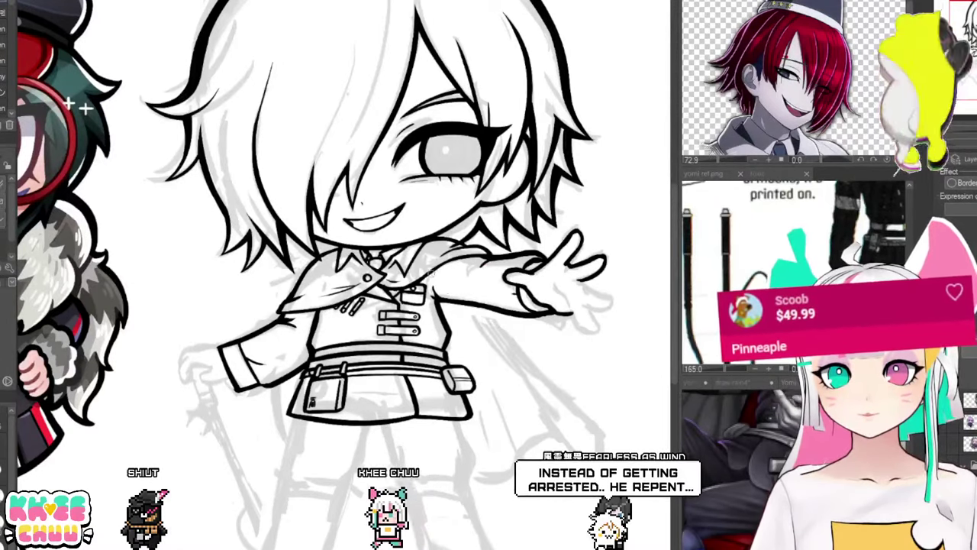
Step: Lasso and transform the outstretched hand's second finger to reposition it, and ink the remaining fingers and palm
{"action": "left_click_drag", "start_coordinate": [649, 314], "coordinate": [590, 255]}
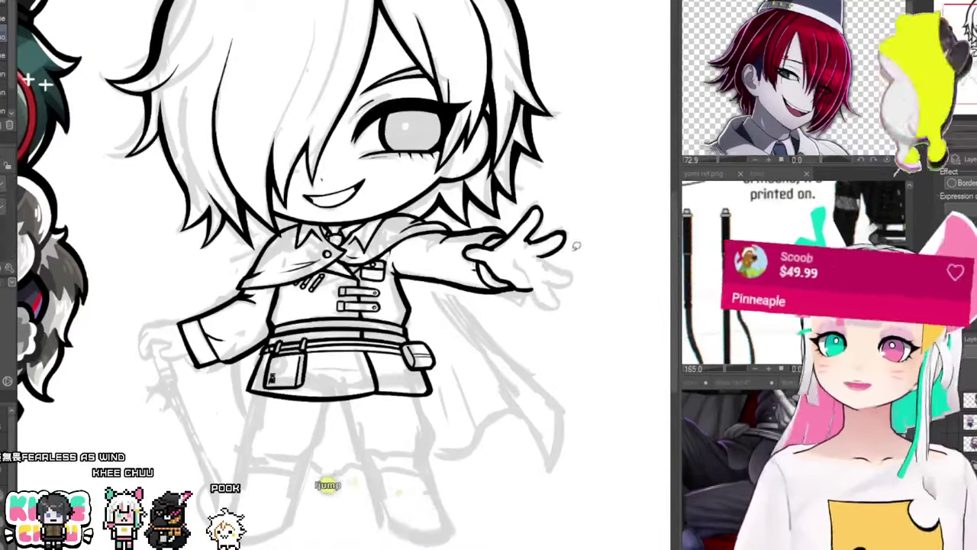
{"action": "key", "text": "ctrl+t"}
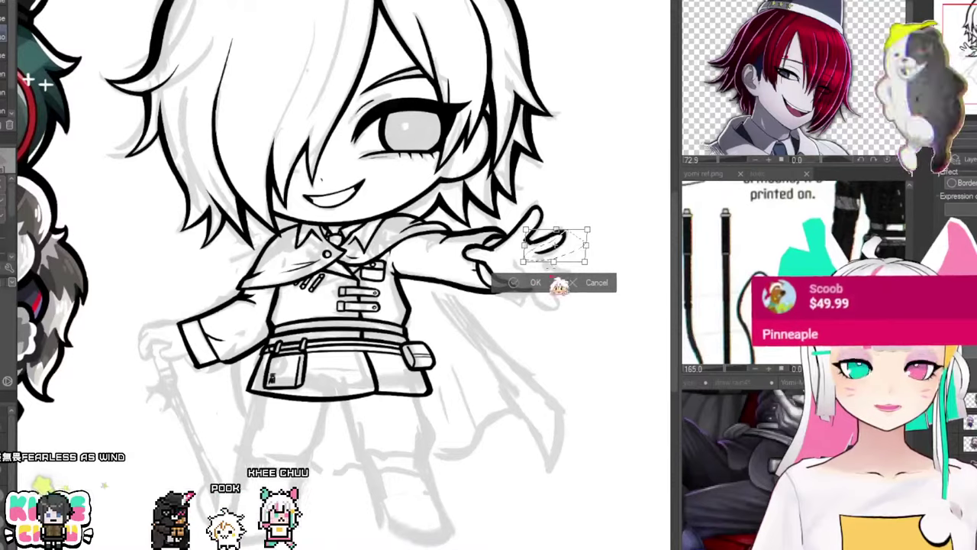
{"action": "key", "text": "Return"}
{"action": "key", "text": "ctrl+d"}
{"action": "left_click_drag", "start_coordinate": [589, 297], "coordinate": [574, 282]}
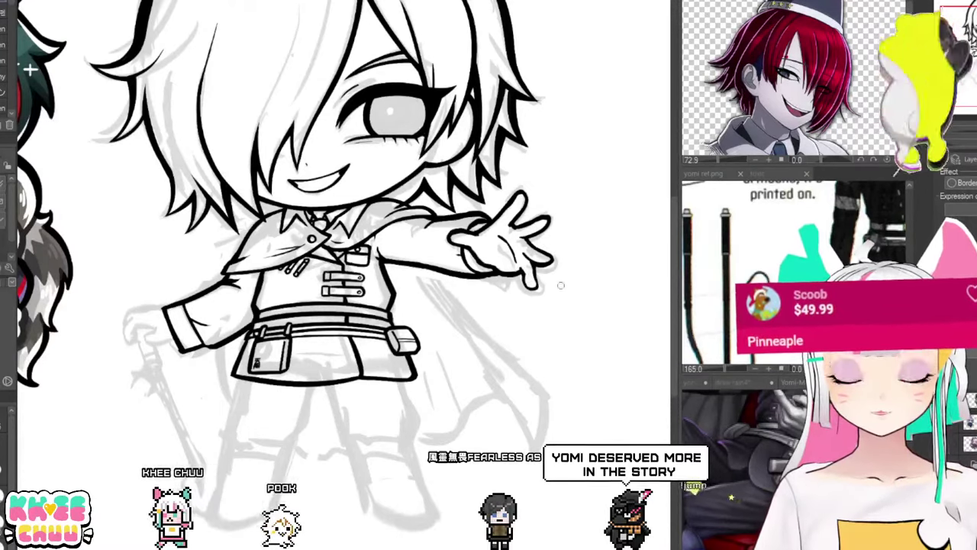
Step: Turn off the mirrored view, lasso the outstretched hand's lowest fingers and transform them to sit closer to the palm, then deselect
{"action": "scroll", "coordinate": [480, 373], "scroll_direction": "down", "scroll_amount": 3}
{"action": "scroll", "coordinate": [410, 327], "scroll_direction": "up", "scroll_amount": 3}
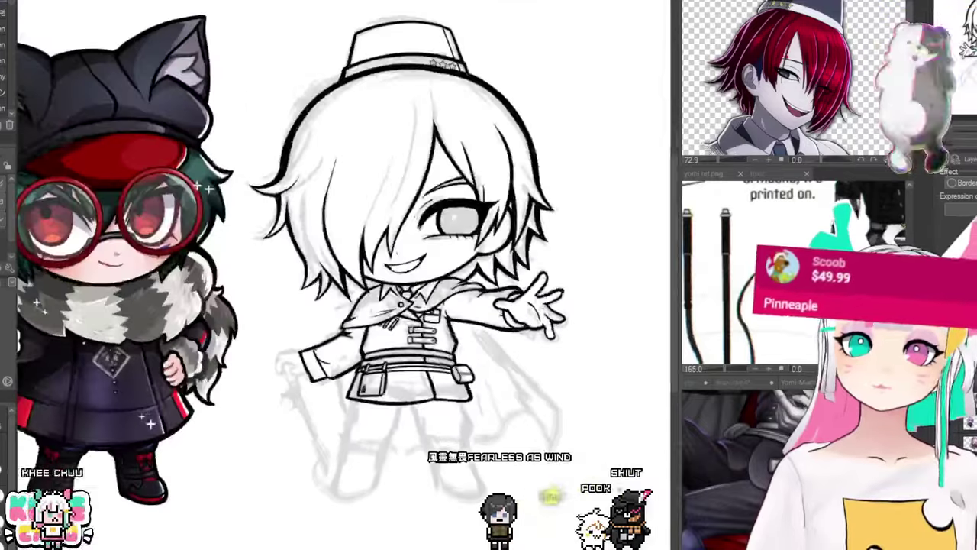
{"action": "key", "text": "h"}
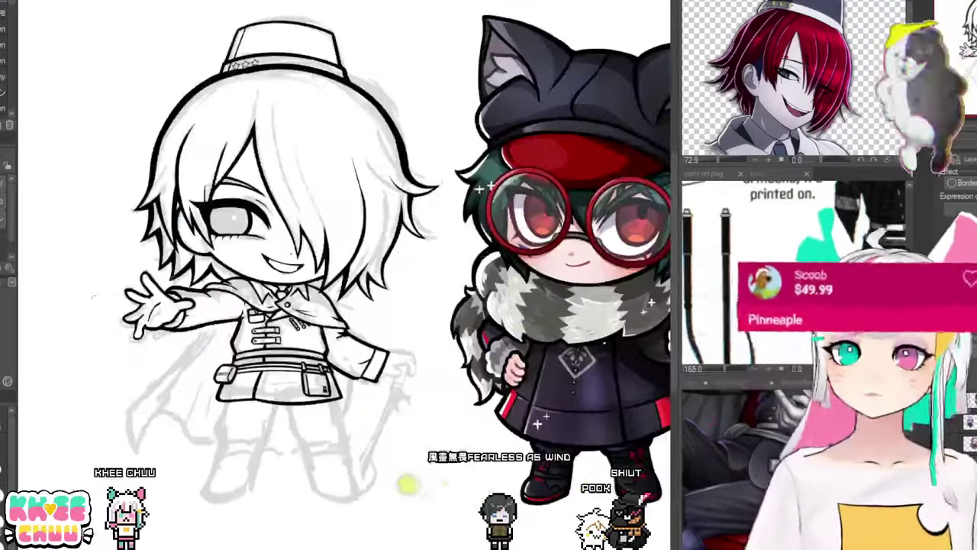
{"action": "key", "text": "ctrl+plus"}
{"action": "key", "text": "ctrl+plus"}
{"action": "key", "text": "ctrl+plus"}
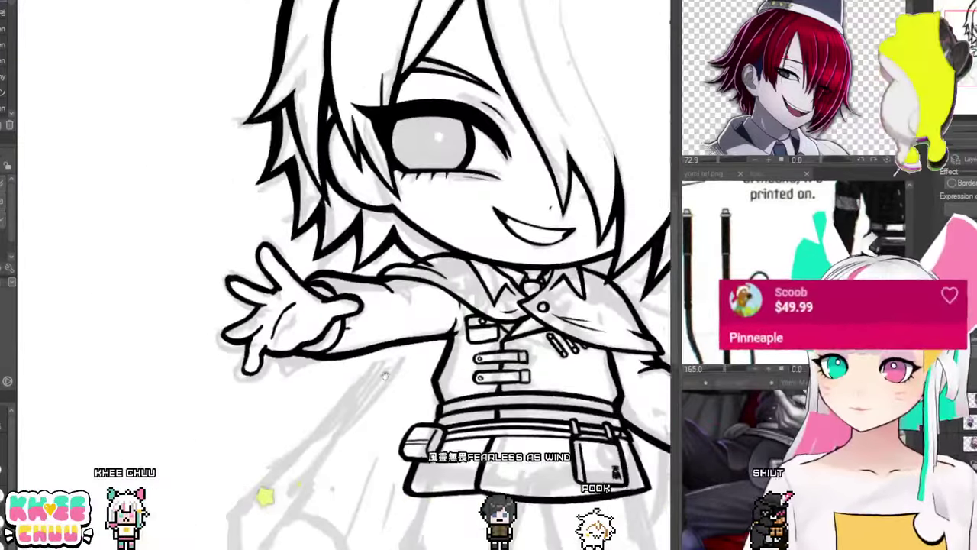
{"action": "left_click_drag", "start_coordinate": [385, 375], "coordinate": [425, 390]}
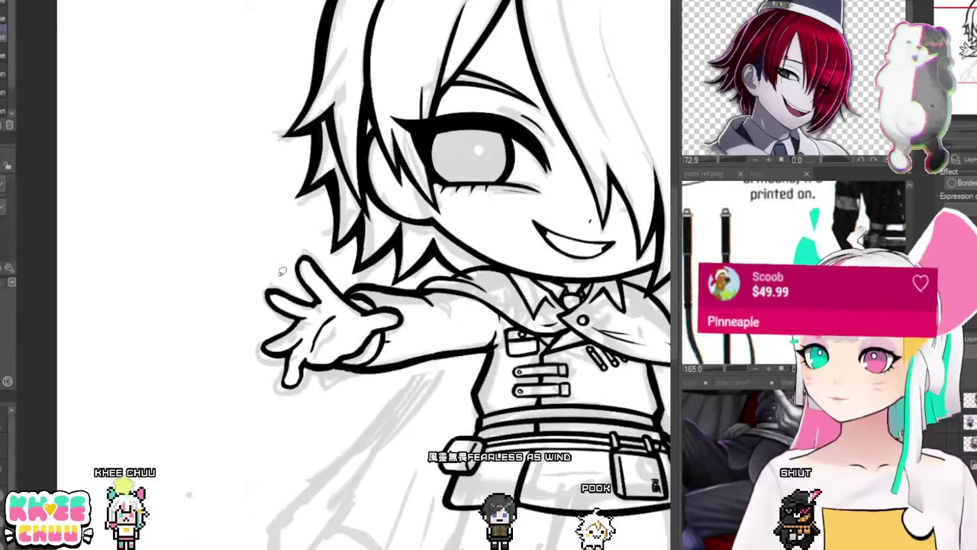
{"action": "mouse_move", "coordinate": [309, 372]}
{"action": "left_mouse_down"}
{"action": "mouse_move", "coordinate": [304, 329]}
{"action": "mouse_move", "coordinate": [320, 320]}
{"action": "left_mouse_up"}
{"action": "key", "text": "ctrl+t"}
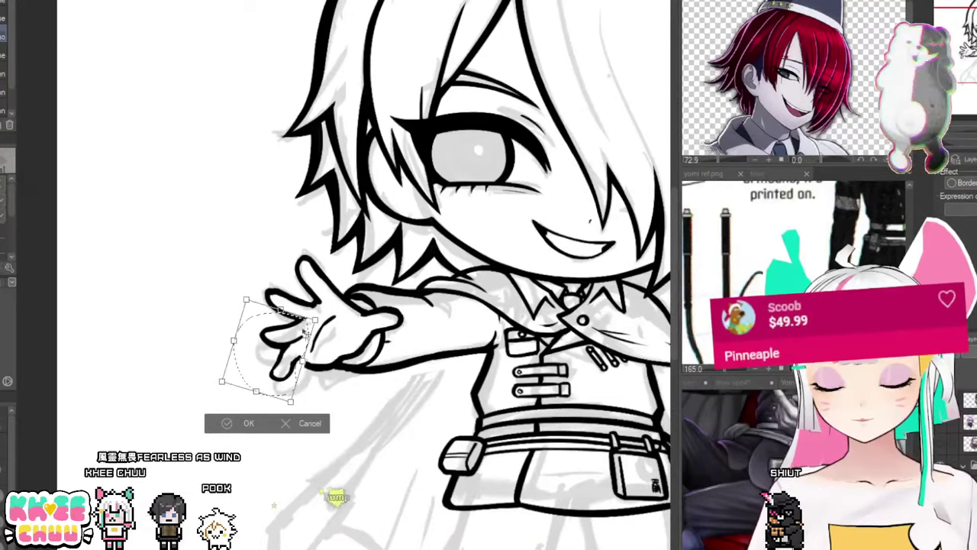
{"action": "left_click", "coordinate": [249, 425]}
{"action": "mouse_move", "coordinate": [293, 350]}
{"action": "left_mouse_down"}
{"action": "mouse_move", "coordinate": [268, 391]}
{"action": "mouse_move", "coordinate": [303, 358]}
{"action": "left_mouse_up"}
{"action": "key", "text": "ctrl+d"}
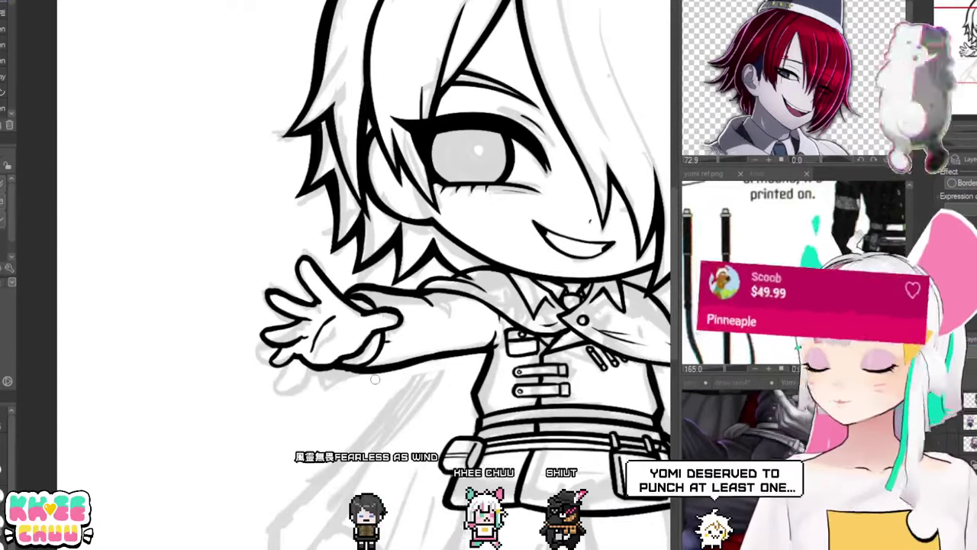
Step: Lasso the line art around the outstretched arm's shoulder and upper sleeve and transform it slightly
{"action": "scroll", "coordinate": [375, 378], "scroll_direction": "down", "scroll_amount": 2}
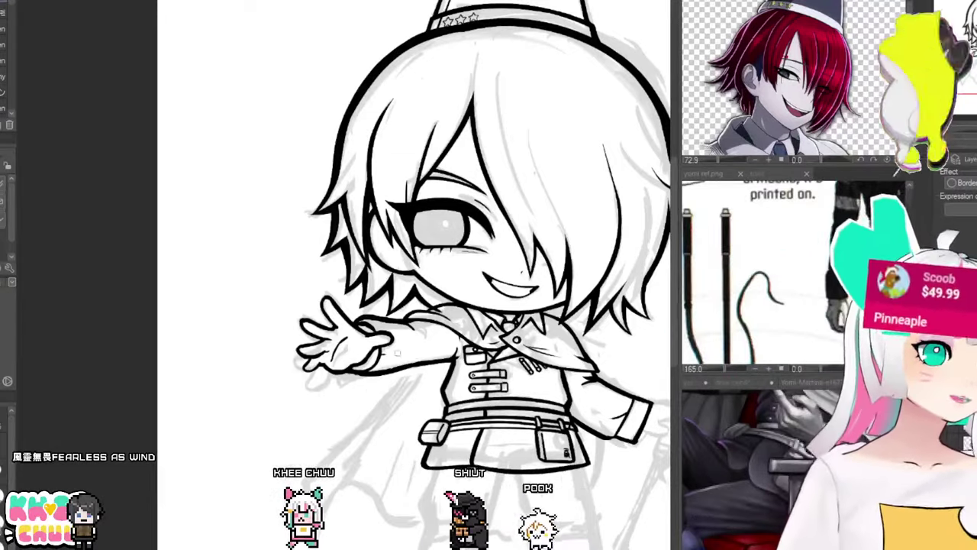
{"action": "scroll", "coordinate": [479, 173], "scroll_direction": "up", "scroll_amount": 2}
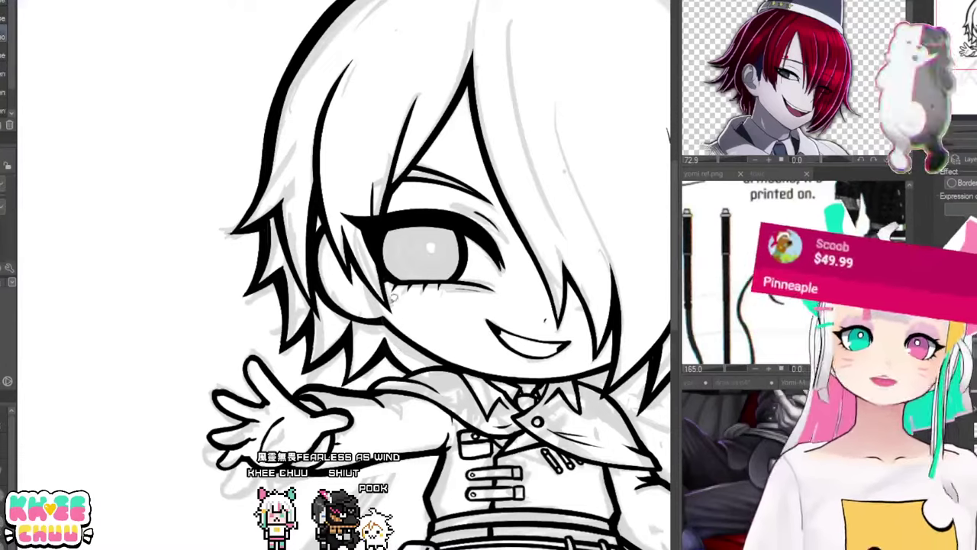
{"action": "mouse_move", "coordinate": [354, 315]}
{"action": "left_mouse_down"}
{"action": "mouse_move", "coordinate": [359, 420]}
{"action": "mouse_move", "coordinate": [436, 310]}
{"action": "left_mouse_up"}
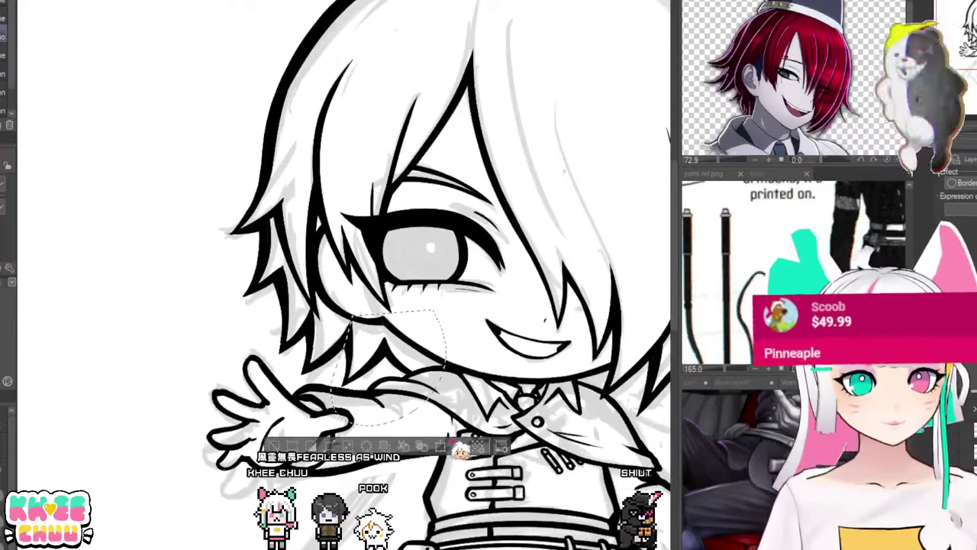
{"action": "left_click", "coordinate": [454, 448]}
{"action": "left_click_drag", "start_coordinate": [388, 426], "coordinate": [397, 419]}
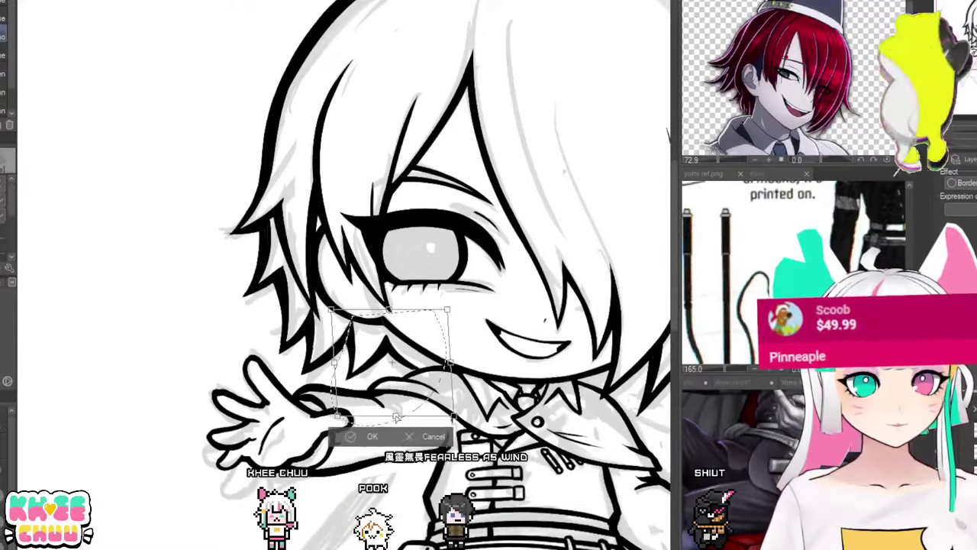
{"action": "key", "text": "Return"}
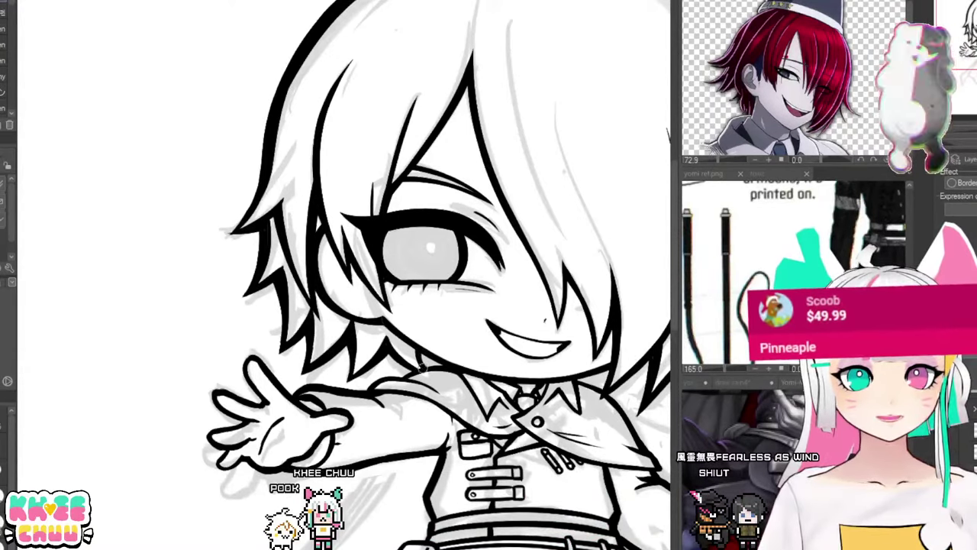
Step: Ink extra strand lines in the hair on the covered-eye side and check the figure as a whole
{"action": "scroll", "coordinate": [456, 336], "scroll_direction": "down", "scroll_amount": 5}
{"action": "scroll", "coordinate": [462, 313], "scroll_direction": "up", "scroll_amount": 3}
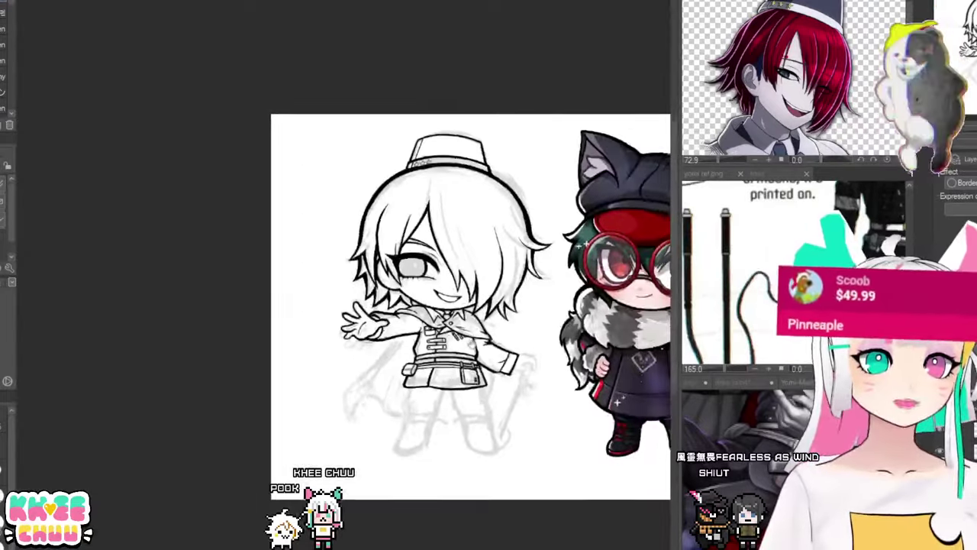
{"action": "scroll", "coordinate": [463, 301], "scroll_direction": "up", "scroll_amount": 1}
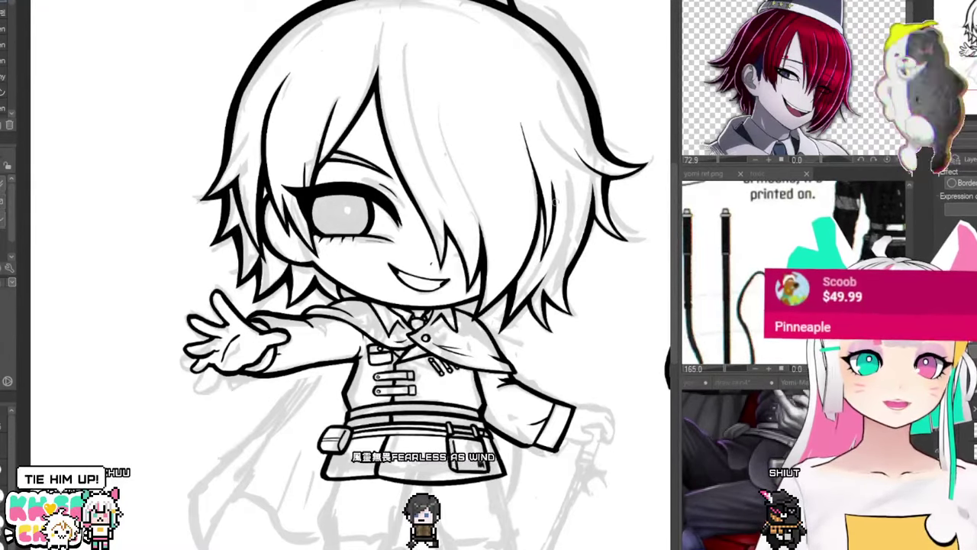
{"action": "left_click_drag", "start_coordinate": [565, 244], "coordinate": [568, 287]}
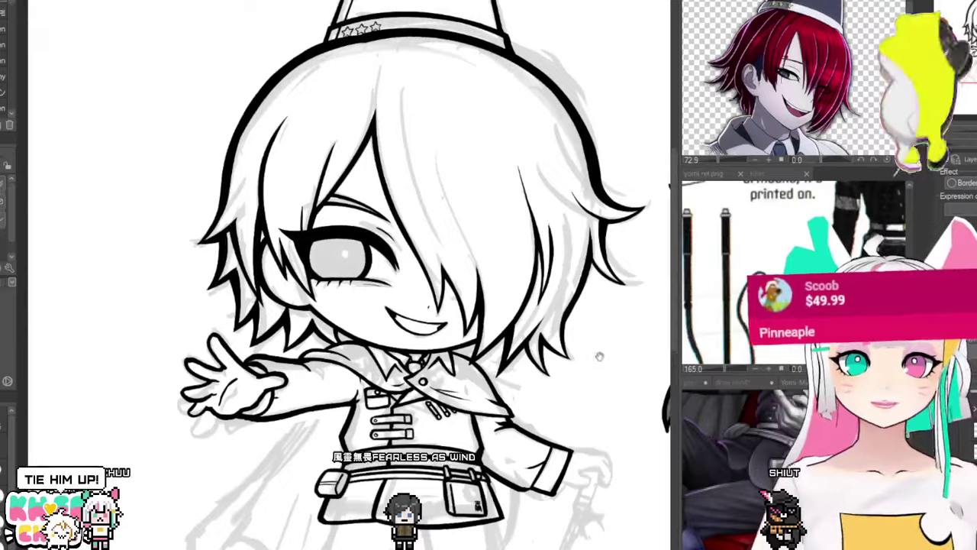
{"action": "left_click_drag", "start_coordinate": [600, 354], "coordinate": [584, 272]}
{"action": "scroll", "coordinate": [462, 378], "scroll_direction": "down", "scroll_amount": 2}
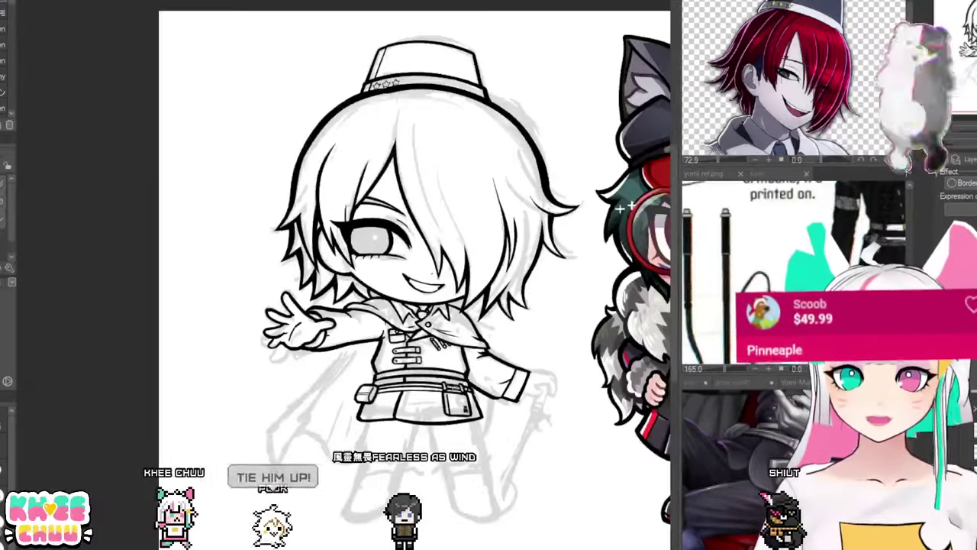
{"action": "left_click_drag", "start_coordinate": [462, 378], "coordinate": [416, 312]}
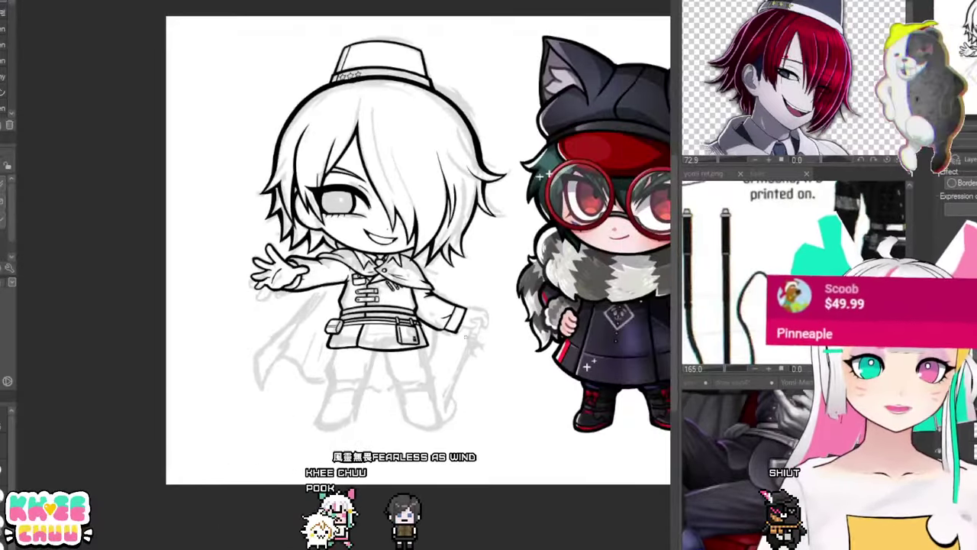
Step: Bring the boots into view in the references and ink the lowered-arm side's trouser leg, boot-top bands, foot and sole
{"action": "left_click_drag", "start_coordinate": [829, 336], "coordinate": [742, 168]}
{"action": "scroll", "coordinate": [742, 243], "scroll_direction": "down", "scroll_amount": 2}
{"action": "scroll", "coordinate": [742, 230], "scroll_direction": "down", "scroll_amount": 3}
{"action": "left_click_drag", "start_coordinate": [725, 237], "coordinate": [756, 271]}
{"action": "scroll", "coordinate": [756, 271], "scroll_direction": "up", "scroll_amount": 1}
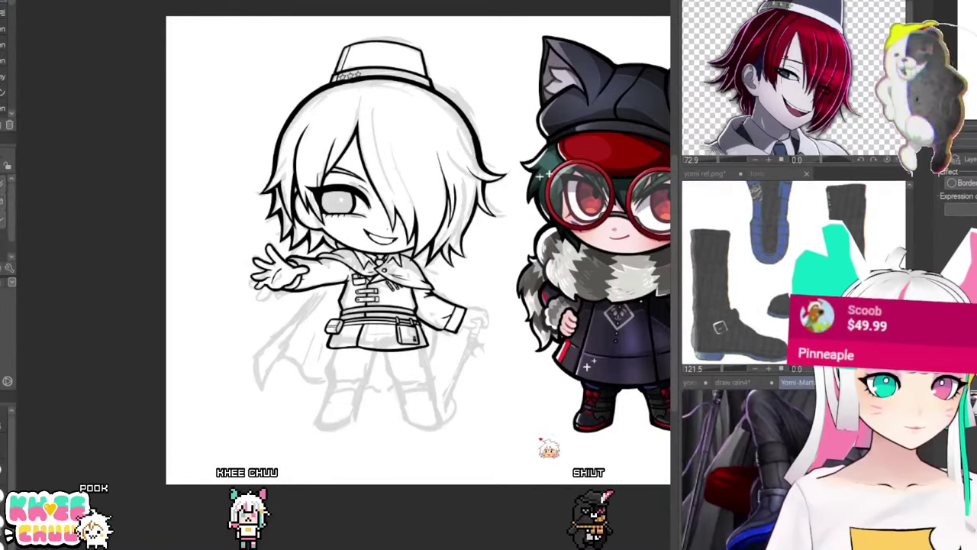
{"action": "left_click_drag", "start_coordinate": [557, 412], "coordinate": [522, 406]}
{"action": "scroll", "coordinate": [521, 406], "scroll_direction": "up", "scroll_amount": 3}
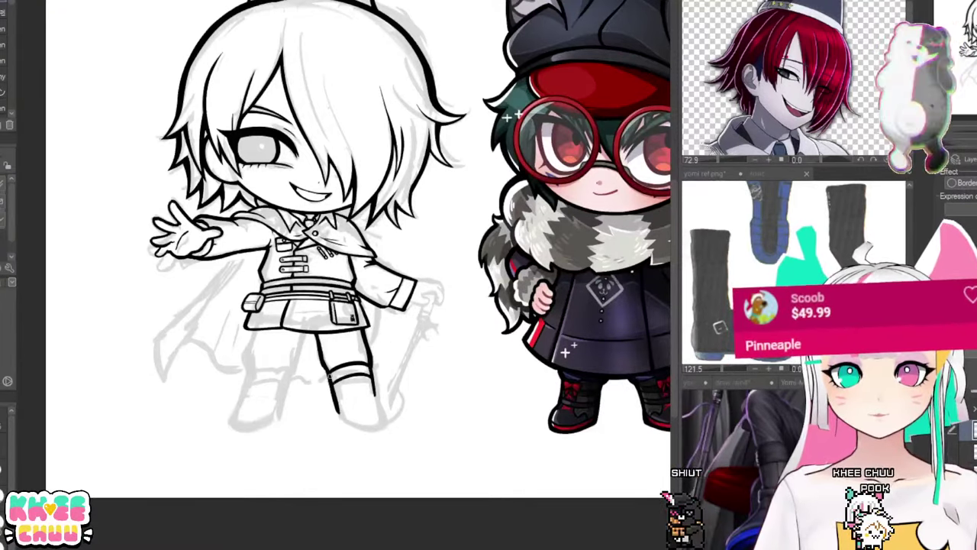
{"action": "left_click_drag", "start_coordinate": [358, 404], "coordinate": [358, 387]}
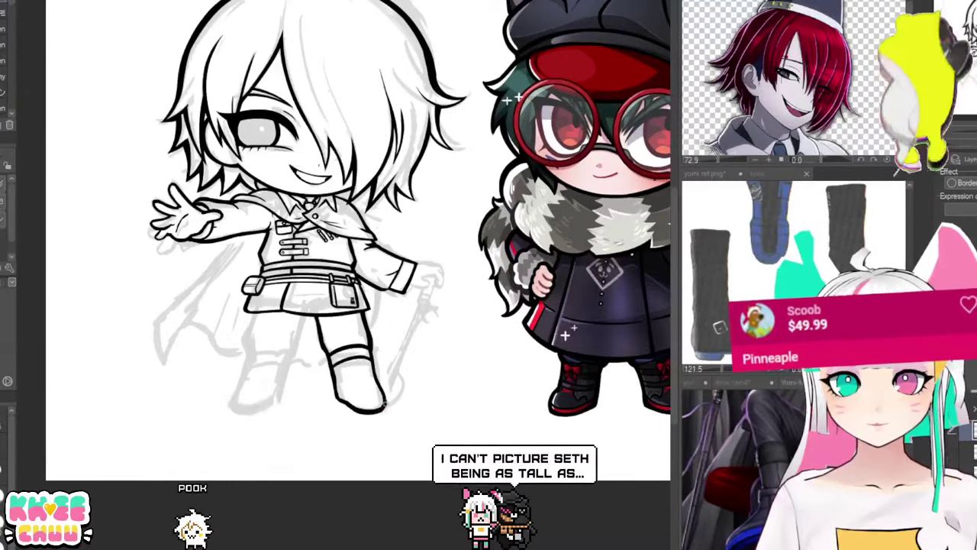
{"action": "scroll", "coordinate": [366, 390], "scroll_direction": "down", "scroll_amount": 1}
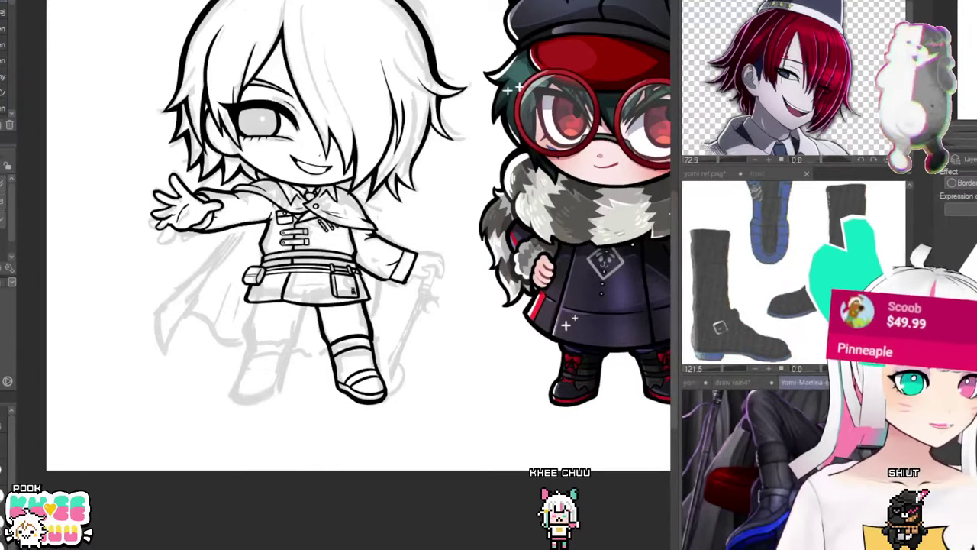
Step: Examine the boots in the full-body reference and ink the instep straps and shaft seam on the first boot
{"action": "left_click_drag", "start_coordinate": [794, 514], "coordinate": [836, 408]}
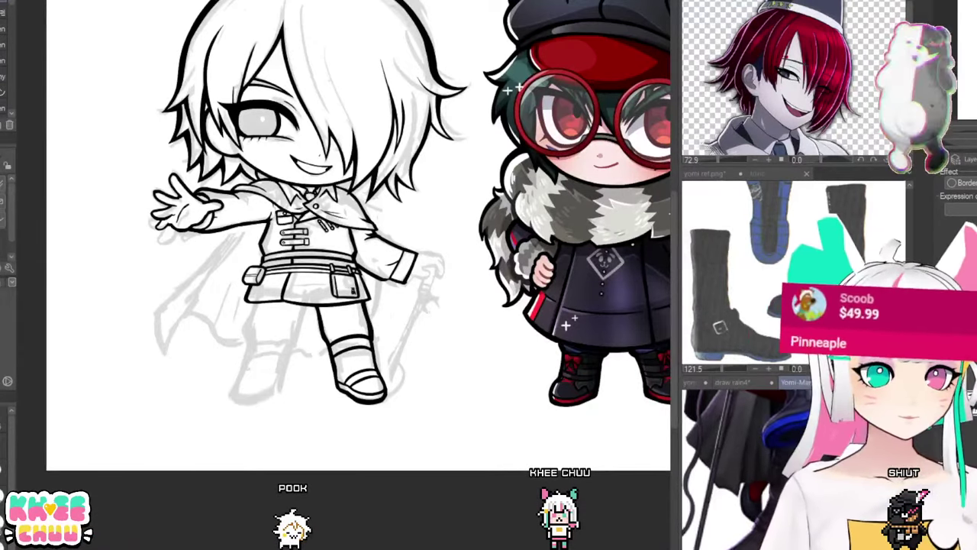
{"action": "left_click_drag", "start_coordinate": [795, 428], "coordinate": [772, 527]}
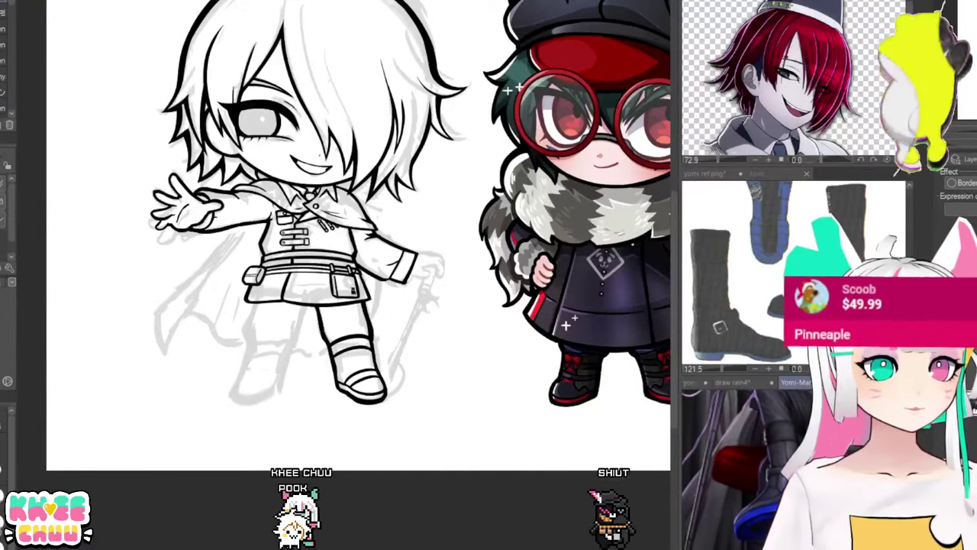
{"action": "left_click_drag", "start_coordinate": [741, 466], "coordinate": [756, 436]}
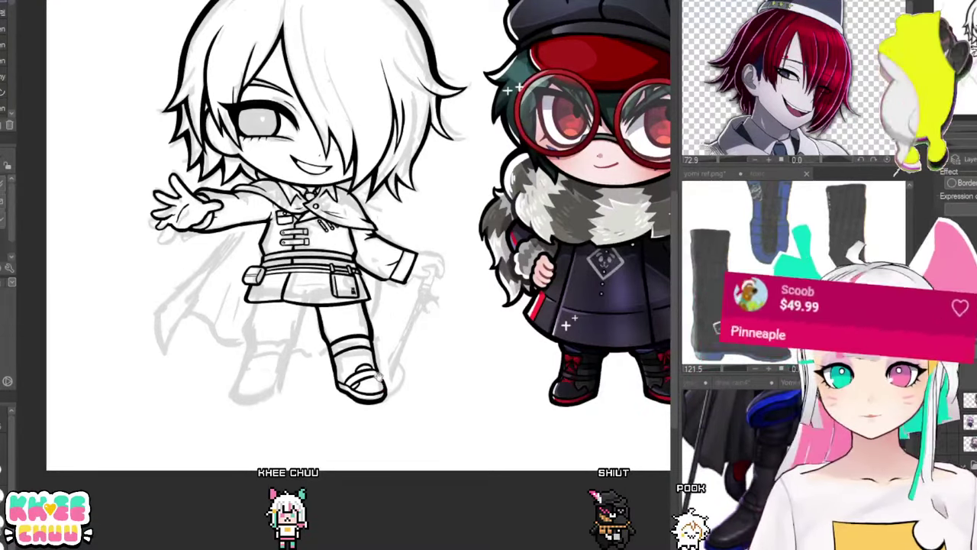
{"action": "left_click_drag", "start_coordinate": [378, 376], "coordinate": [385, 376]}
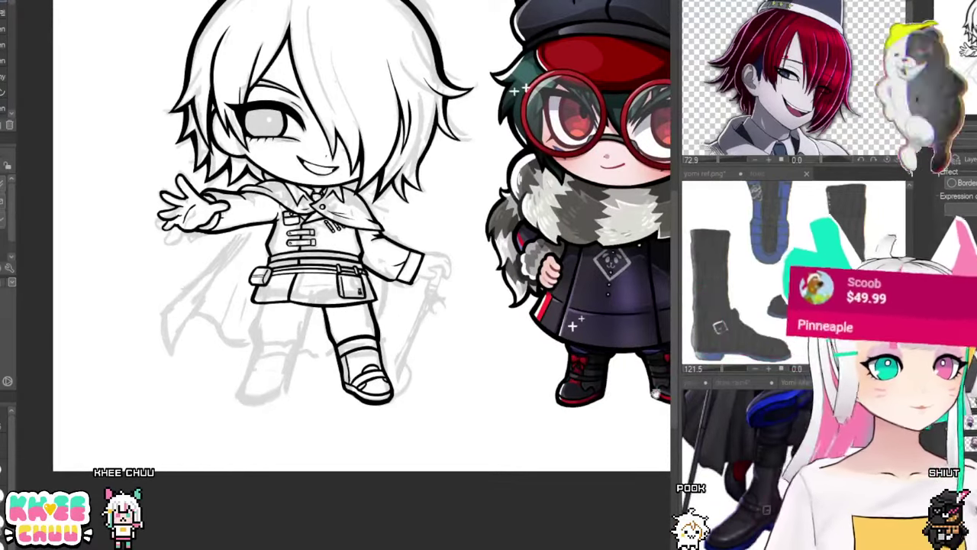
{"action": "left_click_drag", "start_coordinate": [784, 433], "coordinate": [779, 510]}
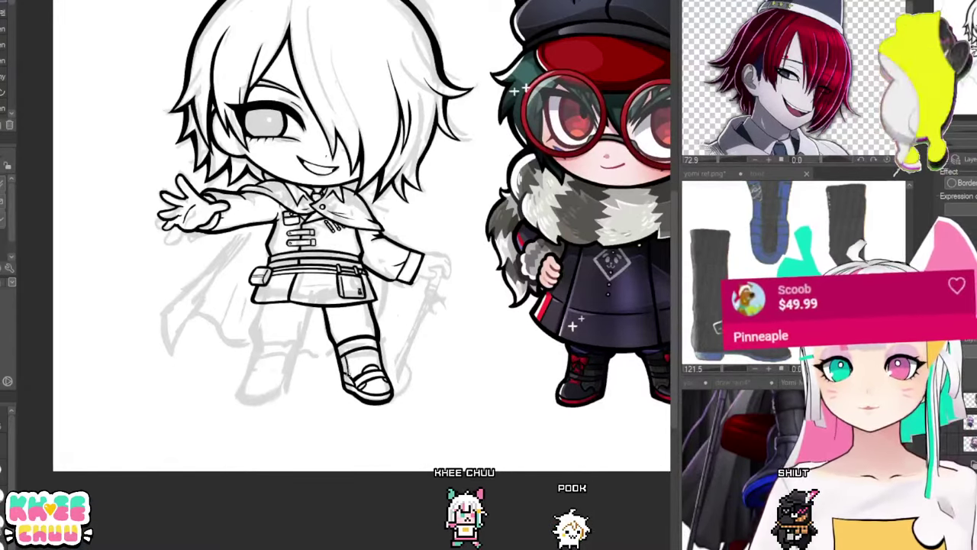
{"action": "left_click_drag", "start_coordinate": [348, 372], "coordinate": [373, 379]}
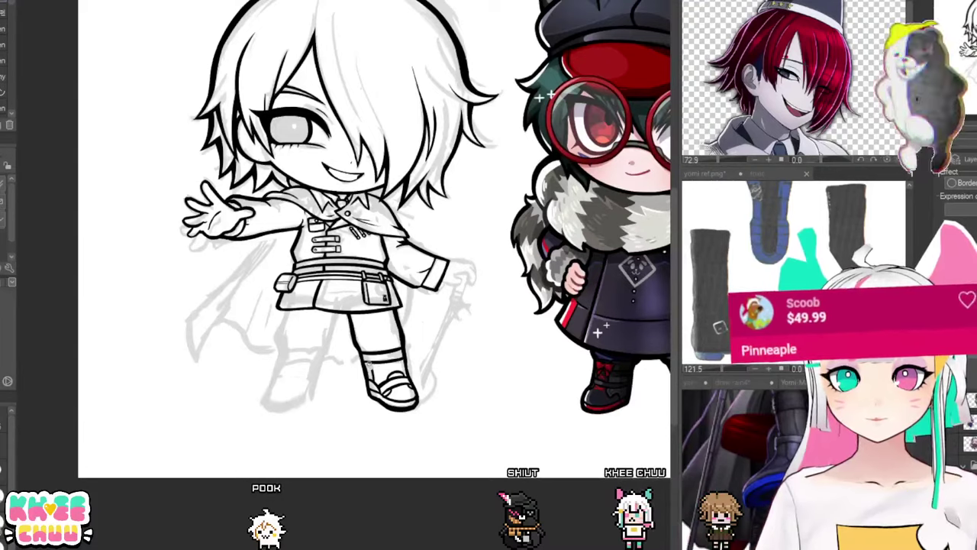
Step: Ink the second trouser leg with its knee folds and the band around the boot top
{"action": "left_click_drag", "start_coordinate": [417, 341], "coordinate": [471, 321]}
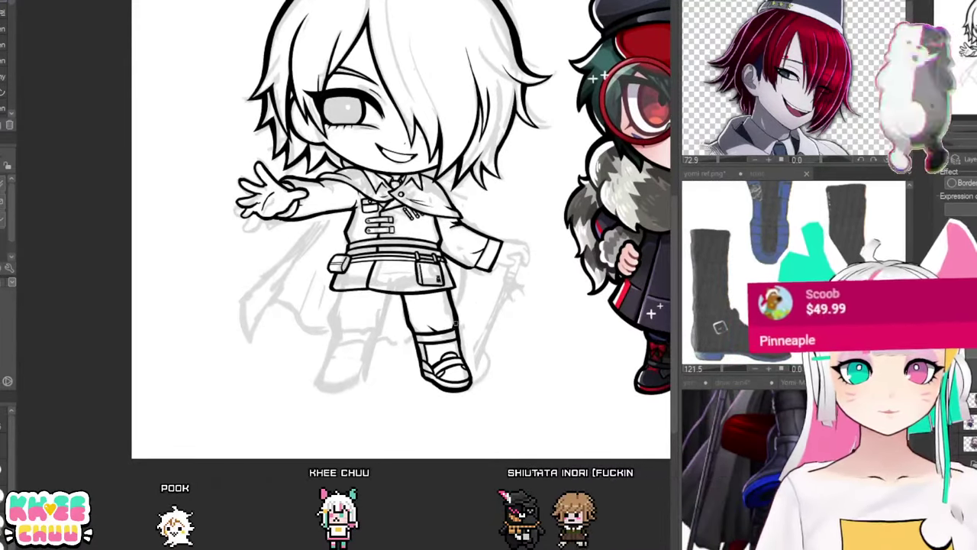
{"action": "left_click_drag", "start_coordinate": [371, 288], "coordinate": [382, 304]}
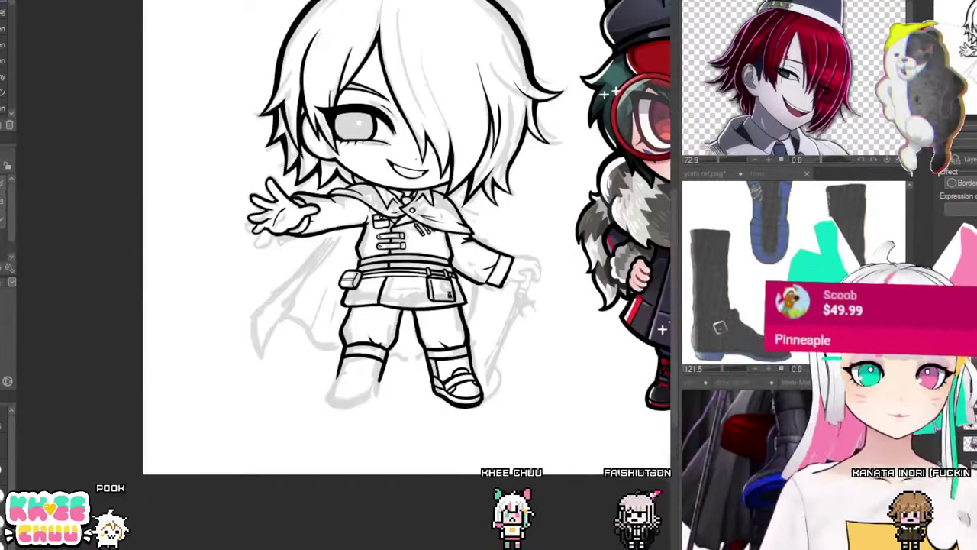
{"action": "scroll", "coordinate": [368, 345], "scroll_direction": "up", "scroll_amount": 1}
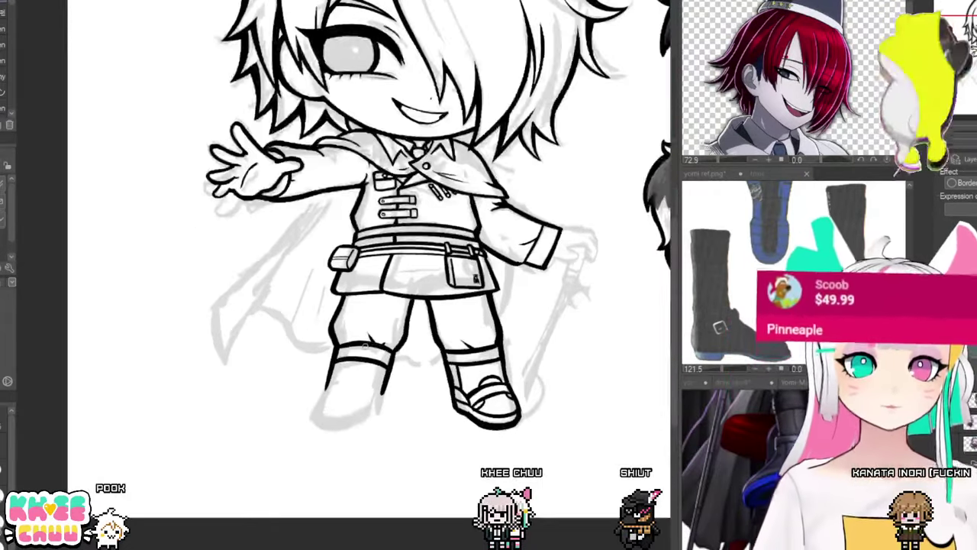
Step: Ink the second boot's foot, sole, instep straps and shaft seam using a mirrored view, and check the coat in the full-body reference
{"action": "key", "text": "h"}
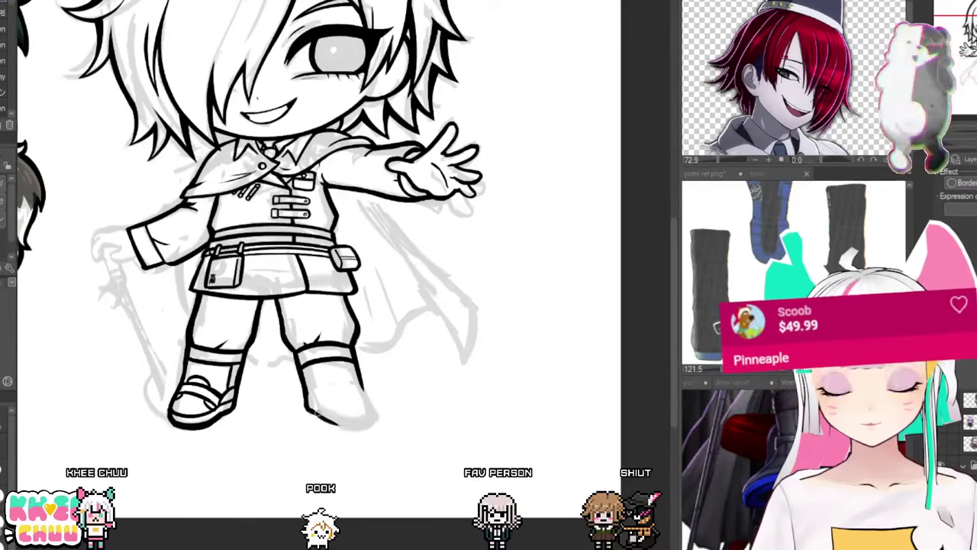
{"action": "left_click_drag", "start_coordinate": [316, 413], "coordinate": [366, 413]}
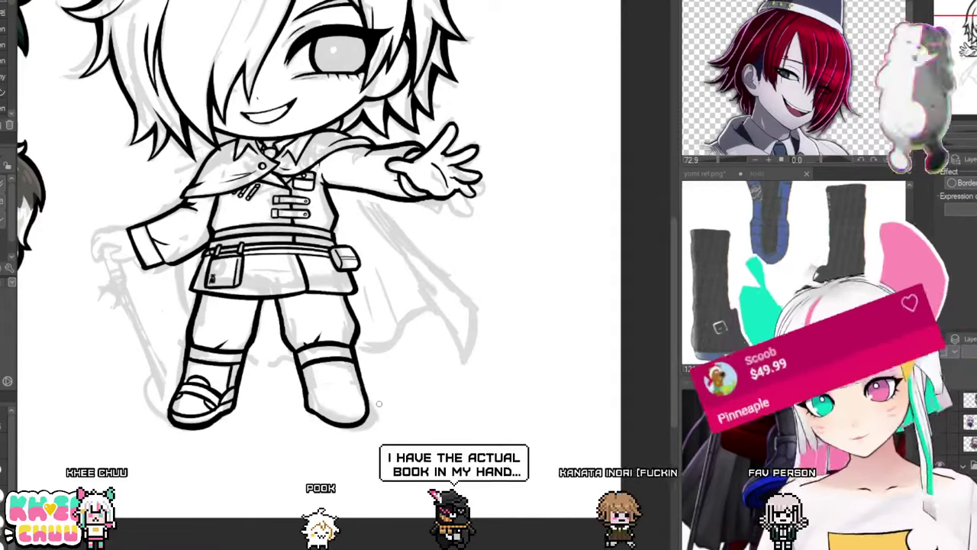
{"action": "key", "text": "h"}
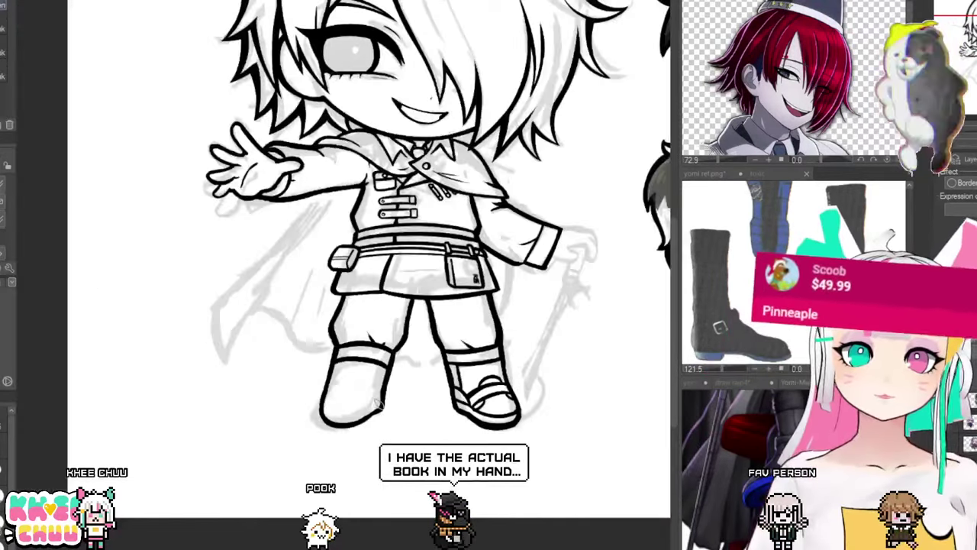
{"action": "left_click_drag", "start_coordinate": [379, 404], "coordinate": [381, 397]}
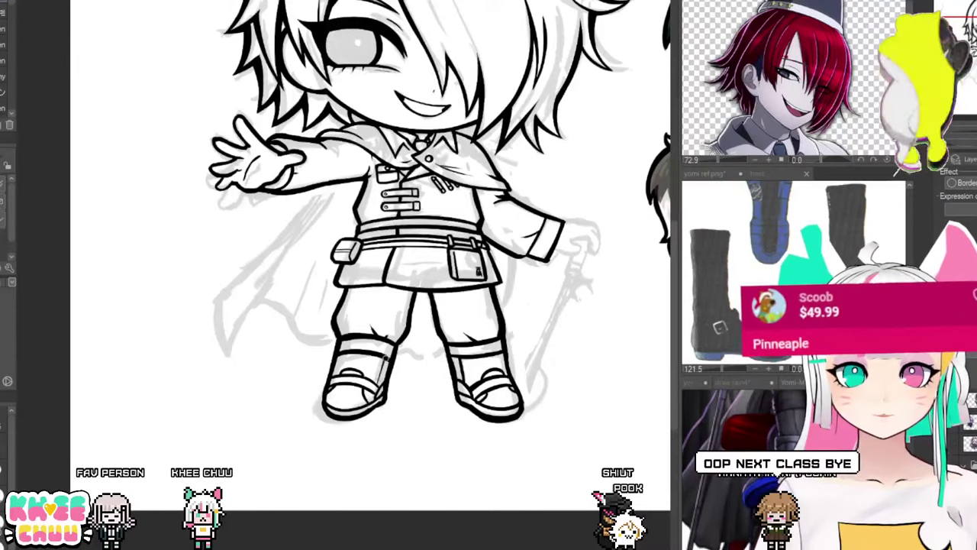
{"action": "left_click_drag", "start_coordinate": [390, 345], "coordinate": [378, 369]}
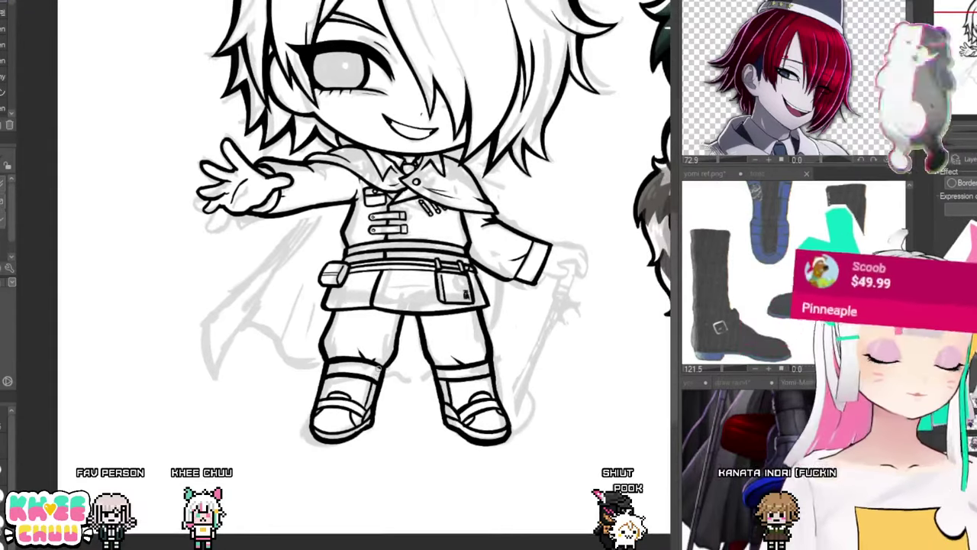
{"action": "left_click_drag", "start_coordinate": [752, 465], "coordinate": [726, 424]}
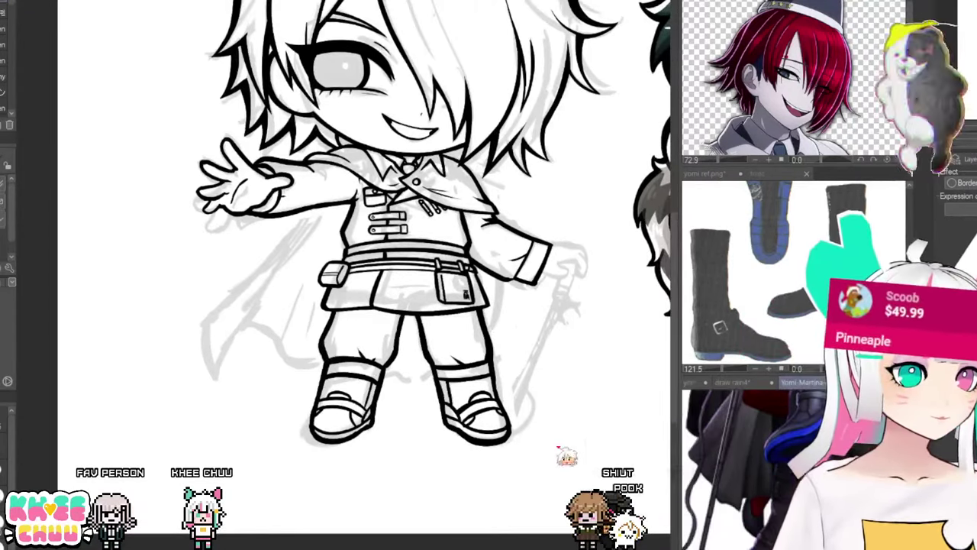
Step: Ink the short cloak edge beside the lowered-arm side's leg and bring the full-body cloak reference into view
{"action": "scroll", "coordinate": [449, 394], "scroll_direction": "down", "scroll_amount": 5}
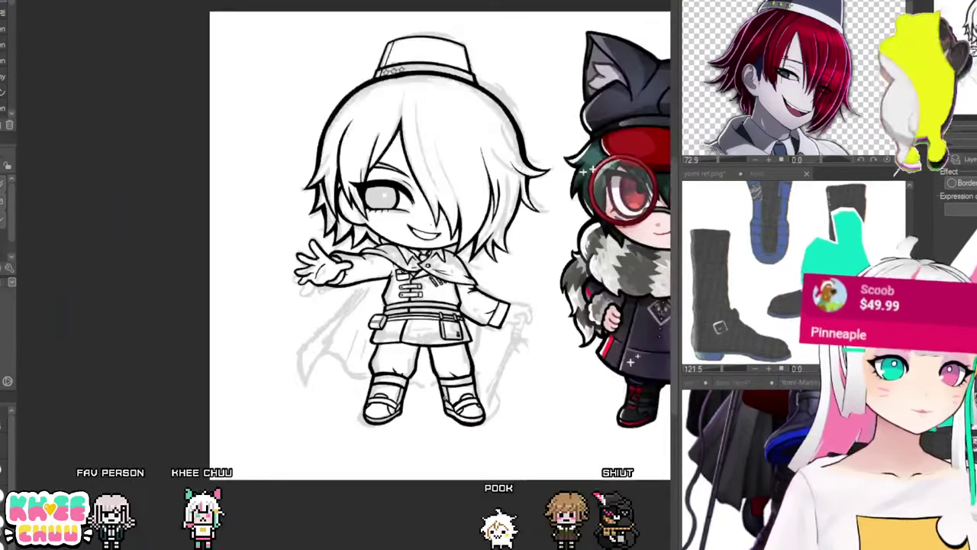
{"action": "left_click_drag", "start_coordinate": [480, 362], "coordinate": [452, 403]}
{"action": "scroll", "coordinate": [453, 402], "scroll_direction": "up", "scroll_amount": 4}
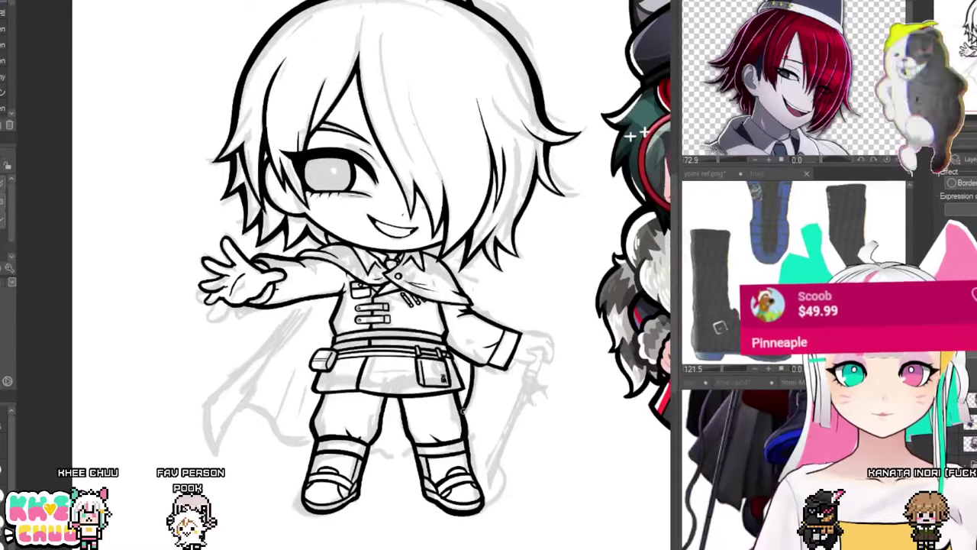
{"action": "left_click", "coordinate": [756, 229]}
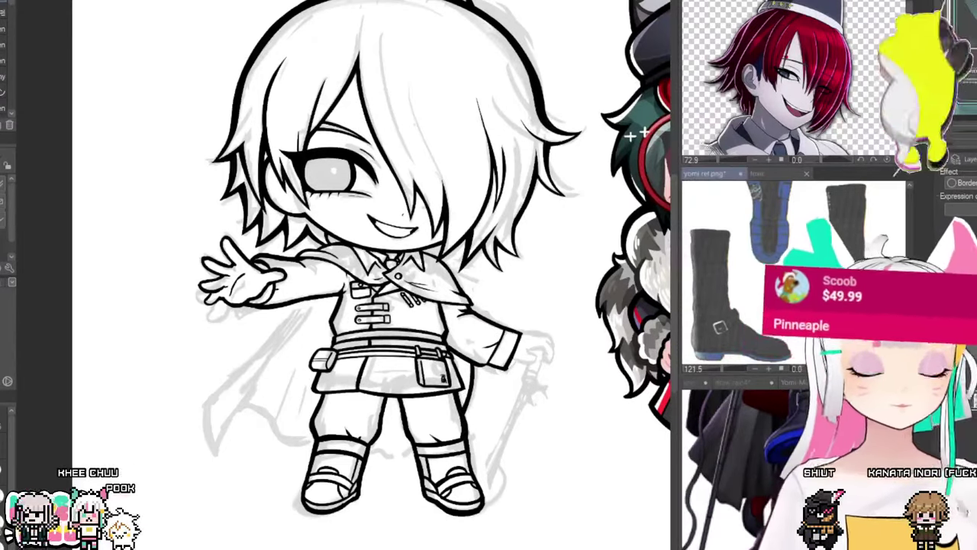
{"action": "left_click_drag", "start_coordinate": [756, 229], "coordinate": [735, 341]}
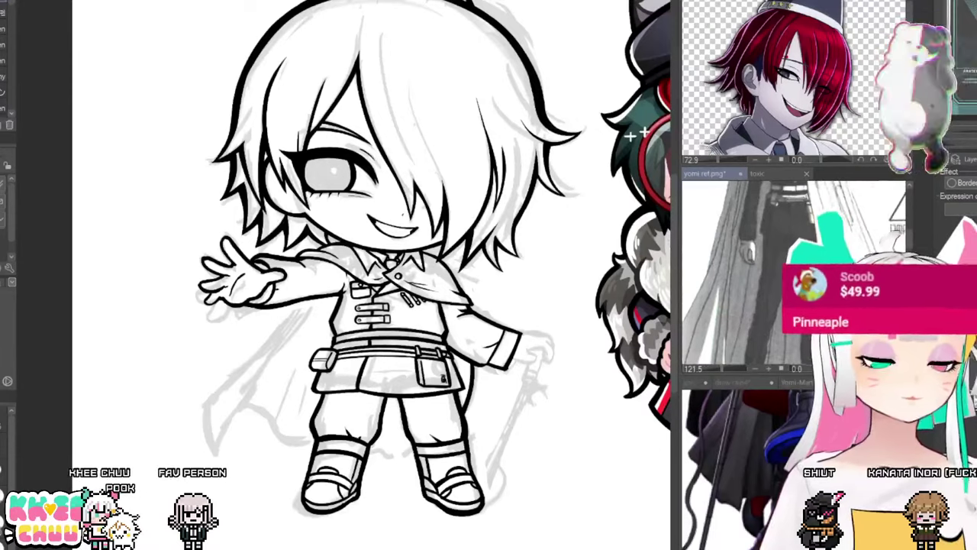
{"action": "scroll", "coordinate": [778, 227], "scroll_direction": "down", "scroll_amount": 3}
{"action": "left_click_drag", "start_coordinate": [777, 228], "coordinate": [776, 255]}
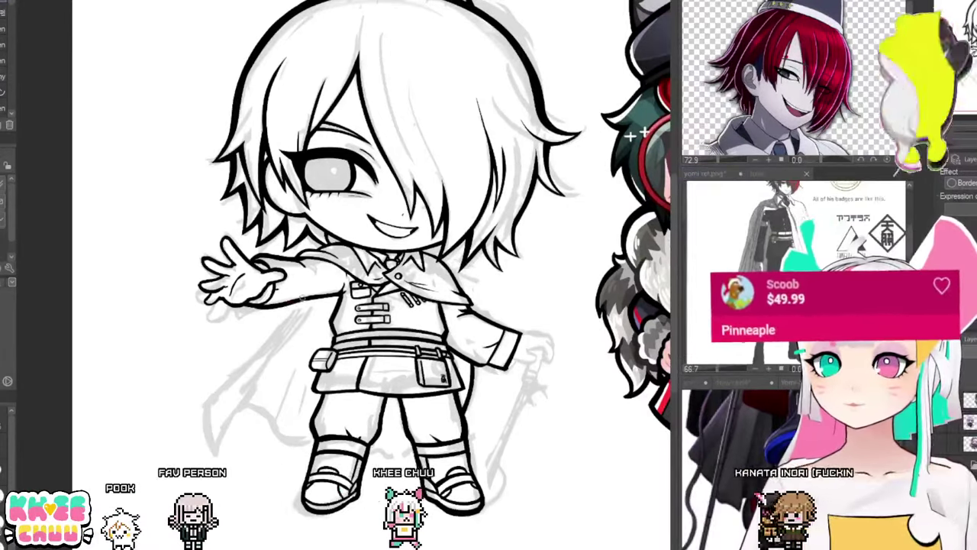
{"action": "left_click_drag", "start_coordinate": [267, 340], "coordinate": [228, 374]}
{"action": "left_click_drag", "start_coordinate": [309, 303], "coordinate": [266, 351]}
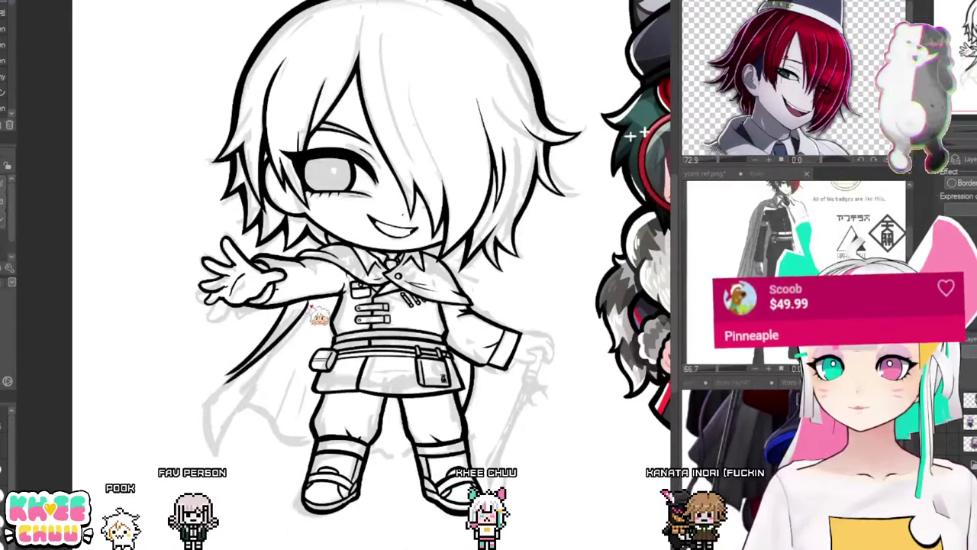
{"action": "key", "text": "ctrl+z"}
{"action": "key", "text": "ctrl+z"}
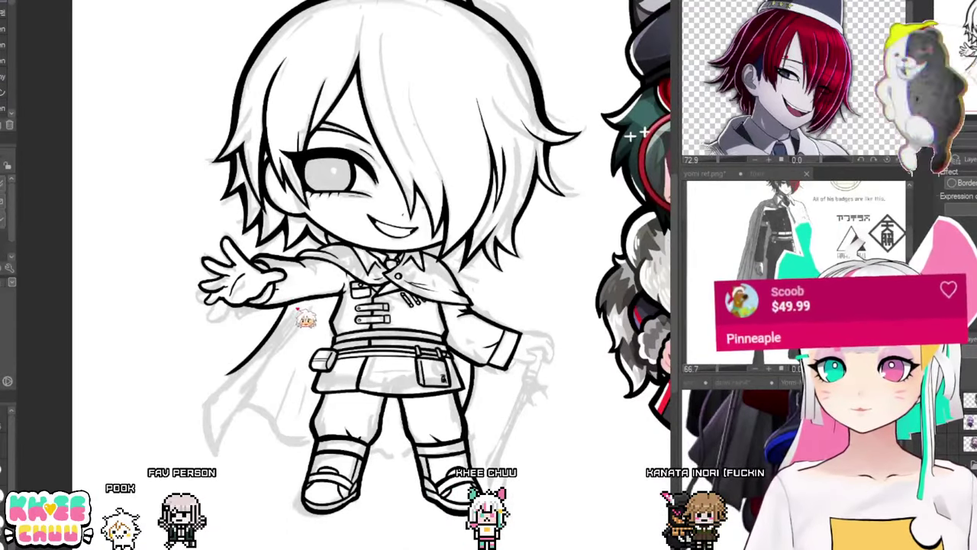
{"action": "mouse_move", "coordinate": [299, 305]}
{"action": "left_mouse_down"}
{"action": "mouse_move", "coordinate": [262, 378]}
{"action": "mouse_move", "coordinate": [201, 451]}
{"action": "left_mouse_up"}
{"action": "key", "text": "ctrl+z"}
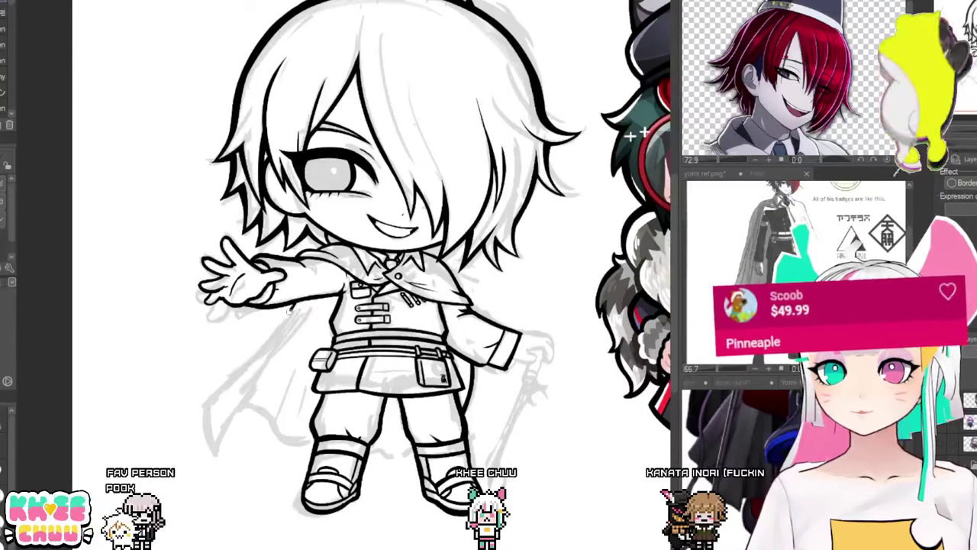
{"action": "left_click_drag", "start_coordinate": [294, 304], "coordinate": [219, 460]}
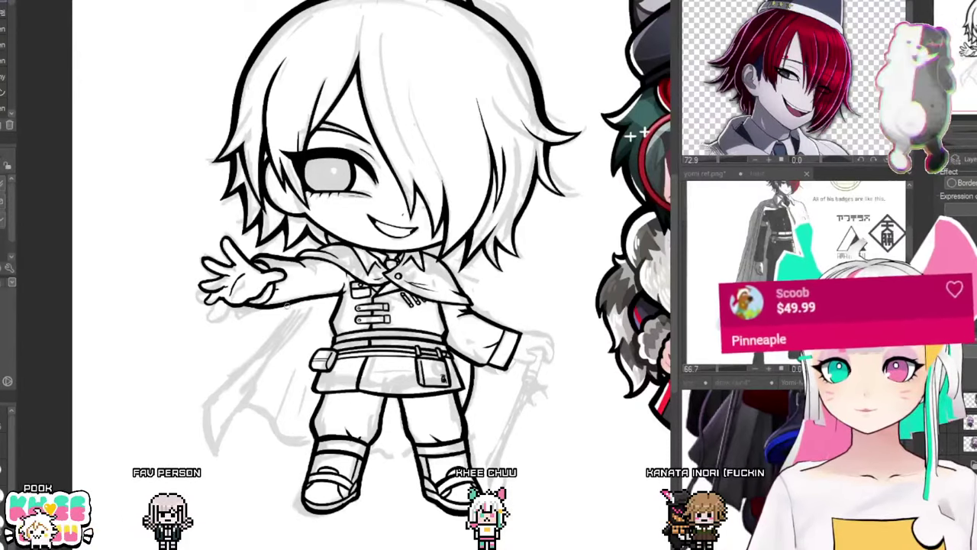
{"action": "key", "text": "ctrl+z"}
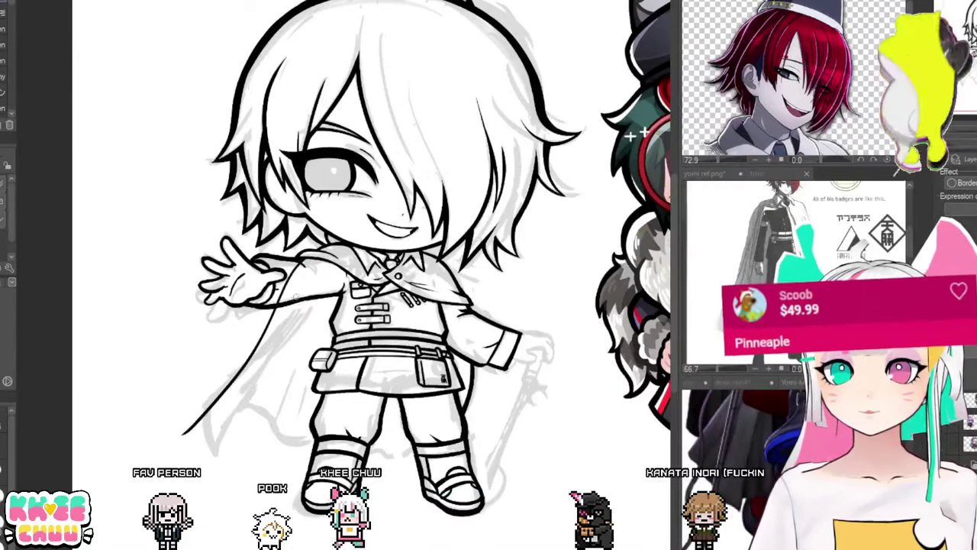
{"action": "left_click_drag", "start_coordinate": [291, 284], "coordinate": [218, 451]}
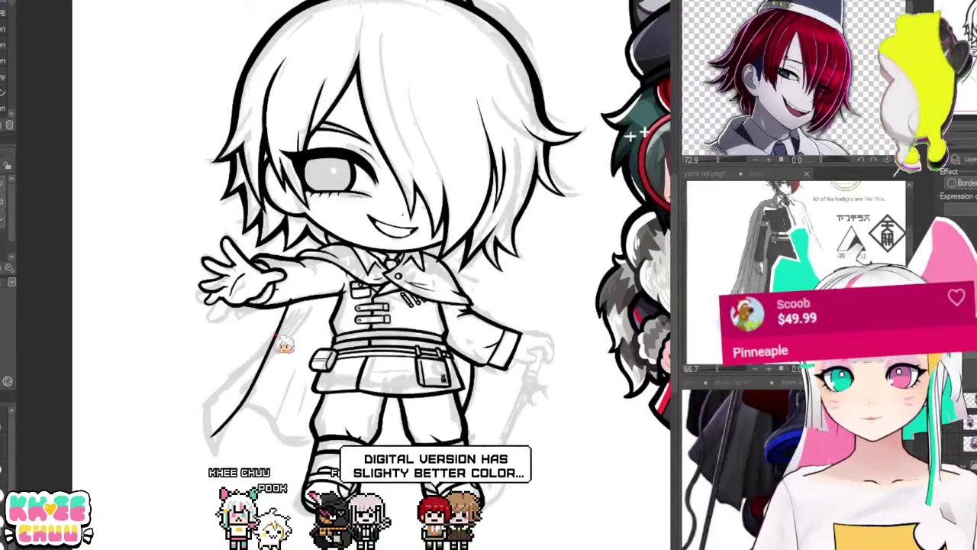
{"action": "key", "text": "ctrl+z"}
{"action": "left_click_drag", "start_coordinate": [293, 306], "coordinate": [221, 443]}
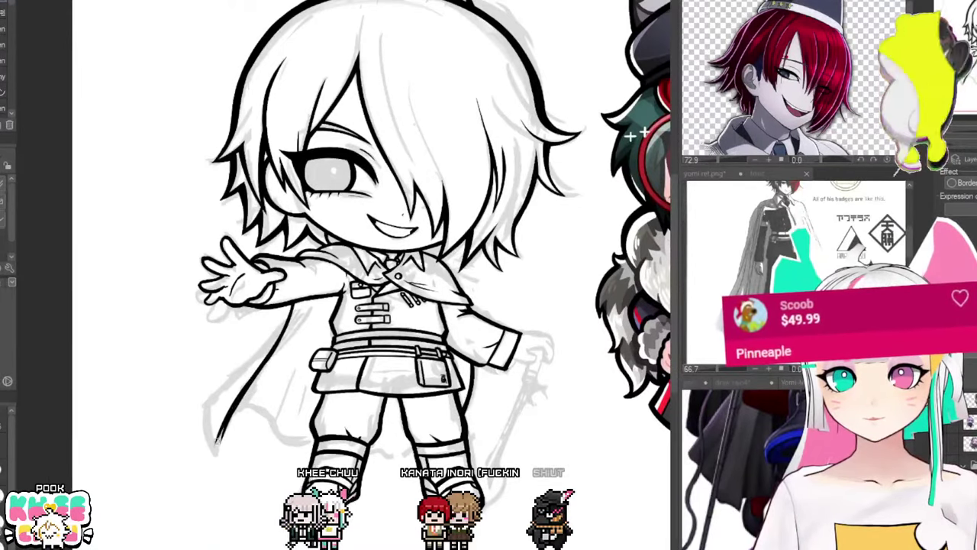
{"action": "key", "text": "ctrl+z"}
{"action": "left_click_drag", "start_coordinate": [294, 303], "coordinate": [215, 451]}
{"action": "key", "text": "ctrl+z"}
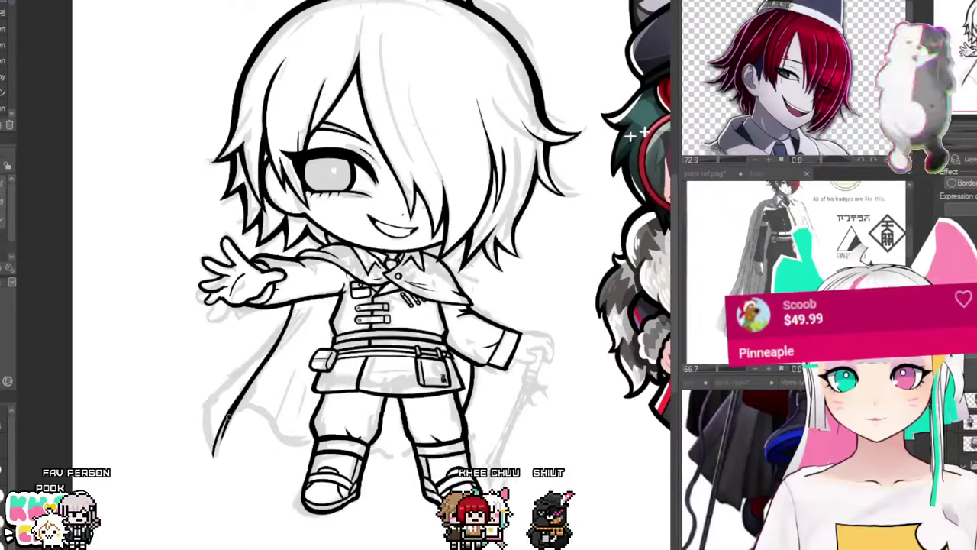
Step: Ink the cloak below the outstretched arm, with its long outer edge, pointed corner, wavy hem and folds, checking in a mirrored view
{"action": "left_click_drag", "start_coordinate": [293, 304], "coordinate": [217, 459]}
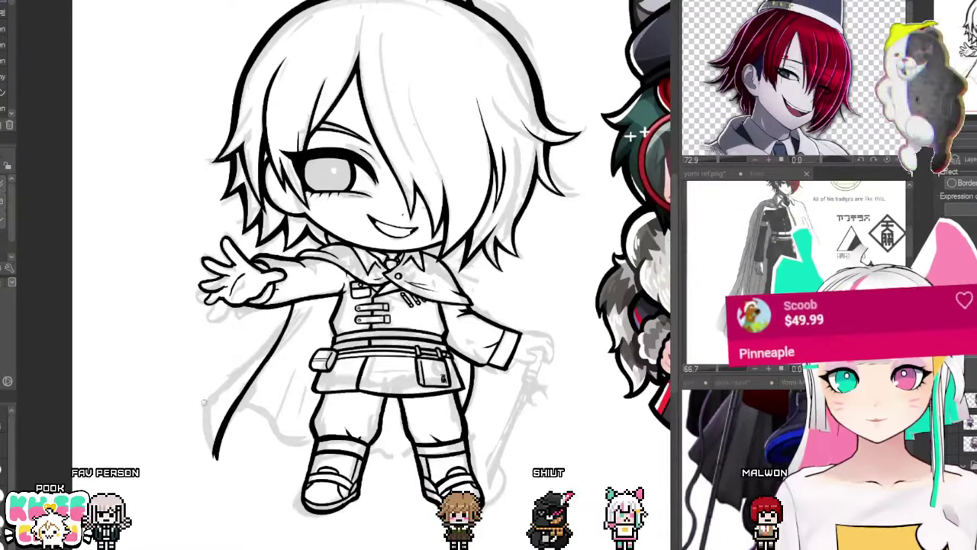
{"action": "left_click_drag", "start_coordinate": [212, 385], "coordinate": [210, 423]}
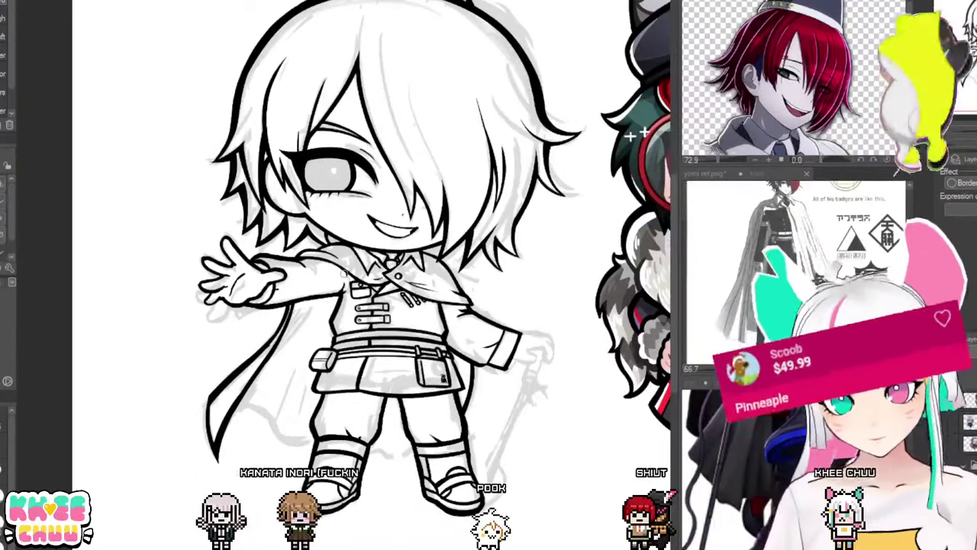
{"action": "key", "text": "h"}
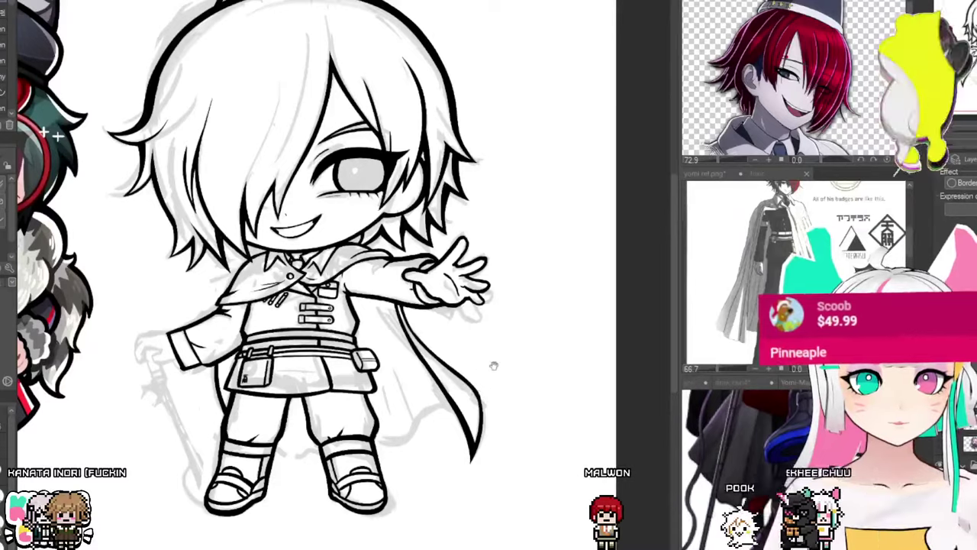
{"action": "mouse_move", "coordinate": [494, 366]}
{"action": "left_mouse_down"}
{"action": "mouse_move", "coordinate": [519, 369]}
{"action": "mouse_move", "coordinate": [488, 368]}
{"action": "mouse_move", "coordinate": [533, 337]}
{"action": "left_mouse_up"}
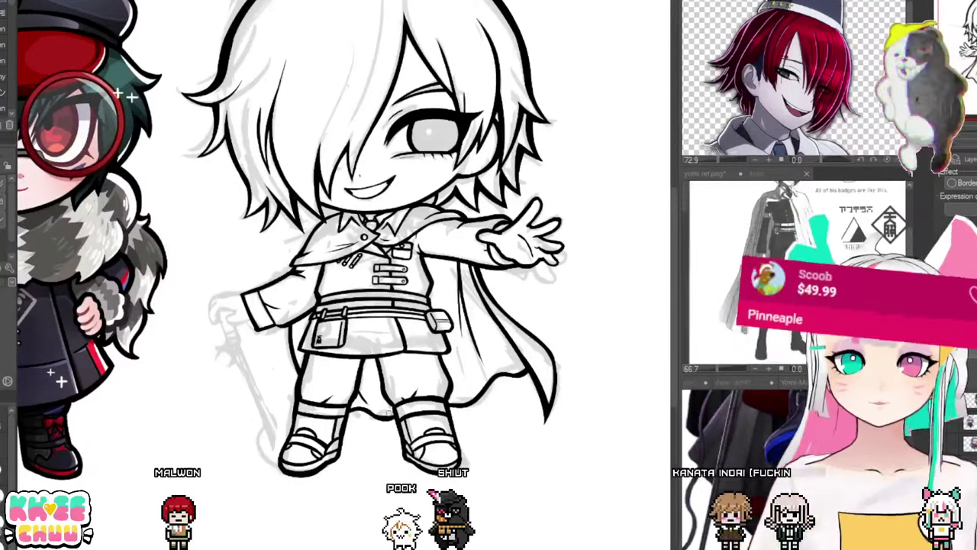
Step: Examine the whole figure beside the finished chibi in both mirrored and normal views
{"action": "scroll", "coordinate": [371, 362], "scroll_direction": "down", "scroll_amount": 3}
{"action": "scroll", "coordinate": [370, 362], "scroll_direction": "up", "scroll_amount": 2}
{"action": "scroll", "coordinate": [370, 362], "scroll_direction": "down", "scroll_amount": 2}
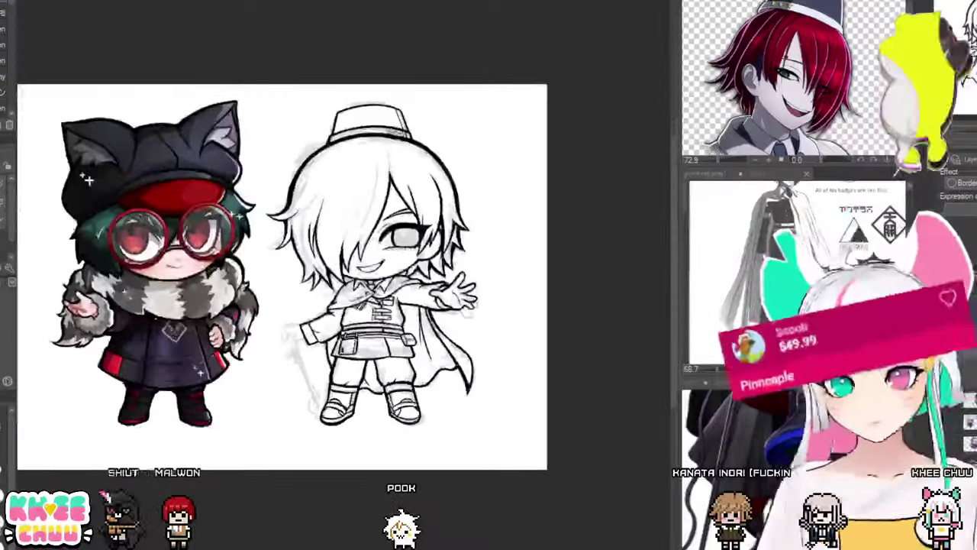
{"action": "key", "text": "h"}
{"action": "scroll", "coordinate": [356, 249], "scroll_direction": "up", "scroll_amount": 2}
{"action": "scroll", "coordinate": [353, 248], "scroll_direction": "down", "scroll_amount": 1}
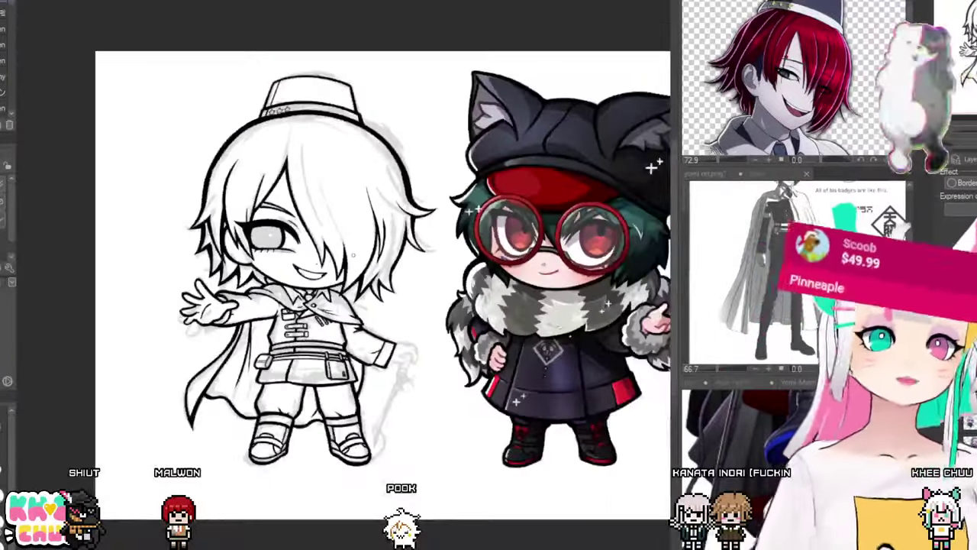
{"action": "left_click_drag", "start_coordinate": [336, 236], "coordinate": [364, 235]}
{"action": "key", "text": "ctrl+plus"}
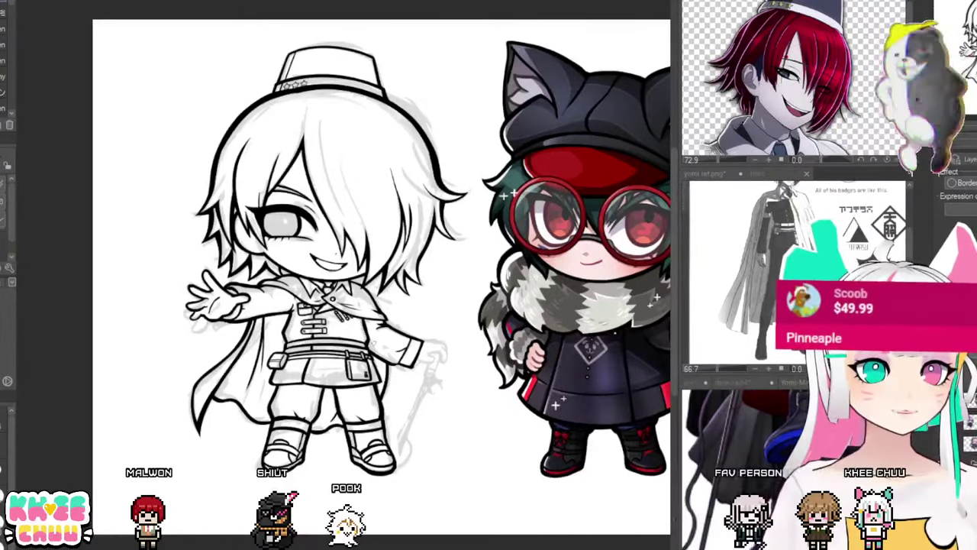
Step: Ink the lowered arm's hand with its curled fingers and add the inner cuff line
{"action": "scroll", "coordinate": [382, 344], "scroll_direction": "up", "scroll_amount": 1}
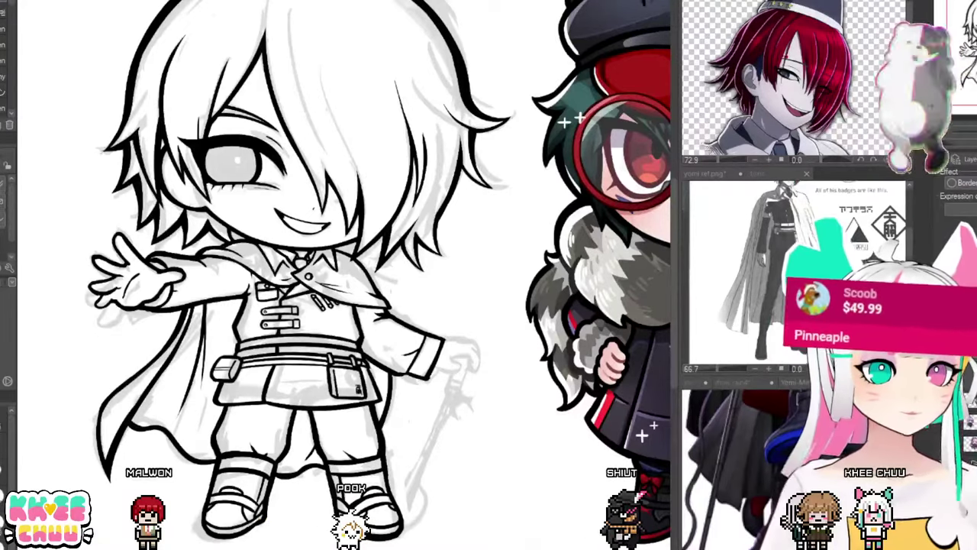
{"action": "scroll", "coordinate": [407, 409], "scroll_direction": "up", "scroll_amount": 2}
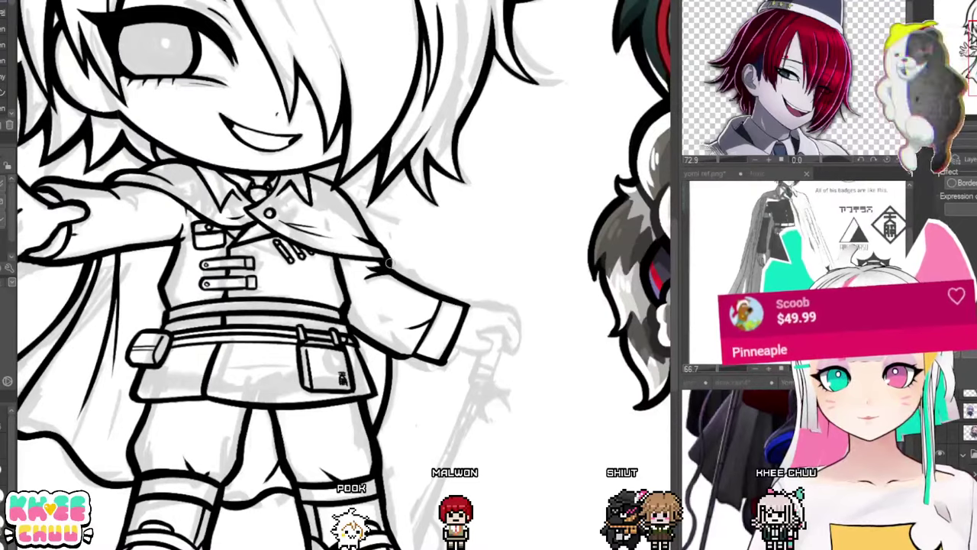
{"action": "left_click_drag", "start_coordinate": [384, 252], "coordinate": [388, 248]}
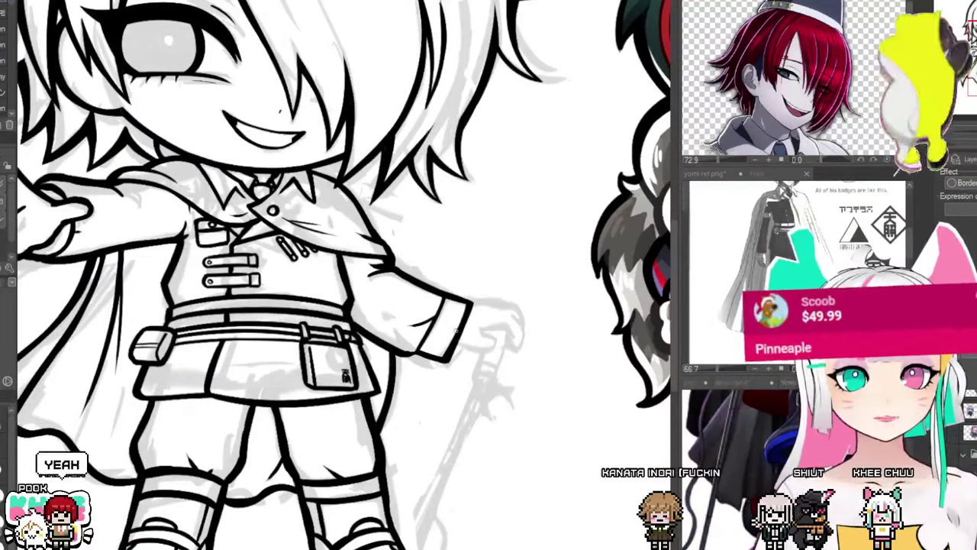
{"action": "left_click_drag", "start_coordinate": [437, 300], "coordinate": [434, 320]}
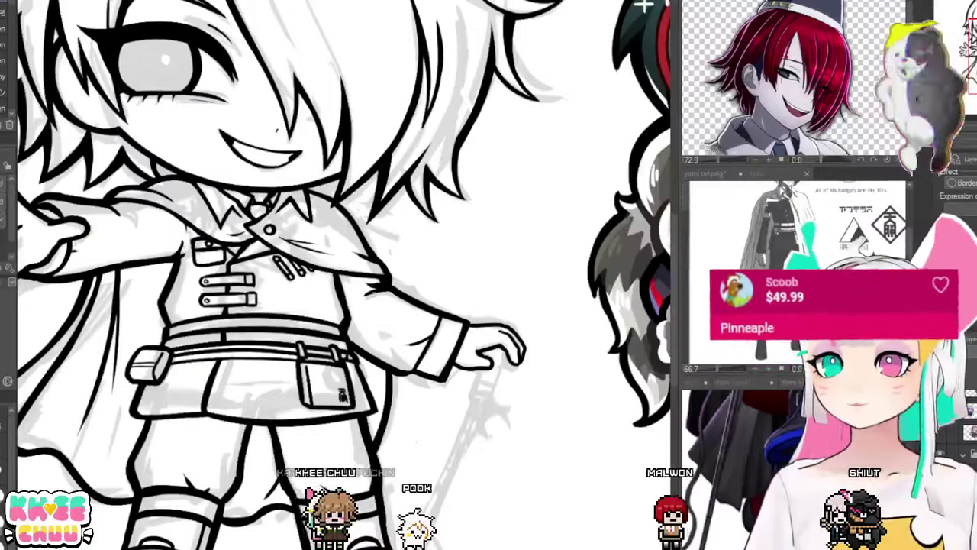
Step: Bring the whip and gripping-hand references into view and ink the whip handle's outline under the lowered hand
{"action": "scroll", "coordinate": [380, 301], "scroll_direction": "down", "scroll_amount": 3}
{"action": "key", "text": "ctrl+plus"}
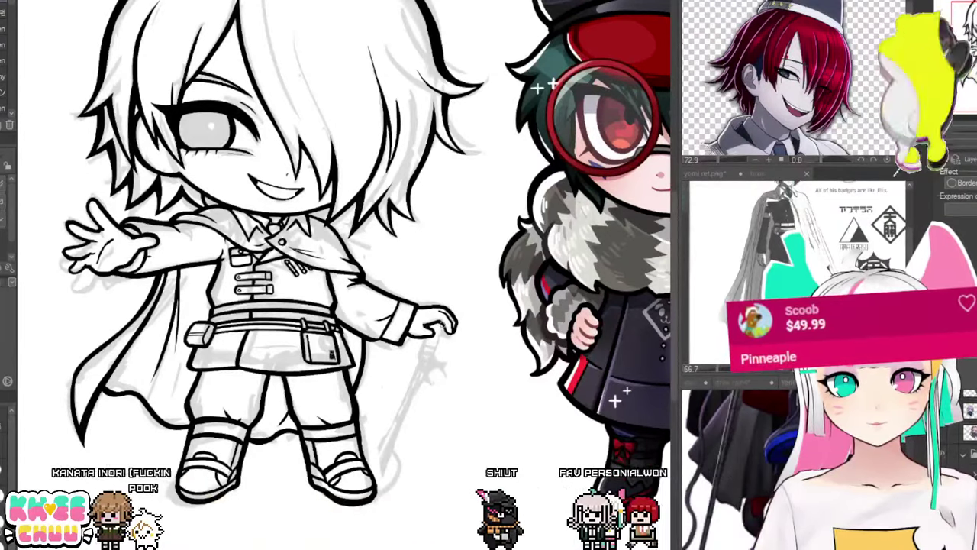
{"action": "left_click_drag", "start_coordinate": [832, 252], "coordinate": [710, 279]}
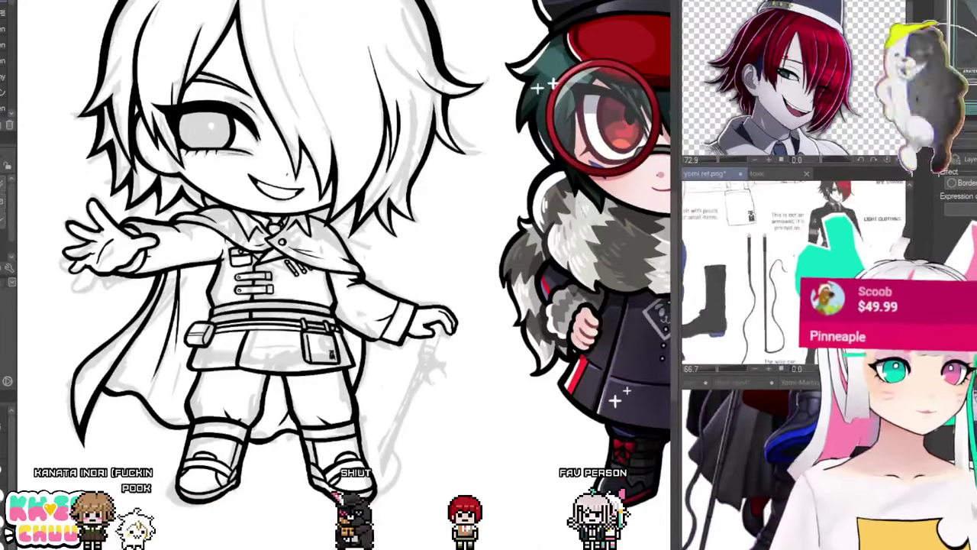
{"action": "scroll", "coordinate": [742, 254], "scroll_direction": "up", "scroll_amount": 3}
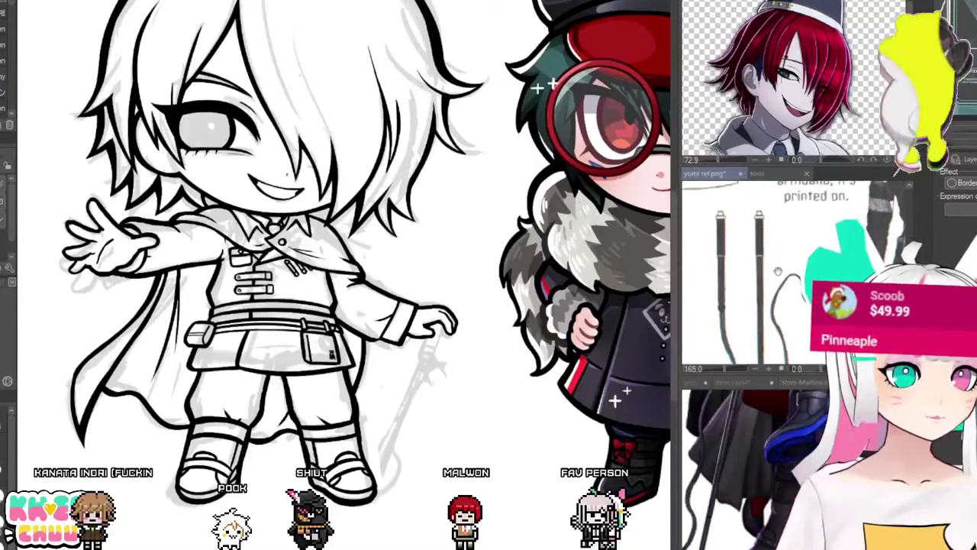
{"action": "left_click_drag", "start_coordinate": [778, 271], "coordinate": [796, 244]}
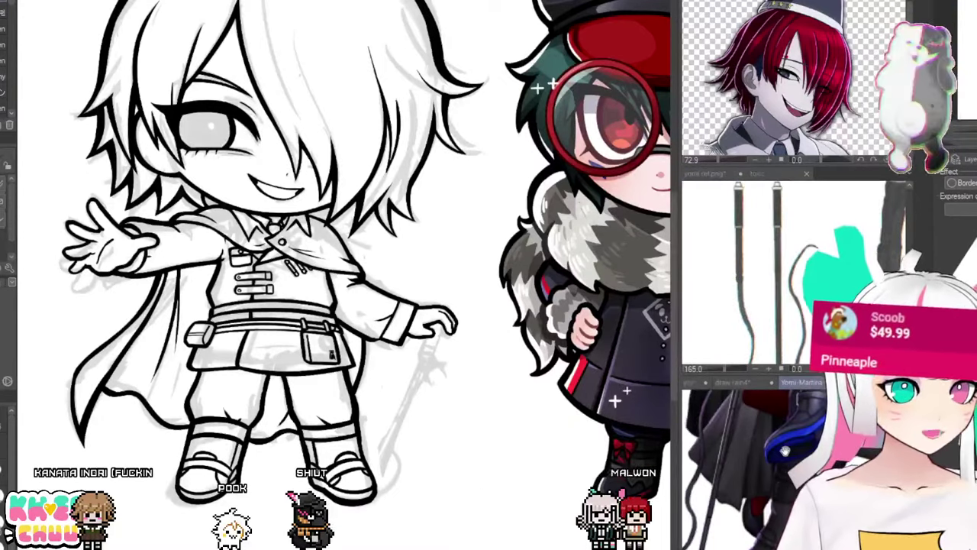
{"action": "left_click_drag", "start_coordinate": [786, 451], "coordinate": [830, 519]}
{"action": "scroll", "coordinate": [752, 466], "scroll_direction": "up", "scroll_amount": 3}
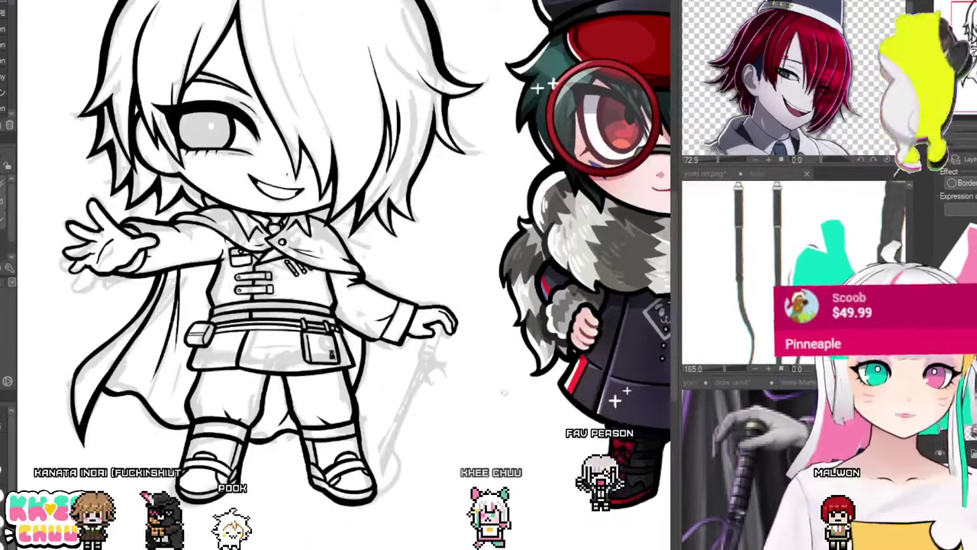
{"action": "scroll", "coordinate": [386, 348], "scroll_direction": "up", "scroll_amount": 1}
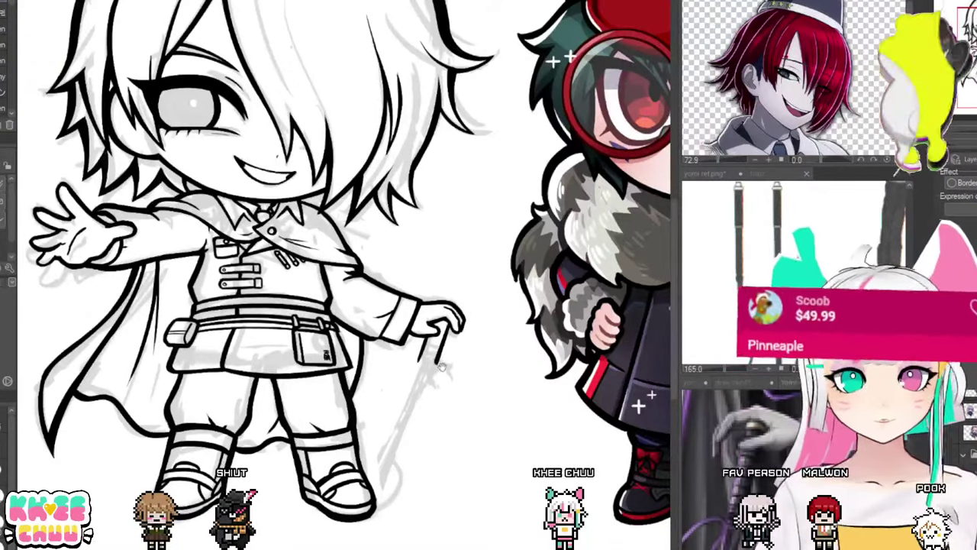
{"action": "left_click_drag", "start_coordinate": [442, 367], "coordinate": [438, 354]}
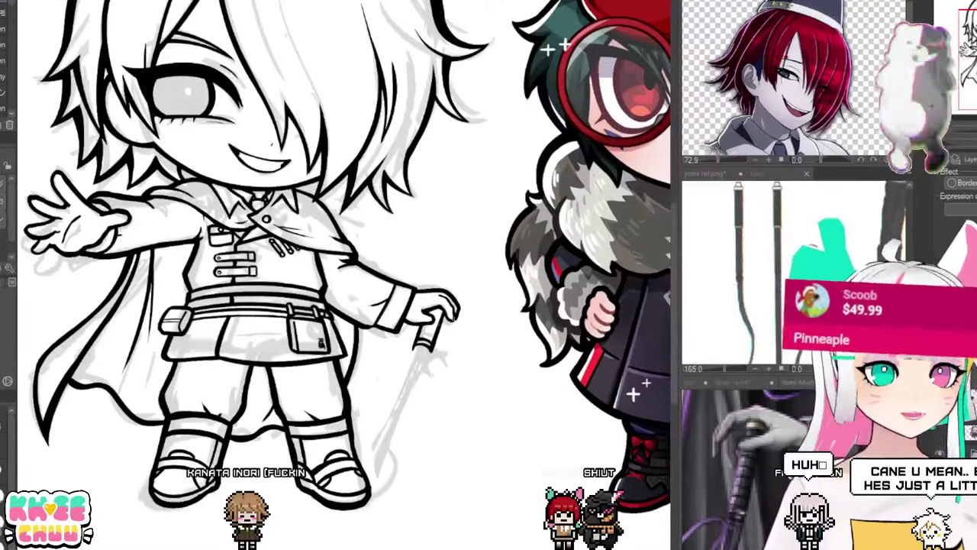
Step: Adjust the whip handle with a transform and ink its wrap bands and rounded lower end
{"action": "key", "text": "ctrl+t"}
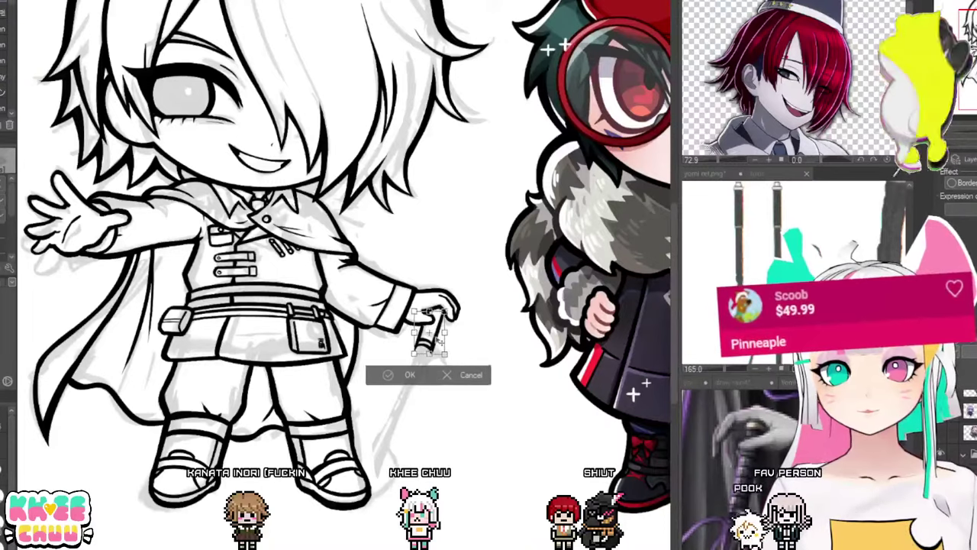
{"action": "key", "text": "Return"}
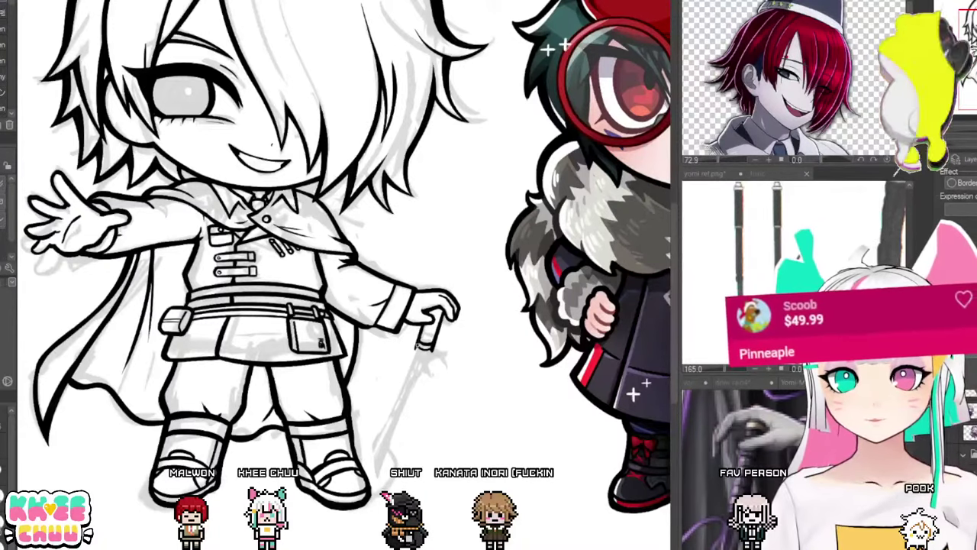
{"action": "left_click_drag", "start_coordinate": [431, 347], "coordinate": [431, 345]}
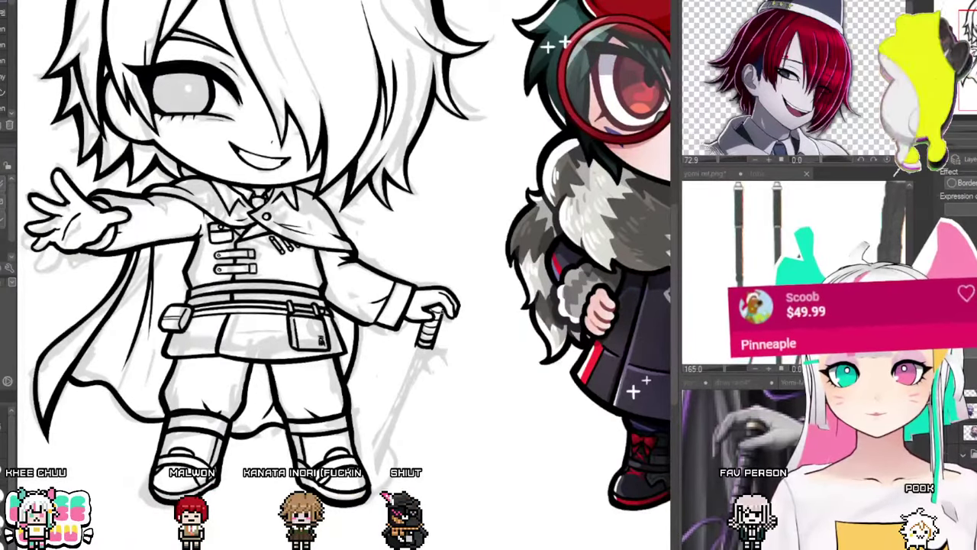
{"action": "left_click_drag", "start_coordinate": [438, 352], "coordinate": [444, 334]}
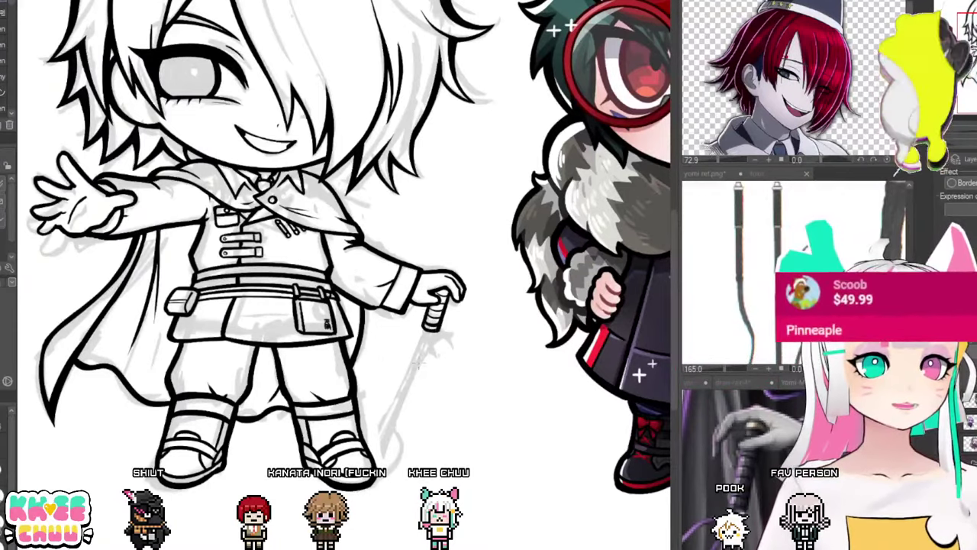
Step: Rotate the whip handle slightly and try a straight shaft line from its lower end down to the boot
{"action": "left_click_drag", "start_coordinate": [435, 331], "coordinate": [386, 480]}
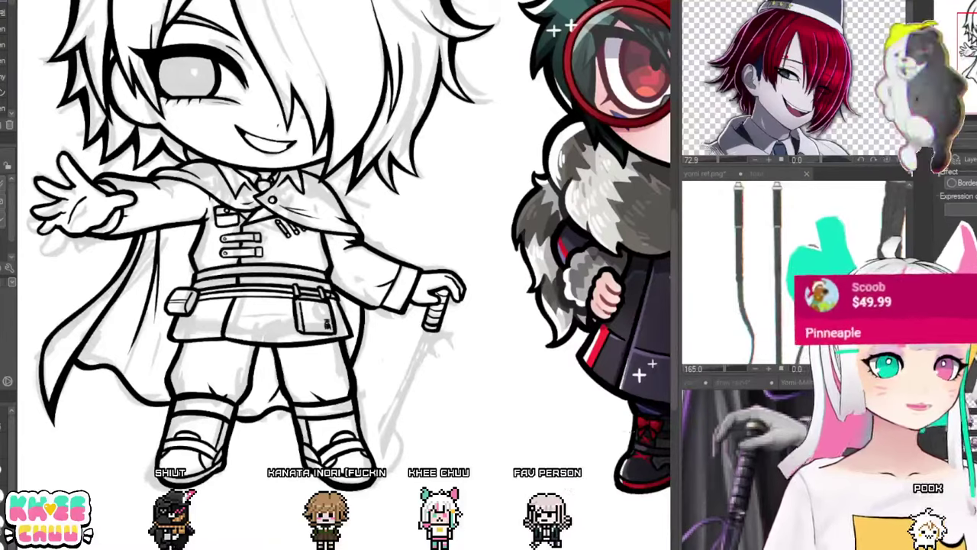
{"action": "key", "text": "ctrl+t"}
{"action": "left_click_drag", "start_coordinate": [465, 256], "coordinate": [469, 265]}
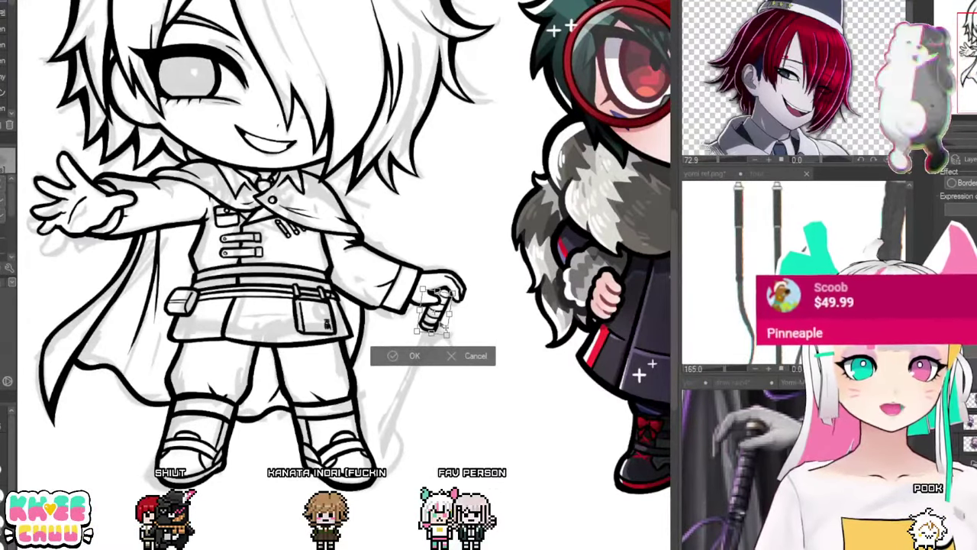
{"action": "left_click", "coordinate": [414, 355]}
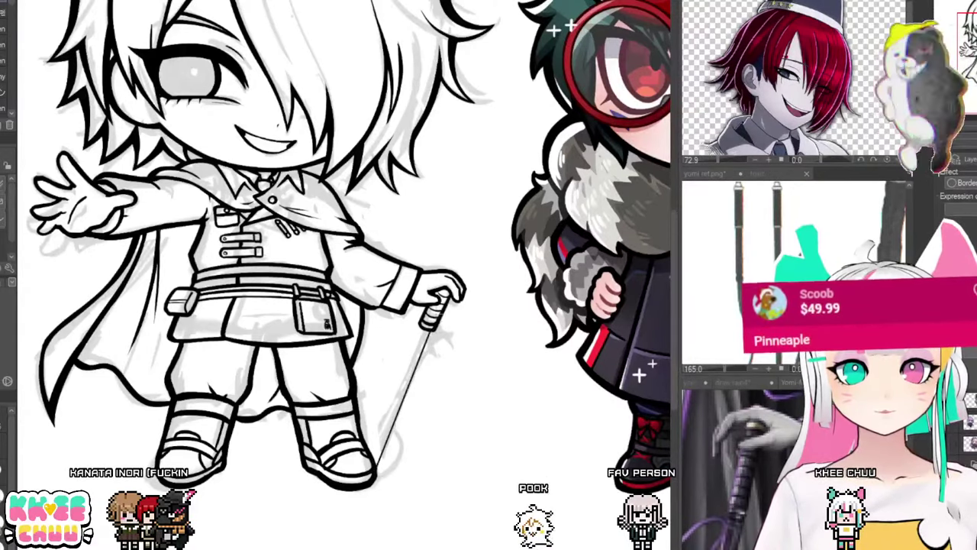
{"action": "key", "text": "ctrl+z"}
{"action": "left_click_drag", "start_coordinate": [431, 331], "coordinate": [376, 469]}
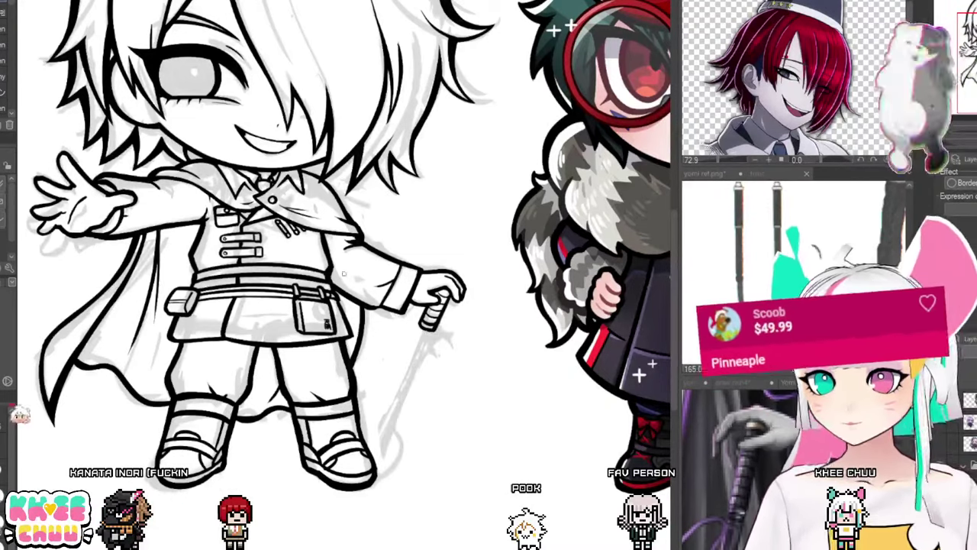
Step: Realign the whip handle with further transforms and ink the straight double-lined shaft down to the boot
{"action": "key", "text": "ctrl+t"}
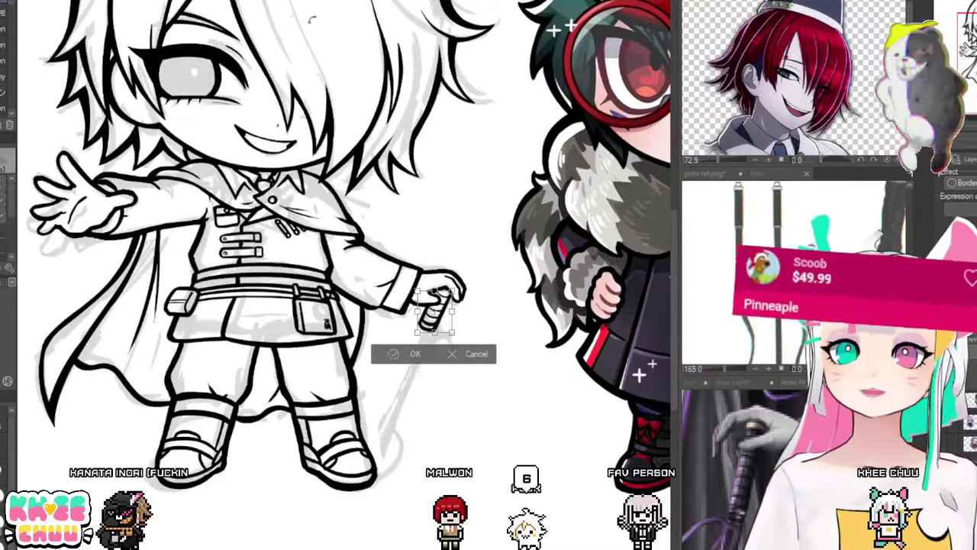
{"action": "left_click_drag", "start_coordinate": [441, 323], "coordinate": [446, 322]}
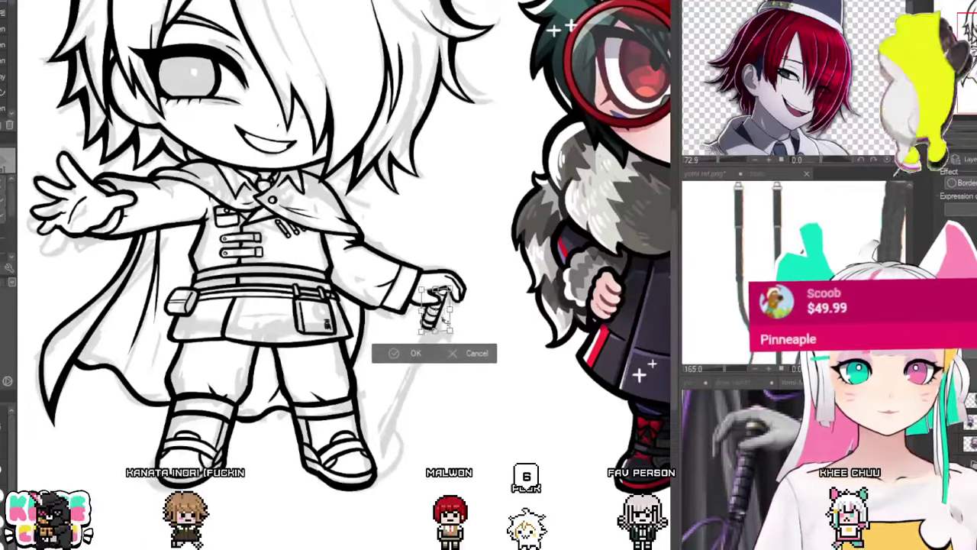
{"action": "left_click", "coordinate": [417, 353]}
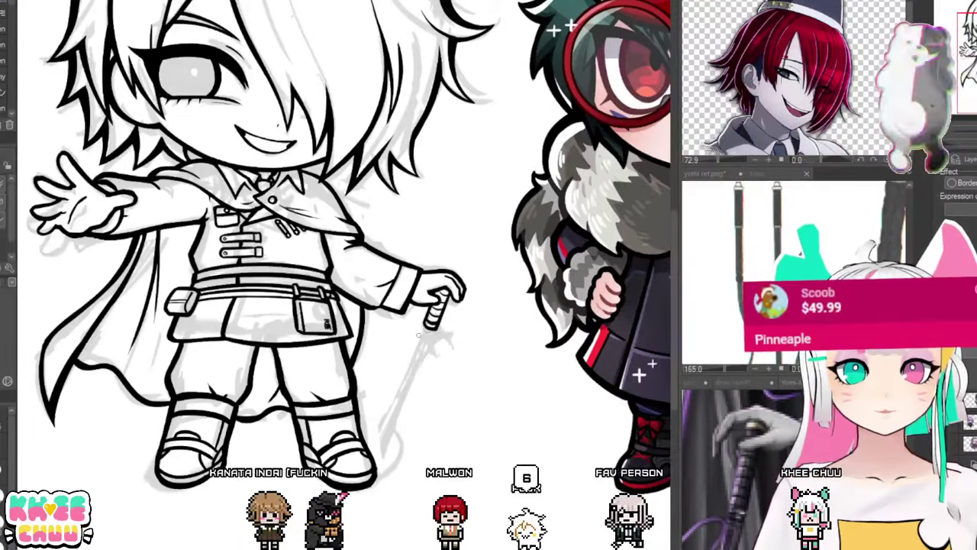
{"action": "key", "text": "ctrl+t"}
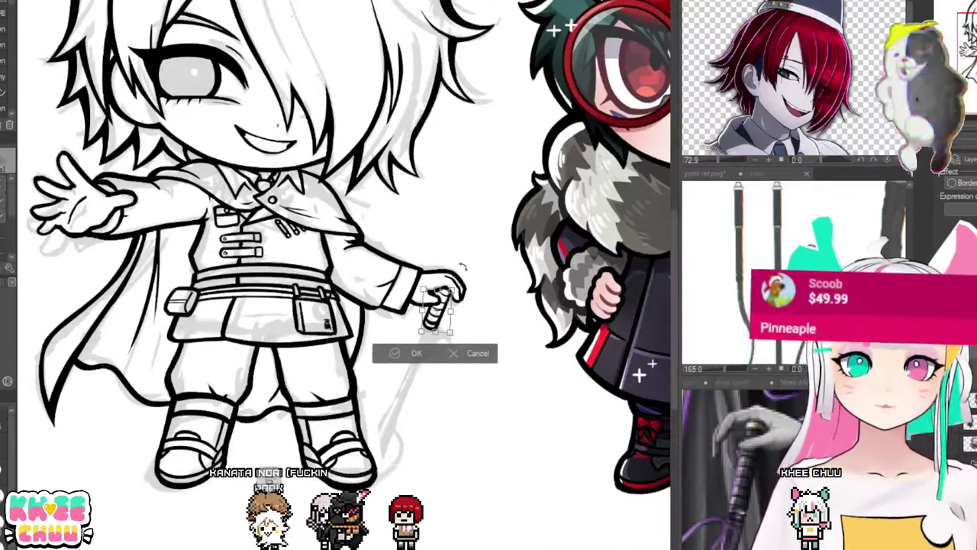
{"action": "left_click", "coordinate": [416, 352]}
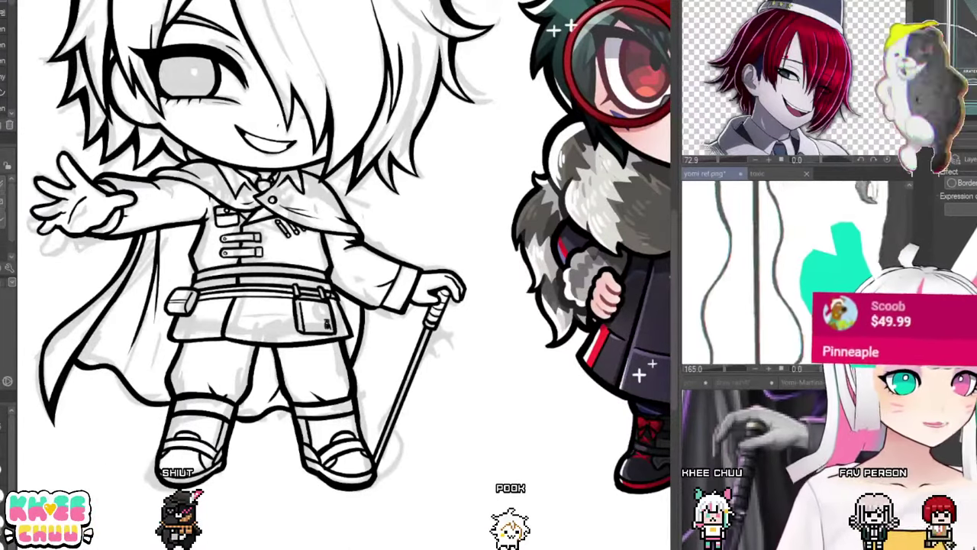
Step: Bring the reference's wavy whip cord into view and ink the cord curving from below the handle toward the boot
{"action": "left_click_drag", "start_coordinate": [827, 336], "coordinate": [850, 201]}
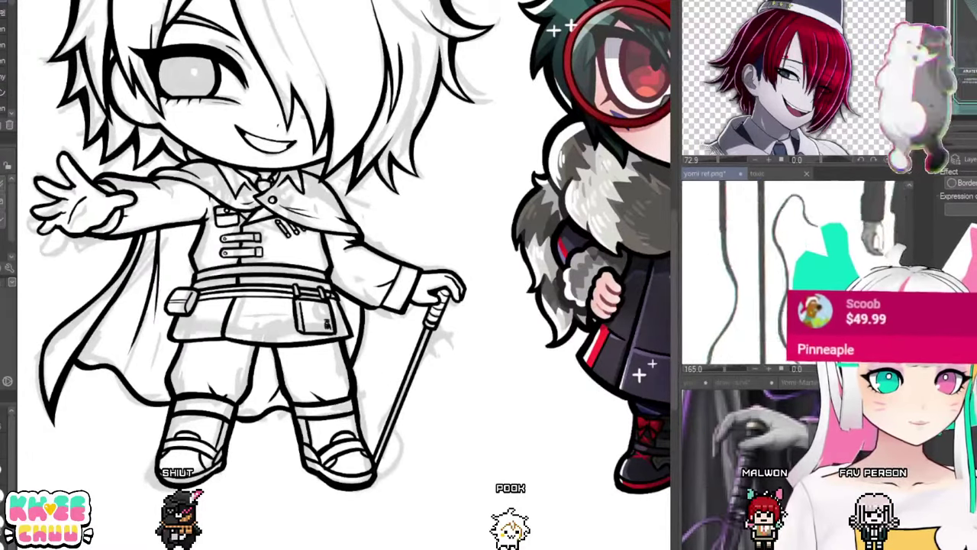
{"action": "left_click_drag", "start_coordinate": [810, 322], "coordinate": [825, 267]}
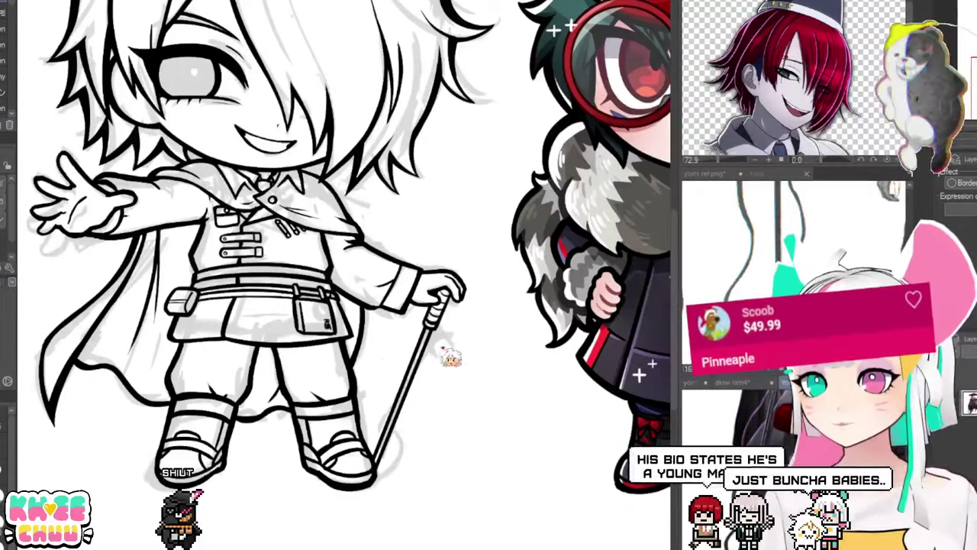
{"action": "left_click_drag", "start_coordinate": [399, 353], "coordinate": [436, 392]}
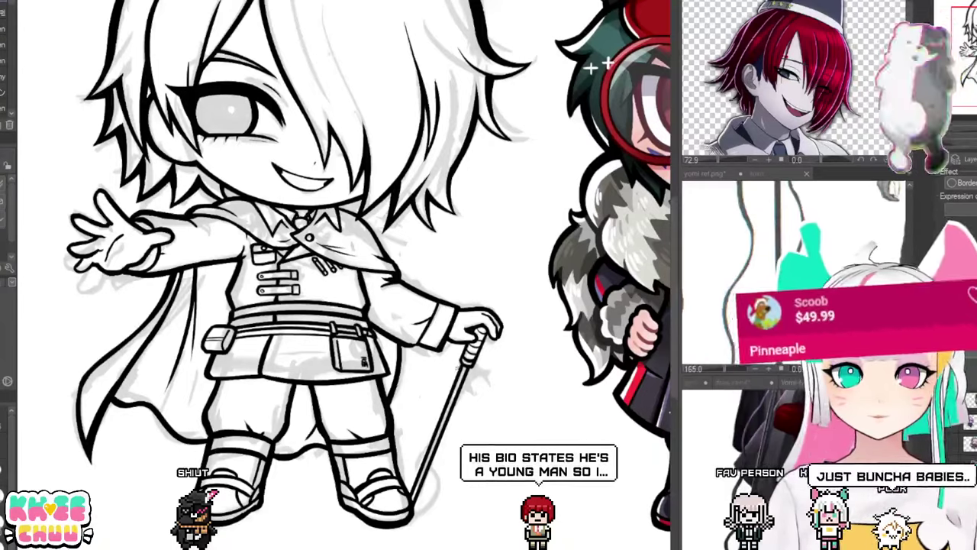
{"action": "left_click_drag", "start_coordinate": [427, 371], "coordinate": [458, 361]}
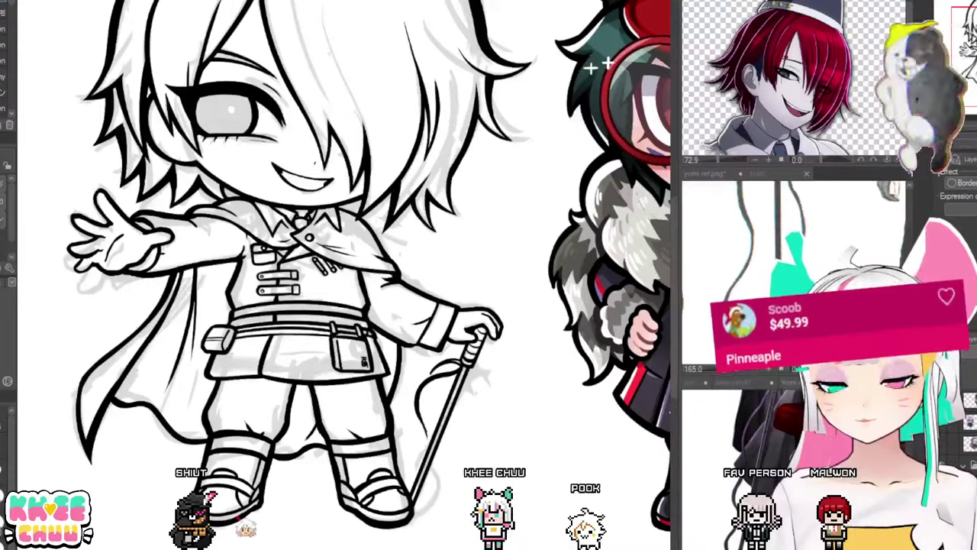
{"action": "left_click_drag", "start_coordinate": [417, 413], "coordinate": [436, 366]}
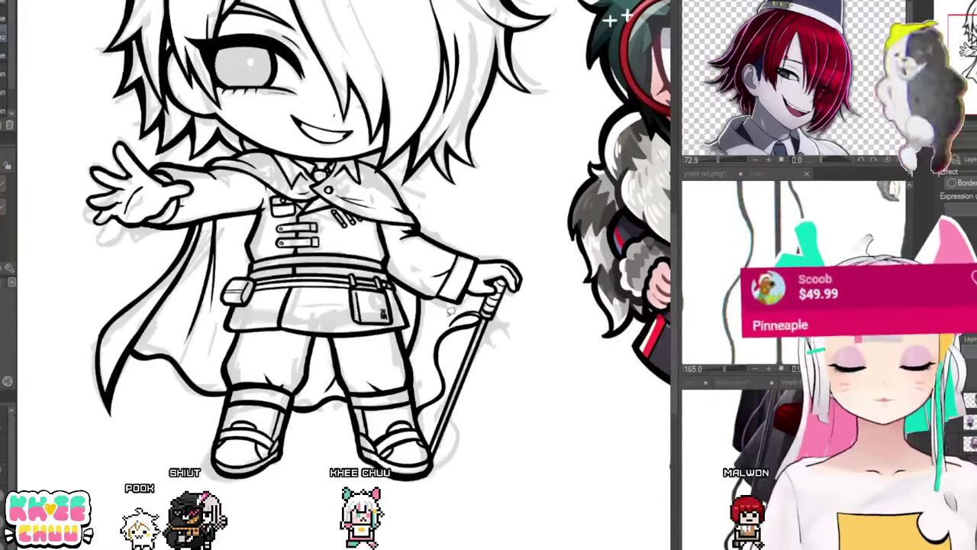
Step: Select the start of the whip cord beside the handle and adjust it with a transform
{"action": "mouse_move", "coordinate": [451, 321]}
{"action": "left_mouse_down"}
{"action": "mouse_move", "coordinate": [480, 300]}
{"action": "mouse_move", "coordinate": [482, 330]}
{"action": "mouse_move", "coordinate": [452, 320]}
{"action": "left_mouse_up"}
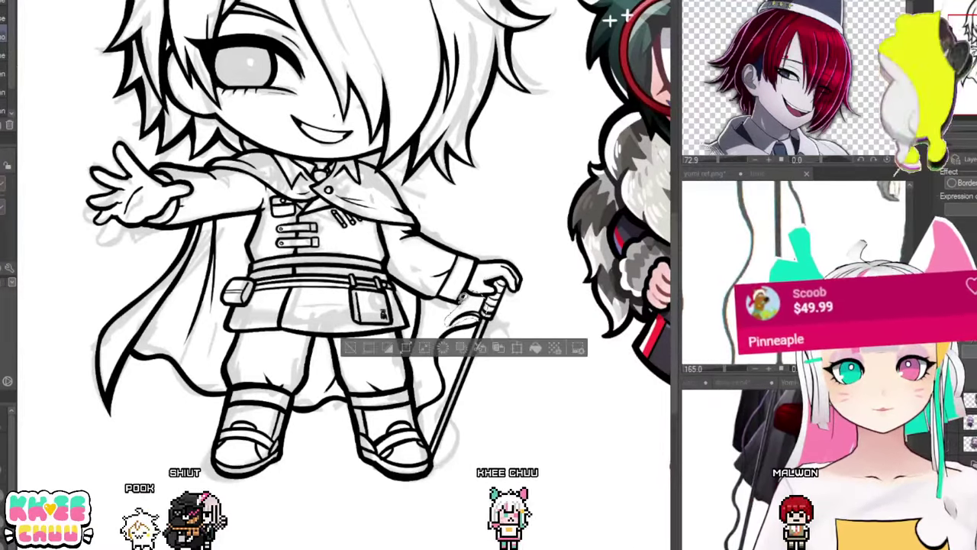
{"action": "key", "text": "ctrl+t"}
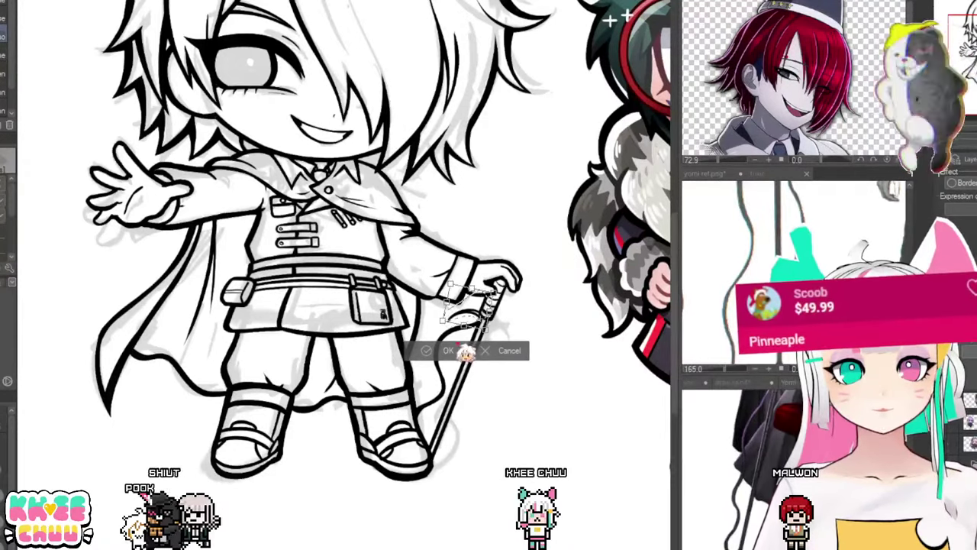
{"action": "key", "text": "Return"}
{"action": "key", "text": "ctrl+d"}
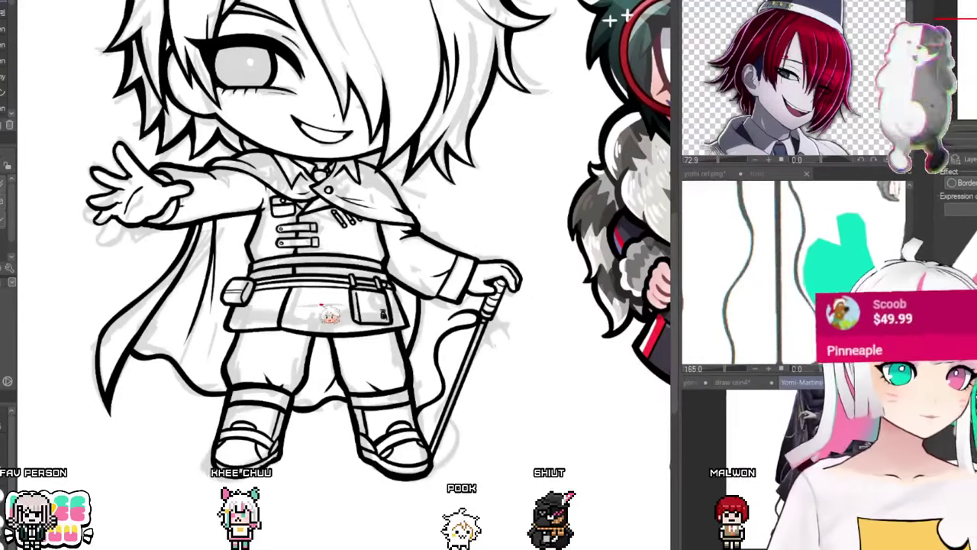
Step: Examine the whole inked figure beside the finished chibi at several zoom levels
{"action": "scroll", "coordinate": [514, 392], "scroll_direction": "down", "scroll_amount": 3}
{"action": "scroll", "coordinate": [522, 403], "scroll_direction": "up", "scroll_amount": 2}
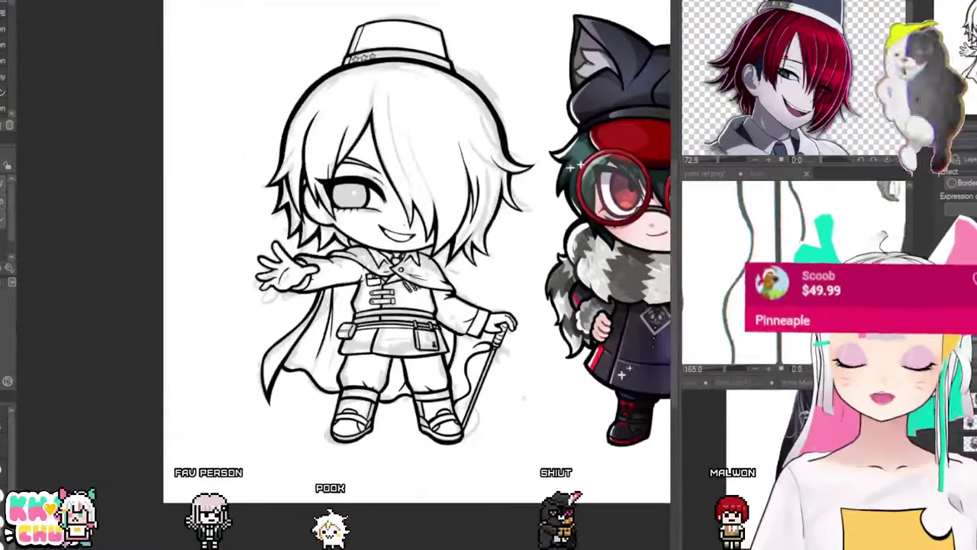
{"action": "scroll", "coordinate": [356, 313], "scroll_direction": "up", "scroll_amount": 1}
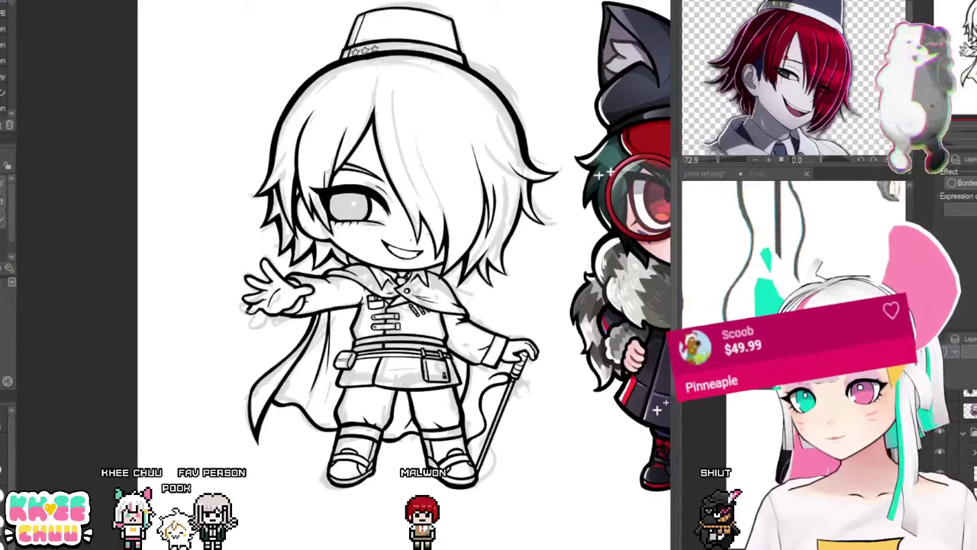
{"action": "left_click_drag", "start_coordinate": [420, 391], "coordinate": [414, 390]}
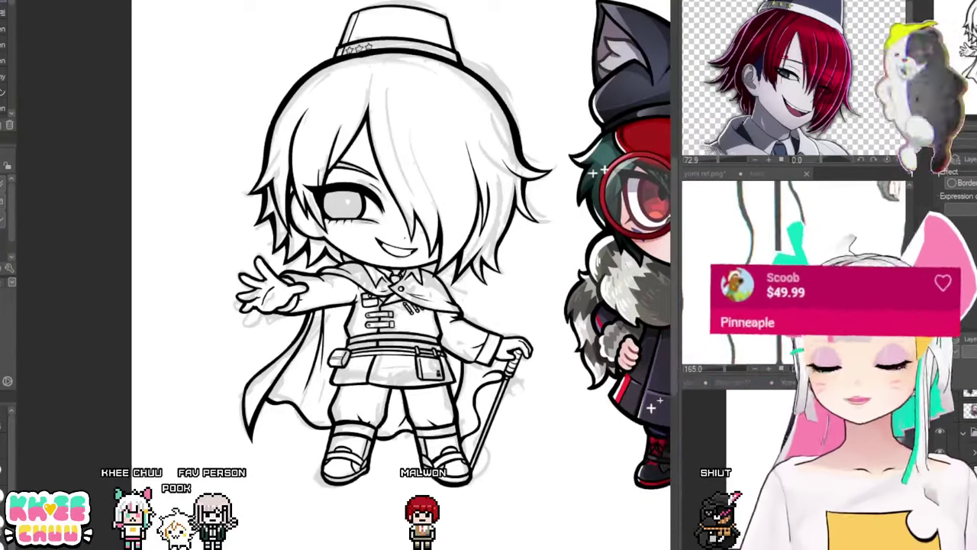
{"action": "scroll", "coordinate": [475, 320], "scroll_direction": "down", "scroll_amount": 2}
{"action": "scroll", "coordinate": [454, 356], "scroll_direction": "up", "scroll_amount": 2}
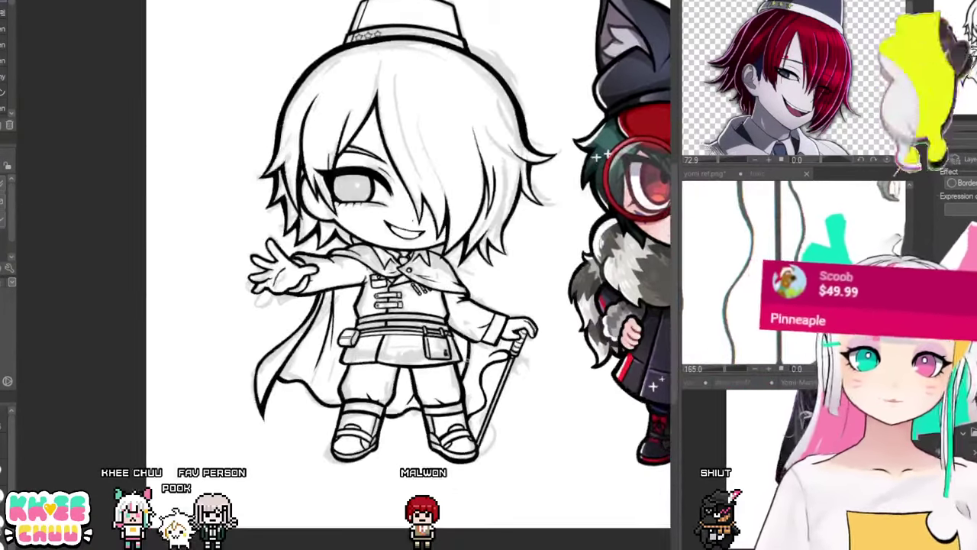
{"action": "left_click_drag", "start_coordinate": [498, 396], "coordinate": [478, 444]}
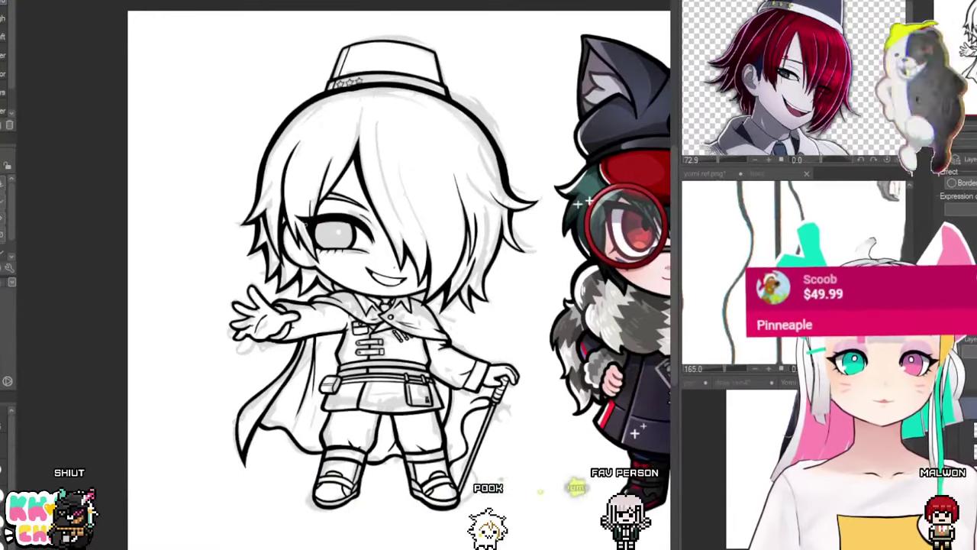
{"action": "left_click_drag", "start_coordinate": [561, 438], "coordinate": [544, 441]}
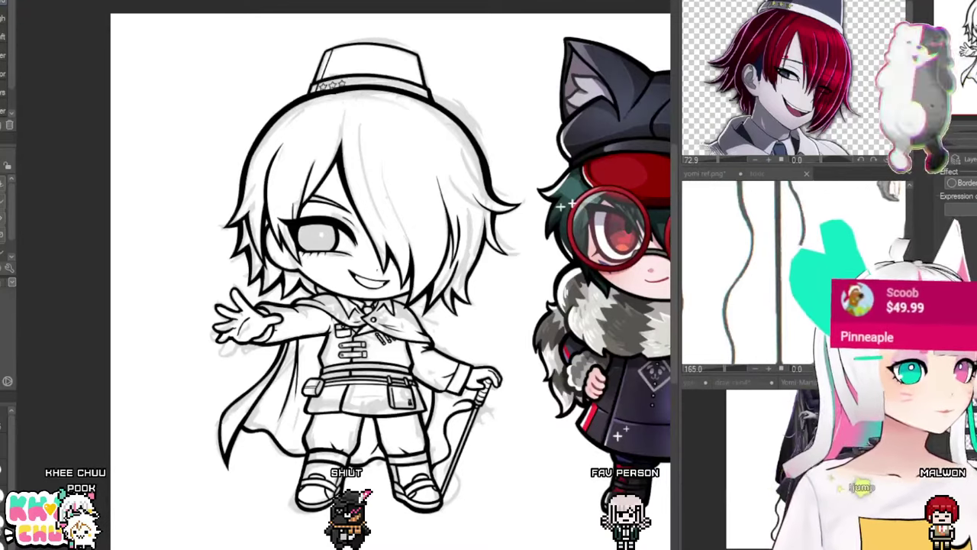
Step: Hide the rough sketch and extend the whip cord across the shaft to a pointed end beside the boot
{"action": "key", "text": "ctrl+z"}
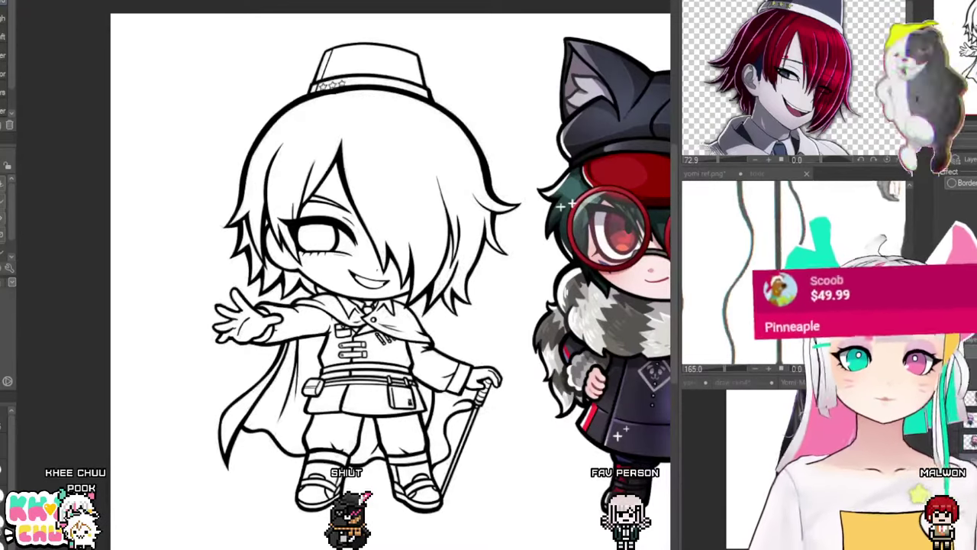
{"action": "left_click_drag", "start_coordinate": [540, 482], "coordinate": [476, 478]}
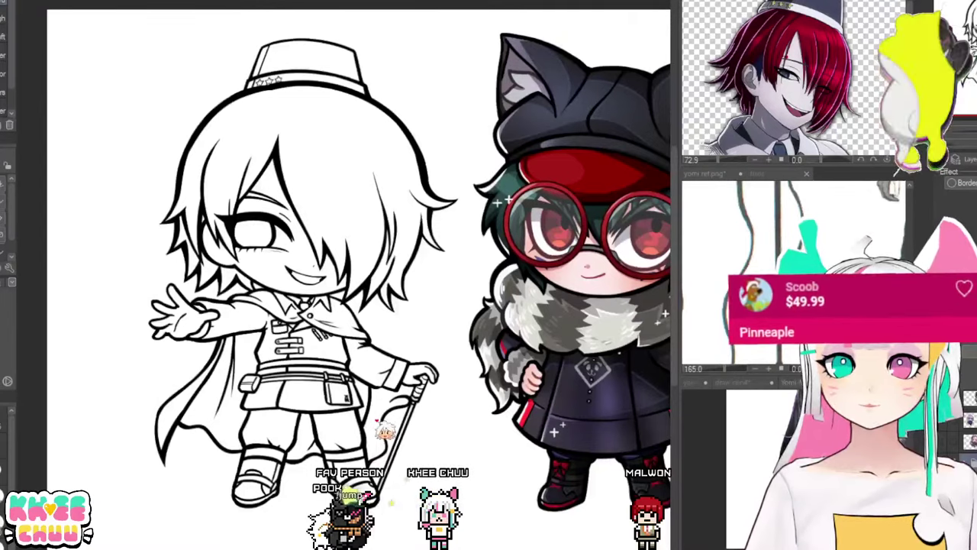
{"action": "scroll", "coordinate": [372, 425], "scroll_direction": "down", "scroll_amount": 5}
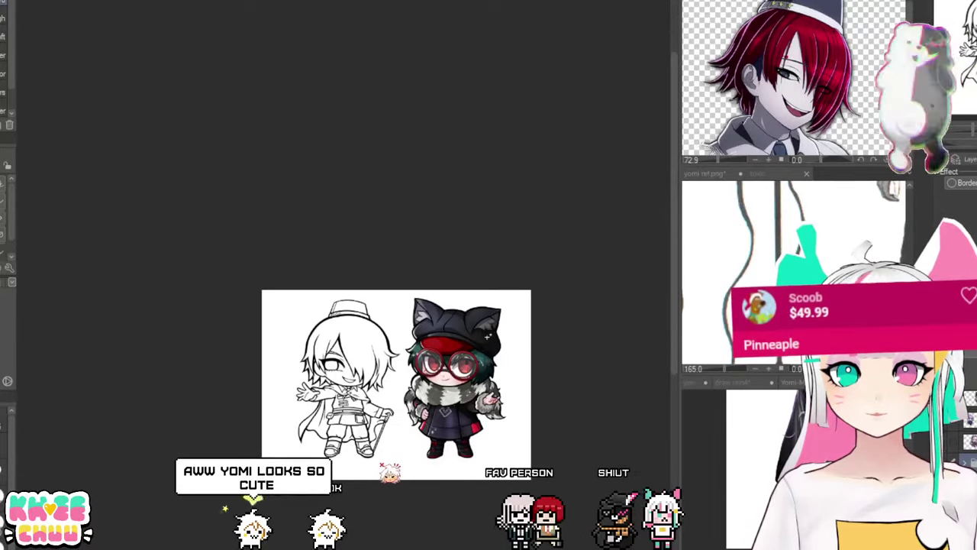
{"action": "scroll", "coordinate": [386, 473], "scroll_direction": "up", "scroll_amount": 5}
{"action": "left_click_drag", "start_coordinate": [366, 413], "coordinate": [412, 466]}
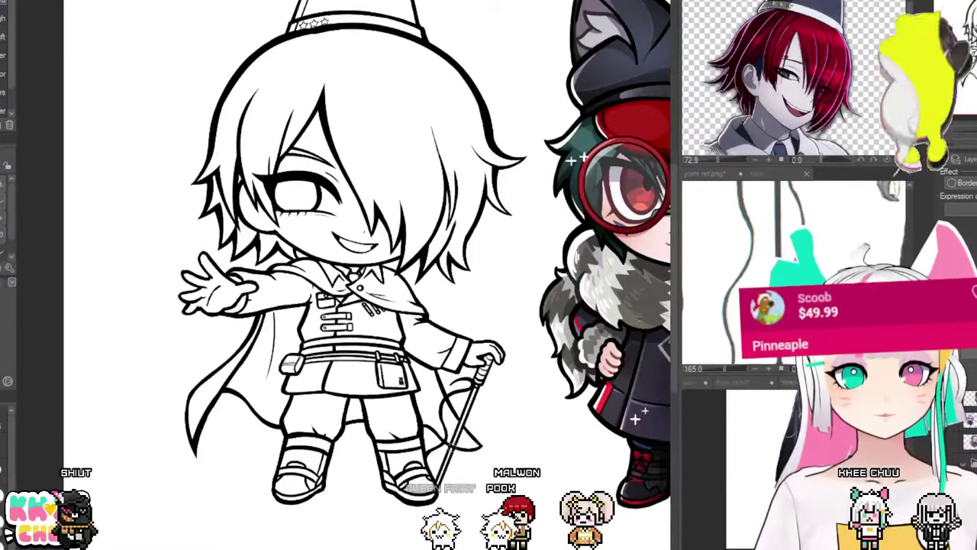
Step: Examine the clean line art with the completed whip against the finished chibi, both zoomed out and close up
{"action": "scroll", "coordinate": [417, 492], "scroll_direction": "down", "scroll_amount": 3}
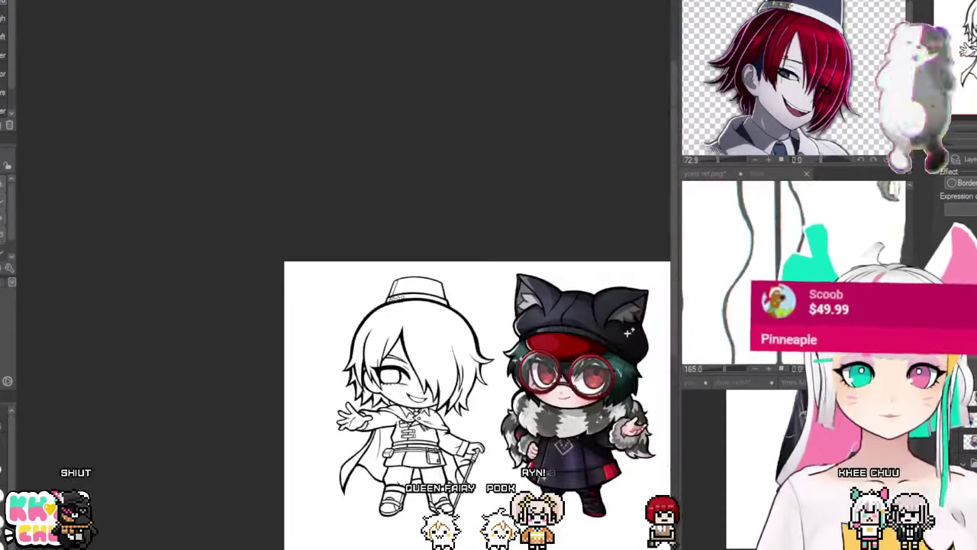
{"action": "scroll", "coordinate": [484, 485], "scroll_direction": "up", "scroll_amount": 3}
{"action": "scroll", "coordinate": [366, 275], "scroll_direction": "up", "scroll_amount": 1}
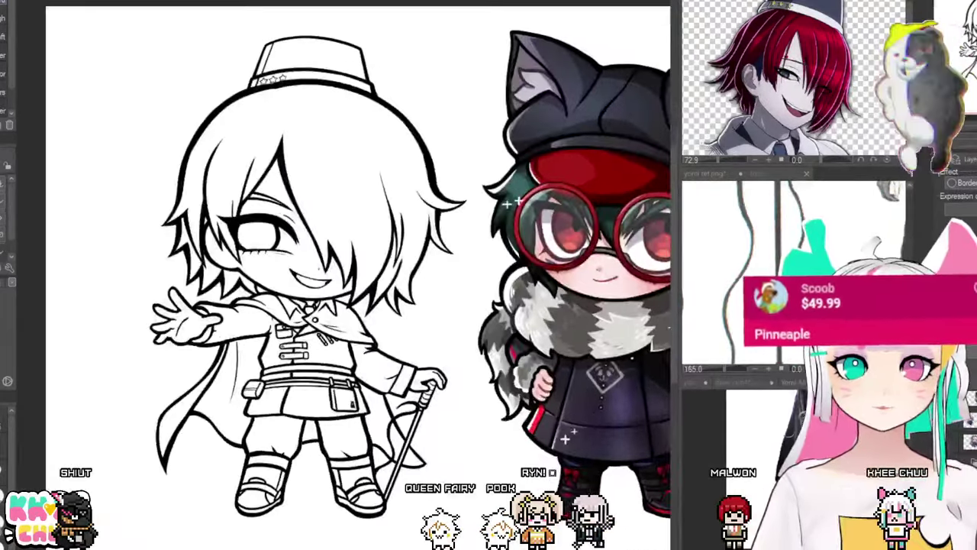
{"action": "scroll", "coordinate": [513, 516], "scroll_direction": "down", "scroll_amount": 3}
{"action": "scroll", "coordinate": [513, 517], "scroll_direction": "up", "scroll_amount": 3}
{"action": "scroll", "coordinate": [514, 517], "scroll_direction": "down", "scroll_amount": 1}
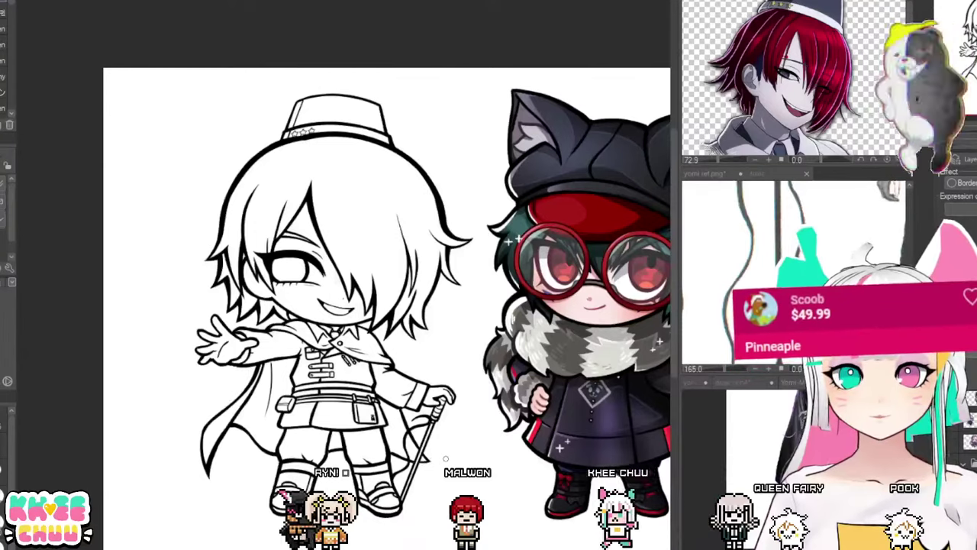
{"action": "left_click_drag", "start_coordinate": [446, 447], "coordinate": [466, 444]}
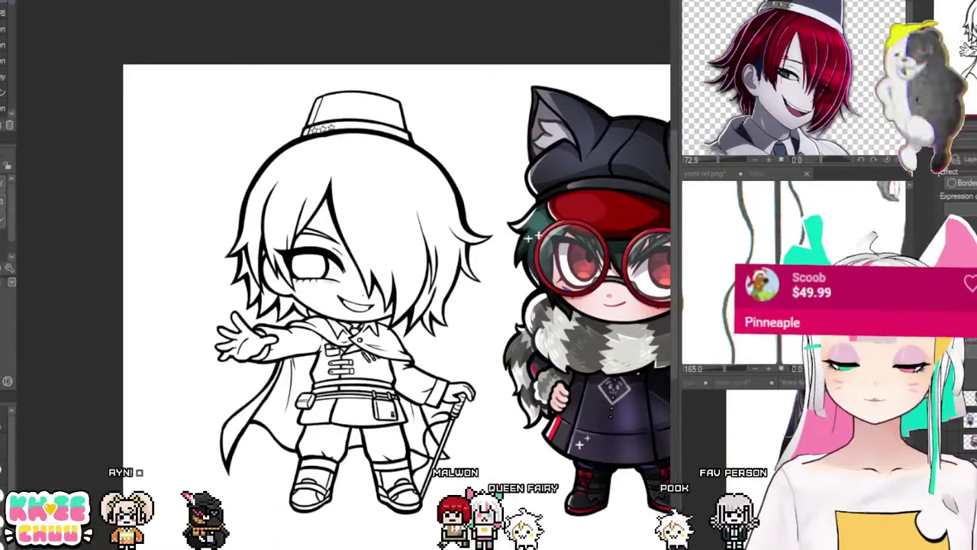
{"action": "scroll", "coordinate": [462, 458], "scroll_direction": "down", "scroll_amount": 3}
{"action": "scroll", "coordinate": [450, 461], "scroll_direction": "up", "scroll_amount": 2}
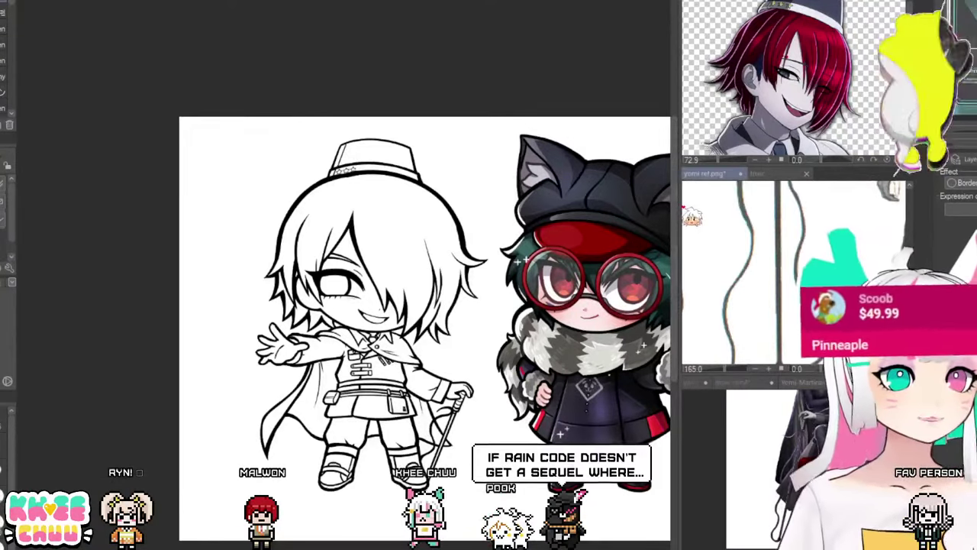
Step: Examine the character's facial expressions across the reference sheet, with the reference area temporarily widened
{"action": "left_click_drag", "start_coordinate": [682, 205], "coordinate": [448, 205]}
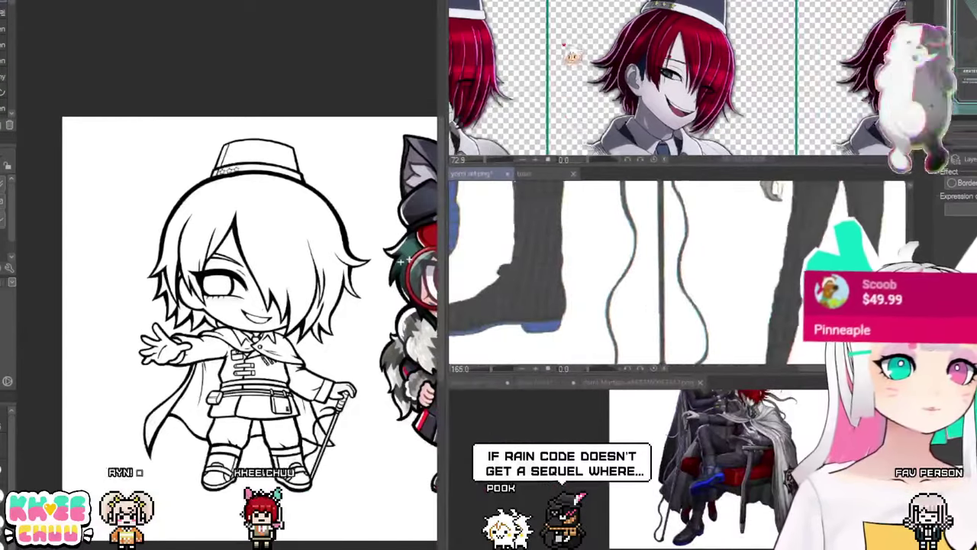
{"action": "scroll", "coordinate": [649, 80], "scroll_direction": "down", "scroll_amount": 5}
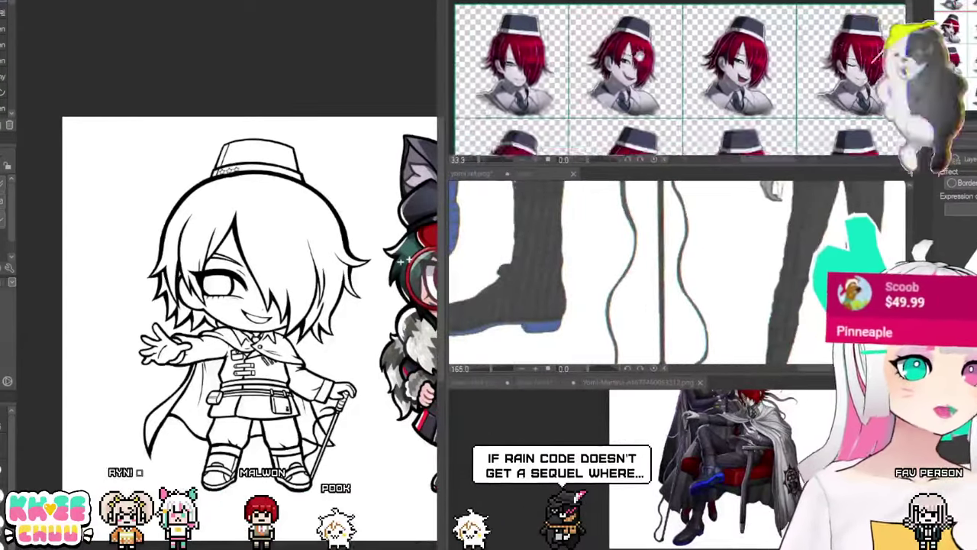
{"action": "left_click_drag", "start_coordinate": [672, 63], "coordinate": [671, 17]}
{"action": "left_click_drag", "start_coordinate": [611, 130], "coordinate": [610, 77]}
{"action": "left_click_drag", "start_coordinate": [585, 143], "coordinate": [592, 39]}
{"action": "left_click_drag", "start_coordinate": [582, 115], "coordinate": [606, 34]}
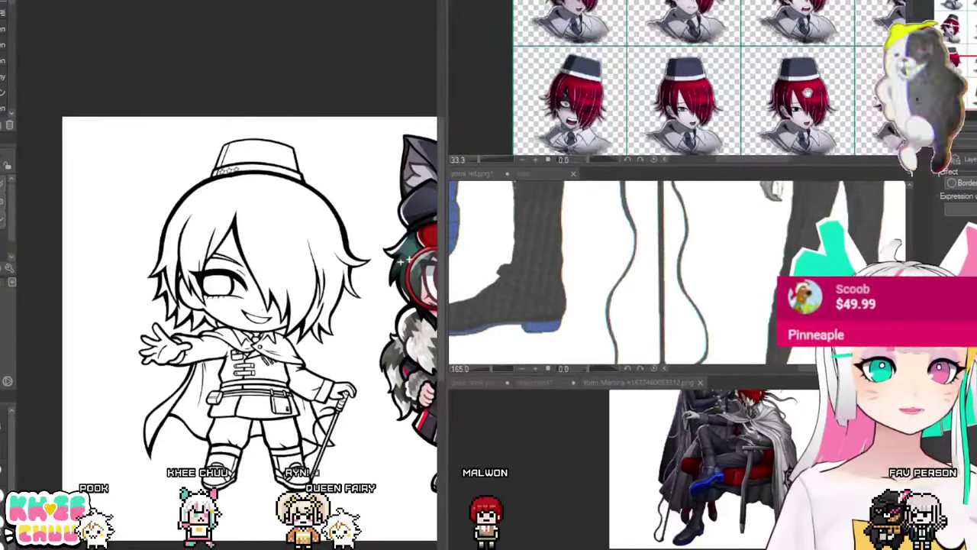
{"action": "left_click_drag", "start_coordinate": [778, 40], "coordinate": [724, 135]}
{"action": "left_click_drag", "start_coordinate": [814, 42], "coordinate": [772, 134]}
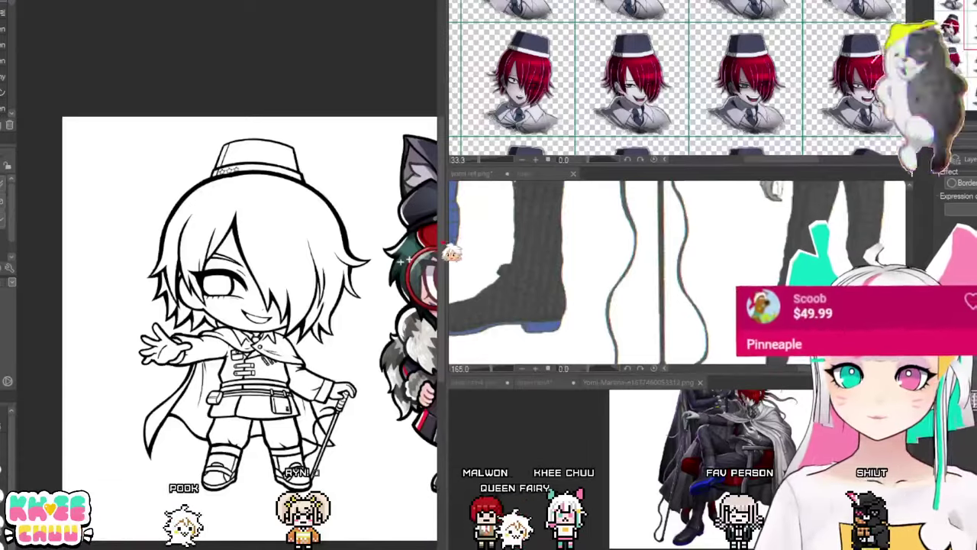
{"action": "left_click_drag", "start_coordinate": [443, 236], "coordinate": [634, 236]}
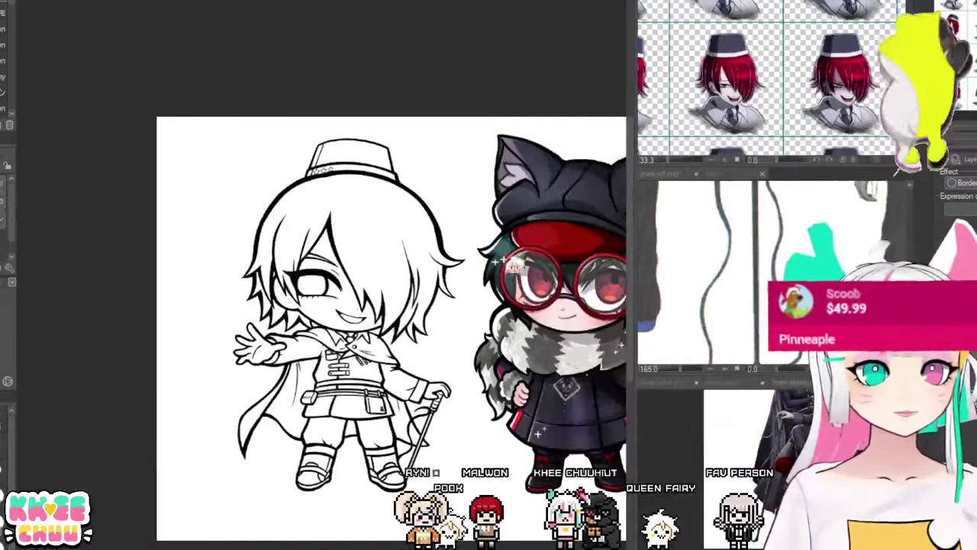
Step: Ink a small dark pupil at the upper edge of the eye and a pointed tooth in the smile
{"action": "scroll", "coordinate": [327, 320], "scroll_direction": "up", "scroll_amount": 5}
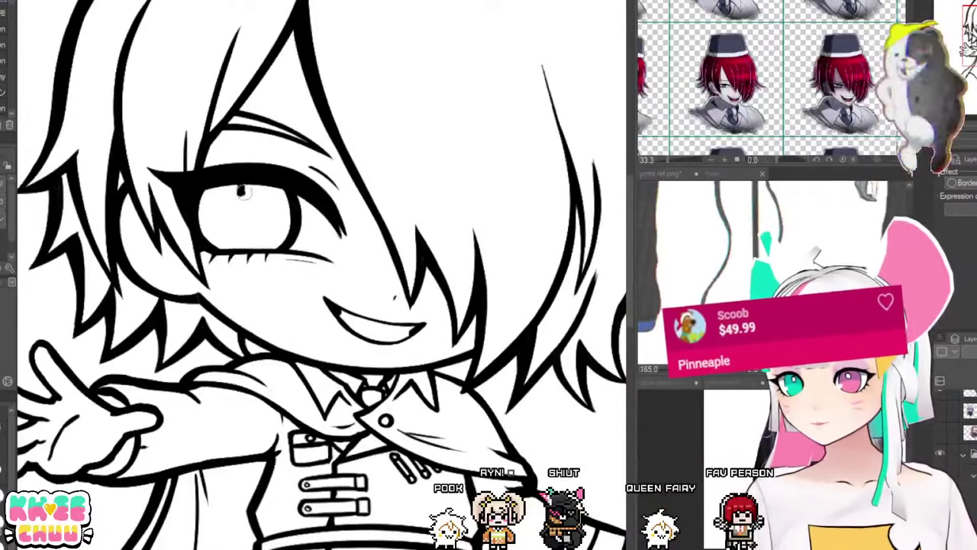
{"action": "left_click", "coordinate": [242, 188]}
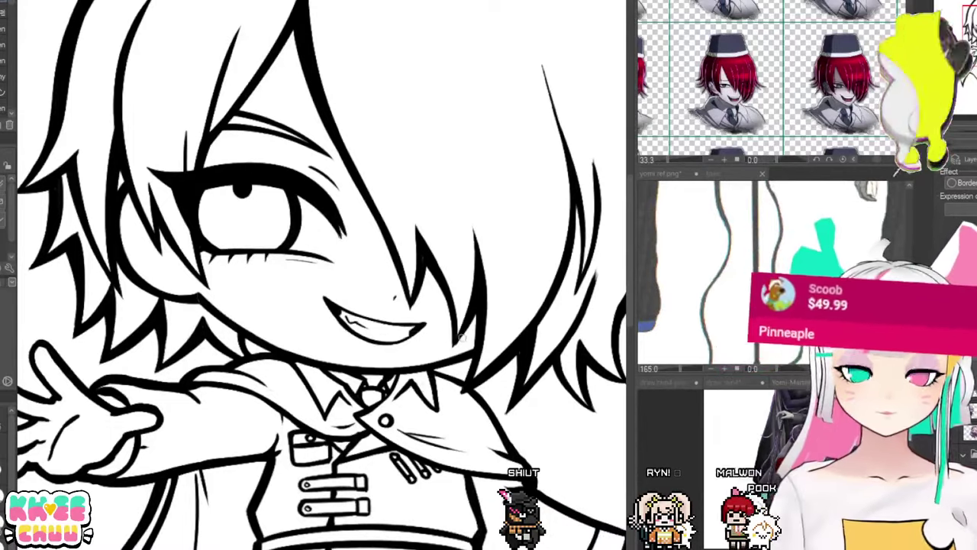
{"action": "scroll", "coordinate": [428, 321], "scroll_direction": "down", "scroll_amount": 5}
{"action": "scroll", "coordinate": [435, 366], "scroll_direction": "up", "scroll_amount": 2}
{"action": "left_click_drag", "start_coordinate": [429, 358], "coordinate": [398, 338]}
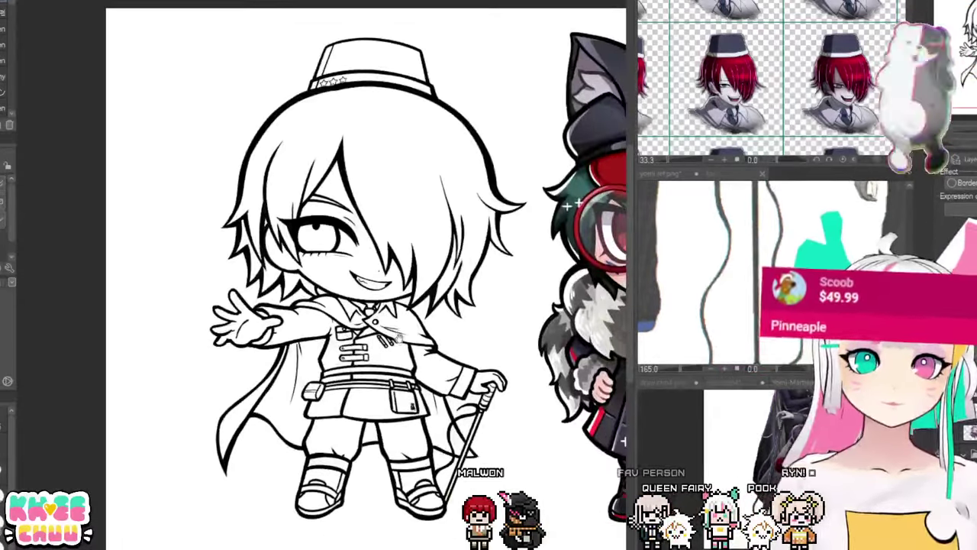
{"action": "scroll", "coordinate": [567, 205], "scroll_direction": "down", "scroll_amount": 2}
{"action": "scroll", "coordinate": [567, 205], "scroll_direction": "up", "scroll_amount": 2}
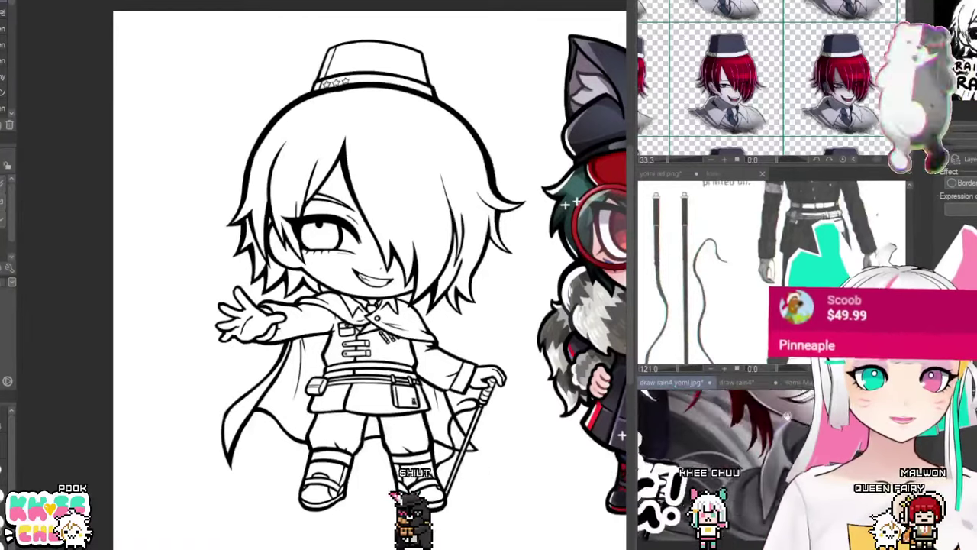
Step: View the draw rain4 and seated character references and examine the line art beside them at several zoom levels
{"action": "left_click", "coordinate": [734, 382]}
{"action": "scroll", "coordinate": [725, 450], "scroll_direction": "down", "scroll_amount": 3}
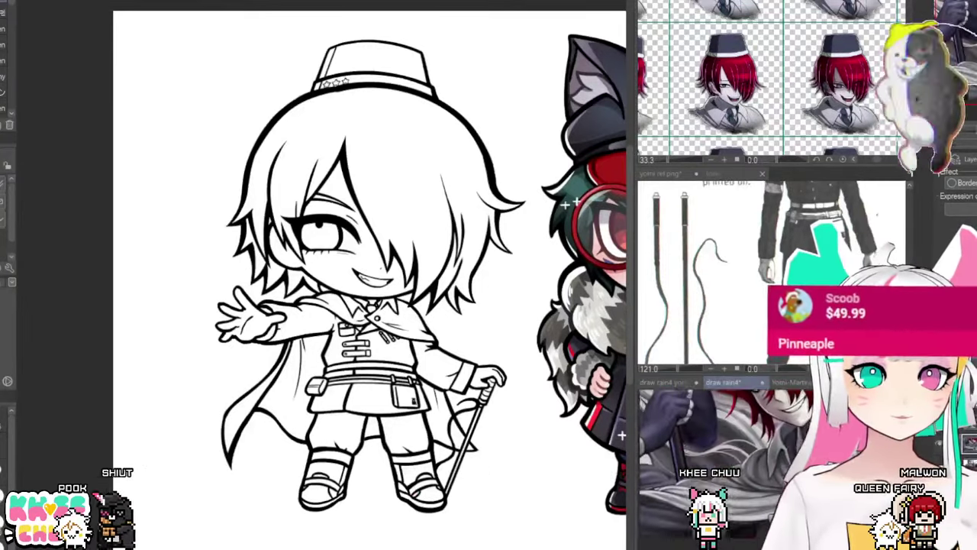
{"action": "left_click", "coordinate": [791, 382]}
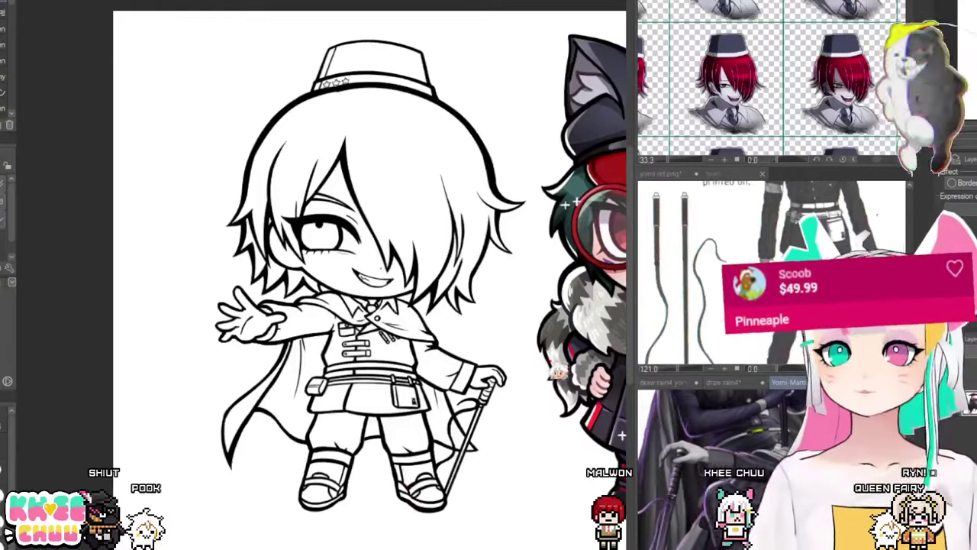
{"action": "scroll", "coordinate": [489, 398], "scroll_direction": "up", "scroll_amount": 2}
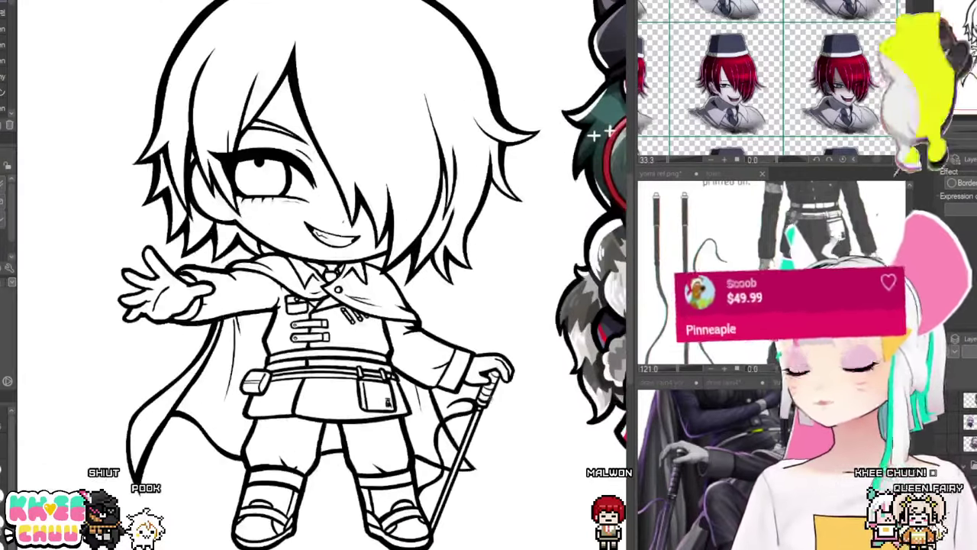
{"action": "scroll", "coordinate": [498, 421], "scroll_direction": "up", "scroll_amount": 4}
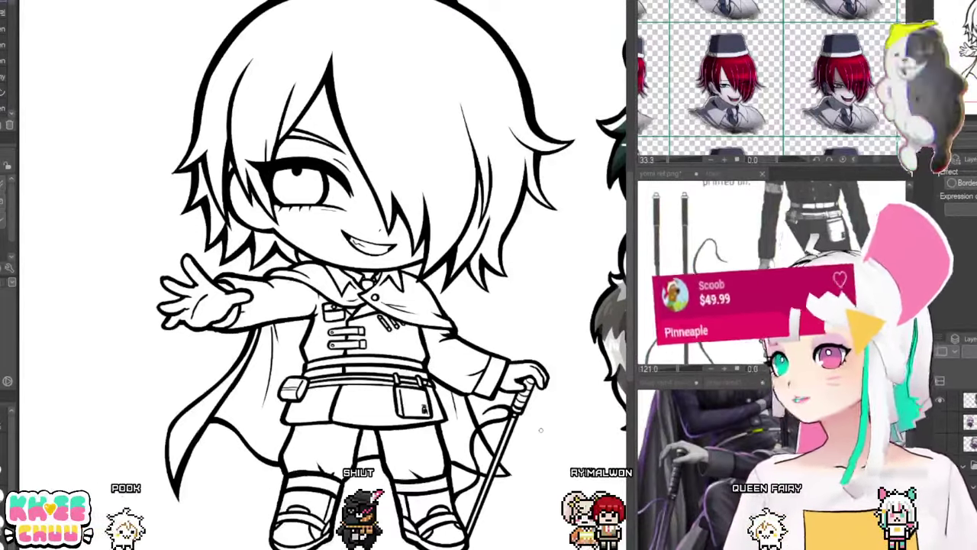
{"action": "left_click_drag", "start_coordinate": [528, 388], "coordinate": [545, 379]}
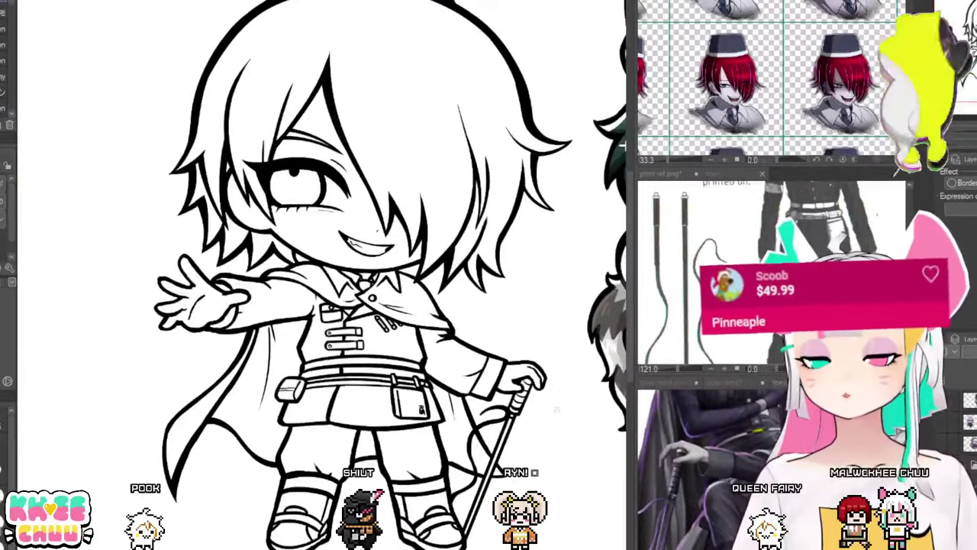
{"action": "scroll", "coordinate": [498, 389], "scroll_direction": "down", "scroll_amount": 2}
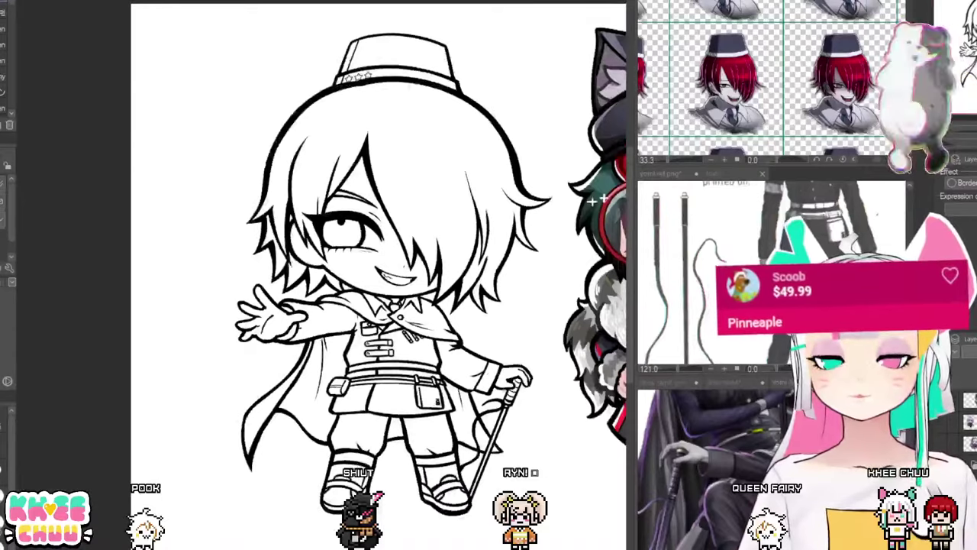
{"action": "scroll", "coordinate": [512, 415], "scroll_direction": "down", "scroll_amount": 1}
{"action": "left_click_drag", "start_coordinate": [524, 413], "coordinate": [461, 406]}
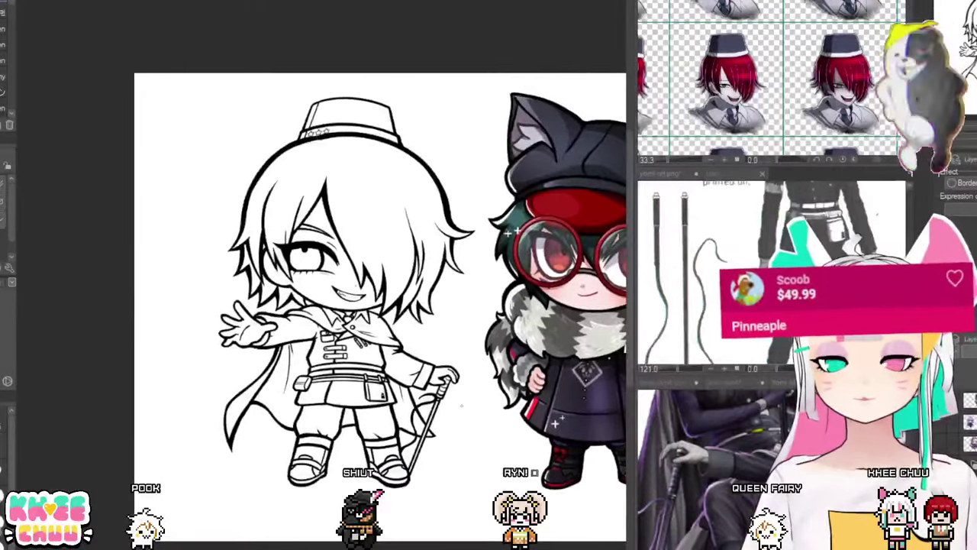
Step: Lasso the hand gripping the whip handle, adjust it with a transform and clear the selection
{"action": "scroll", "coordinate": [451, 389], "scroll_direction": "up", "scroll_amount": 3}
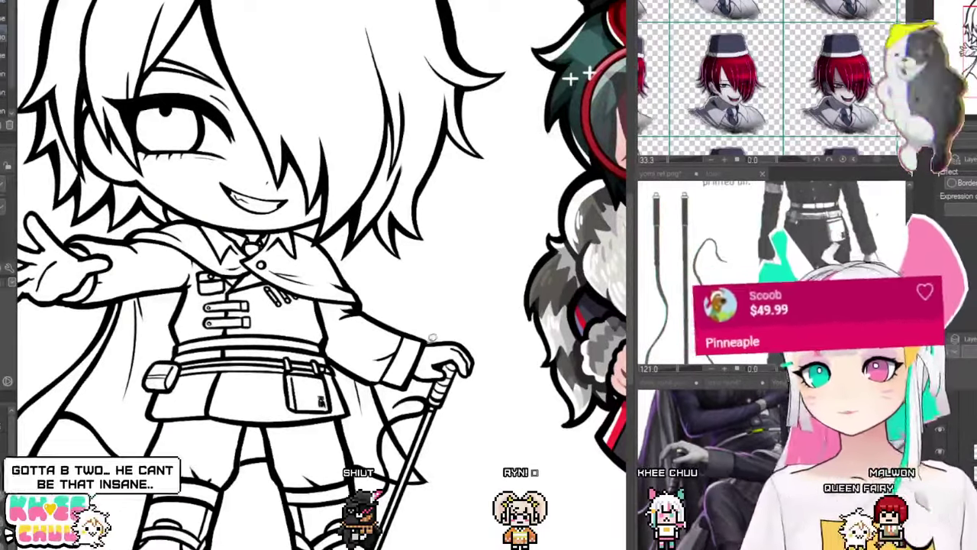
{"action": "mouse_move", "coordinate": [430, 344]}
{"action": "left_mouse_down"}
{"action": "mouse_move", "coordinate": [412, 382]}
{"action": "mouse_move", "coordinate": [443, 407]}
{"action": "mouse_move", "coordinate": [494, 377]}
{"action": "mouse_move", "coordinate": [483, 316]}
{"action": "left_mouse_up"}
{"action": "key", "text": "ctrl+t"}
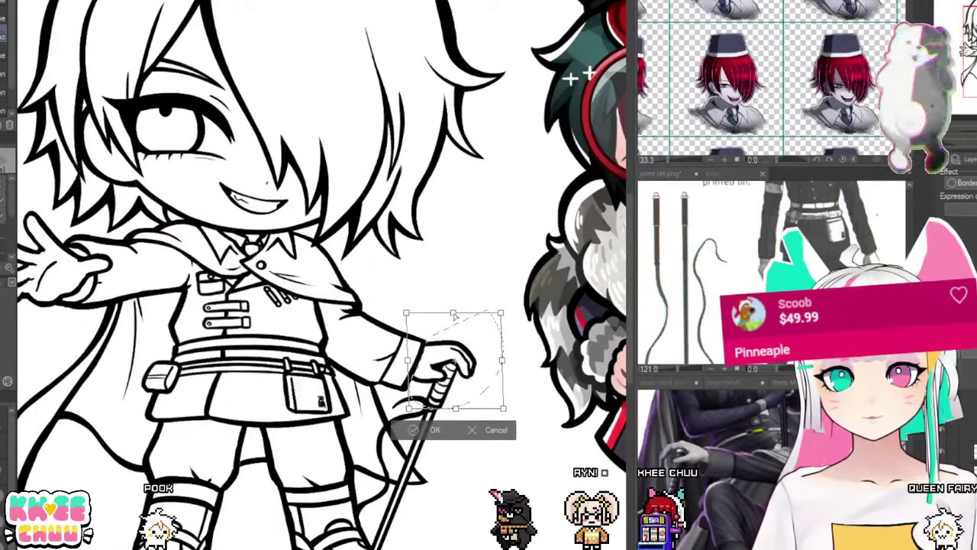
{"action": "left_click", "coordinate": [424, 430]}
{"action": "key", "text": "ctrl+d"}
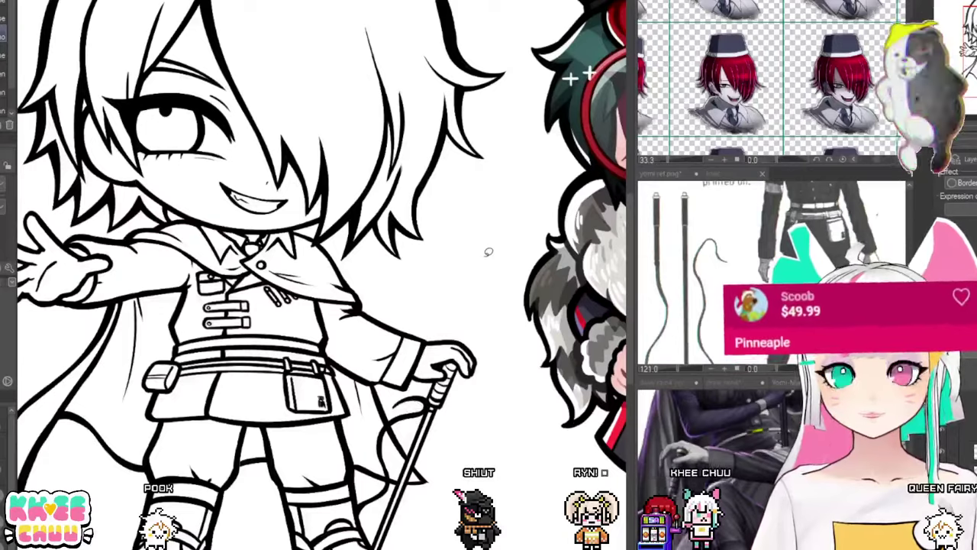
{"action": "scroll", "coordinate": [489, 252], "scroll_direction": "down", "scroll_amount": 4}
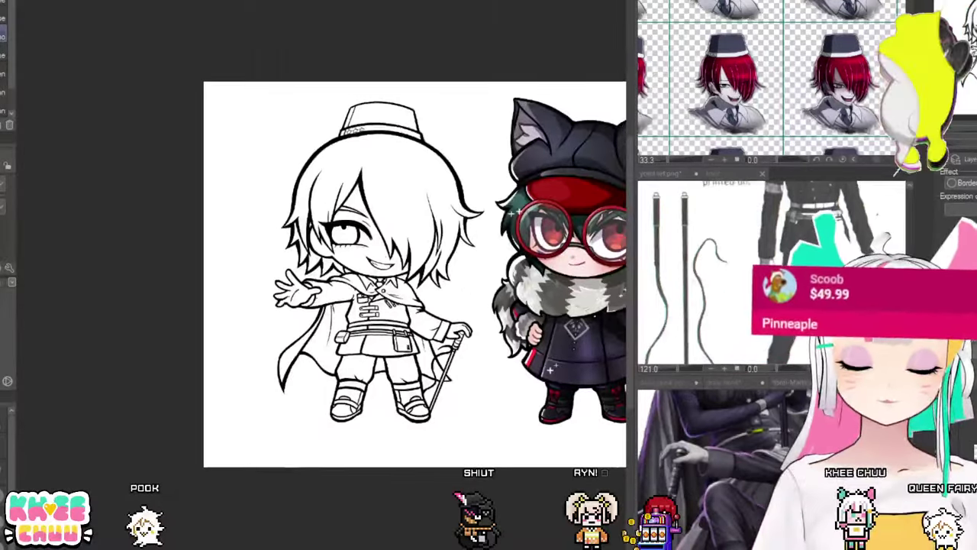
{"action": "left_click_drag", "start_coordinate": [472, 313], "coordinate": [459, 352]}
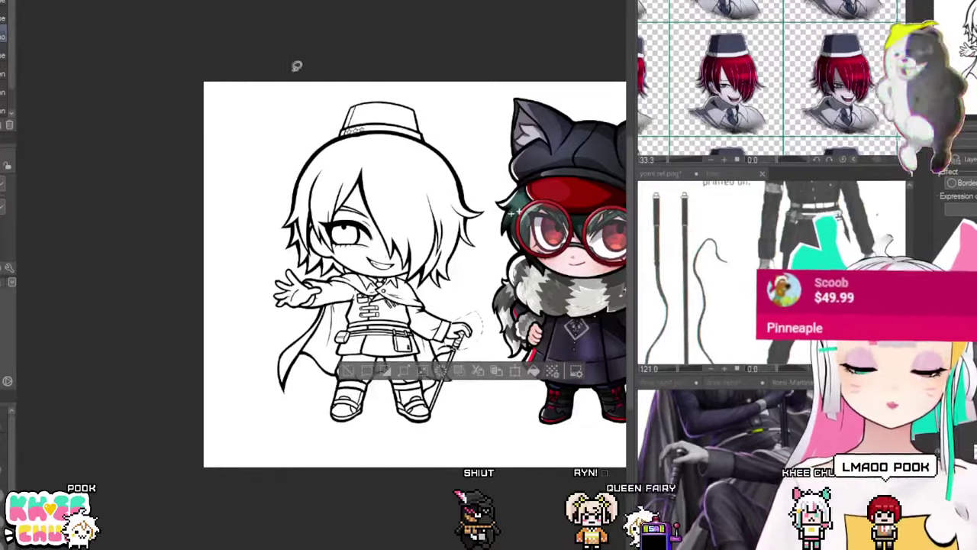
{"action": "key", "text": "ctrl+d"}
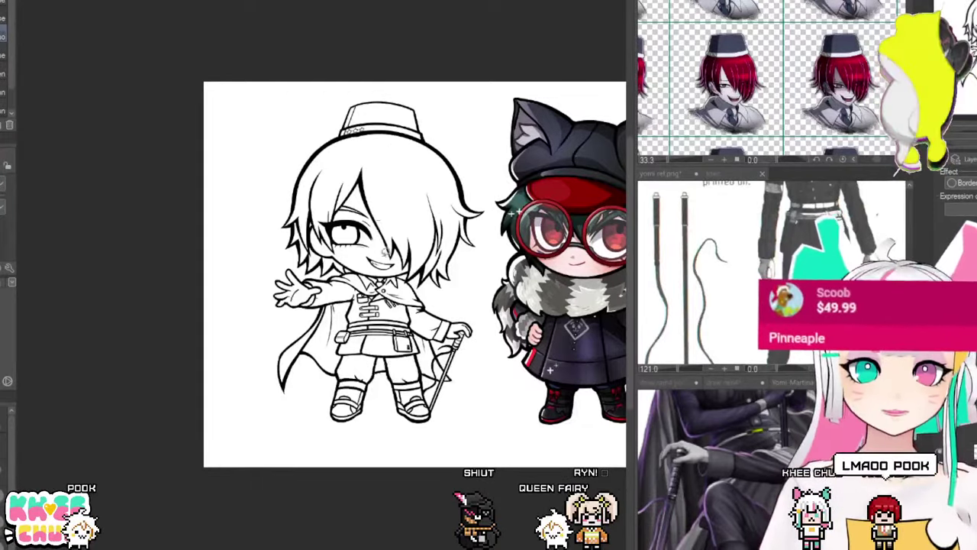
Step: Examine the hat, hair and face with the canvas rotated and upright, beside the finished chibi
{"action": "scroll", "coordinate": [384, 252], "scroll_direction": "up", "scroll_amount": 3}
{"action": "scroll", "coordinate": [385, 262], "scroll_direction": "down", "scroll_amount": 2}
{"action": "scroll", "coordinate": [447, 163], "scroll_direction": "up", "scroll_amount": 1}
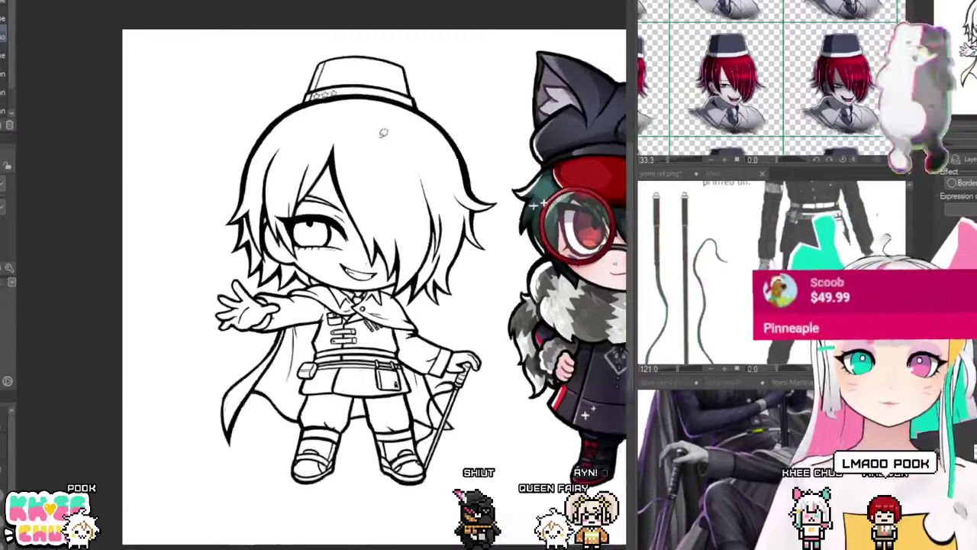
{"action": "scroll", "coordinate": [384, 133], "scroll_direction": "up", "scroll_amount": 1}
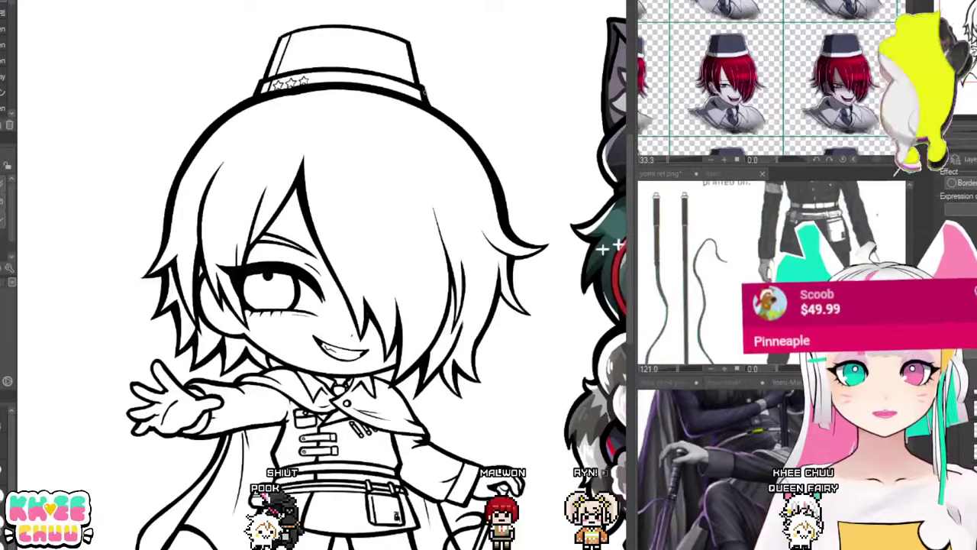
{"action": "left_click_drag", "start_coordinate": [223, 136], "coordinate": [293, 361]}
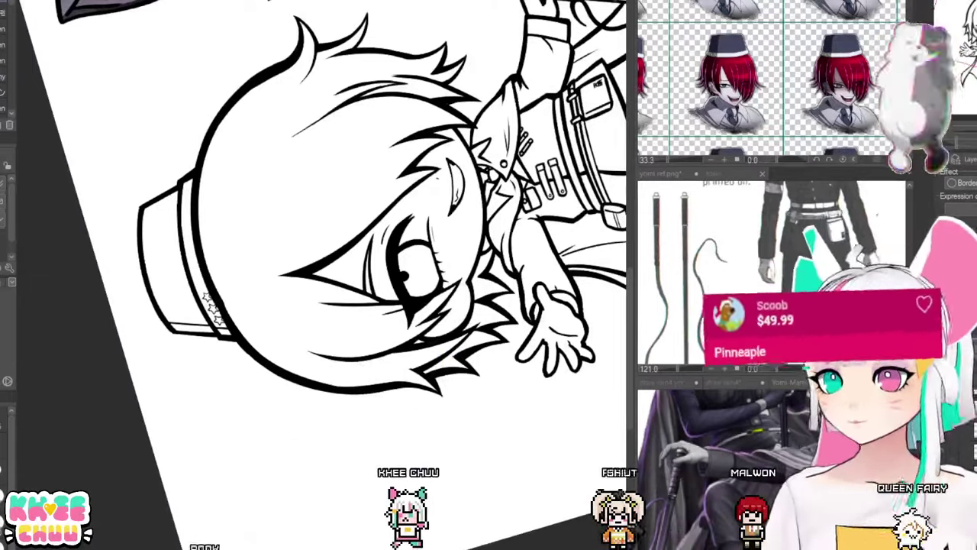
{"action": "scroll", "coordinate": [220, 292], "scroll_direction": "down", "scroll_amount": 3}
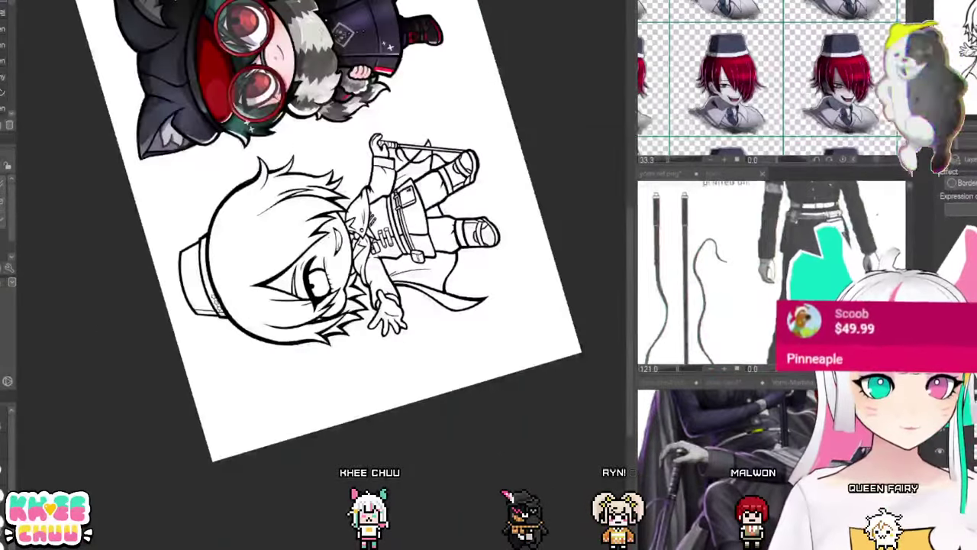
{"action": "key", "text": "ctrl+at"}
{"action": "scroll", "coordinate": [361, 286], "scroll_direction": "up", "scroll_amount": 2}
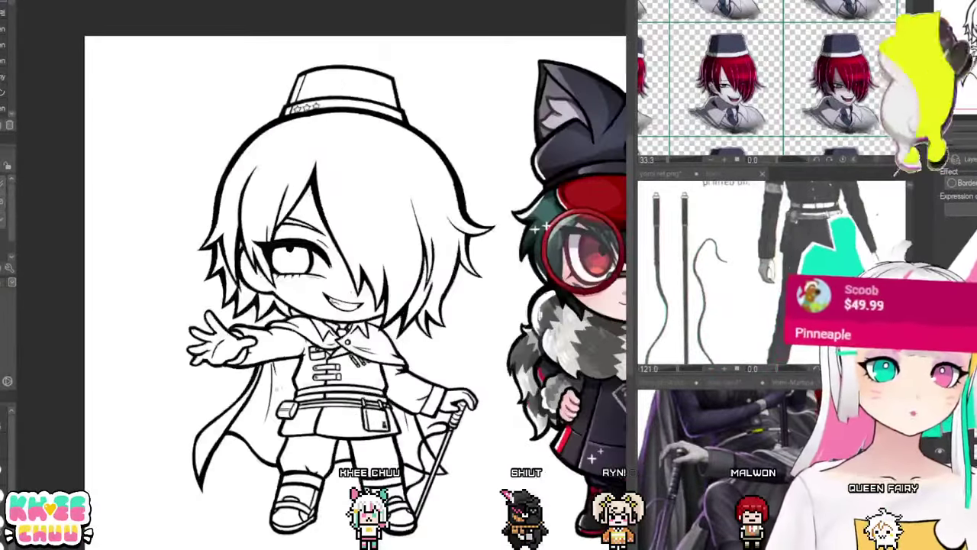
{"action": "key", "text": "ctrl+plus"}
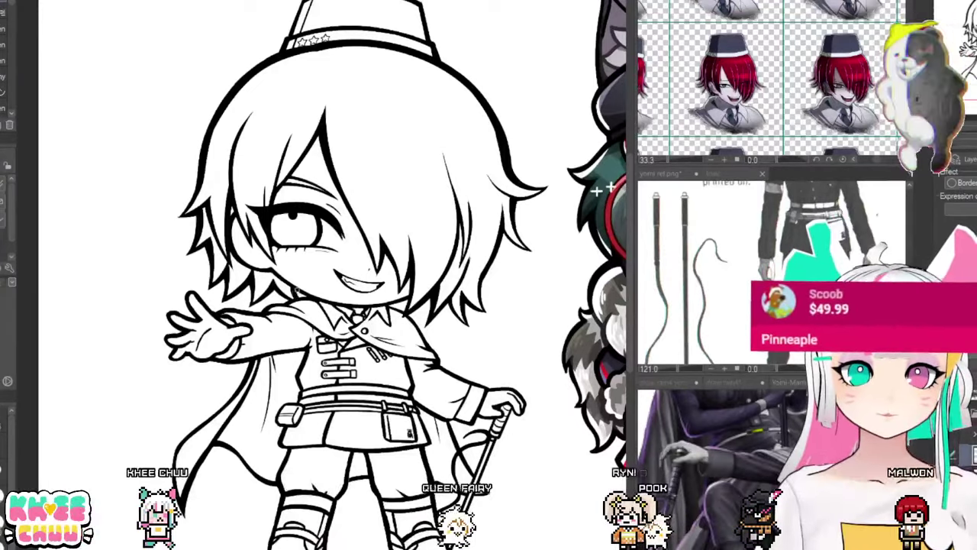
Step: Examine the sleeve, cloak, legs and whip against the lower part of the seated reference and the finished chibi
{"action": "mouse_move", "coordinate": [554, 311]}
{"action": "left_mouse_down"}
{"action": "mouse_move", "coordinate": [558, 334]}
{"action": "mouse_move", "coordinate": [560, 313]}
{"action": "left_mouse_up"}
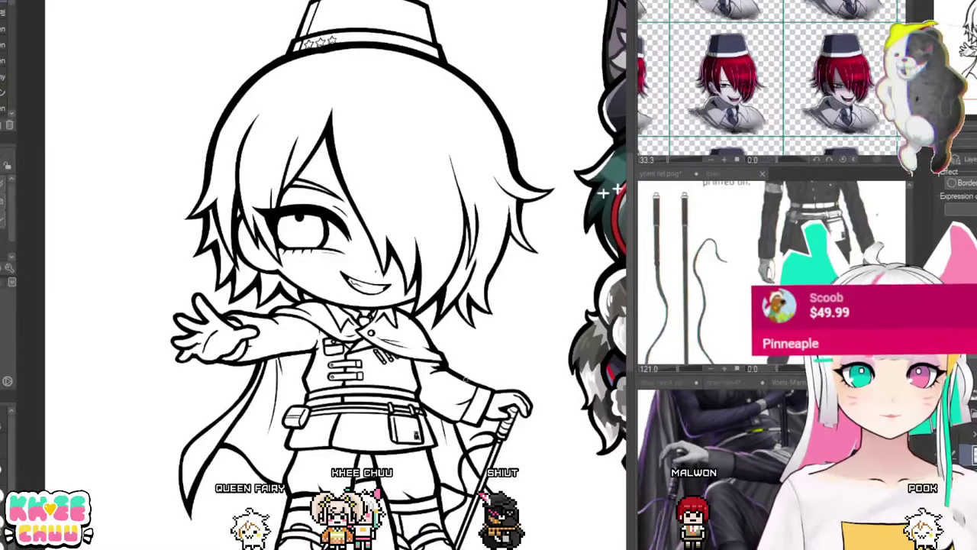
{"action": "left_click_drag", "start_coordinate": [465, 380], "coordinate": [424, 311]}
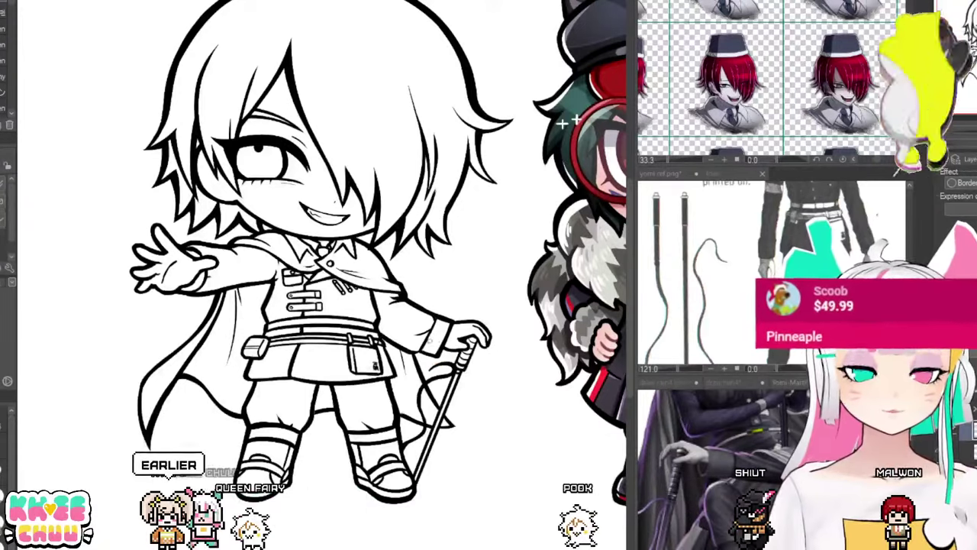
{"action": "left_click_drag", "start_coordinate": [563, 122], "coordinate": [586, 142]}
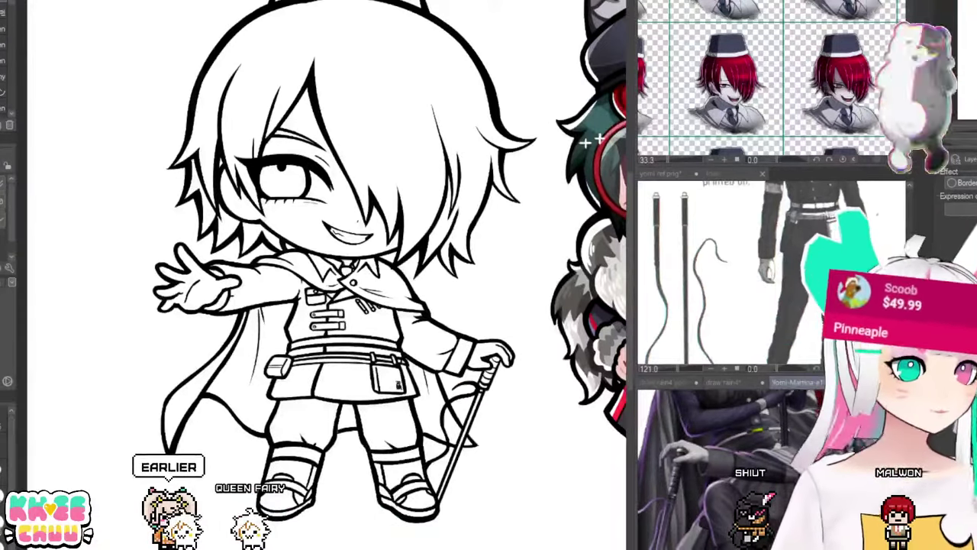
{"action": "left_click_drag", "start_coordinate": [718, 466], "coordinate": [686, 427]}
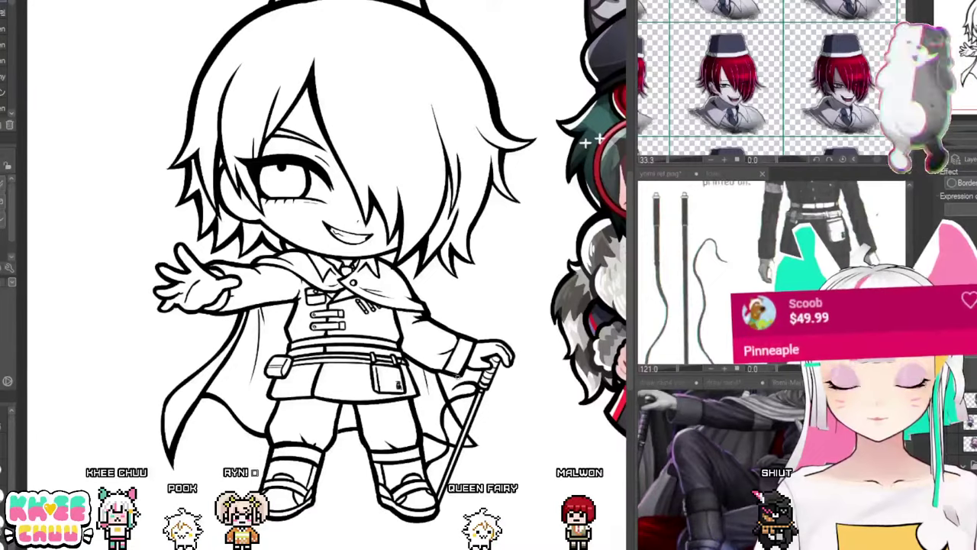
{"action": "left_click_drag", "start_coordinate": [485, 310], "coordinate": [501, 318]}
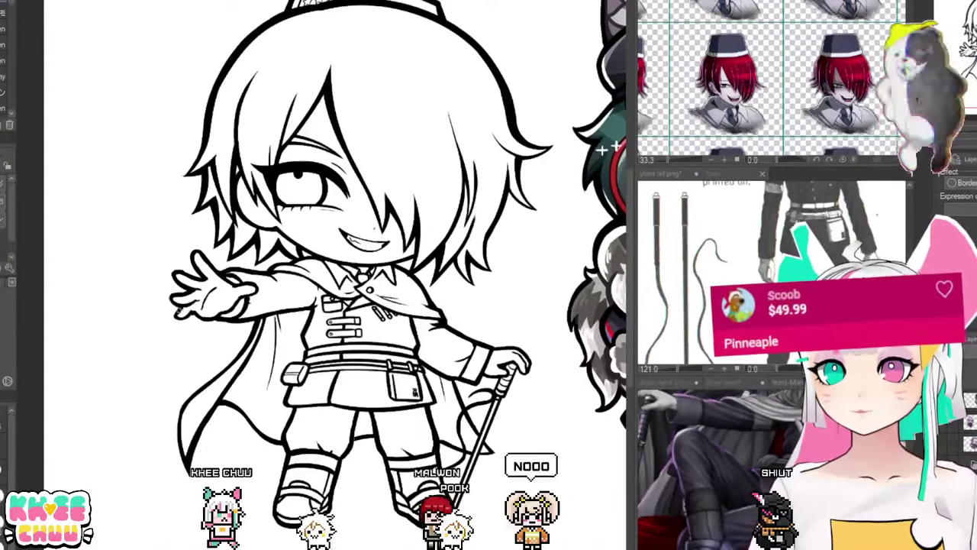
{"action": "left_click_drag", "start_coordinate": [240, 287], "coordinate": [334, 208]}
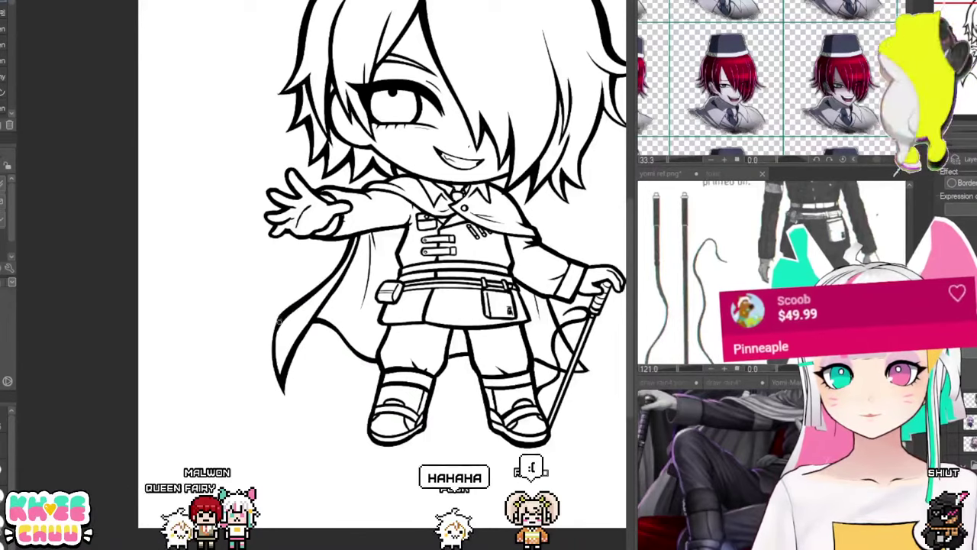
{"action": "left_click_drag", "start_coordinate": [280, 342], "coordinate": [218, 373]}
{"action": "scroll", "coordinate": [225, 225], "scroll_direction": "down", "scroll_amount": 2}
{"action": "scroll", "coordinate": [377, 327], "scroll_direction": "up", "scroll_amount": 5}
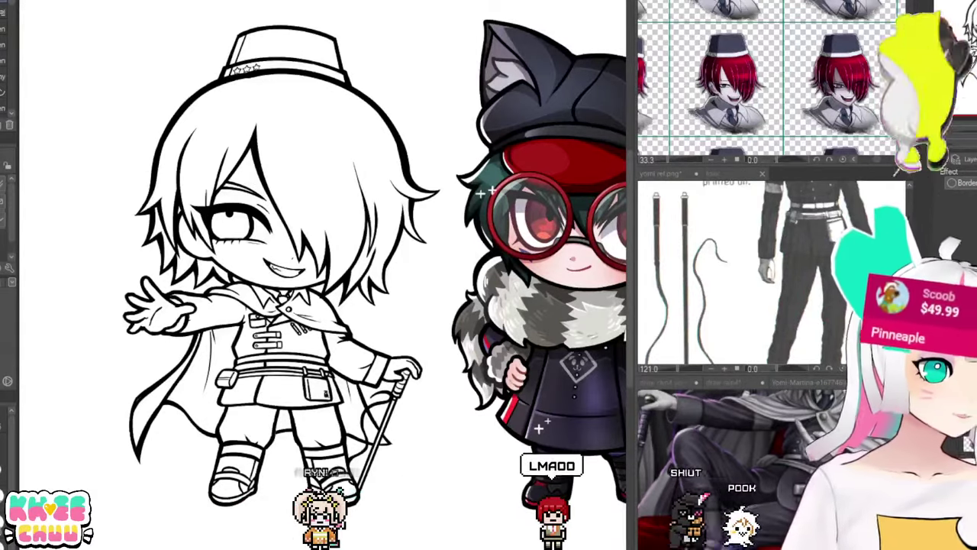
Step: Replace the grin with a small open mouth showing teeth, following an enlarged bust from the red-haired expression reference
{"action": "key", "text": "h"}
{"action": "scroll", "coordinate": [418, 218], "scroll_direction": "up", "scroll_amount": 1}
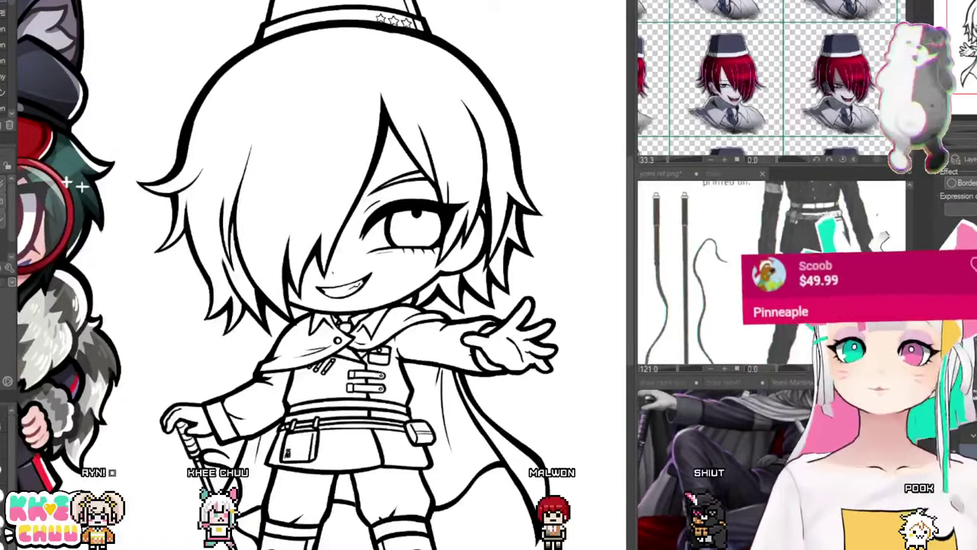
{"action": "scroll", "coordinate": [450, 149], "scroll_direction": "down", "scroll_amount": 4}
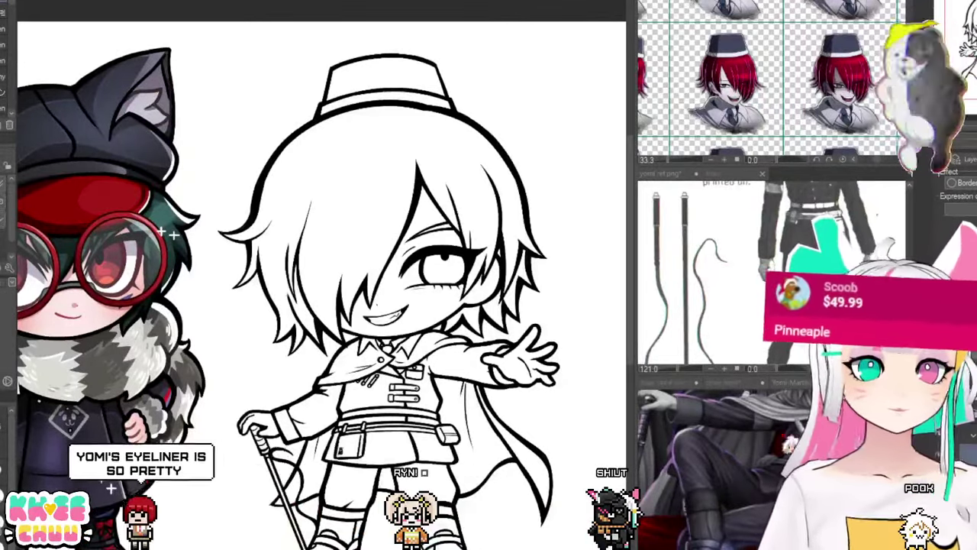
{"action": "scroll", "coordinate": [336, 326], "scroll_direction": "up", "scroll_amount": 1}
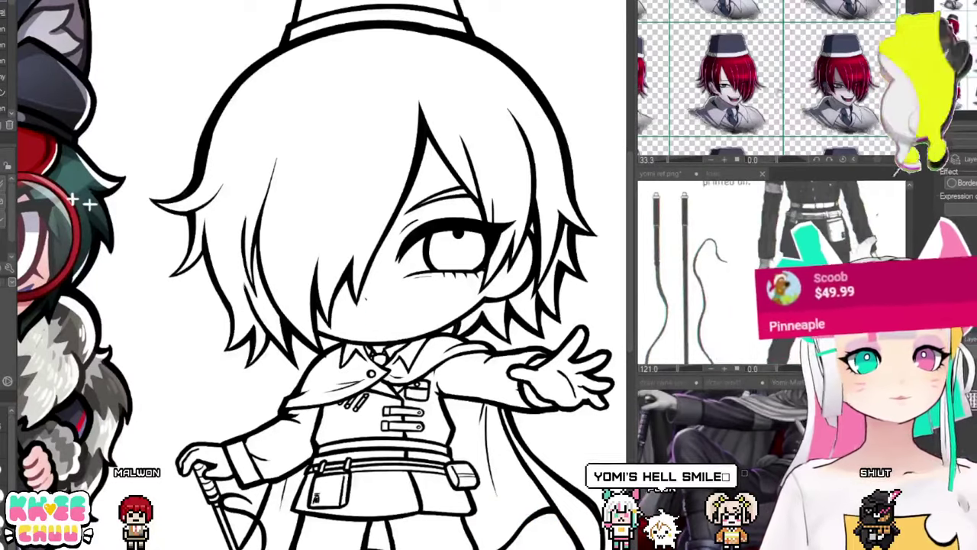
{"action": "left_click_drag", "start_coordinate": [780, 91], "coordinate": [782, 9]}
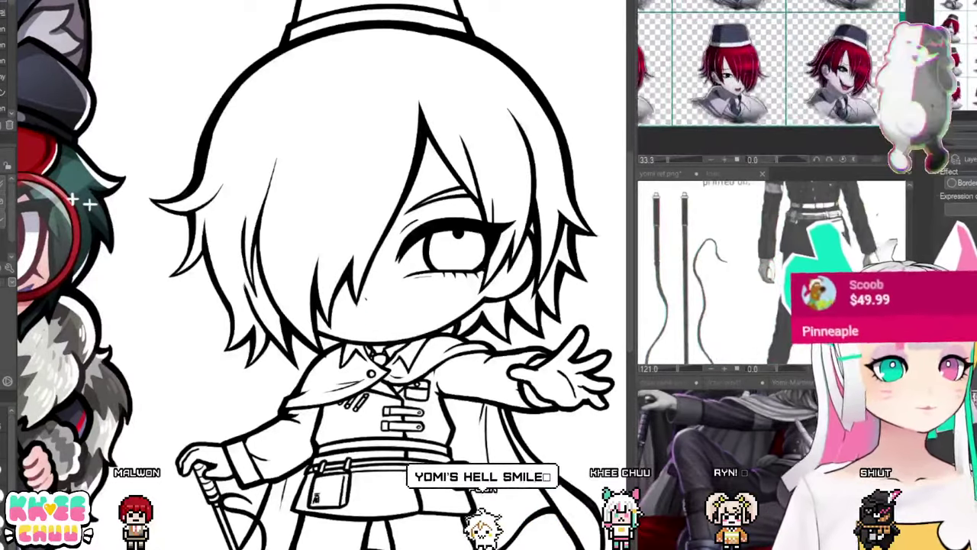
{"action": "scroll", "coordinate": [701, 81], "scroll_direction": "up", "scroll_amount": 3}
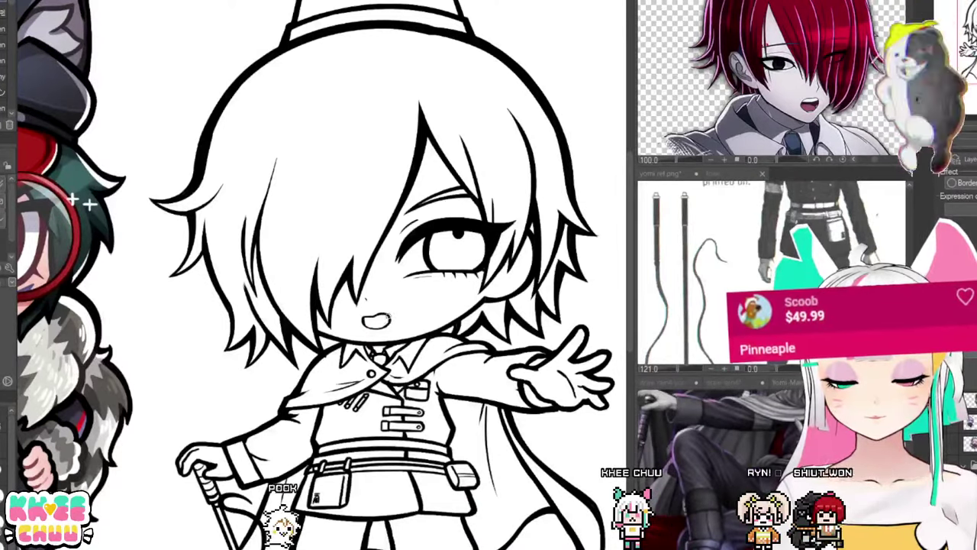
{"action": "left_click_drag", "start_coordinate": [388, 324], "coordinate": [394, 318]}
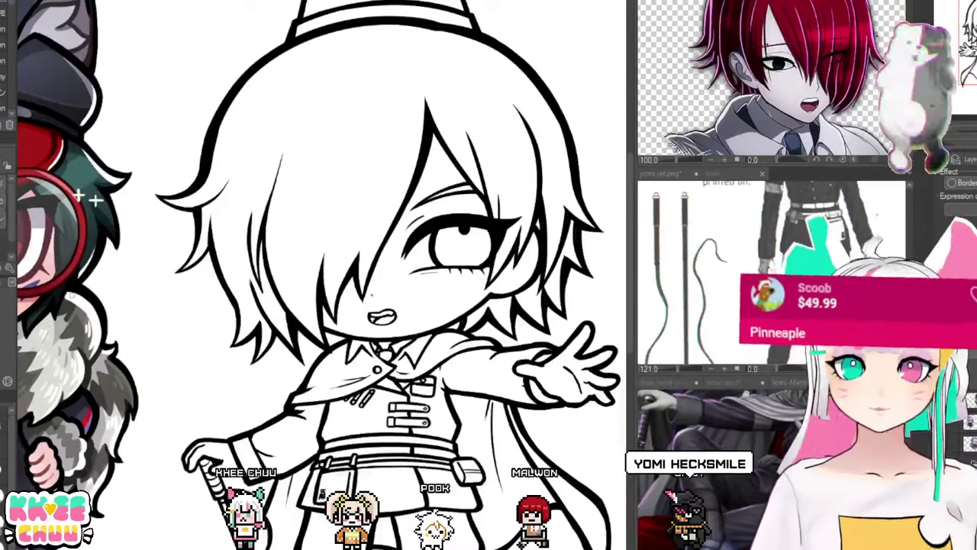
Step: Lasso the small open mouth, adjust its placement on the face and clear the selection
{"action": "key", "text": "m"}
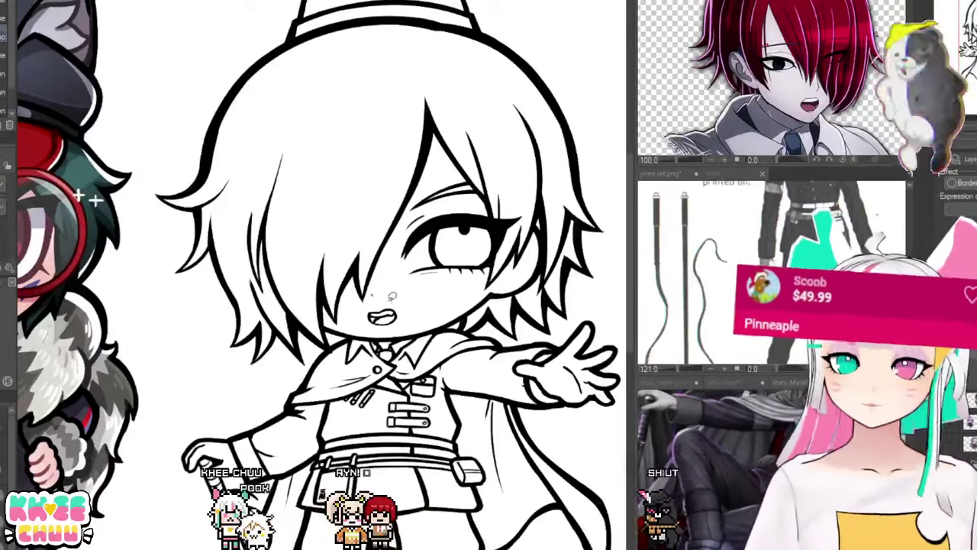
{"action": "left_click_drag", "start_coordinate": [374, 299], "coordinate": [400, 322]}
{"action": "key", "text": "ctrl+d"}
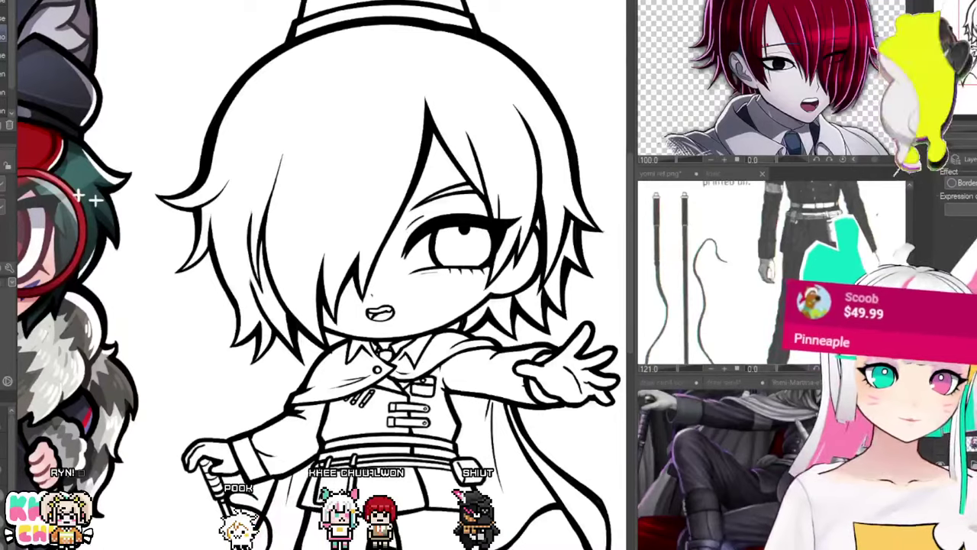
Step: Rework the exposed eye's lower lid into a rounder shape with lashes and give it a large solid black iris
{"action": "left_click_drag", "start_coordinate": [429, 246], "coordinate": [493, 250]}
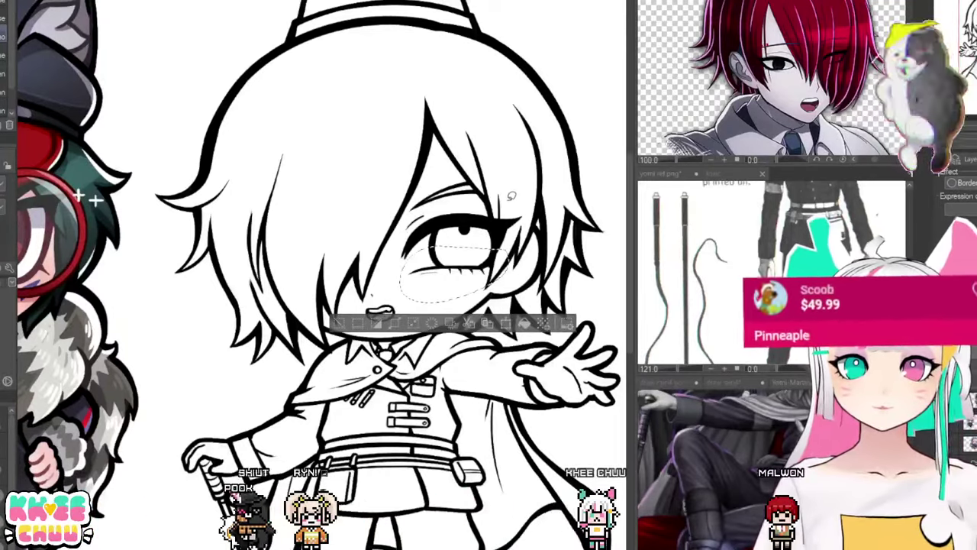
{"action": "key", "text": "ctrl+d"}
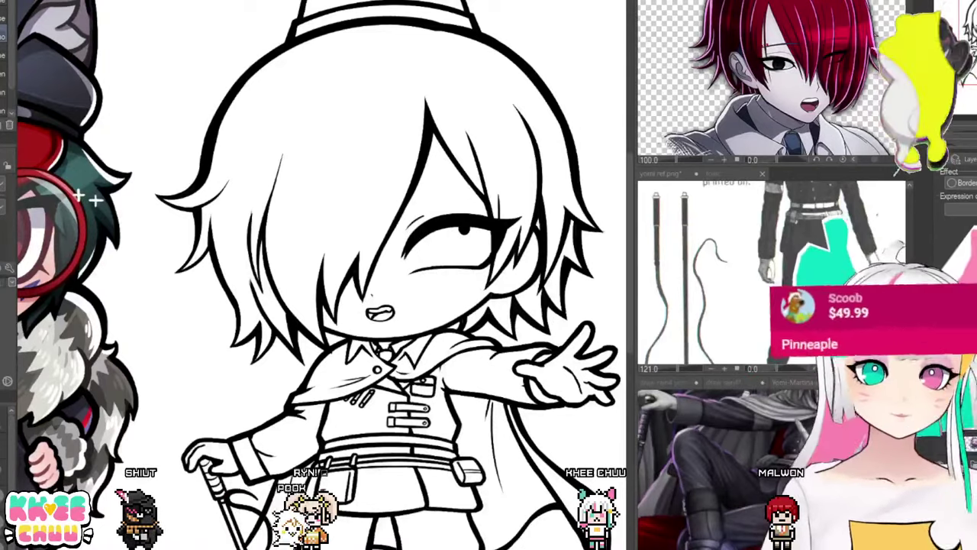
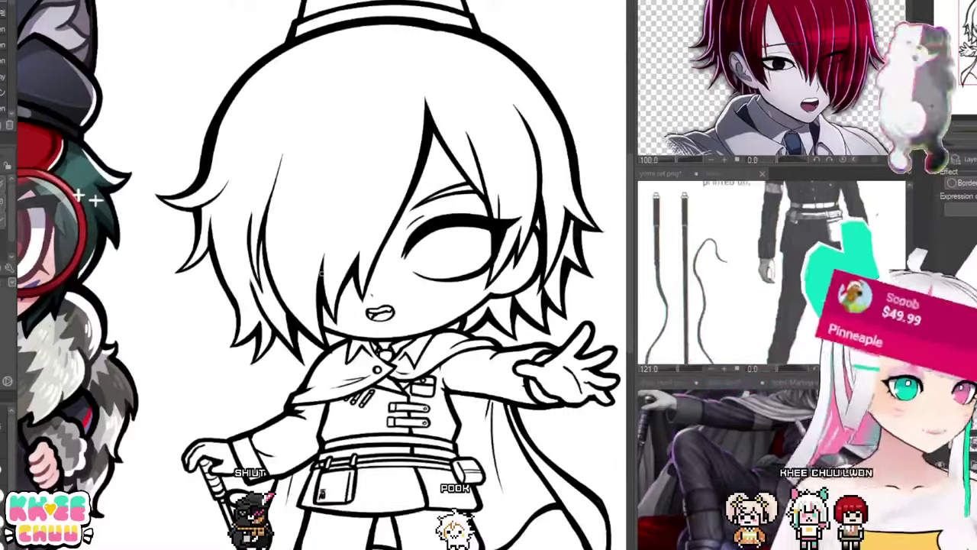
{"action": "key", "text": "ctrl+z"}
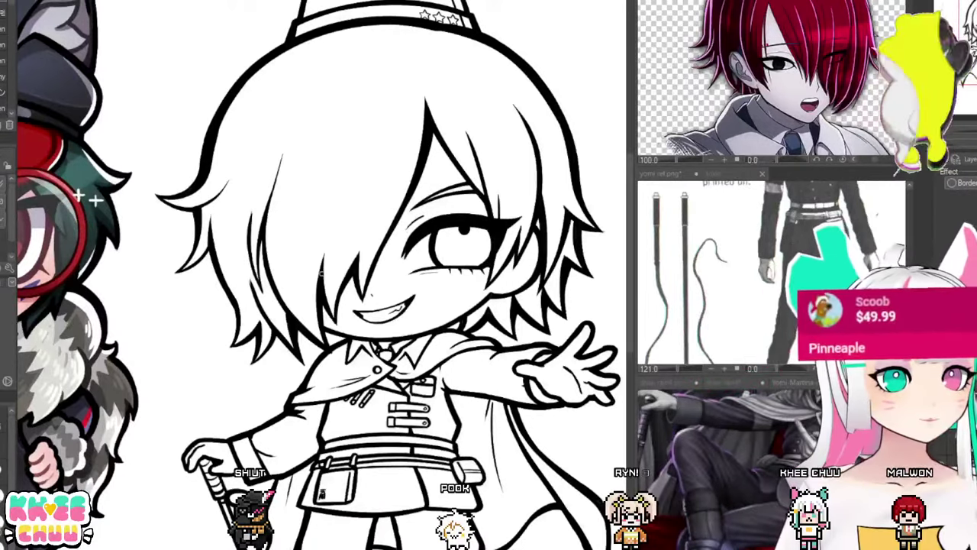
{"action": "key", "text": "ctrl+z"}
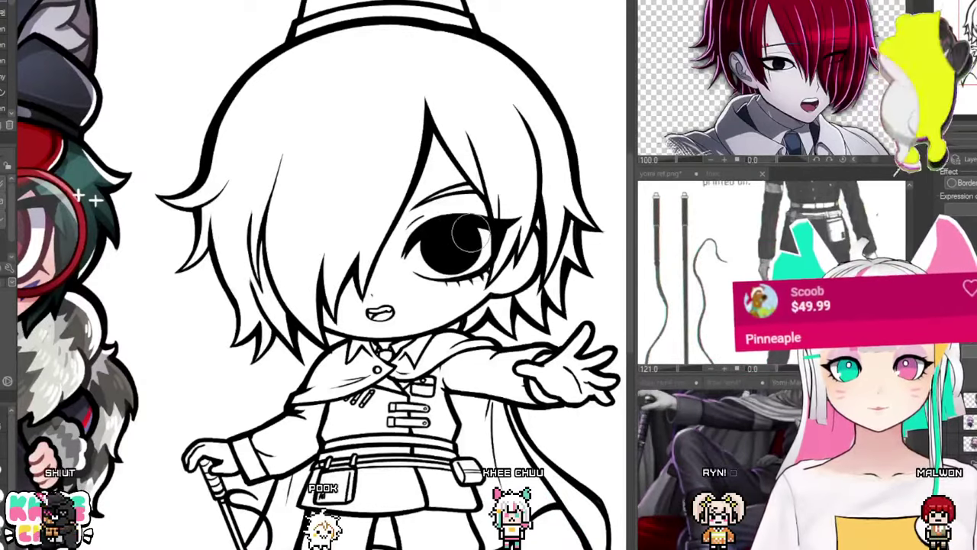
Step: Transform the solid black iris to shift it slightly toward the outer corner of the eye
{"action": "scroll", "coordinate": [421, 307], "scroll_direction": "down", "scroll_amount": 1}
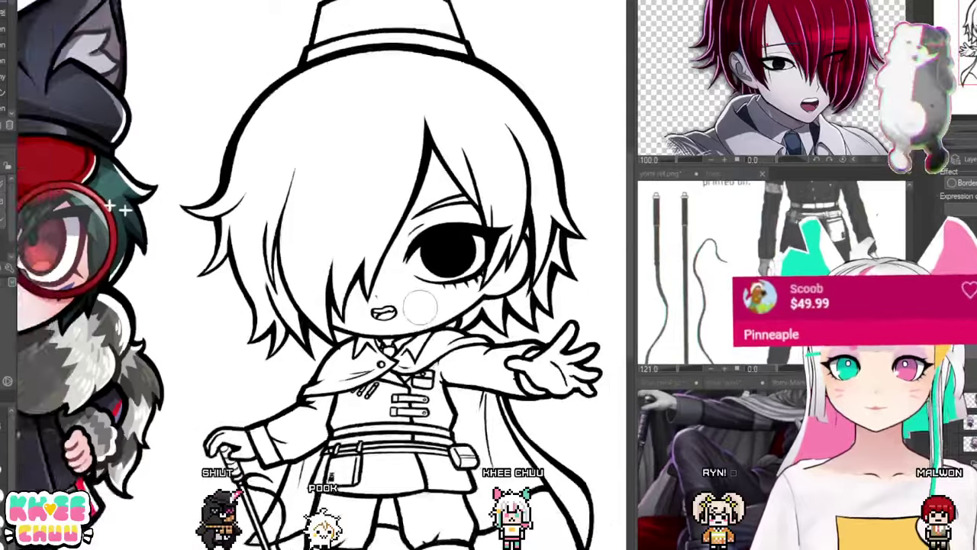
{"action": "scroll", "coordinate": [420, 307], "scroll_direction": "down", "scroll_amount": 3}
{"action": "scroll", "coordinate": [422, 352], "scroll_direction": "up", "scroll_amount": 2}
{"action": "key", "text": "ctrl+t"}
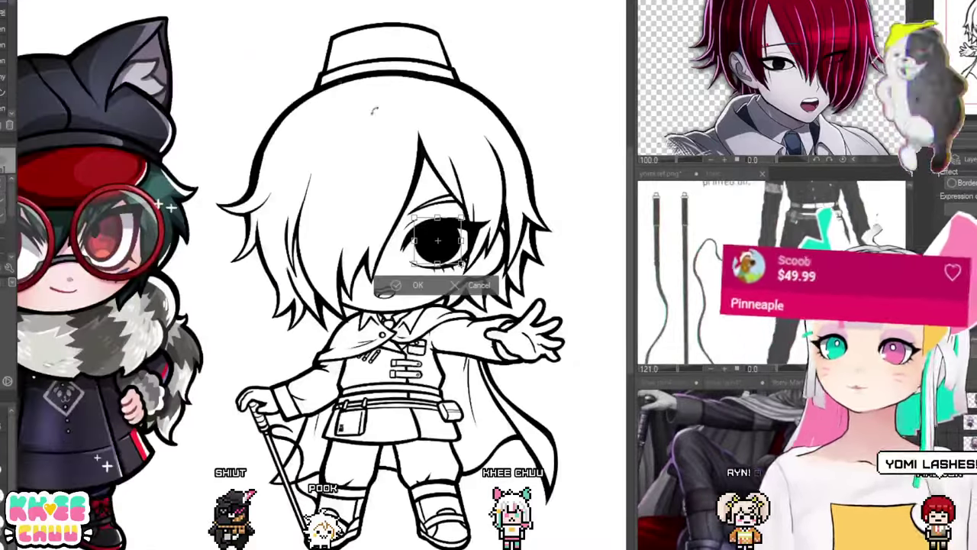
{"action": "left_click_drag", "start_coordinate": [462, 217], "coordinate": [463, 231]}
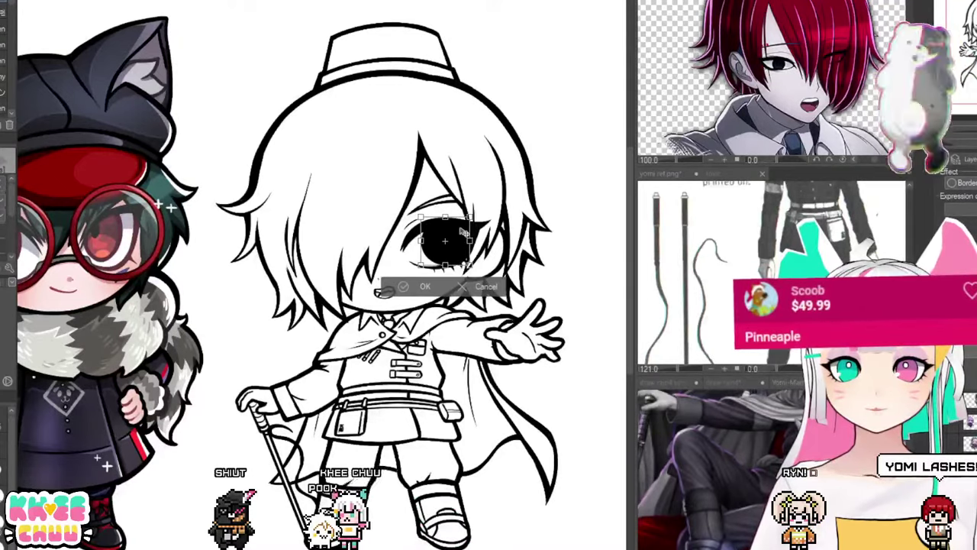
{"action": "key", "text": "Return"}
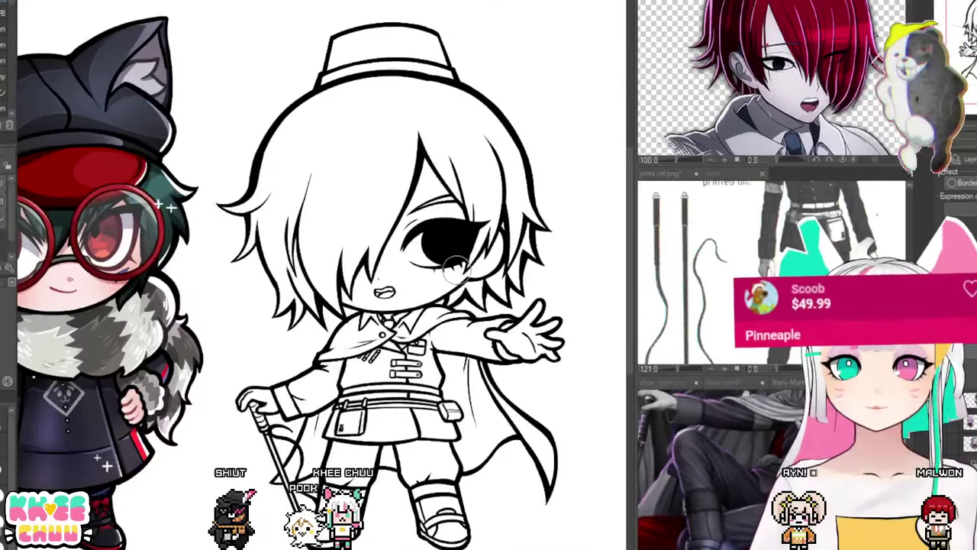
Step: Compare the black iris with the finished chibi's eyes, undo the last iris edit and touch up its lower edge
{"action": "scroll", "coordinate": [457, 269], "scroll_direction": "down", "scroll_amount": 3}
{"action": "scroll", "coordinate": [466, 288], "scroll_direction": "up", "scroll_amount": 2}
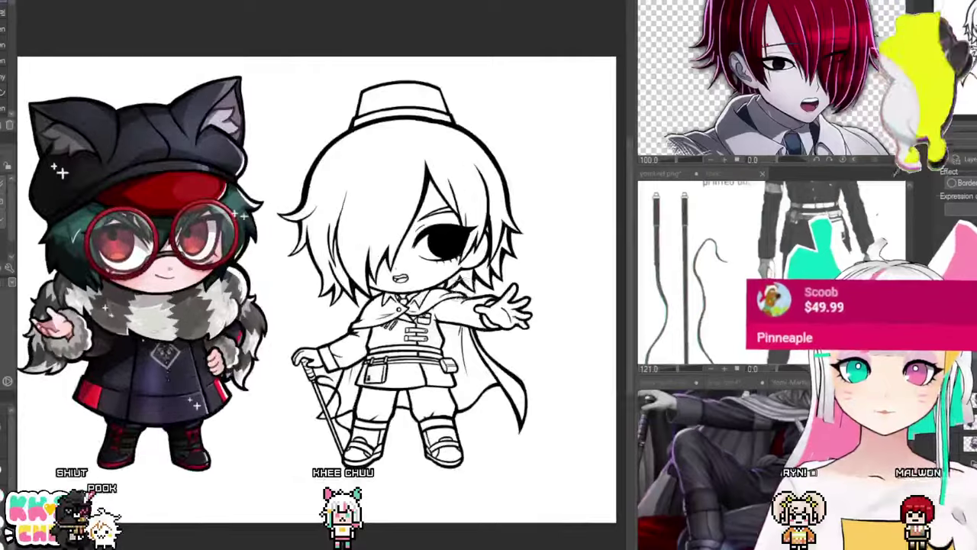
{"action": "scroll", "coordinate": [410, 297], "scroll_direction": "up", "scroll_amount": 2}
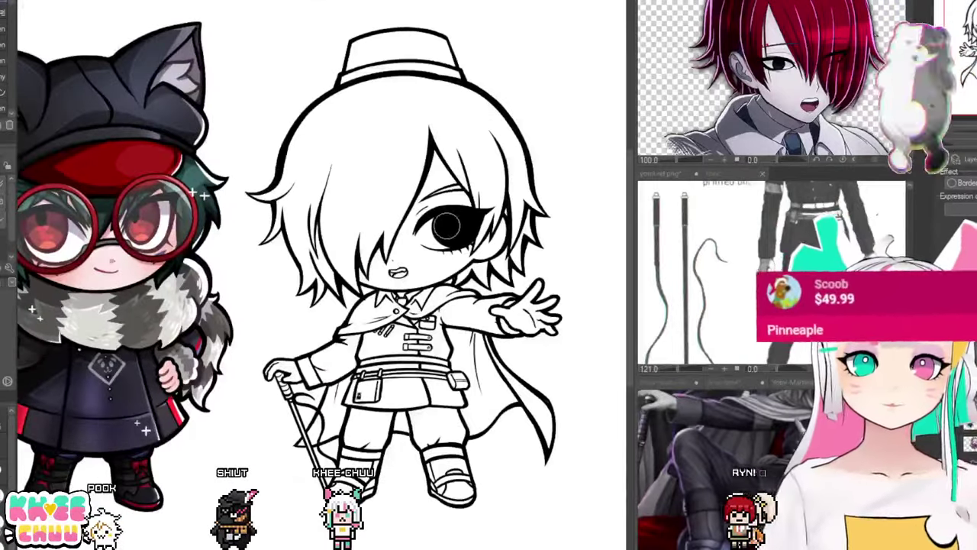
{"action": "key", "text": "ctrl+z"}
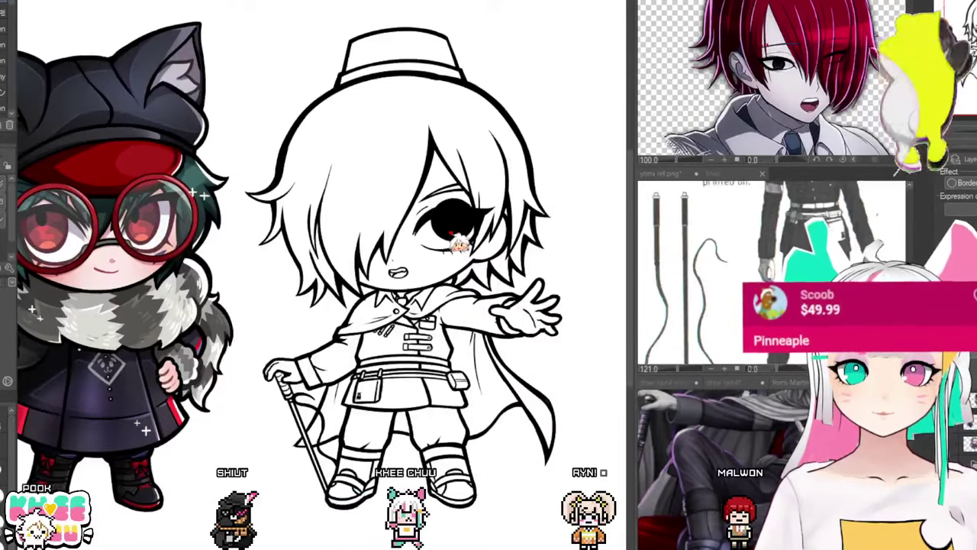
{"action": "left_click", "coordinate": [452, 242]}
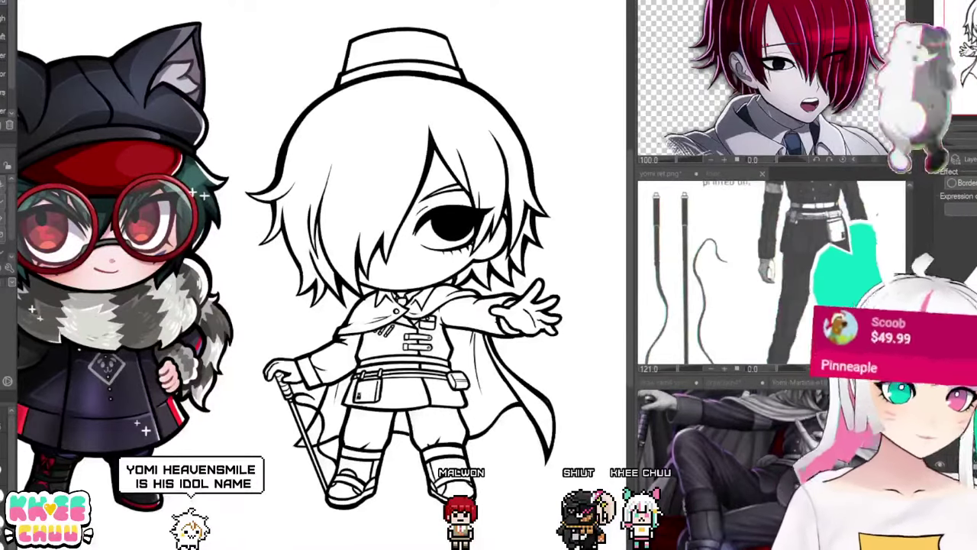
Step: Swap the open mouth for a small downturned one and compare the face with the finished chibi on a mirrored canvas
{"action": "left_click_drag", "start_coordinate": [390, 270], "coordinate": [407, 272]}
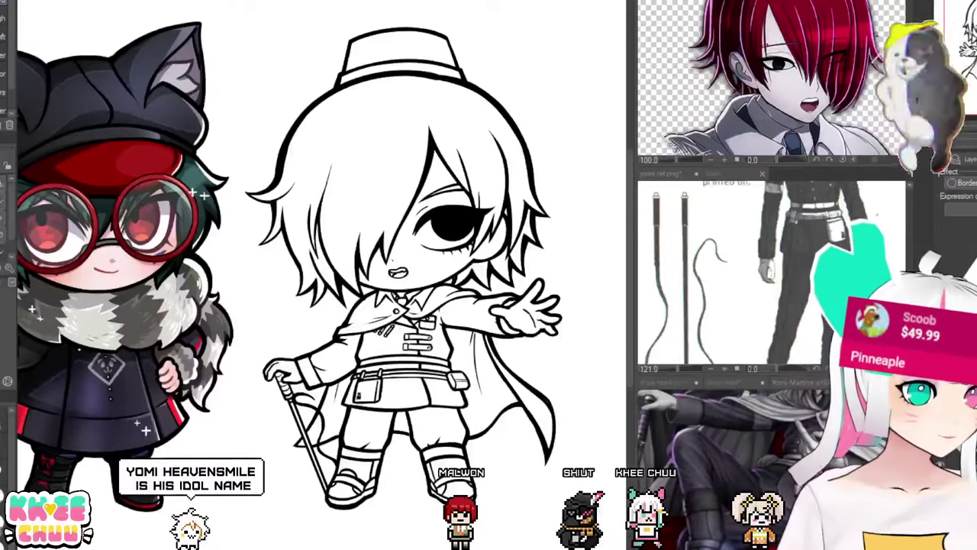
{"action": "key", "text": "ctrl+z"}
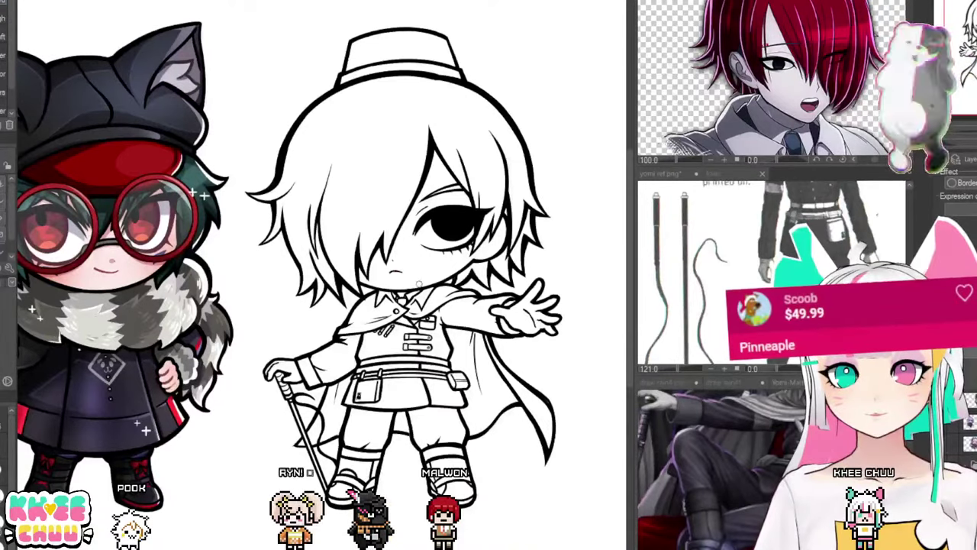
{"action": "key", "text": "ctrl+minus"}
{"action": "key", "text": "ctrl+minus"}
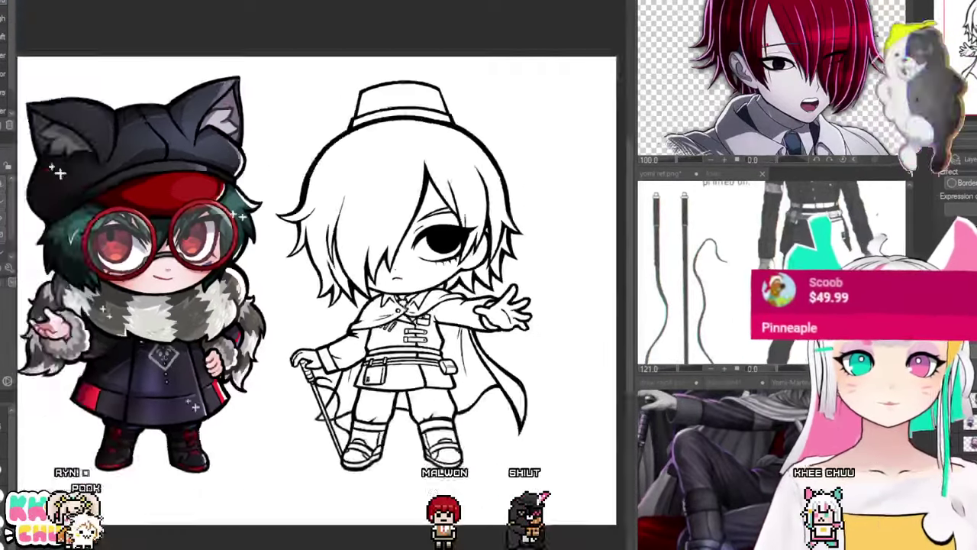
{"action": "key", "text": "ctrl+plus"}
{"action": "key", "text": "h"}
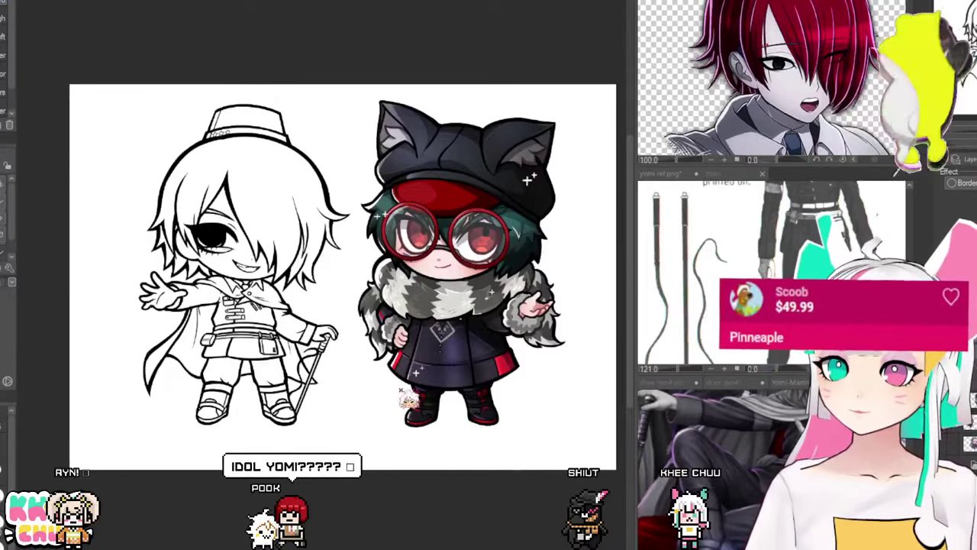
Step: Adjust the black iris beneath the upper eyelid with a transform on the mirrored canvas
{"action": "scroll", "coordinate": [222, 262], "scroll_direction": "up", "scroll_amount": 1}
{"action": "scroll", "coordinate": [114, 168], "scroll_direction": "up", "scroll_amount": 2}
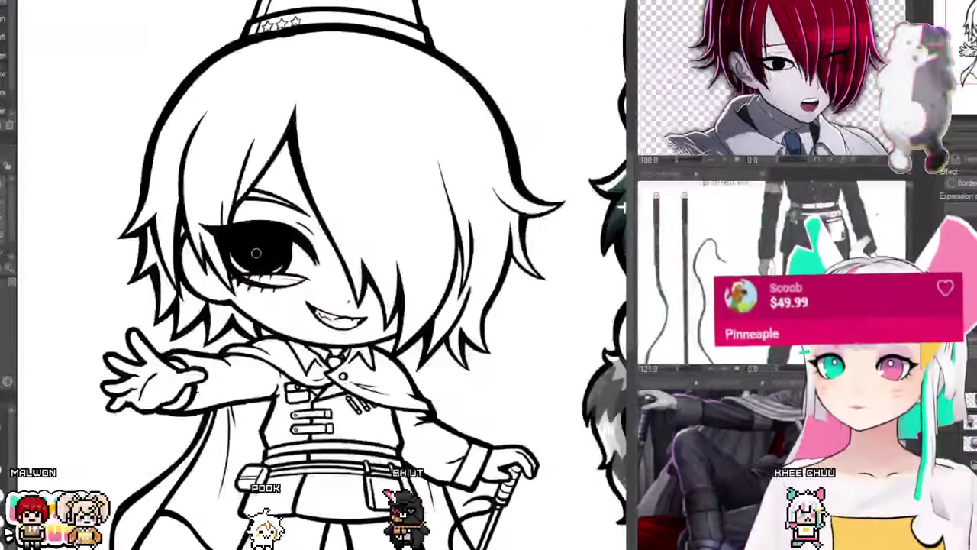
{"action": "key", "text": "ctrl+t"}
{"action": "left_click_drag", "start_coordinate": [260, 272], "coordinate": [262, 282]}
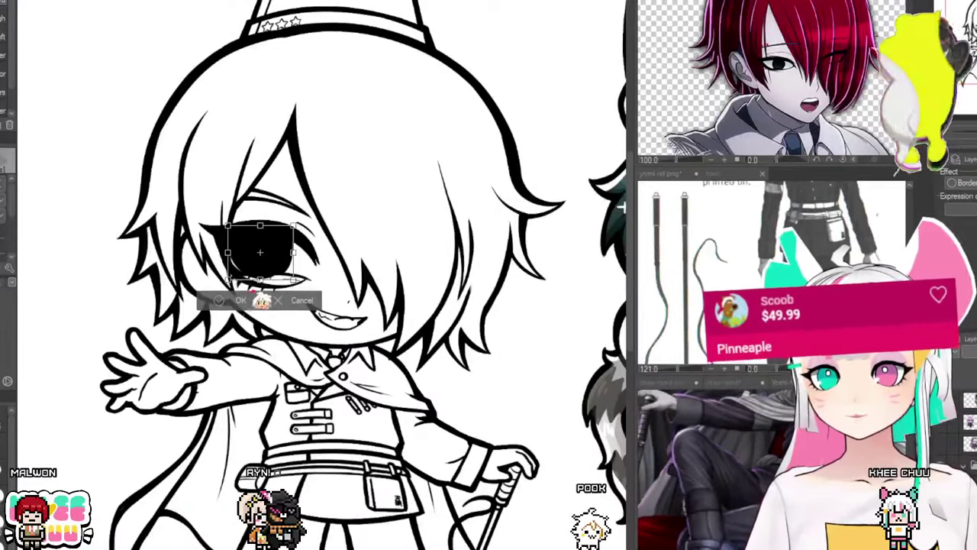
{"action": "key", "text": "Return"}
Step: Lasso the lower eyelid and lashes, narrow them with a transform and clear the selection
{"action": "key", "text": "ctrl+z"}
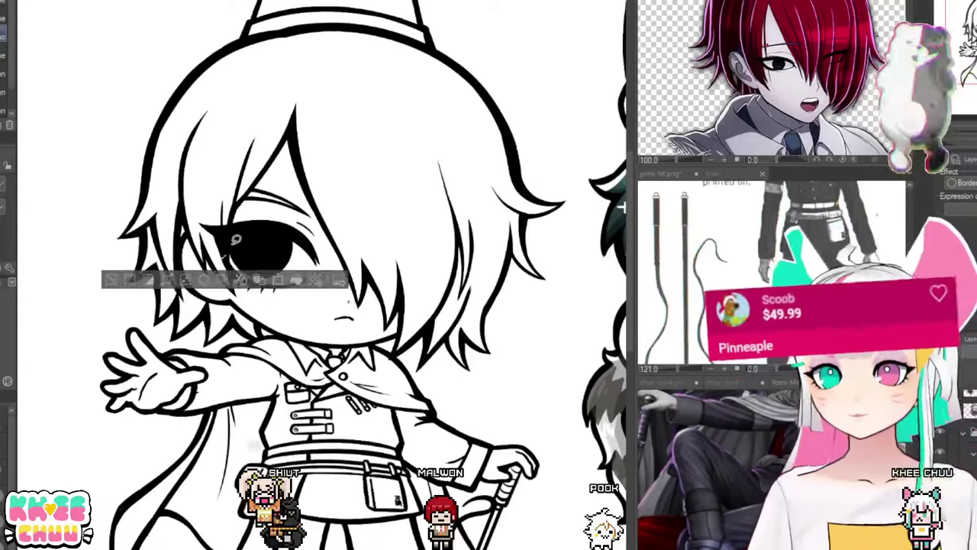
{"action": "left_click_drag", "start_coordinate": [304, 302], "coordinate": [341, 296]}
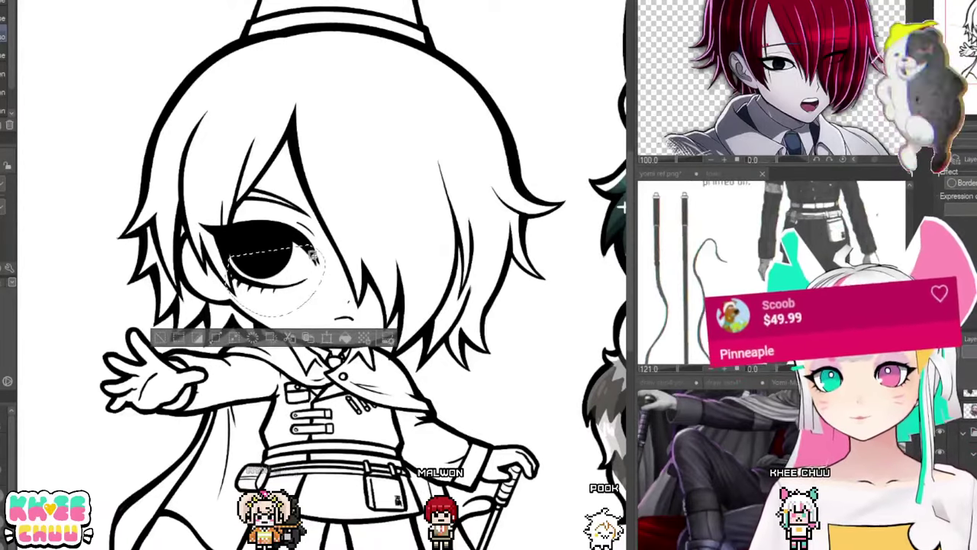
{"action": "left_click", "coordinate": [344, 337]}
{"action": "left_click_drag", "start_coordinate": [326, 282], "coordinate": [316, 287]}
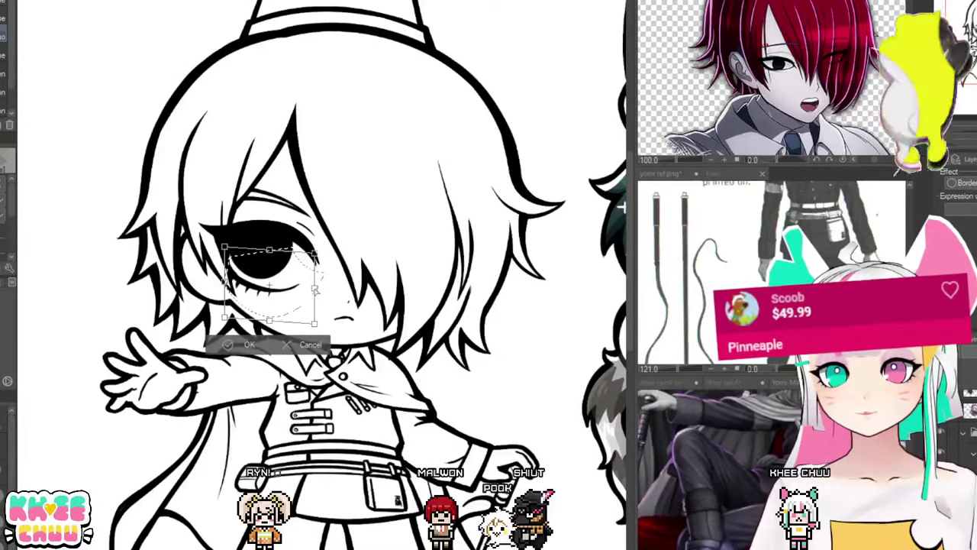
{"action": "left_click", "coordinate": [249, 345]}
{"action": "key", "text": "ctrl+d"}
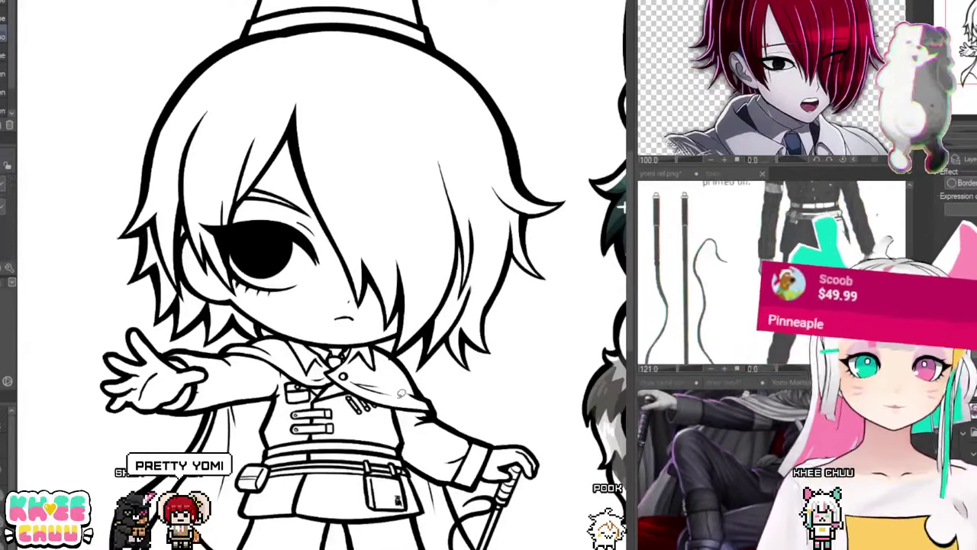
Step: Examine the dark eye and small frown beside the finished chibi, starting and cancelling a transform of the iris
{"action": "key", "text": "h"}
{"action": "scroll", "coordinate": [327, 319], "scroll_direction": "down", "scroll_amount": 1}
{"action": "scroll", "coordinate": [327, 320], "scroll_direction": "down", "scroll_amount": 4}
{"action": "scroll", "coordinate": [344, 312], "scroll_direction": "up", "scroll_amount": 3}
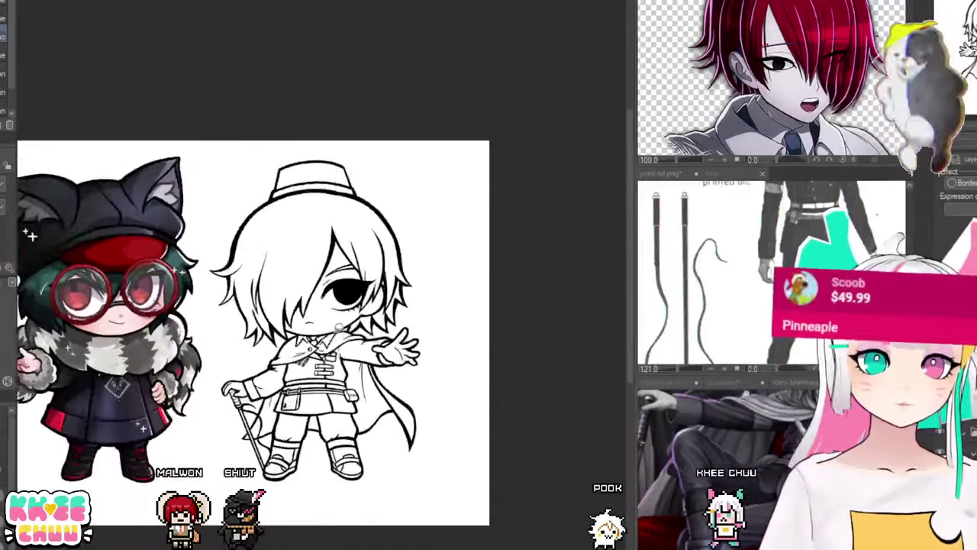
{"action": "left_click_drag", "start_coordinate": [366, 311], "coordinate": [427, 310]}
{"action": "scroll", "coordinate": [431, 309], "scroll_direction": "up", "scroll_amount": 2}
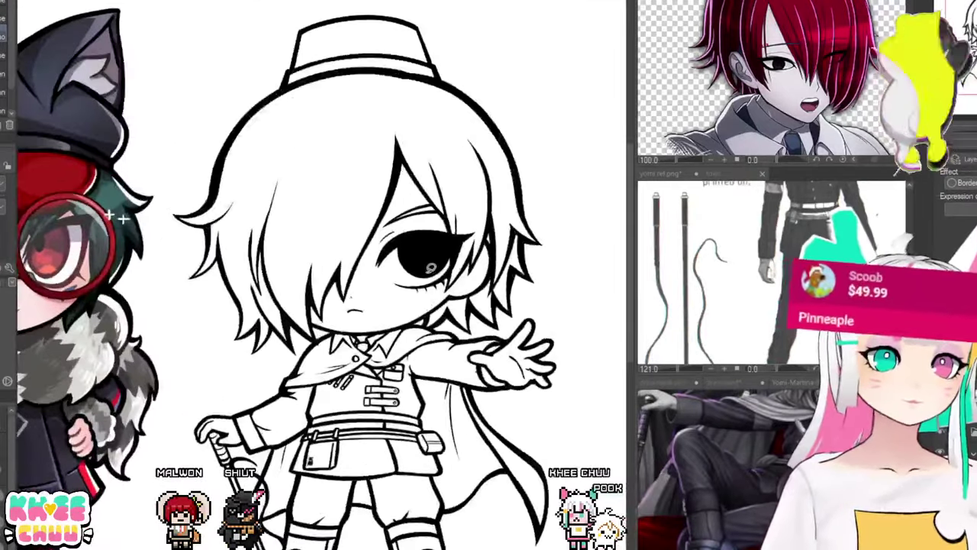
{"action": "key", "text": "ctrl+t"}
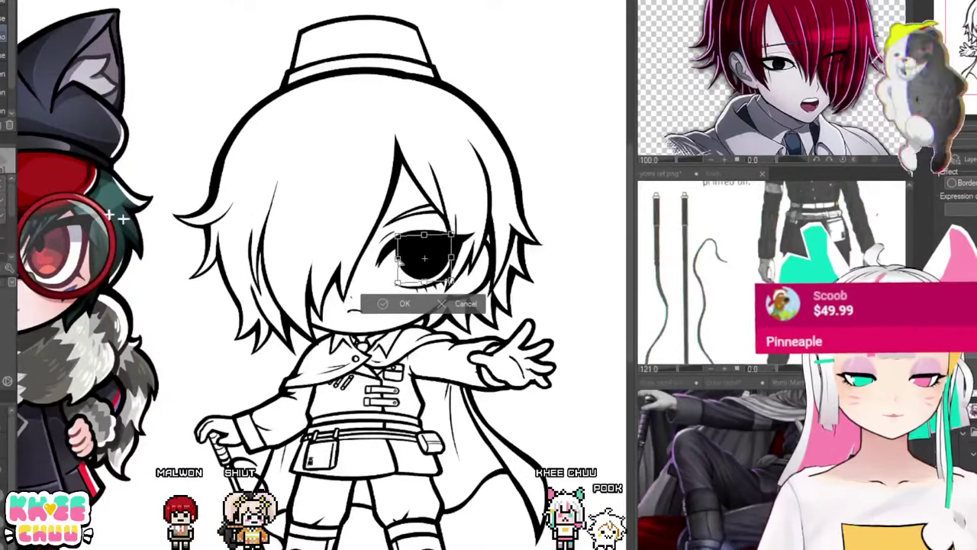
{"action": "left_click", "coordinate": [440, 302]}
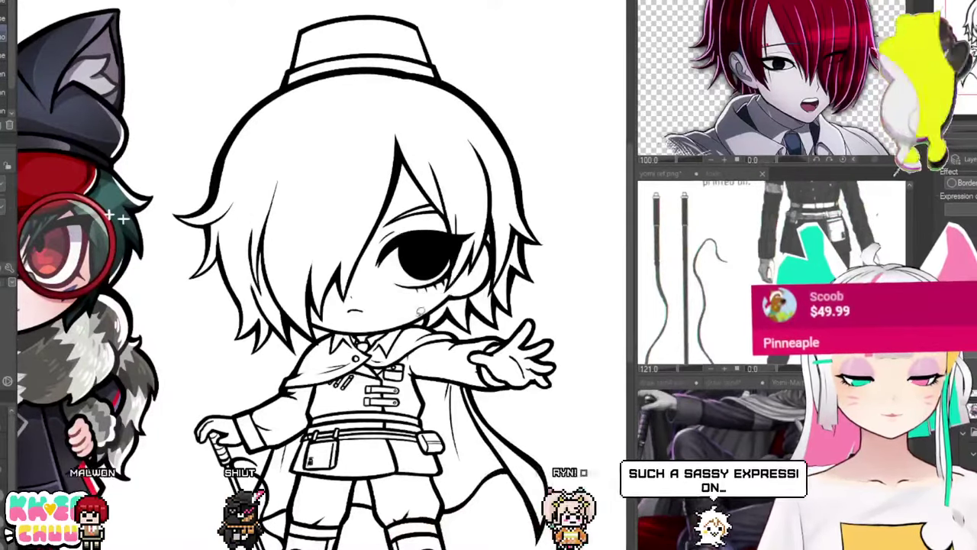
Step: Examine the line art beside the finished chibi at full and close view, comparing both with the canvas flipped horizontally
{"action": "scroll", "coordinate": [438, 298], "scroll_direction": "down", "scroll_amount": 1}
{"action": "scroll", "coordinate": [441, 298], "scroll_direction": "down", "scroll_amount": 2}
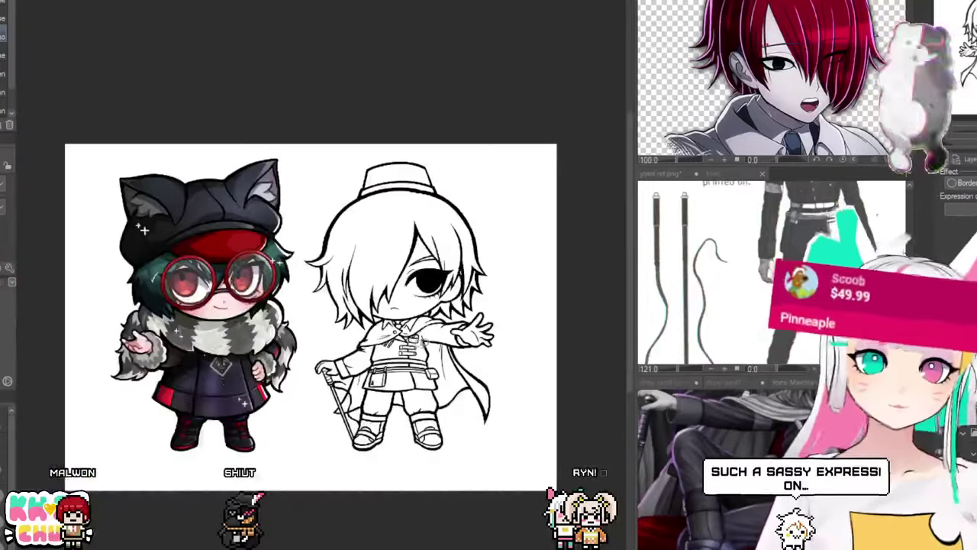
{"action": "scroll", "coordinate": [444, 316], "scroll_direction": "up", "scroll_amount": 2}
{"action": "scroll", "coordinate": [447, 312], "scroll_direction": "down", "scroll_amount": 1}
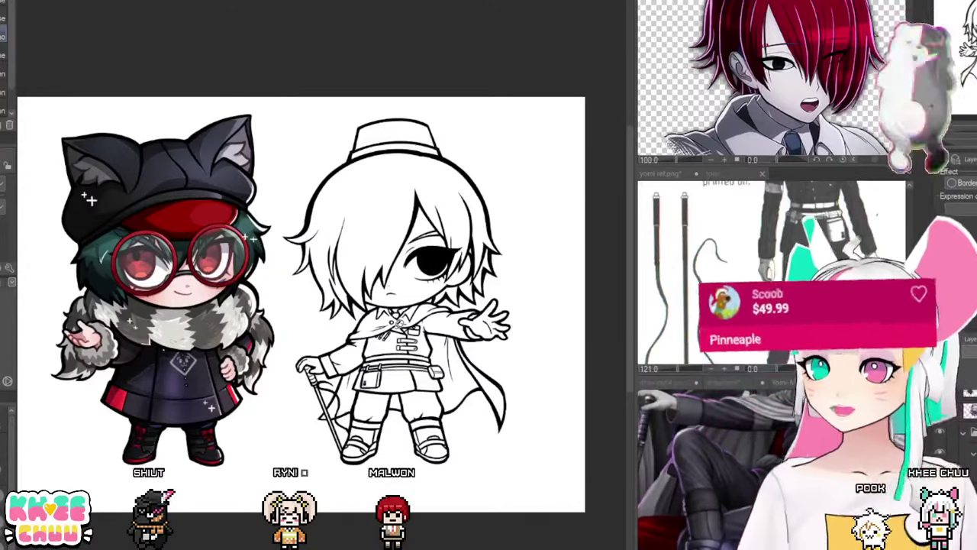
{"action": "scroll", "coordinate": [424, 345], "scroll_direction": "down", "scroll_amount": 1}
{"action": "scroll", "coordinate": [418, 367], "scroll_direction": "up", "scroll_amount": 1}
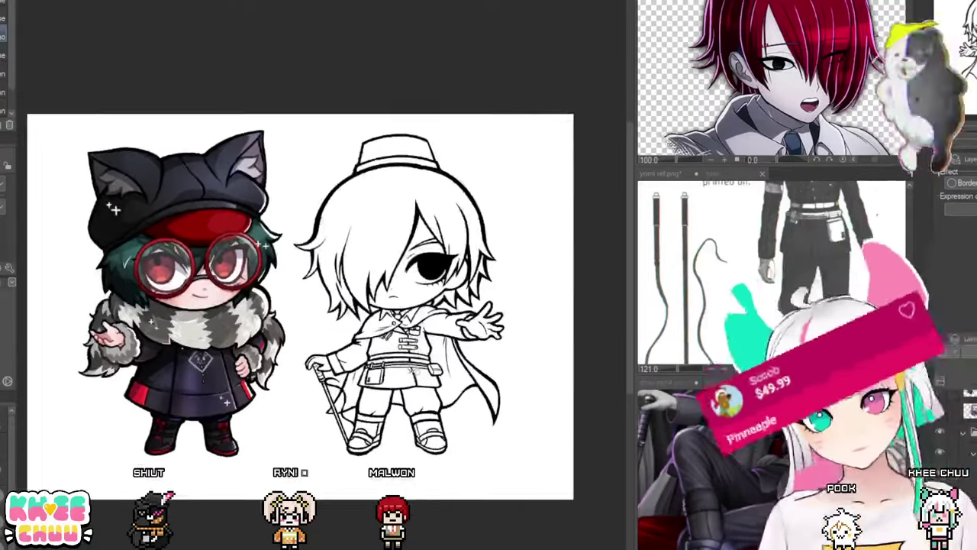
{"action": "key", "text": "h"}
{"action": "scroll", "coordinate": [388, 382], "scroll_direction": "up", "scroll_amount": 1}
{"action": "left_click_drag", "start_coordinate": [340, 400], "coordinate": [430, 401]}
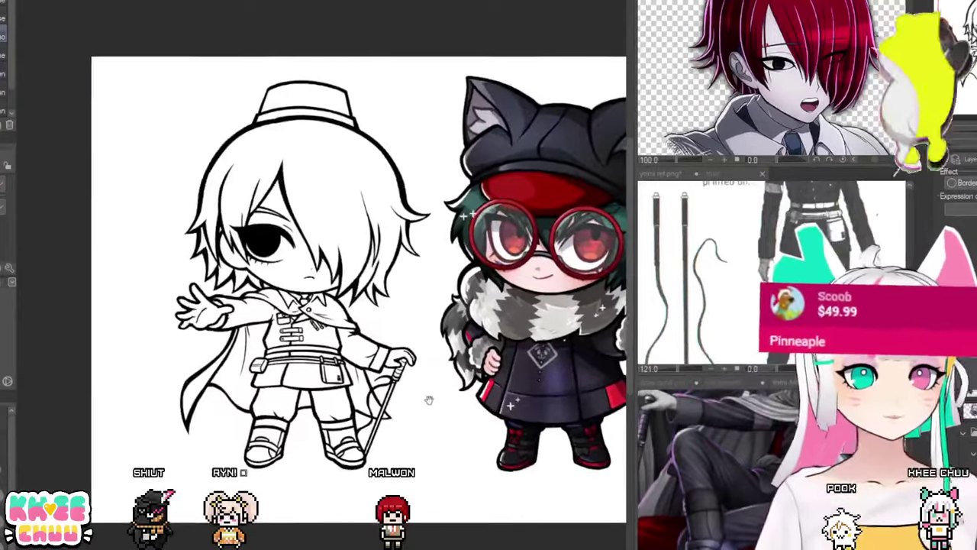
{"action": "scroll", "coordinate": [410, 394], "scroll_direction": "up", "scroll_amount": 2}
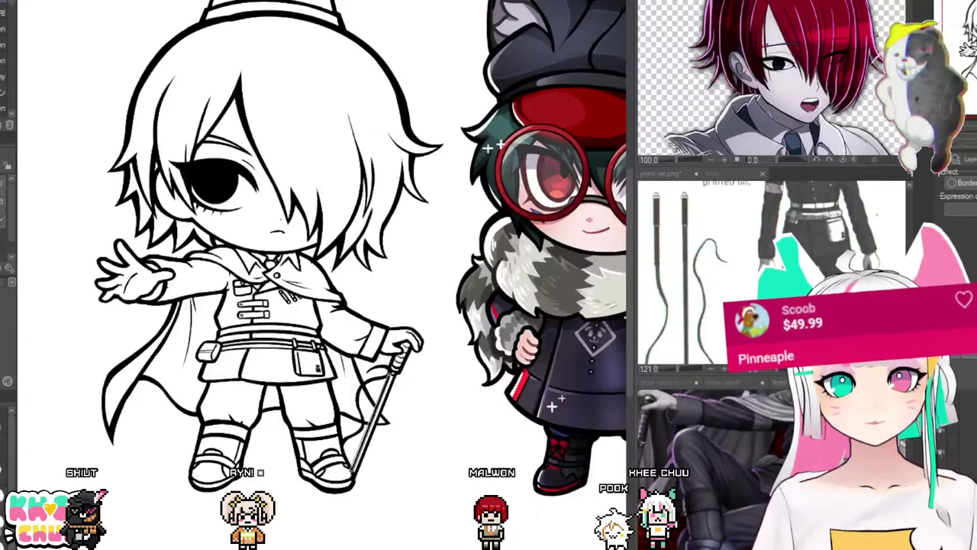
{"action": "left_click_drag", "start_coordinate": [497, 441], "coordinate": [506, 431]}
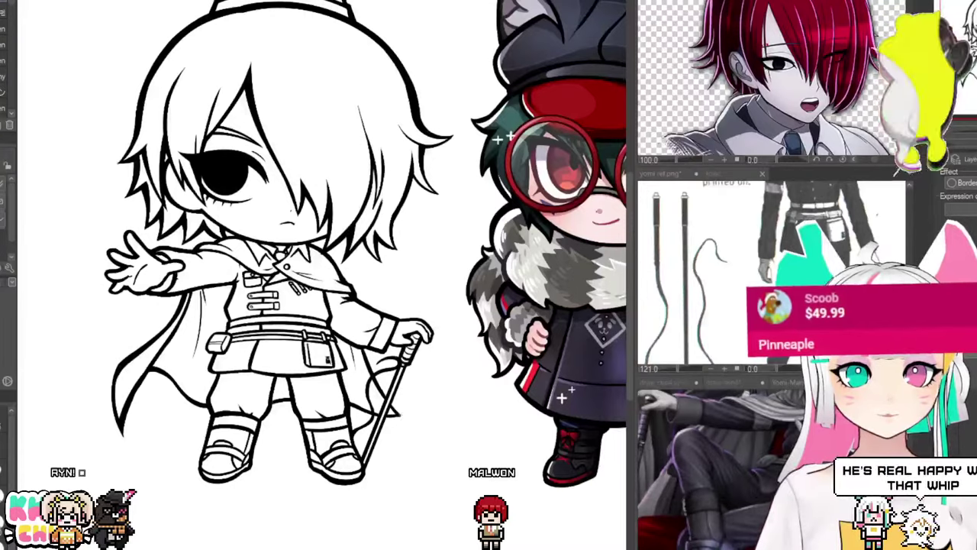
{"action": "key", "text": "ctrl+0"}
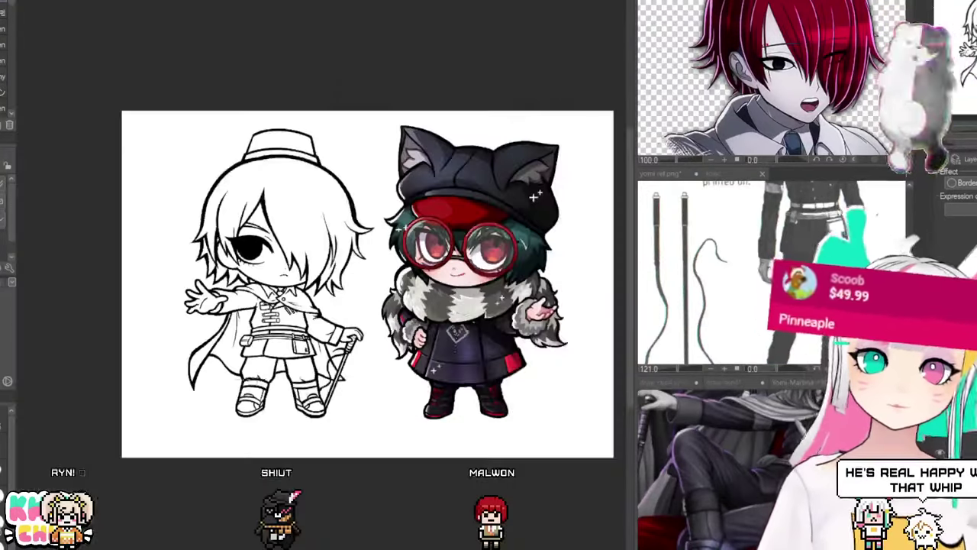
{"action": "scroll", "coordinate": [292, 394], "scroll_direction": "up", "scroll_amount": 1}
{"action": "left_click_drag", "start_coordinate": [292, 395], "coordinate": [224, 413]}
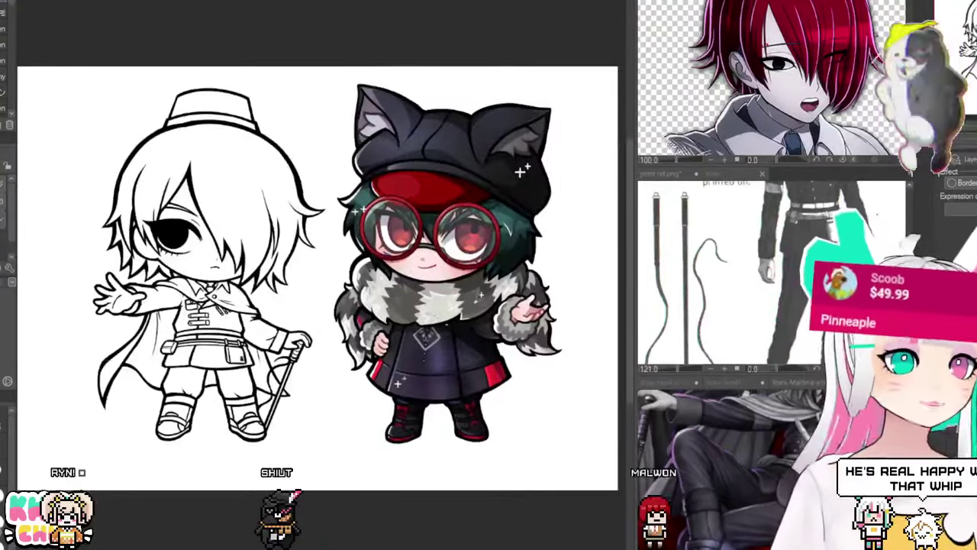
Step: Hide the finished chibi and restore the grinning mouth, uncoloured iris and the stars on the hat band
{"action": "key", "text": "Delete"}
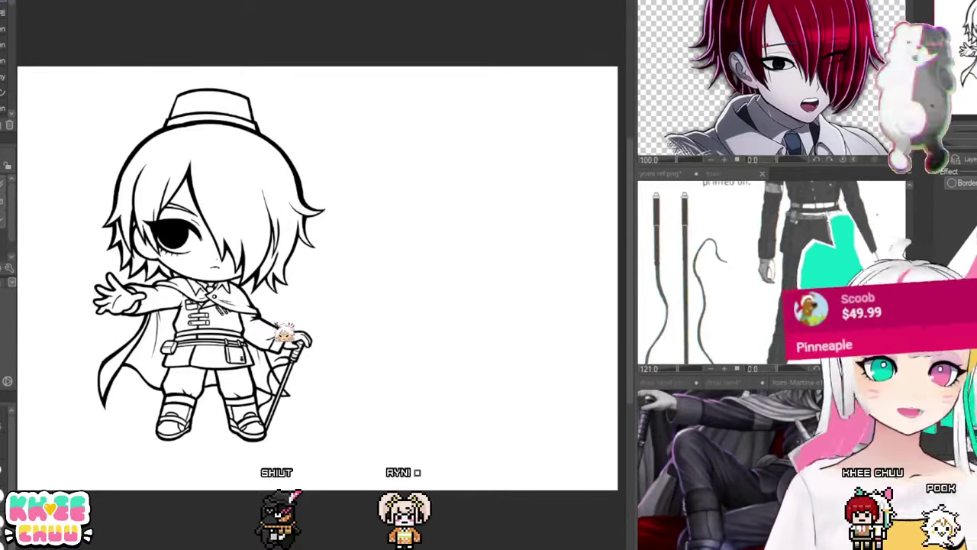
{"action": "left_click_drag", "start_coordinate": [284, 334], "coordinate": [398, 346]}
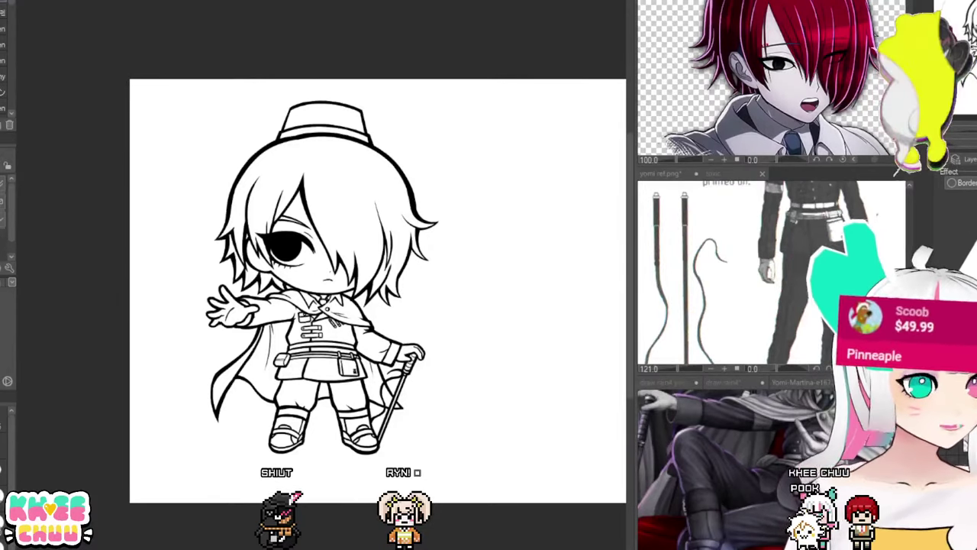
{"action": "key", "text": "ctrl+z"}
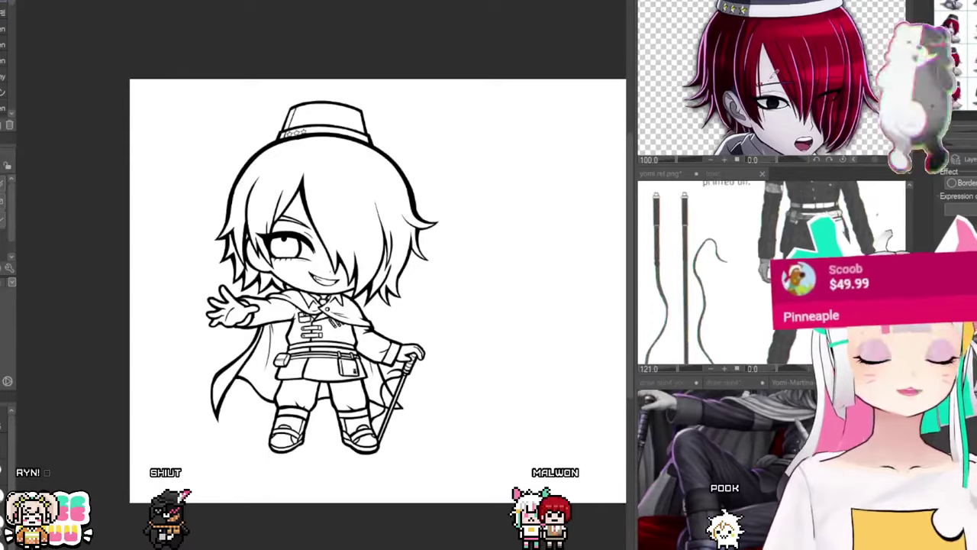
Step: Try a pale base colour fill on the face area and undo the fill
{"action": "scroll", "coordinate": [378, 304], "scroll_direction": "up", "scroll_amount": 2}
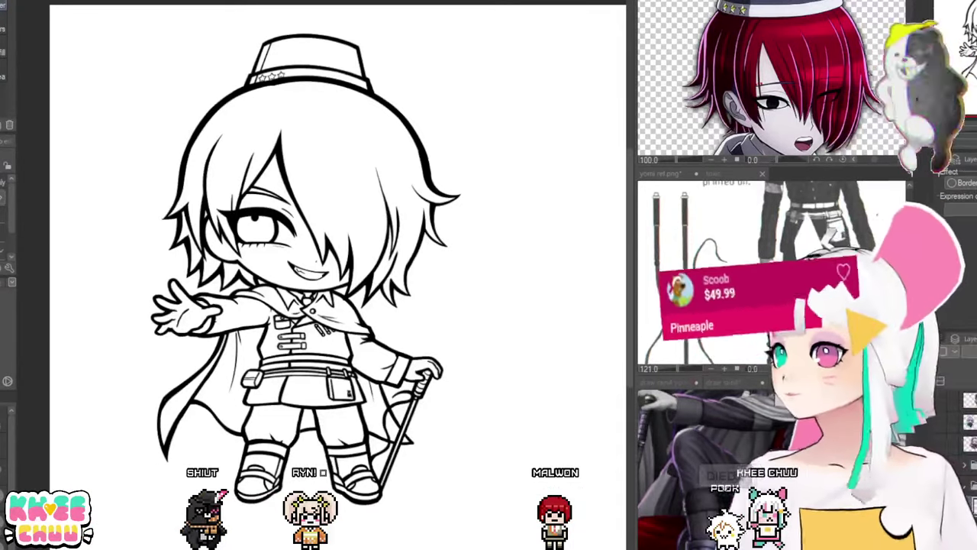
{"action": "left_click_drag", "start_coordinate": [312, 182], "coordinate": [349, 178]}
{"action": "left_click", "coordinate": [348, 294]}
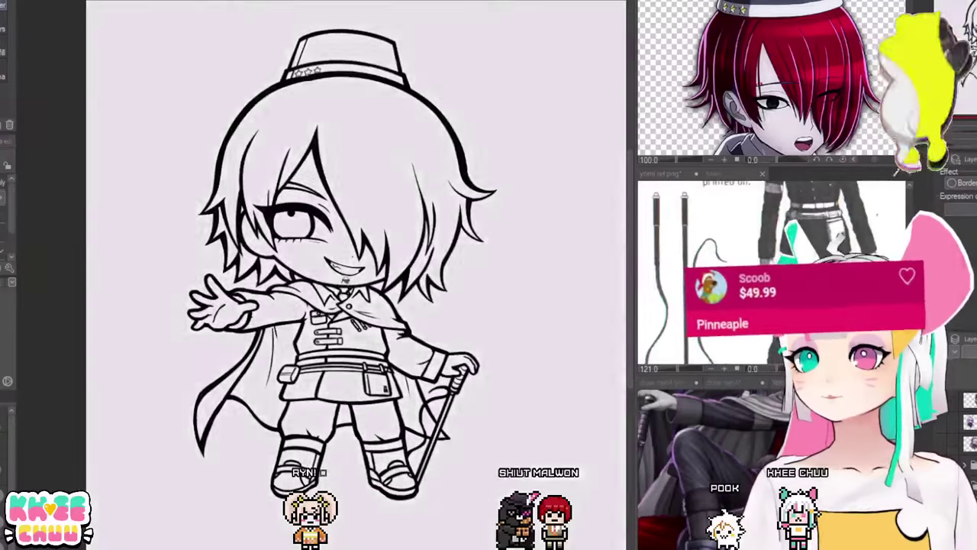
{"action": "key", "text": "ctrl+z"}
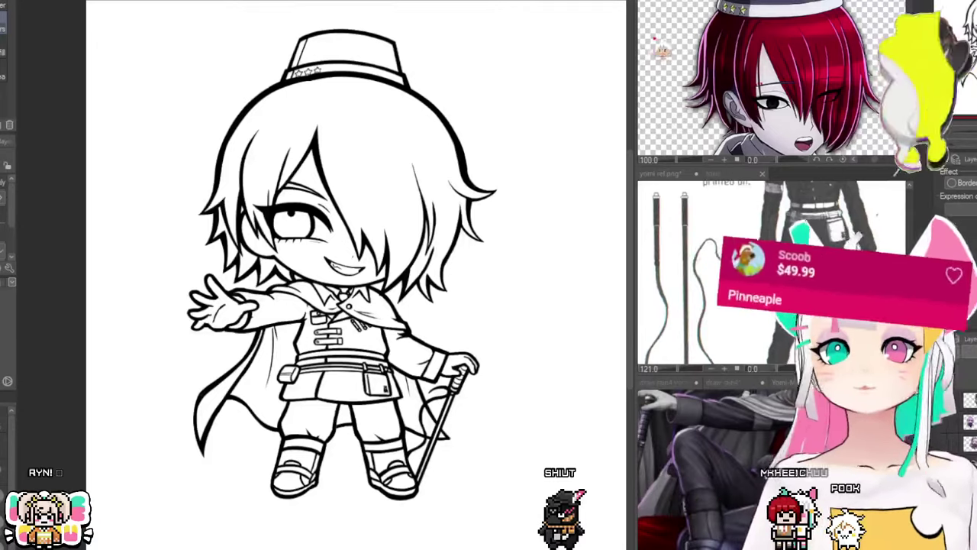
Step: Bring up the lineup reference and examine the face of the lavender-haired chibi with purple glasses
{"action": "left_click", "coordinate": [800, 177]}
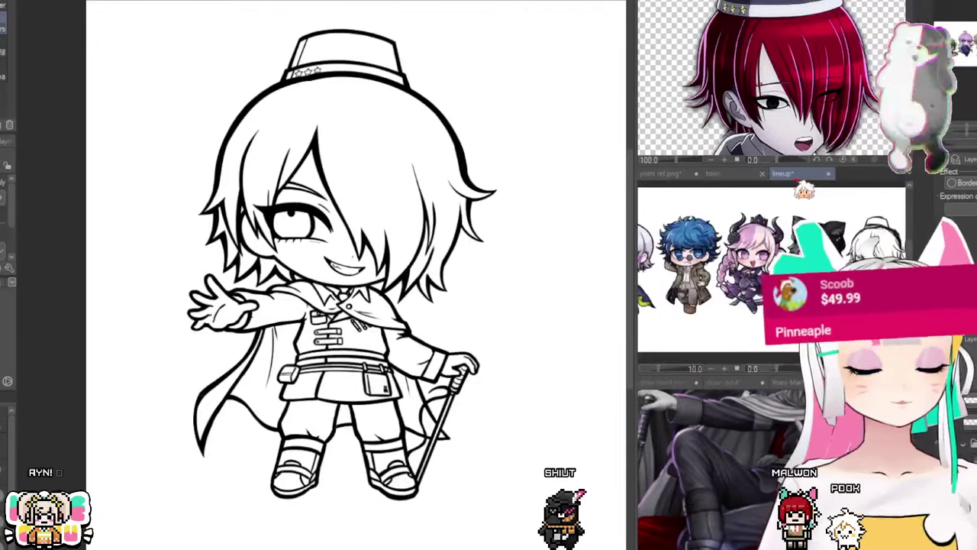
{"action": "mouse_move", "coordinate": [803, 242]}
{"action": "left_mouse_down"}
{"action": "mouse_move", "coordinate": [881, 237]}
{"action": "mouse_move", "coordinate": [794, 240]}
{"action": "left_mouse_up"}
{"action": "left_click_drag", "start_coordinate": [665, 243], "coordinate": [856, 240]}
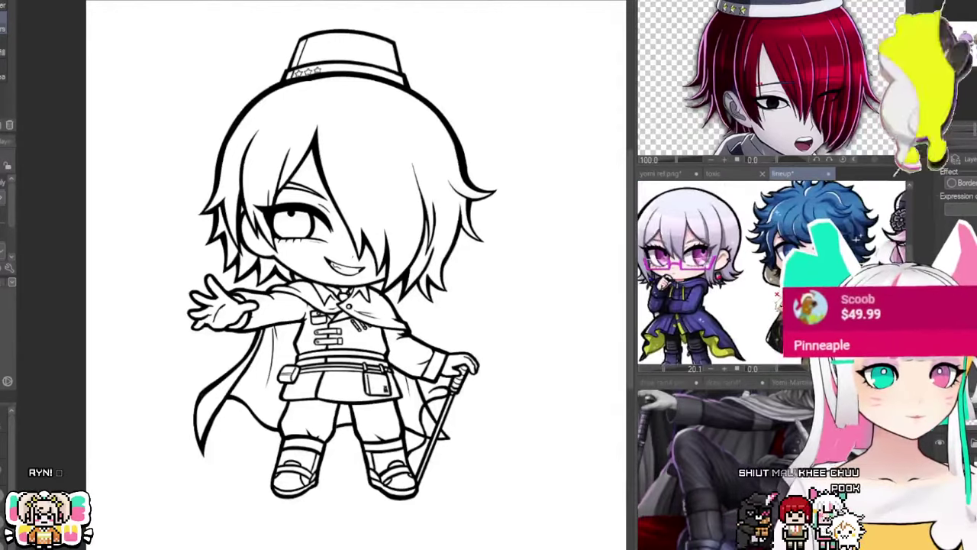
{"action": "left_click_drag", "start_coordinate": [701, 309], "coordinate": [753, 333]}
{"action": "left_click_drag", "start_coordinate": [672, 277], "coordinate": [721, 275]}
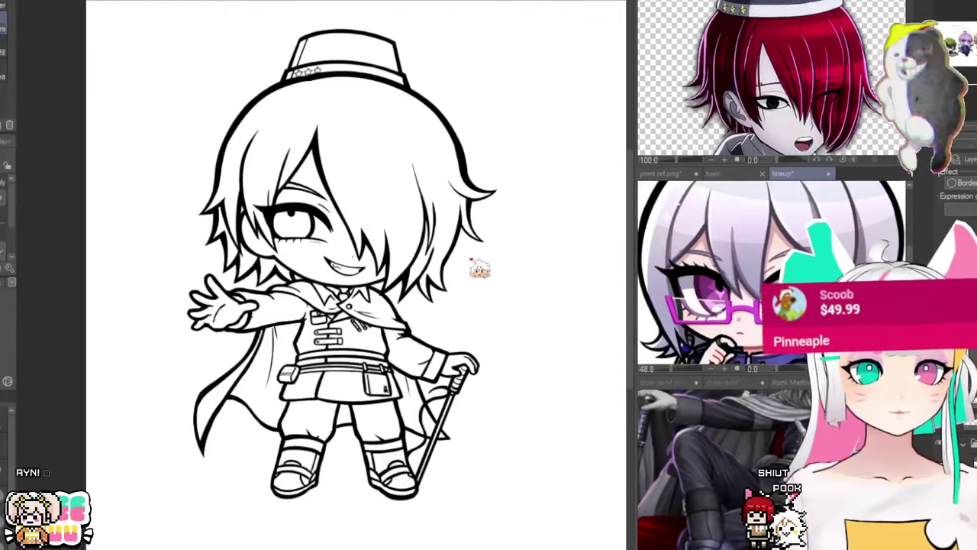
Step: Colour the face pale pink, extending under the fringe, with darker hair shadows and a soft cheek blush
{"action": "left_click", "coordinate": [309, 267]}
{"action": "left_click_drag", "start_coordinate": [307, 271], "coordinate": [330, 254]}
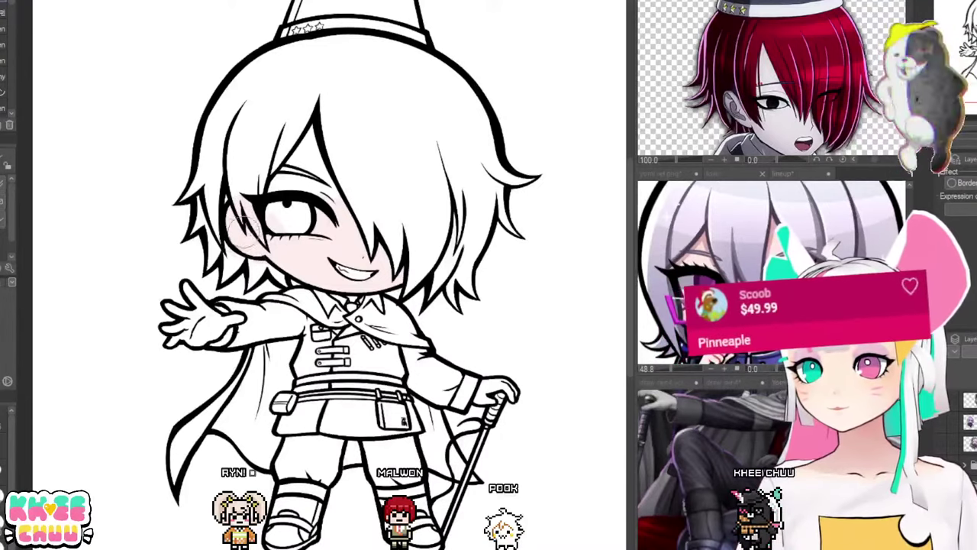
{"action": "left_click_drag", "start_coordinate": [302, 130], "coordinate": [325, 122]}
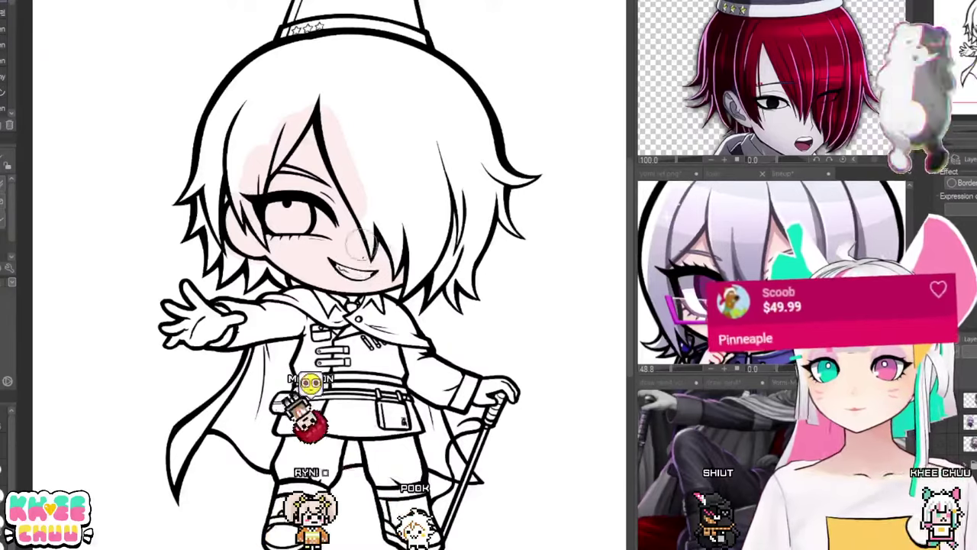
{"action": "scroll", "coordinate": [373, 265], "scroll_direction": "down", "scroll_amount": 1}
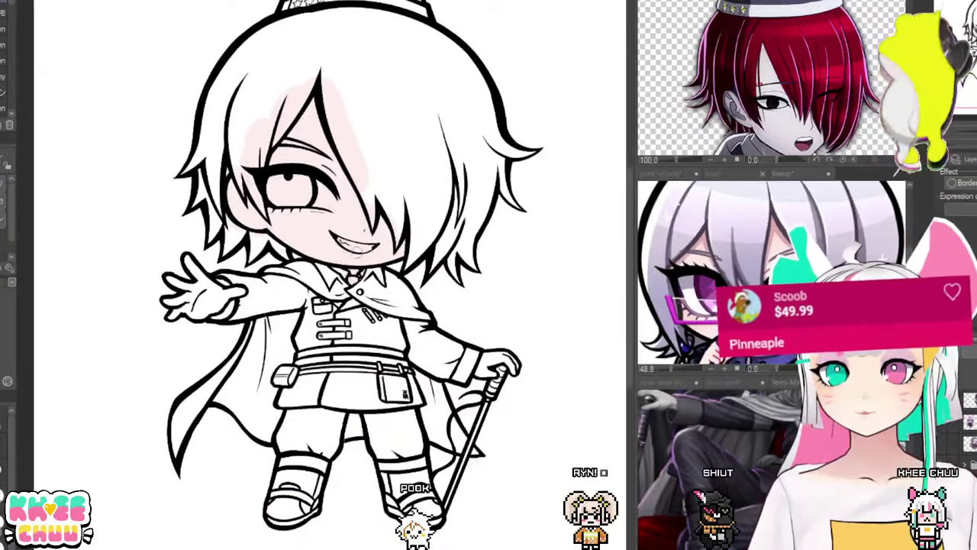
{"action": "scroll", "coordinate": [328, 275], "scroll_direction": "up", "scroll_amount": 1}
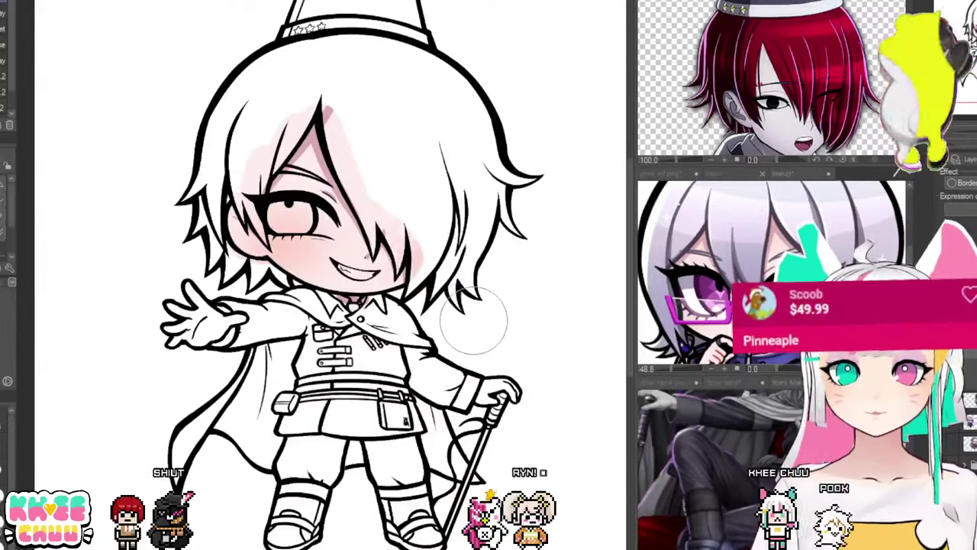
Step: Colour the visible eye white with a lavender-grey shadow beneath the upper eyelid
{"action": "scroll", "coordinate": [474, 291], "scroll_direction": "up", "scroll_amount": 2}
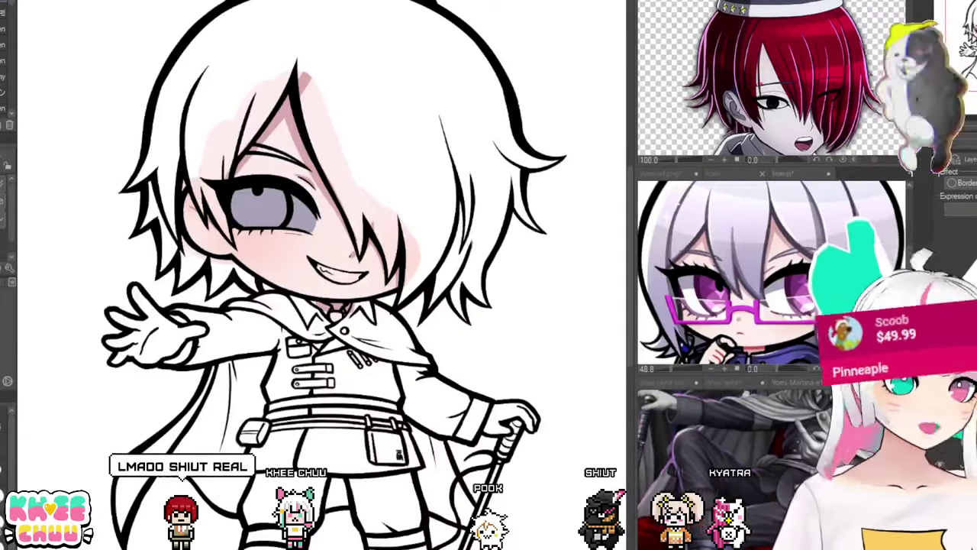
{"action": "key", "text": "ctrl+z"}
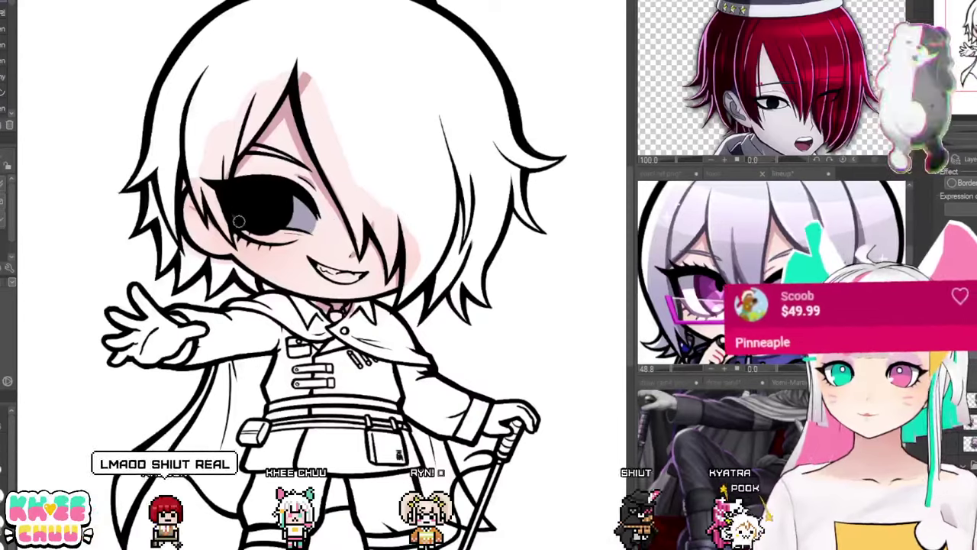
{"action": "left_click_drag", "start_coordinate": [239, 229], "coordinate": [295, 227]}
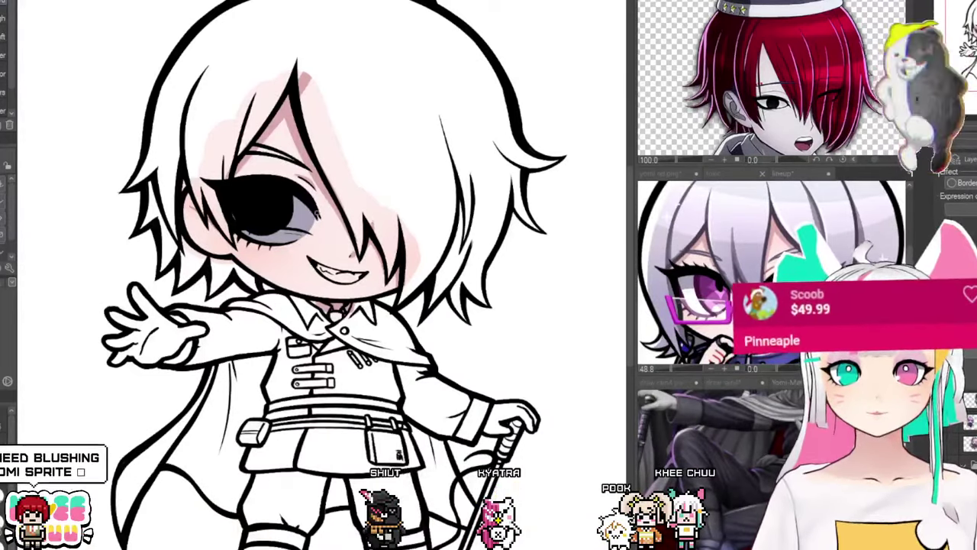
{"action": "key", "text": "ctrl+z"}
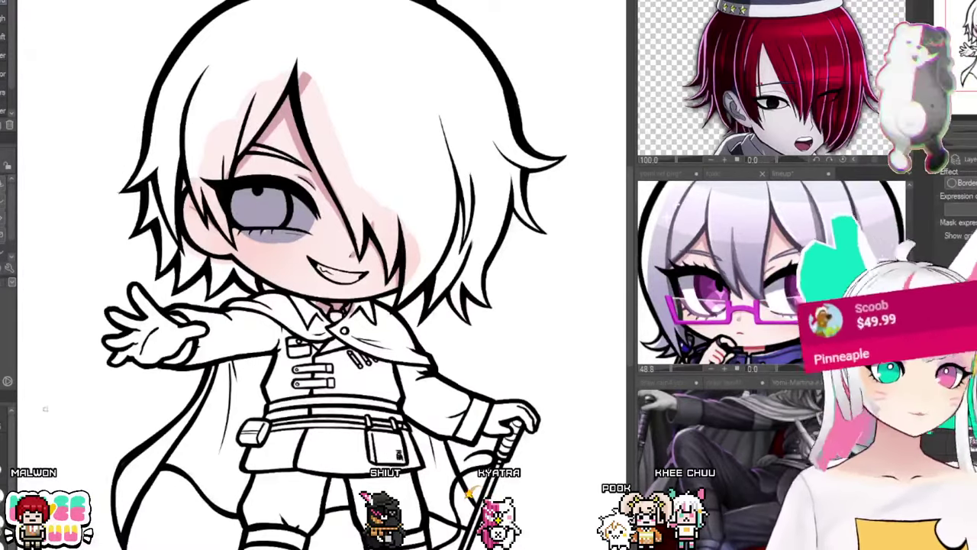
{"action": "left_click_drag", "start_coordinate": [241, 234], "coordinate": [287, 236]}
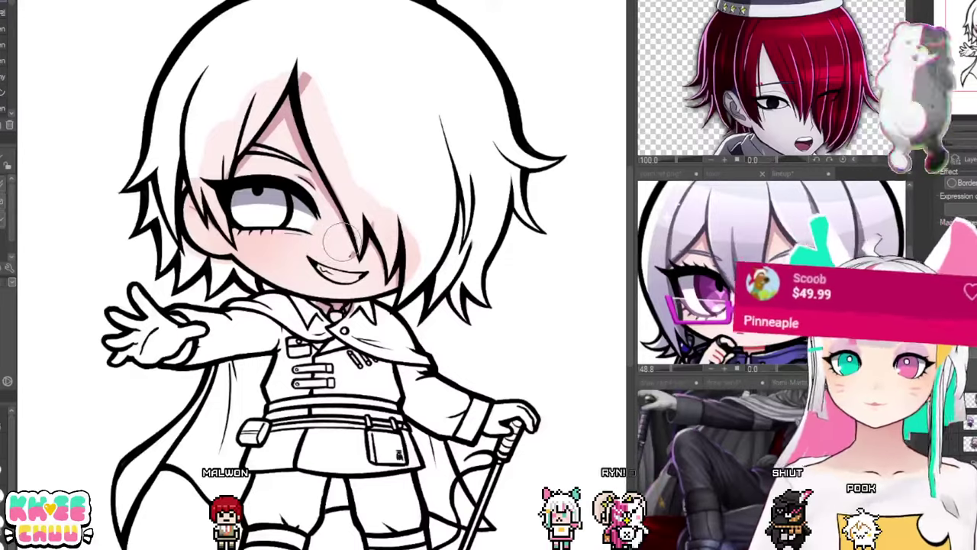
{"action": "scroll", "coordinate": [341, 241], "scroll_direction": "down", "scroll_amount": 2}
{"action": "scroll", "coordinate": [352, 282], "scroll_direction": "up", "scroll_amount": 1}
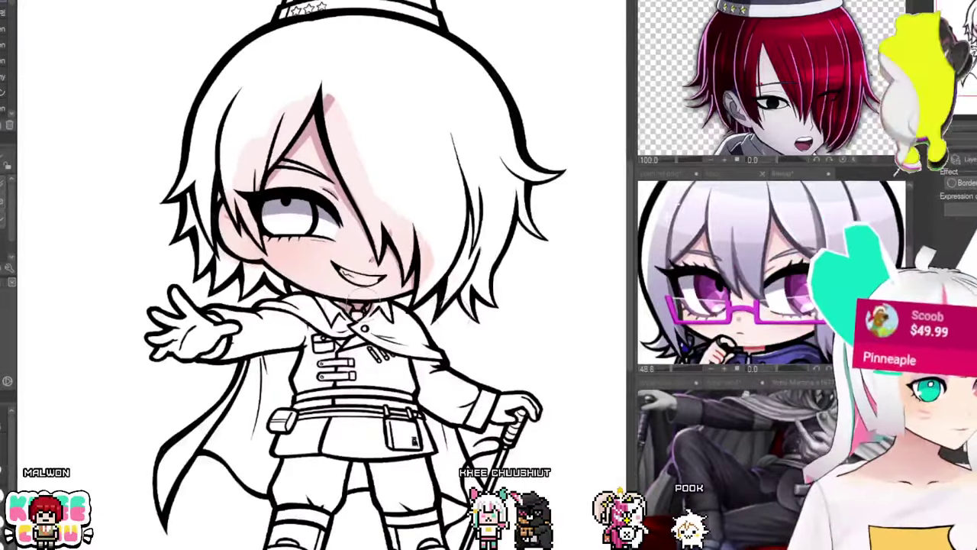
{"action": "scroll", "coordinate": [275, 321], "scroll_direction": "up", "scroll_amount": 1}
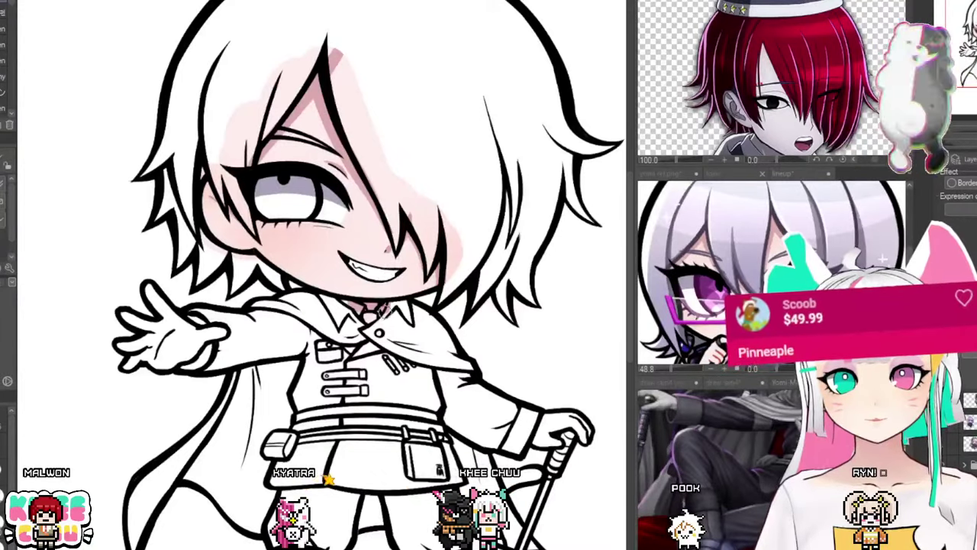
Step: Fill all the hair sections, including the strands around the ear, with flat dark red
{"action": "scroll", "coordinate": [385, 312], "scroll_direction": "down", "scroll_amount": 4}
{"action": "scroll", "coordinate": [385, 312], "scroll_direction": "up", "scroll_amount": 1}
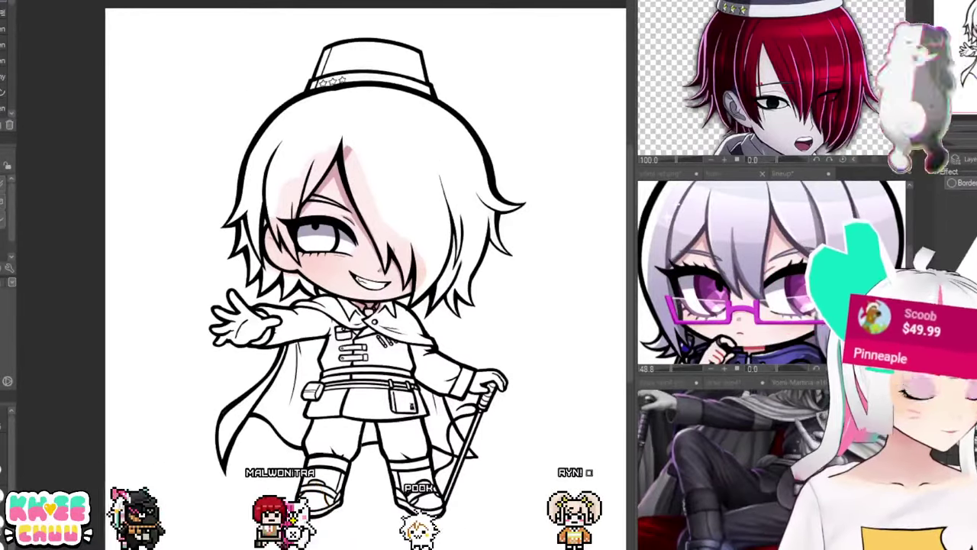
{"action": "scroll", "coordinate": [131, 241], "scroll_direction": "up", "scroll_amount": 1}
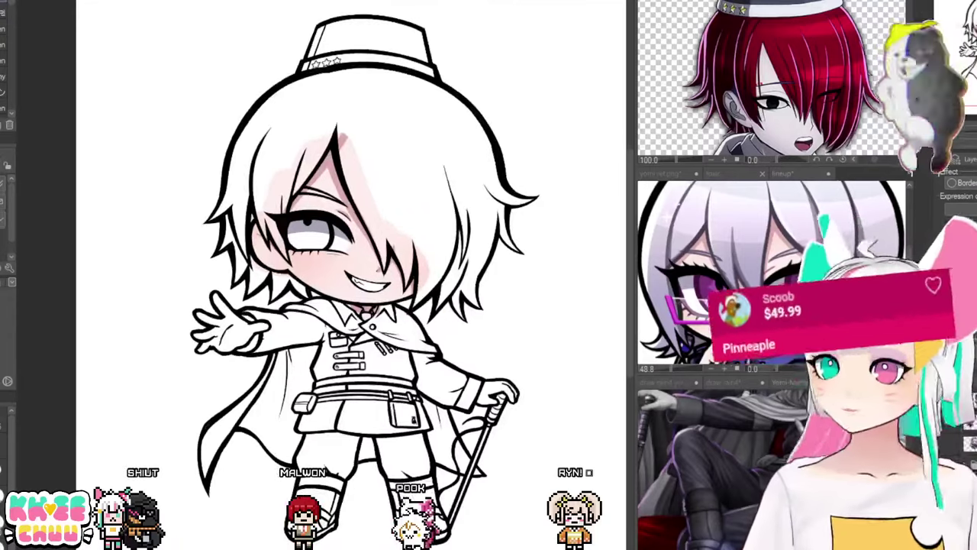
{"action": "left_click", "coordinate": [369, 160]}
{"action": "left_click", "coordinate": [374, 194]}
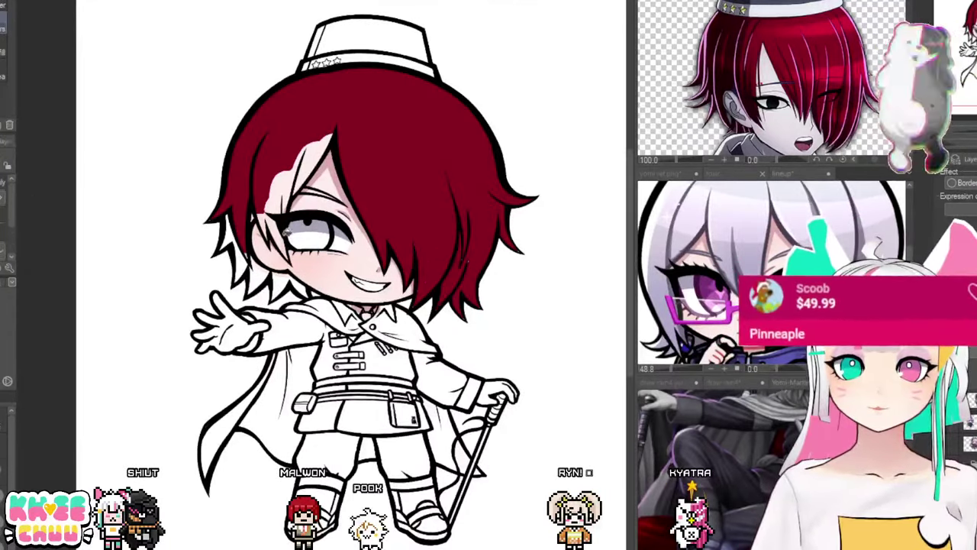
{"action": "left_click", "coordinate": [269, 214]}
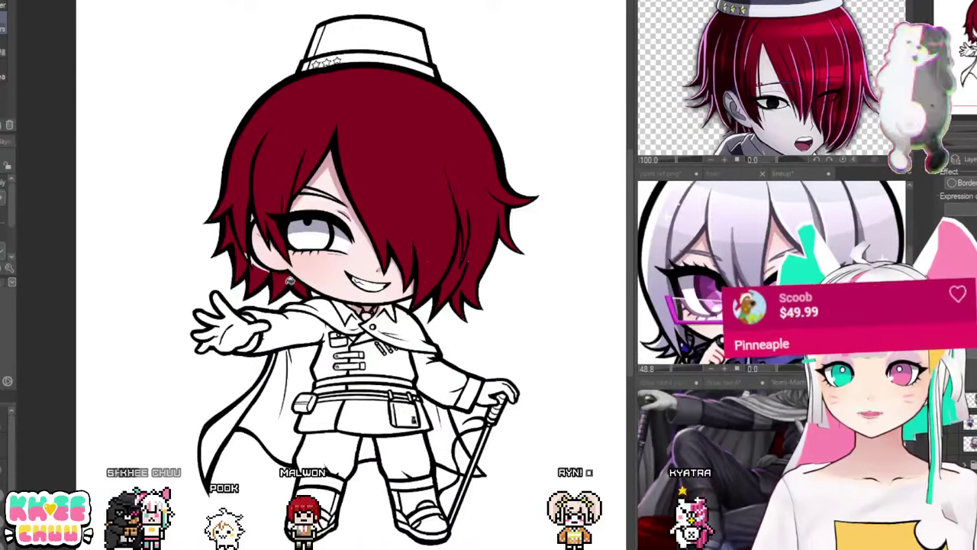
Step: Examine the flat red hair and coloured face up close and at full-figure size, comparing the unfinished eye with the purple-eyed reference
{"action": "scroll", "coordinate": [191, 261], "scroll_direction": "up", "scroll_amount": 1}
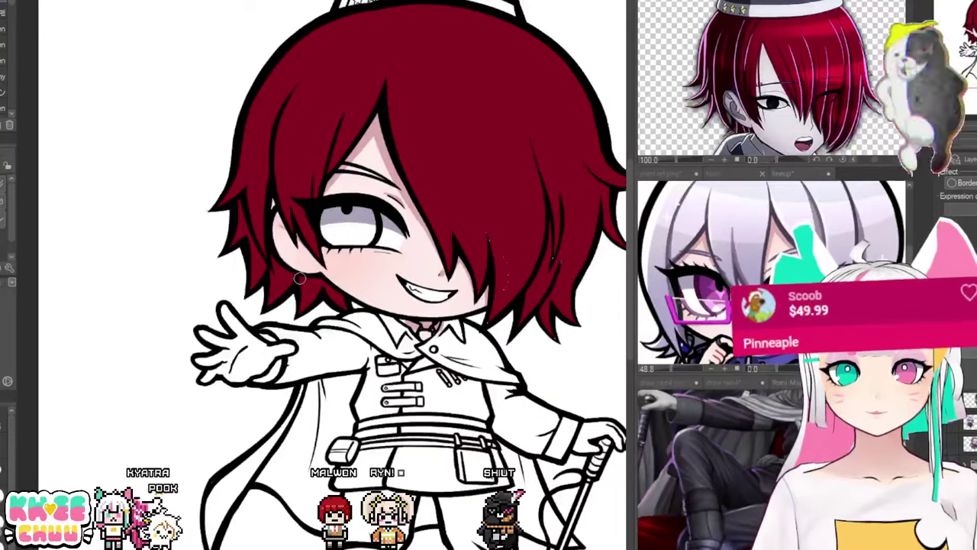
{"action": "left_click_drag", "start_coordinate": [368, 107], "coordinate": [348, 145]}
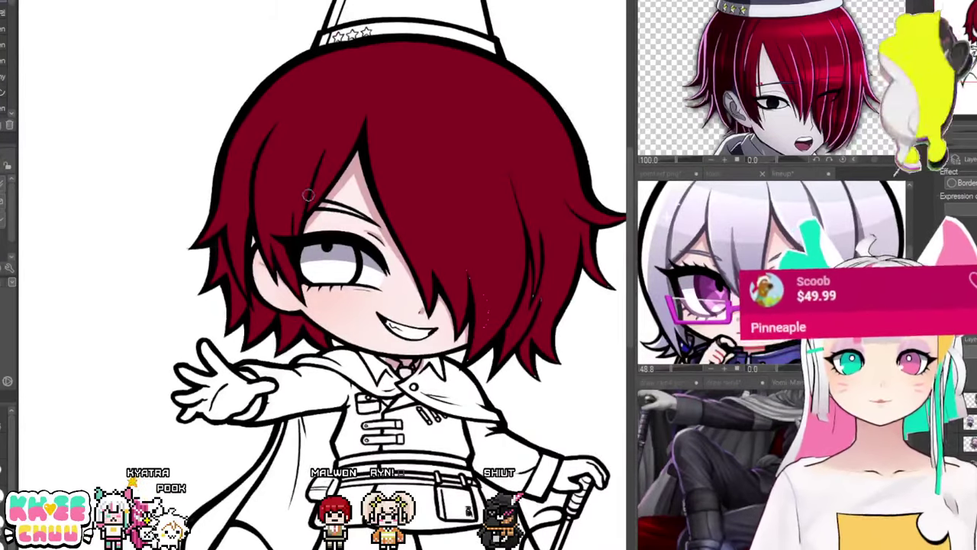
{"action": "left_click_drag", "start_coordinate": [530, 195], "coordinate": [479, 134]}
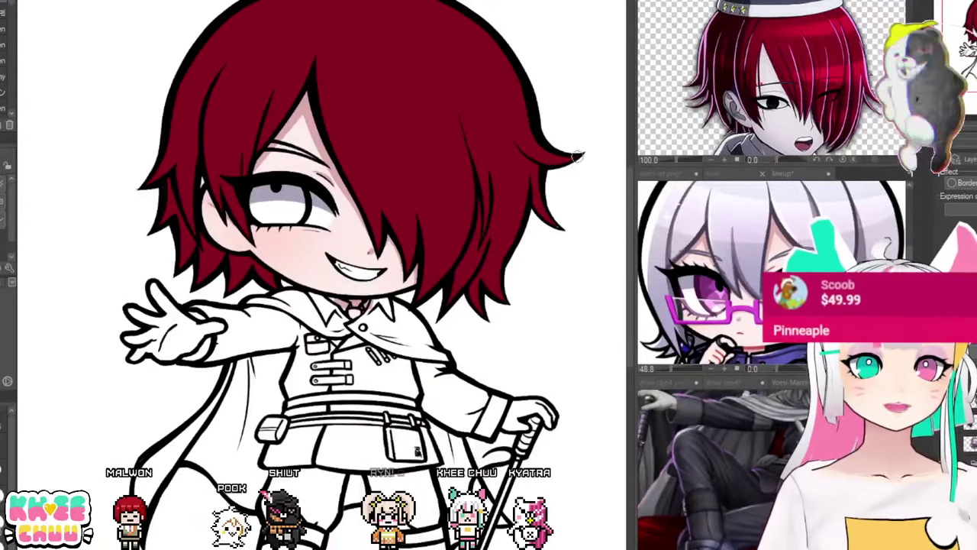
{"action": "scroll", "coordinate": [578, 157], "scroll_direction": "up", "scroll_amount": 1}
{"action": "scroll", "coordinate": [561, 243], "scroll_direction": "up", "scroll_amount": 2}
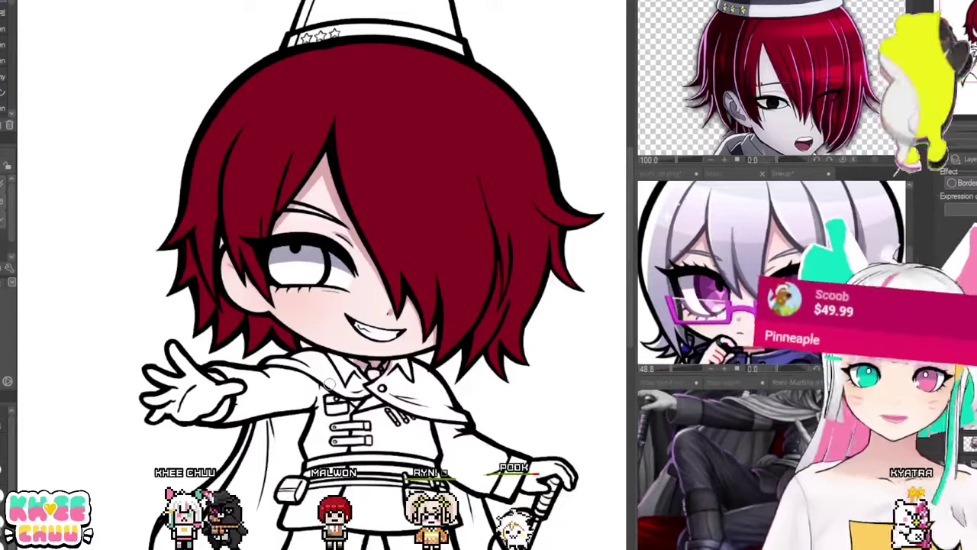
{"action": "scroll", "coordinate": [204, 296], "scroll_direction": "up", "scroll_amount": 3}
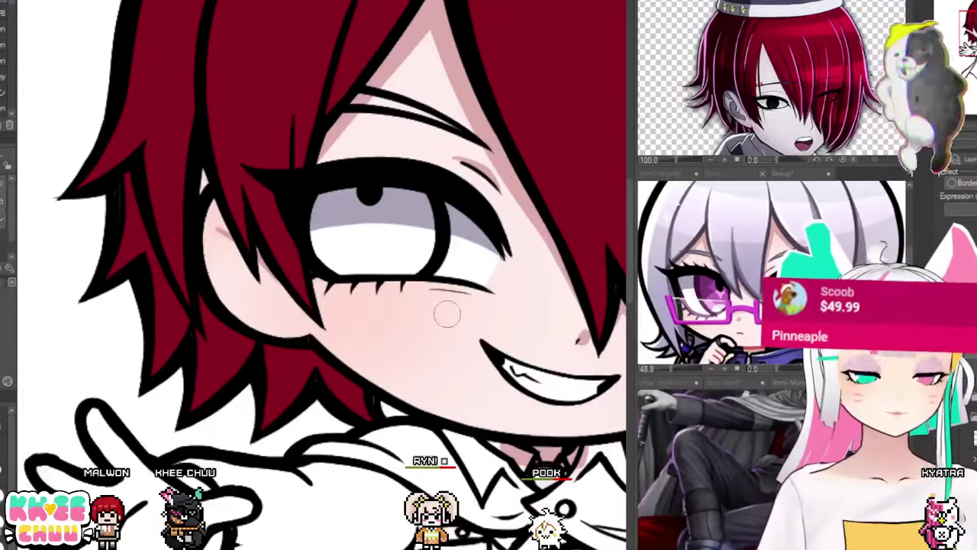
{"action": "scroll", "coordinate": [450, 320], "scroll_direction": "down", "scroll_amount": 5}
{"action": "left_click_drag", "start_coordinate": [461, 335], "coordinate": [330, 320]}
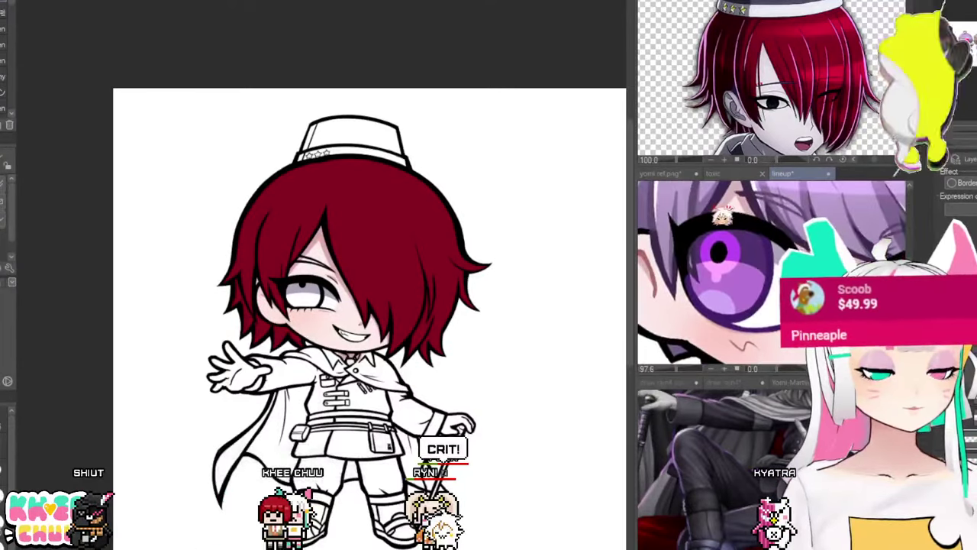
{"action": "scroll", "coordinate": [304, 280], "scroll_direction": "up", "scroll_amount": 2}
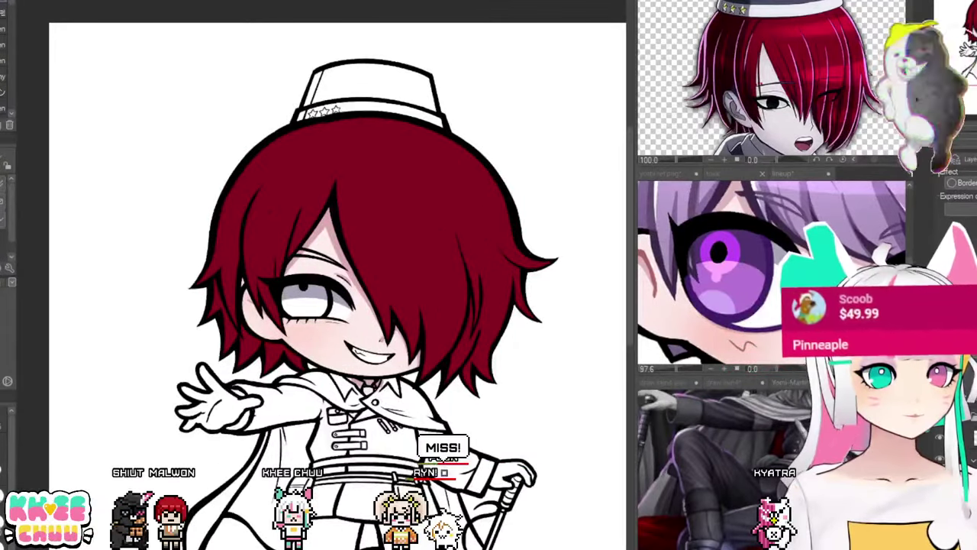
{"action": "scroll", "coordinate": [373, 400], "scroll_direction": "up", "scroll_amount": 4}
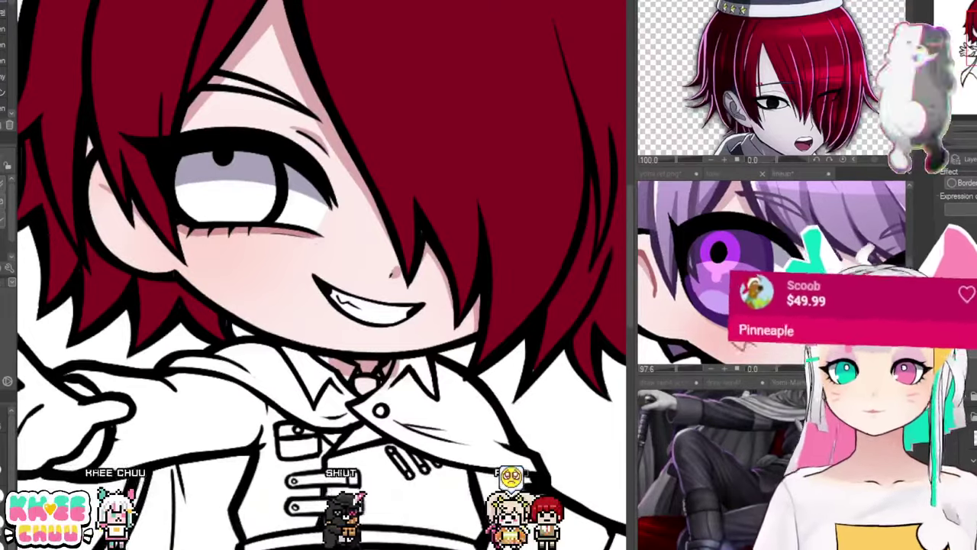
{"action": "scroll", "coordinate": [274, 261], "scroll_direction": "down", "scroll_amount": 1}
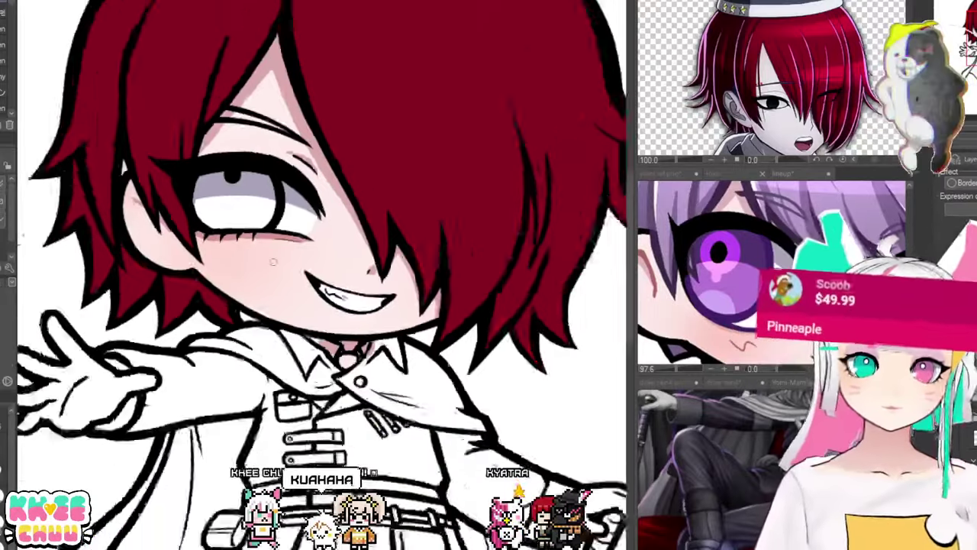
{"action": "scroll", "coordinate": [273, 261], "scroll_direction": "down", "scroll_amount": 3}
{"action": "scroll", "coordinate": [334, 243], "scroll_direction": "up", "scroll_amount": 4}
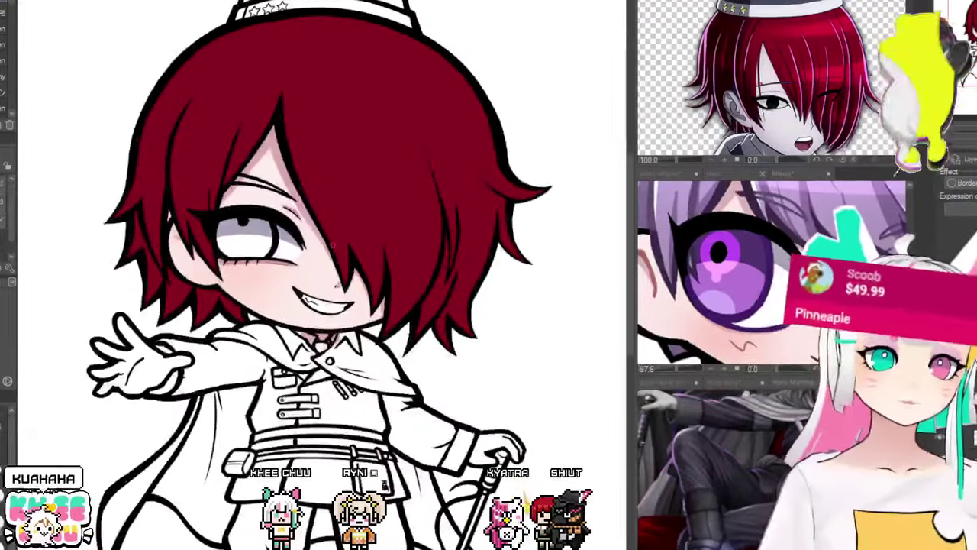
{"action": "scroll", "coordinate": [333, 243], "scroll_direction": "up", "scroll_amount": 2}
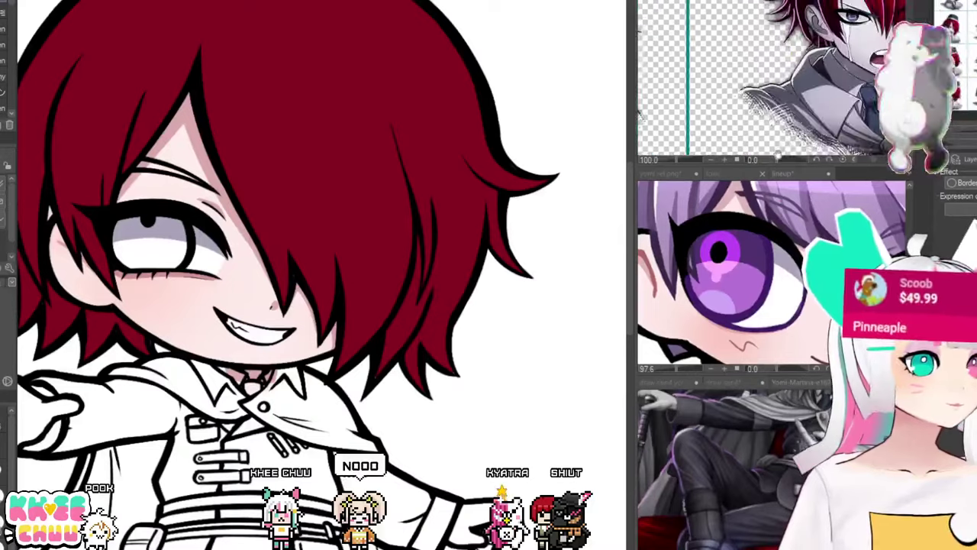
Step: Colour the iris muted blue-purple to match the red-haired reference, with dark upper shading and a lighter crescent along the lower edge
{"action": "left_click_drag", "start_coordinate": [828, 65], "coordinate": [729, 115]}
{"action": "scroll", "coordinate": [745, 87], "scroll_direction": "up", "scroll_amount": 6}
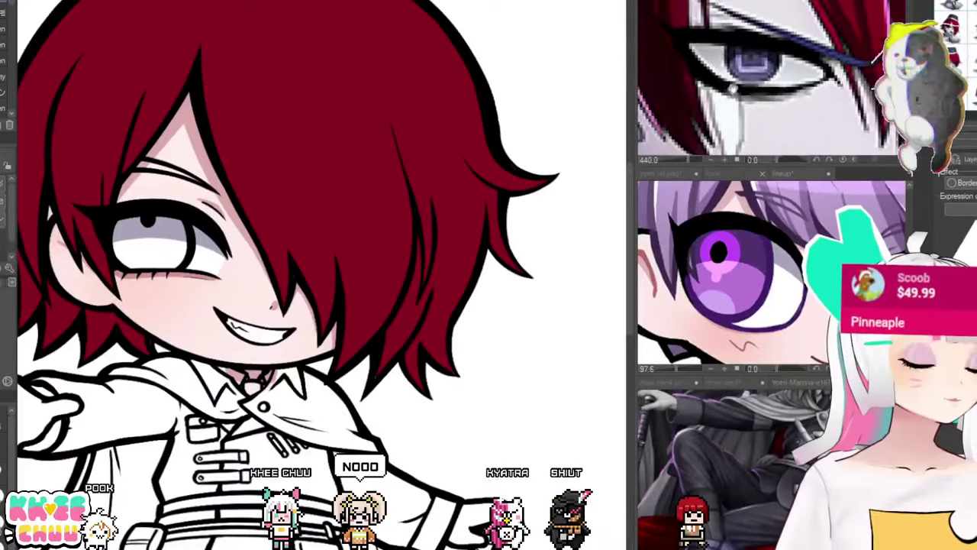
{"action": "scroll", "coordinate": [232, 126], "scroll_direction": "down", "scroll_amount": 2}
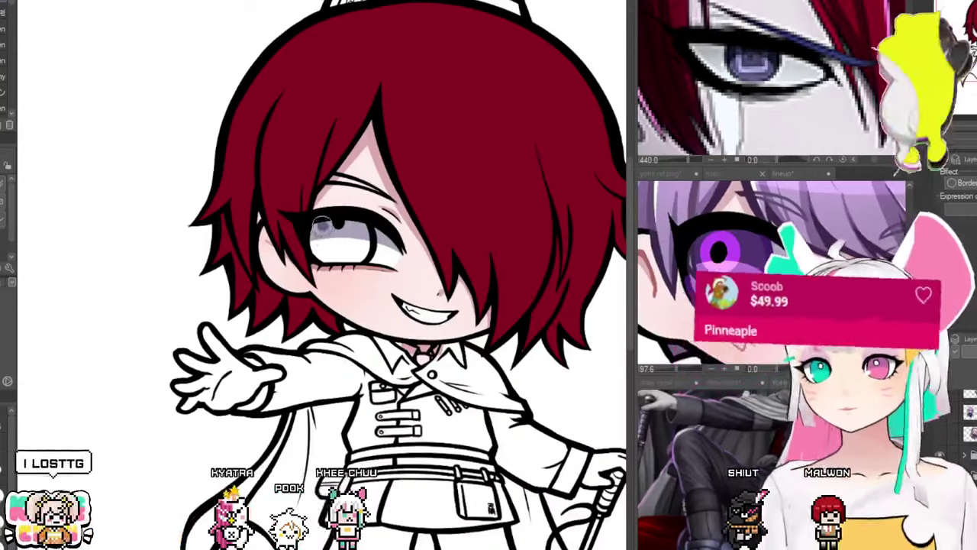
{"action": "mouse_move", "coordinate": [326, 255]}
{"action": "left_mouse_down"}
{"action": "mouse_move", "coordinate": [362, 252]}
{"action": "mouse_move", "coordinate": [365, 235]}
{"action": "mouse_move", "coordinate": [346, 221]}
{"action": "left_mouse_up"}
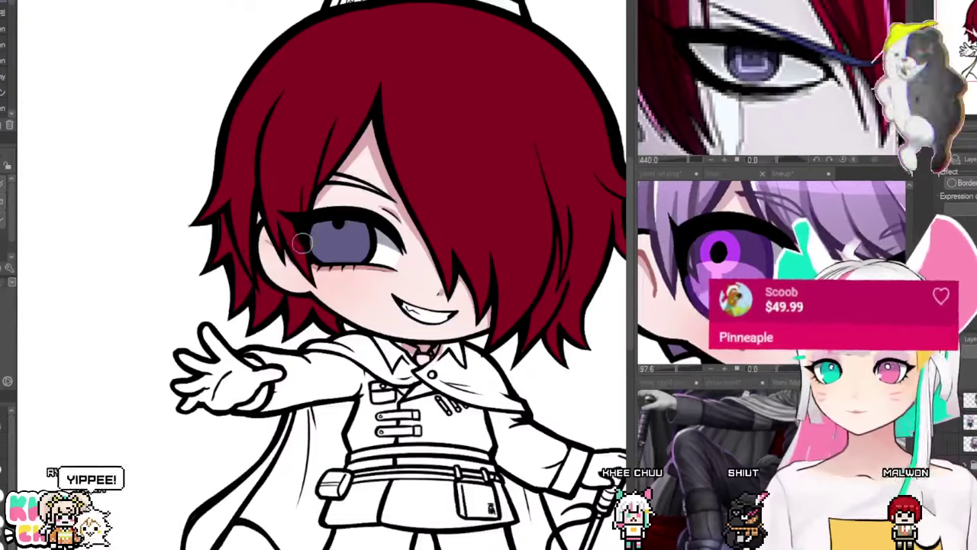
{"action": "key", "text": "ctrl+z"}
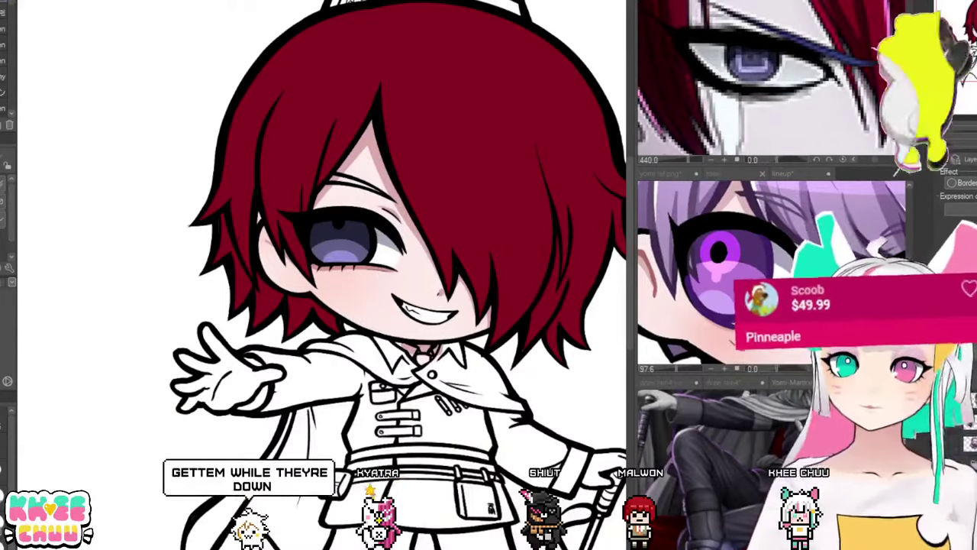
Step: Select the iris shading around the upper eye with a lasso and adjust it with a free transform
{"action": "key", "text": "m"}
{"action": "mouse_move", "coordinate": [306, 248]}
{"action": "left_mouse_down"}
{"action": "mouse_move", "coordinate": [354, 243]}
{"action": "mouse_move", "coordinate": [311, 205]}
{"action": "left_mouse_up"}
{"action": "key", "text": "ctrl+t"}
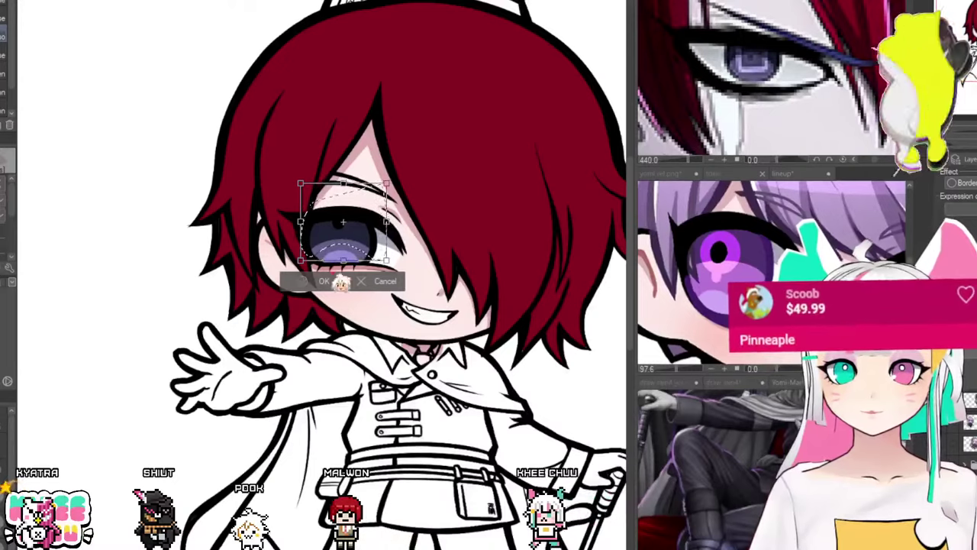
{"action": "key", "text": "Return"}
{"action": "key", "text": "ctrl+d"}
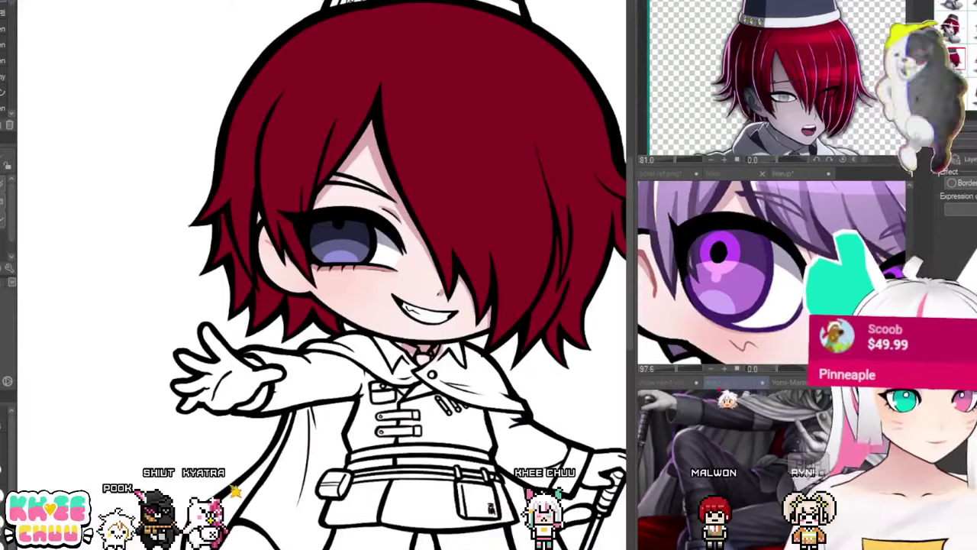
Step: Add a pale lavender square outline inside the iris, using the eye in the draw rain4 yomi.jpg reference as a guide
{"action": "left_click", "coordinate": [670, 385]}
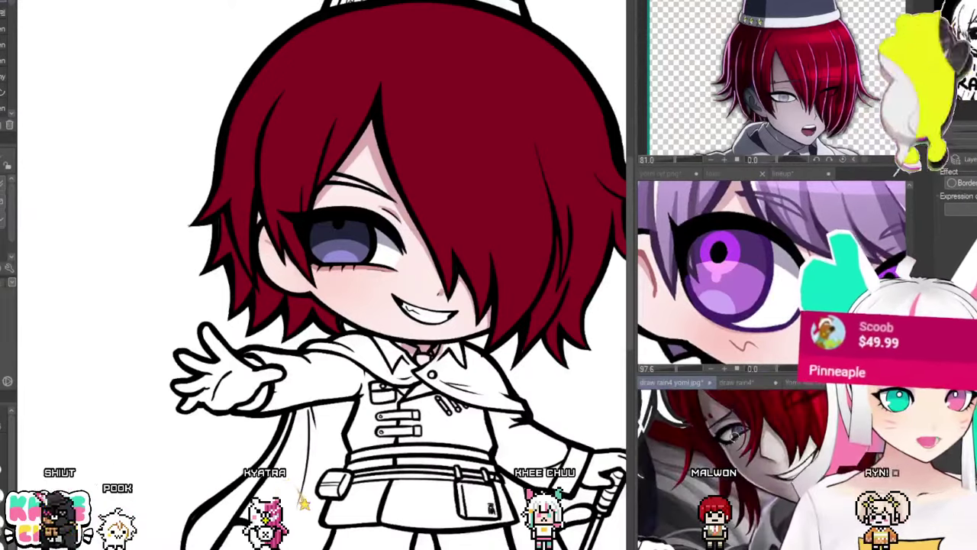
{"action": "scroll", "coordinate": [764, 421], "scroll_direction": "up", "scroll_amount": 3}
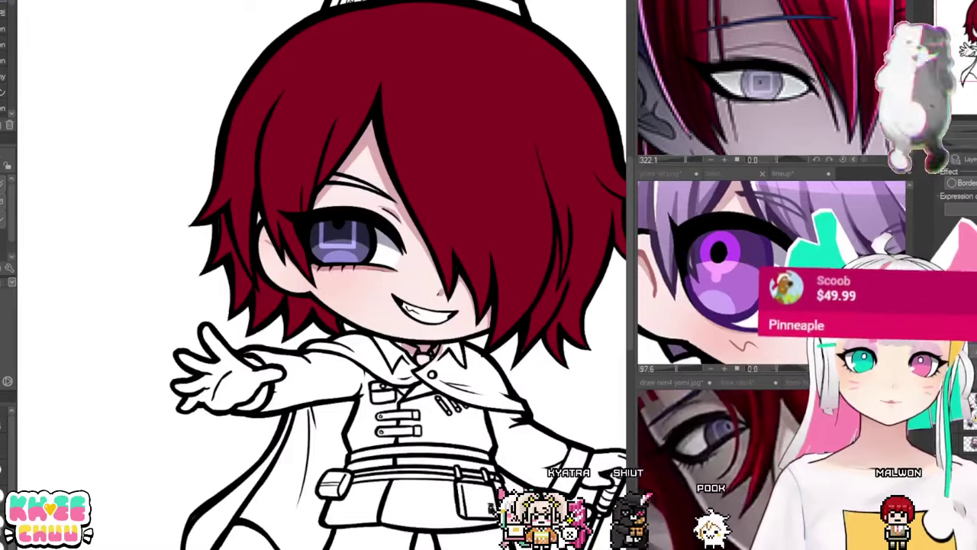
Step: Colour the chibi character's visible eyebrow dark blue and paint a small dark red square mark above it
{"action": "left_click_drag", "start_coordinate": [458, 230], "coordinate": [444, 248]}
{"action": "left_click", "coordinate": [808, 12]}
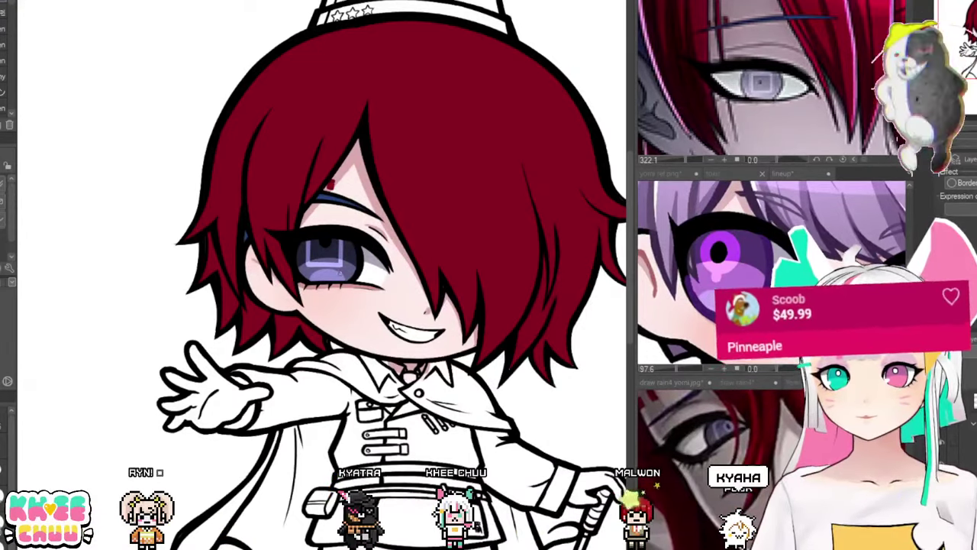
{"action": "scroll", "coordinate": [426, 264], "scroll_direction": "up", "scroll_amount": 8}
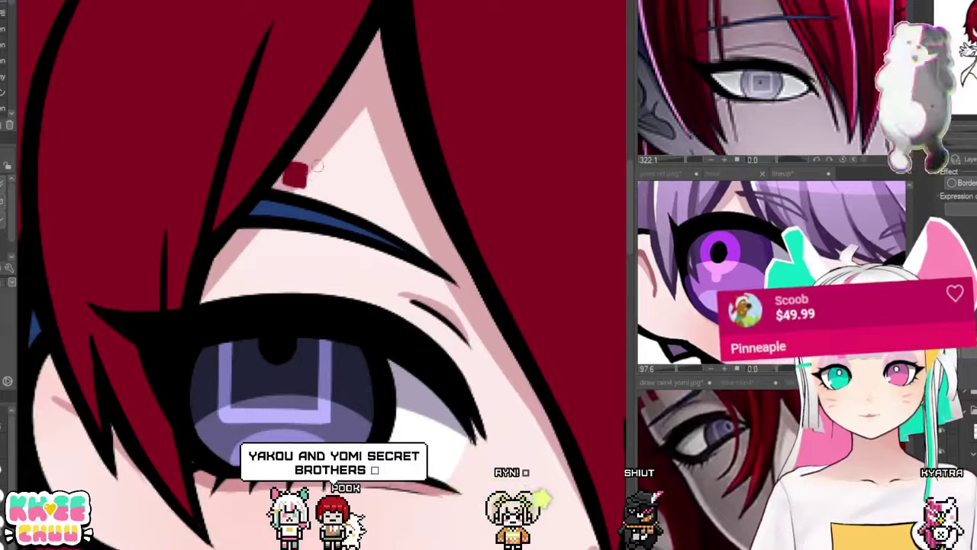
{"action": "scroll", "coordinate": [323, 177], "scroll_direction": "down", "scroll_amount": 5}
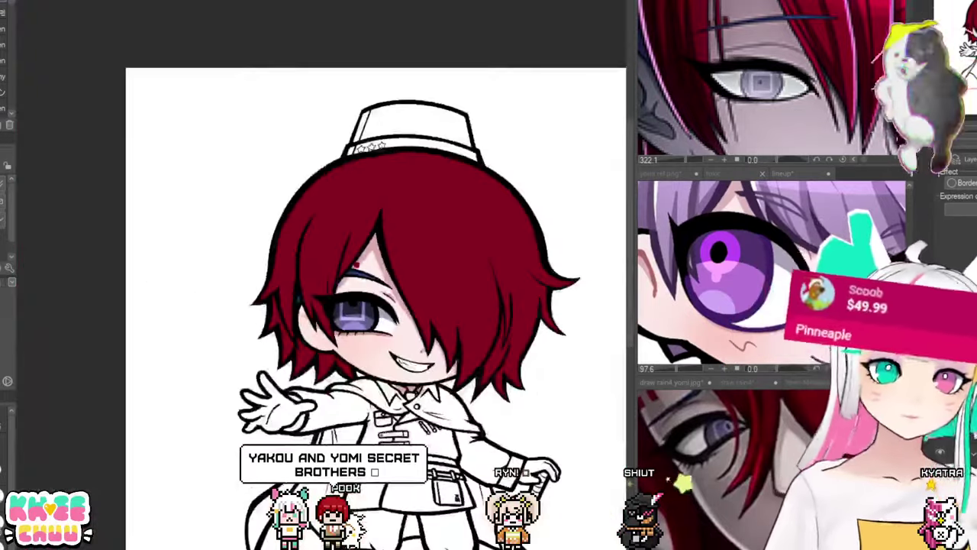
{"action": "scroll", "coordinate": [300, 369], "scroll_direction": "up", "scroll_amount": 2}
{"action": "scroll", "coordinate": [379, 284], "scroll_direction": "up", "scroll_amount": 3}
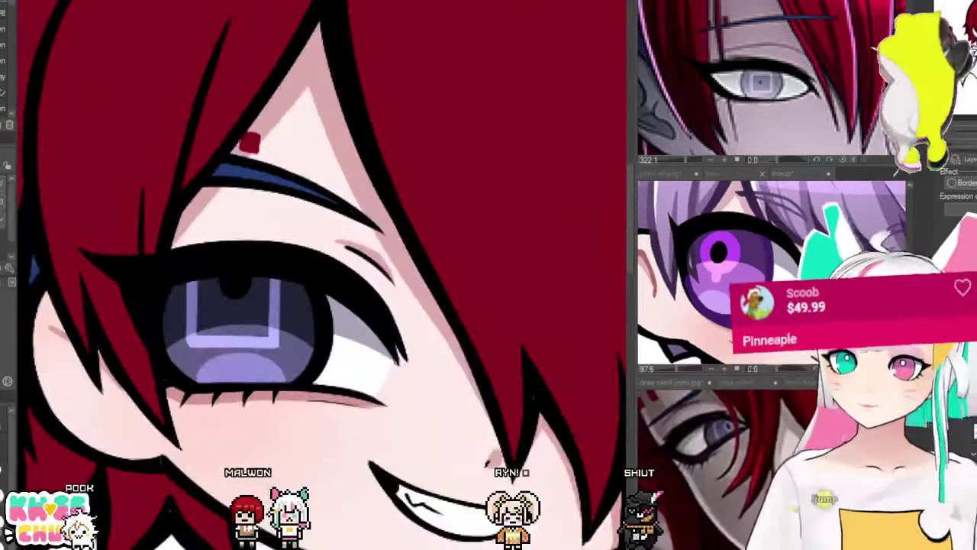
Step: Select the red mark above the eyebrow, transform it into a smaller tilted square, and clear the selection
{"action": "mouse_move", "coordinate": [268, 119]}
{"action": "left_mouse_down"}
{"action": "mouse_move", "coordinate": [294, 135]}
{"action": "mouse_move", "coordinate": [294, 162]}
{"action": "left_mouse_up"}
{"action": "left_click", "coordinate": [325, 195]}
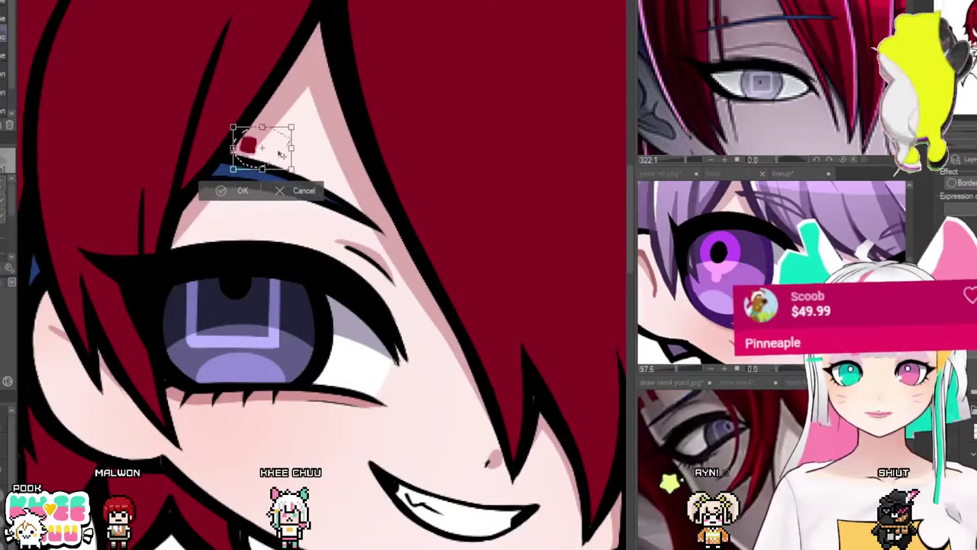
{"action": "key", "text": "Return"}
{"action": "key", "text": "ctrl+d"}
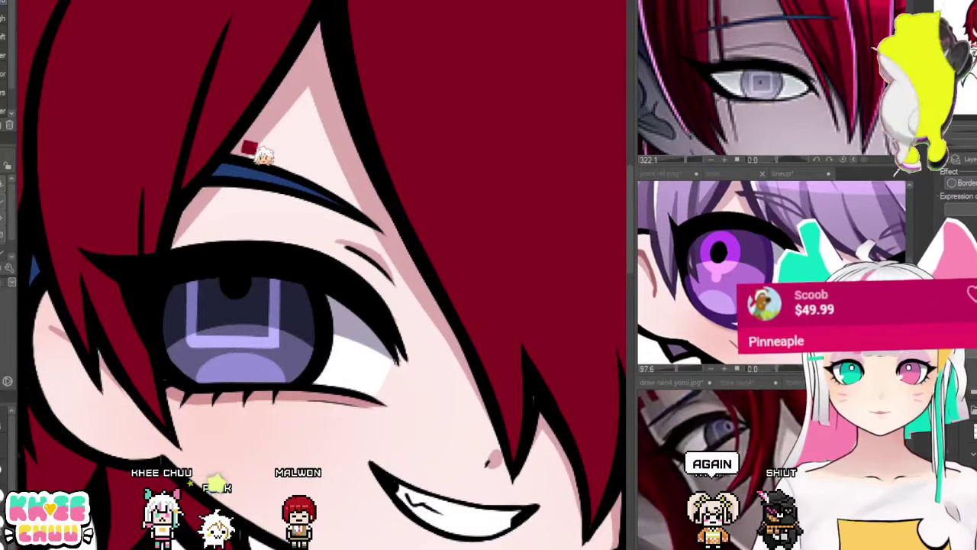
Step: Add a second small dark red mark beside the first one above the eyebrow, following the face reference
{"action": "scroll", "coordinate": [253, 166], "scroll_direction": "down", "scroll_amount": 4}
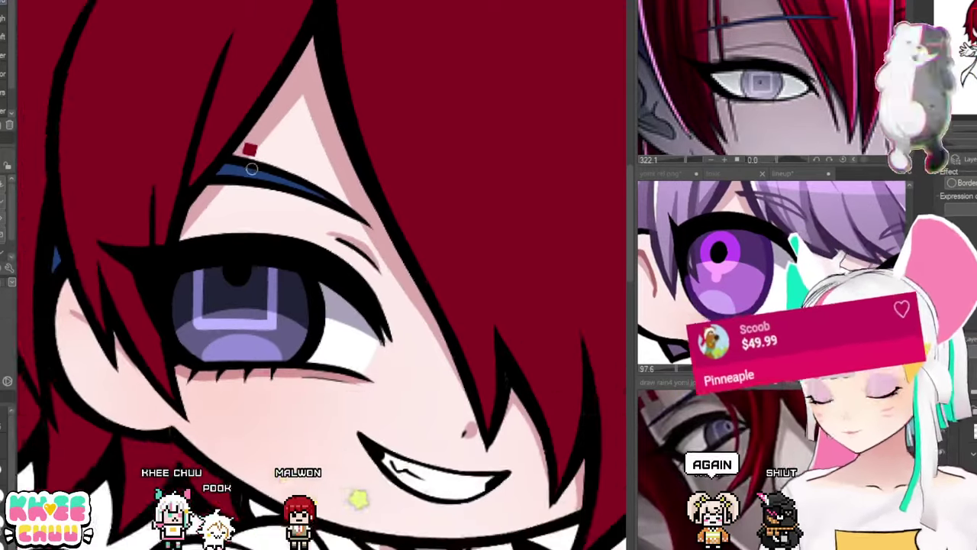
{"action": "scroll", "coordinate": [268, 252], "scroll_direction": "down", "scroll_amount": 2}
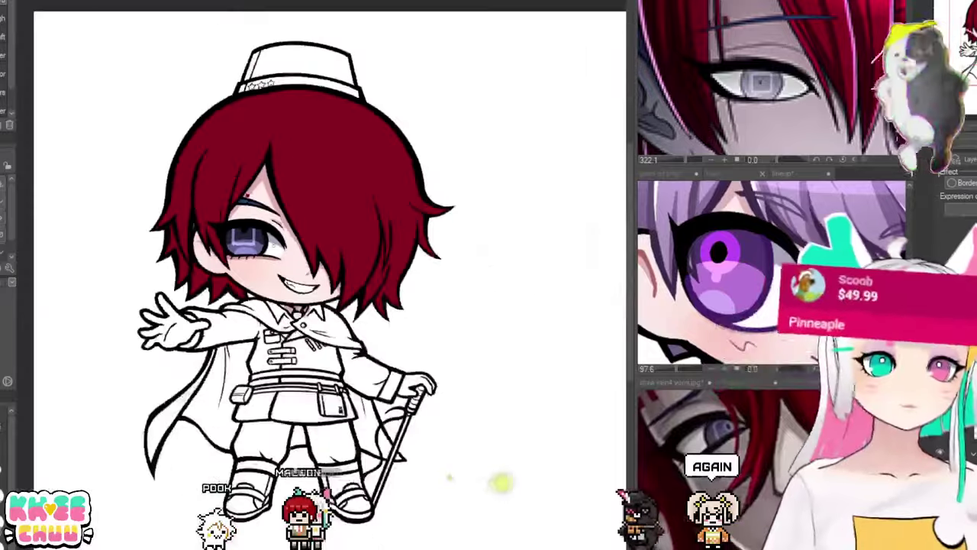
{"action": "scroll", "coordinate": [265, 233], "scroll_direction": "up", "scroll_amount": 2}
{"action": "scroll", "coordinate": [568, 177], "scroll_direction": "up", "scroll_amount": 5}
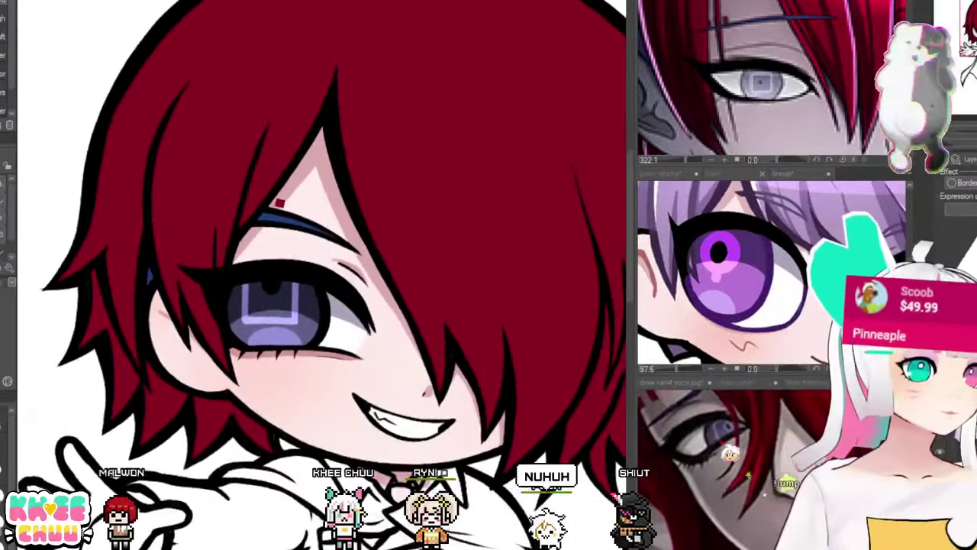
{"action": "left_click_drag", "start_coordinate": [692, 426], "coordinate": [729, 467]}
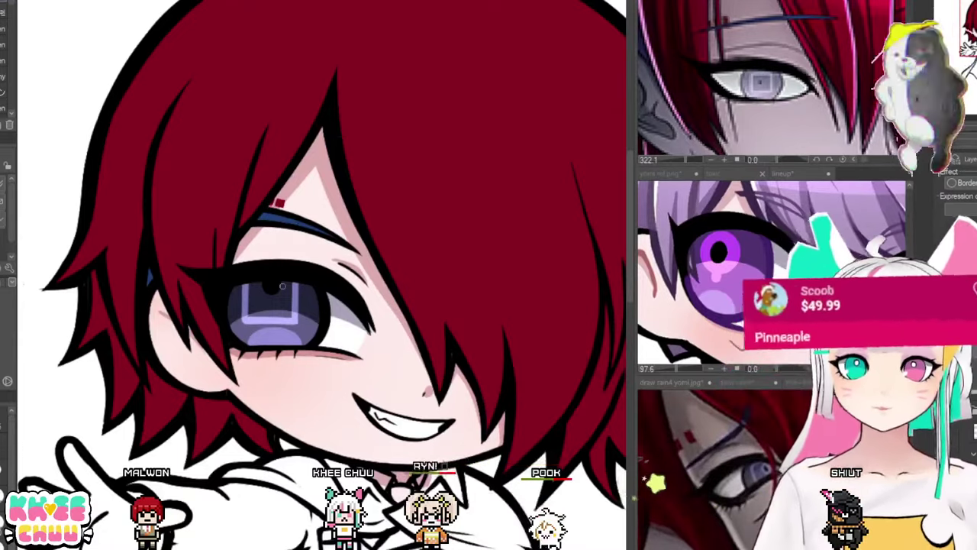
{"action": "scroll", "coordinate": [283, 286], "scroll_direction": "up", "scroll_amount": 4}
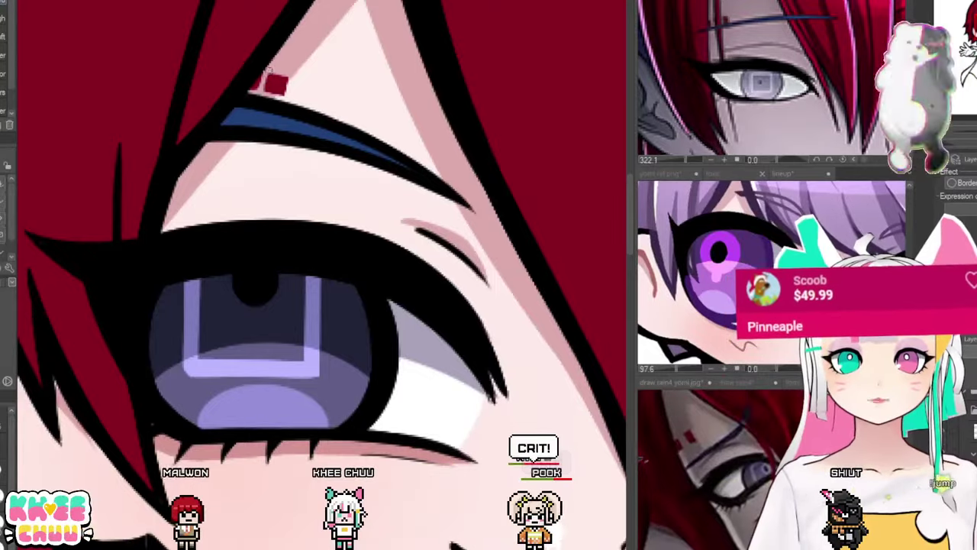
{"action": "scroll", "coordinate": [259, 107], "scroll_direction": "down", "scroll_amount": 6}
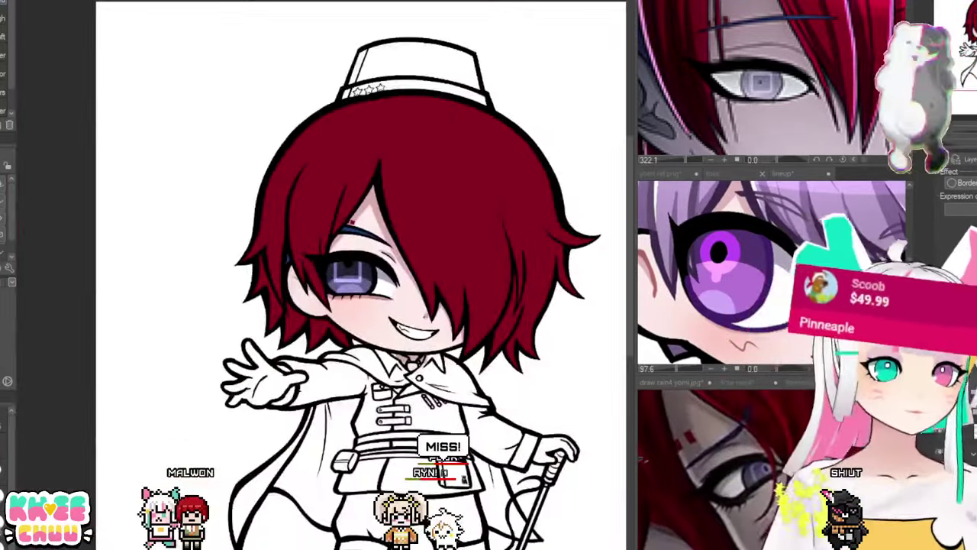
Step: Colour the hat band light grey and the hat's crown dark slate blue, following the hat reference
{"action": "left_click", "coordinate": [672, 382]}
{"action": "scroll", "coordinate": [697, 469], "scroll_direction": "down", "scroll_amount": 5}
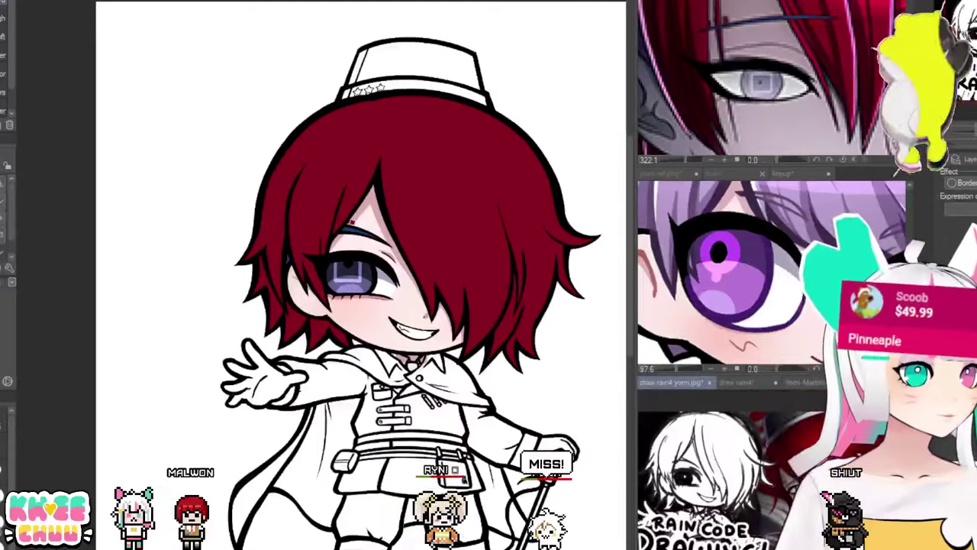
{"action": "scroll", "coordinate": [741, 50], "scroll_direction": "down", "scroll_amount": 6}
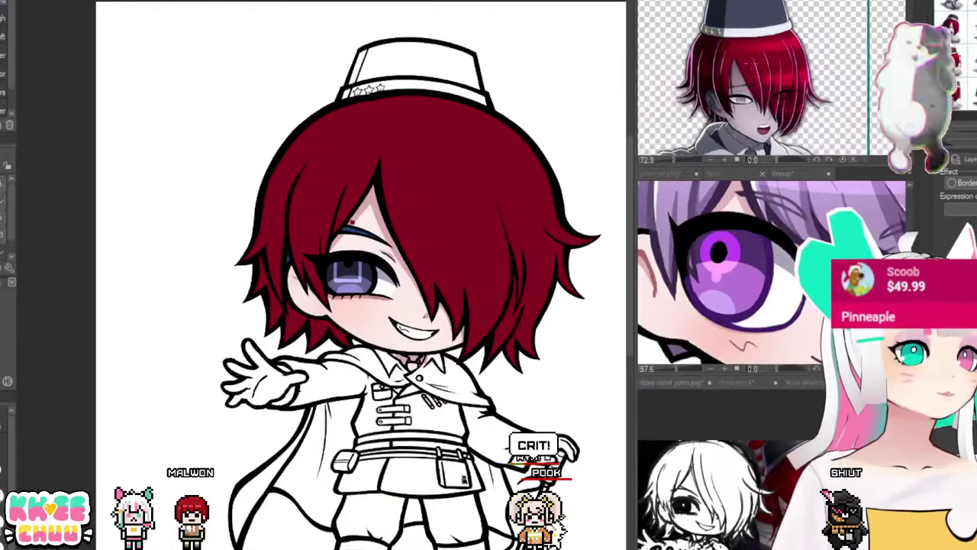
{"action": "left_click_drag", "start_coordinate": [502, 127], "coordinate": [452, 91]}
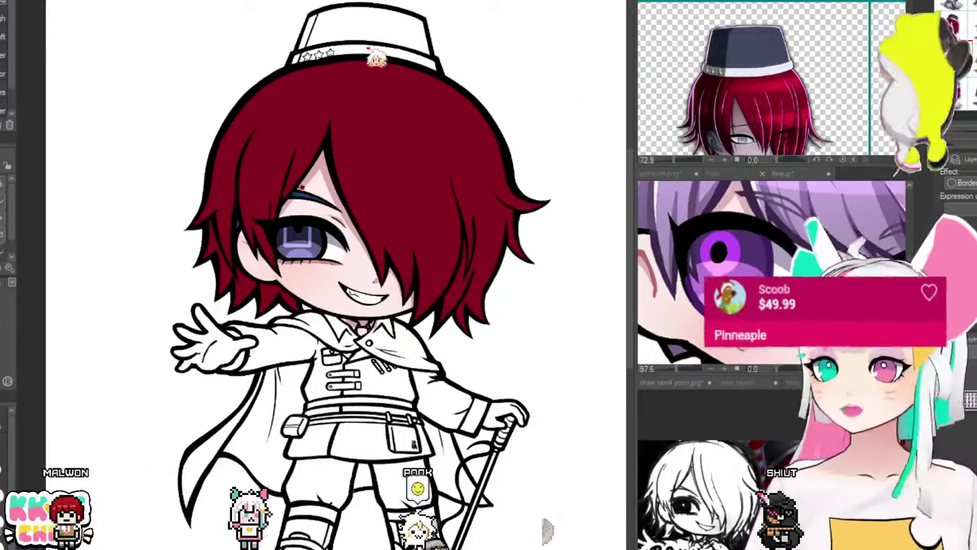
{"action": "scroll", "coordinate": [369, 36], "scroll_direction": "up", "scroll_amount": 2}
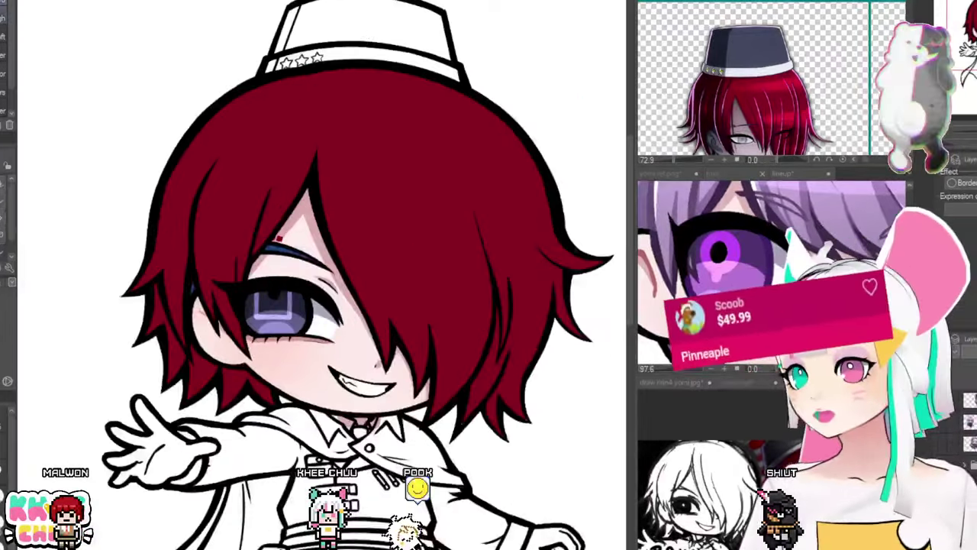
{"action": "left_click_drag", "start_coordinate": [172, 144], "coordinate": [142, 190]}
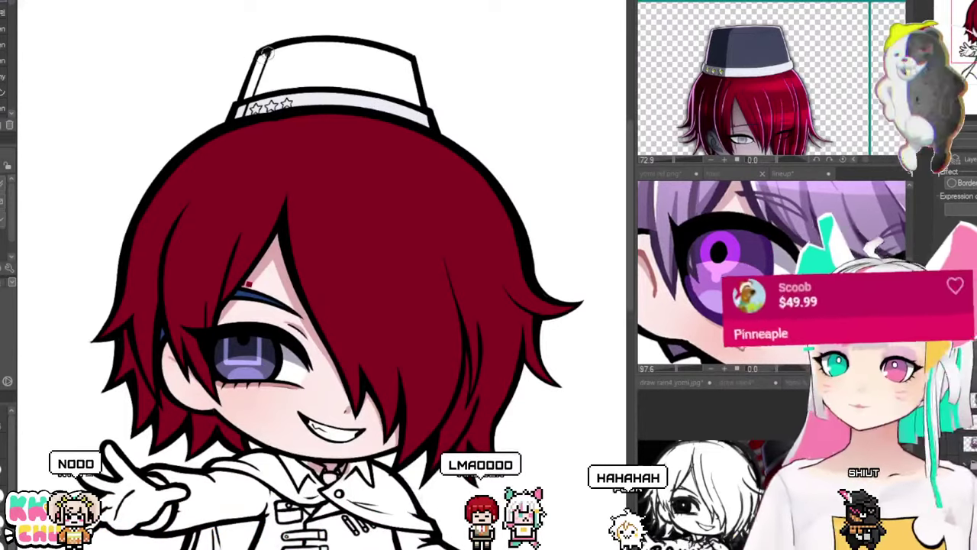
{"action": "mouse_move", "coordinate": [267, 55]}
{"action": "left_mouse_down"}
{"action": "mouse_move", "coordinate": [248, 96]}
{"action": "mouse_move", "coordinate": [296, 85]}
{"action": "mouse_move", "coordinate": [273, 79]}
{"action": "mouse_move", "coordinate": [282, 79]}
{"action": "mouse_move", "coordinate": [271, 67]}
{"action": "mouse_move", "coordinate": [277, 52]}
{"action": "mouse_move", "coordinate": [360, 77]}
{"action": "mouse_move", "coordinate": [307, 81]}
{"action": "mouse_move", "coordinate": [402, 89]}
{"action": "mouse_move", "coordinate": [381, 90]}
{"action": "mouse_move", "coordinate": [334, 79]}
{"action": "mouse_move", "coordinate": [322, 51]}
{"action": "mouse_move", "coordinate": [371, 52]}
{"action": "mouse_move", "coordinate": [331, 45]}
{"action": "mouse_move", "coordinate": [402, 67]}
{"action": "mouse_move", "coordinate": [399, 55]}
{"action": "mouse_move", "coordinate": [412, 64]}
{"action": "mouse_move", "coordinate": [417, 102]}
{"action": "left_mouse_up"}
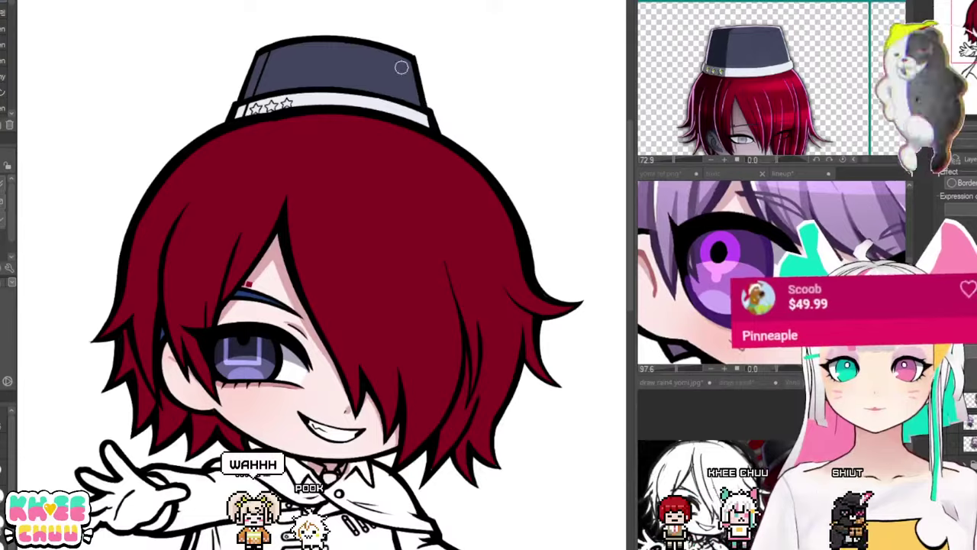
Step: Look through the open reference images for the character's uniform, accessories, gloves and cape
{"action": "scroll", "coordinate": [422, 87], "scroll_direction": "down", "scroll_amount": 1}
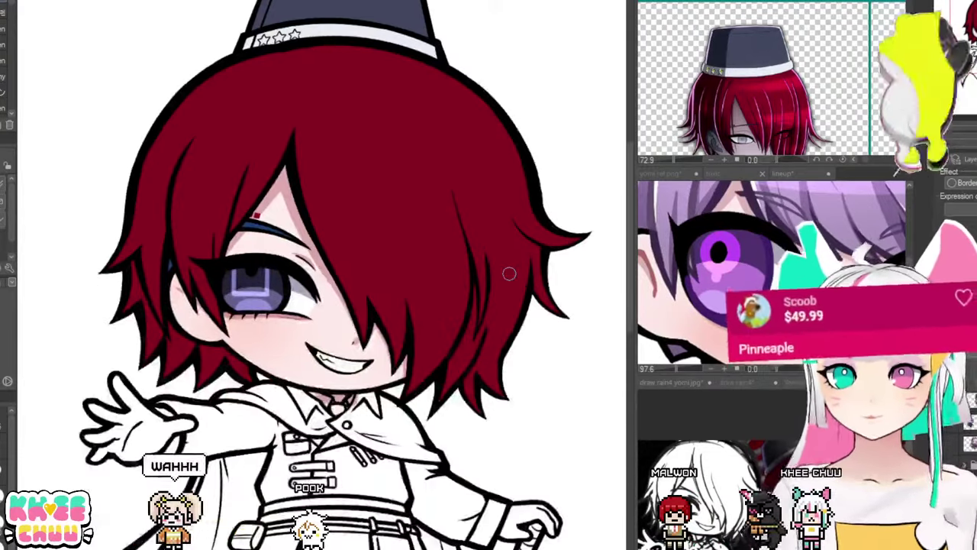
{"action": "scroll", "coordinate": [508, 273], "scroll_direction": "down", "scroll_amount": 2}
{"action": "scroll", "coordinate": [446, 308], "scroll_direction": "up", "scroll_amount": 1}
{"action": "left_click_drag", "start_coordinate": [405, 297], "coordinate": [333, 264]}
{"action": "scroll", "coordinate": [446, 307], "scroll_direction": "up", "scroll_amount": 1}
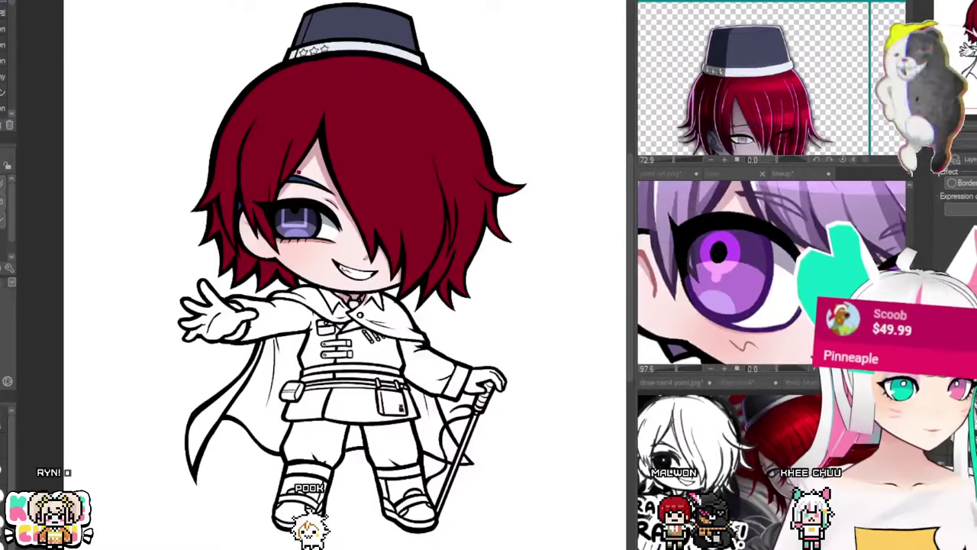
{"action": "left_click", "coordinate": [713, 175]}
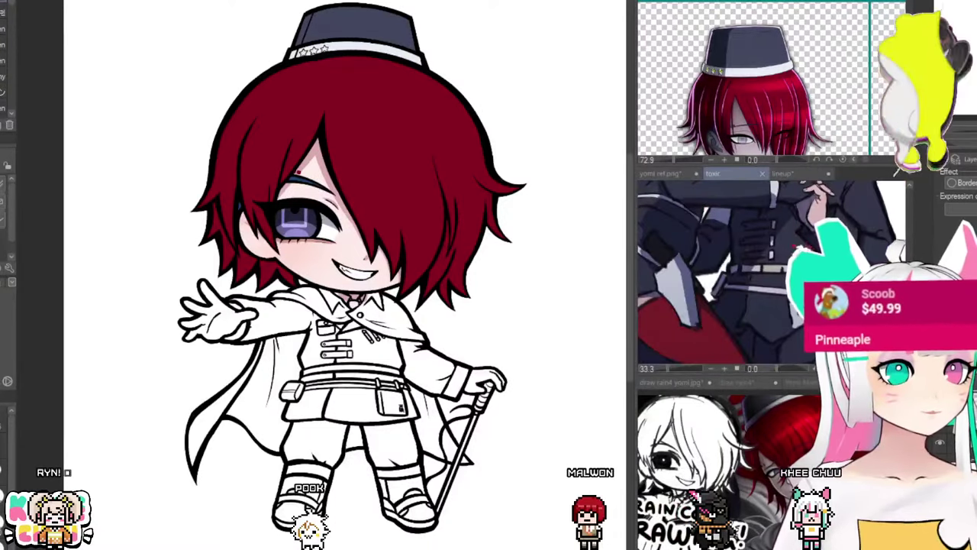
{"action": "left_click", "coordinate": [661, 174]}
{"action": "left_click_drag", "start_coordinate": [665, 191], "coordinate": [698, 279]}
{"action": "scroll", "coordinate": [783, 270], "scroll_direction": "down", "scroll_amount": 5}
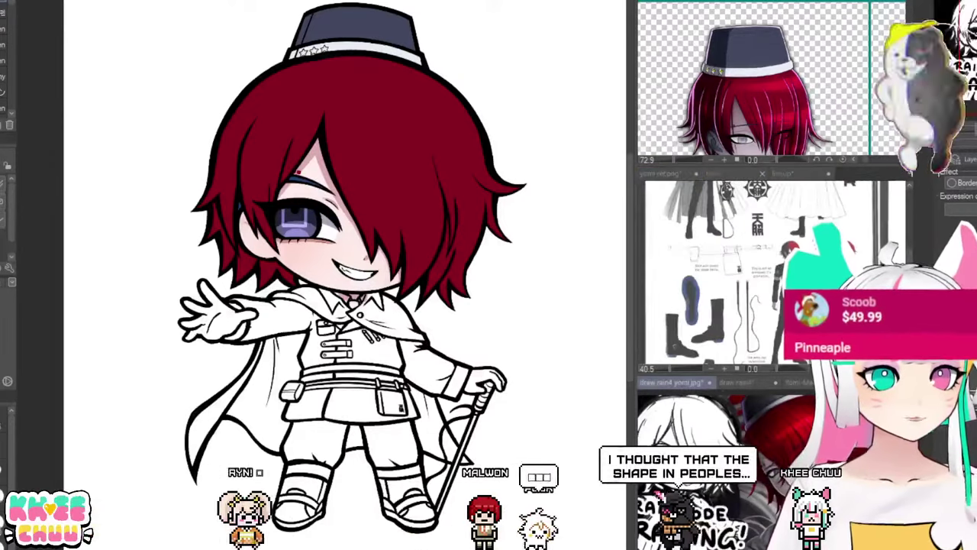
{"action": "left_click", "coordinate": [676, 383]}
{"action": "left_click", "coordinate": [724, 383]}
{"action": "left_click_drag", "start_coordinate": [725, 428], "coordinate": [726, 504]}
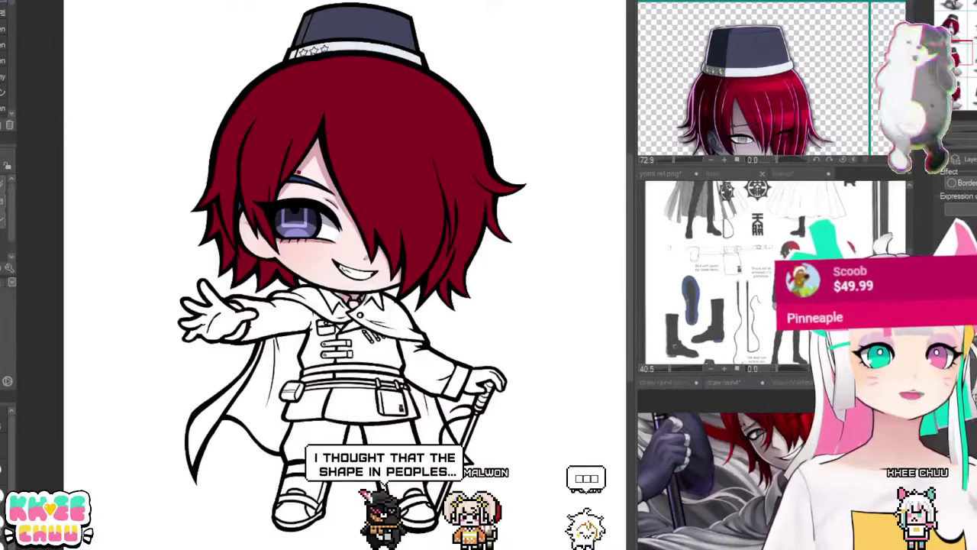
Step: Move the Illustration2 cover art into the middle reference pane and bring the red-haired character into view
{"action": "key", "text": "ctrl+Tab"}
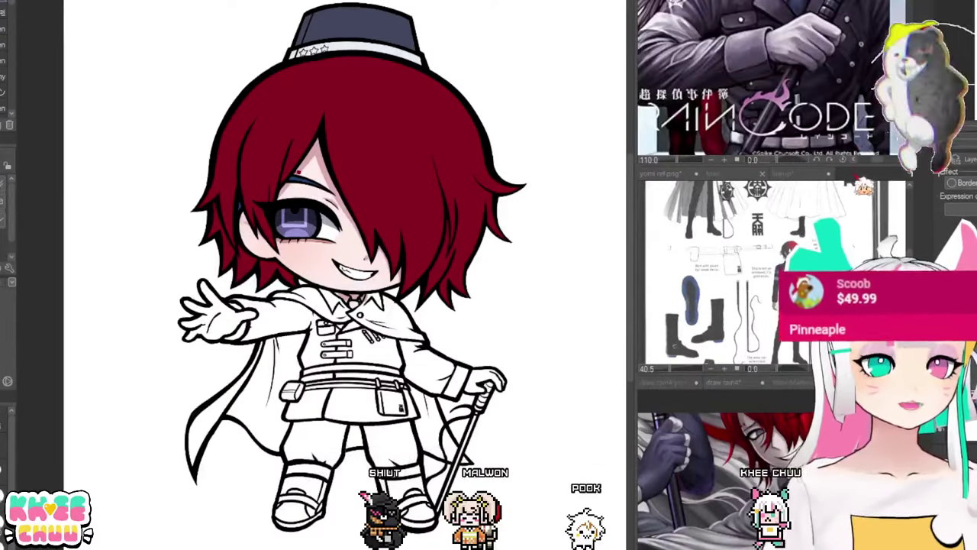
{"action": "left_click_drag", "start_coordinate": [859, 180], "coordinate": [859, 174]}
{"action": "scroll", "coordinate": [776, 272], "scroll_direction": "down", "scroll_amount": 3}
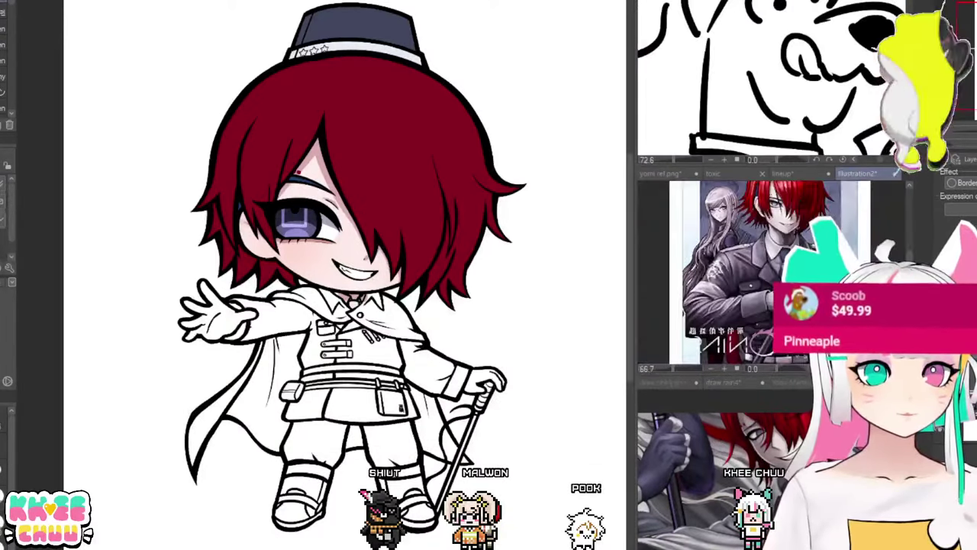
Step: Colour the cape pale lavender grey, covering the shoulder section and the hanging fabric on both sides of the body
{"action": "key", "text": "ctrl+plus"}
{"action": "key", "text": "ctrl+plus"}
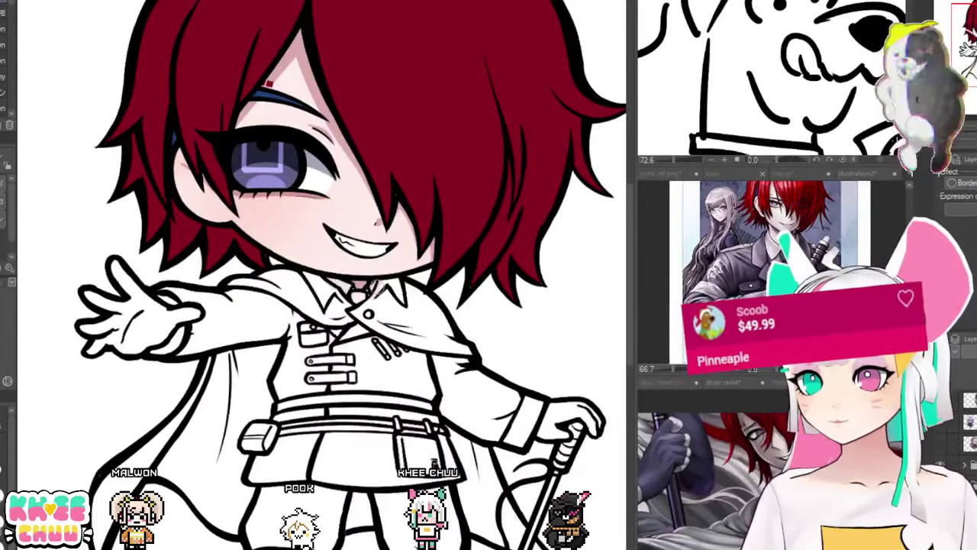
{"action": "left_click_drag", "start_coordinate": [386, 302], "coordinate": [392, 298]}
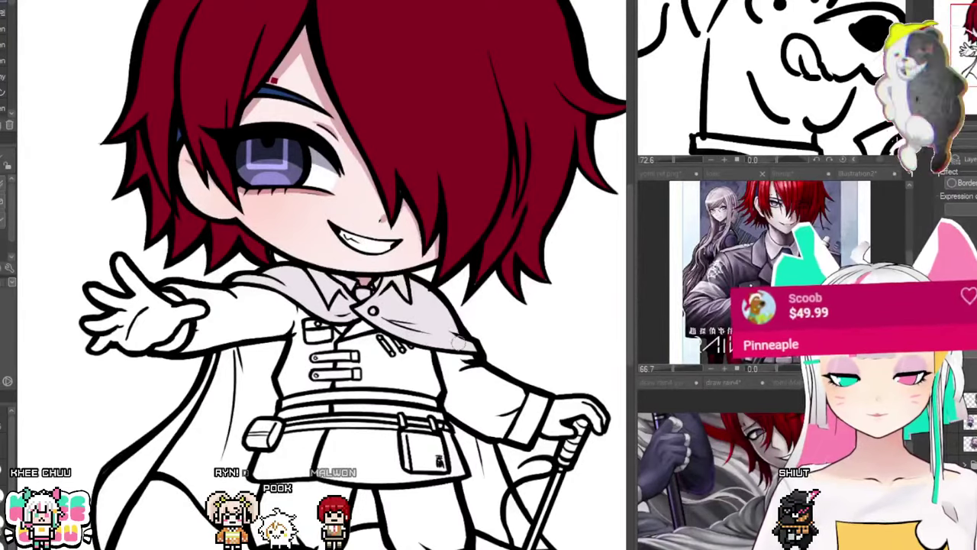
{"action": "mouse_move", "coordinate": [492, 322]}
{"action": "left_mouse_down"}
{"action": "mouse_move", "coordinate": [522, 197]}
{"action": "mouse_move", "coordinate": [527, 210]}
{"action": "left_mouse_up"}
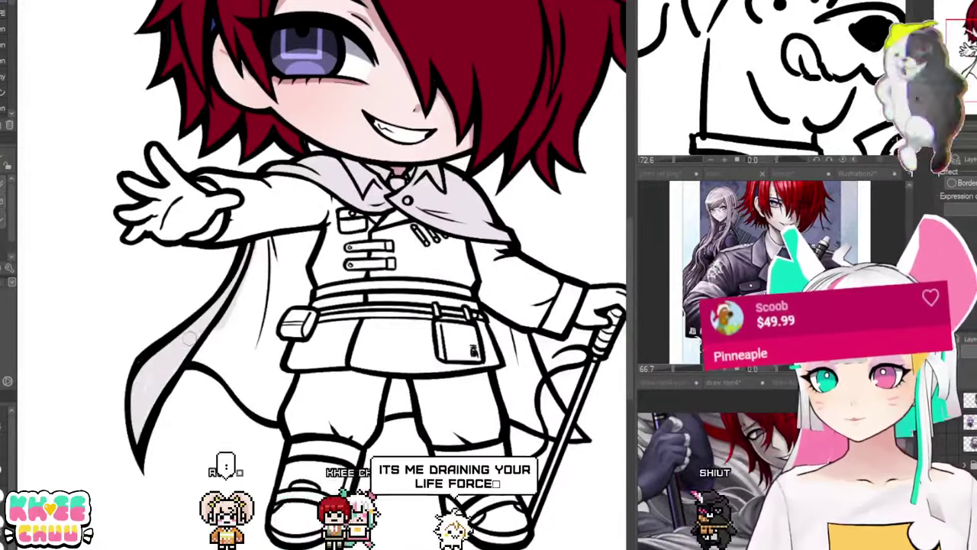
{"action": "mouse_move", "coordinate": [184, 356]}
{"action": "left_mouse_down"}
{"action": "mouse_move", "coordinate": [221, 364]}
{"action": "mouse_move", "coordinate": [252, 398]}
{"action": "left_mouse_up"}
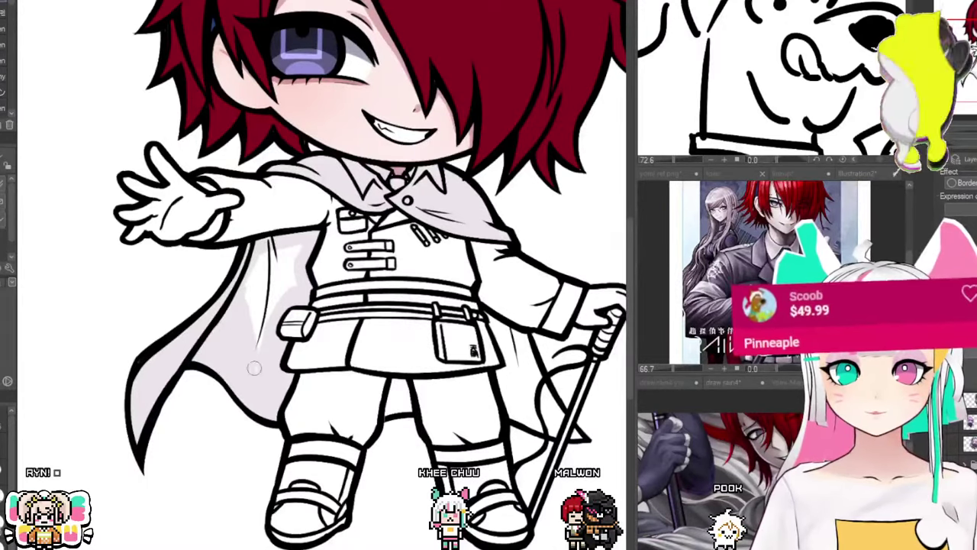
{"action": "left_click_drag", "start_coordinate": [283, 271], "coordinate": [299, 260]}
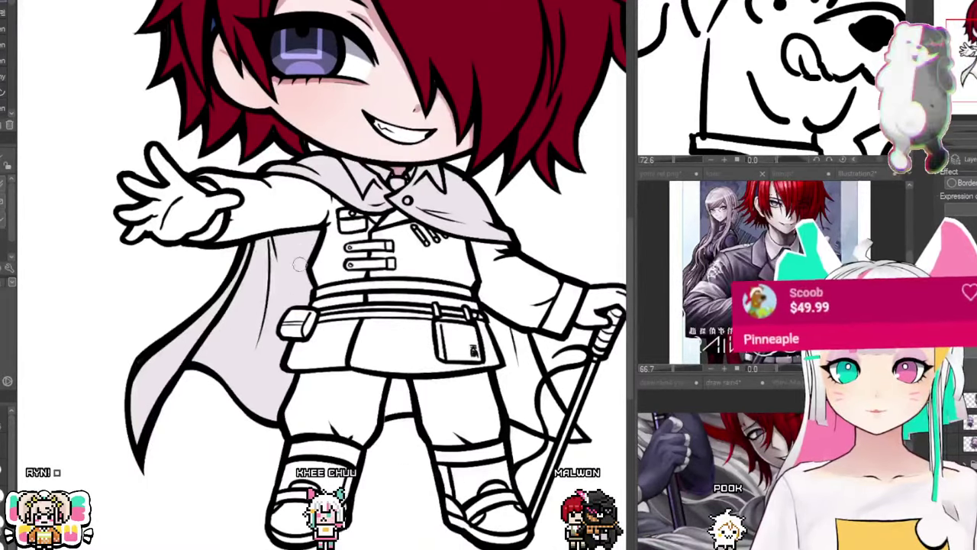
{"action": "left_click_drag", "start_coordinate": [388, 401], "coordinate": [316, 323]}
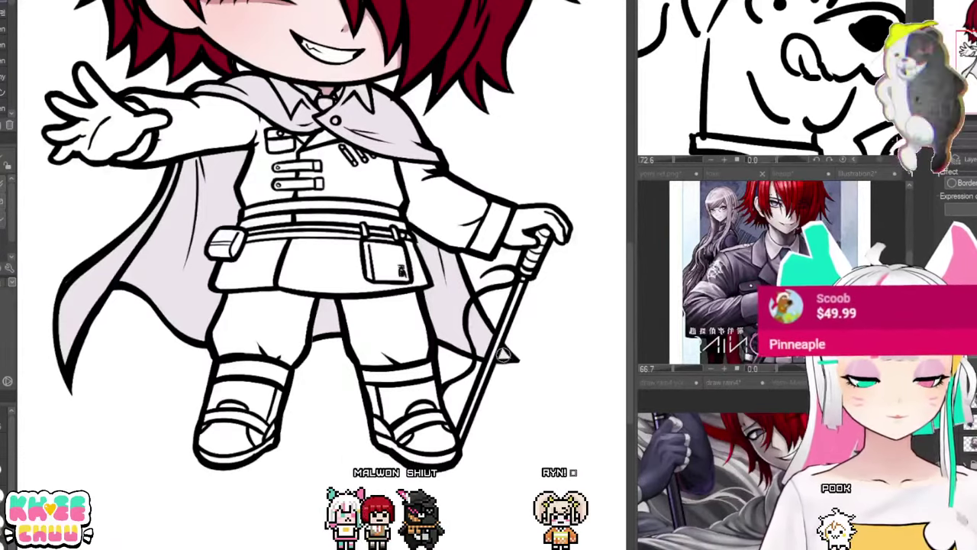
Step: Colour the necktie between the shirt collars dark navy blue, following the uniform references
{"action": "left_click_drag", "start_coordinate": [470, 278], "coordinate": [514, 339]}
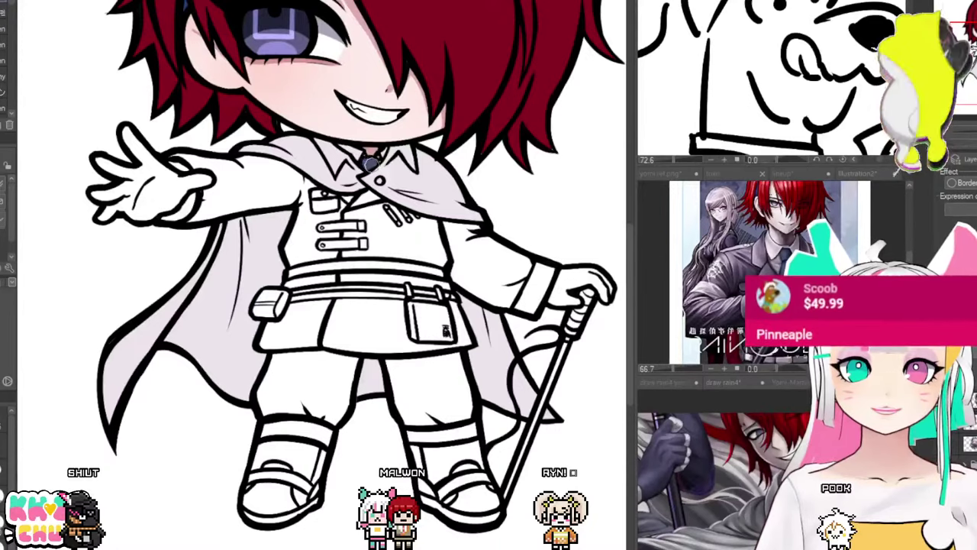
{"action": "scroll", "coordinate": [355, 274], "scroll_direction": "up", "scroll_amount": 2}
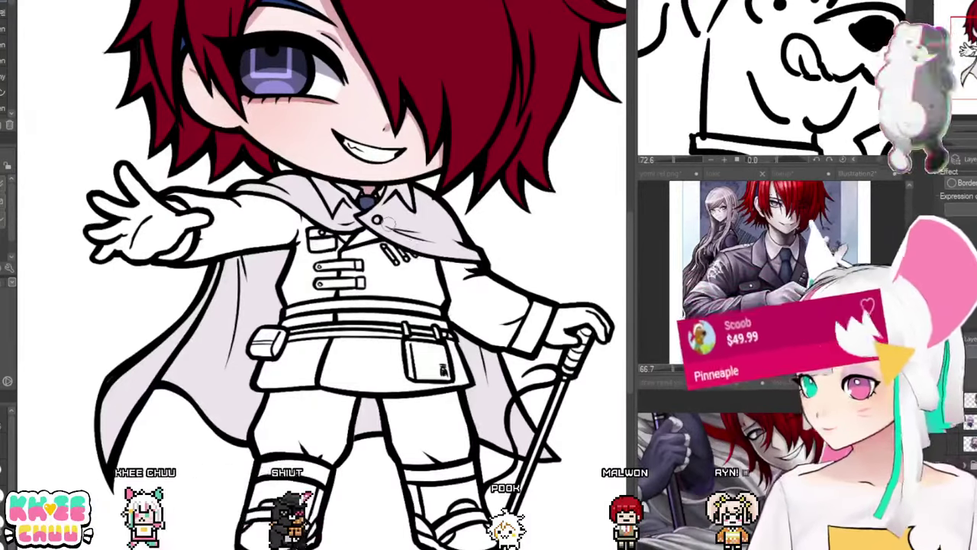
{"action": "scroll", "coordinate": [388, 223], "scroll_direction": "down", "scroll_amount": 1}
{"action": "scroll", "coordinate": [376, 182], "scroll_direction": "down", "scroll_amount": 1}
{"action": "left_click_drag", "start_coordinate": [377, 183], "coordinate": [411, 247]}
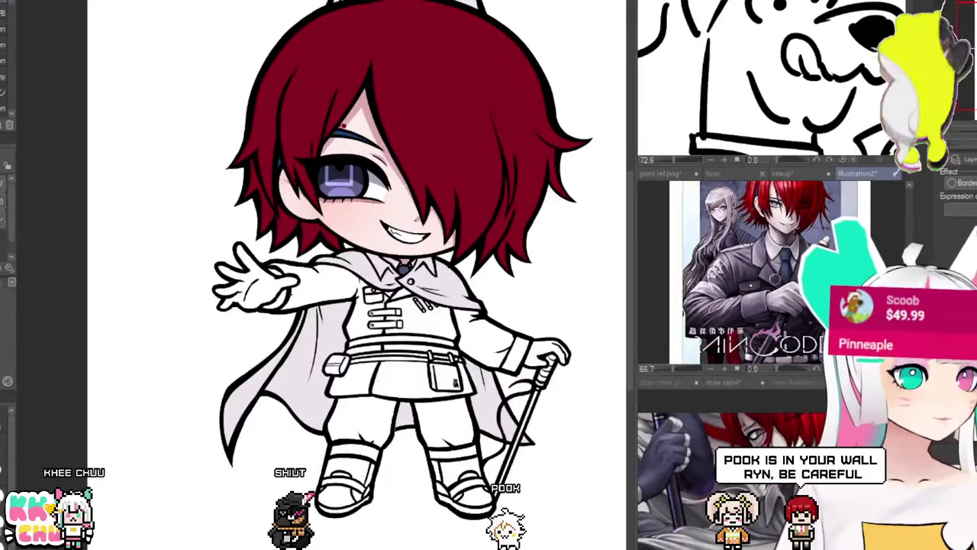
{"action": "left_click_drag", "start_coordinate": [724, 519], "coordinate": [767, 409]}
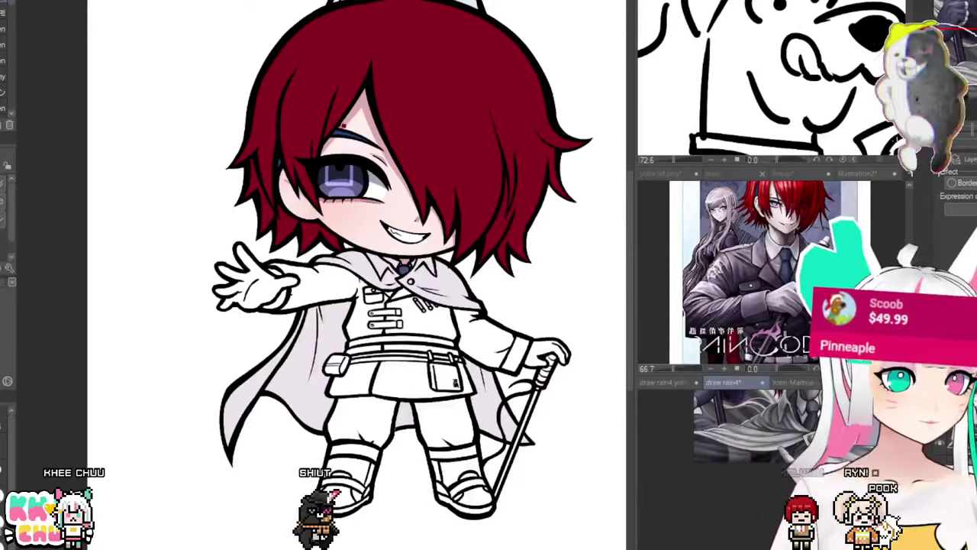
Step: Colour the jacket and trousers dark slate grey, with lighter grey cuffs and a pale band around the raised sleeve, following the Yomi-Martina reference
{"action": "left_click", "coordinate": [795, 382]}
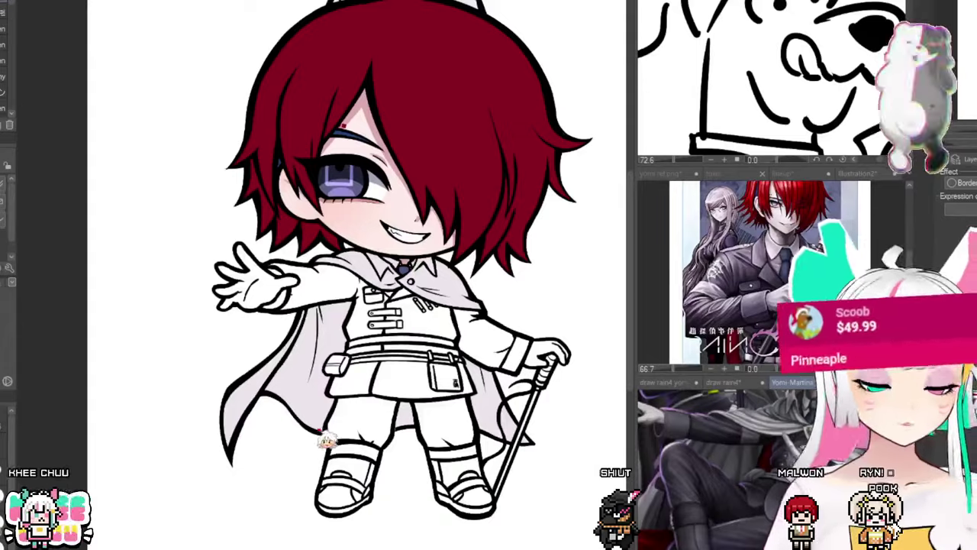
{"action": "scroll", "coordinate": [323, 432], "scroll_direction": "up", "scroll_amount": 2}
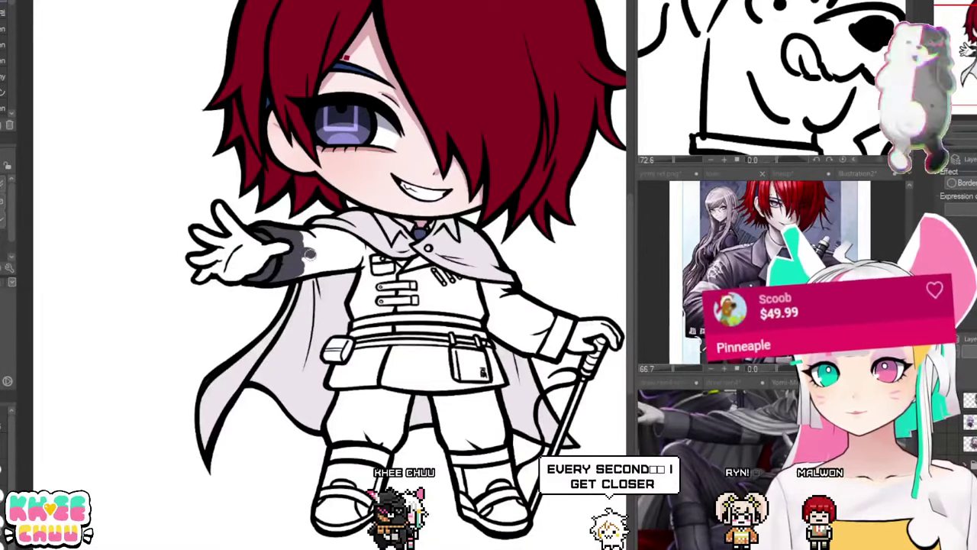
{"action": "mouse_move", "coordinate": [321, 268]}
{"action": "left_mouse_down"}
{"action": "mouse_move", "coordinate": [336, 264]}
{"action": "mouse_move", "coordinate": [312, 260]}
{"action": "mouse_move", "coordinate": [330, 246]}
{"action": "mouse_move", "coordinate": [312, 234]}
{"action": "left_mouse_up"}
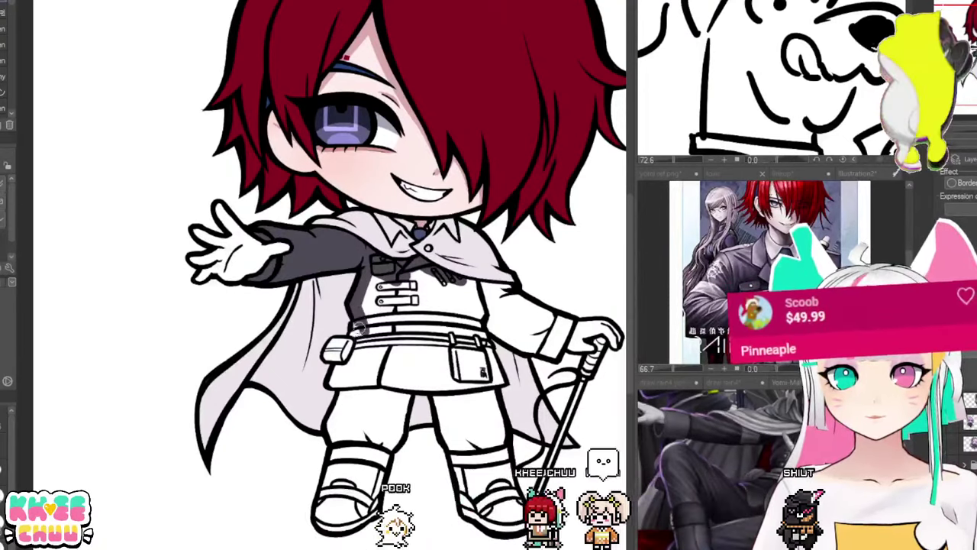
{"action": "left_click_drag", "start_coordinate": [360, 329], "coordinate": [338, 398]}
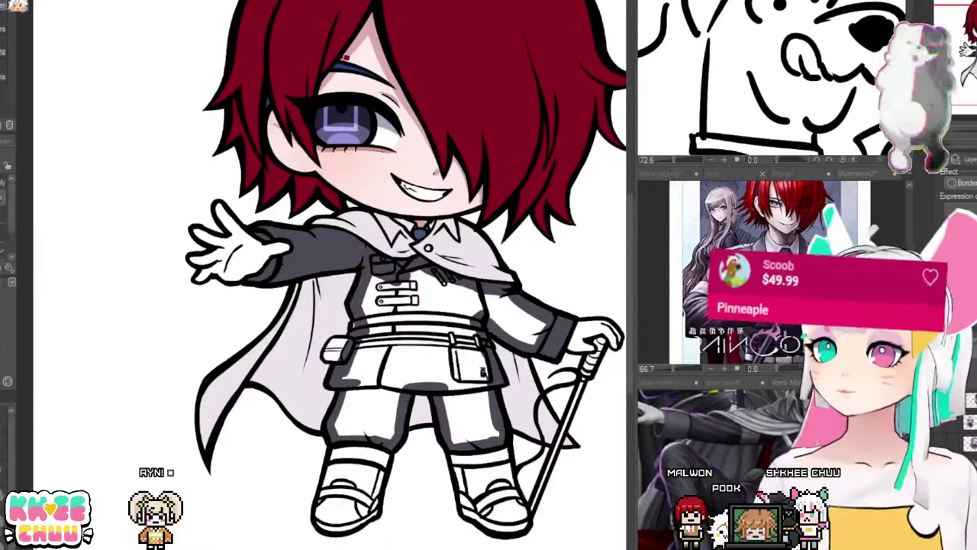
{"action": "left_click", "coordinate": [429, 329]}
{"action": "left_click_drag", "start_coordinate": [524, 442], "coordinate": [512, 456]}
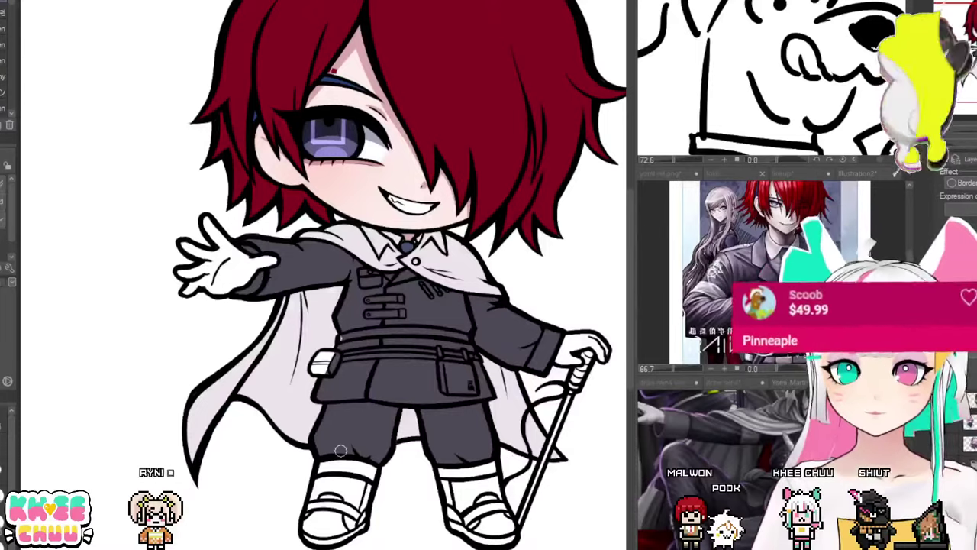
{"action": "left_click_drag", "start_coordinate": [435, 438], "coordinate": [413, 386]}
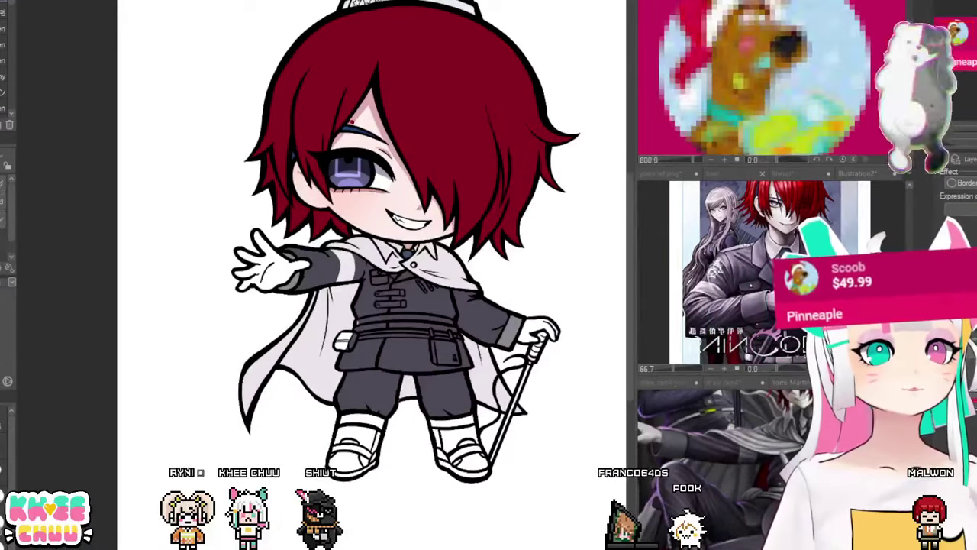
Step: Move the yomi ref.png sheet into the upper reference pane, enlarge its light-clothing figures, and show the Illustration2 cover art again below it
{"action": "left_click", "coordinate": [672, 175]}
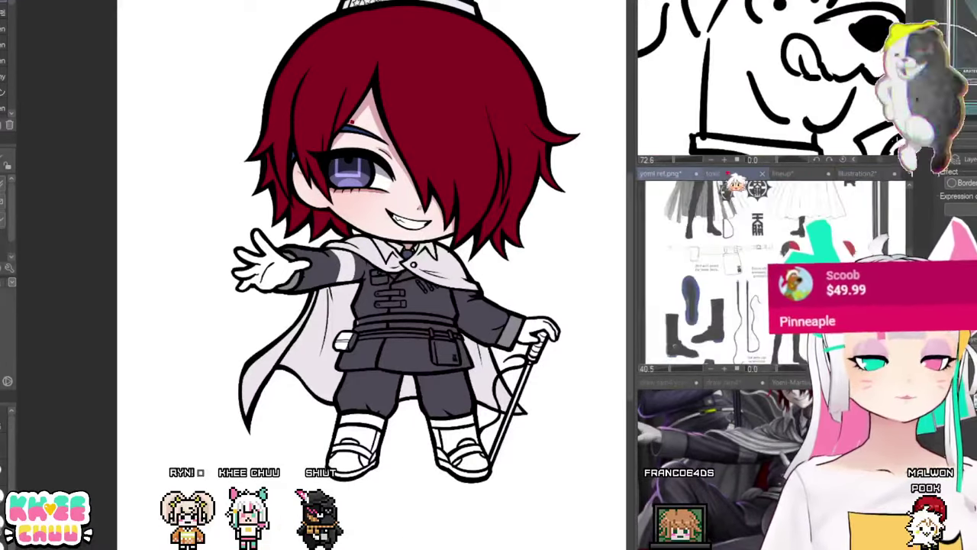
{"action": "left_click_drag", "start_coordinate": [666, 174], "coordinate": [720, 3]}
{"action": "left_click", "coordinate": [749, 327]}
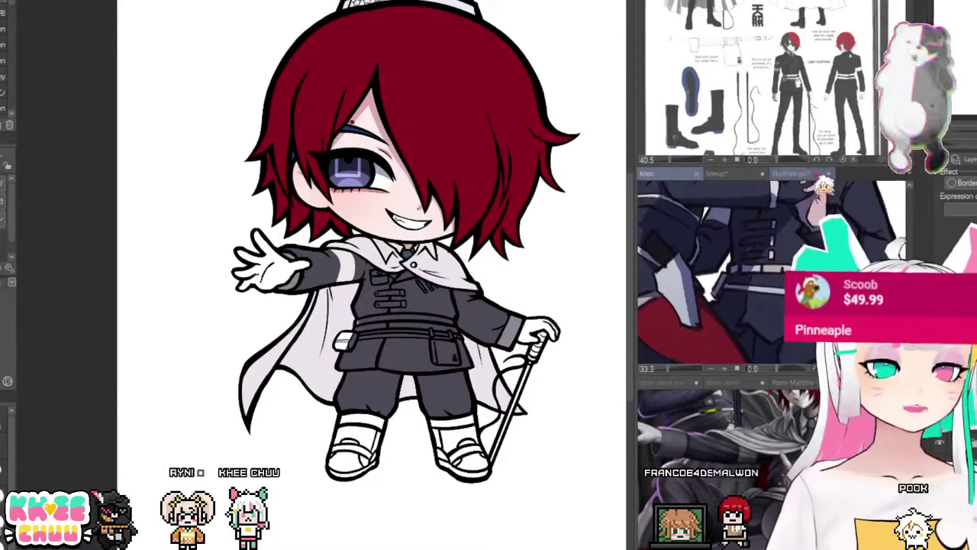
{"action": "left_click", "coordinate": [809, 174]}
{"action": "left_click_drag", "start_coordinate": [777, 28], "coordinate": [740, 55]}
{"action": "scroll", "coordinate": [824, 60], "scroll_direction": "up", "scroll_amount": 5}
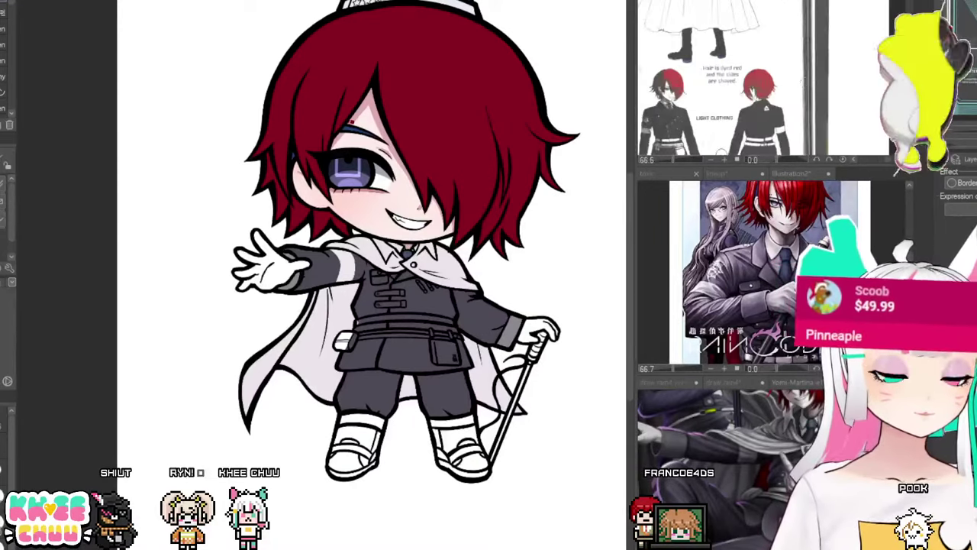
{"action": "left_click_drag", "start_coordinate": [787, 121], "coordinate": [823, 50]}
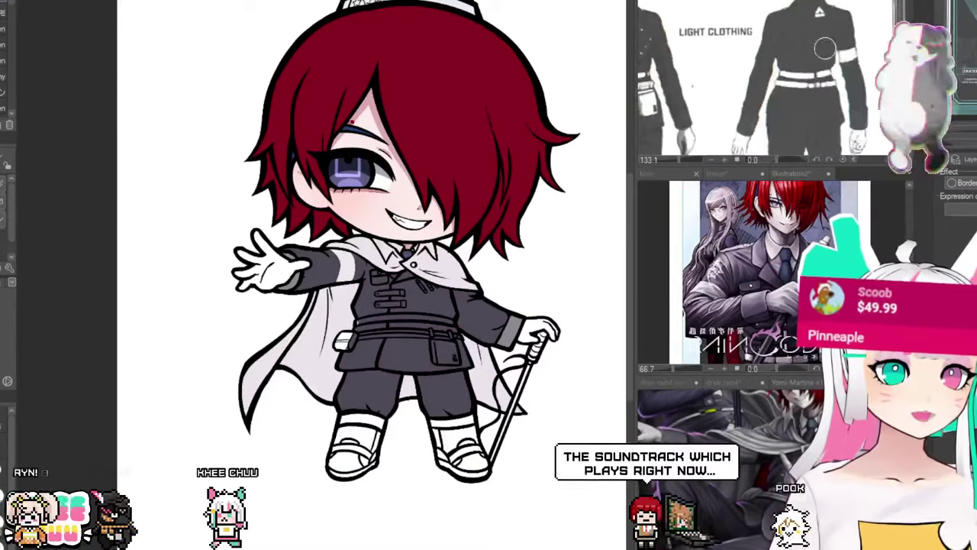
{"action": "scroll", "coordinate": [823, 50], "scroll_direction": "down", "scroll_amount": 1}
{"action": "left_click_drag", "start_coordinate": [772, 103], "coordinate": [829, 92]}
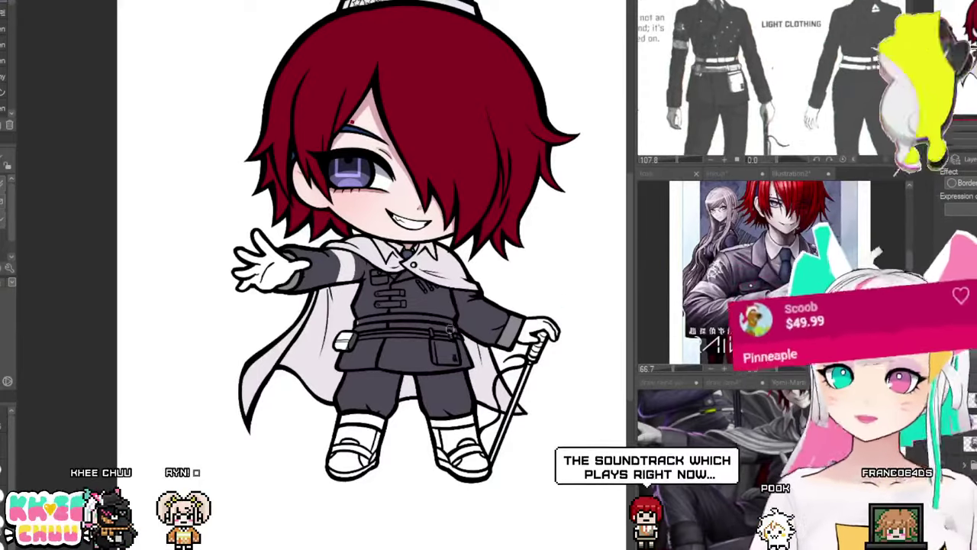
Step: Colour the jacket's strap ends, both waist belts and the two belt pouches grey, following the light-clothing reference
{"action": "scroll", "coordinate": [389, 259], "scroll_direction": "up", "scroll_amount": 2}
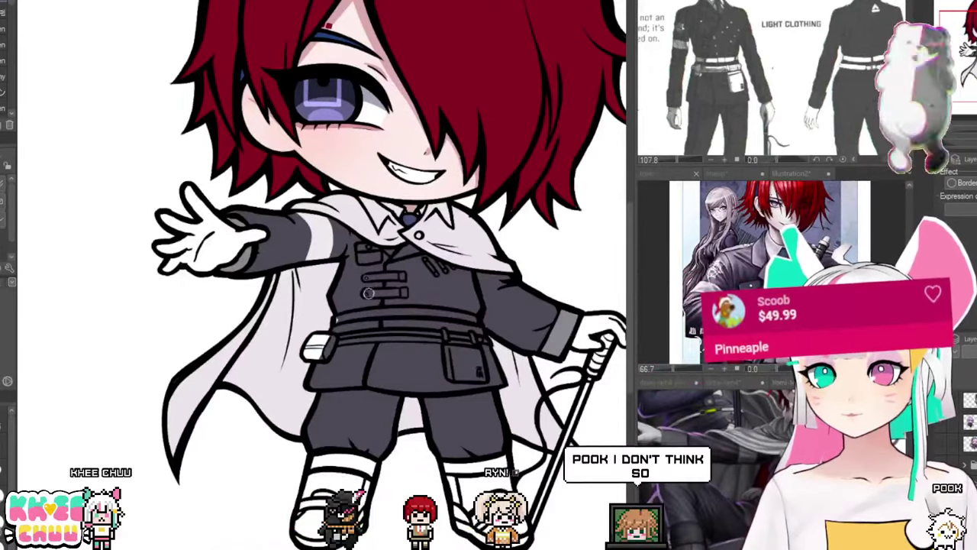
{"action": "scroll", "coordinate": [473, 175], "scroll_direction": "up", "scroll_amount": 3}
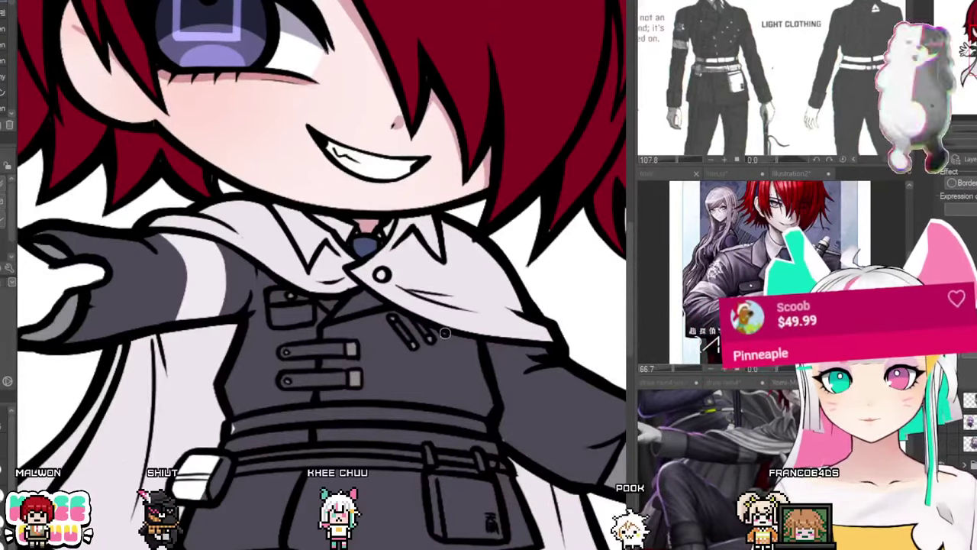
{"action": "scroll", "coordinate": [481, 315], "scroll_direction": "down", "scroll_amount": 3}
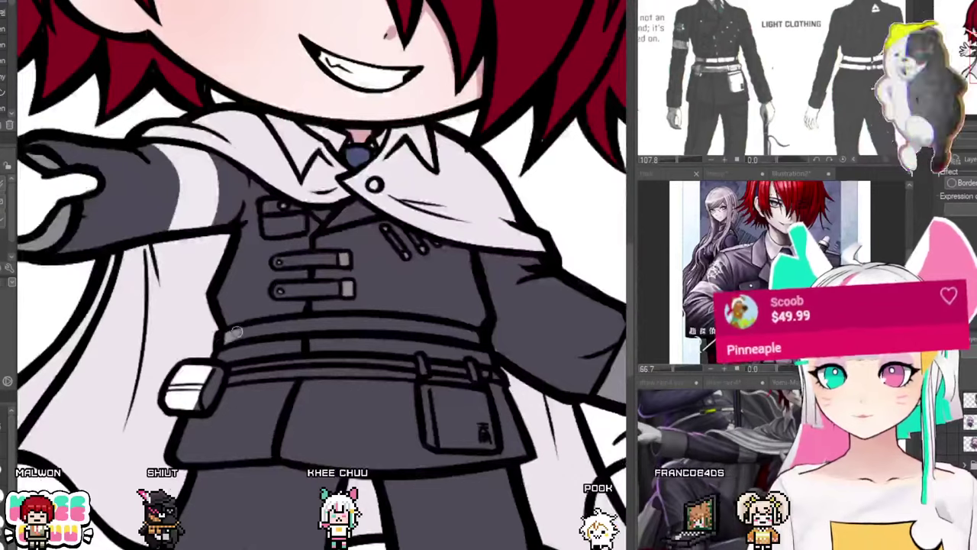
{"action": "mouse_move", "coordinate": [229, 326]}
{"action": "left_mouse_down"}
{"action": "mouse_move", "coordinate": [424, 323]}
{"action": "mouse_move", "coordinate": [388, 327]}
{"action": "mouse_move", "coordinate": [475, 335]}
{"action": "left_mouse_up"}
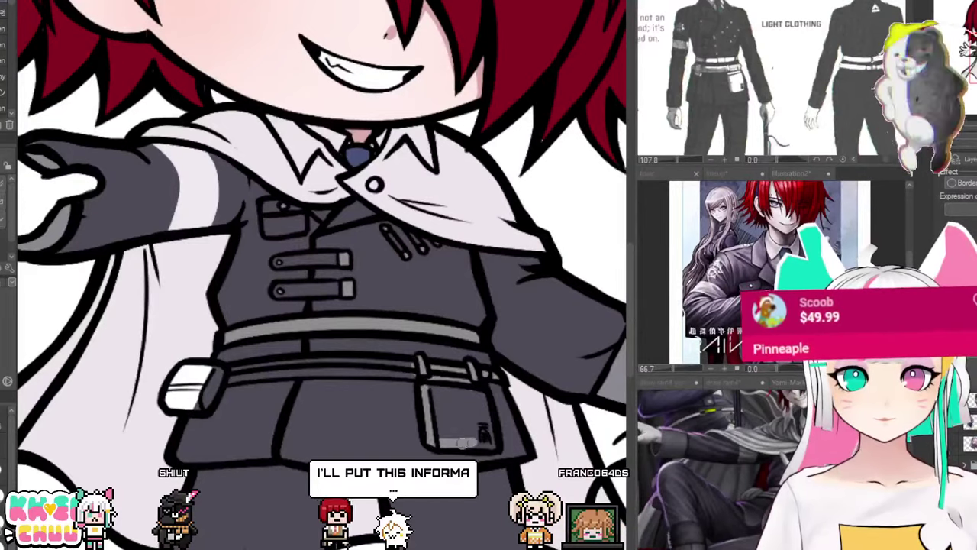
{"action": "mouse_move", "coordinate": [488, 445]}
{"action": "left_mouse_down"}
{"action": "mouse_move", "coordinate": [477, 391]}
{"action": "mouse_move", "coordinate": [461, 392]}
{"action": "mouse_move", "coordinate": [461, 411]}
{"action": "mouse_move", "coordinate": [446, 403]}
{"action": "mouse_move", "coordinate": [440, 433]}
{"action": "left_mouse_up"}
{"action": "left_click_drag", "start_coordinate": [307, 361], "coordinate": [332, 365]}
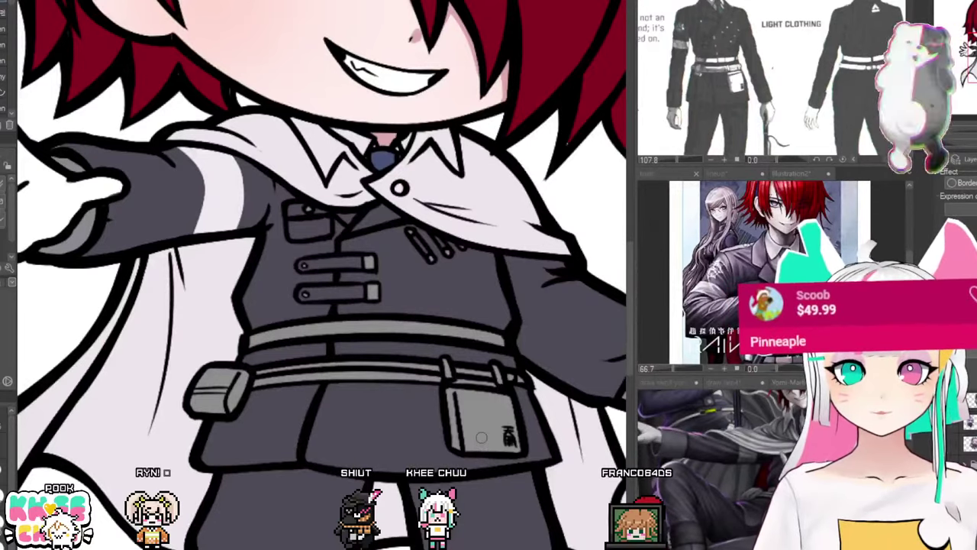
{"action": "scroll", "coordinate": [481, 436], "scroll_direction": "down", "scroll_amount": 6}
{"action": "scroll", "coordinate": [481, 437], "scroll_direction": "up", "scroll_amount": 3}
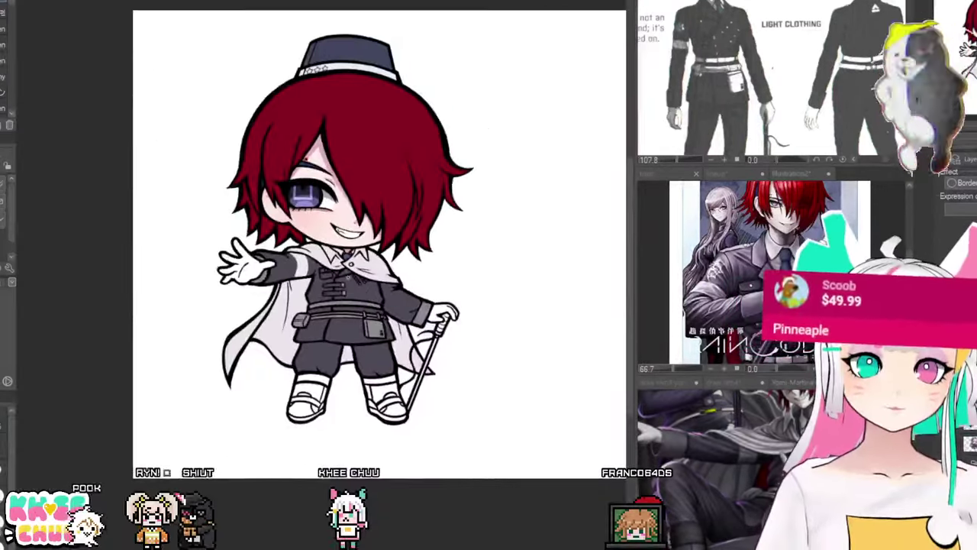
{"action": "scroll", "coordinate": [319, 274], "scroll_direction": "down", "scroll_amount": 3}
{"action": "scroll", "coordinate": [319, 274], "scroll_direction": "up", "scroll_amount": 2}
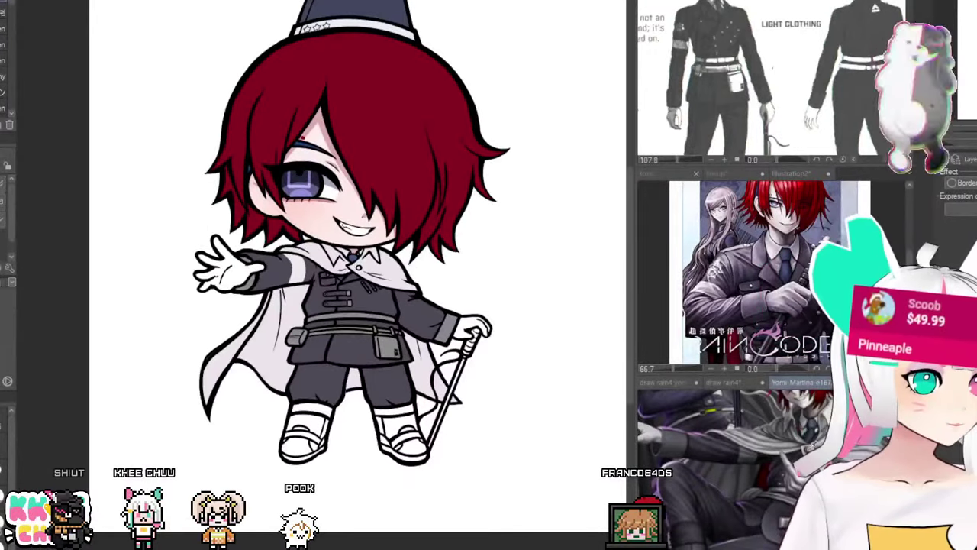
Step: Colour both boots very dark grey, covering the shafts, straps and feet
{"action": "scroll", "coordinate": [451, 370], "scroll_direction": "up", "scroll_amount": 2}
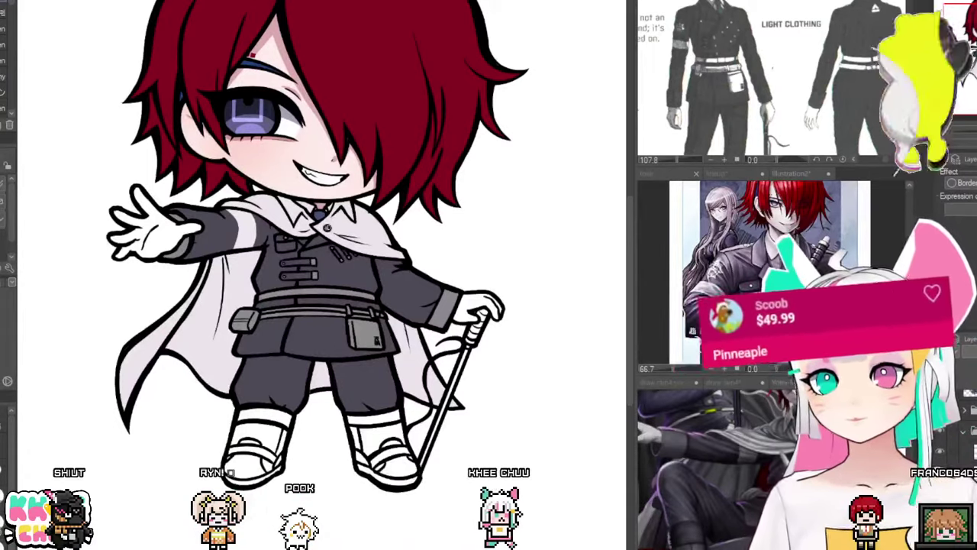
{"action": "left_click_drag", "start_coordinate": [321, 275], "coordinate": [367, 284]}
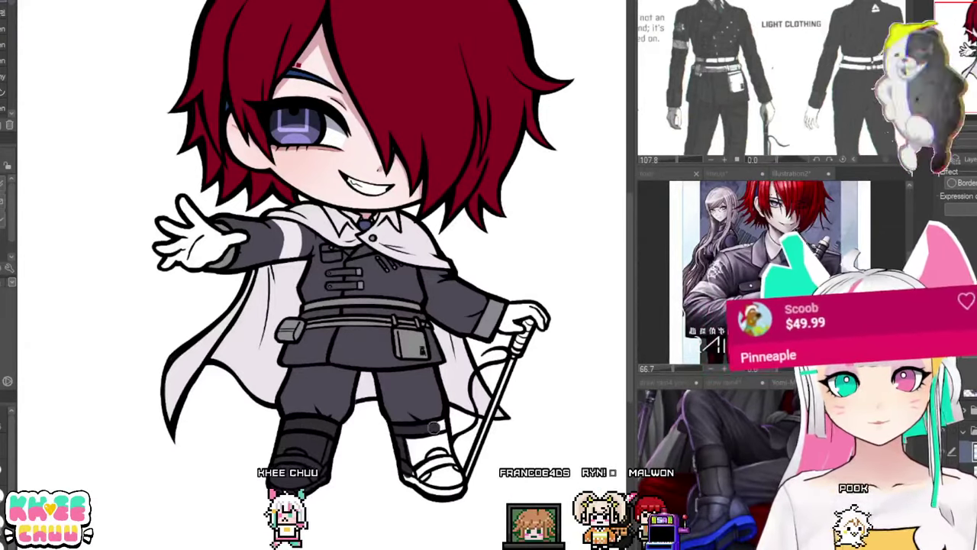
{"action": "mouse_move", "coordinate": [458, 488]}
{"action": "left_mouse_down"}
{"action": "mouse_move", "coordinate": [408, 477]}
{"action": "mouse_move", "coordinate": [423, 485]}
{"action": "mouse_move", "coordinate": [437, 472]}
{"action": "mouse_move", "coordinate": [450, 484]}
{"action": "mouse_move", "coordinate": [426, 455]}
{"action": "left_mouse_up"}
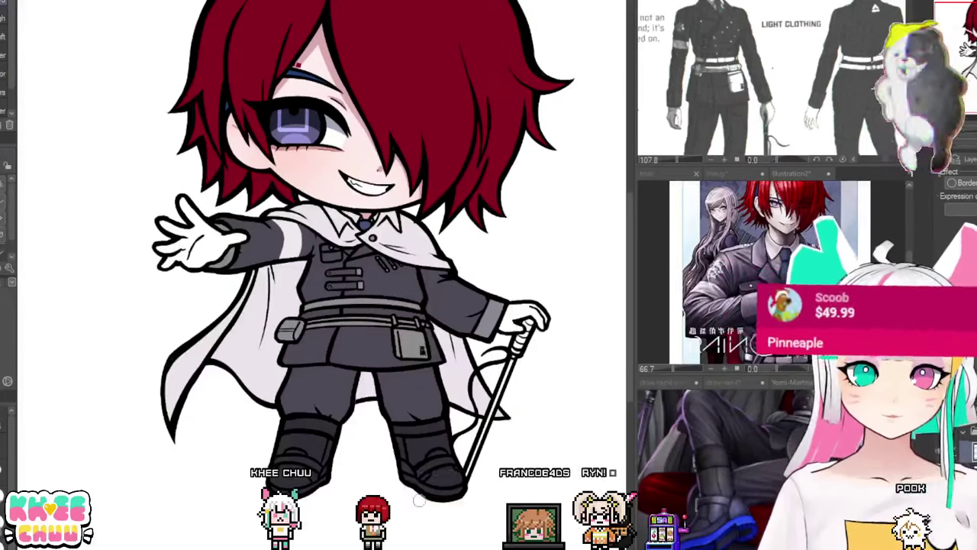
Step: Colour the soles of both boots bright blue and darken the boots' upper bands, following the boot in the seated-character reference
{"action": "left_click_drag", "start_coordinate": [718, 493], "coordinate": [729, 454]}
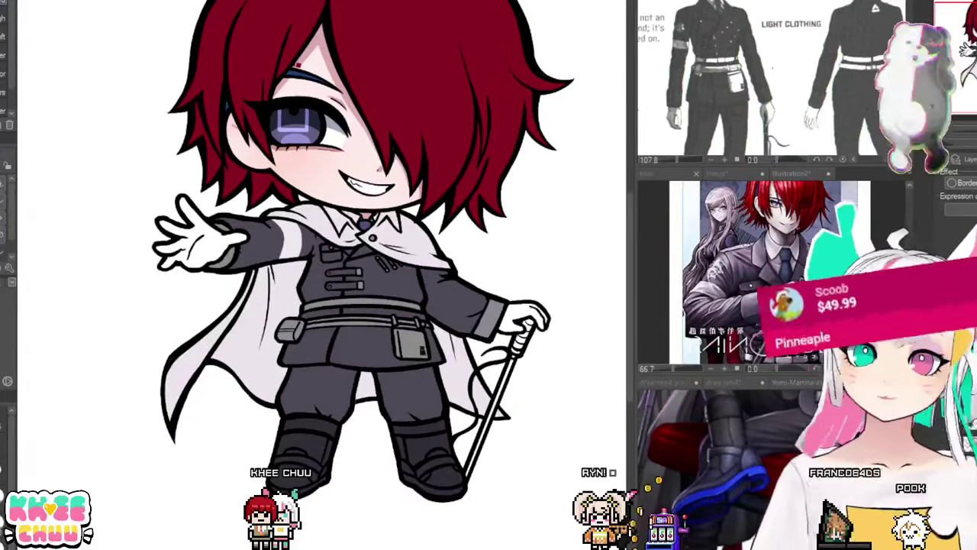
{"action": "left_click_drag", "start_coordinate": [277, 491], "coordinate": [327, 480]}
{"action": "left_click_drag", "start_coordinate": [408, 480], "coordinate": [459, 489]}
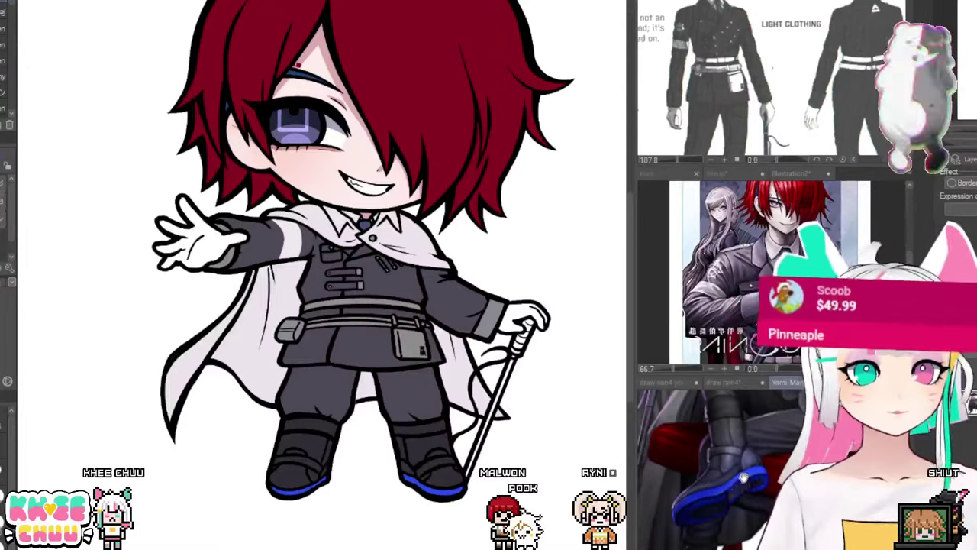
{"action": "left_click_drag", "start_coordinate": [752, 486], "coordinate": [752, 514]}
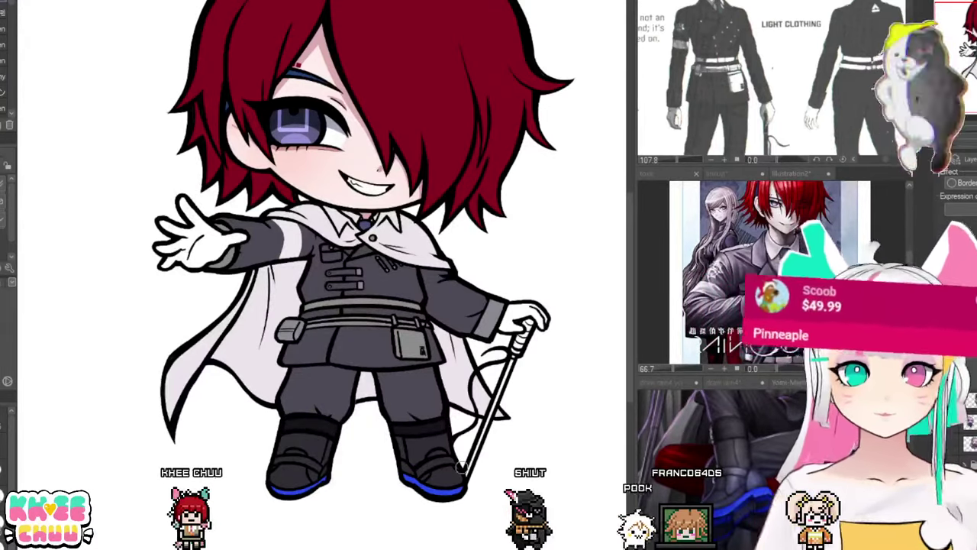
Step: Lighten the belts and pouches to pale grey, and colour the cane black with a dark grey grip, following the cane reference
{"action": "scroll", "coordinate": [461, 467], "scroll_direction": "down", "scroll_amount": 3}
{"action": "scroll", "coordinate": [437, 441], "scroll_direction": "up", "scroll_amount": 5}
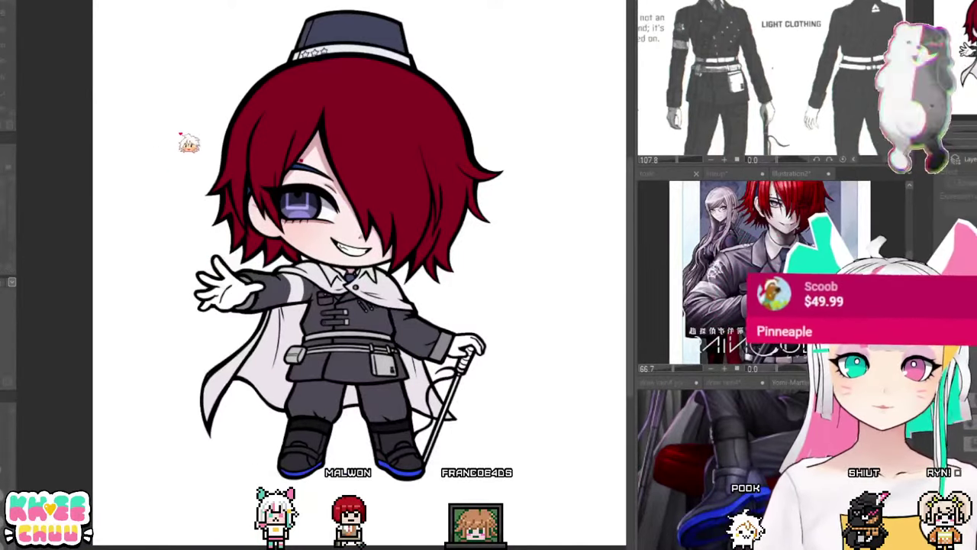
{"action": "scroll", "coordinate": [410, 386], "scroll_direction": "up", "scroll_amount": 2}
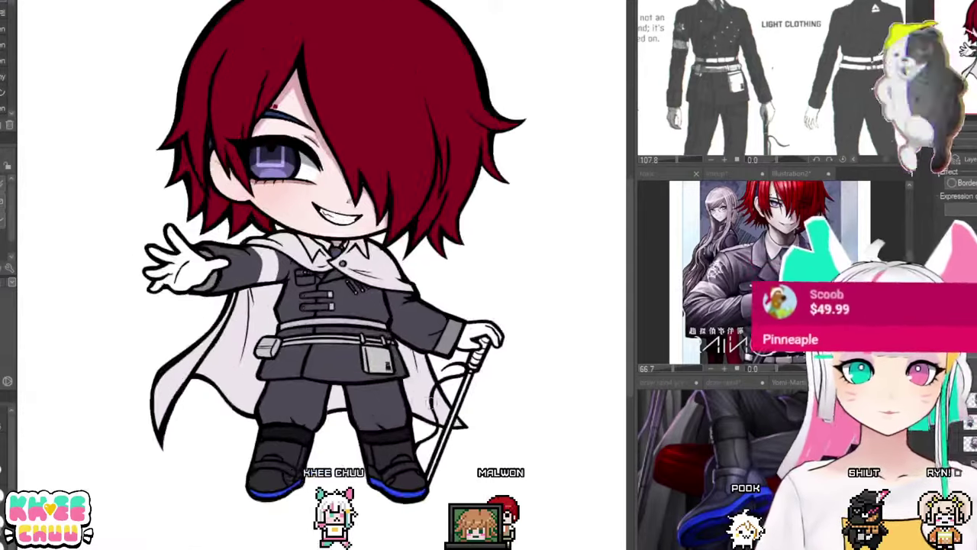
{"action": "left_click_drag", "start_coordinate": [706, 405], "coordinate": [772, 513]}
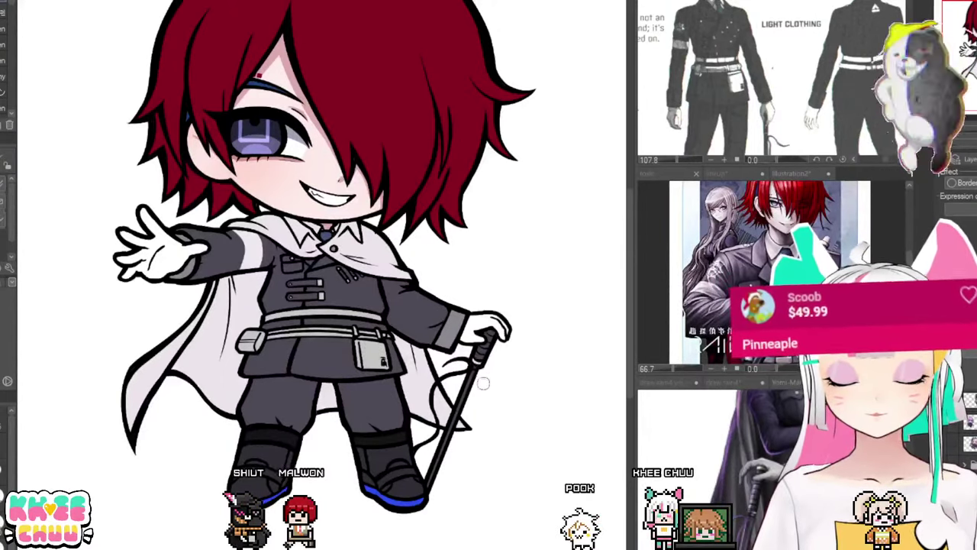
{"action": "left_click_drag", "start_coordinate": [484, 384], "coordinate": [498, 417]}
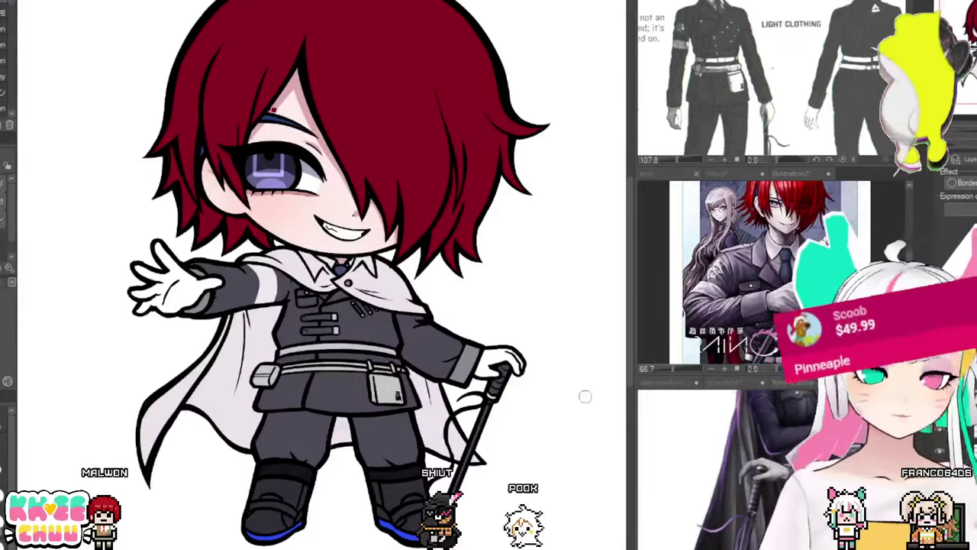
Step: Colour the cape button brownish grey and both gloves pale grey, on the outstretched hand and the hand holding the cane
{"action": "scroll", "coordinate": [267, 280], "scroll_direction": "up", "scroll_amount": 4}
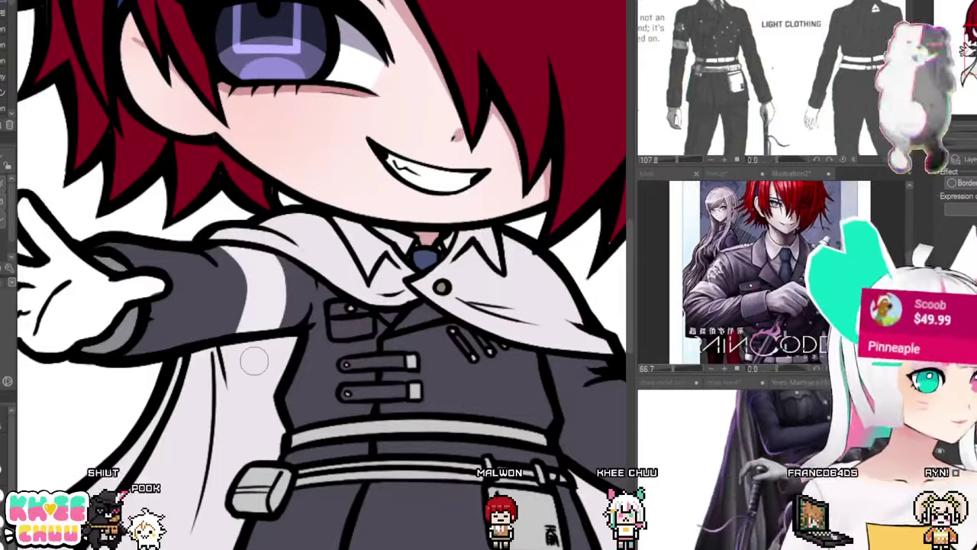
{"action": "scroll", "coordinate": [286, 369], "scroll_direction": "down", "scroll_amount": 3}
{"action": "scroll", "coordinate": [305, 373], "scroll_direction": "up", "scroll_amount": 1}
{"action": "left_click_drag", "start_coordinate": [311, 375], "coordinate": [384, 339]}
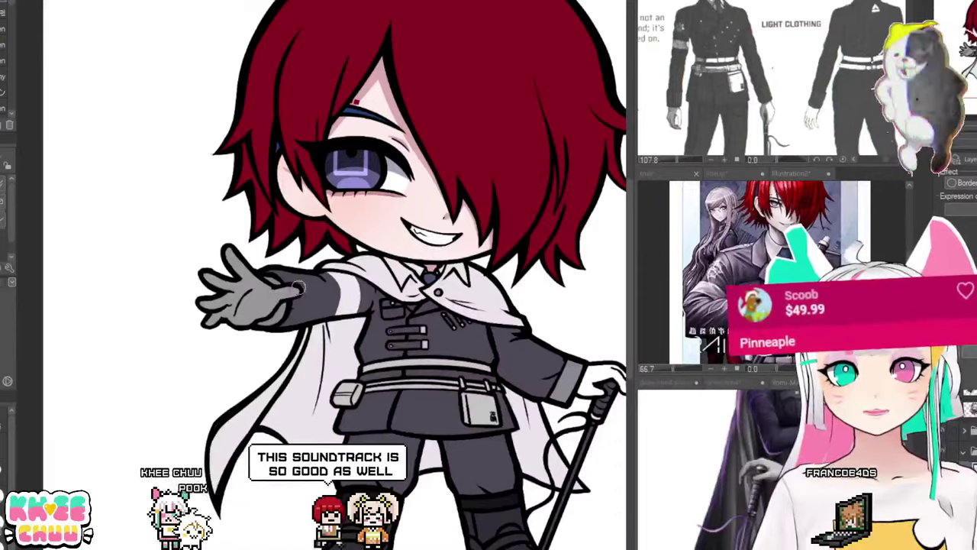
{"action": "mouse_move", "coordinate": [569, 354]}
{"action": "left_mouse_down"}
{"action": "mouse_move", "coordinate": [506, 314]}
{"action": "mouse_move", "coordinate": [416, 289]}
{"action": "mouse_move", "coordinate": [444, 321]}
{"action": "left_mouse_up"}
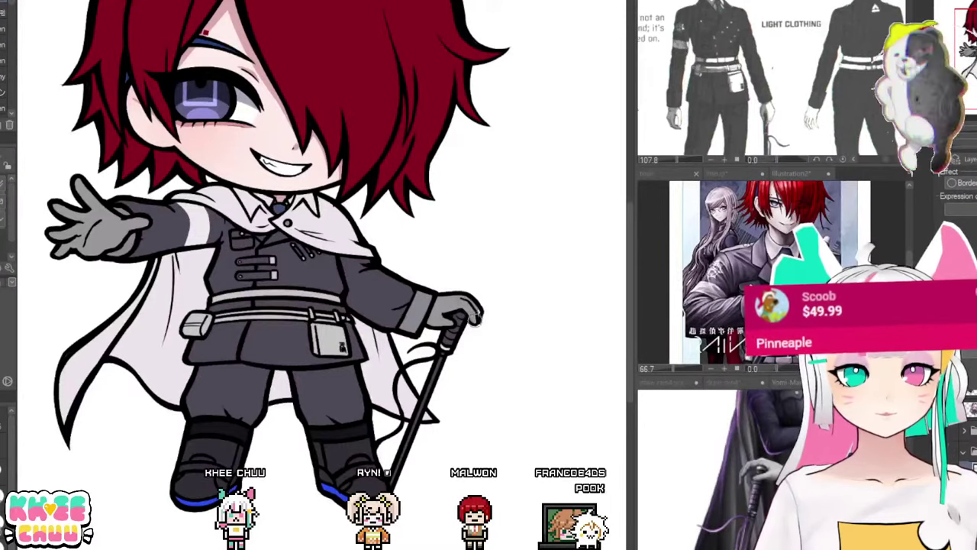
{"action": "scroll", "coordinate": [397, 321], "scroll_direction": "down", "scroll_amount": 3}
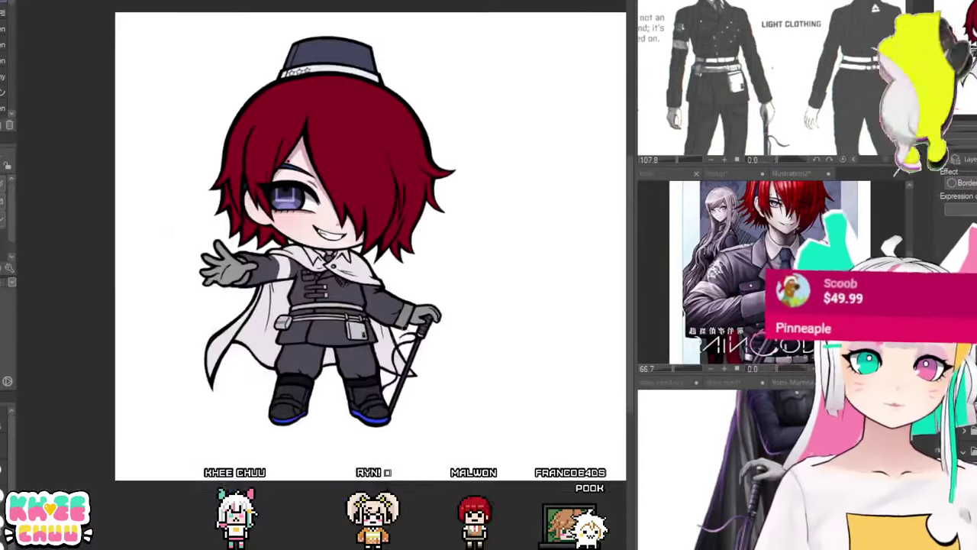
{"action": "scroll", "coordinate": [413, 306], "scroll_direction": "up", "scroll_amount": 1}
{"action": "left_click_drag", "start_coordinate": [430, 301], "coordinate": [460, 330]}
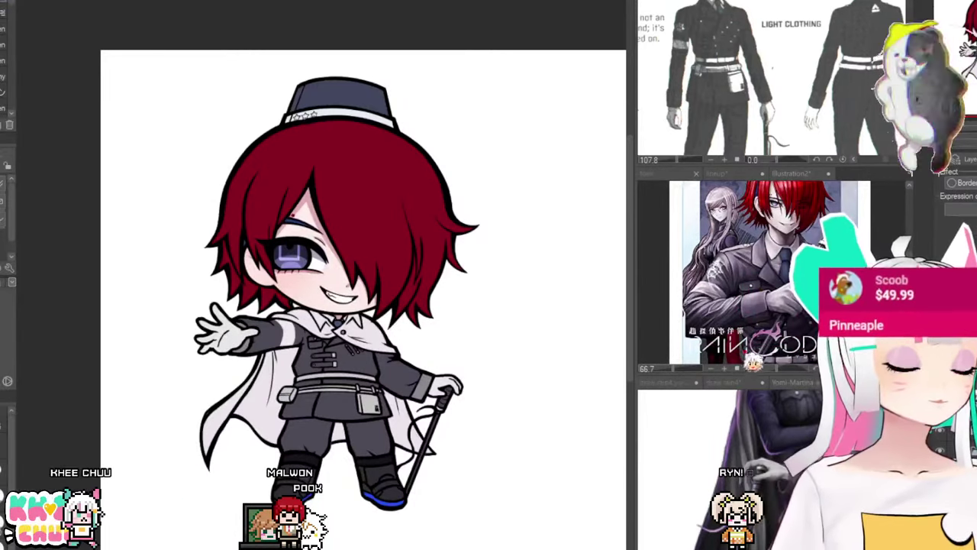
Step: Open the lineup reference and examine the colouring of the purple-haired chibi's eye and face
{"action": "left_click", "coordinate": [736, 175]}
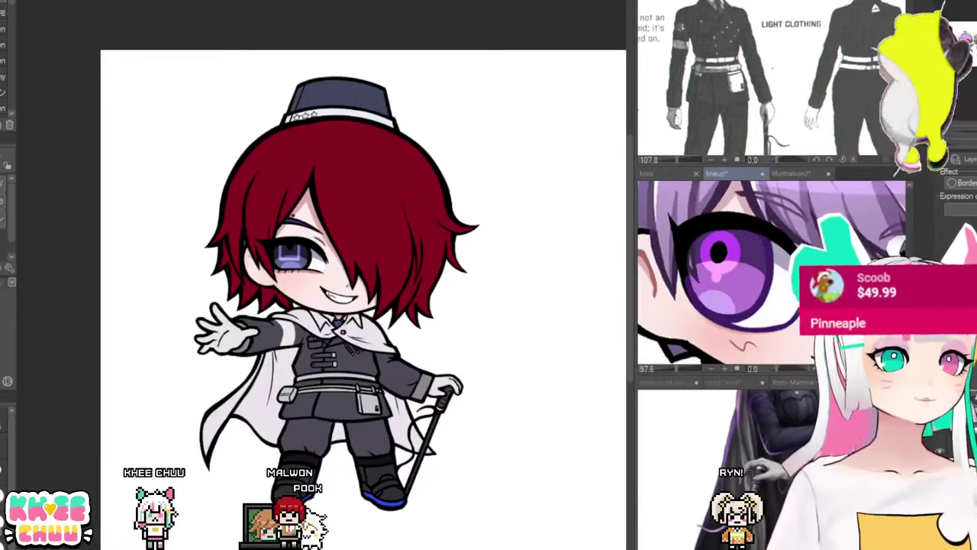
{"action": "left_click_drag", "start_coordinate": [720, 287], "coordinate": [714, 268]}
{"action": "scroll", "coordinate": [745, 287], "scroll_direction": "down", "scroll_amount": 2}
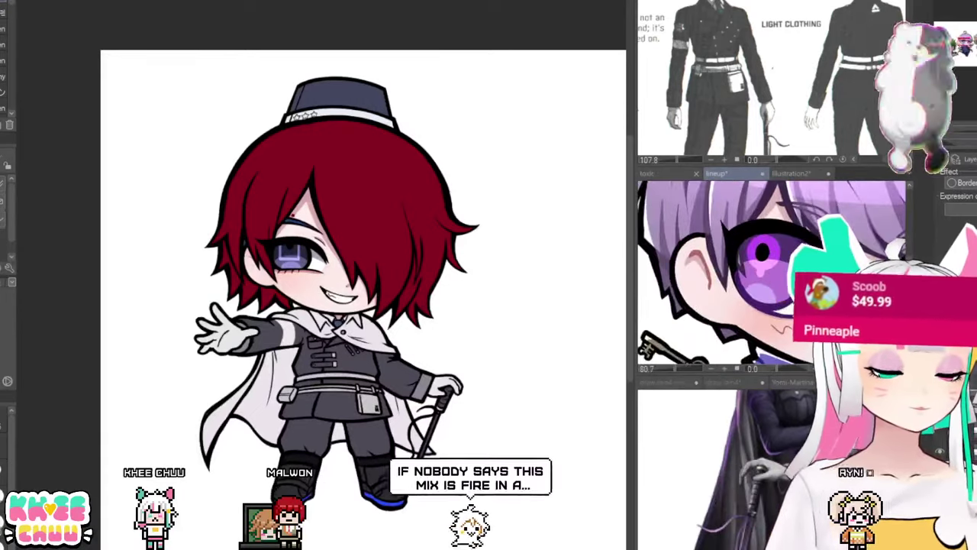
Step: Examine the mouths, noses and inner line colours of the glasses-wearing and pink-haired chibis in the lineup reference
{"action": "scroll", "coordinate": [718, 294], "scroll_direction": "down", "scroll_amount": 4}
{"action": "left_click_drag", "start_coordinate": [737, 301], "coordinate": [653, 248]}
{"action": "left_click_drag", "start_coordinate": [840, 275], "coordinate": [653, 275]}
{"action": "left_click_drag", "start_coordinate": [828, 275], "coordinate": [657, 275]}
{"action": "scroll", "coordinate": [771, 275], "scroll_direction": "up", "scroll_amount": 6}
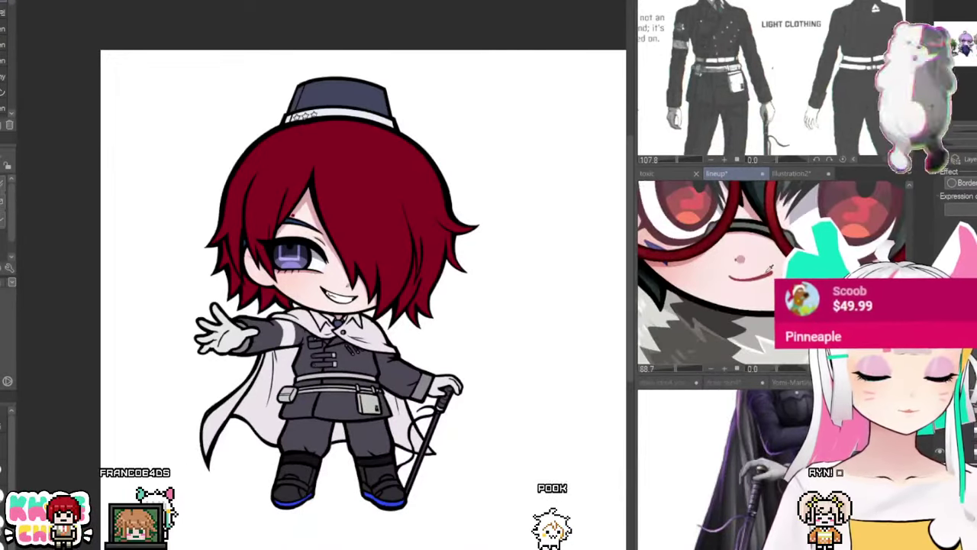
{"action": "scroll", "coordinate": [739, 260], "scroll_direction": "up", "scroll_amount": 2}
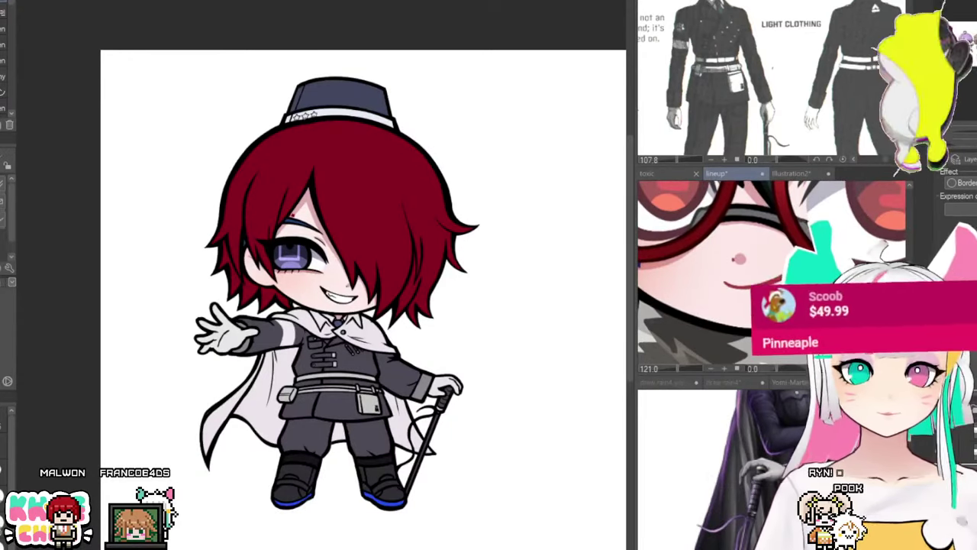
{"action": "scroll", "coordinate": [771, 275], "scroll_direction": "down", "scroll_amount": 5}
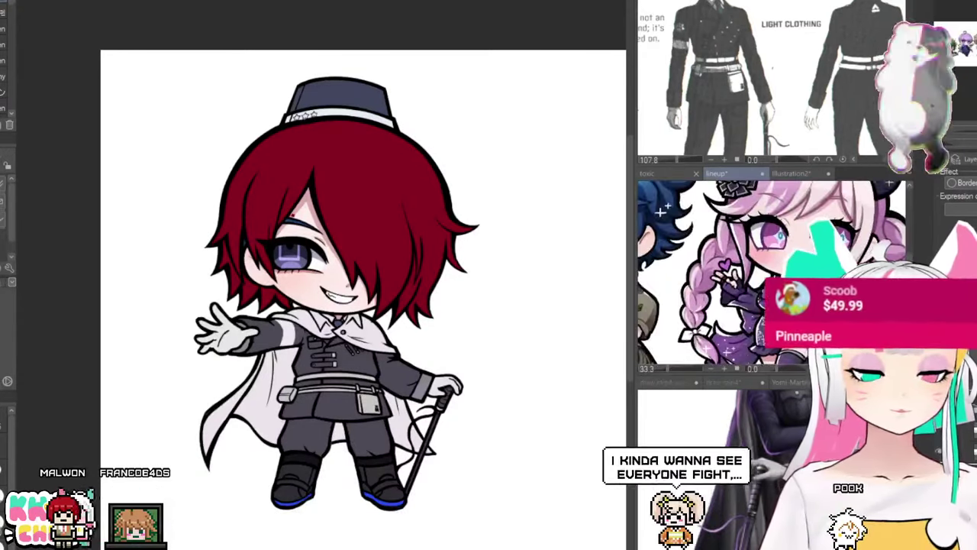
{"action": "left_click_drag", "start_coordinate": [665, 275], "coordinate": [904, 275]}
{"action": "scroll", "coordinate": [688, 287], "scroll_direction": "up", "scroll_amount": 1}
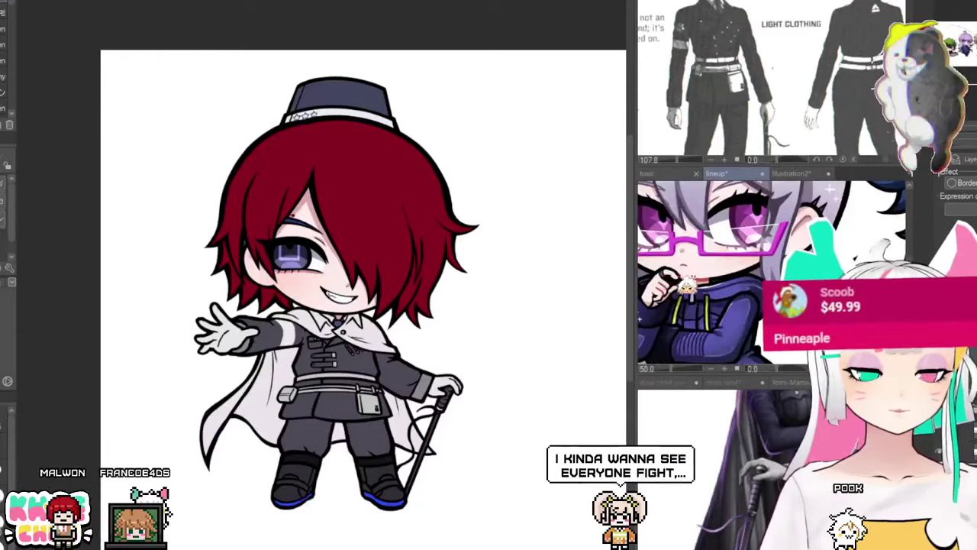
{"action": "scroll", "coordinate": [687, 287], "scroll_direction": "up", "scroll_amount": 4}
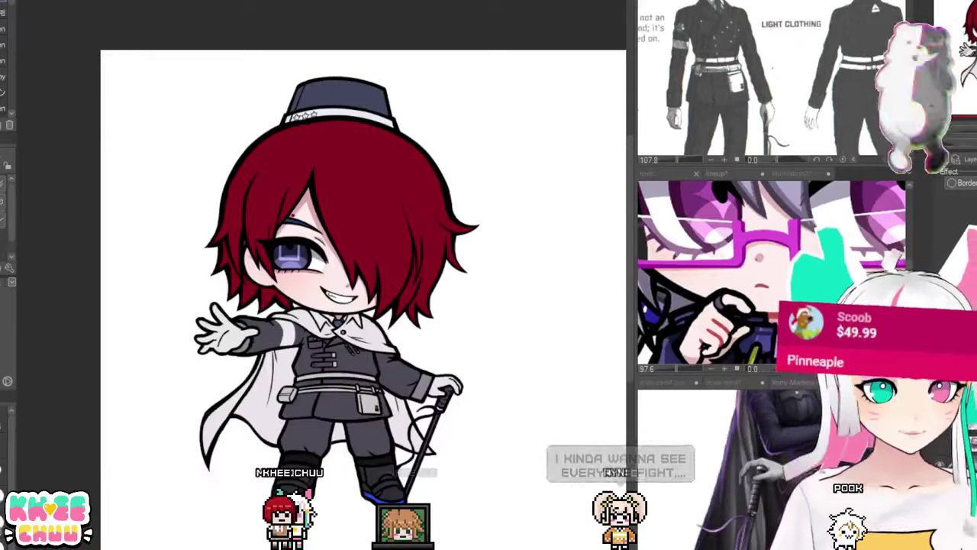
Step: Recolour the line art at the neck between chin and collar to dark red
{"action": "scroll", "coordinate": [351, 290], "scroll_direction": "up", "scroll_amount": 3}
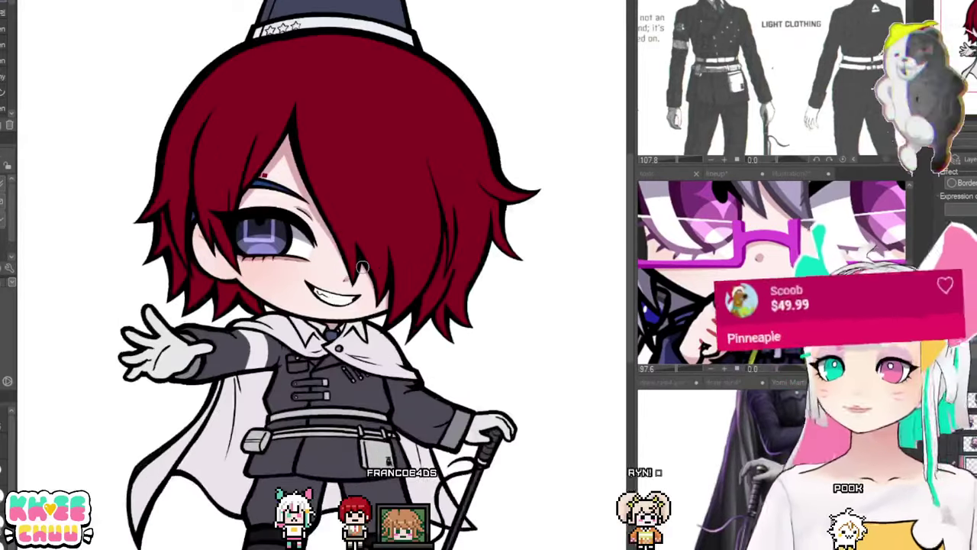
{"action": "left_click_drag", "start_coordinate": [237, 174], "coordinate": [359, 175]}
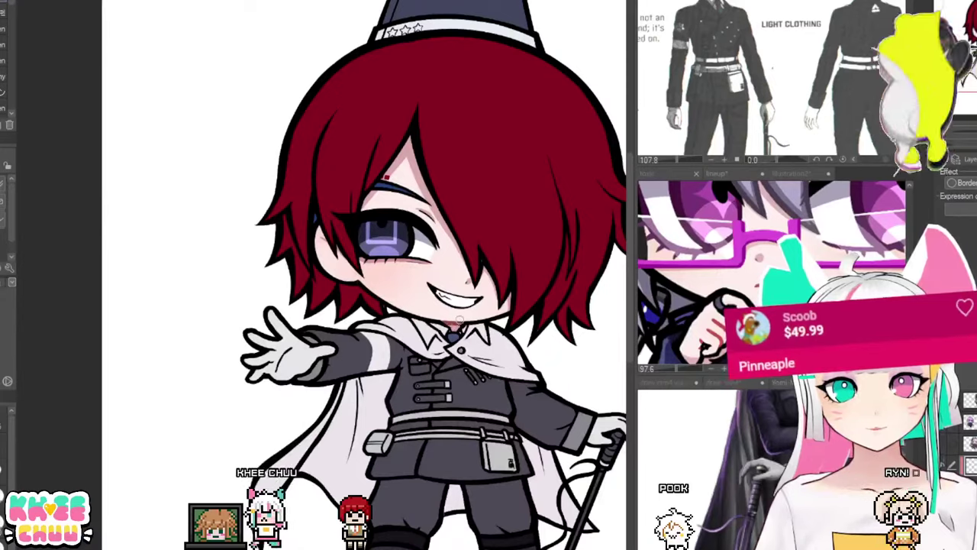
{"action": "left_click_drag", "start_coordinate": [446, 256], "coordinate": [393, 246]}
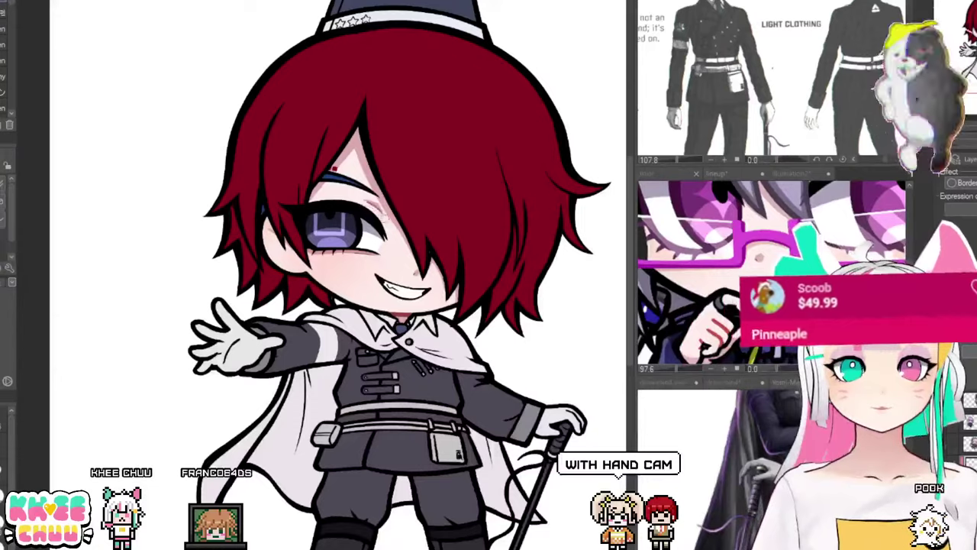
{"action": "left_click_drag", "start_coordinate": [439, 246], "coordinate": [416, 244]}
{"action": "left_click_drag", "start_coordinate": [441, 312], "coordinate": [453, 291]}
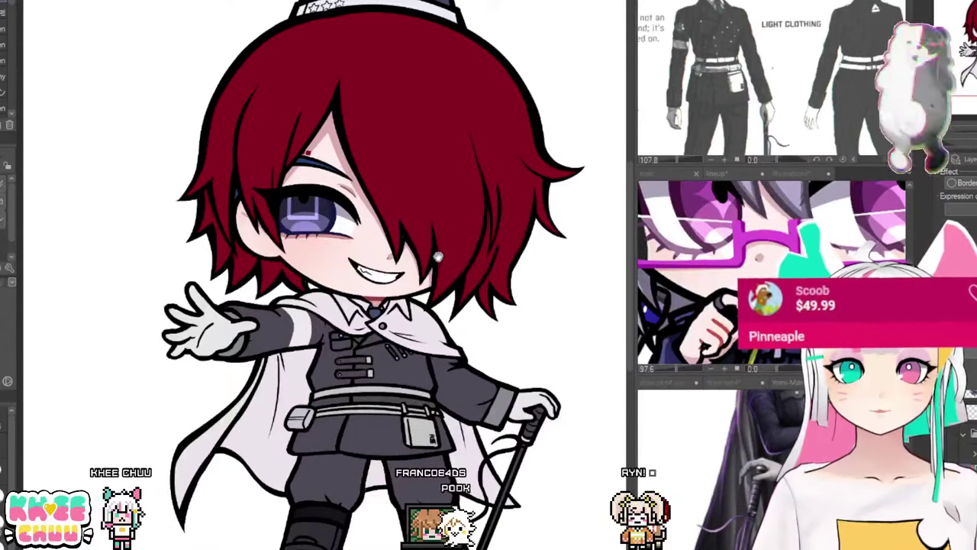
{"action": "left_click_drag", "start_coordinate": [437, 257], "coordinate": [423, 244]}
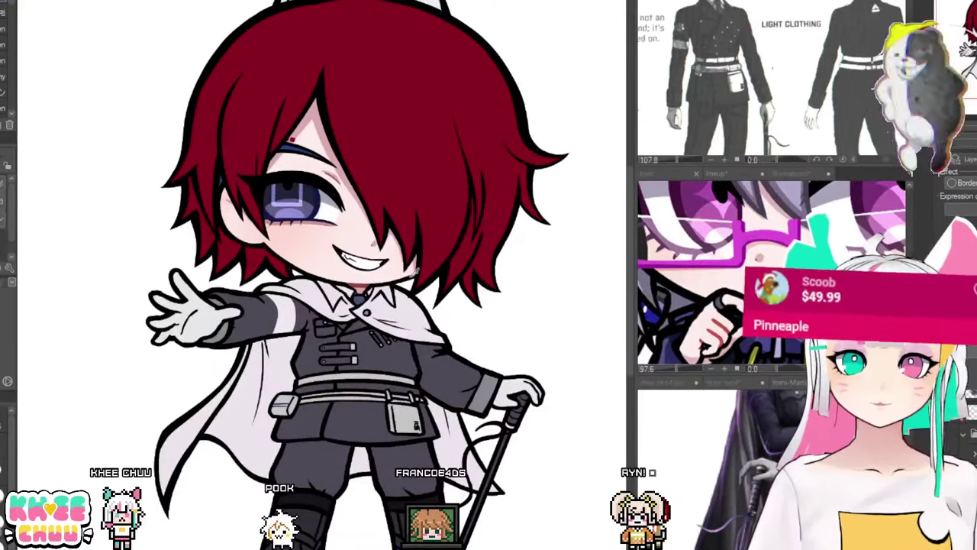
Step: Recolour the outline of the grinning mouth from end to end in dark red
{"action": "left_click_drag", "start_coordinate": [336, 249], "coordinate": [359, 265]}
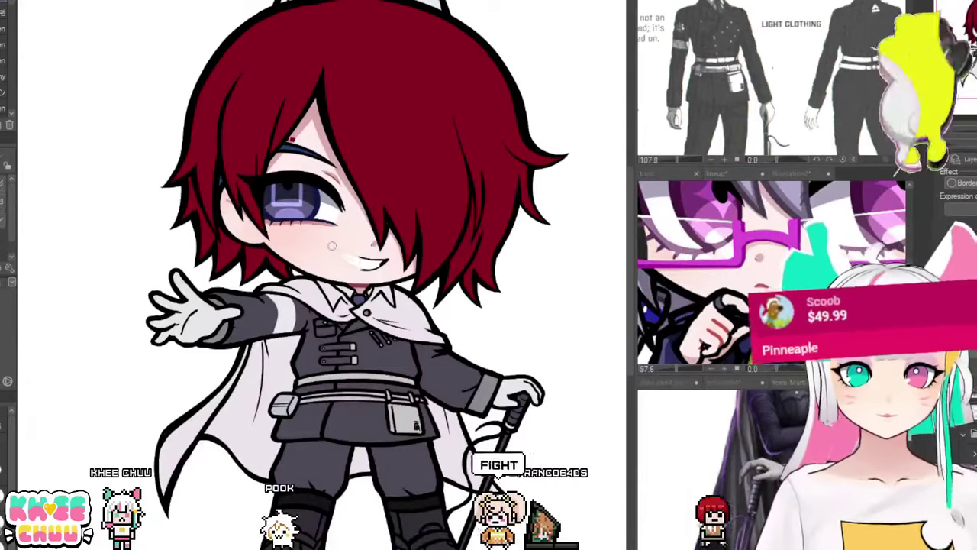
{"action": "key", "text": "ctrl+y"}
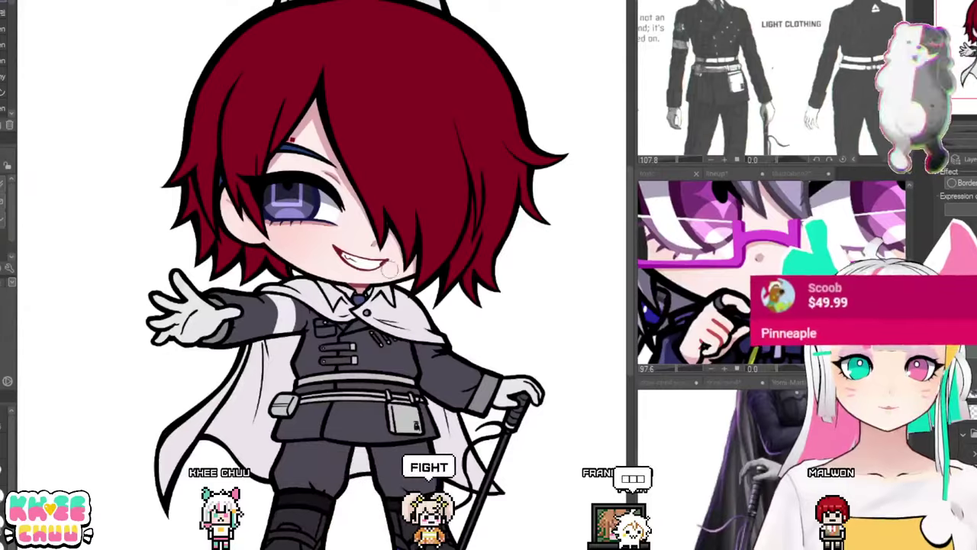
{"action": "scroll", "coordinate": [393, 230], "scroll_direction": "down", "scroll_amount": 2}
{"action": "scroll", "coordinate": [394, 229], "scroll_direction": "up", "scroll_amount": 3}
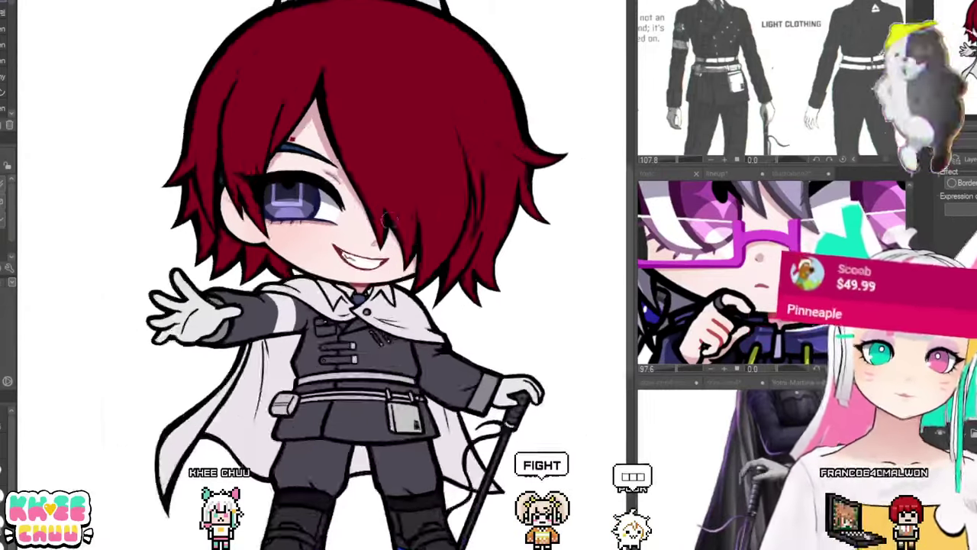
{"action": "scroll", "coordinate": [376, 212], "scroll_direction": "up", "scroll_amount": 2}
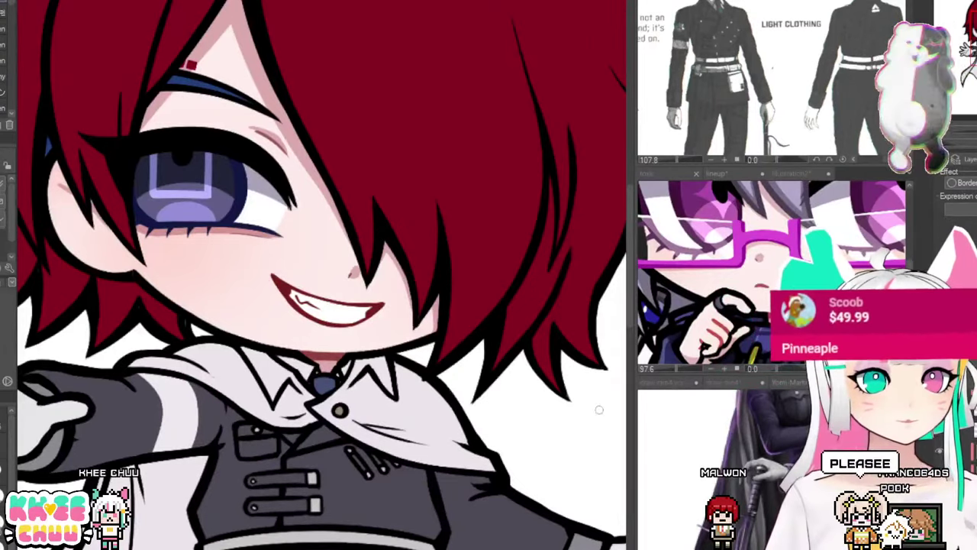
Step: Fill the three stars on the hat's white band with brownish grey
{"action": "left_click_drag", "start_coordinate": [588, 332], "coordinate": [455, 486]}
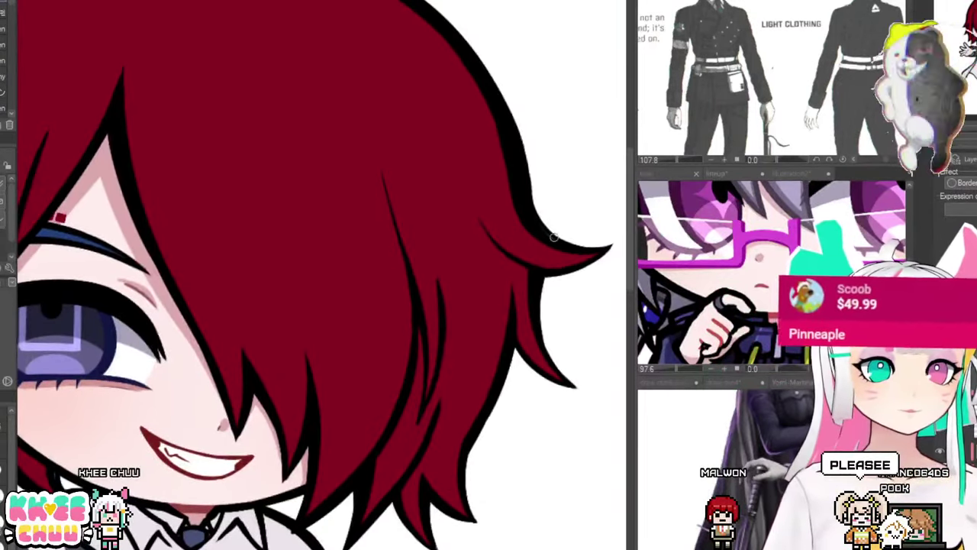
{"action": "left_click_drag", "start_coordinate": [481, 158], "coordinate": [593, 430]}
{"action": "mouse_move", "coordinate": [391, 406]}
{"action": "left_mouse_down"}
{"action": "mouse_move", "coordinate": [482, 282]}
{"action": "mouse_move", "coordinate": [558, 148]}
{"action": "mouse_move", "coordinate": [425, 478]}
{"action": "left_mouse_up"}
{"action": "left_click_drag", "start_coordinate": [334, 360], "coordinate": [375, 108]}
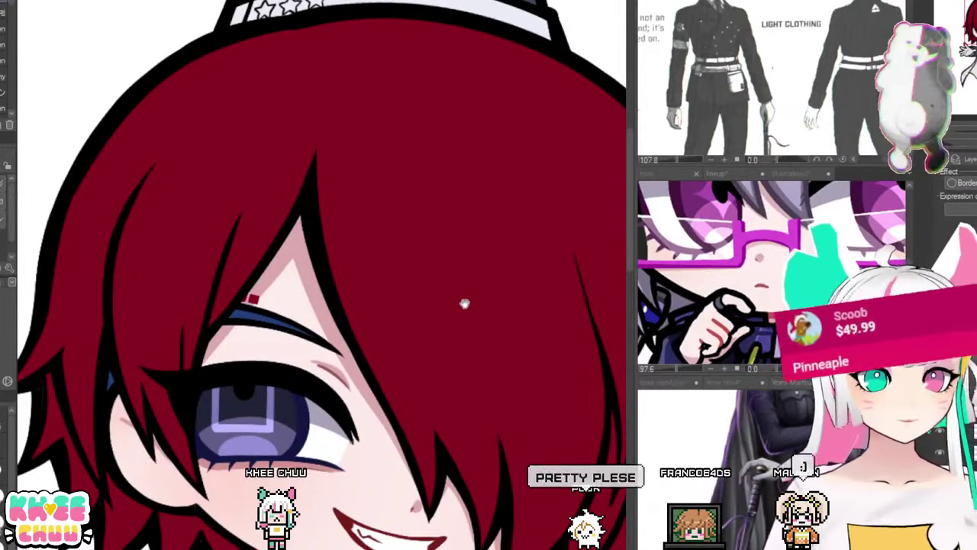
{"action": "scroll", "coordinate": [465, 303], "scroll_direction": "up", "scroll_amount": 4}
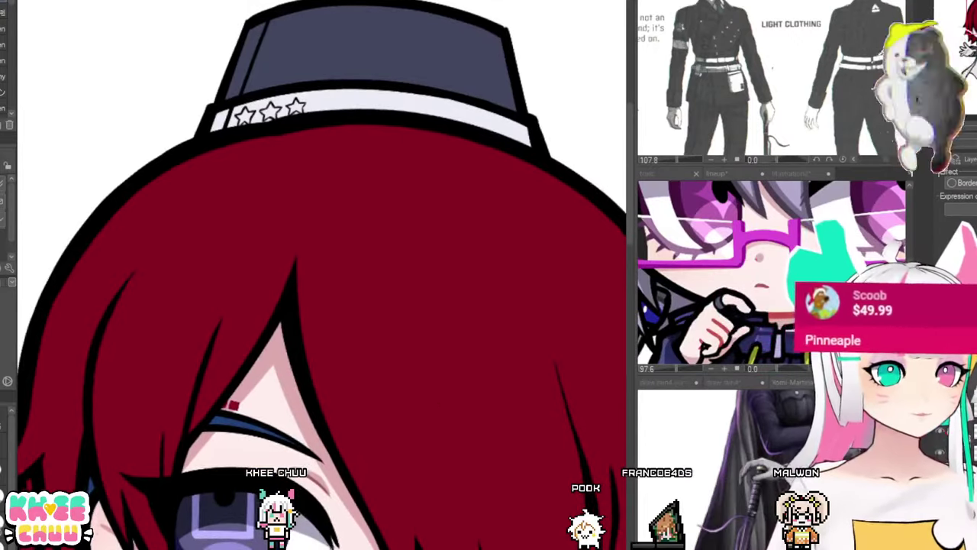
{"action": "key", "text": "ctrl+z"}
{"action": "key", "text": "ctrl+y"}
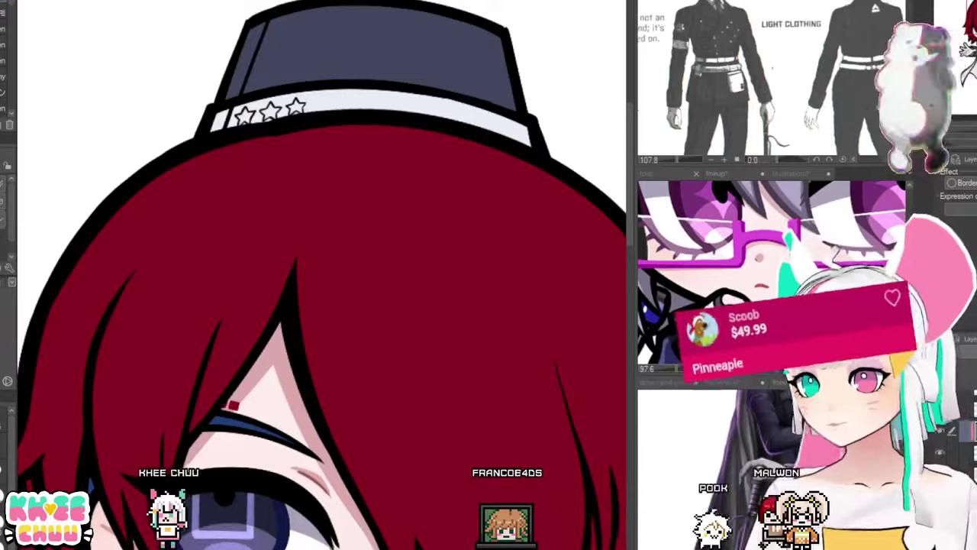
{"action": "left_click_drag", "start_coordinate": [365, 489], "coordinate": [390, 168]}
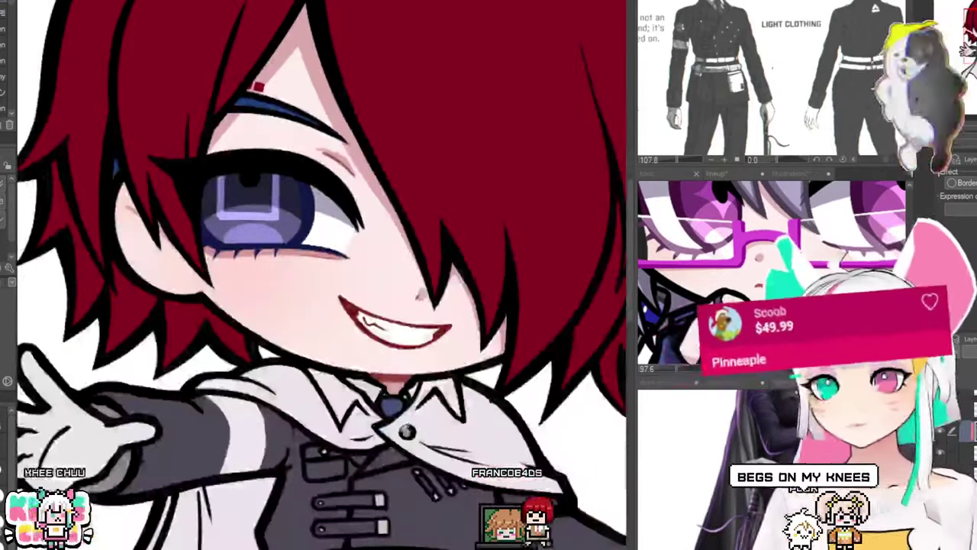
{"action": "scroll", "coordinate": [321, 275], "scroll_direction": "up", "scroll_amount": 5}
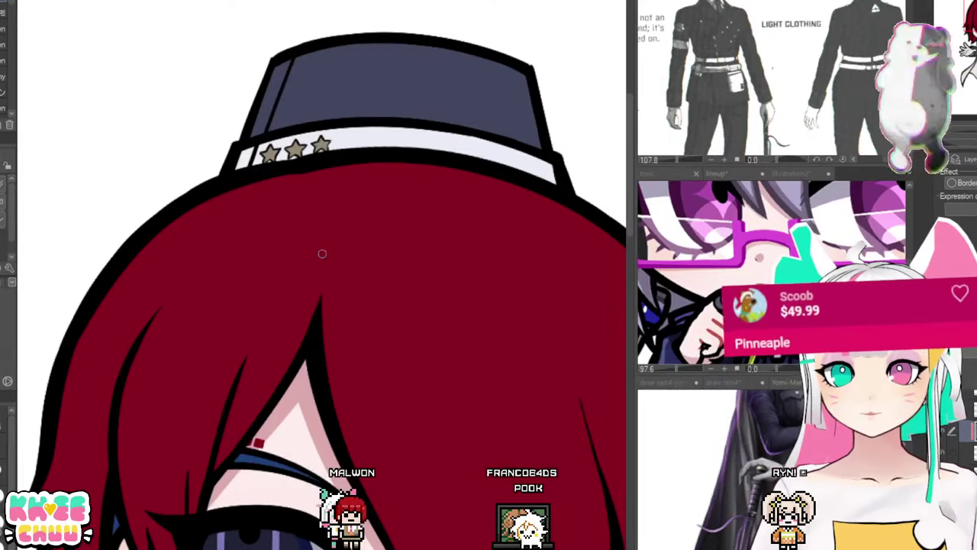
Step: Recolour the inner strand lines in the hair on the covered-eye side to dark red, keeping the outer outline black
{"action": "scroll", "coordinate": [281, 374], "scroll_direction": "down", "scroll_amount": 3}
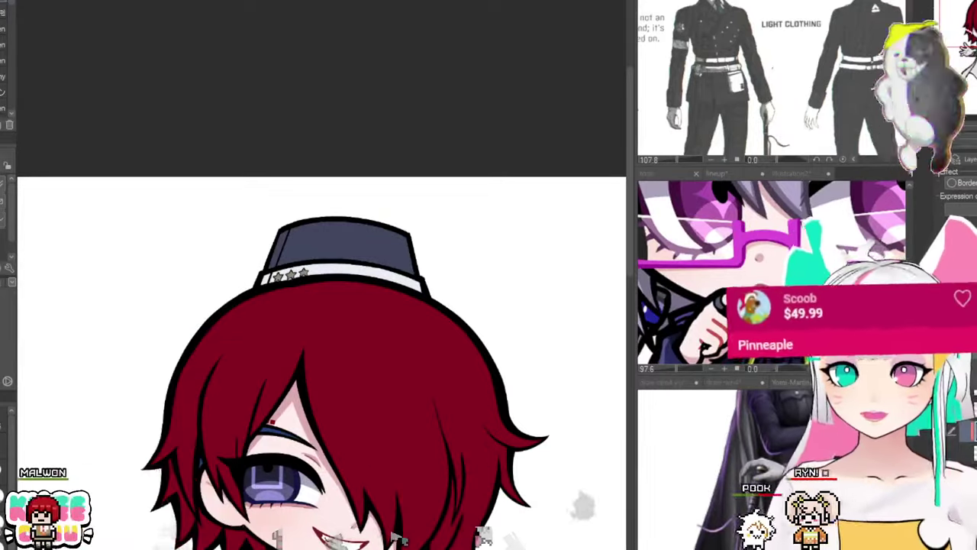
{"action": "scroll", "coordinate": [344, 188], "scroll_direction": "down", "scroll_amount": 3}
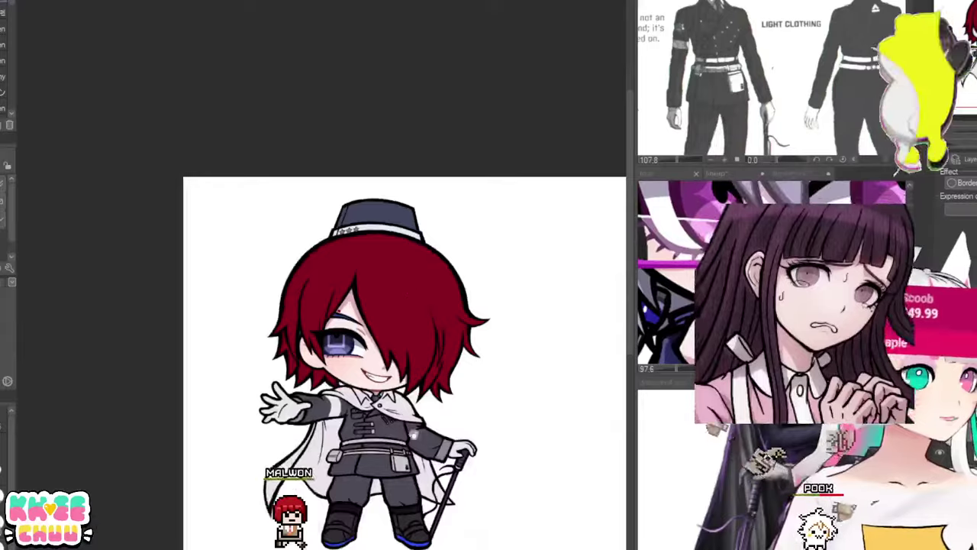
{"action": "left_click_drag", "start_coordinate": [344, 320], "coordinate": [340, 225]}
{"action": "scroll", "coordinate": [322, 290], "scroll_direction": "up", "scroll_amount": 2}
{"action": "left_click_drag", "start_coordinate": [620, 413], "coordinate": [582, 427]}
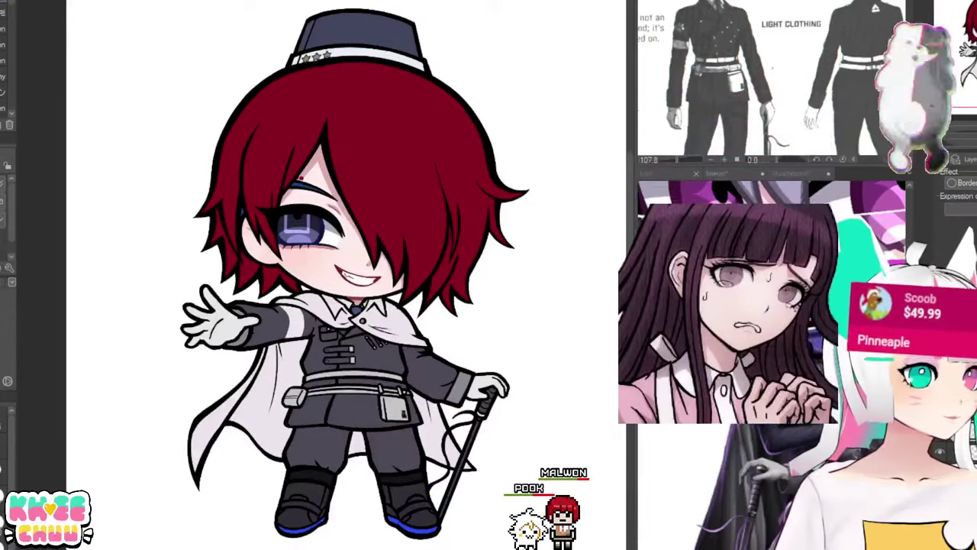
{"action": "left_click_drag", "start_coordinate": [408, 201], "coordinate": [404, 220]}
{"action": "scroll", "coordinate": [397, 240], "scroll_direction": "up", "scroll_amount": 1}
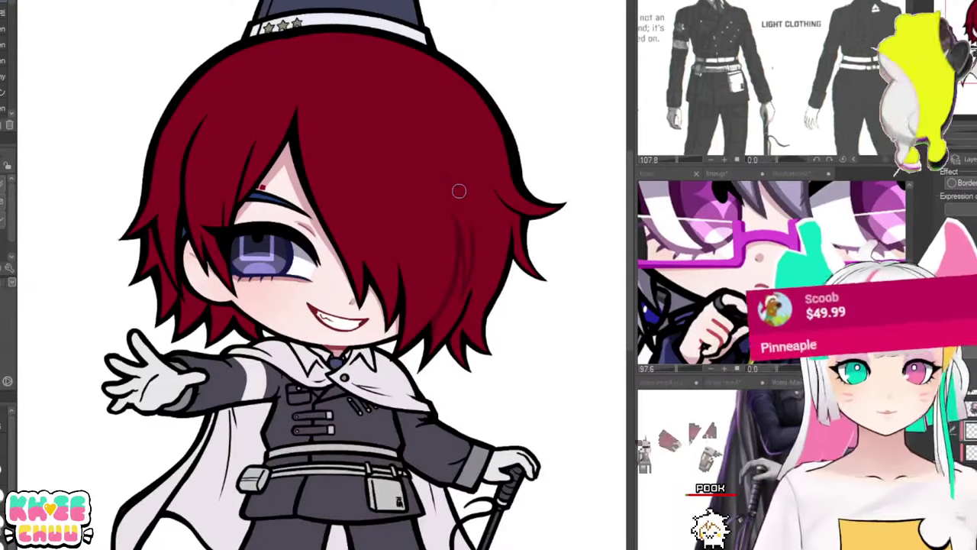
{"action": "scroll", "coordinate": [464, 217], "scroll_direction": "down", "scroll_amount": 1}
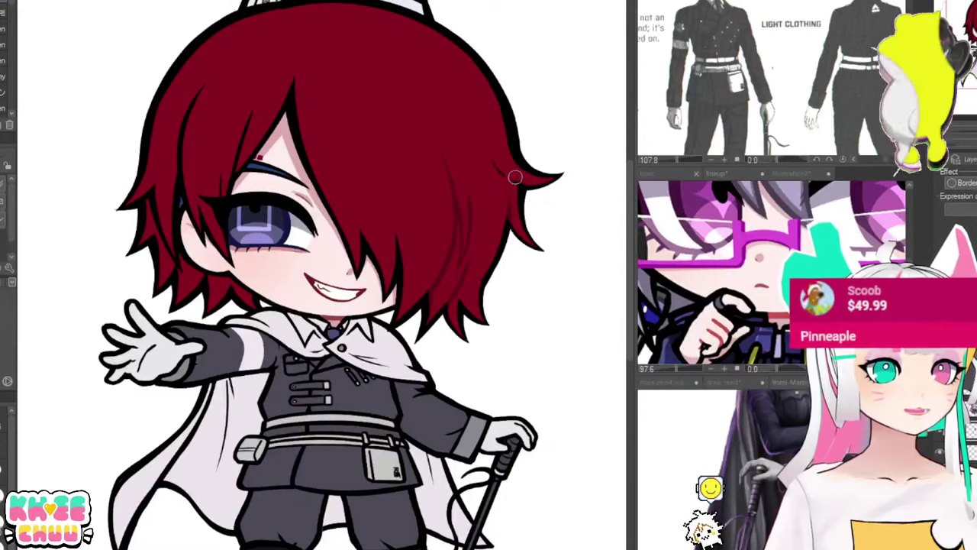
Step: Recolour the inner strand lines of the hair beside the visible eye and ear to dark red
{"action": "left_click_drag", "start_coordinate": [521, 155], "coordinate": [590, 213]}
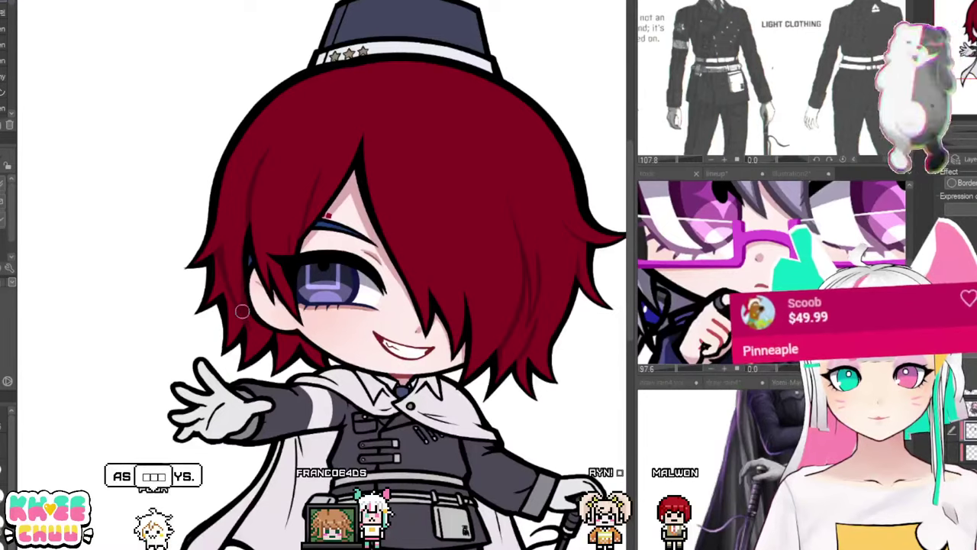
{"action": "left_click_drag", "start_coordinate": [386, 371], "coordinate": [373, 380]}
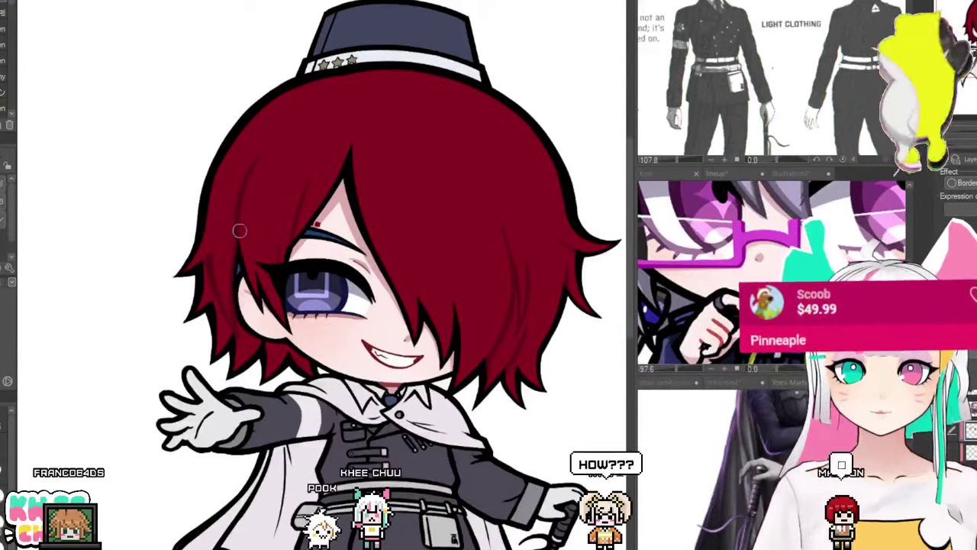
{"action": "scroll", "coordinate": [390, 297], "scroll_direction": "down", "scroll_amount": 3}
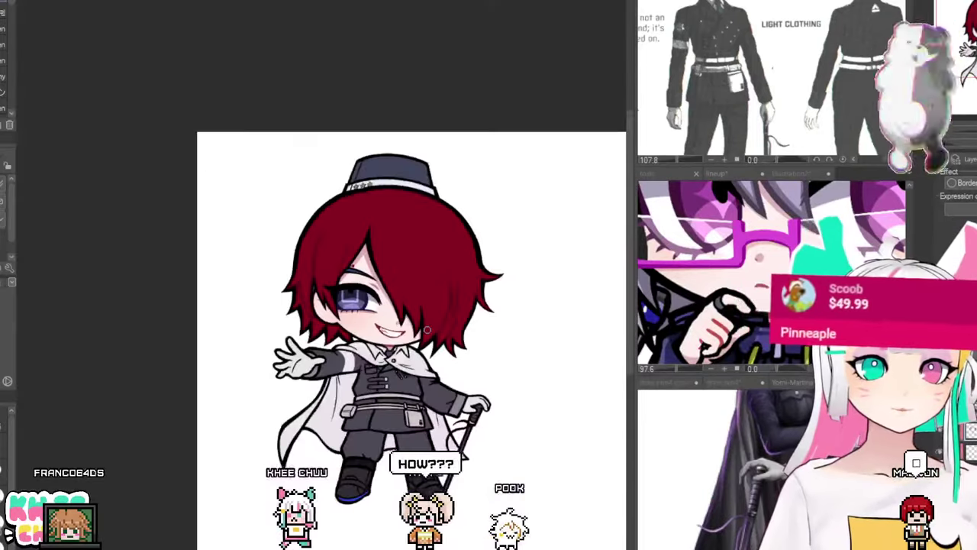
{"action": "scroll", "coordinate": [430, 317], "scroll_direction": "up", "scroll_amount": 2}
{"action": "scroll", "coordinate": [449, 310], "scroll_direction": "up", "scroll_amount": 4}
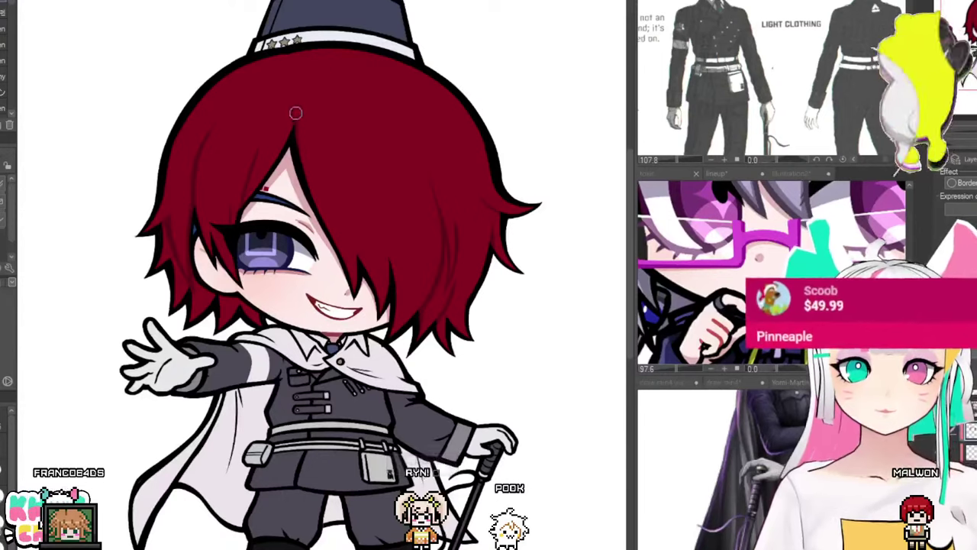
Step: Tint the inner line at the fringe's parting dark red and recolour the eyebrow's line art blue
{"action": "left_click_drag", "start_coordinate": [449, 212], "coordinate": [444, 199]}
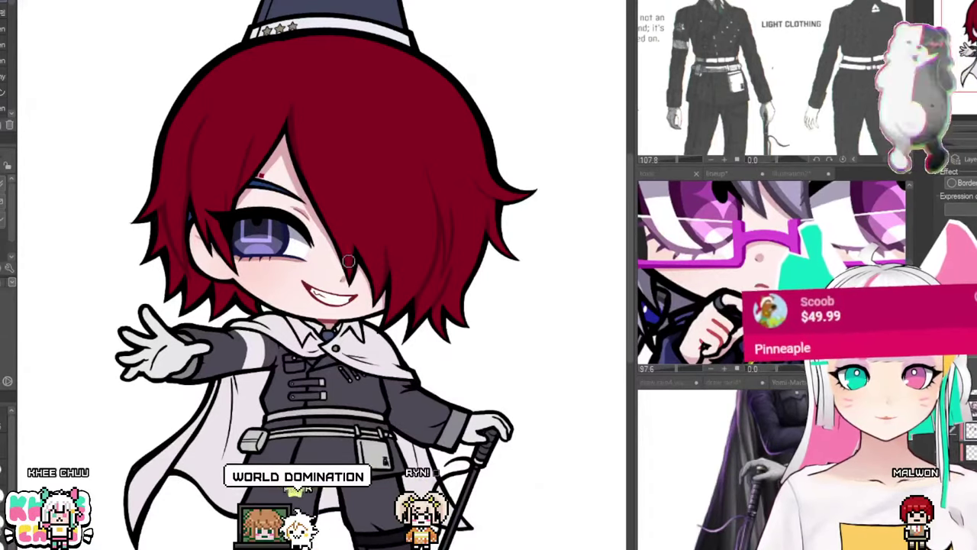
{"action": "left_click_drag", "start_coordinate": [370, 270], "coordinate": [394, 277]}
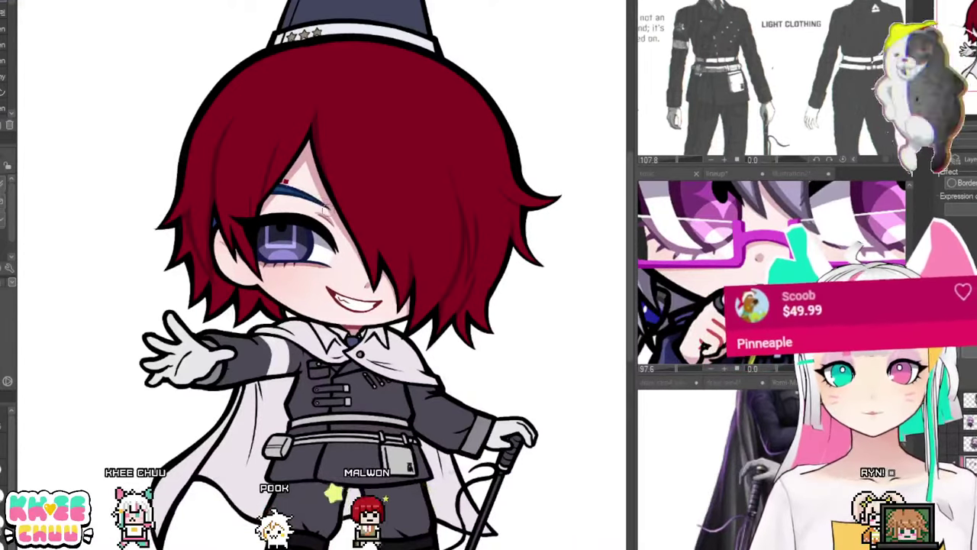
{"action": "left_click_drag", "start_coordinate": [334, 147], "coordinate": [329, 135]}
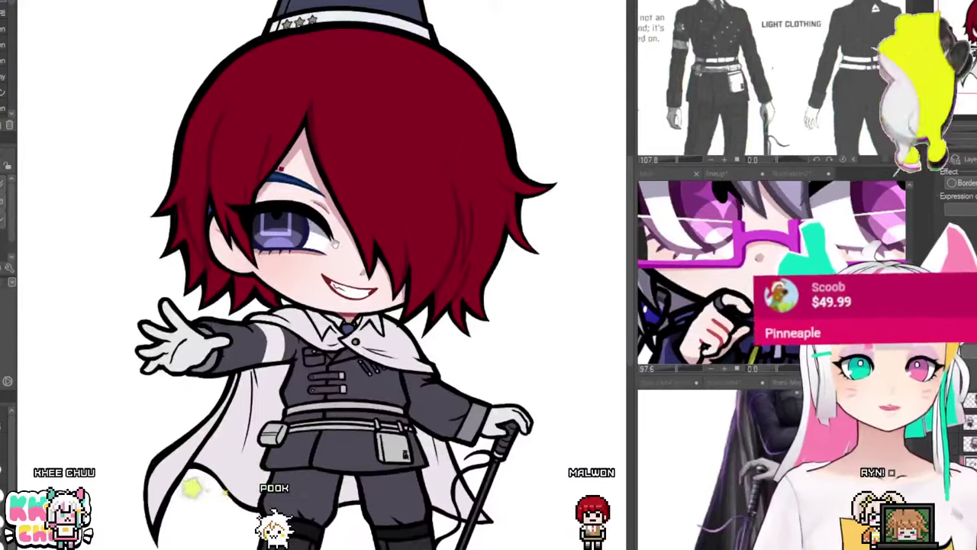
Step: Recolour the inner lines of the shirt collar and the fold lines of the cape to grey
{"action": "left_click_drag", "start_coordinate": [348, 332], "coordinate": [348, 310]}
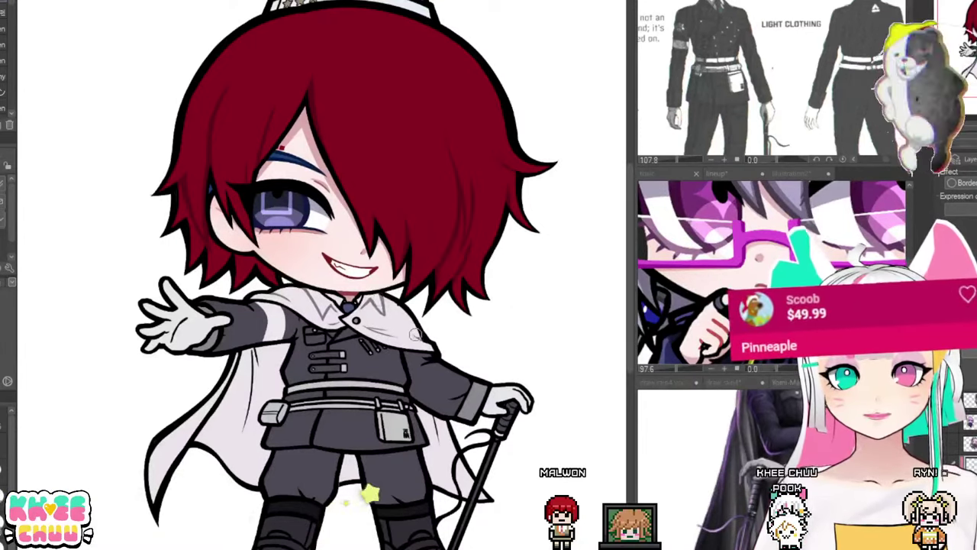
{"action": "left_click_drag", "start_coordinate": [454, 369], "coordinate": [469, 342]}
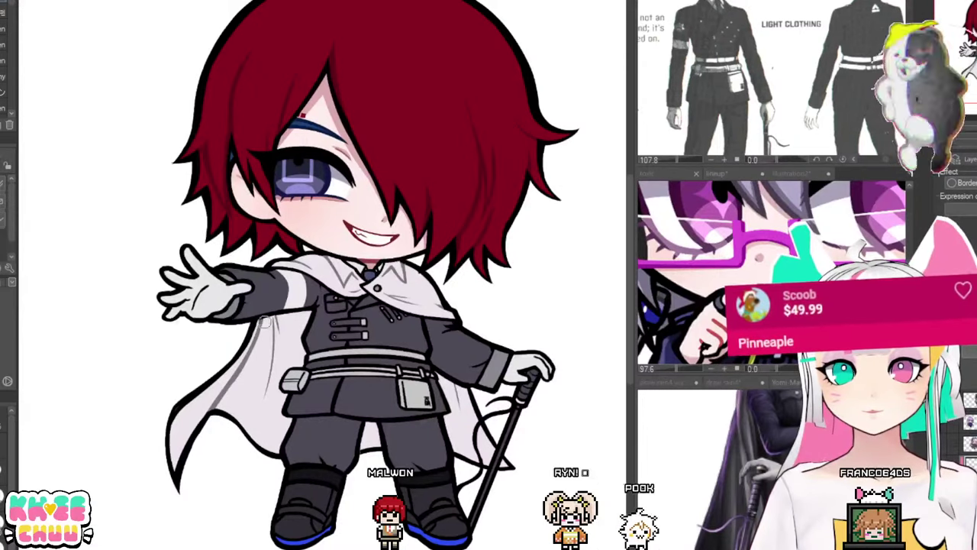
{"action": "scroll", "coordinate": [252, 398], "scroll_direction": "down", "scroll_amount": 3}
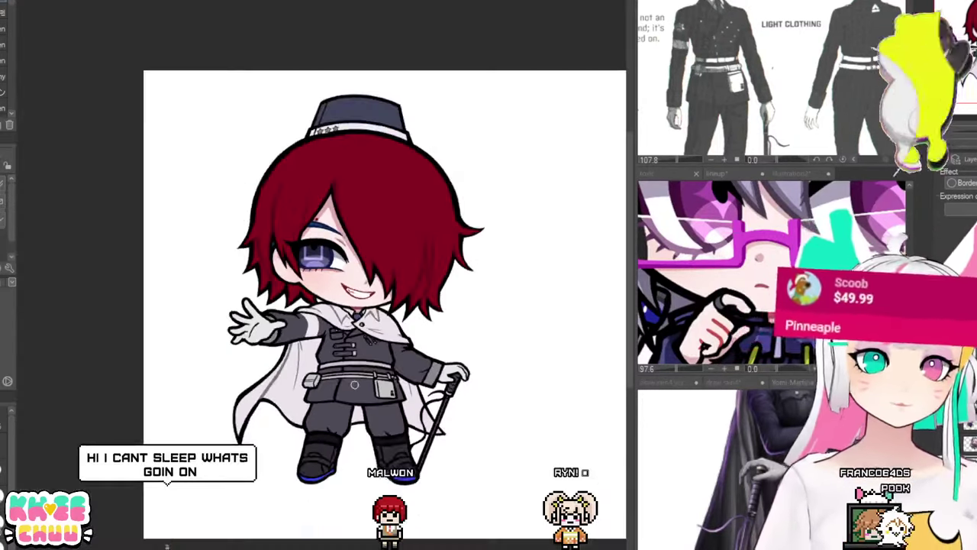
Step: Examine the chibi's tinted inner lines and flat colours up close and at full-figure size
{"action": "scroll", "coordinate": [252, 399], "scroll_direction": "up", "scroll_amount": 2}
{"action": "scroll", "coordinate": [347, 363], "scroll_direction": "down", "scroll_amount": 1}
{"action": "scroll", "coordinate": [423, 334], "scroll_direction": "up", "scroll_amount": 1}
{"action": "scroll", "coordinate": [422, 334], "scroll_direction": "down", "scroll_amount": 1}
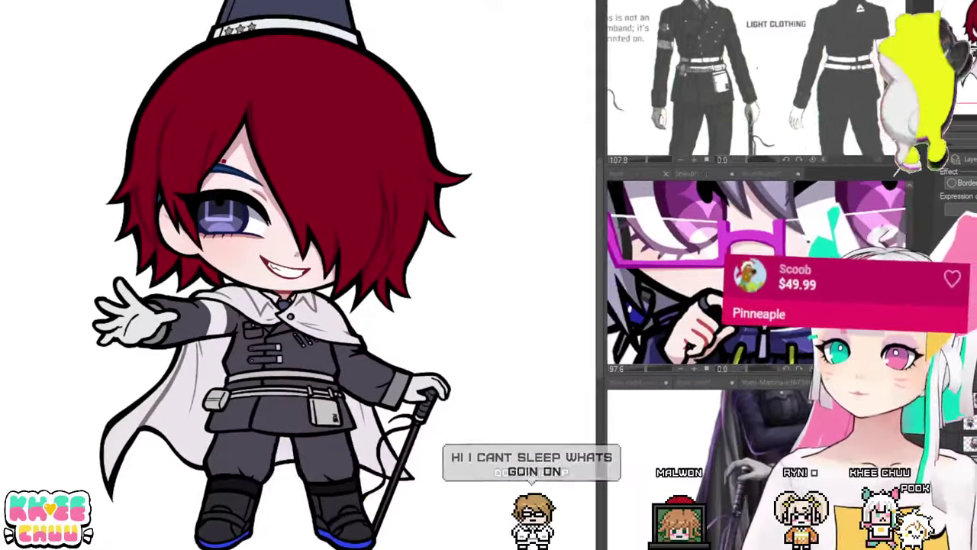
{"action": "key", "text": "Tab"}
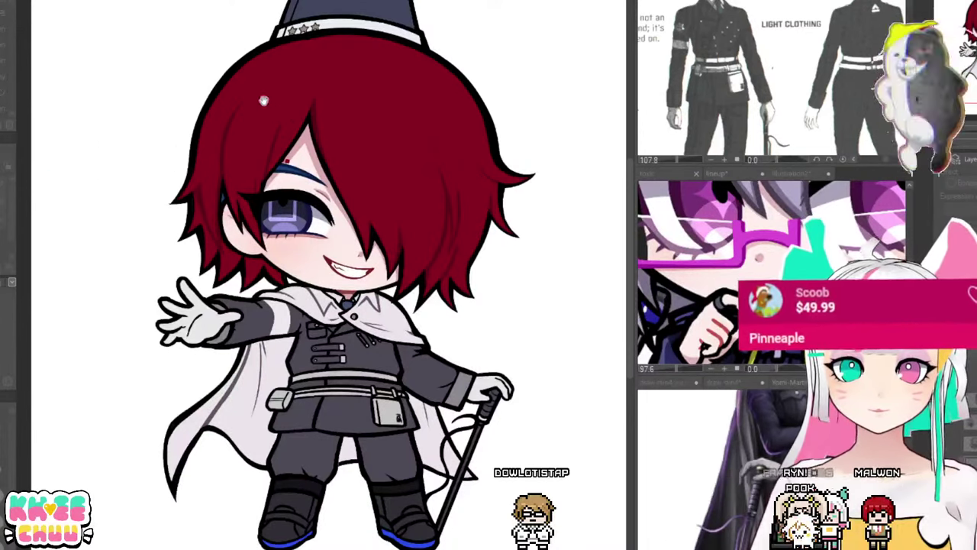
{"action": "scroll", "coordinate": [347, 364], "scroll_direction": "down", "scroll_amount": 3}
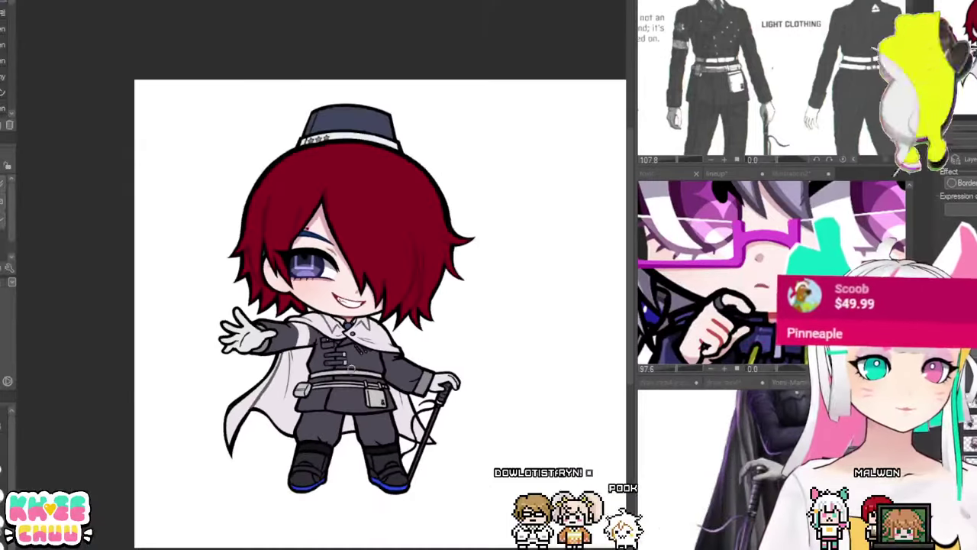
{"action": "scroll", "coordinate": [390, 392], "scroll_direction": "up", "scroll_amount": 1}
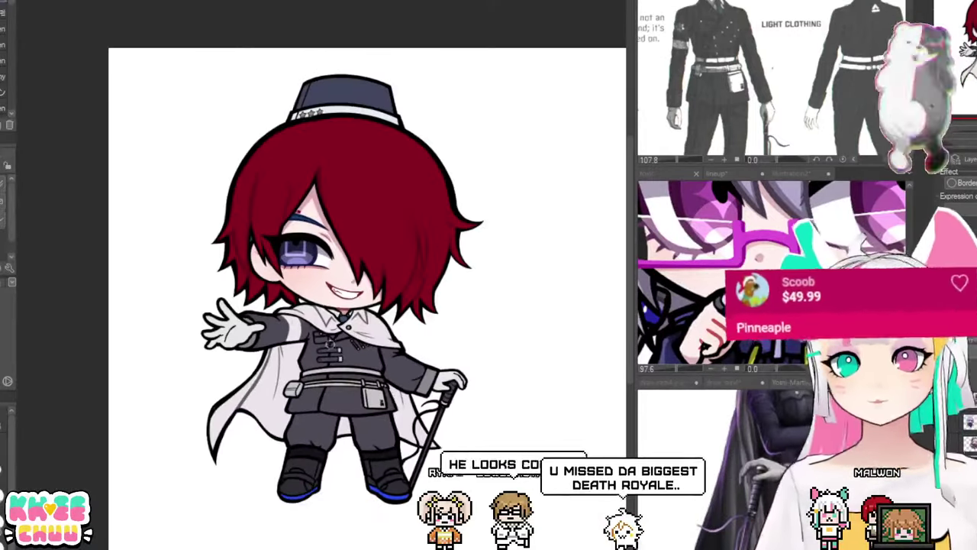
{"action": "scroll", "coordinate": [363, 356], "scroll_direction": "up", "scroll_amount": 1}
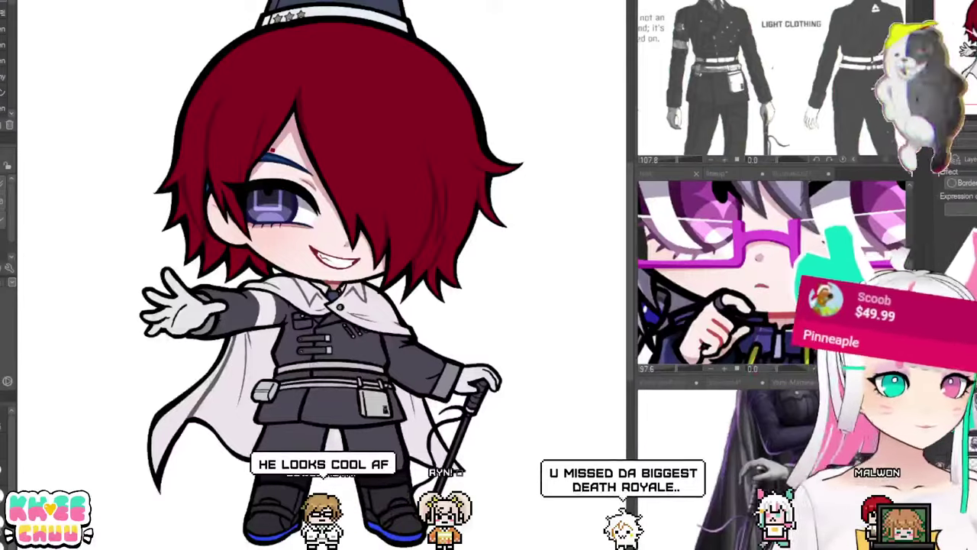
{"action": "scroll", "coordinate": [242, 355], "scroll_direction": "up", "scroll_amount": 1}
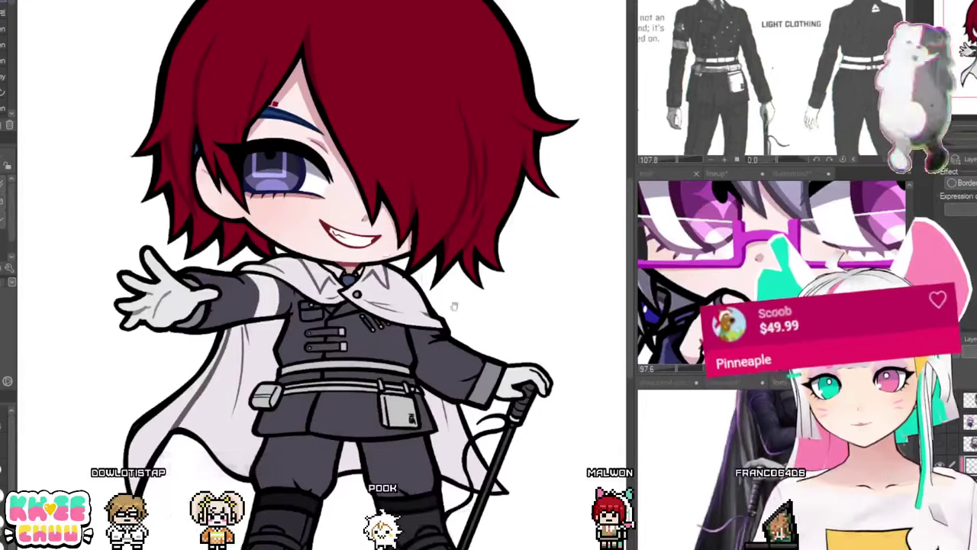
{"action": "left_click_drag", "start_coordinate": [454, 307], "coordinate": [401, 252]}
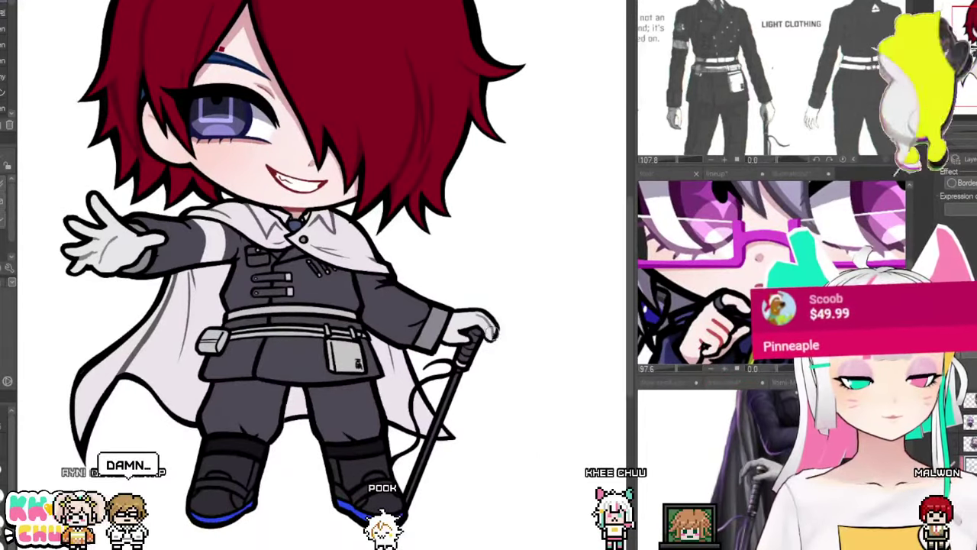
{"action": "left_click_drag", "start_coordinate": [477, 266], "coordinate": [524, 280]}
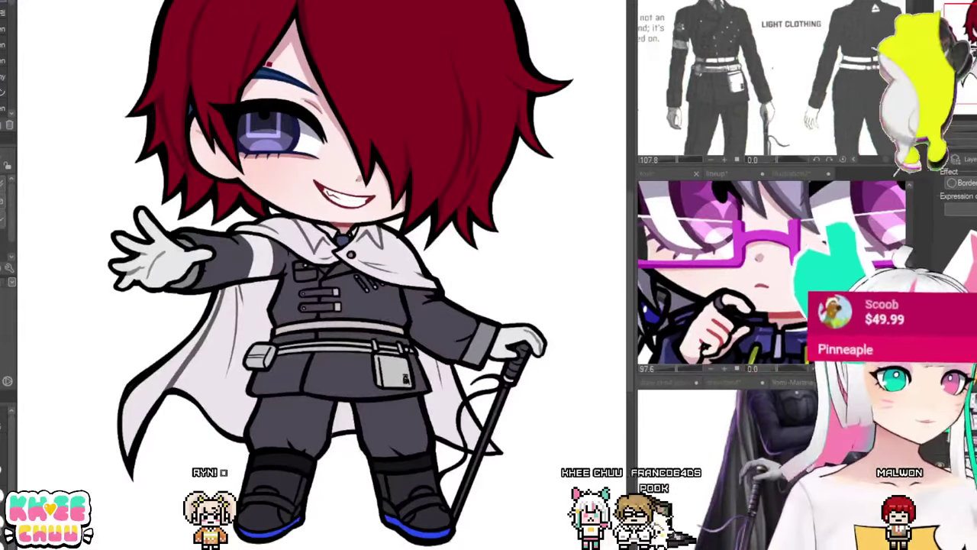
{"action": "key", "text": "ctrl+minus"}
{"action": "key", "text": "ctrl+minus"}
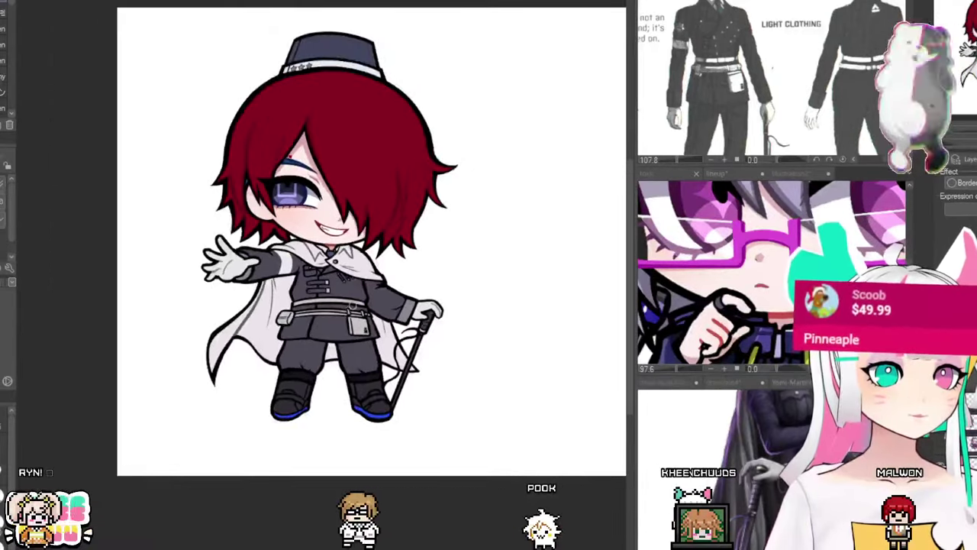
{"action": "left_click_drag", "start_coordinate": [355, 291], "coordinate": [362, 298]}
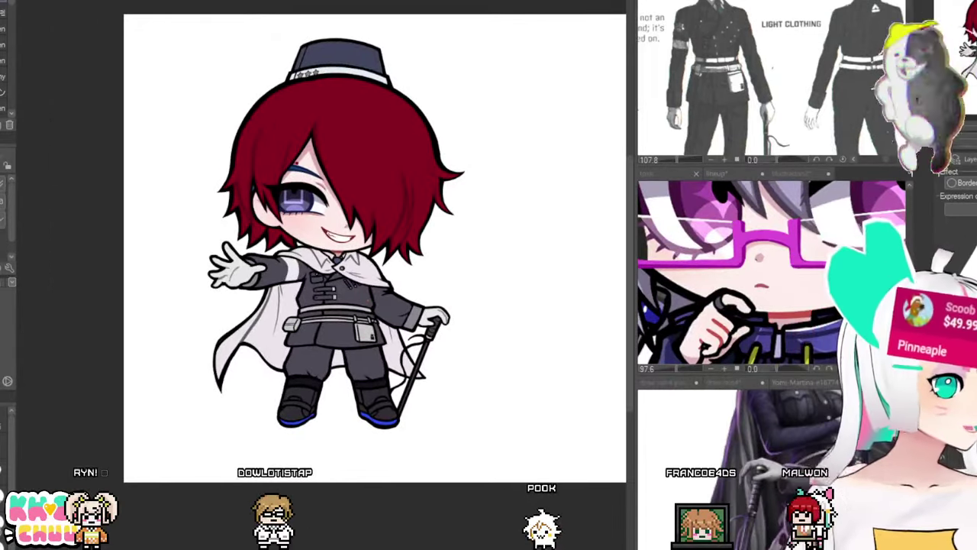
Step: Shift the uniform's and hat's dark grey towards a bluer tone and check the change against the whole figure
{"action": "key", "text": "ctrl+z"}
{"action": "key", "text": "ctrl+y"}
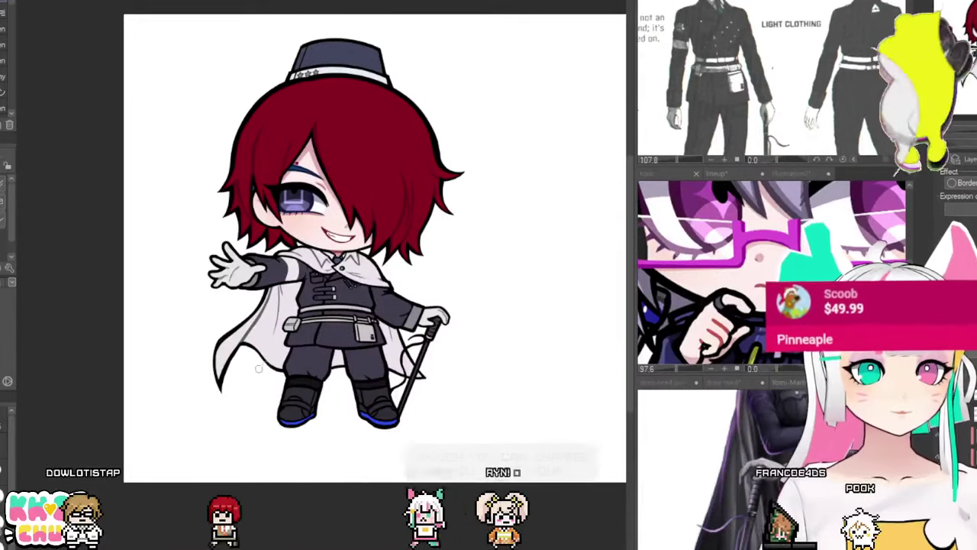
{"action": "scroll", "coordinate": [320, 351], "scroll_direction": "up", "scroll_amount": 1}
{"action": "left_click_drag", "start_coordinate": [409, 243], "coordinate": [414, 299]}
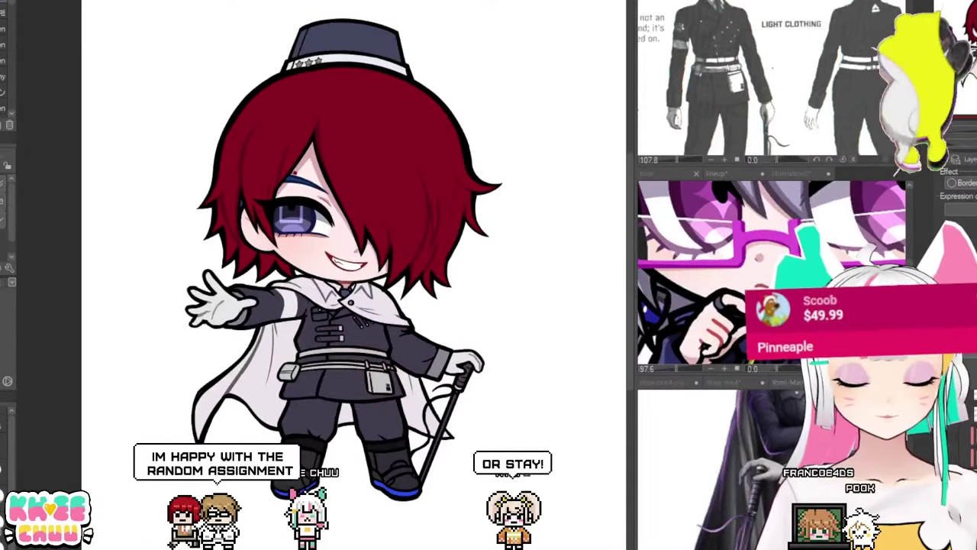
{"action": "scroll", "coordinate": [338, 336], "scroll_direction": "up", "scroll_amount": 1}
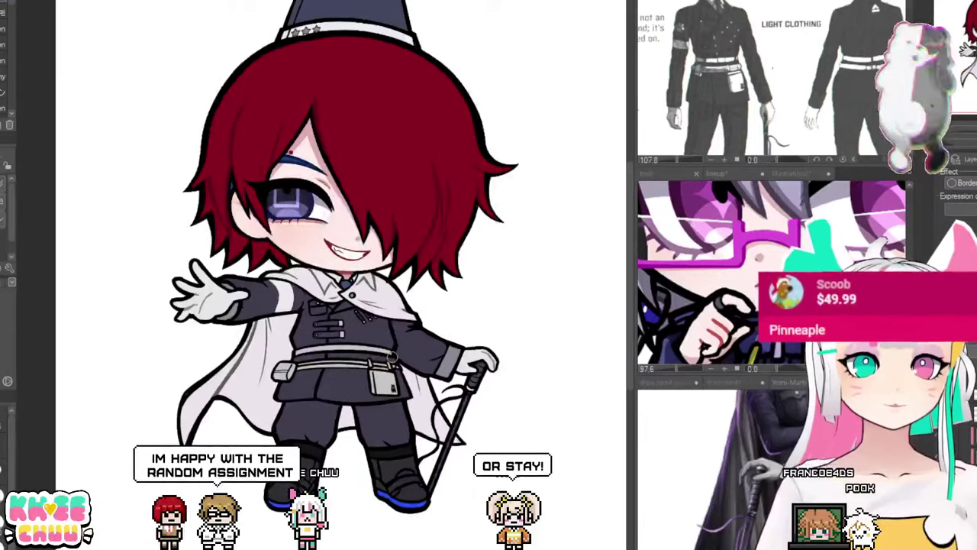
{"action": "scroll", "coordinate": [382, 309], "scroll_direction": "down", "scroll_amount": 1}
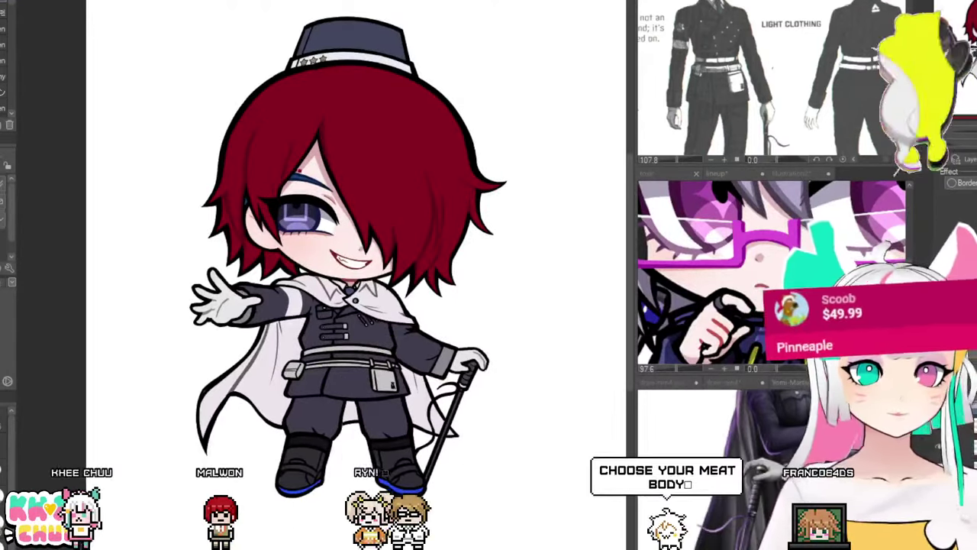
{"action": "scroll", "coordinate": [556, 166], "scroll_direction": "down", "scroll_amount": 1}
{"action": "scroll", "coordinate": [550, 179], "scroll_direction": "down", "scroll_amount": 1}
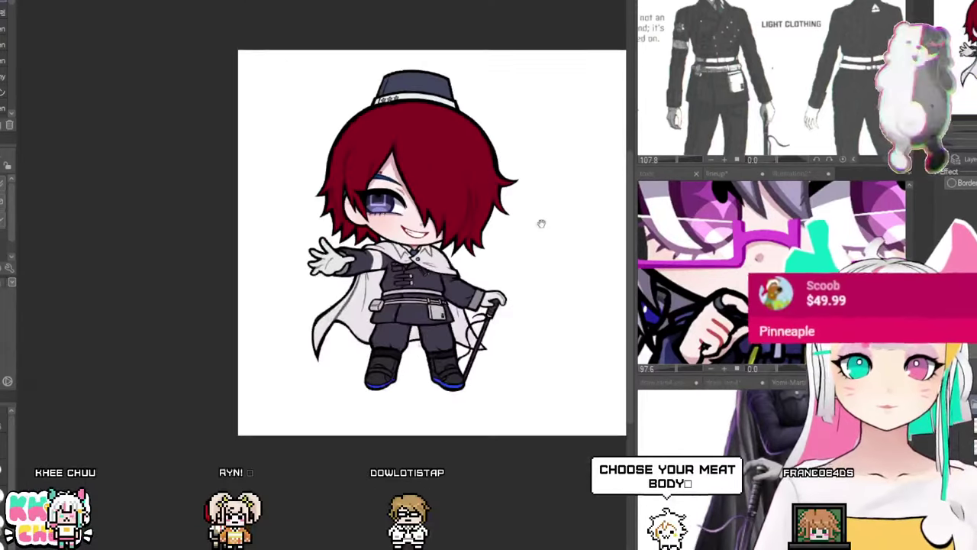
{"action": "left_click_drag", "start_coordinate": [541, 222], "coordinate": [500, 240]}
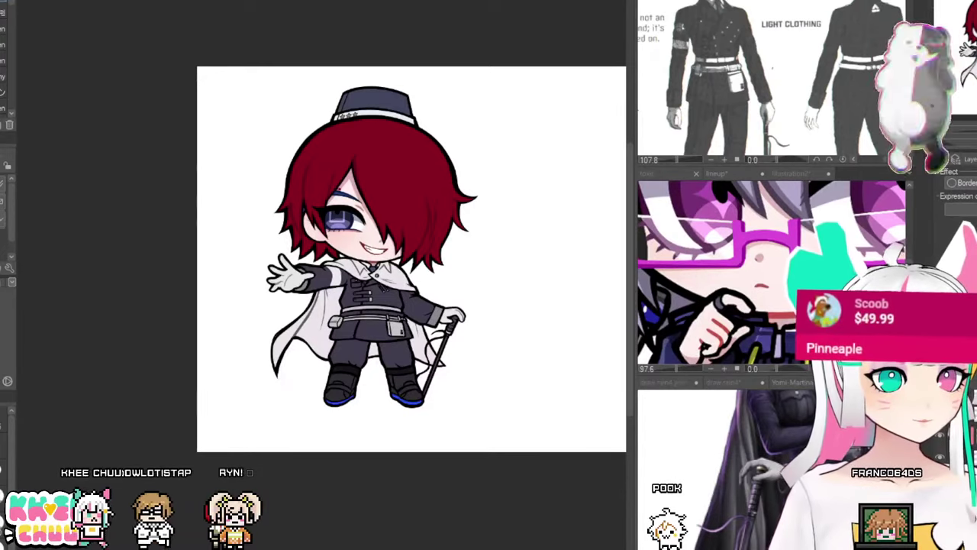
{"action": "scroll", "coordinate": [350, 179], "scroll_direction": "up", "scroll_amount": 2}
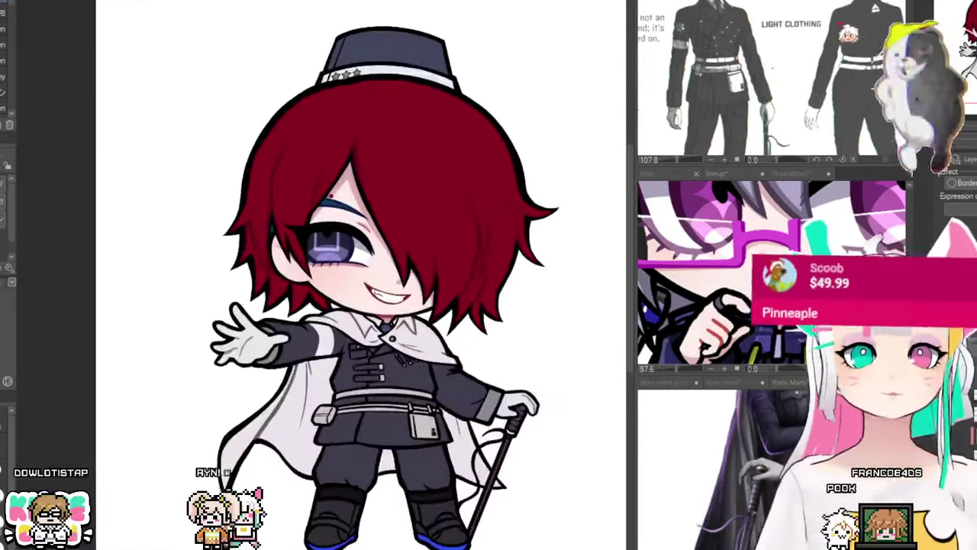
Step: Bring up the red-haired character's portrait as the reference and frame its hair and face
{"action": "left_click", "coordinate": [704, 2]}
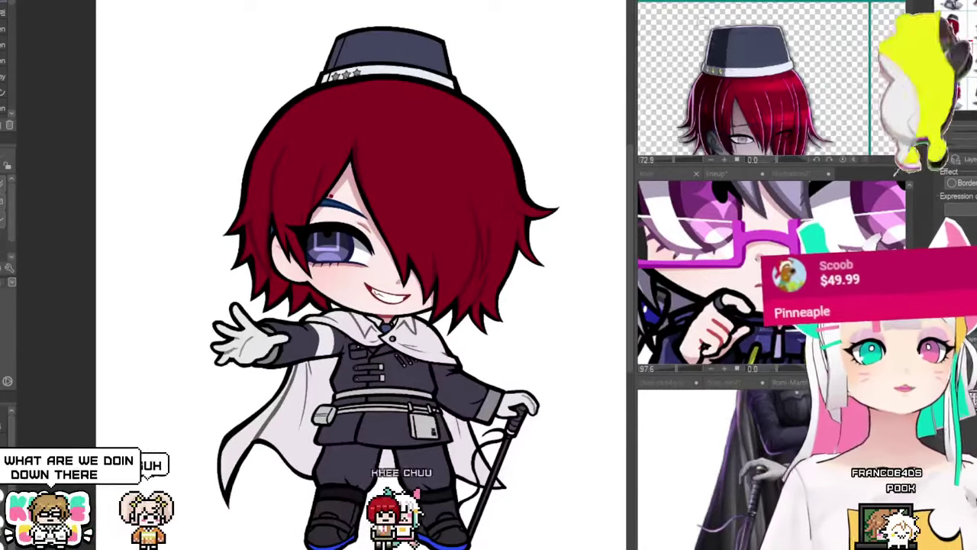
{"action": "scroll", "coordinate": [704, 22], "scroll_direction": "up", "scroll_amount": 3}
{"action": "left_click_drag", "start_coordinate": [833, 122], "coordinate": [818, 38]}
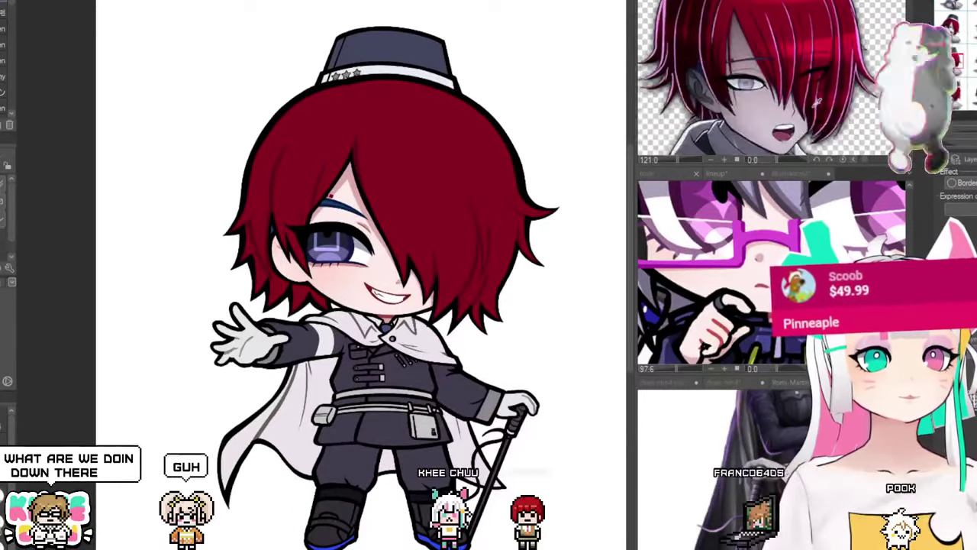
Step: Paint darker red shading along the hair strands, beneath the hat brim and down the head's outer edge
{"action": "scroll", "coordinate": [514, 114], "scroll_direction": "up", "scroll_amount": 2}
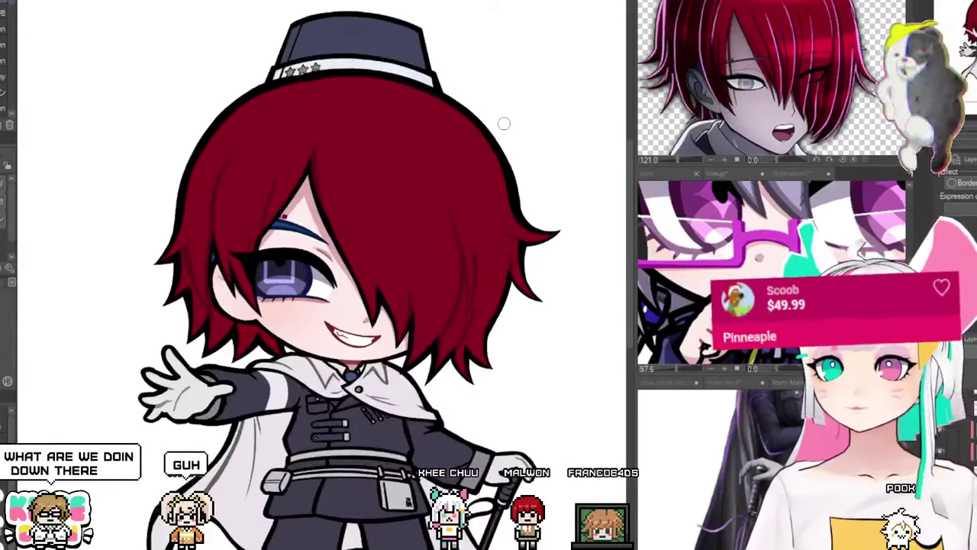
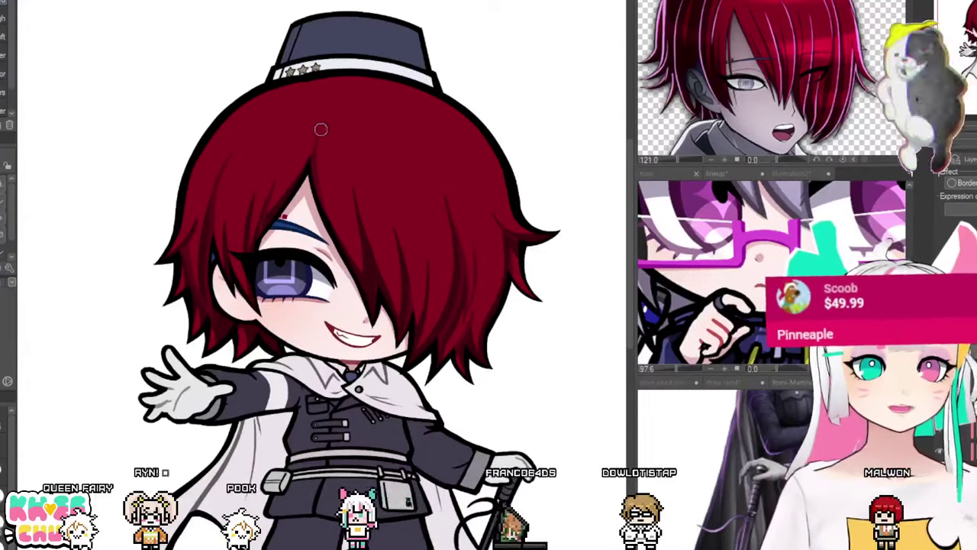
{"action": "scroll", "coordinate": [356, 142], "scroll_direction": "up", "scroll_amount": 1}
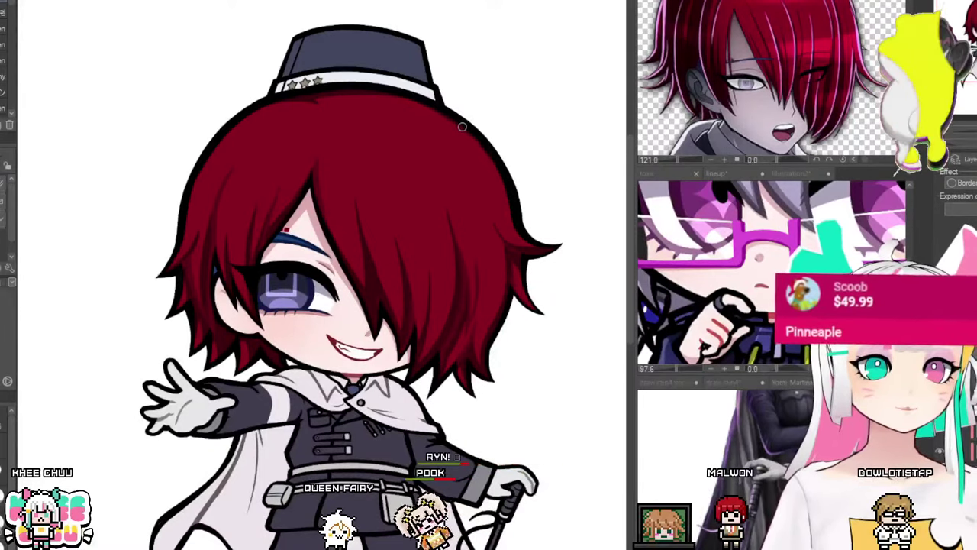
{"action": "left_click_drag", "start_coordinate": [480, 151], "coordinate": [513, 189]}
{"action": "key", "text": "ctrl+z"}
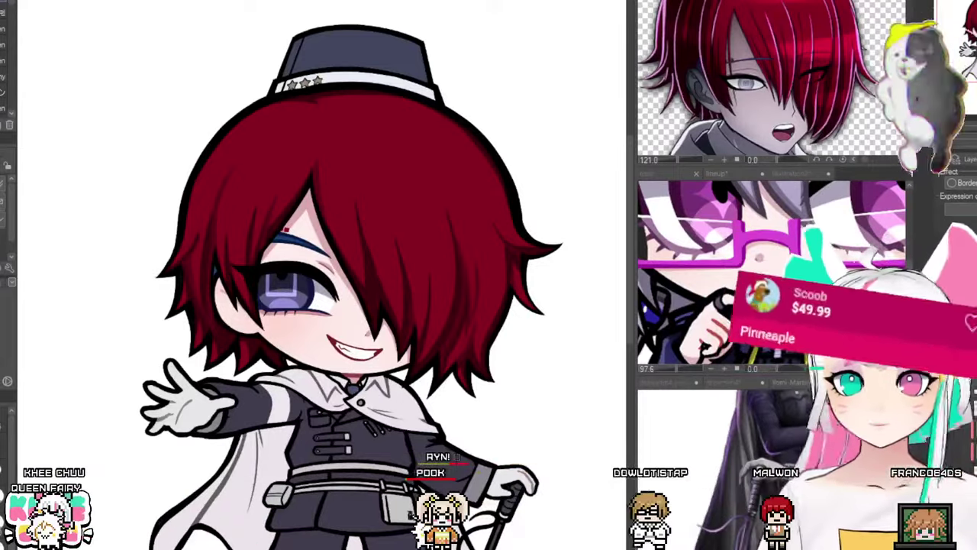
{"action": "key", "text": "ctrl+minus"}
{"action": "key", "text": "ctrl+plus"}
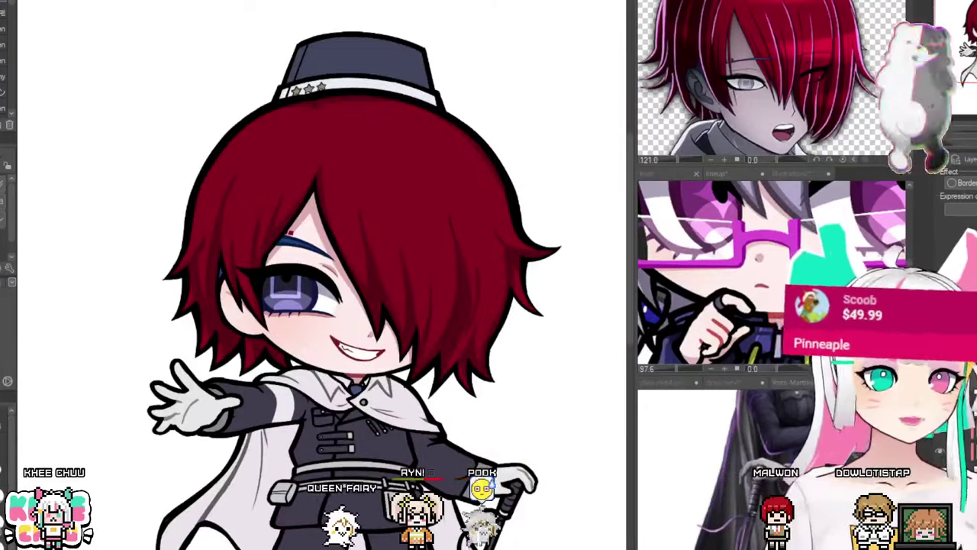
Step: Try several hues on the inner hair lines and eyebrow, settling on dark navy-purple strands and a teal-blue eyebrow
{"action": "scroll", "coordinate": [473, 329], "scroll_direction": "up", "scroll_amount": 2}
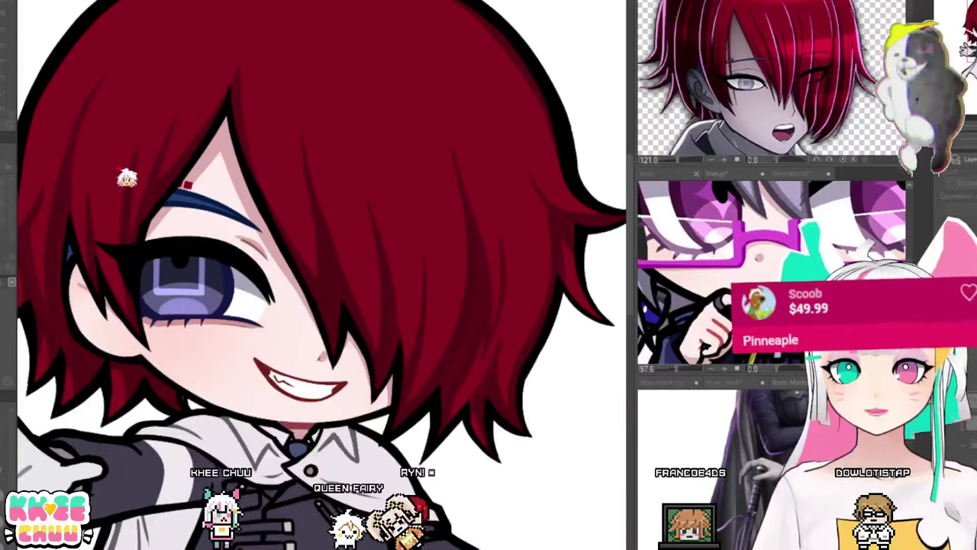
{"action": "key", "text": "ctrl+z"}
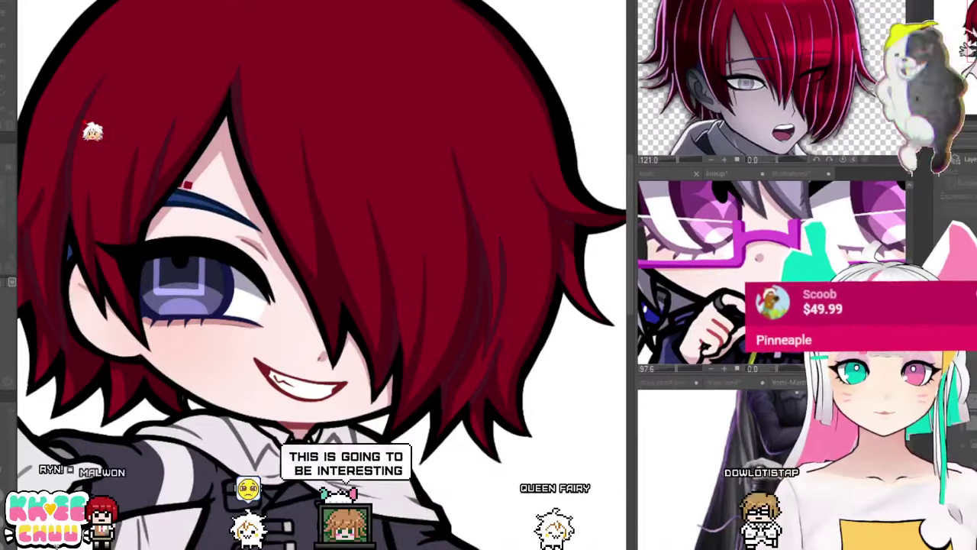
{"action": "key", "text": "ctrl+z"}
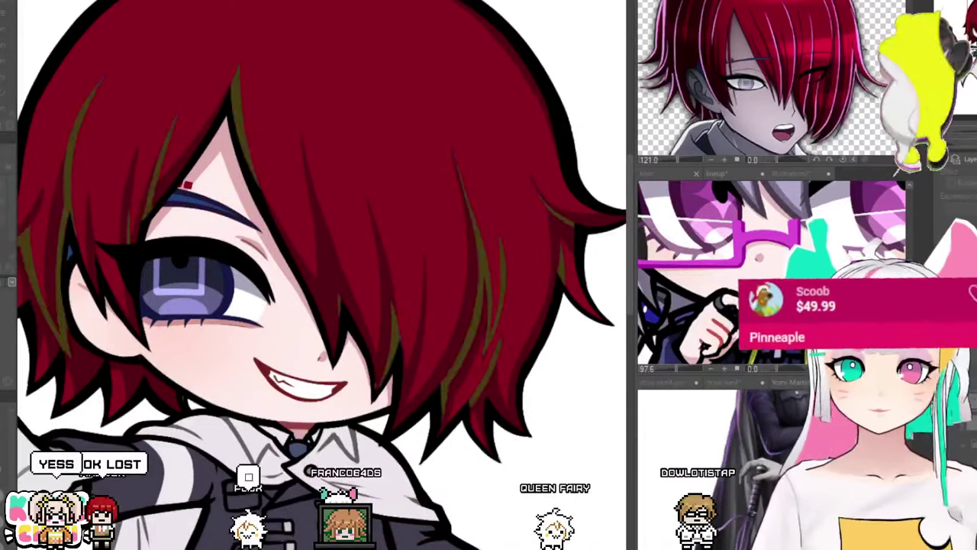
{"action": "key", "text": "ctrl+z"}
{"action": "key", "text": "ctrl+z"}
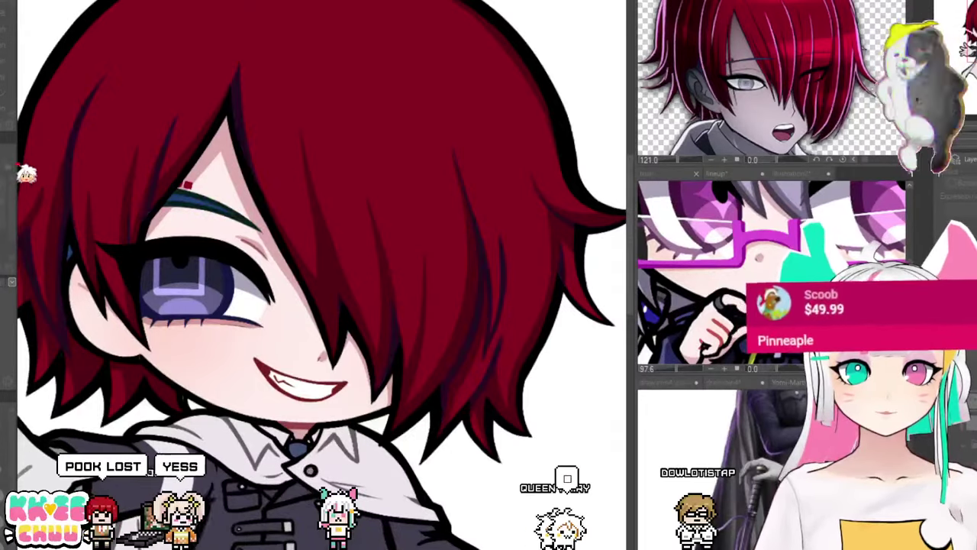
{"action": "scroll", "coordinate": [449, 275], "scroll_direction": "down", "scroll_amount": 3}
{"action": "scroll", "coordinate": [411, 270], "scroll_direction": "up", "scroll_amount": 1}
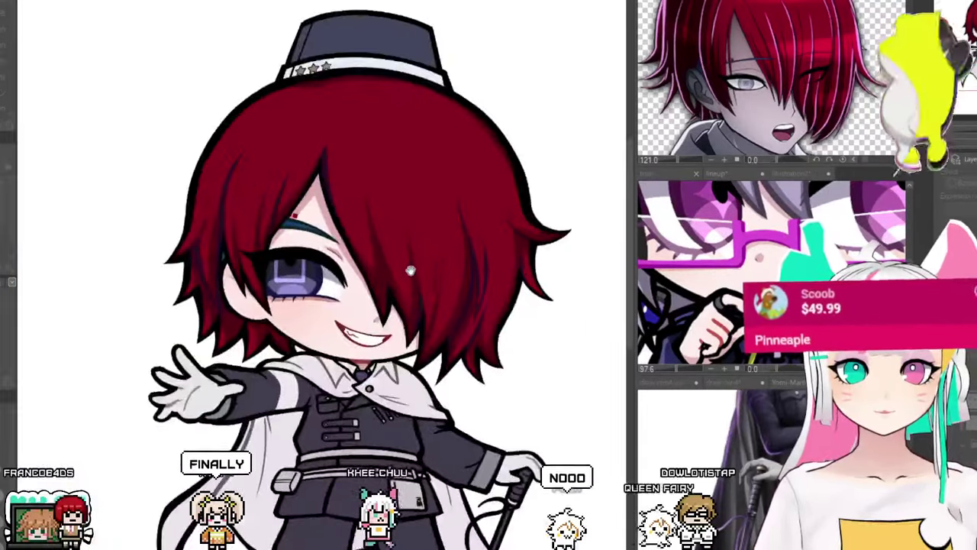
{"action": "scroll", "coordinate": [333, 236], "scroll_direction": "down", "scroll_amount": 2}
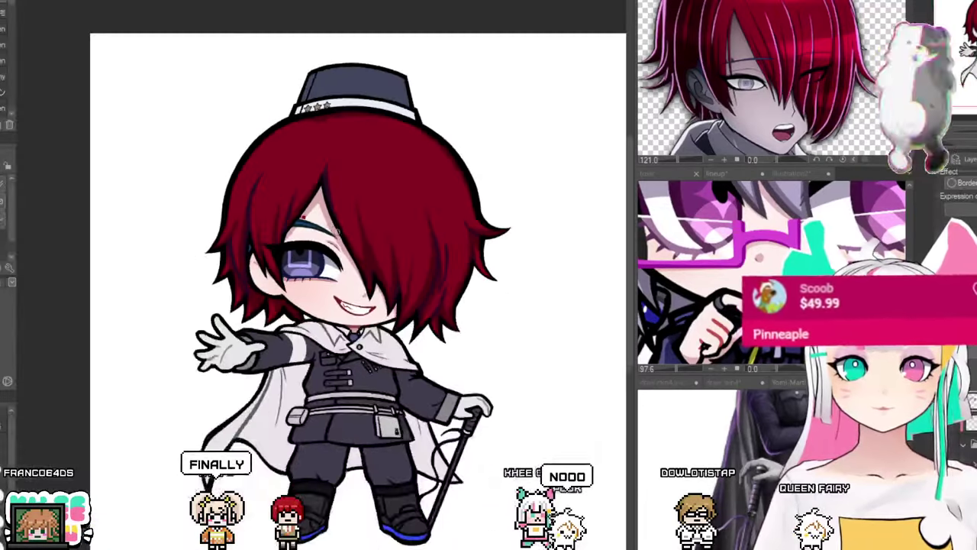
Step: Airbrush a soft light highlight across the crown of the hair and blend it into a subtle brighter red
{"action": "scroll", "coordinate": [377, 273], "scroll_direction": "up", "scroll_amount": 2}
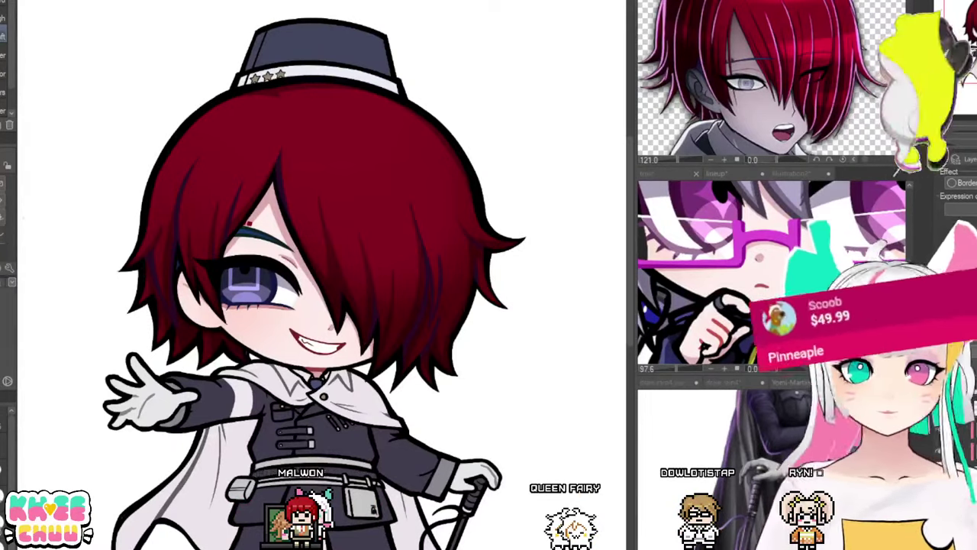
{"action": "mouse_move", "coordinate": [250, 174]}
{"action": "left_mouse_down"}
{"action": "mouse_move", "coordinate": [262, 77]}
{"action": "mouse_move", "coordinate": [387, 37]}
{"action": "mouse_move", "coordinate": [412, 58]}
{"action": "left_mouse_up"}
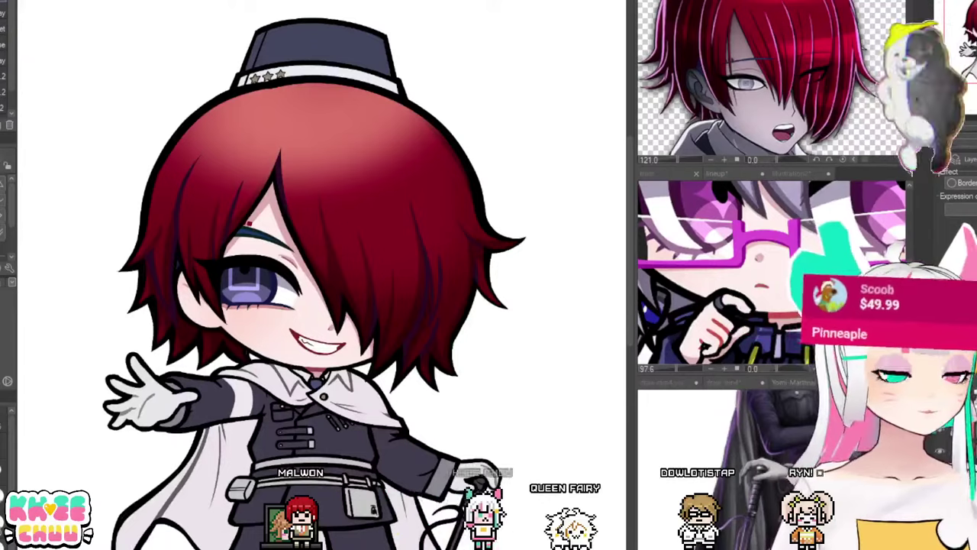
{"action": "key", "text": "ctrl+z"}
{"action": "key", "text": "ctrl+y"}
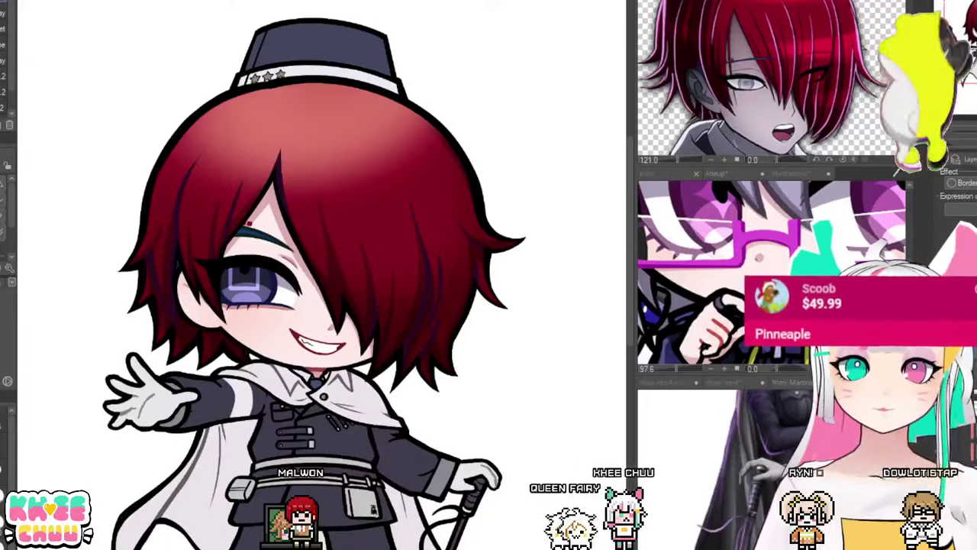
{"action": "key", "text": "ctrl+z"}
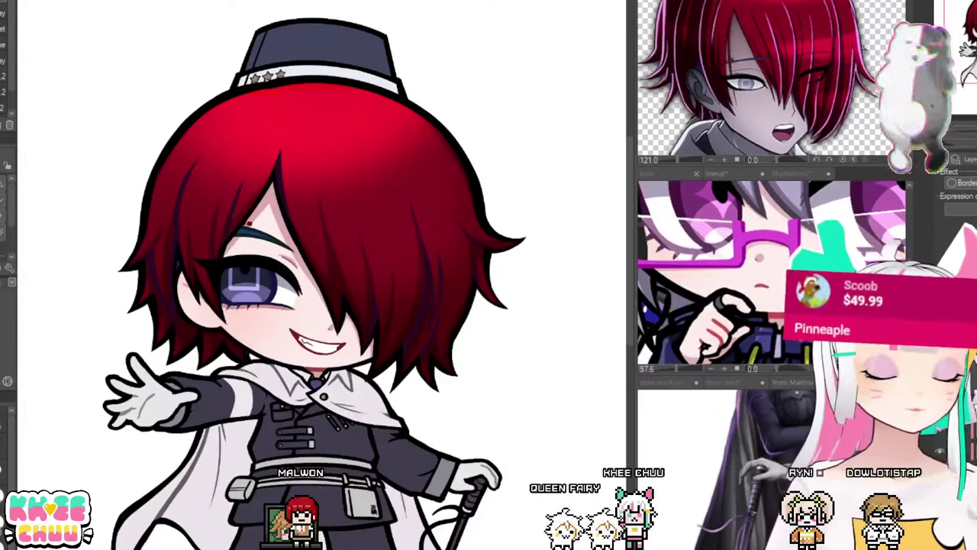
{"action": "key", "text": "ctrl+z"}
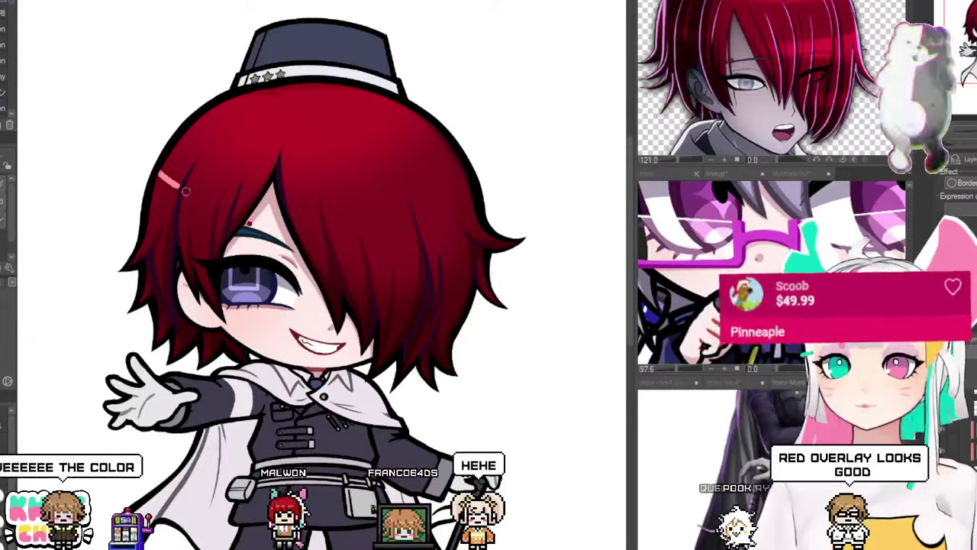
Step: Draw a curved light salmon highlight band across the hair from edge to edge and fill it in
{"action": "left_click_drag", "start_coordinate": [186, 192], "coordinate": [467, 183]}
{"action": "key", "text": "ctrl+z"}
{"action": "left_click_drag", "start_coordinate": [173, 152], "coordinate": [464, 171]}
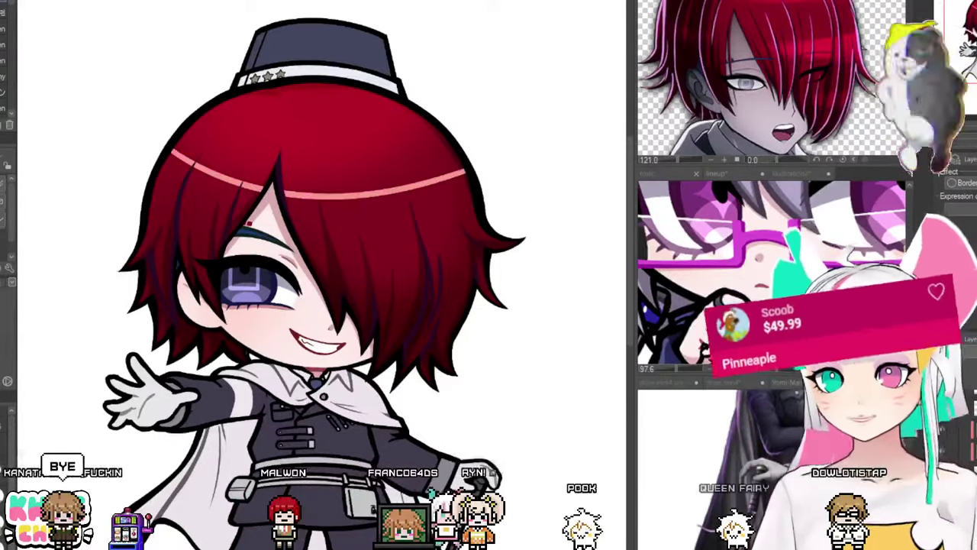
{"action": "mouse_move", "coordinate": [156, 162]}
{"action": "left_mouse_down"}
{"action": "mouse_move", "coordinate": [405, 228]}
{"action": "mouse_move", "coordinate": [472, 214]}
{"action": "left_mouse_up"}
{"action": "key", "text": "ctrl+z"}
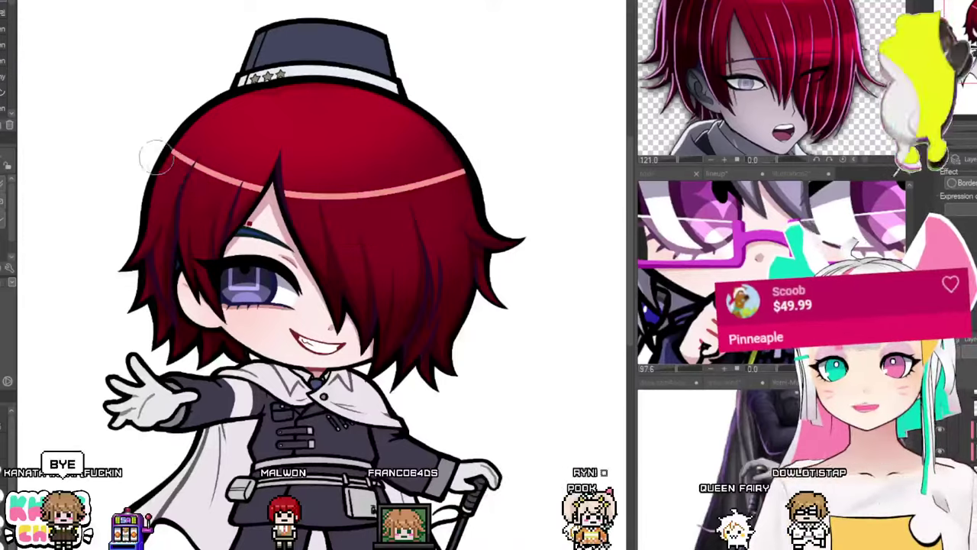
{"action": "left_click_drag", "start_coordinate": [158, 167], "coordinate": [475, 216]}
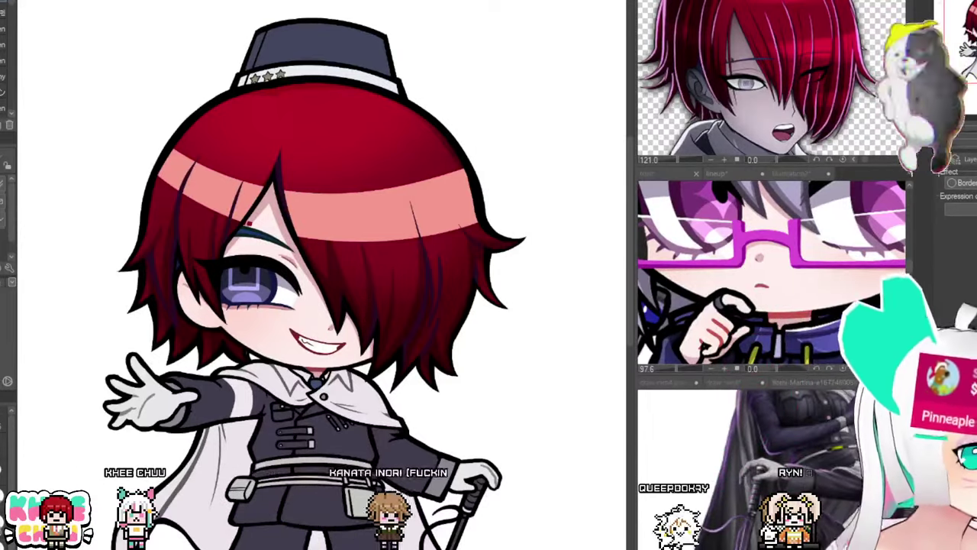
Step: Cycle through blending modes on the hair highlight band until it blends into a subtle brighter red
{"action": "key", "text": "ctrl+z"}
{"action": "key", "text": "Down"}
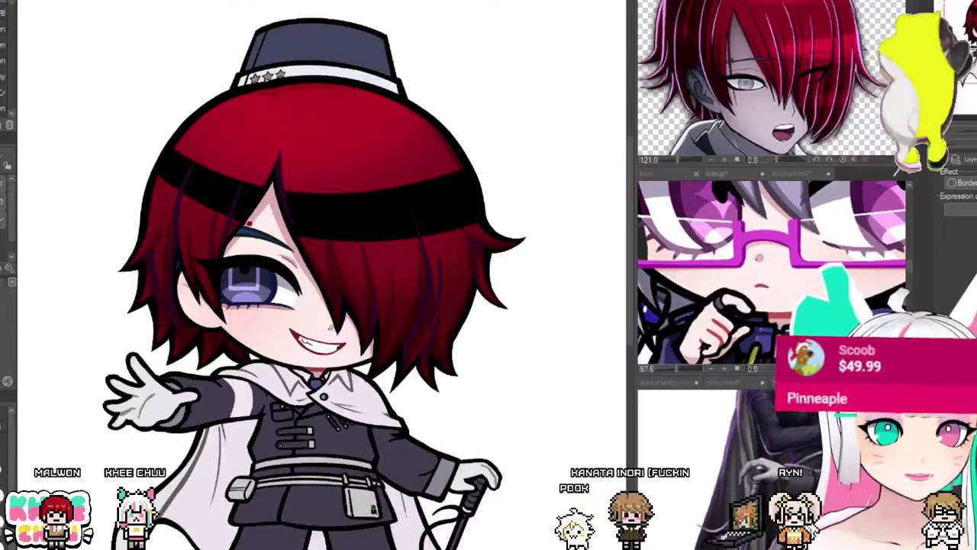
{"action": "key", "text": "Down"}
{"action": "key", "text": "Down"}
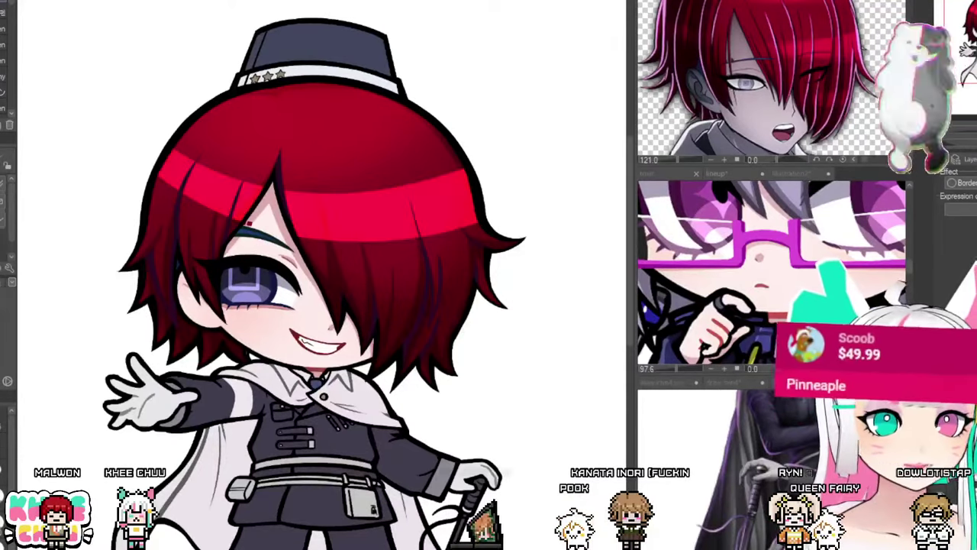
{"action": "key", "text": "Down"}
{"action": "key", "text": "Down"}
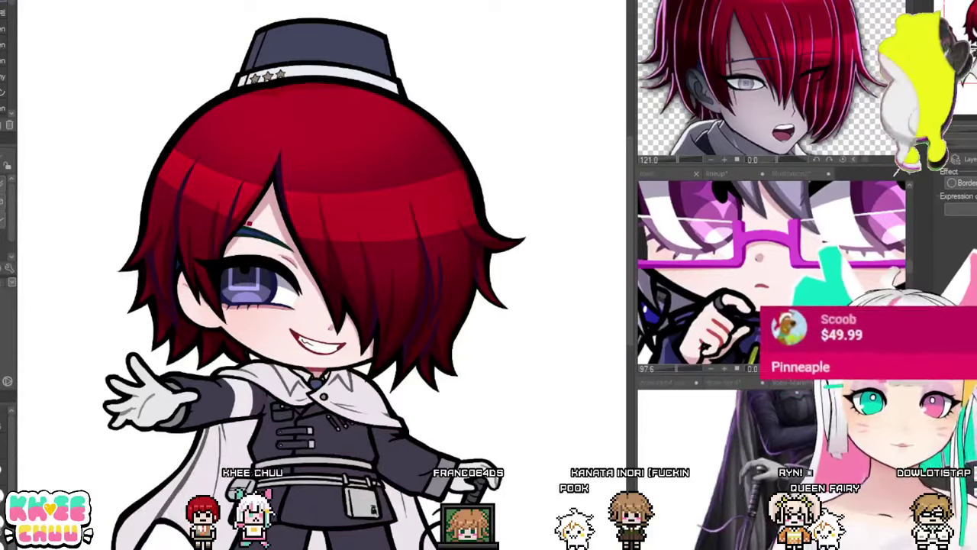
{"action": "scroll", "coordinate": [481, 242], "scroll_direction": "down", "scroll_amount": 3}
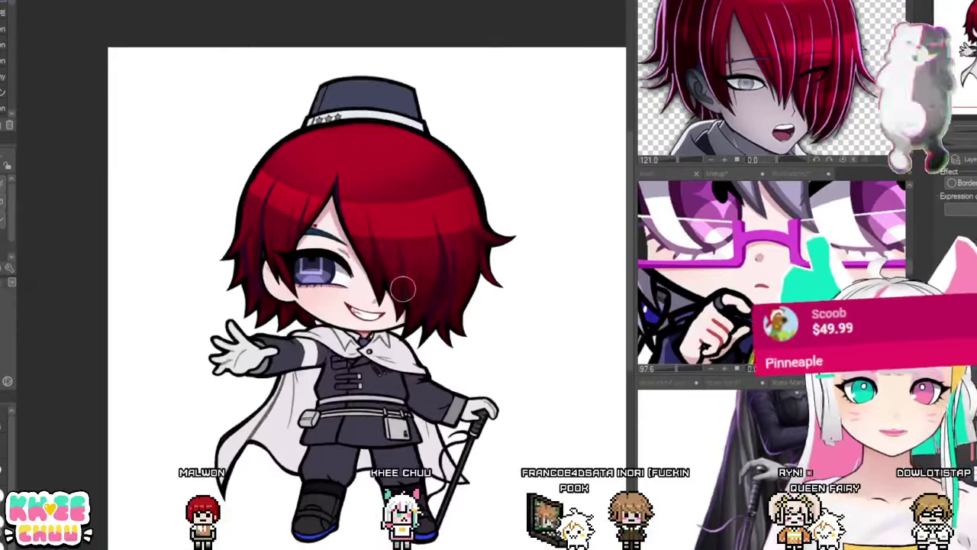
Step: Lasso around the visible eye's iris and make it a more vivid blue-violet, then clear the selection
{"action": "scroll", "coordinate": [349, 293], "scroll_direction": "up", "scroll_amount": 4}
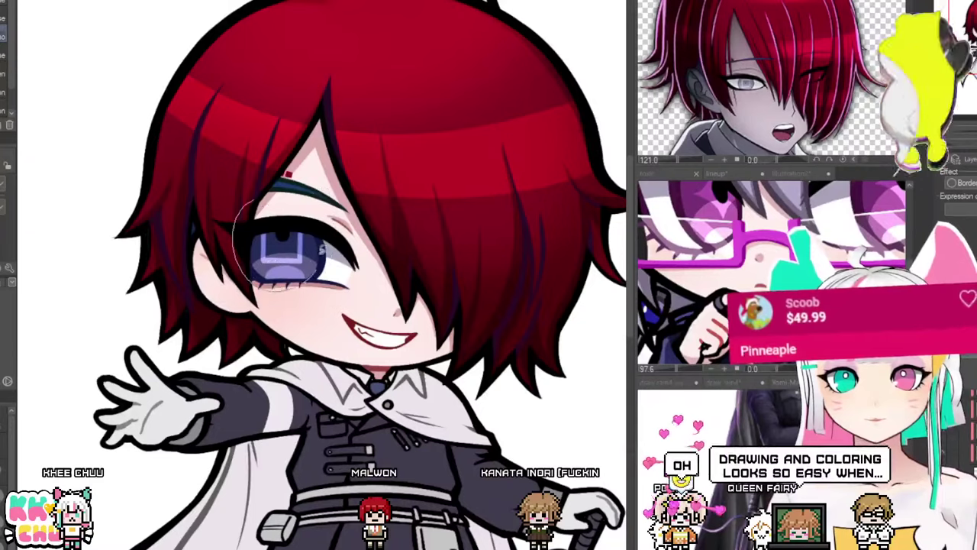
{"action": "left_click_drag", "start_coordinate": [322, 250], "coordinate": [294, 200]}
{"action": "mouse_move", "coordinate": [309, 208]}
{"action": "left_mouse_down"}
{"action": "mouse_move", "coordinate": [298, 202]}
{"action": "mouse_move", "coordinate": [323, 200]}
{"action": "left_mouse_up"}
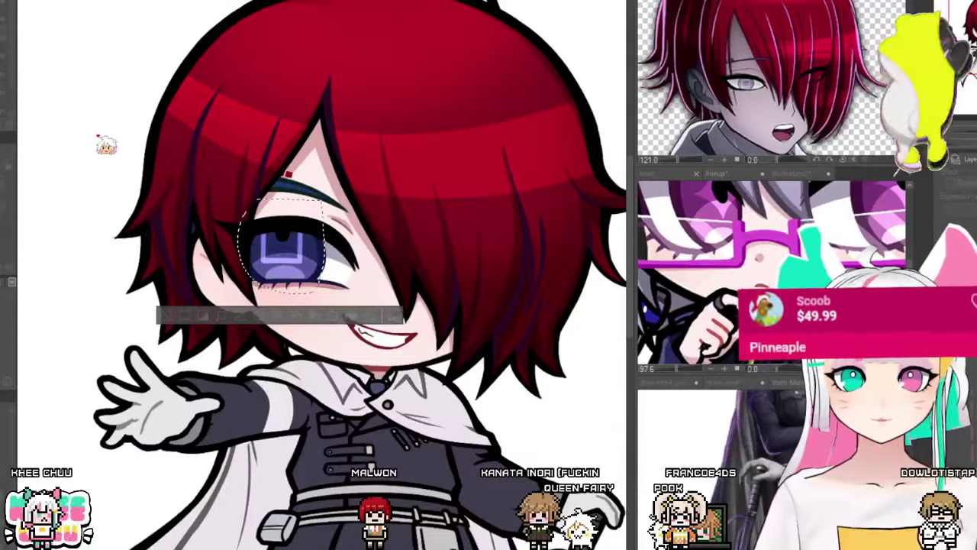
{"action": "key", "text": "ctrl+d"}
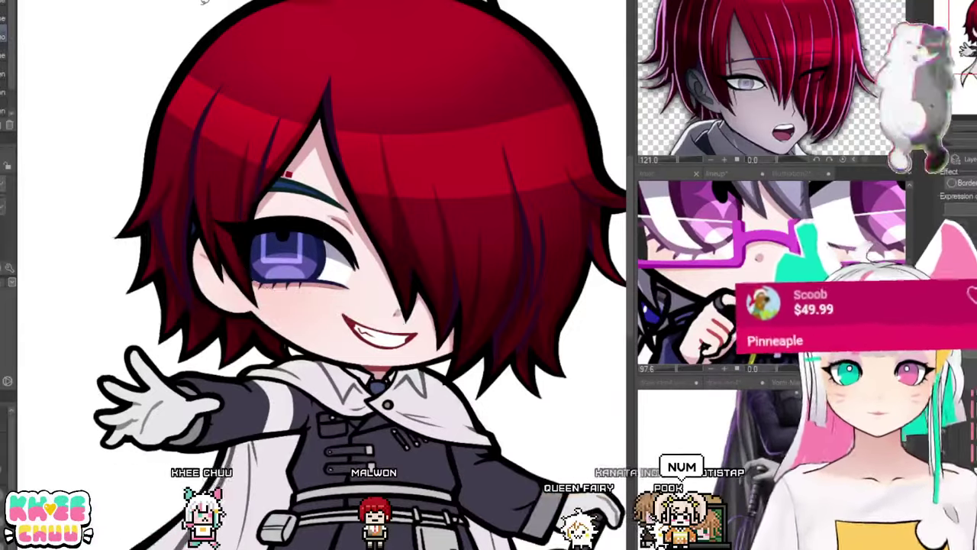
Step: Bring the hat into view on the reference portrait and paint a hard-edged darker shadow on one side of the chibi's hat and band
{"action": "scroll", "coordinate": [443, 320], "scroll_direction": "down", "scroll_amount": 3}
{"action": "scroll", "coordinate": [432, 331], "scroll_direction": "up", "scroll_amount": 2}
{"action": "scroll", "coordinate": [425, 332], "scroll_direction": "down", "scroll_amount": 1}
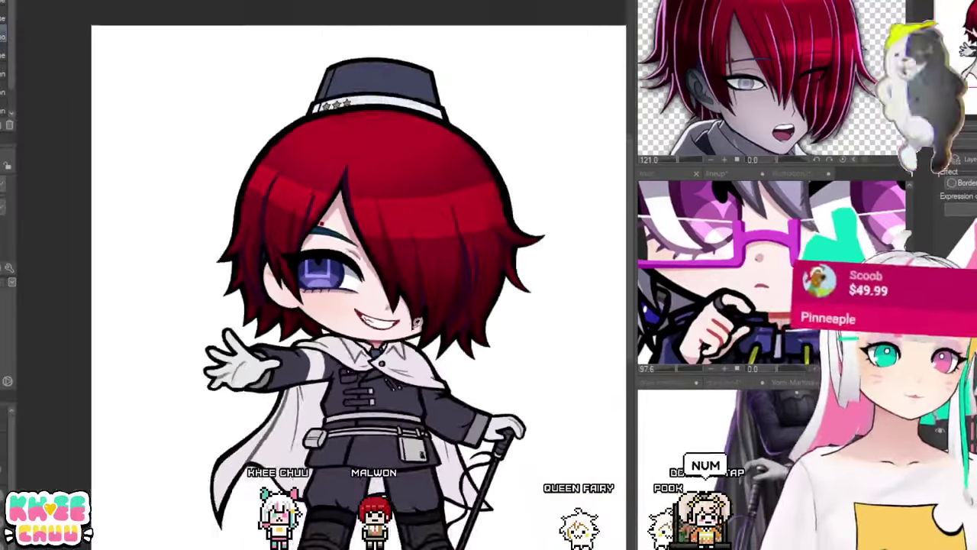
{"action": "scroll", "coordinate": [420, 305], "scroll_direction": "up", "scroll_amount": 4}
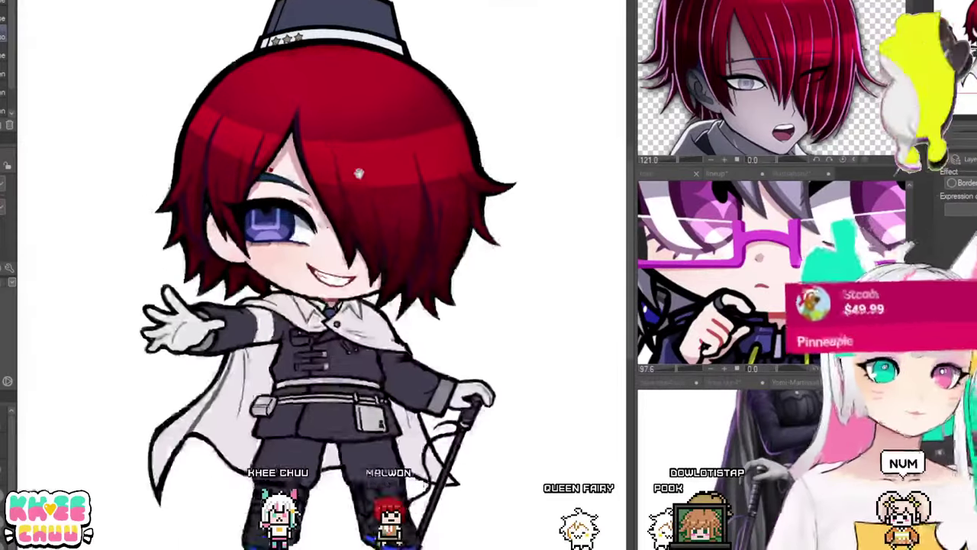
{"action": "scroll", "coordinate": [397, 175], "scroll_direction": "down", "scroll_amount": 1}
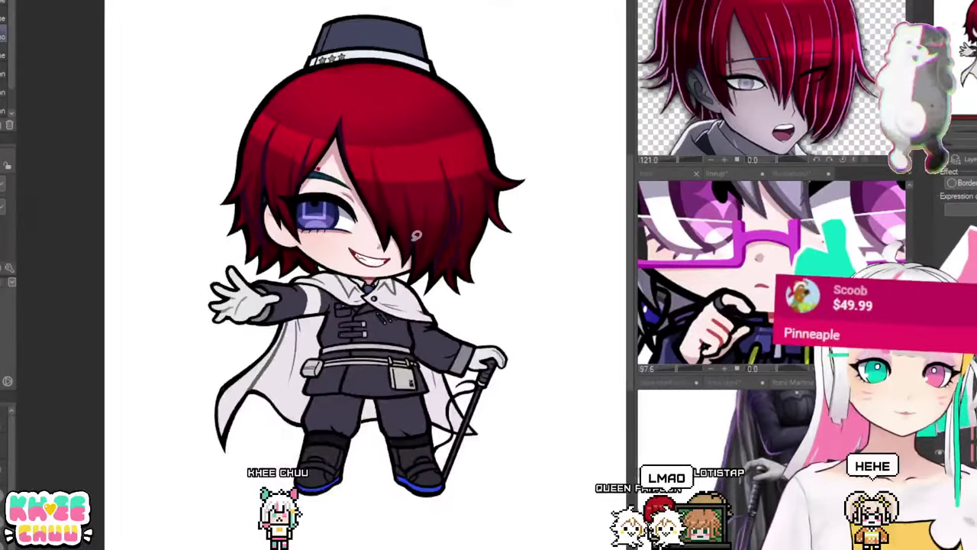
{"action": "left_click_drag", "start_coordinate": [443, 294], "coordinate": [464, 284]}
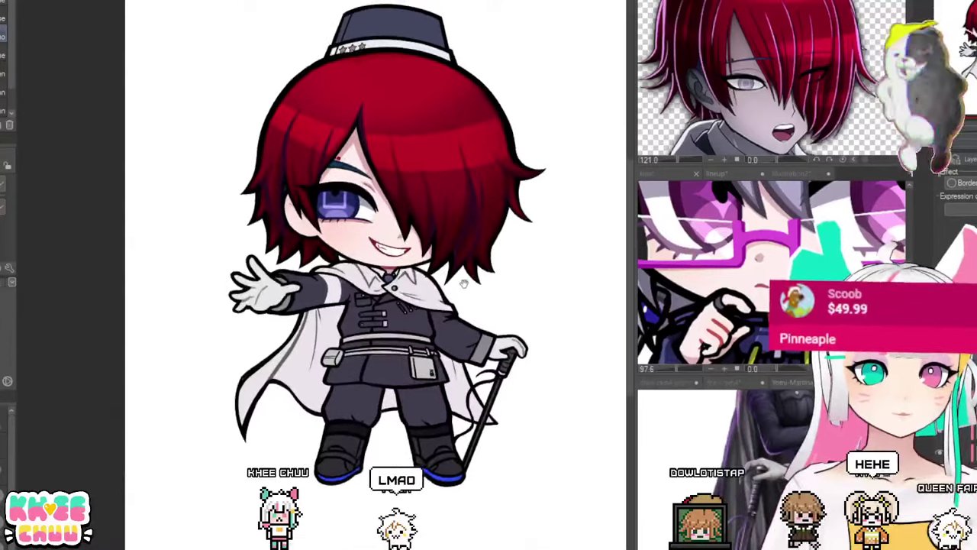
{"action": "scroll", "coordinate": [447, 280], "scroll_direction": "up", "scroll_amount": 1}
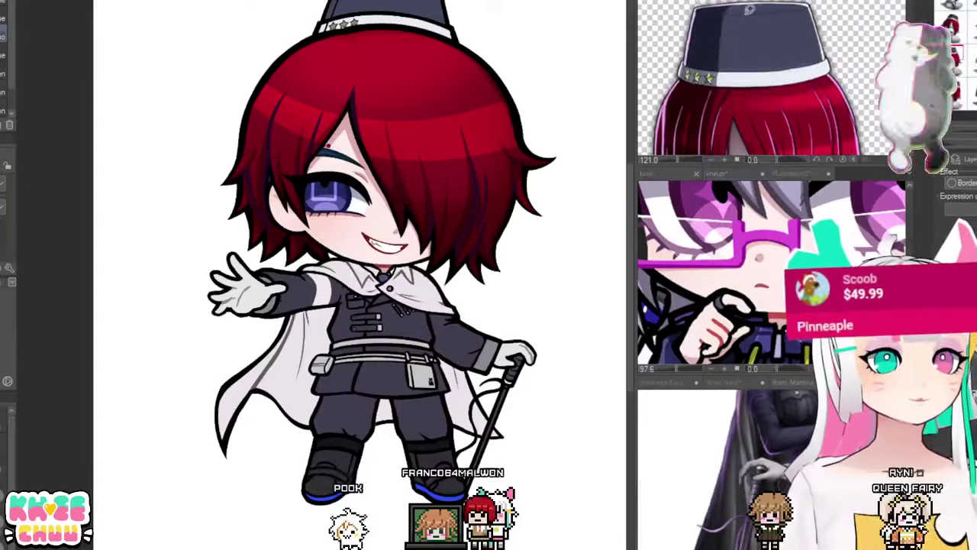
{"action": "scroll", "coordinate": [455, 18], "scroll_direction": "up", "scroll_amount": 1}
{"action": "left_click_drag", "start_coordinate": [455, 18], "coordinate": [488, 95]}
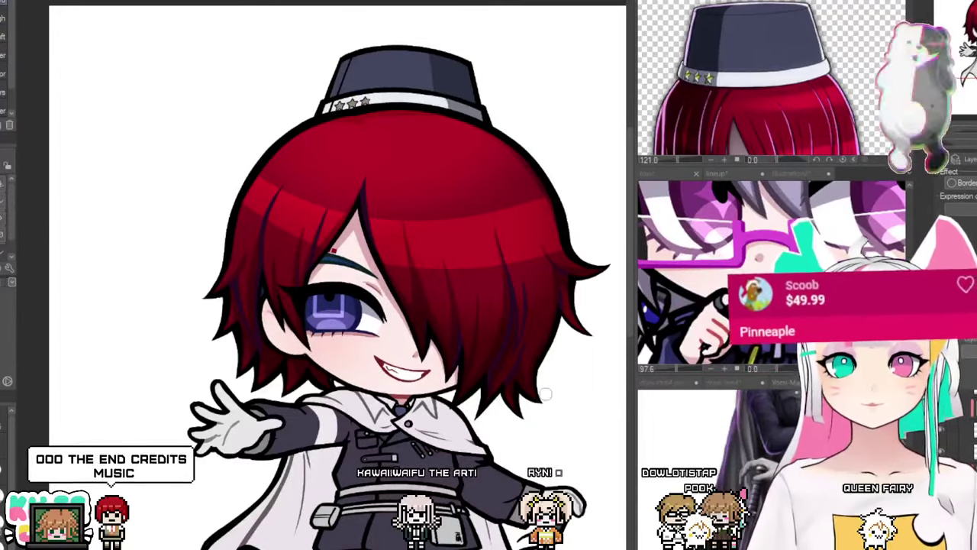
{"action": "mouse_move", "coordinate": [546, 394]}
{"action": "left_mouse_down"}
{"action": "mouse_move", "coordinate": [539, 362]}
{"action": "mouse_move", "coordinate": [542, 388]}
{"action": "left_mouse_up"}
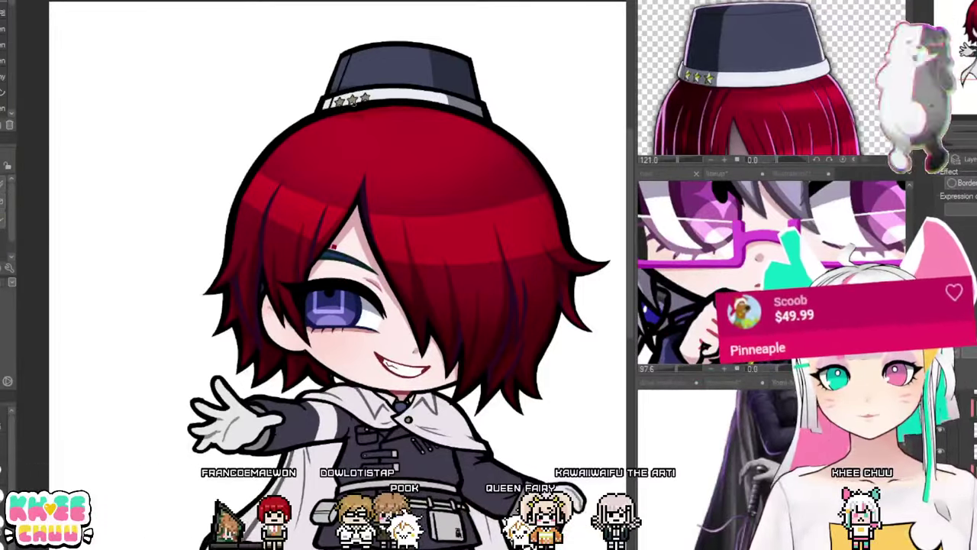
Step: Add a thin light blue line along the hat's shadow edge and airbrush darker blue-purple shading over the hat and its band
{"action": "left_click_drag", "start_coordinate": [503, 110], "coordinate": [483, 101]}
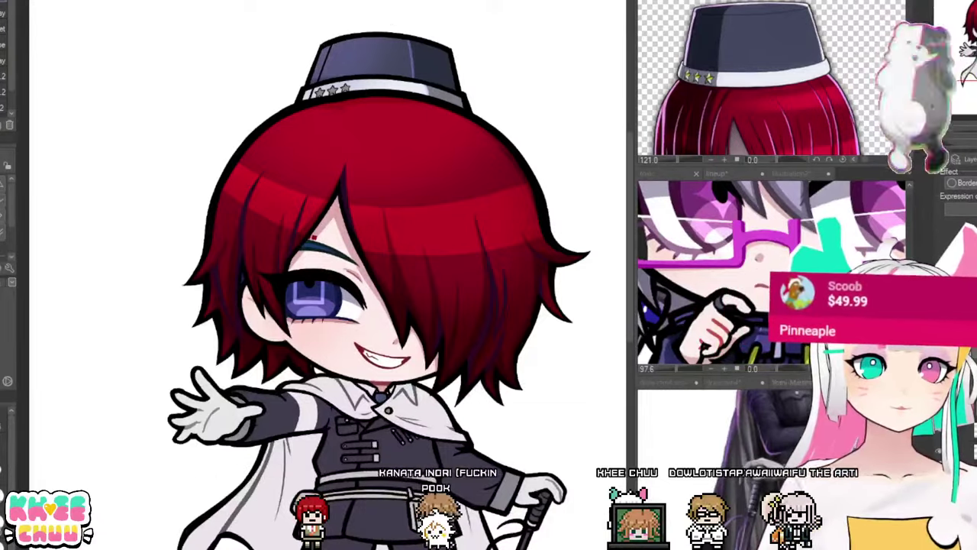
{"action": "key", "text": "ctrl+minus"}
{"action": "key", "text": "ctrl+plus"}
{"action": "key", "text": "ctrl+plus"}
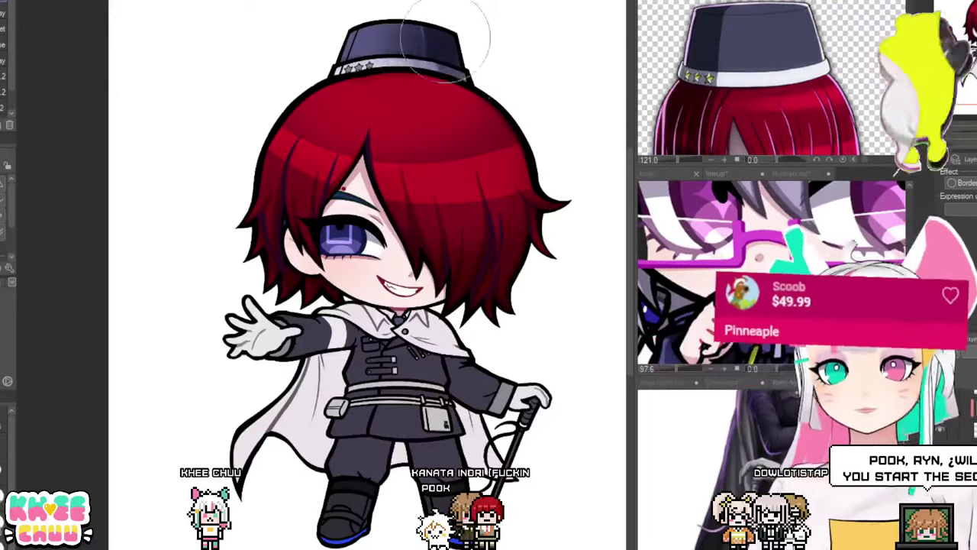
{"action": "scroll", "coordinate": [475, 99], "scroll_direction": "up", "scroll_amount": 3}
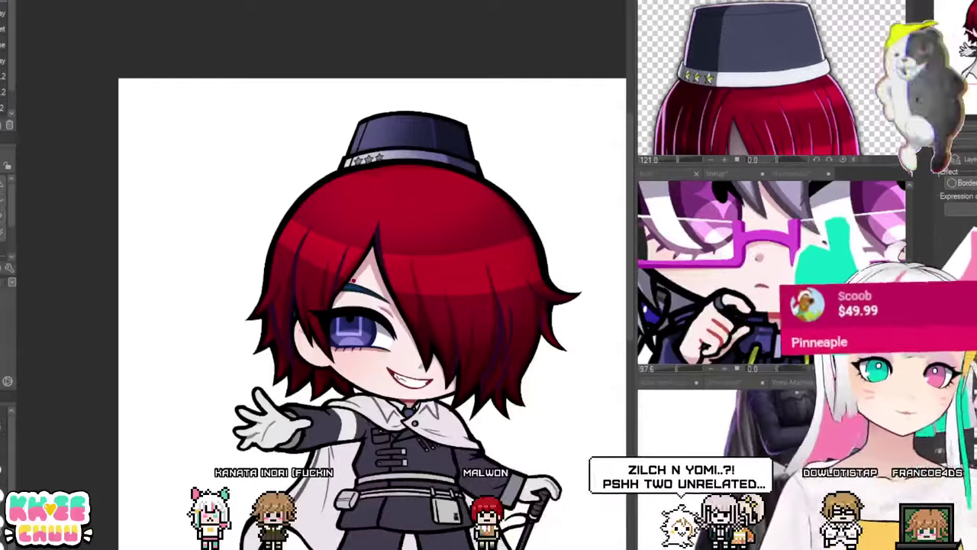
{"action": "left_click_drag", "start_coordinate": [512, 427], "coordinate": [483, 324]}
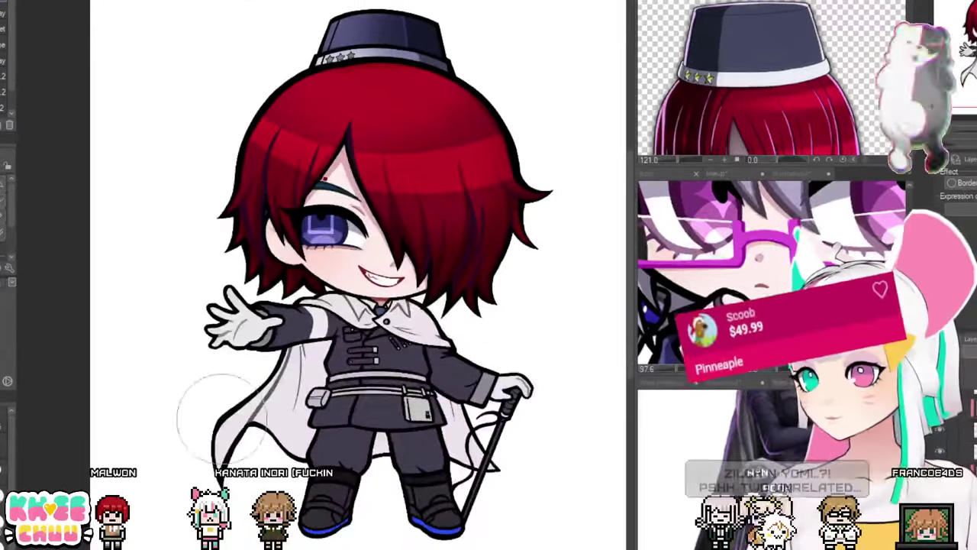
Step: Paint grey fold shadows on the white shoulder capelet and down the inside of the long cape
{"action": "scroll", "coordinate": [438, 393], "scroll_direction": "up", "scroll_amount": 2}
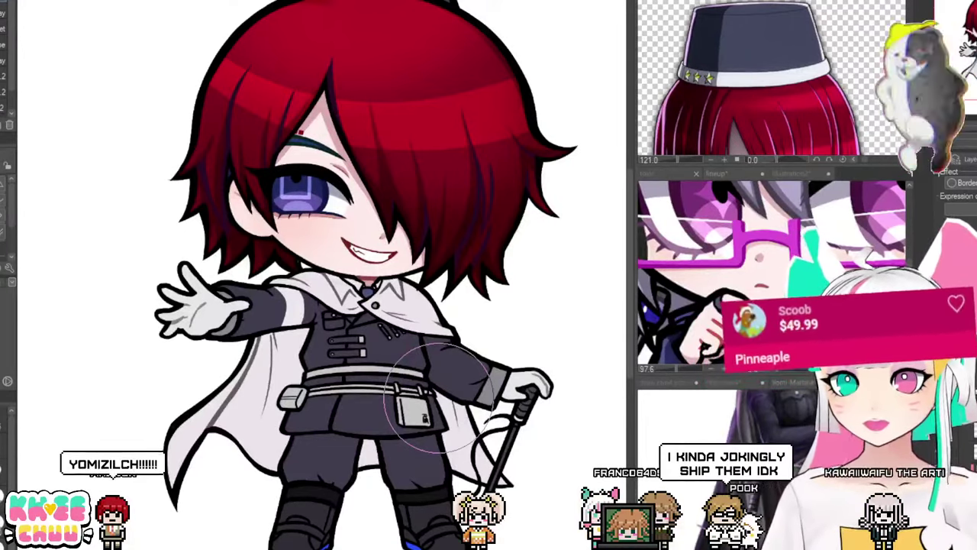
{"action": "scroll", "coordinate": [308, 340], "scroll_direction": "down", "scroll_amount": 1}
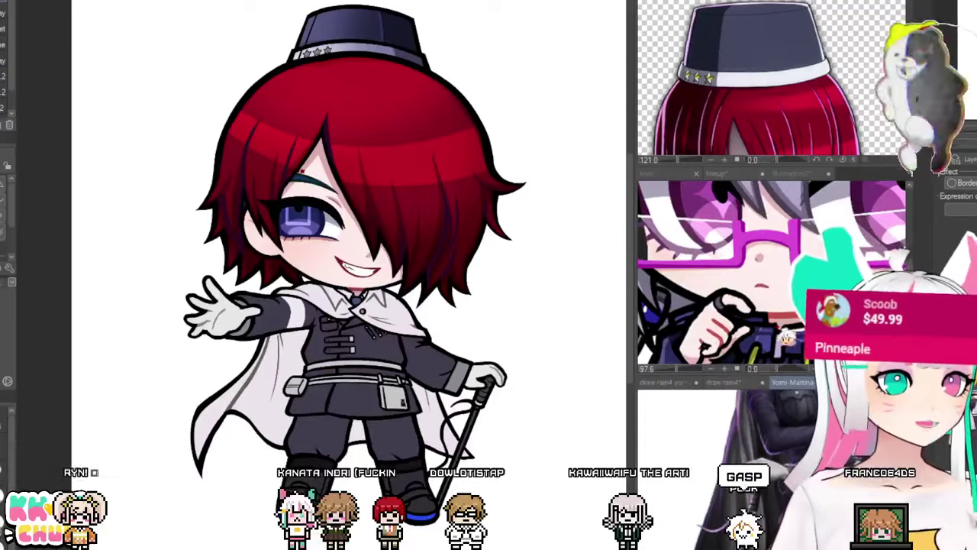
{"action": "scroll", "coordinate": [381, 301], "scroll_direction": "up", "scroll_amount": 3}
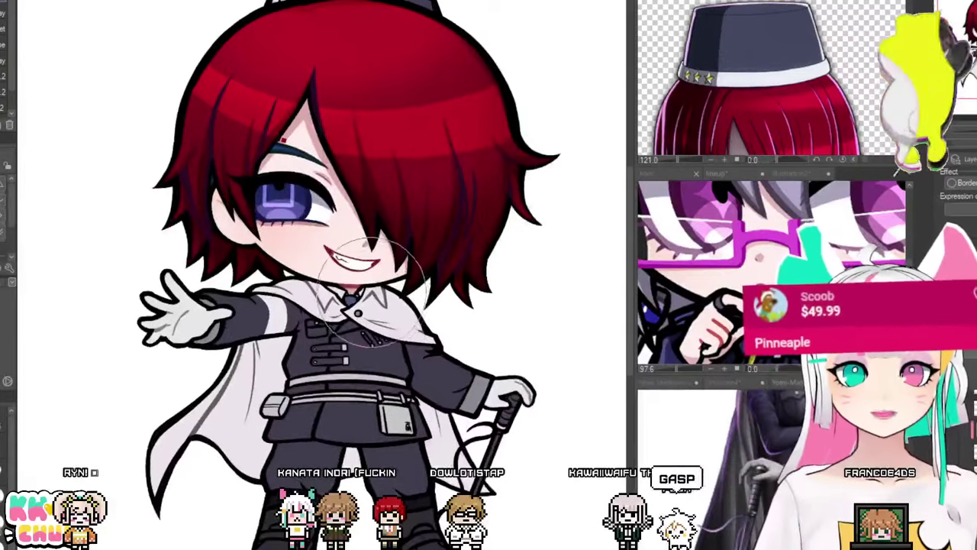
{"action": "scroll", "coordinate": [381, 301], "scroll_direction": "down", "scroll_amount": 3}
{"action": "scroll", "coordinate": [507, 302], "scroll_direction": "up", "scroll_amount": 2}
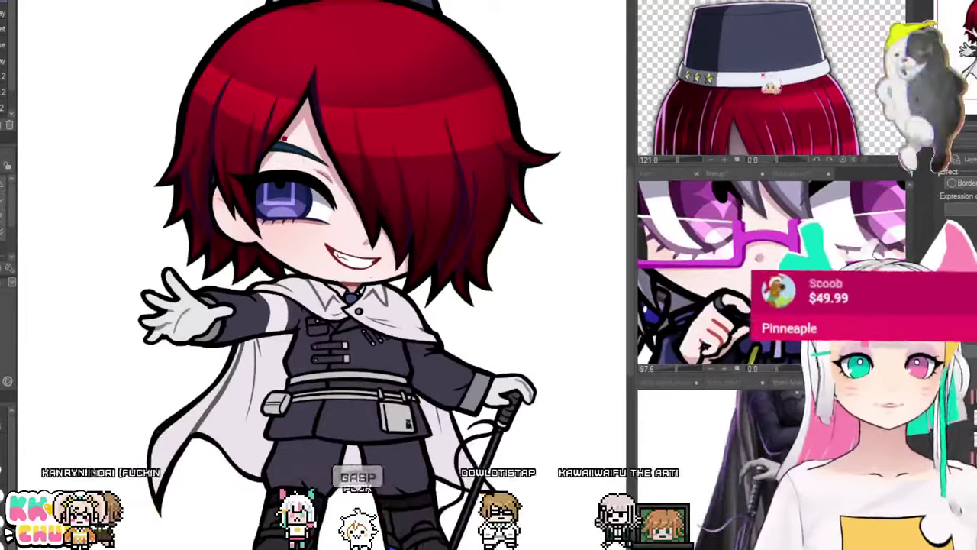
{"action": "scroll", "coordinate": [380, 301], "scroll_direction": "down", "scroll_amount": 3}
{"action": "scroll", "coordinate": [380, 301], "scroll_direction": "up", "scroll_amount": 3}
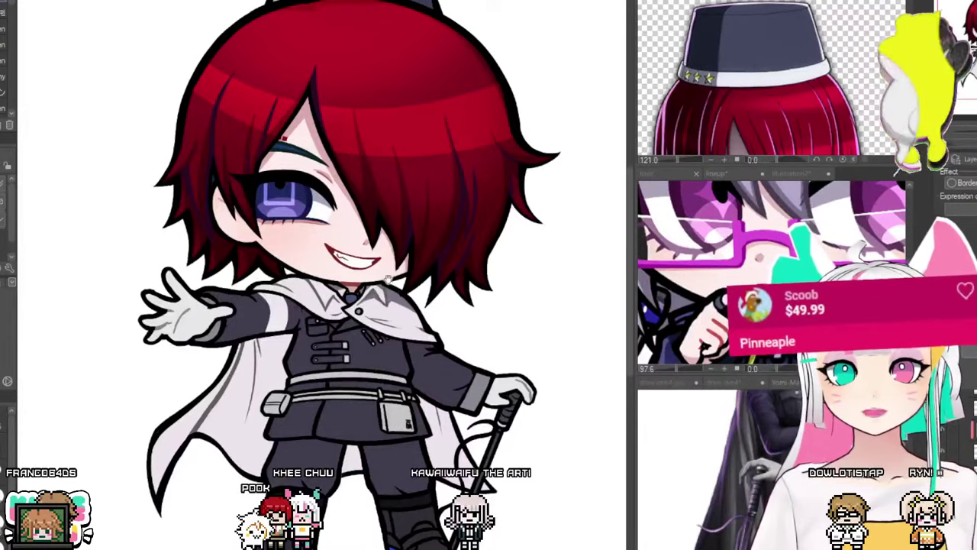
{"action": "left_click_drag", "start_coordinate": [388, 280], "coordinate": [408, 302]}
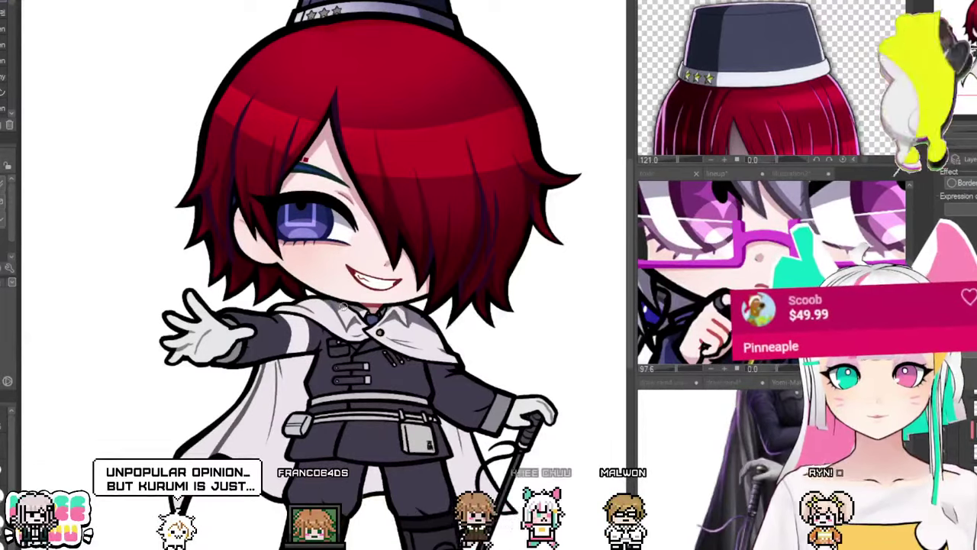
{"action": "left_click_drag", "start_coordinate": [383, 276], "coordinate": [364, 248]}
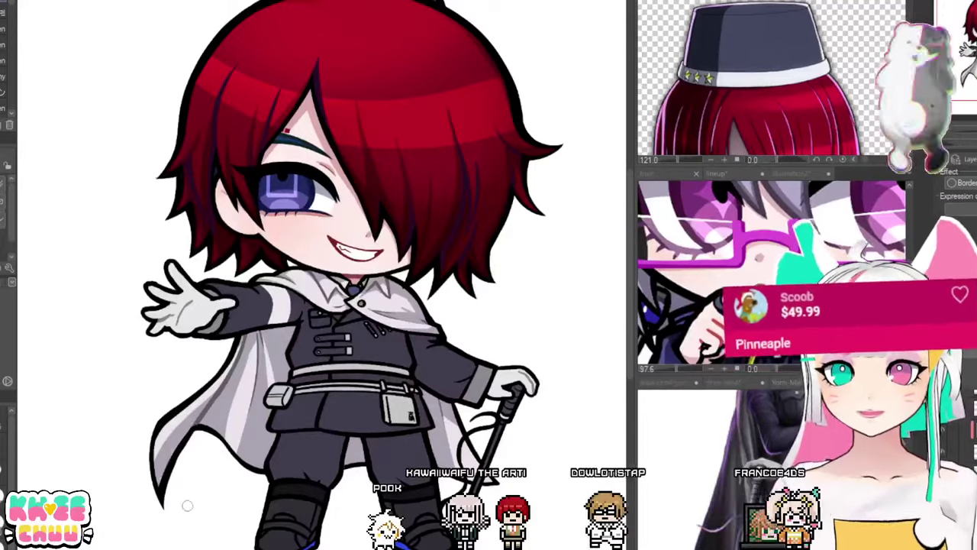
{"action": "scroll", "coordinate": [517, 368], "scroll_direction": "down", "scroll_amount": 1}
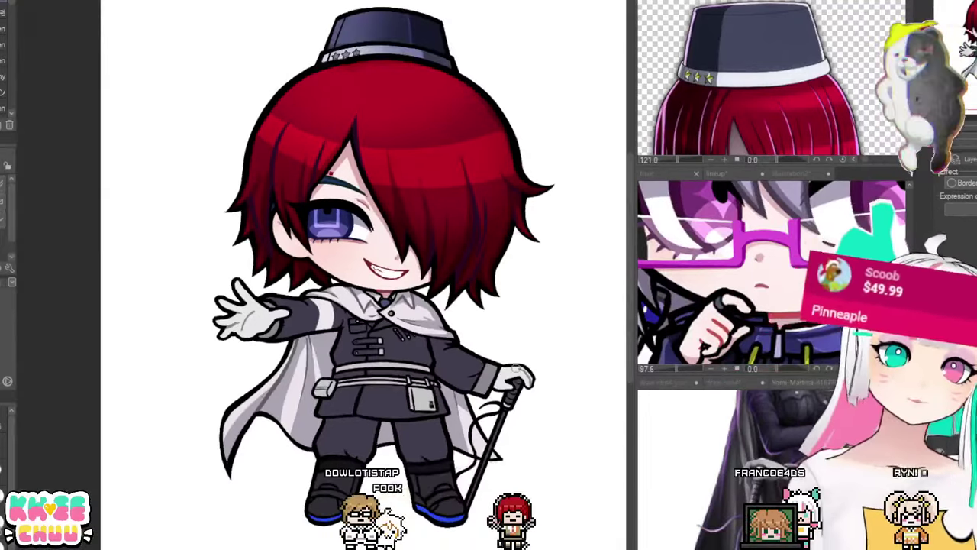
Step: Airbrush a soft blue-violet gradient over the cape's inner folds with a large brush and undo the excess stroke
{"action": "scroll", "coordinate": [525, 388], "scroll_direction": "up", "scroll_amount": 1}
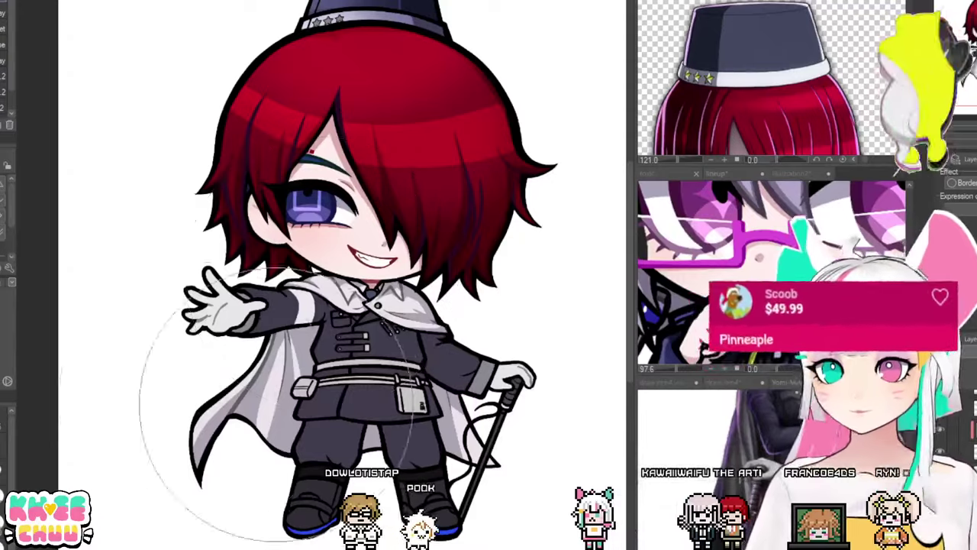
{"action": "mouse_move", "coordinate": [283, 451]}
{"action": "left_mouse_down"}
{"action": "mouse_move", "coordinate": [318, 471]}
{"action": "mouse_move", "coordinate": [348, 448]}
{"action": "mouse_move", "coordinate": [227, 491]}
{"action": "left_mouse_up"}
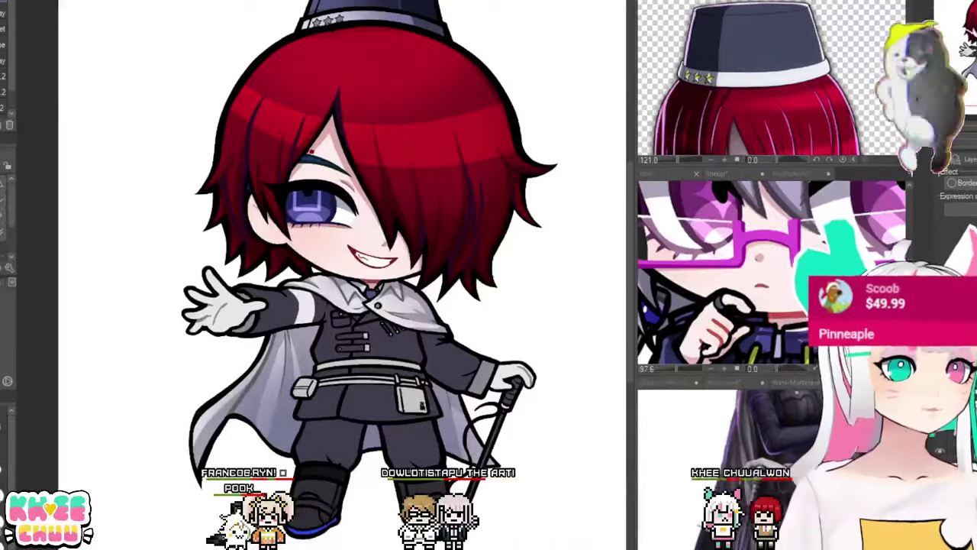
{"action": "scroll", "coordinate": [572, 351], "scroll_direction": "down", "scroll_amount": 1}
{"action": "scroll", "coordinate": [397, 433], "scroll_direction": "up", "scroll_amount": 1}
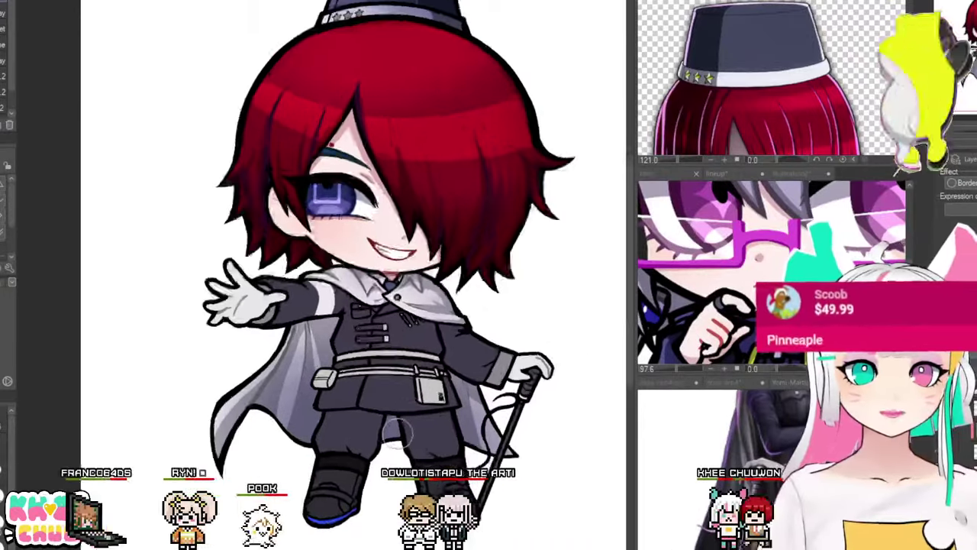
{"action": "scroll", "coordinate": [397, 434], "scroll_direction": "up", "scroll_amount": 1}
{"action": "key", "text": "ctrl+z"}
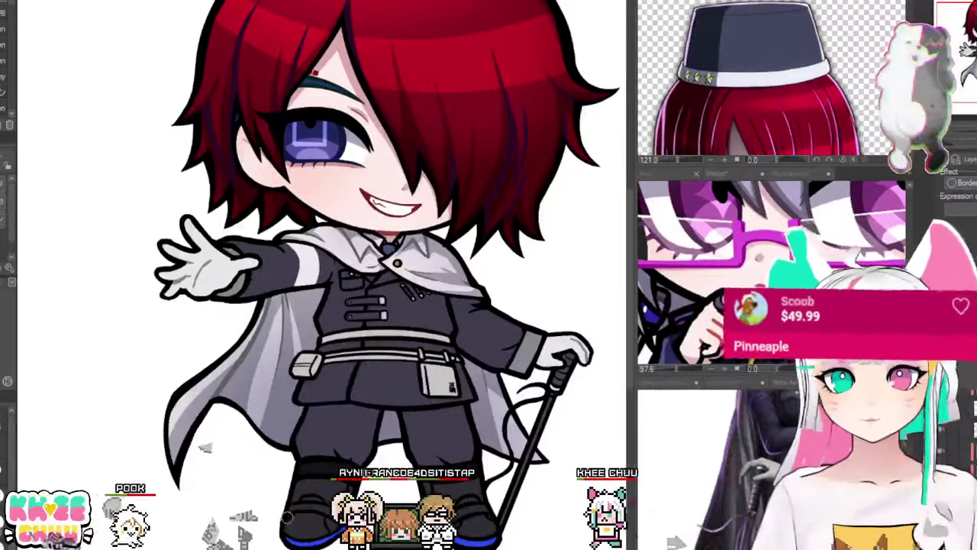
{"action": "scroll", "coordinate": [511, 297], "scroll_direction": "down", "scroll_amount": 2}
{"action": "scroll", "coordinate": [511, 296], "scroll_direction": "up", "scroll_amount": 2}
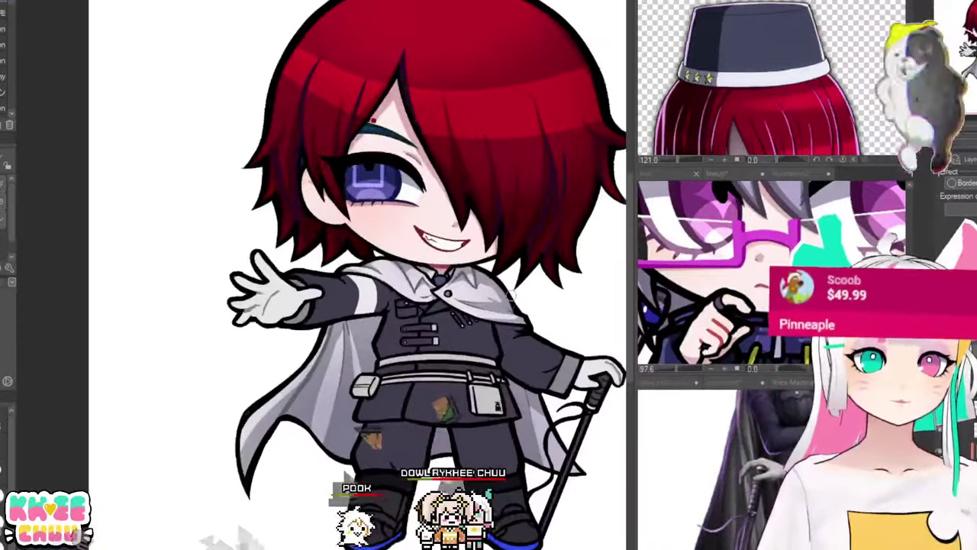
{"action": "left_click_drag", "start_coordinate": [592, 434], "coordinate": [584, 436]}
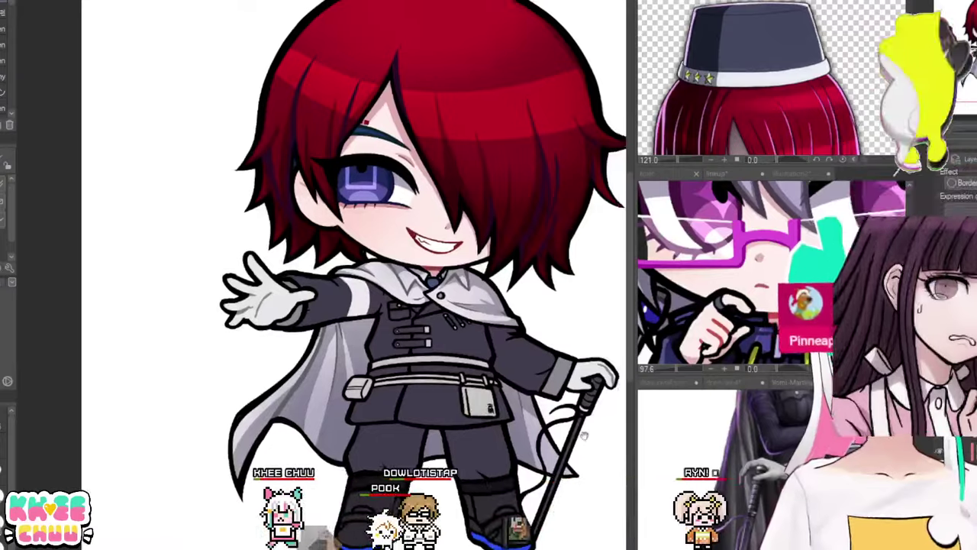
Step: Draw thin white highlight lines along the folds of the shoulder capelet
{"action": "scroll", "coordinate": [584, 435], "scroll_direction": "up", "scroll_amount": 1}
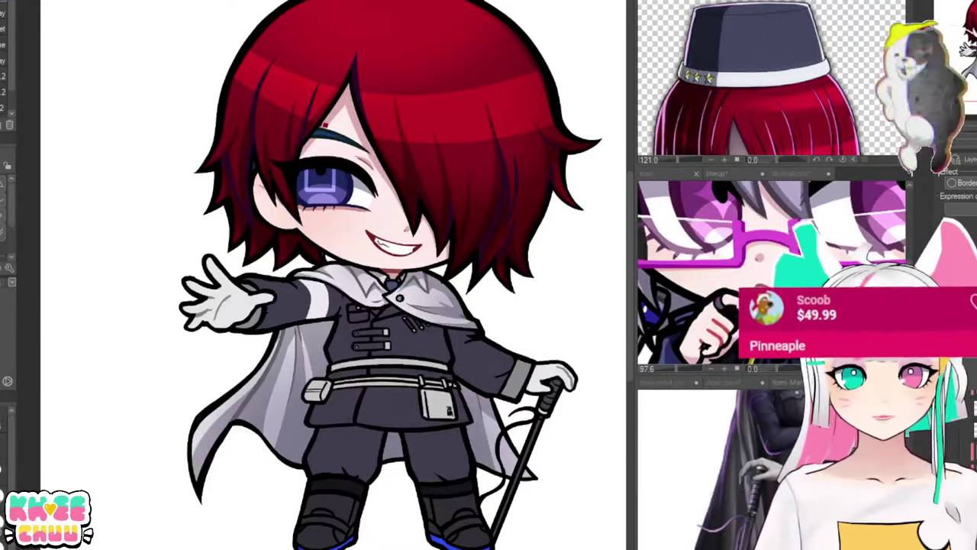
{"action": "scroll", "coordinate": [443, 373], "scroll_direction": "down", "scroll_amount": 1}
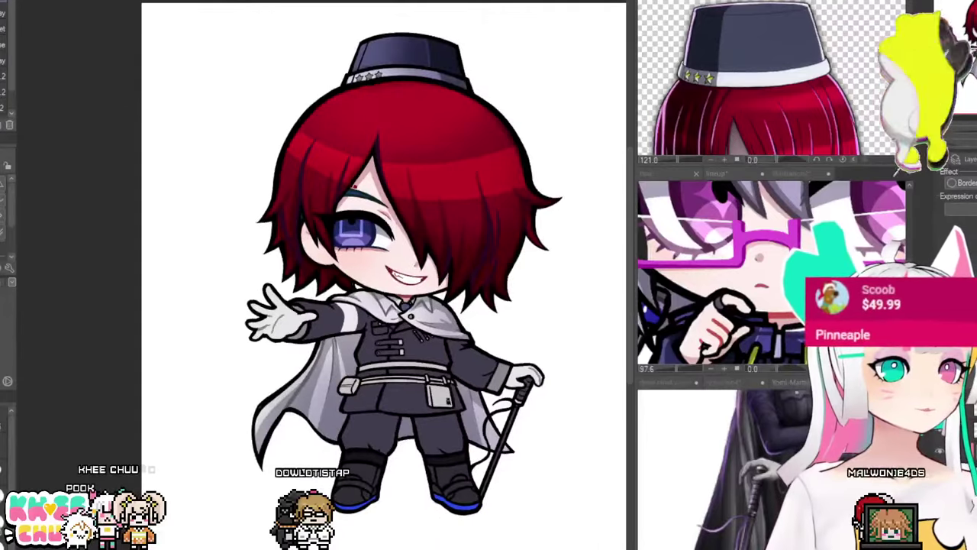
{"action": "left_click_drag", "start_coordinate": [473, 349], "coordinate": [410, 356]}
{"action": "scroll", "coordinate": [327, 364], "scroll_direction": "up", "scroll_amount": 2}
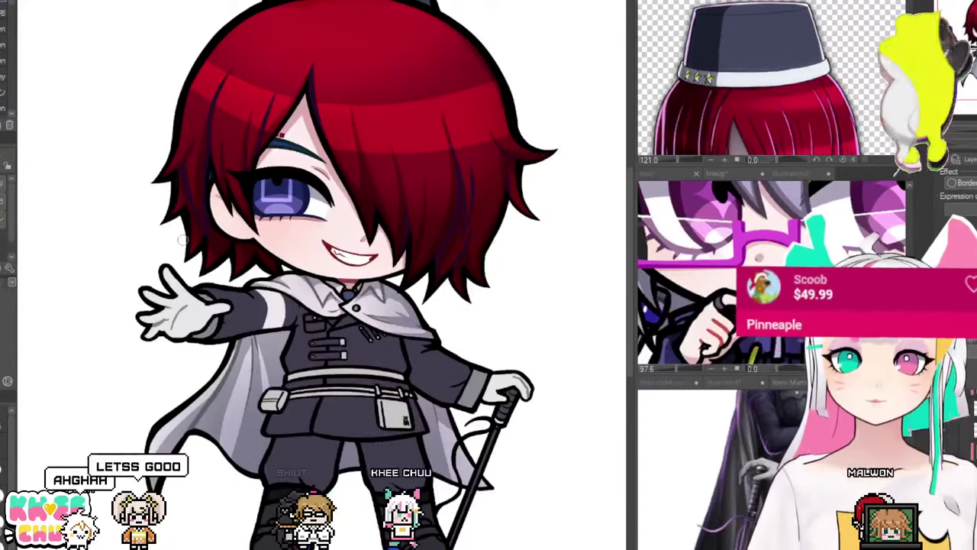
{"action": "key", "text": "ctrl+plus"}
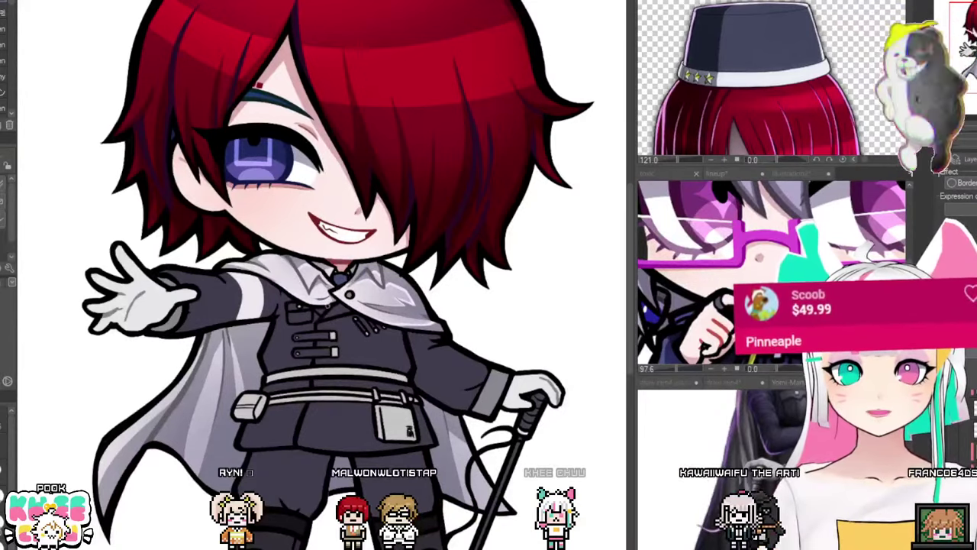
{"action": "left_click_drag", "start_coordinate": [328, 306], "coordinate": [356, 268]}
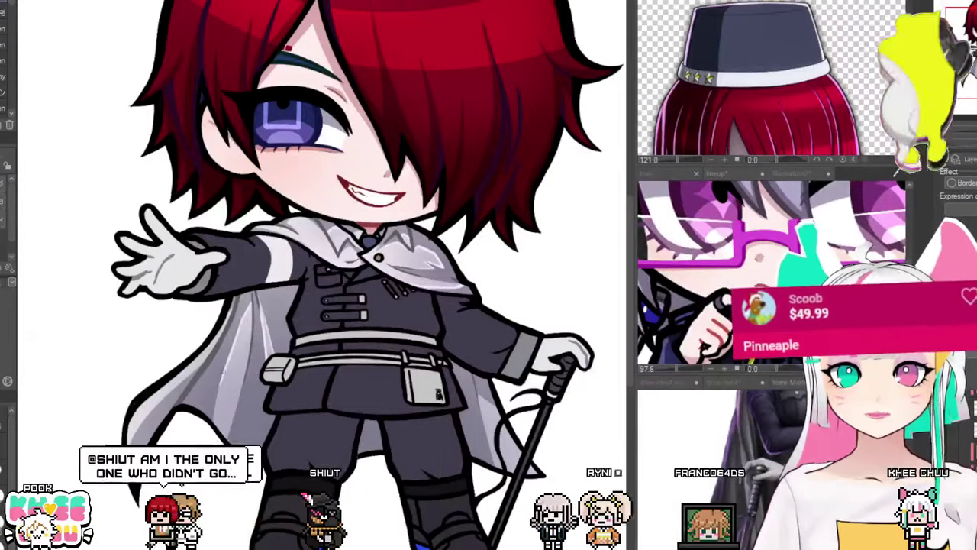
Step: Extend thin white highlight lines down the folds of the long cape and soften them into the shading
{"action": "scroll", "coordinate": [313, 275], "scroll_direction": "down", "scroll_amount": 3}
{"action": "scroll", "coordinate": [313, 275], "scroll_direction": "up", "scroll_amount": 3}
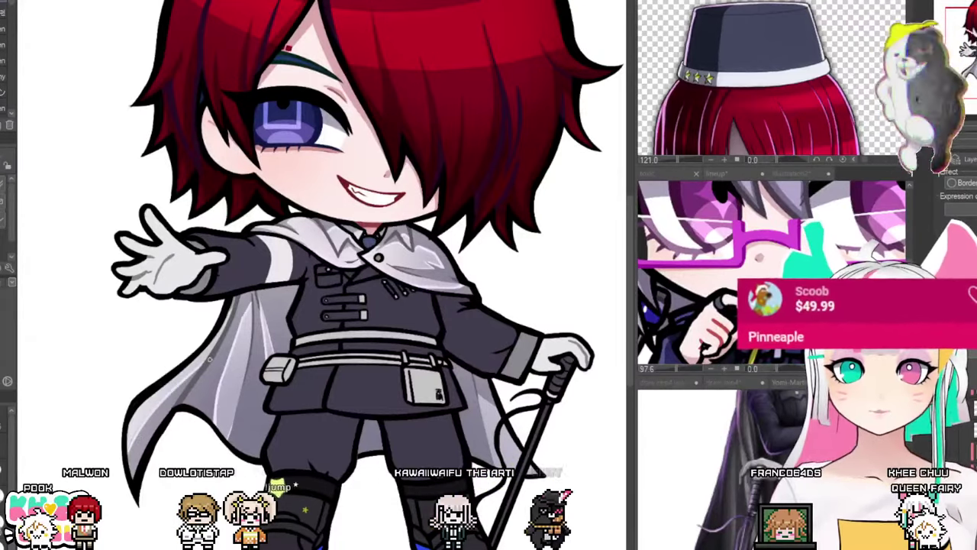
{"action": "scroll", "coordinate": [313, 274], "scroll_direction": "down", "scroll_amount": 3}
{"action": "scroll", "coordinate": [313, 275], "scroll_direction": "up", "scroll_amount": 3}
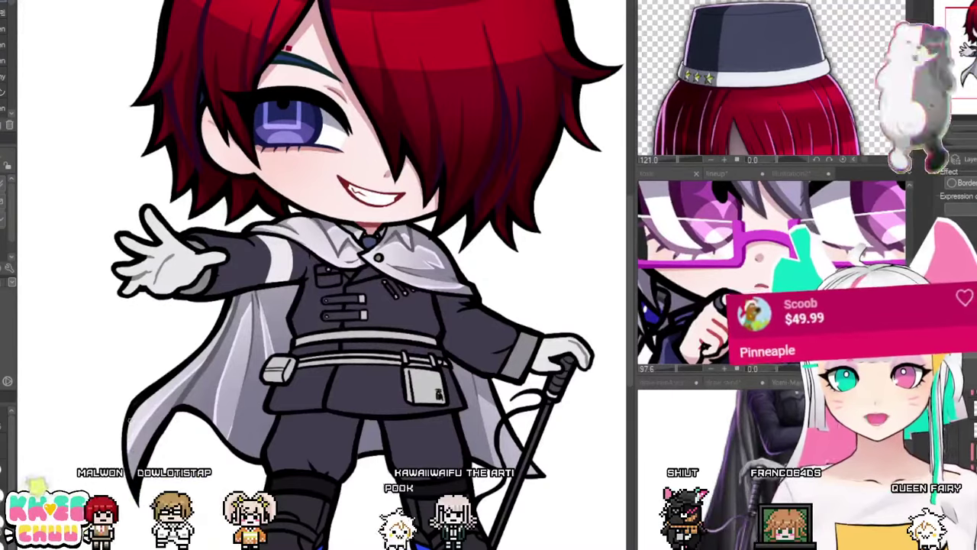
{"action": "left_click_drag", "start_coordinate": [468, 362], "coordinate": [458, 347]}
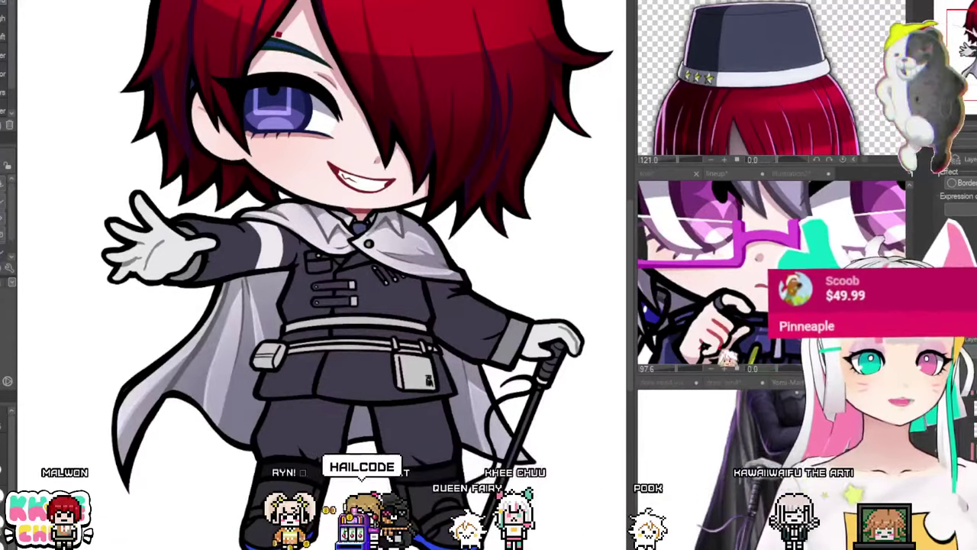
Step: Airbrush a soft light lavender glow over the capelet and the cape's folds with a large brush
{"action": "scroll", "coordinate": [465, 315], "scroll_direction": "down", "scroll_amount": 2}
{"action": "scroll", "coordinate": [464, 315], "scroll_direction": "up", "scroll_amount": 3}
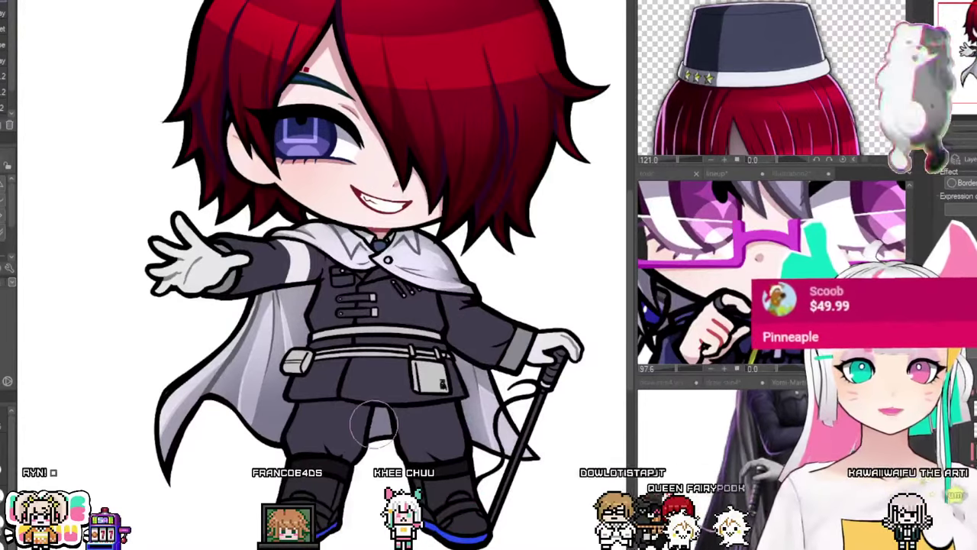
{"action": "scroll", "coordinate": [364, 160], "scroll_direction": "down", "scroll_amount": 2}
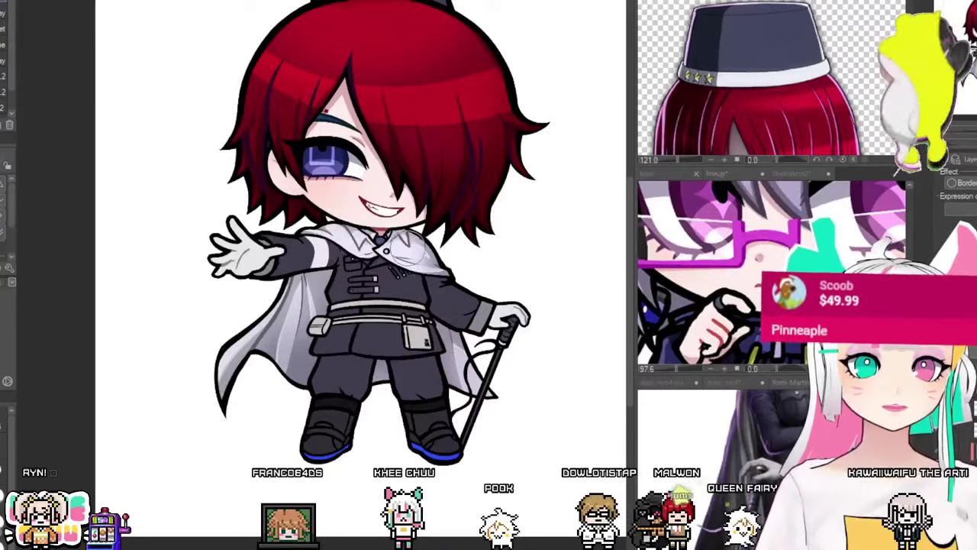
Step: Color the crease lines of the outstretched white glove blue-violet
{"action": "scroll", "coordinate": [420, 230], "scroll_direction": "up", "scroll_amount": 4}
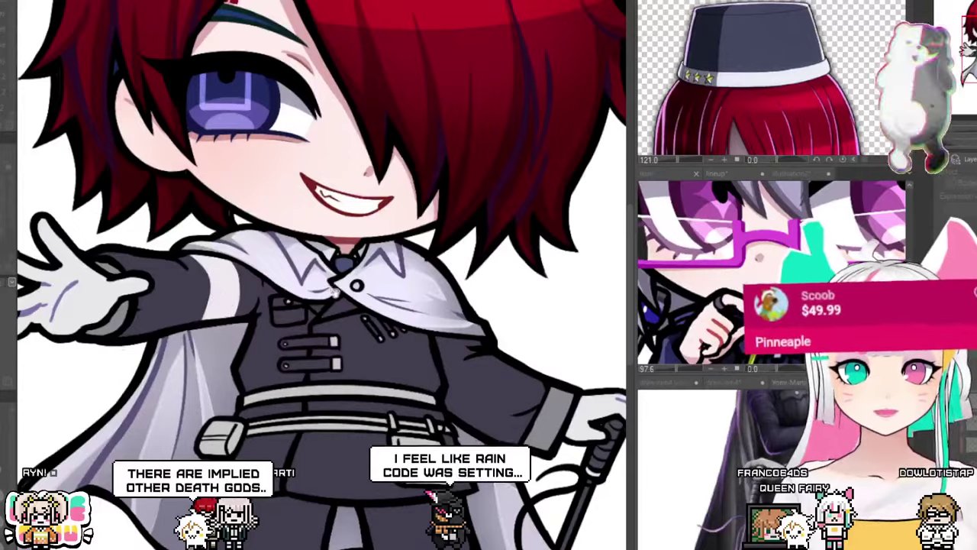
{"action": "scroll", "coordinate": [334, 294], "scroll_direction": "down", "scroll_amount": 3}
{"action": "scroll", "coordinate": [343, 329], "scroll_direction": "up", "scroll_amount": 3}
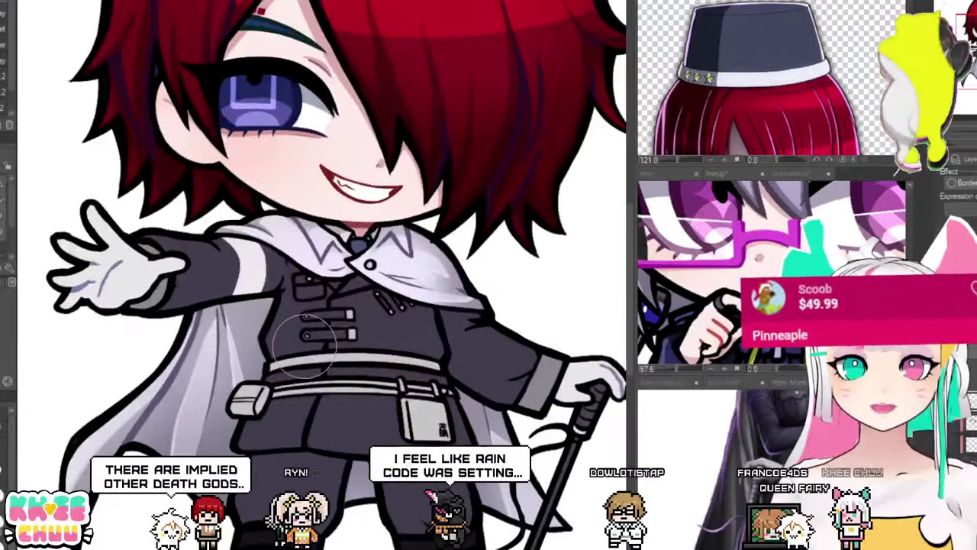
{"action": "scroll", "coordinate": [305, 347], "scroll_direction": "down", "scroll_amount": 2}
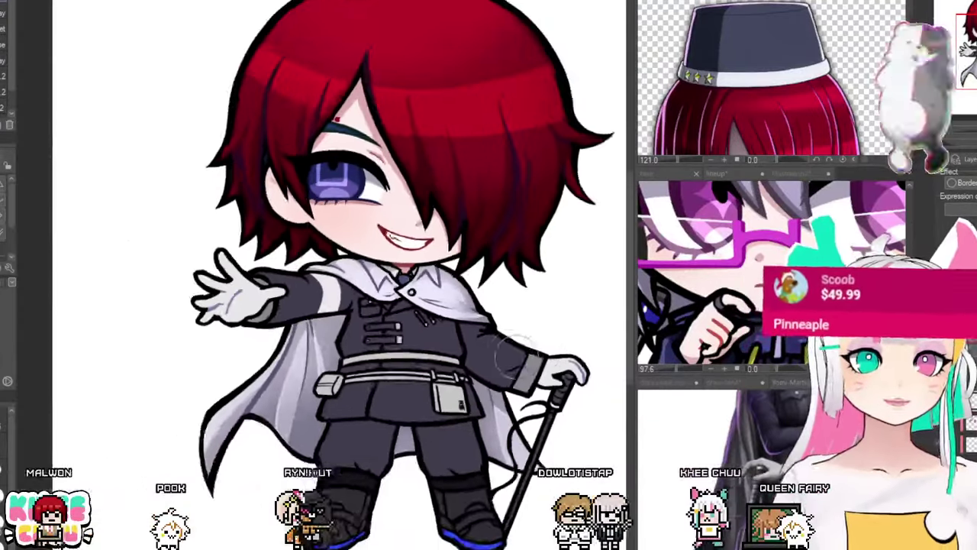
{"action": "scroll", "coordinate": [513, 347], "scroll_direction": "down", "scroll_amount": 1}
{"action": "scroll", "coordinate": [491, 336], "scroll_direction": "up", "scroll_amount": 1}
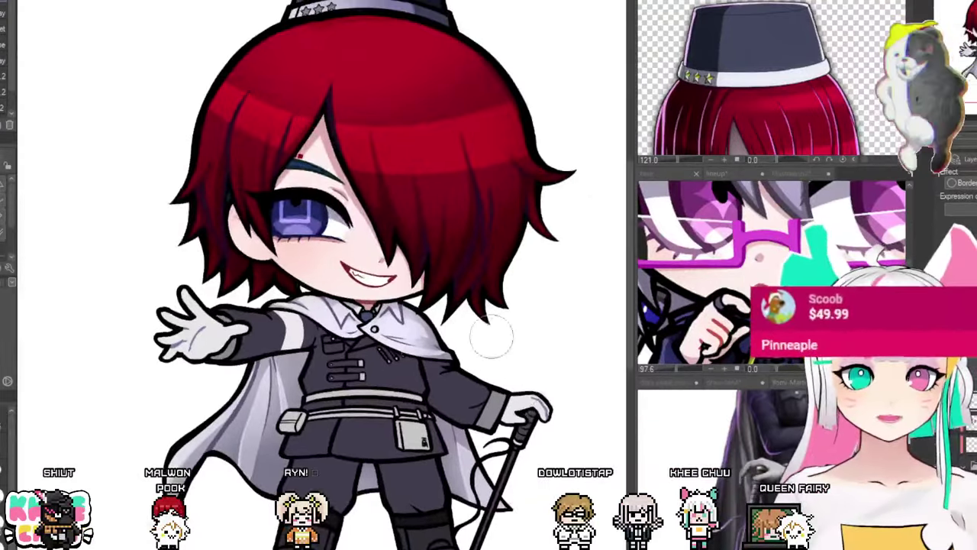
{"action": "scroll", "coordinate": [428, 373], "scroll_direction": "up", "scroll_amount": 2}
{"action": "scroll", "coordinate": [428, 373], "scroll_direction": "down", "scroll_amount": 1}
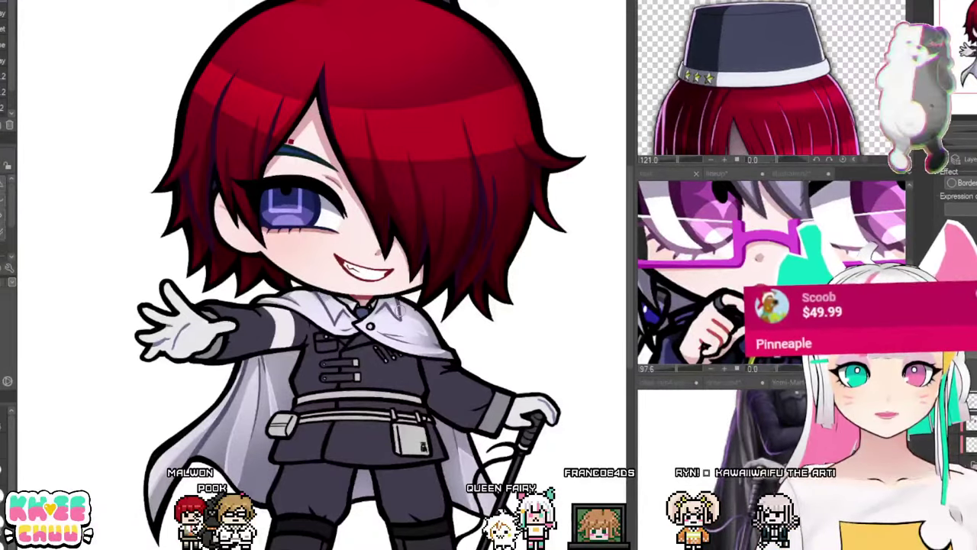
Step: Add blue-violet shading to the white glove holding the cane
{"action": "scroll", "coordinate": [474, 339], "scroll_direction": "up", "scroll_amount": 1}
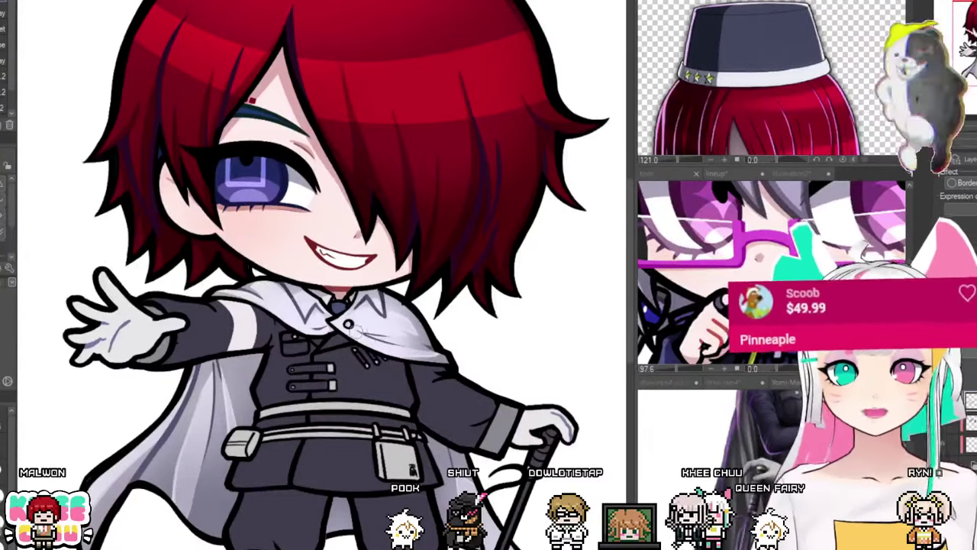
{"action": "left_click_drag", "start_coordinate": [356, 331], "coordinate": [372, 281]}
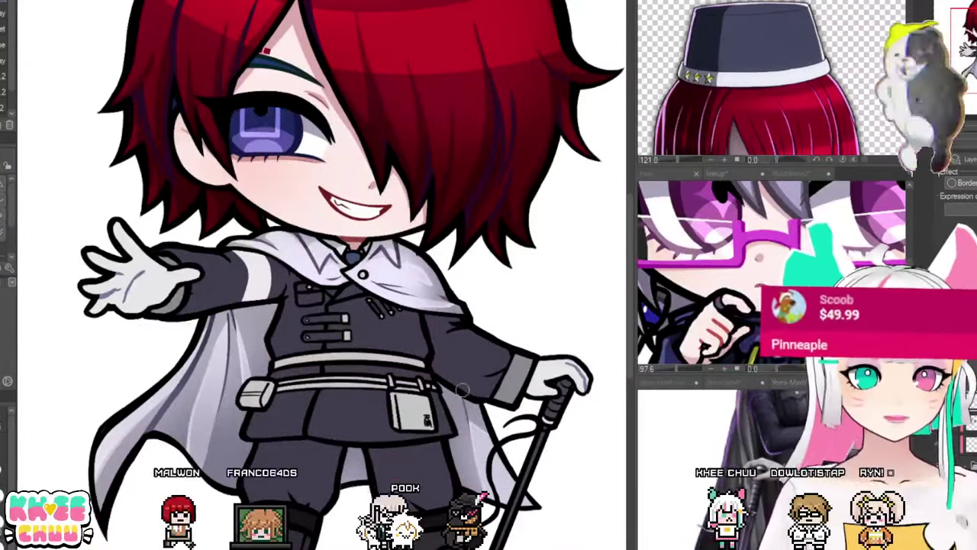
{"action": "scroll", "coordinate": [461, 390], "scroll_direction": "down", "scroll_amount": 3}
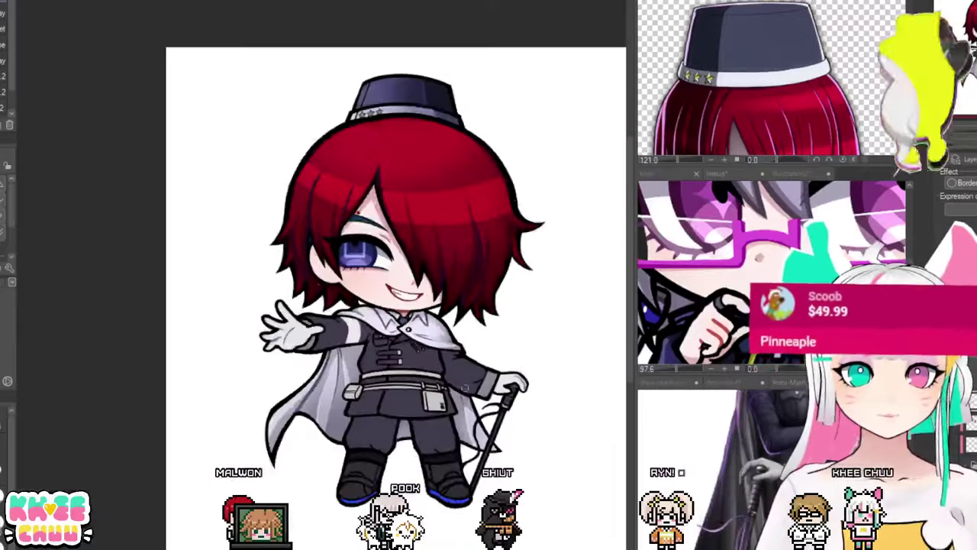
{"action": "scroll", "coordinate": [488, 313], "scroll_direction": "up", "scroll_amount": 2}
{"action": "left_click_drag", "start_coordinate": [511, 314], "coordinate": [499, 311]}
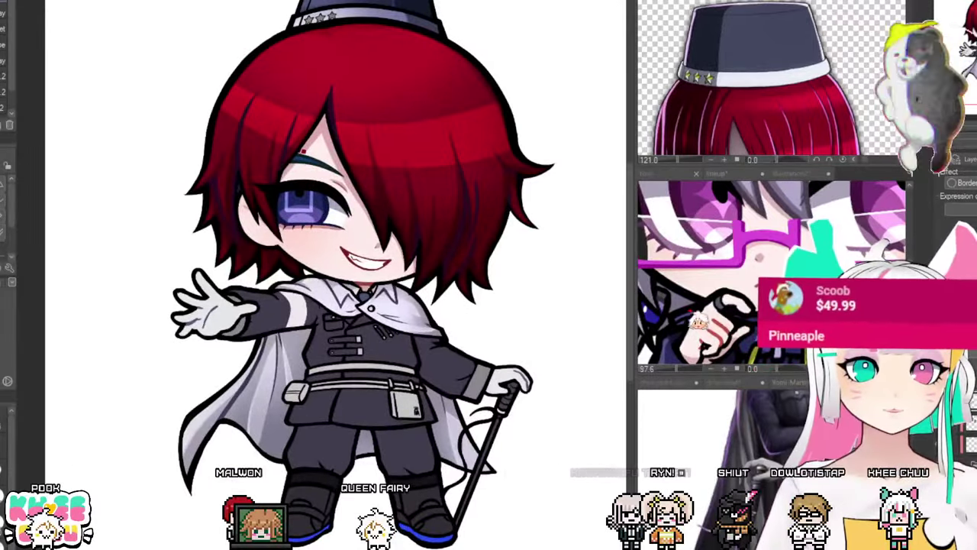
{"action": "left_click_drag", "start_coordinate": [537, 302], "coordinate": [499, 299]}
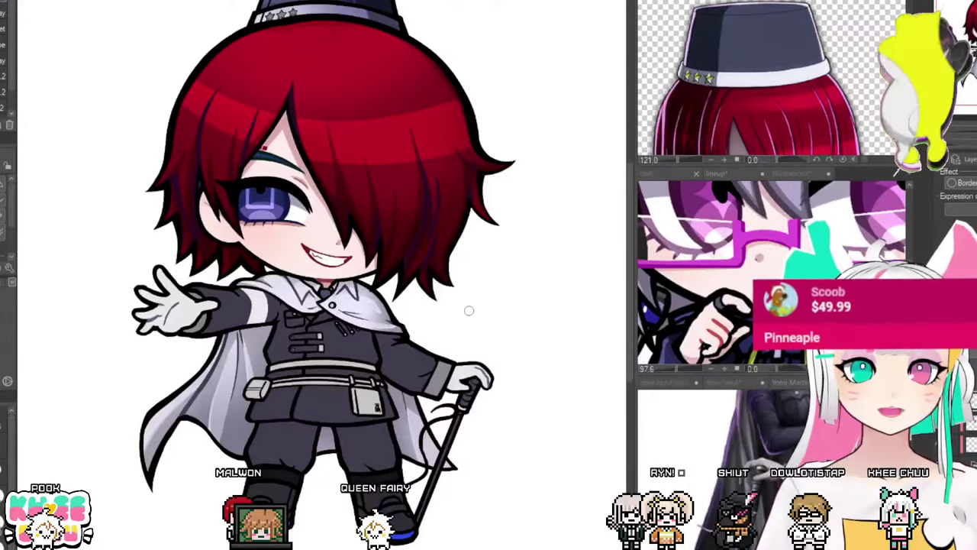
{"action": "scroll", "coordinate": [393, 354], "scroll_direction": "up", "scroll_amount": 2}
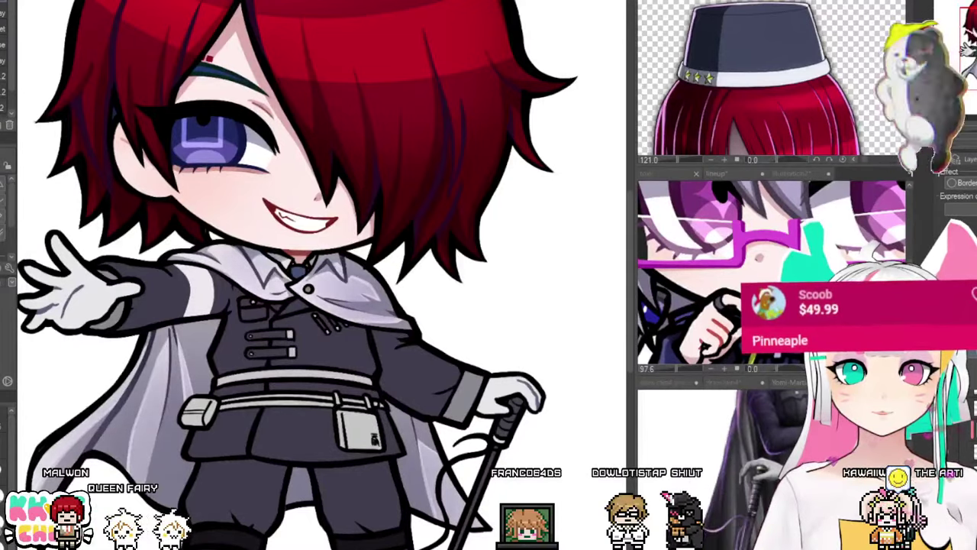
Step: Blend soft shading into the white capelet around the collar
{"action": "key", "text": "ctrl+minus"}
{"action": "key", "text": "ctrl+minus"}
{"action": "key", "text": "ctrl+minus"}
{"action": "key", "text": "ctrl+plus"}
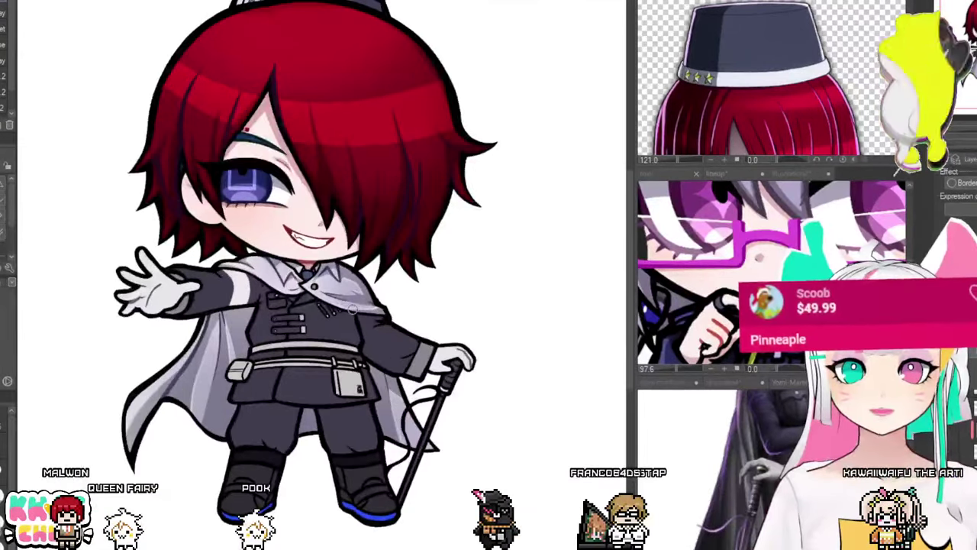
{"action": "scroll", "coordinate": [313, 275], "scroll_direction": "up", "scroll_amount": 2}
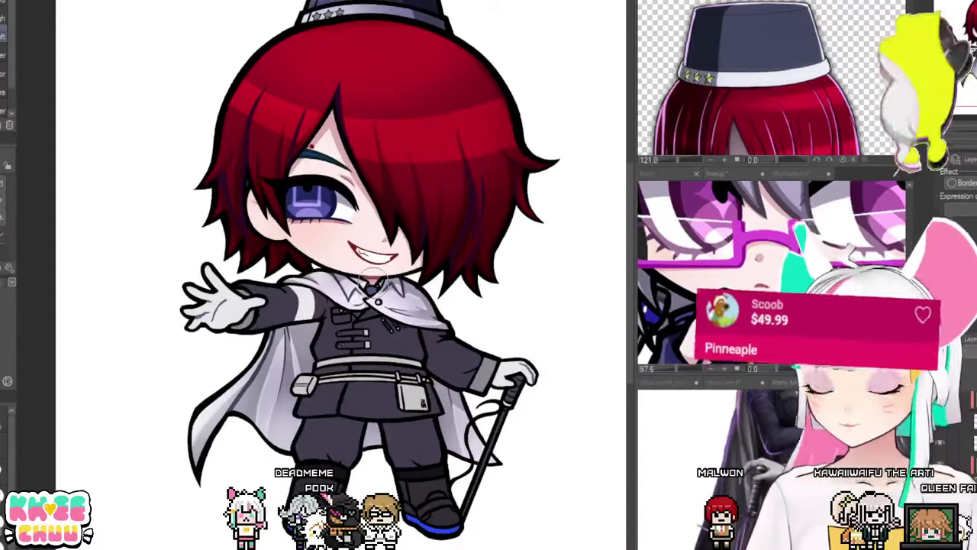
{"action": "left_click_drag", "start_coordinate": [480, 279], "coordinate": [477, 300]}
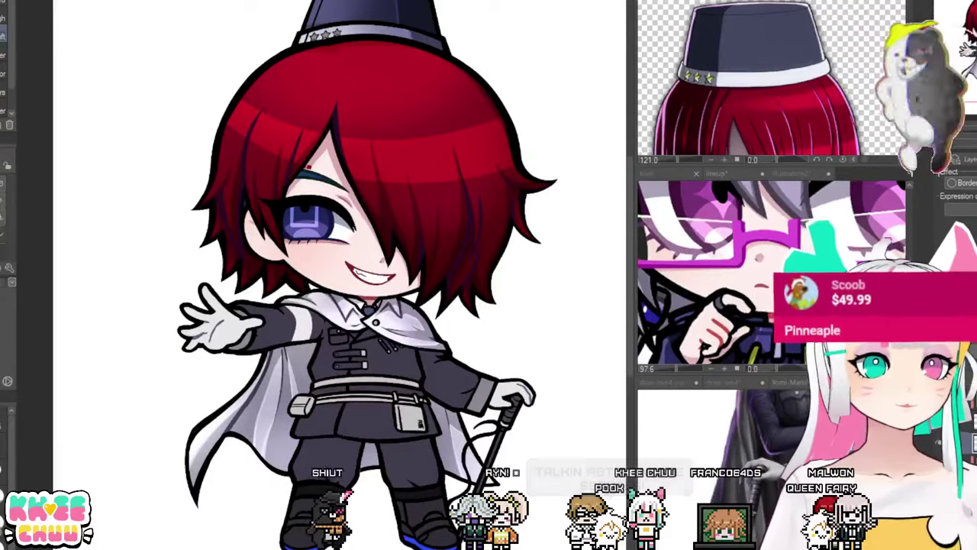
{"action": "scroll", "coordinate": [436, 293], "scroll_direction": "up", "scroll_amount": 1}
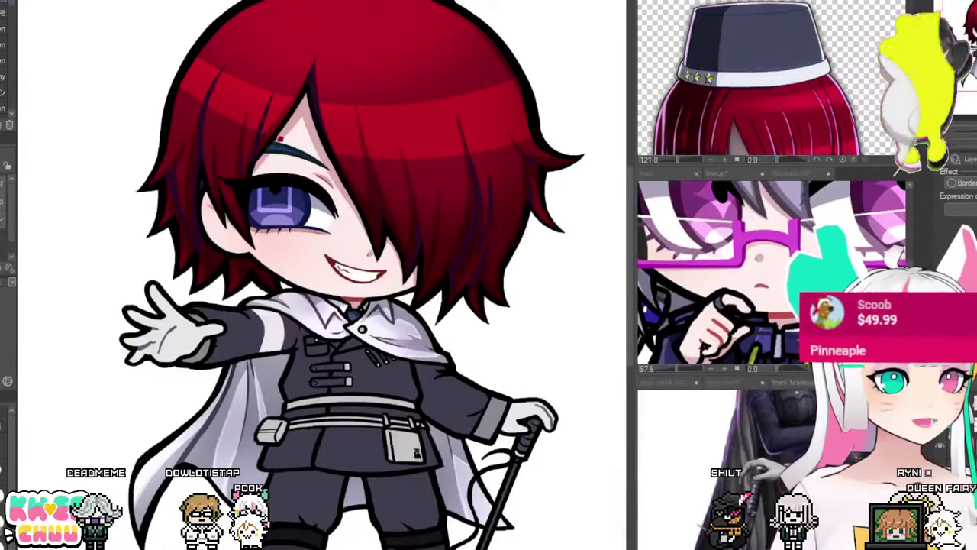
Step: Compare the last change by undoing and redoing it, and paint darker navy shading on the coat's chest and the cane-arm sleeve
{"action": "key", "text": "ctrl+z"}
{"action": "key", "text": "ctrl+y"}
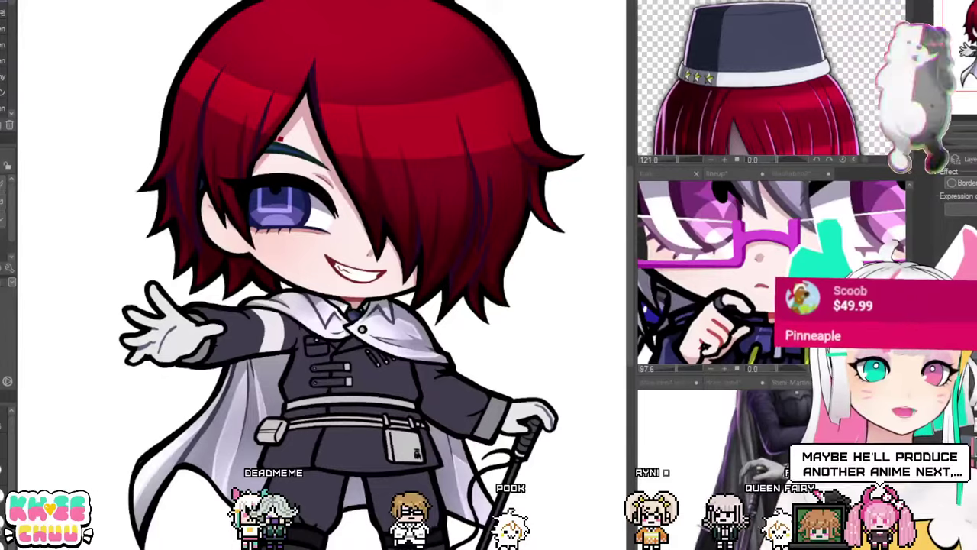
{"action": "scroll", "coordinate": [273, 349], "scroll_direction": "up", "scroll_amount": 1}
{"action": "scroll", "coordinate": [274, 349], "scroll_direction": "down", "scroll_amount": 2}
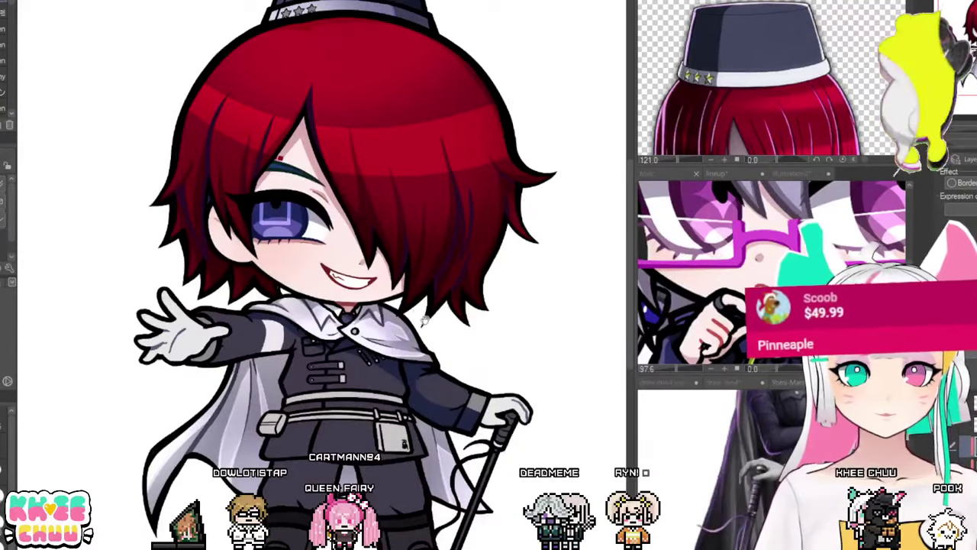
Step: Continue the dark navy shading over the whole coat, both sleeves and the trousers, and shade the white armband grey-blue
{"action": "left_click_drag", "start_coordinate": [424, 319], "coordinate": [446, 316]}
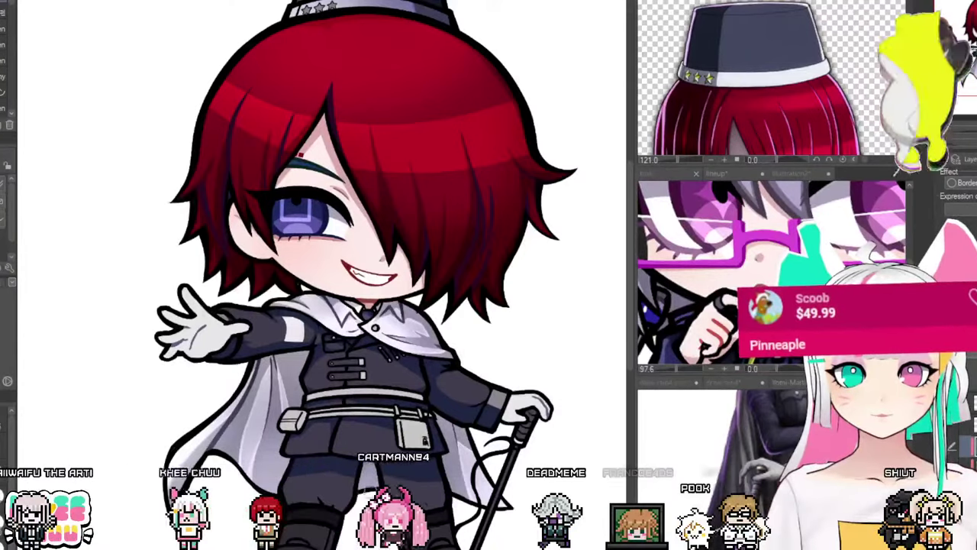
{"action": "left_click_drag", "start_coordinate": [354, 481], "coordinate": [347, 443]}
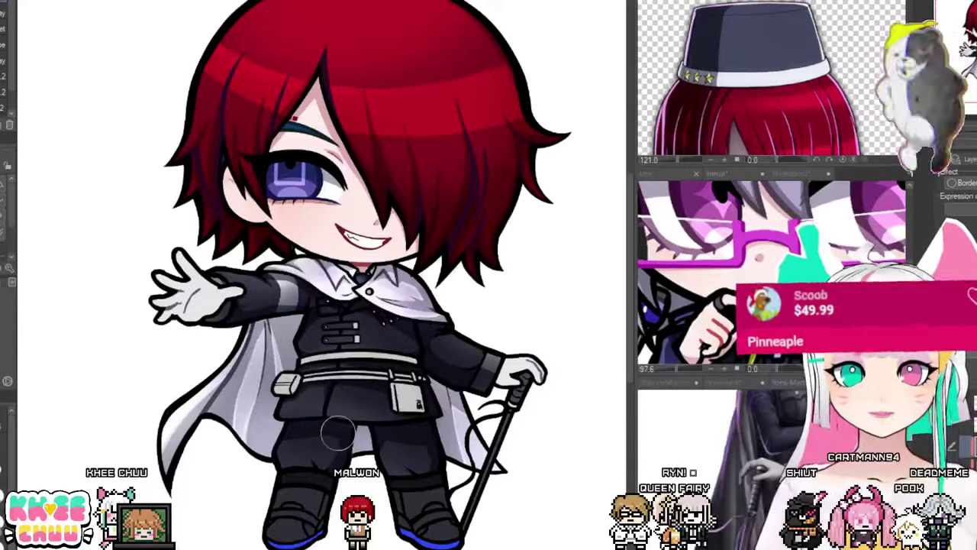
{"action": "scroll", "coordinate": [328, 325], "scroll_direction": "down", "scroll_amount": 3}
{"action": "scroll", "coordinate": [346, 344], "scroll_direction": "up", "scroll_amount": 3}
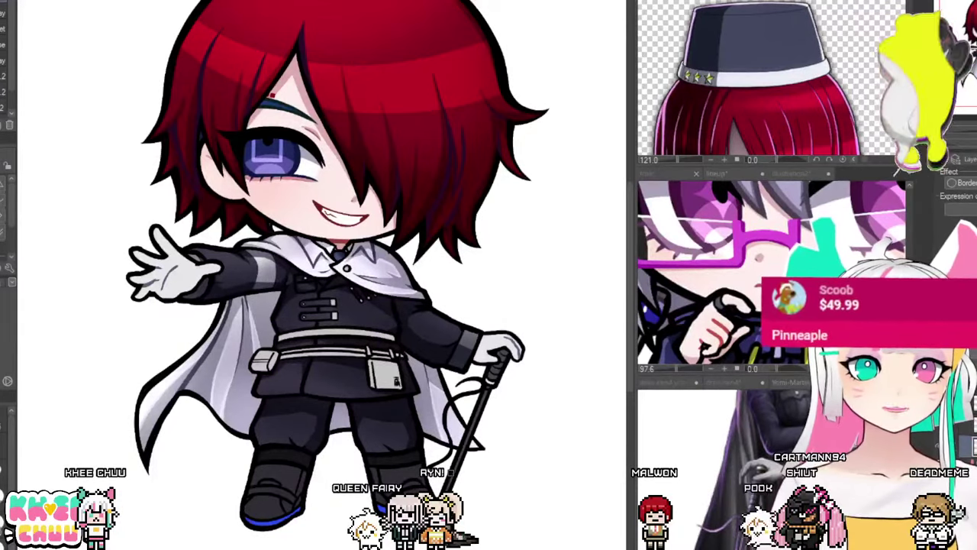
Step: Draw thin light blue highlight lines along the coat's chest and the cane-arm sleeve, and fade them softly into the navy
{"action": "scroll", "coordinate": [313, 275], "scroll_direction": "up", "scroll_amount": 2}
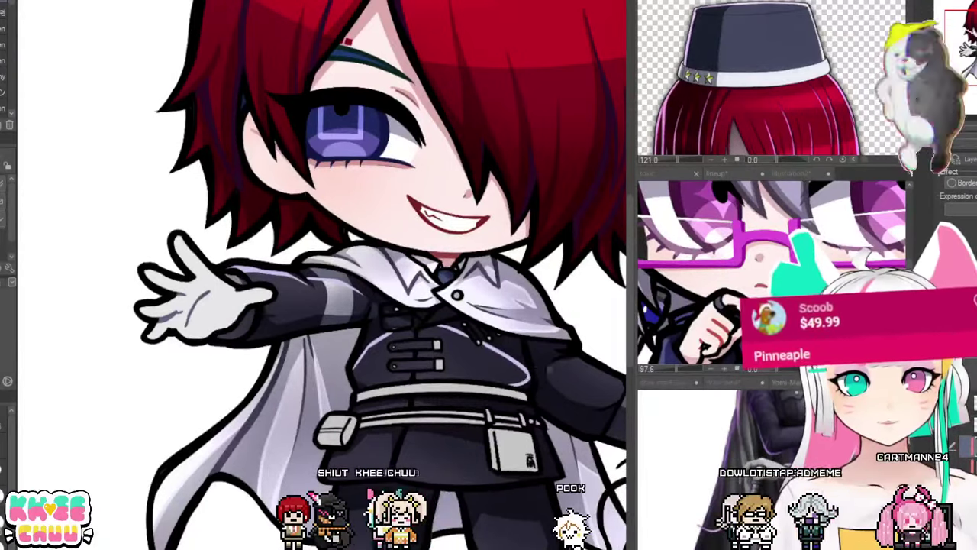
{"action": "left_click_drag", "start_coordinate": [462, 339], "coordinate": [343, 263]}
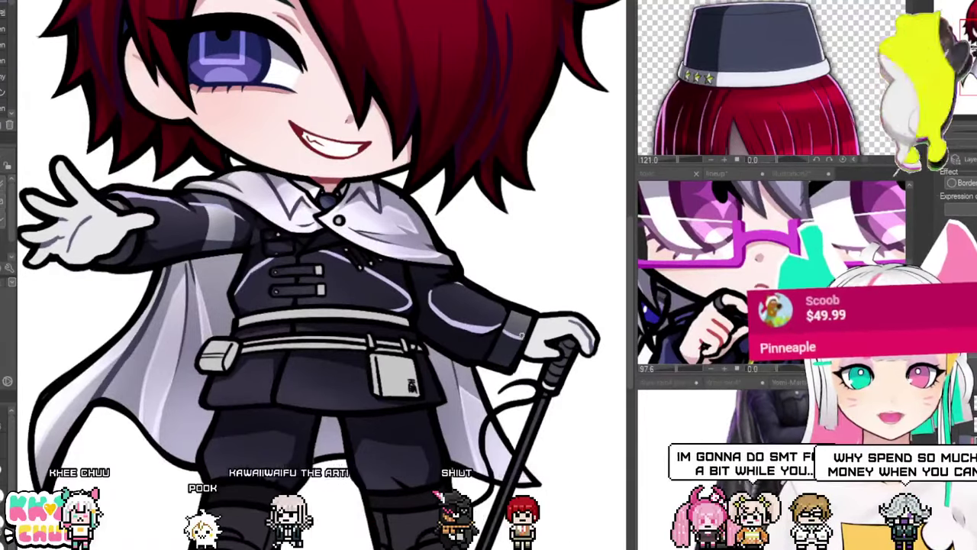
{"action": "left_click_drag", "start_coordinate": [501, 270], "coordinate": [528, 287]}
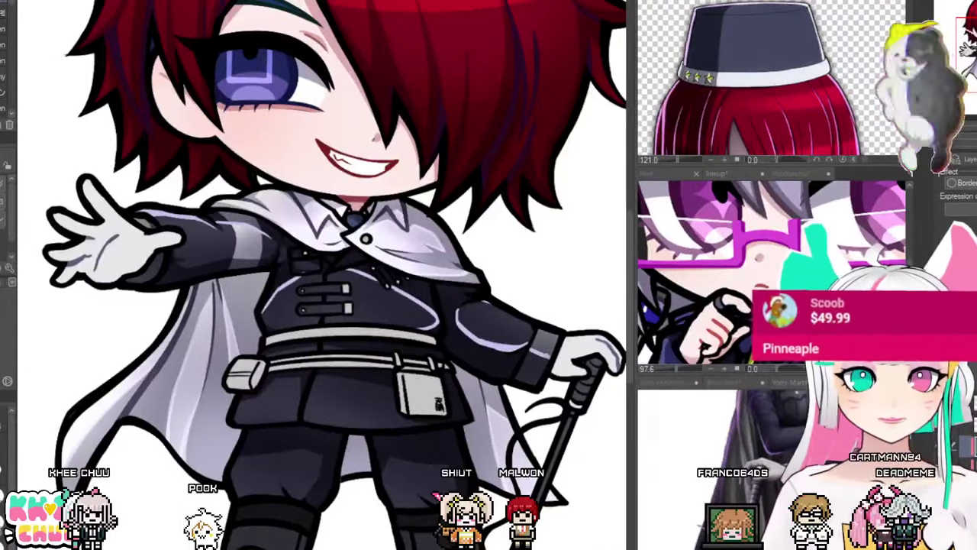
{"action": "left_click_drag", "start_coordinate": [530, 270], "coordinate": [568, 270]}
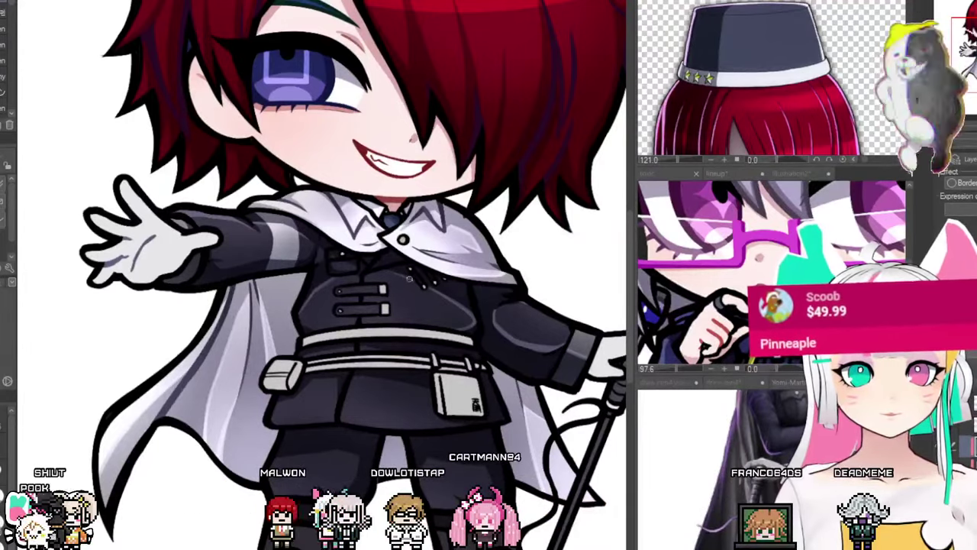
{"action": "left_click_drag", "start_coordinate": [569, 365], "coordinate": [544, 348]}
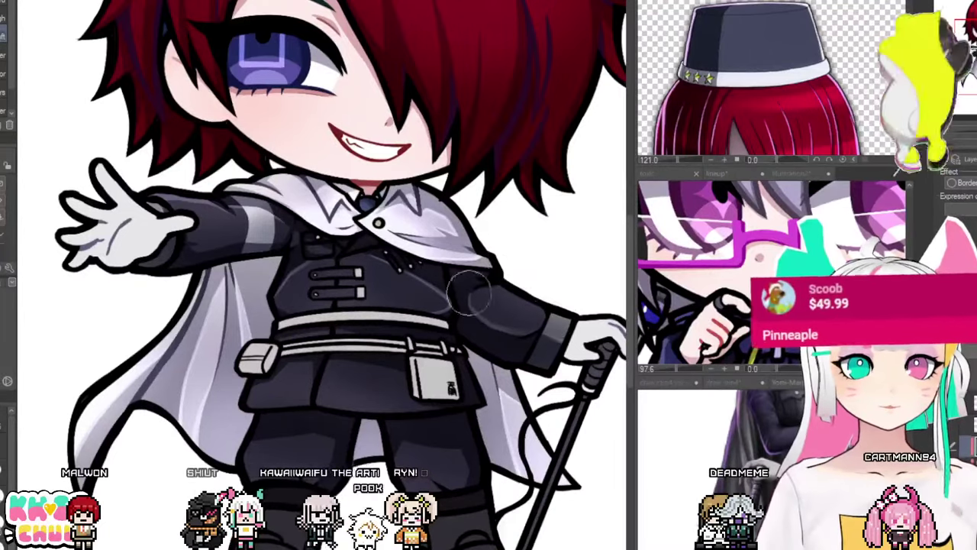
Step: Extend the thin light blue highlight lines along the coat and sleeves, and blend them softly into the navy
{"action": "key", "text": "p"}
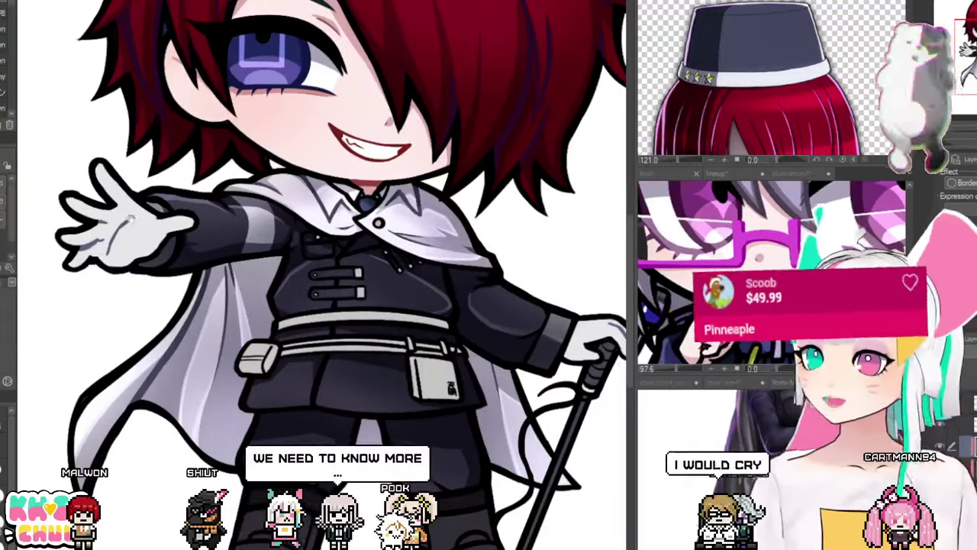
{"action": "left_click_drag", "start_coordinate": [448, 303], "coordinate": [510, 283]}
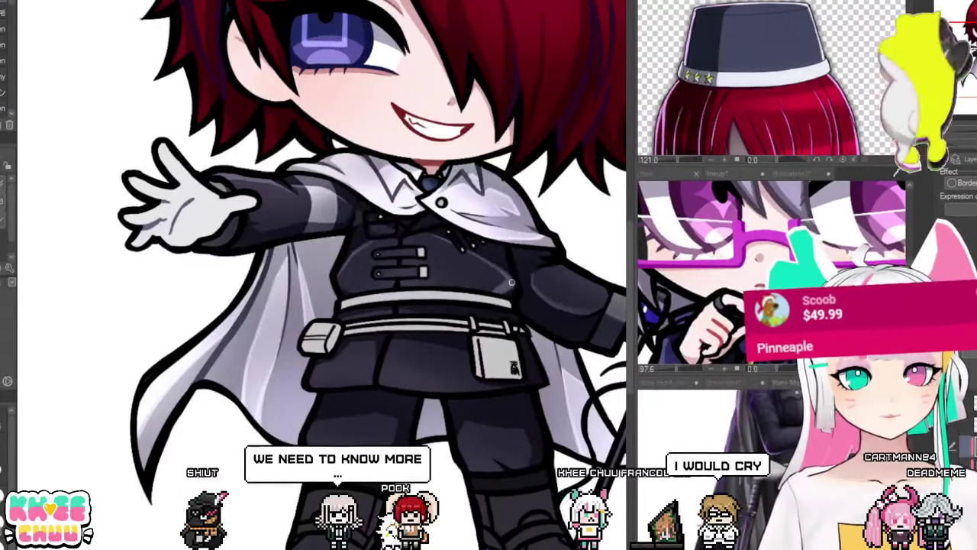
{"action": "left_click_drag", "start_coordinate": [540, 258], "coordinate": [457, 273]}
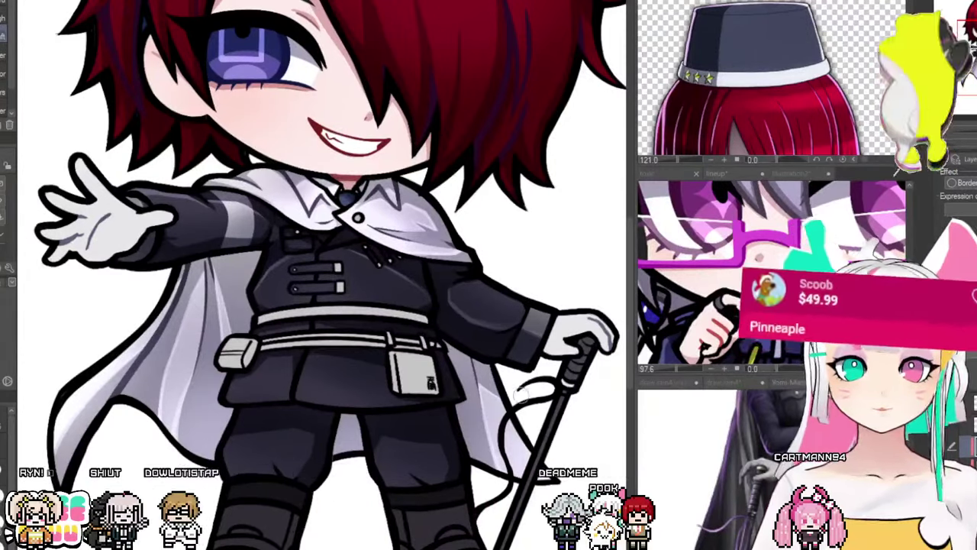
{"action": "scroll", "coordinate": [401, 300], "scroll_direction": "down", "scroll_amount": 3}
{"action": "scroll", "coordinate": [401, 300], "scroll_direction": "up", "scroll_amount": 2}
Step: Draw light blue highlight lines around the trousers' knees and folds, and fade them softly into the navy
{"action": "key", "text": "p"}
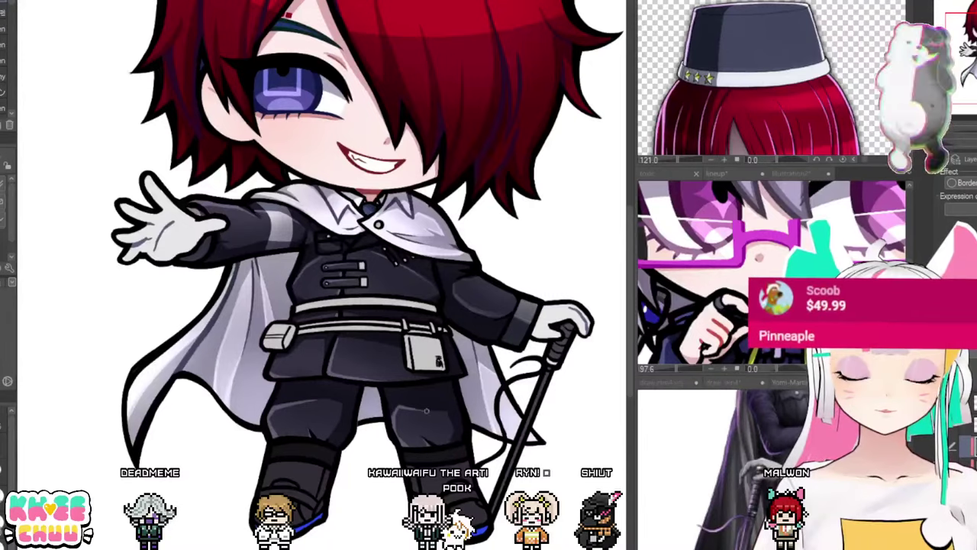
{"action": "scroll", "coordinate": [458, 464], "scroll_direction": "down", "scroll_amount": 4}
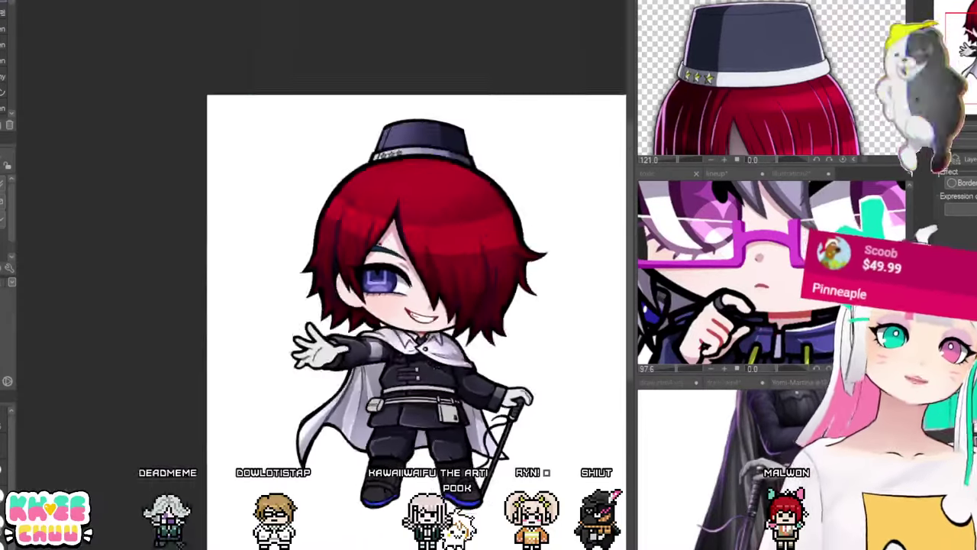
{"action": "scroll", "coordinate": [453, 458], "scroll_direction": "up", "scroll_amount": 3}
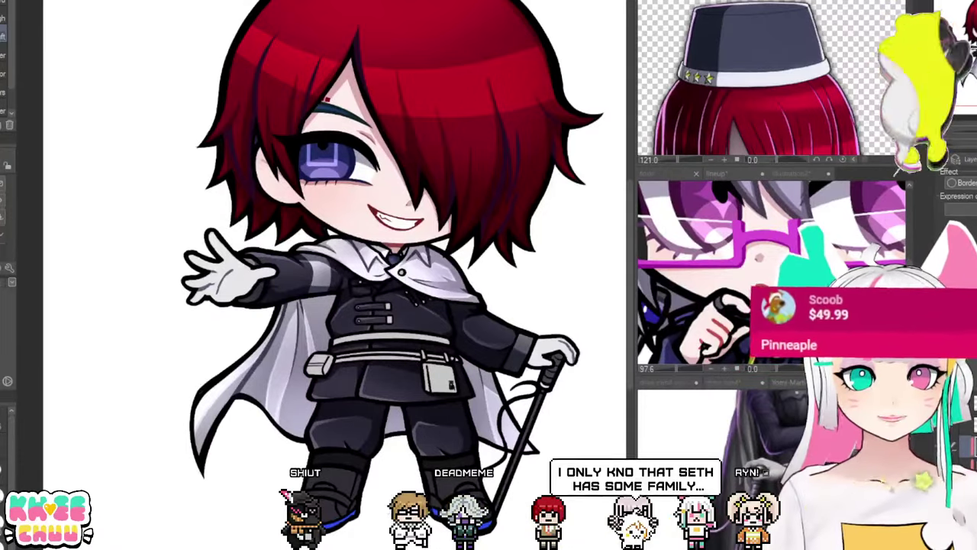
{"action": "scroll", "coordinate": [410, 331], "scroll_direction": "down", "scroll_amount": 3}
{"action": "scroll", "coordinate": [406, 446], "scroll_direction": "up", "scroll_amount": 2}
{"action": "left_click_drag", "start_coordinate": [437, 397], "coordinate": [411, 444]}
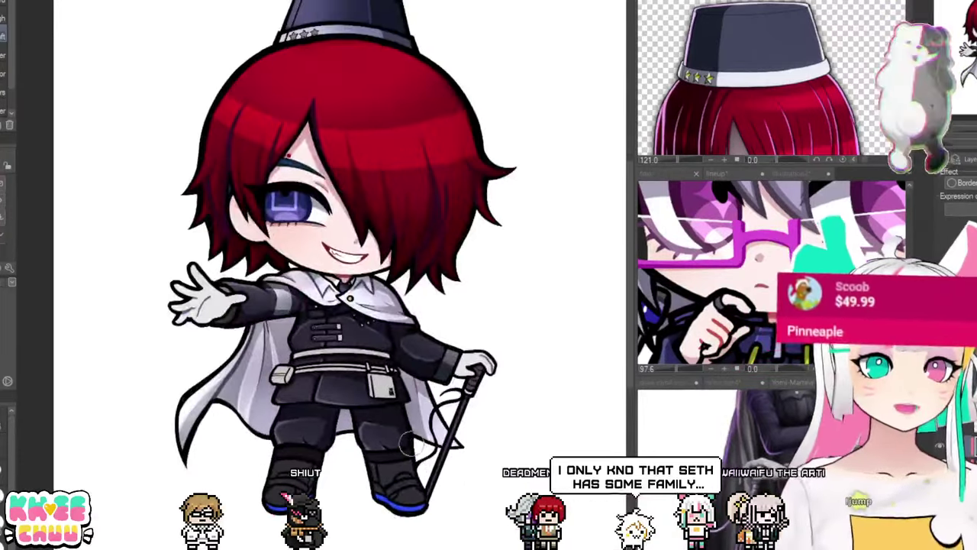
{"action": "scroll", "coordinate": [409, 443], "scroll_direction": "up", "scroll_amount": 1}
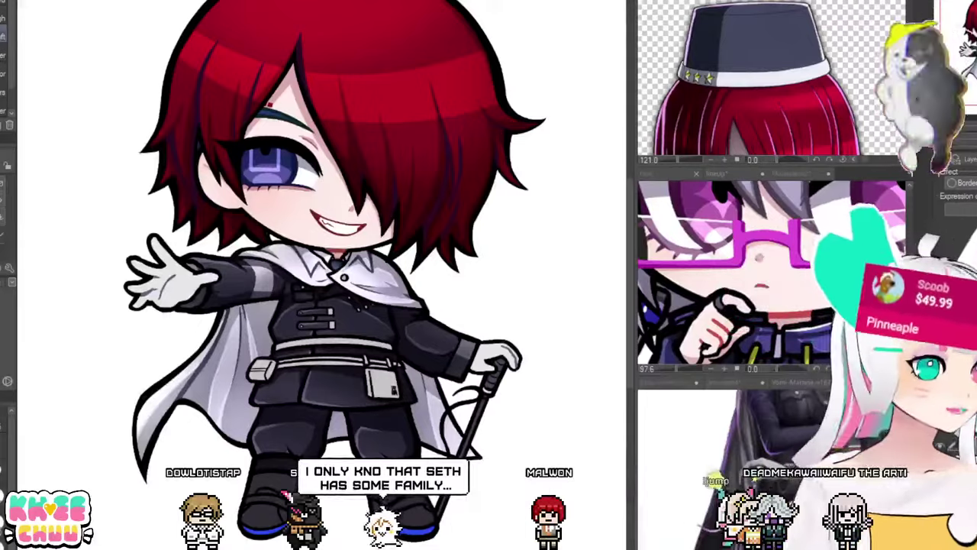
Step: Paint soft grey-purple shading on the white belts and the belt pouches
{"action": "key", "text": "b"}
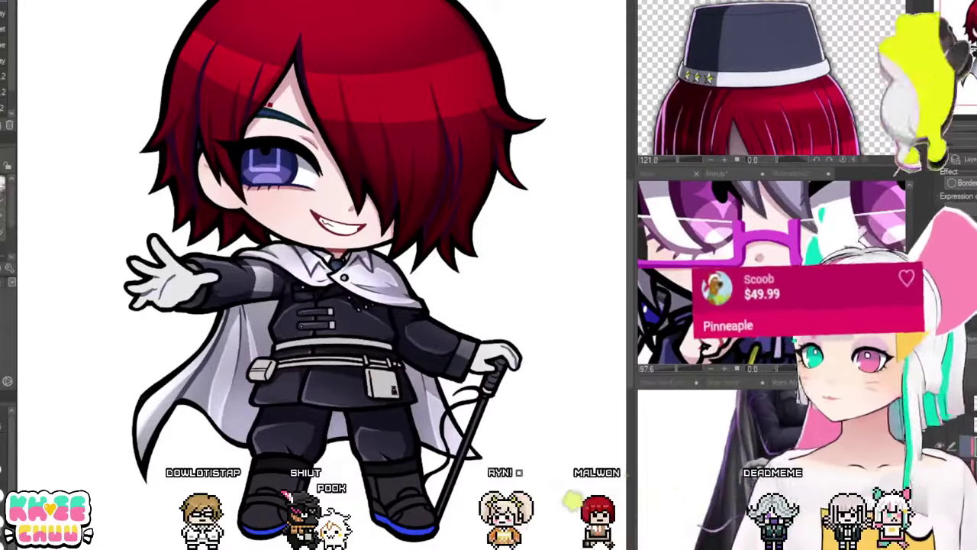
{"action": "left_click_drag", "start_coordinate": [298, 316], "coordinate": [309, 313]}
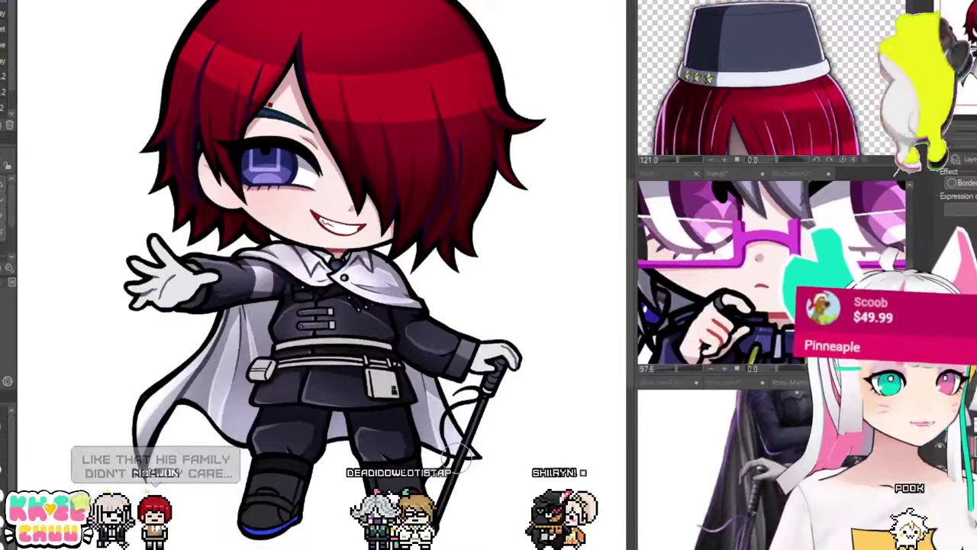
{"action": "scroll", "coordinate": [479, 448], "scroll_direction": "down", "scroll_amount": 1}
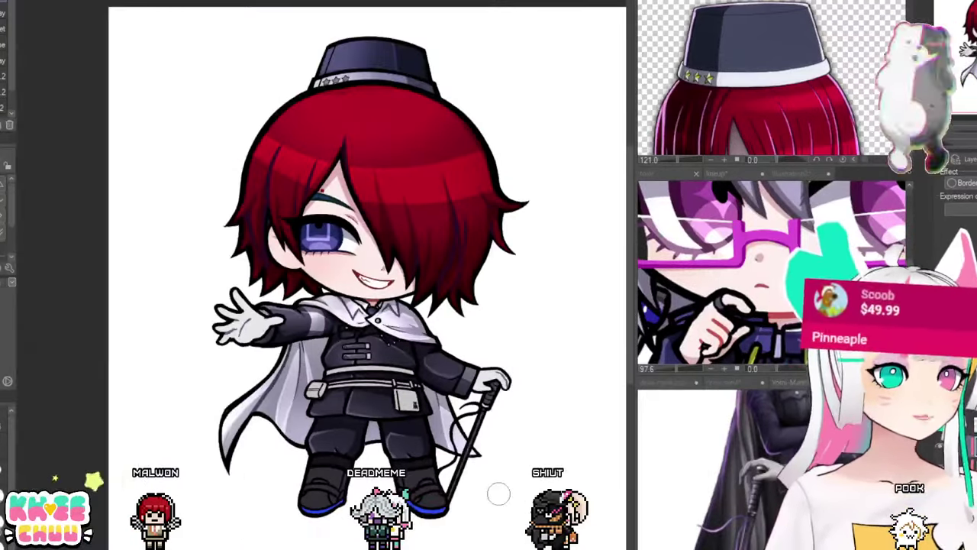
{"action": "scroll", "coordinate": [497, 494], "scroll_direction": "up", "scroll_amount": 2}
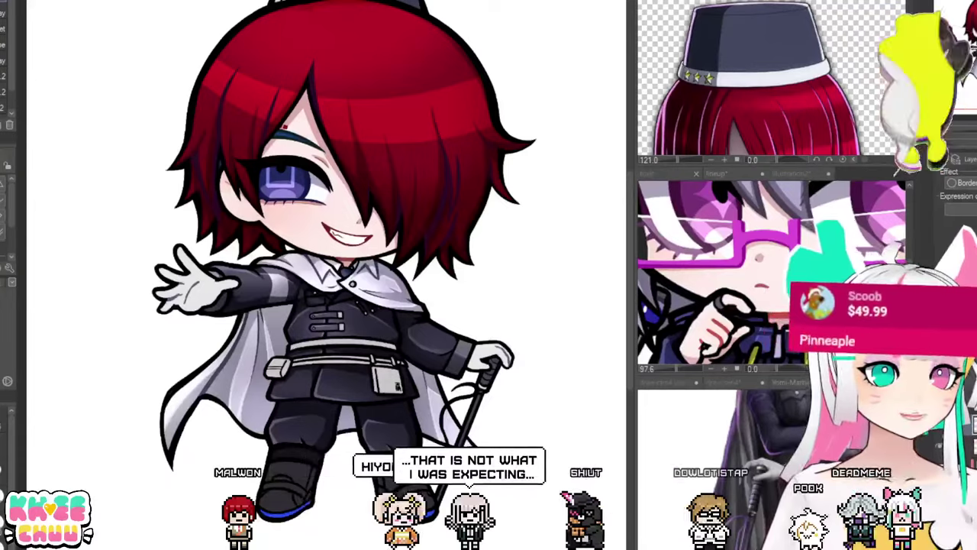
{"action": "scroll", "coordinate": [302, 278], "scroll_direction": "up", "scroll_amount": 1}
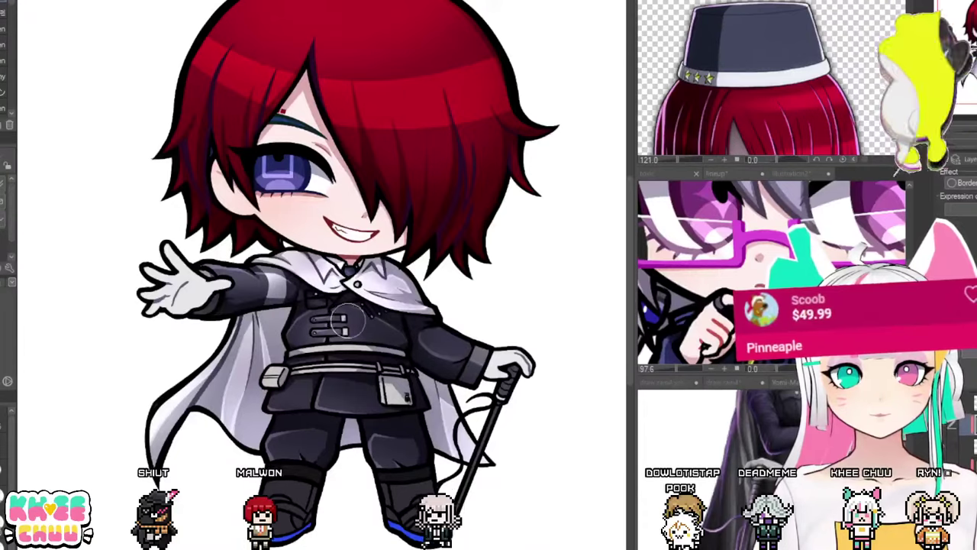
{"action": "left_click_drag", "start_coordinate": [368, 323], "coordinate": [357, 312]}
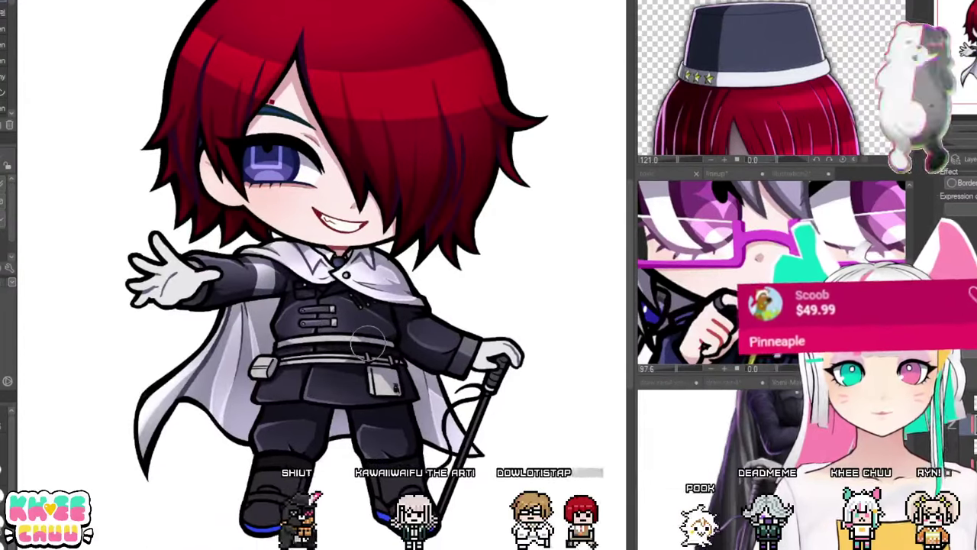
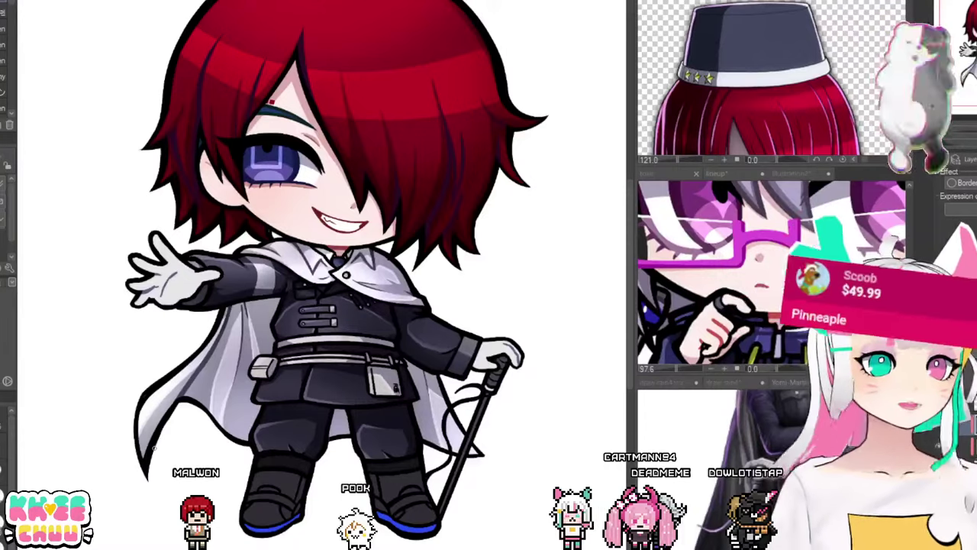
Step: Undo the last change to the boots' dark base colour
{"action": "scroll", "coordinate": [213, 252], "scroll_direction": "down", "scroll_amount": 2}
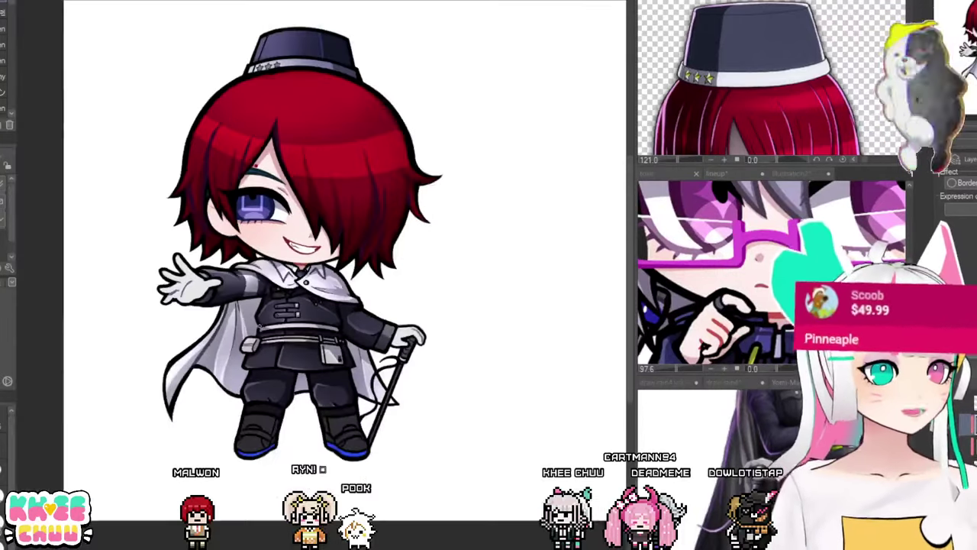
{"action": "scroll", "coordinate": [222, 267], "scroll_direction": "up", "scroll_amount": 1}
{"action": "left_click_drag", "start_coordinate": [296, 334], "coordinate": [363, 368]}
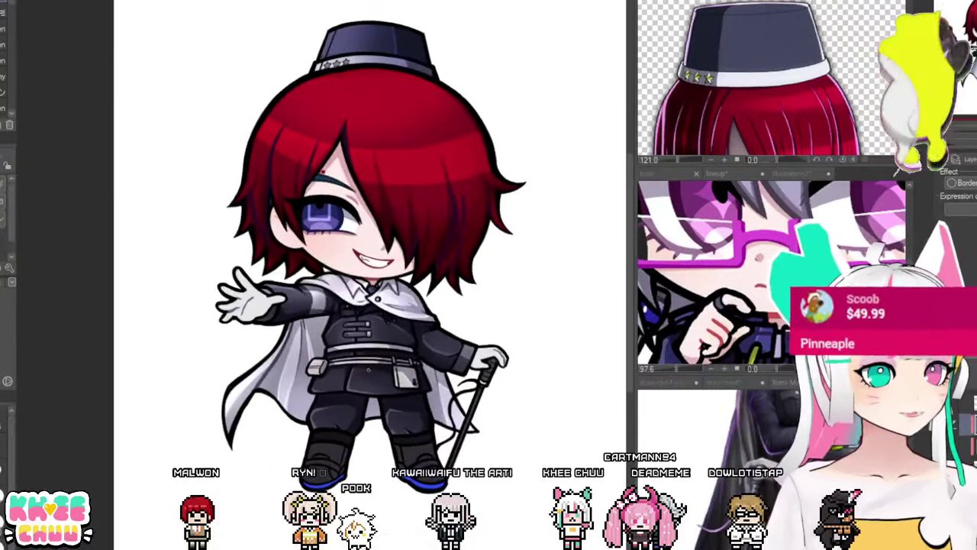
{"action": "scroll", "coordinate": [321, 275], "scroll_direction": "up", "scroll_amount": 3}
{"action": "scroll", "coordinate": [442, 379], "scroll_direction": "down", "scroll_amount": 2}
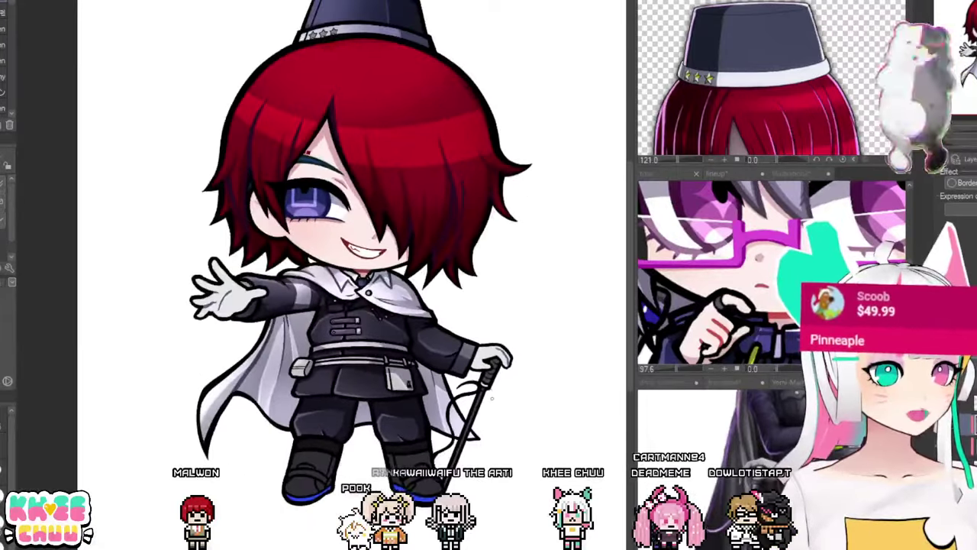
{"action": "scroll", "coordinate": [481, 393], "scroll_direction": "up", "scroll_amount": 2}
{"action": "scroll", "coordinate": [495, 408], "scroll_direction": "down", "scroll_amount": 1}
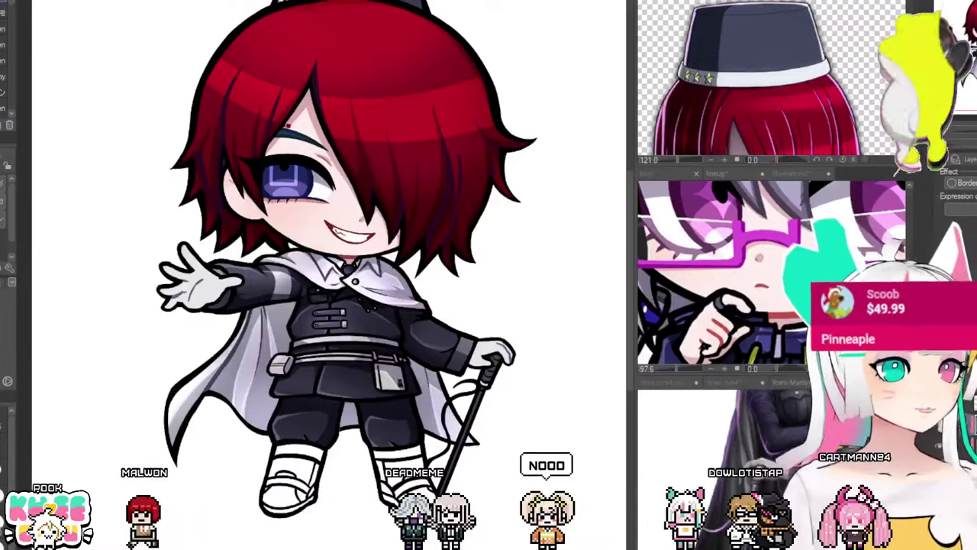
{"action": "key", "text": "ctrl+z"}
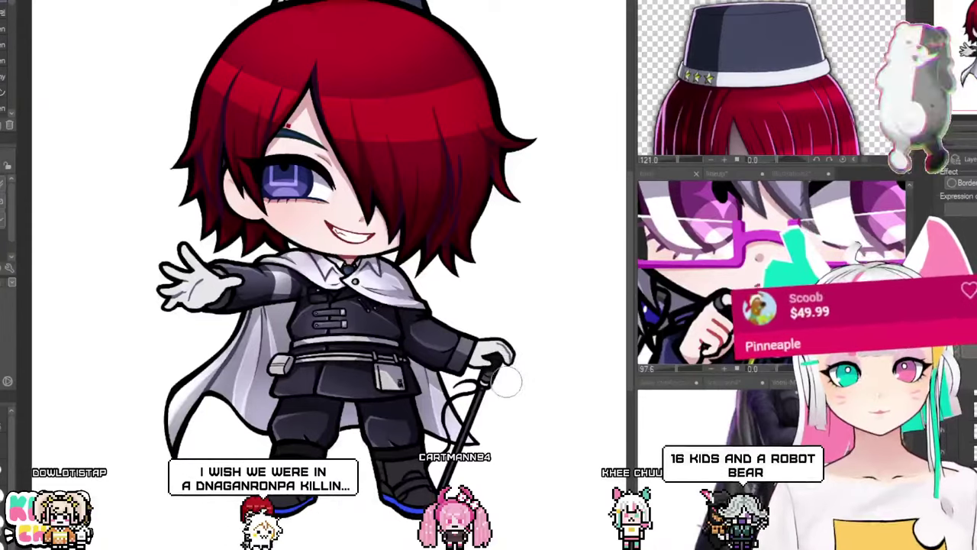
Step: Shade the cane's grip and shaft with darker tones below the gloved hand
{"action": "left_click_drag", "start_coordinate": [511, 383], "coordinate": [515, 338]}
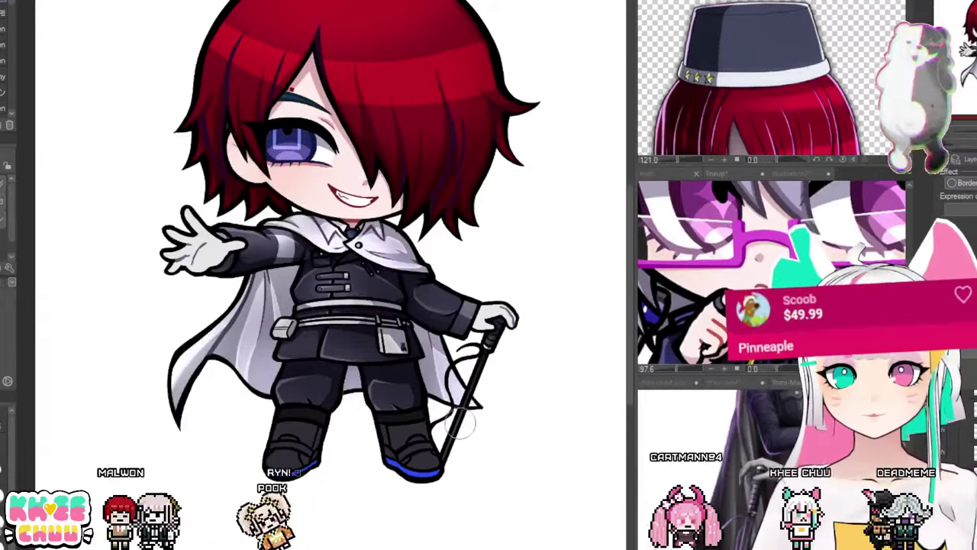
{"action": "scroll", "coordinate": [535, 321], "scroll_direction": "up", "scroll_amount": 5}
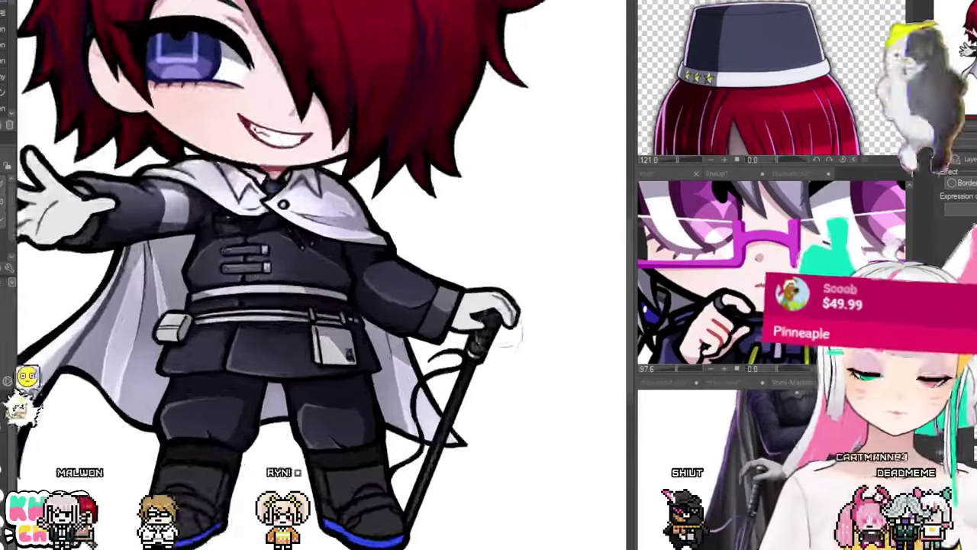
{"action": "scroll", "coordinate": [535, 329], "scroll_direction": "up", "scroll_amount": 4}
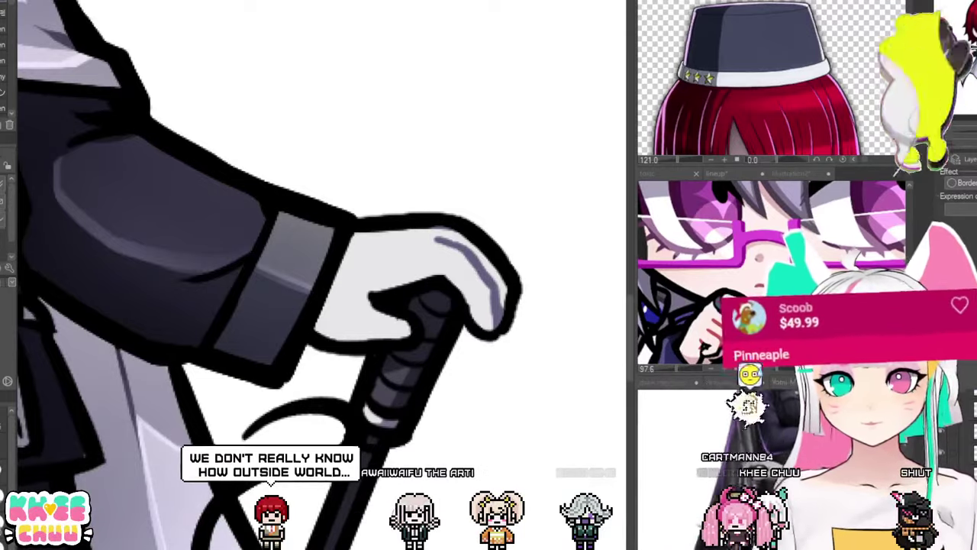
{"action": "scroll", "coordinate": [367, 472], "scroll_direction": "down", "scroll_amount": 5}
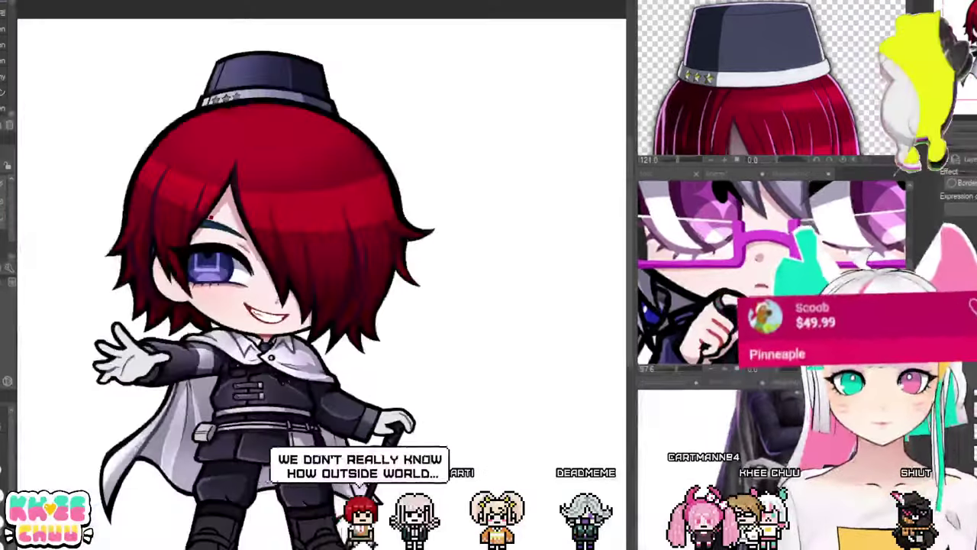
{"action": "left_click_drag", "start_coordinate": [375, 481], "coordinate": [463, 380]}
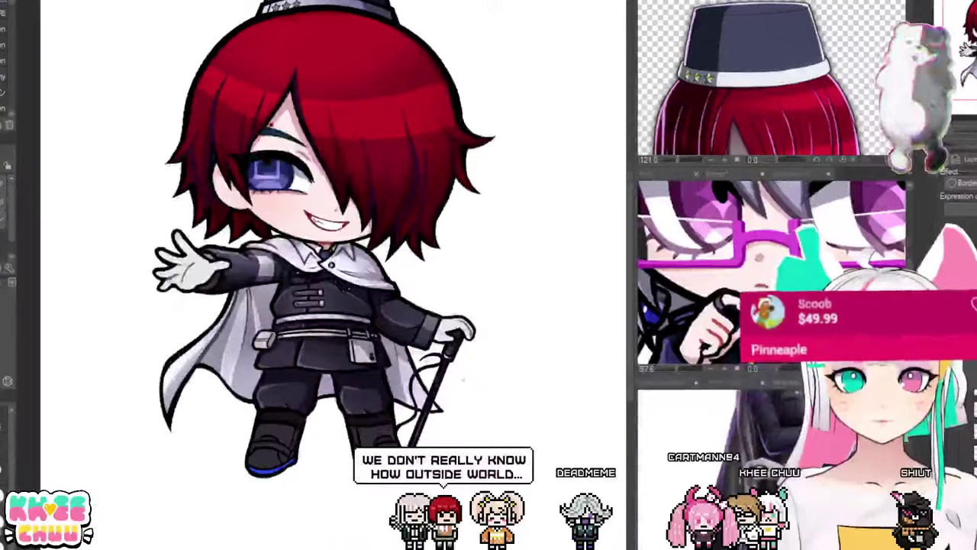
Step: Paint darker shading on both boots, following the boots in the character reference
{"action": "scroll", "coordinate": [428, 439], "scroll_direction": "up", "scroll_amount": 1}
{"action": "scroll", "coordinate": [427, 445], "scroll_direction": "down", "scroll_amount": 1}
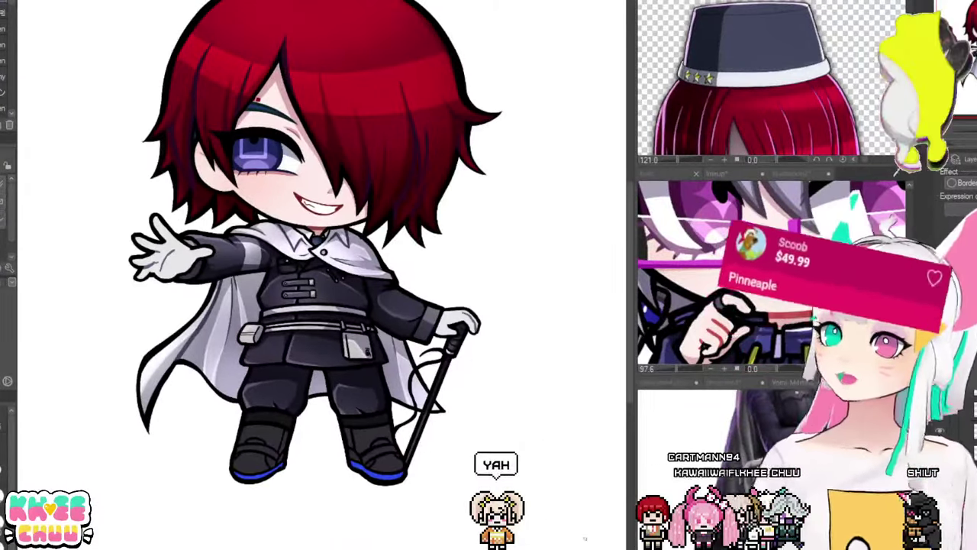
{"action": "scroll", "coordinate": [329, 463], "scroll_direction": "up", "scroll_amount": 2}
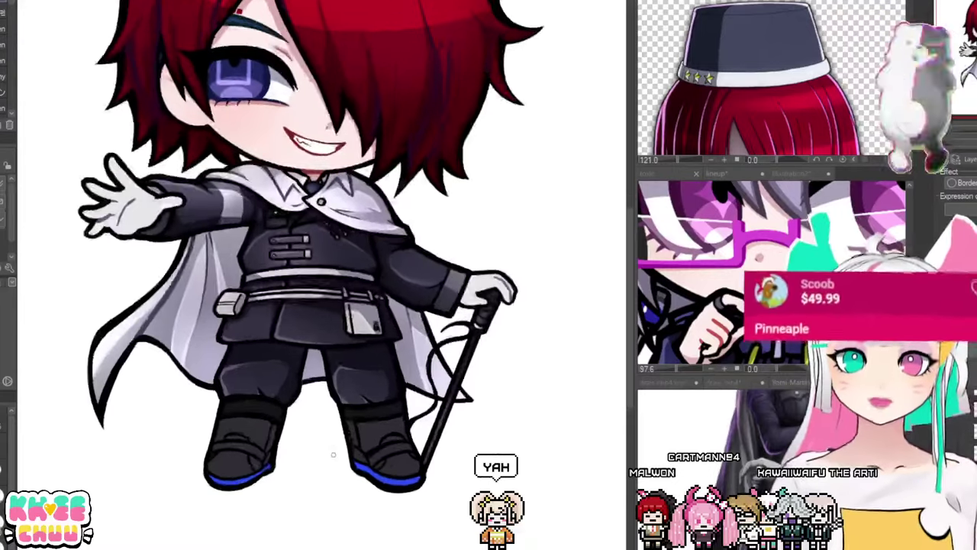
{"action": "scroll", "coordinate": [332, 454], "scroll_direction": "down", "scroll_amount": 1}
{"action": "left_click_drag", "start_coordinate": [361, 405], "coordinate": [391, 430]}
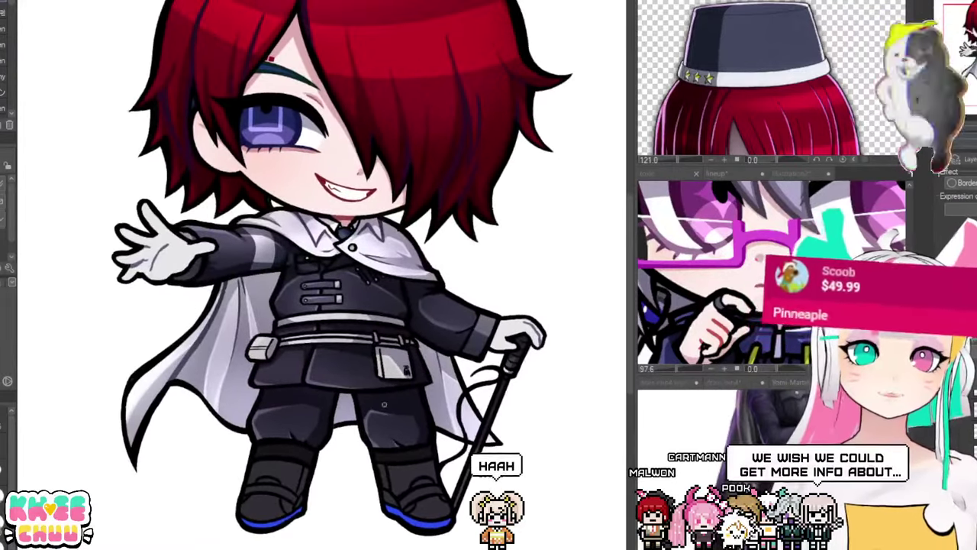
{"action": "scroll", "coordinate": [391, 430], "scroll_direction": "down", "scroll_amount": 2}
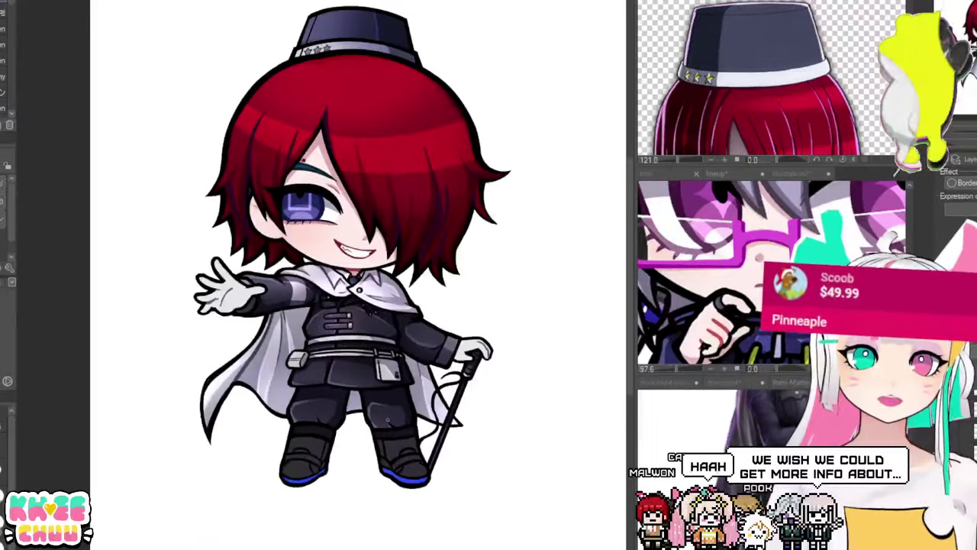
{"action": "scroll", "coordinate": [391, 425], "scroll_direction": "up", "scroll_amount": 1}
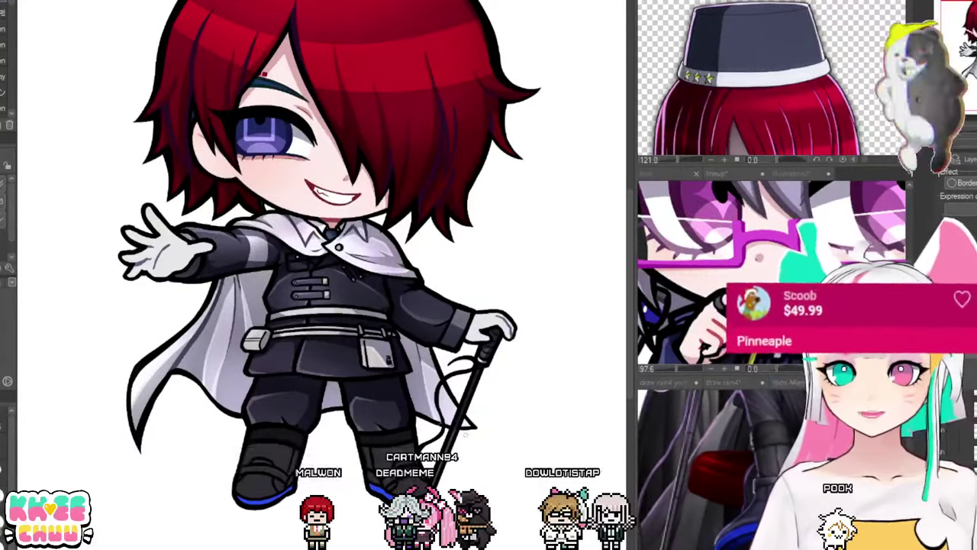
{"action": "scroll", "coordinate": [394, 443], "scroll_direction": "up", "scroll_amount": 1}
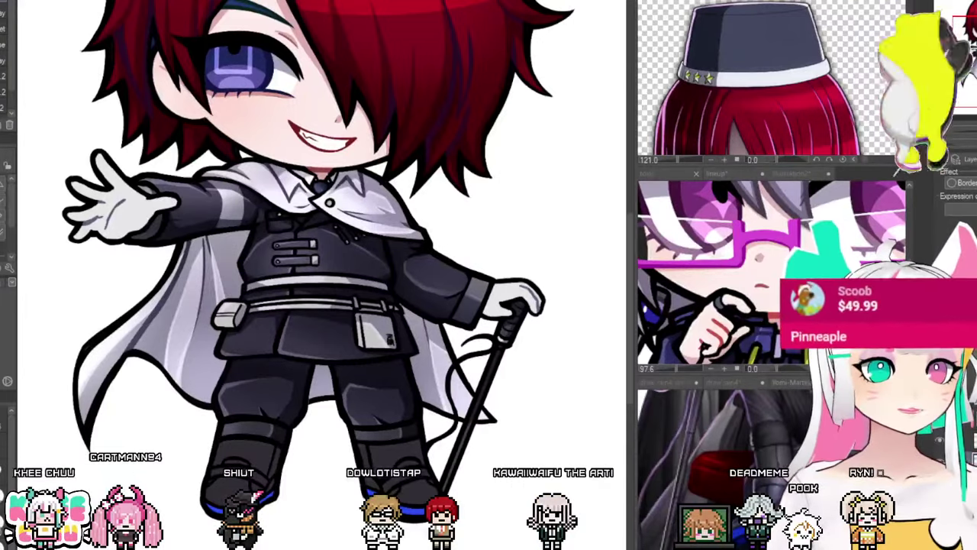
{"action": "scroll", "coordinate": [250, 470], "scroll_direction": "up", "scroll_amount": 1}
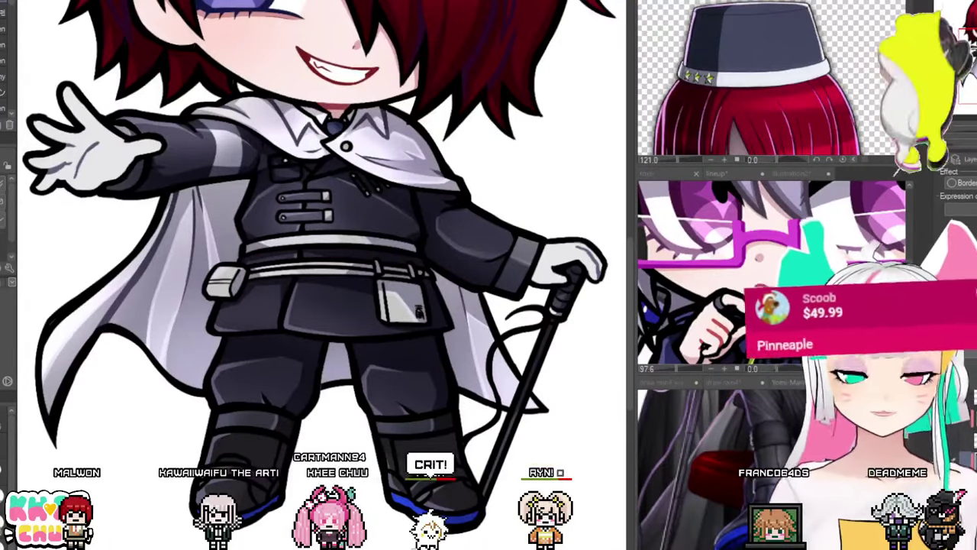
Step: Add thin cool grey highlight lines along the boots' straps, cuffs and toes, and soften them
{"action": "scroll", "coordinate": [481, 489], "scroll_direction": "down", "scroll_amount": 3}
{"action": "scroll", "coordinate": [377, 492], "scroll_direction": "up", "scroll_amount": 2}
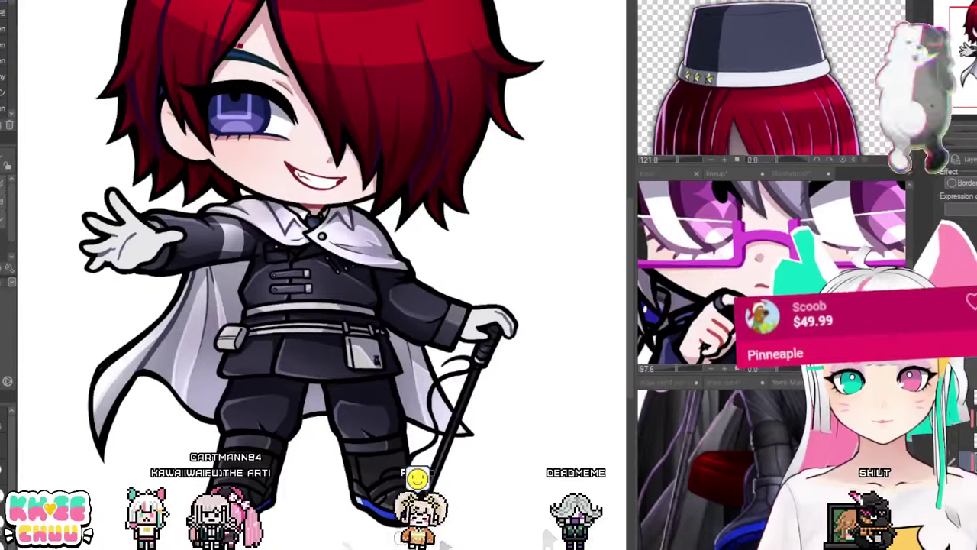
{"action": "left_click_drag", "start_coordinate": [469, 514], "coordinate": [473, 514]}
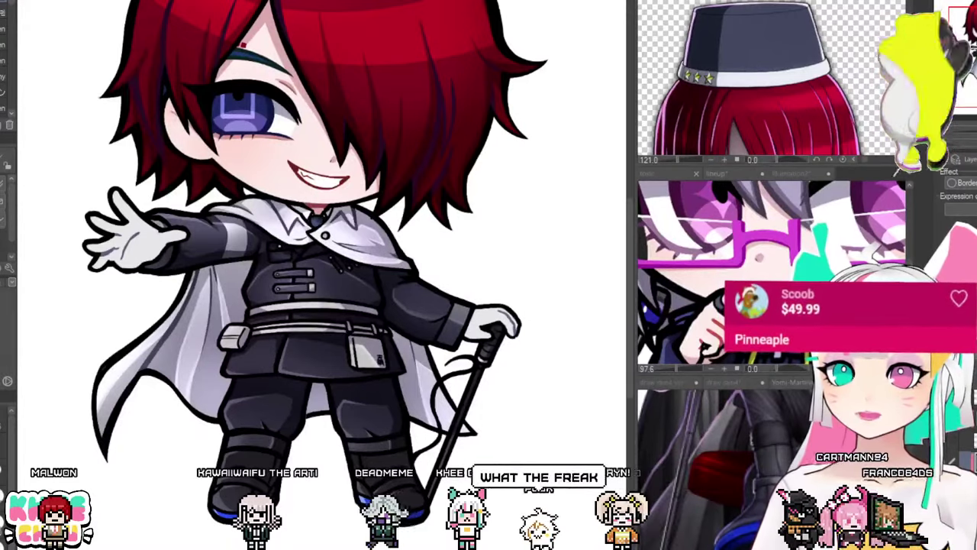
{"action": "scroll", "coordinate": [484, 266], "scroll_direction": "down", "scroll_amount": 1}
{"action": "scroll", "coordinate": [484, 267], "scroll_direction": "down", "scroll_amount": 1}
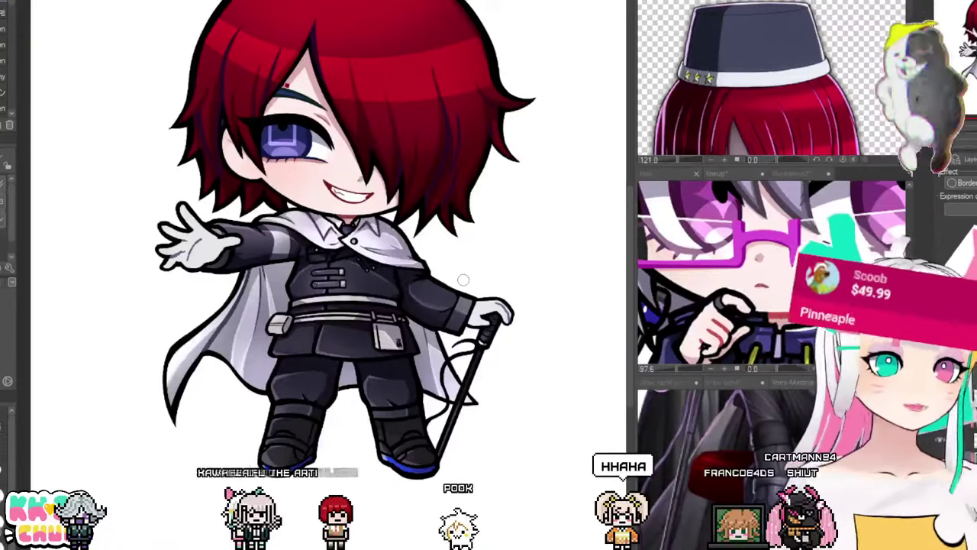
Step: Examine the shaded chibi from the hat and hair down to the cape, cane and boots, close up and as a whole
{"action": "scroll", "coordinate": [472, 276], "scroll_direction": "down", "scroll_amount": 1}
{"action": "left_click_drag", "start_coordinate": [500, 243], "coordinate": [500, 303]}
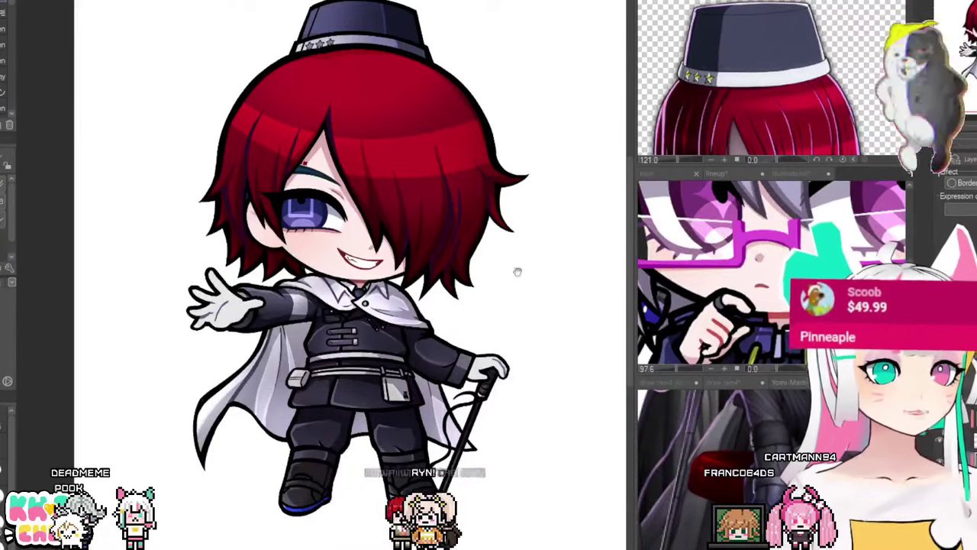
{"action": "mouse_move", "coordinate": [517, 271]}
{"action": "left_mouse_down"}
{"action": "mouse_move", "coordinate": [484, 323]}
{"action": "mouse_move", "coordinate": [509, 275]}
{"action": "left_mouse_up"}
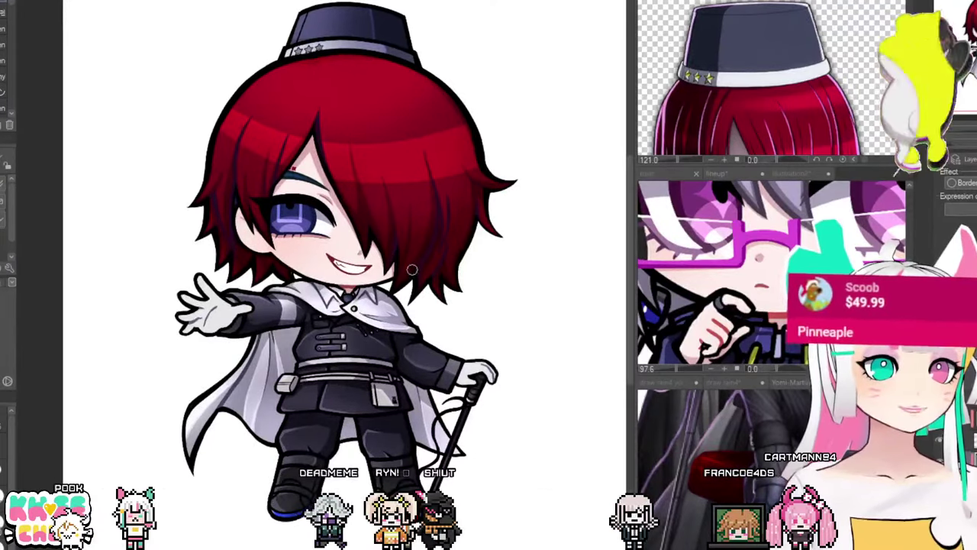
{"action": "scroll", "coordinate": [412, 267], "scroll_direction": "up", "scroll_amount": 2}
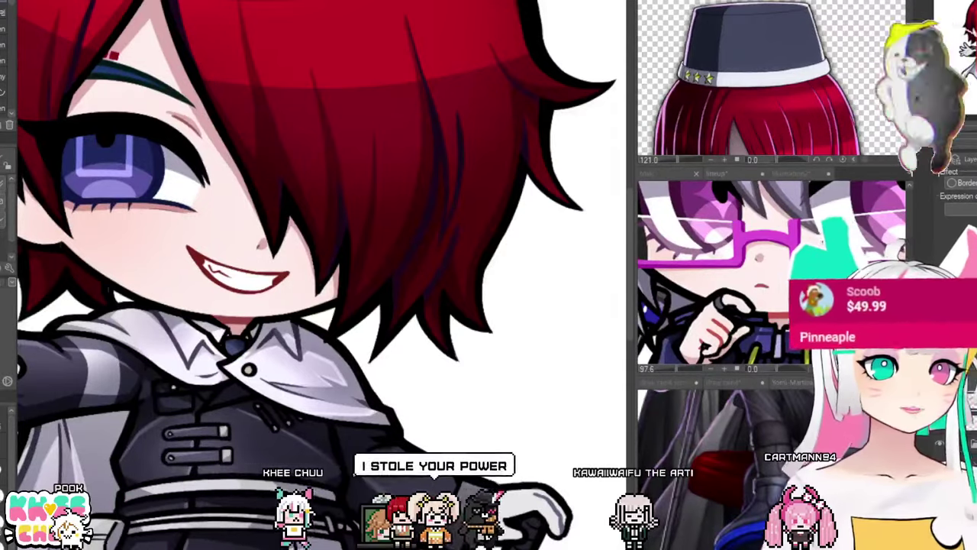
{"action": "scroll", "coordinate": [491, 341], "scroll_direction": "down", "scroll_amount": 3}
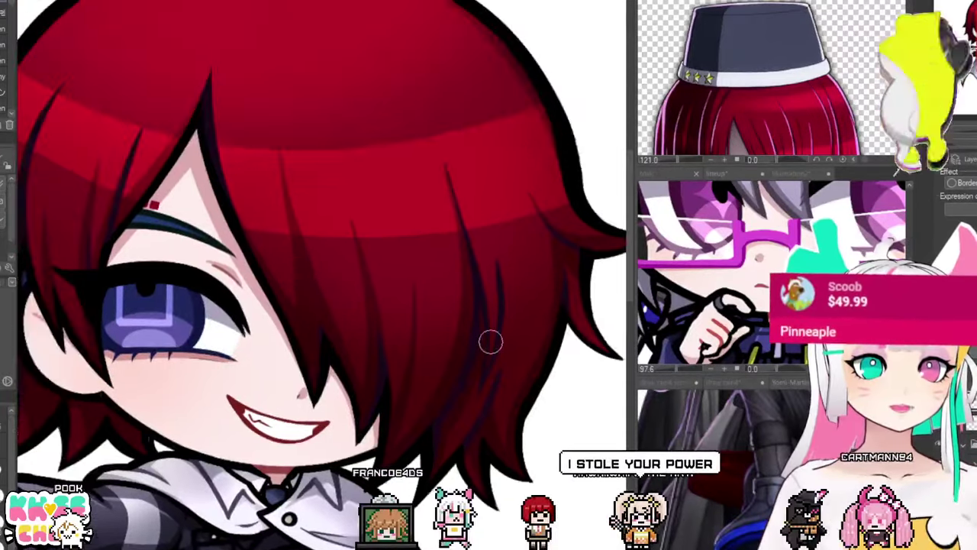
{"action": "scroll", "coordinate": [476, 345], "scroll_direction": "up", "scroll_amount": 3}
{"action": "scroll", "coordinate": [504, 343], "scroll_direction": "down", "scroll_amount": 3}
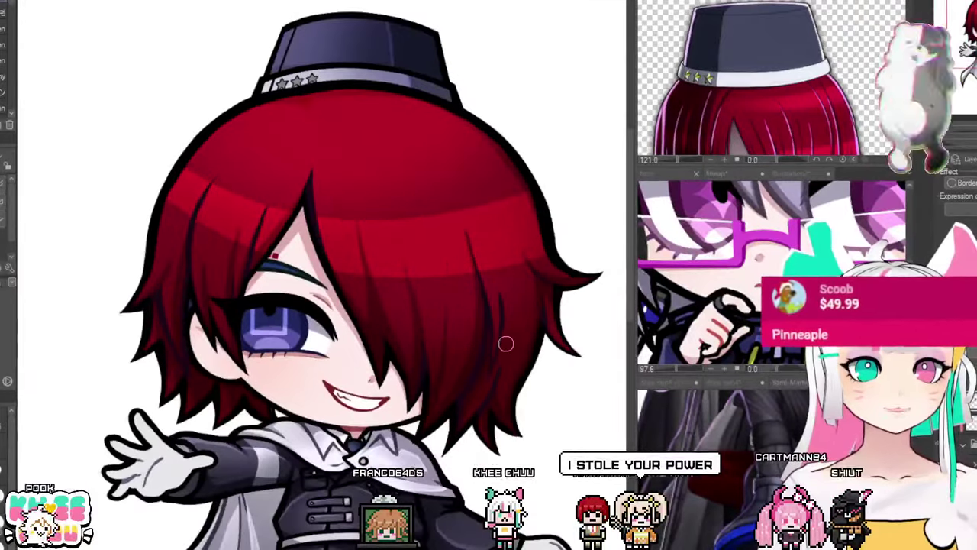
{"action": "scroll", "coordinate": [517, 246], "scroll_direction": "up", "scroll_amount": 2}
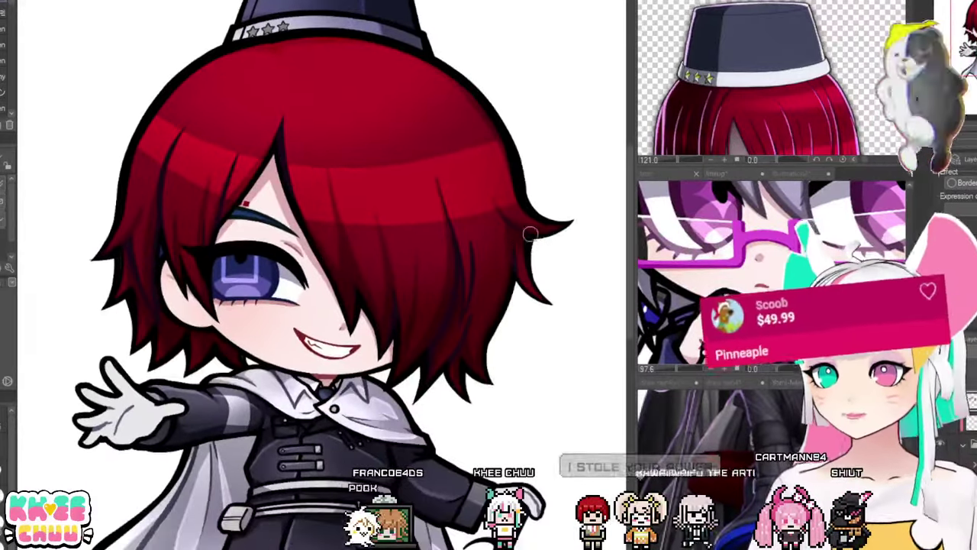
{"action": "scroll", "coordinate": [508, 302], "scroll_direction": "down", "scroll_amount": 1}
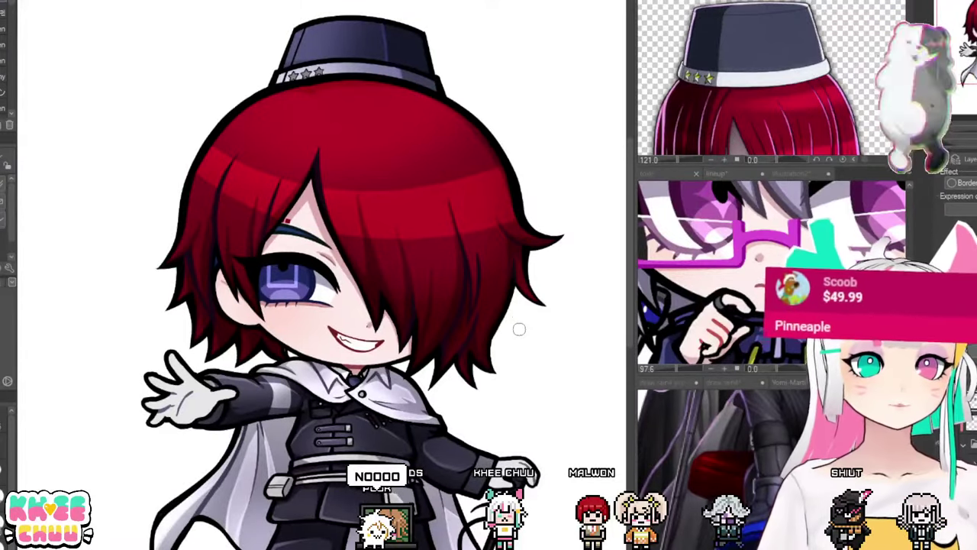
{"action": "scroll", "coordinate": [519, 328], "scroll_direction": "down", "scroll_amount": 3}
{"action": "scroll", "coordinate": [534, 356], "scroll_direction": "up", "scroll_amount": 1}
{"action": "scroll", "coordinate": [474, 356], "scroll_direction": "up", "scroll_amount": 2}
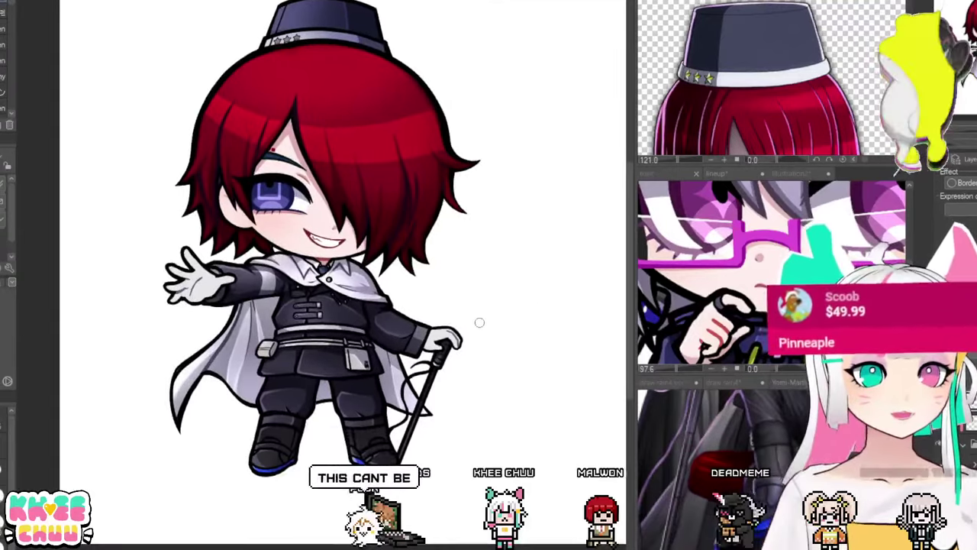
{"action": "scroll", "coordinate": [474, 324], "scroll_direction": "up", "scroll_amount": 1}
{"action": "scroll", "coordinate": [475, 326], "scroll_direction": "up", "scroll_amount": 1}
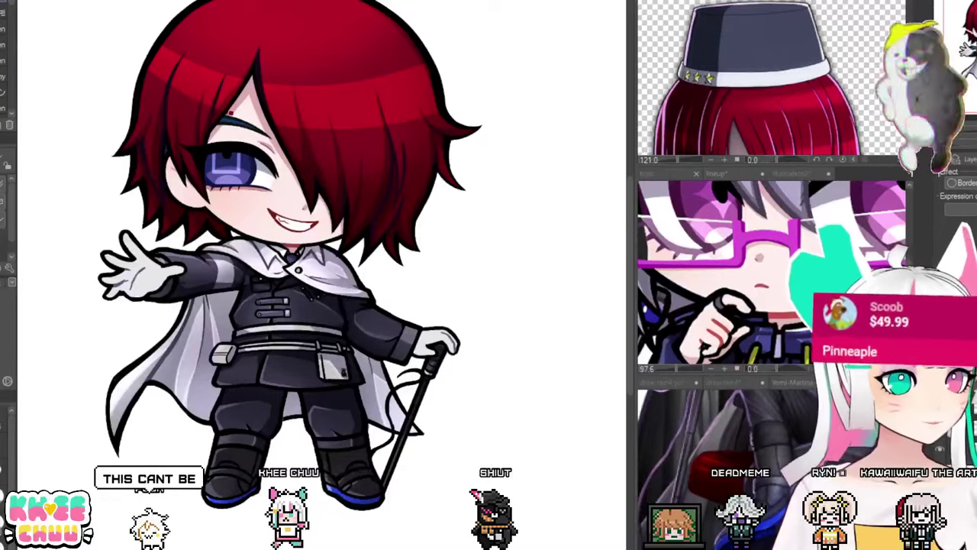
{"action": "scroll", "coordinate": [376, 330], "scroll_direction": "up", "scroll_amount": 2}
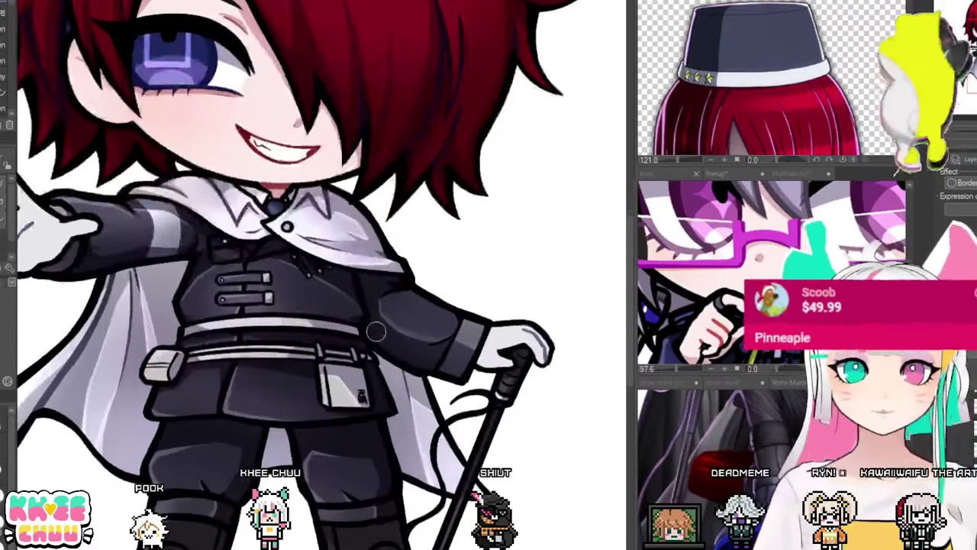
{"action": "scroll", "coordinate": [465, 350], "scroll_direction": "down", "scroll_amount": 1}
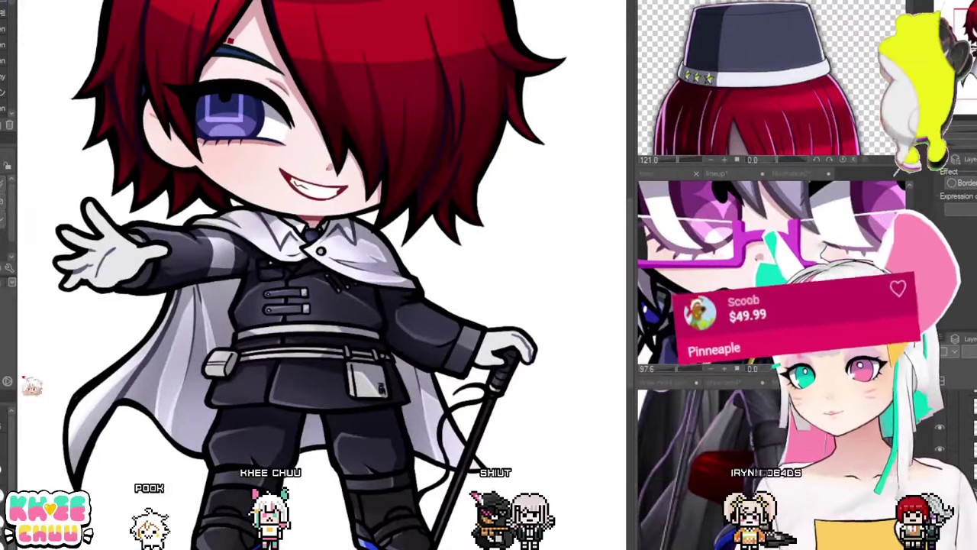
Step: Paint soft lavender-grey shading on the palm and fingers of the chibi's outstretched glove
{"action": "left_click_drag", "start_coordinate": [132, 250], "coordinate": [162, 256]}
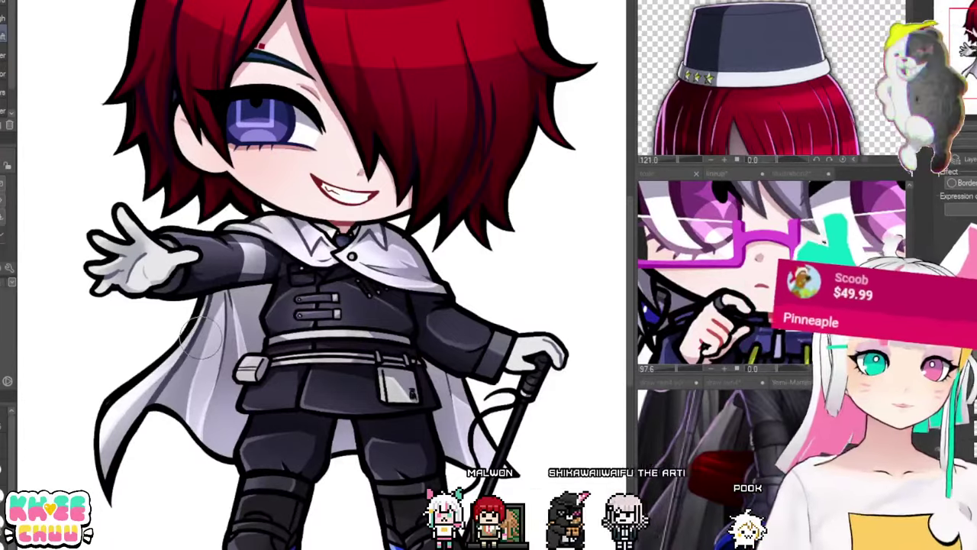
{"action": "scroll", "coordinate": [201, 336], "scroll_direction": "down", "scroll_amount": 3}
{"action": "scroll", "coordinate": [195, 314], "scroll_direction": "up", "scroll_amount": 3}
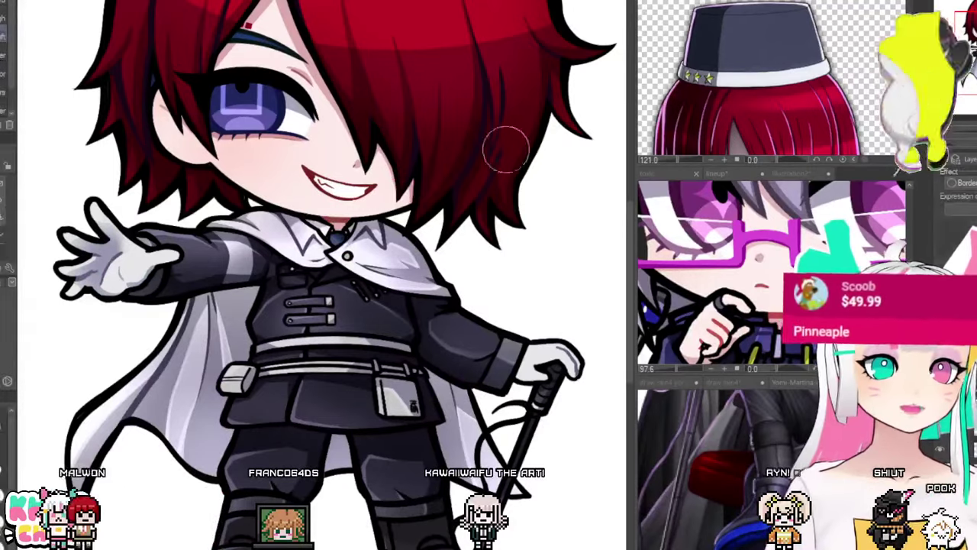
{"action": "scroll", "coordinate": [399, 157], "scroll_direction": "down", "scroll_amount": 2}
{"action": "scroll", "coordinate": [222, 237], "scroll_direction": "up", "scroll_amount": 2}
{"action": "scroll", "coordinate": [192, 220], "scroll_direction": "up", "scroll_amount": 1}
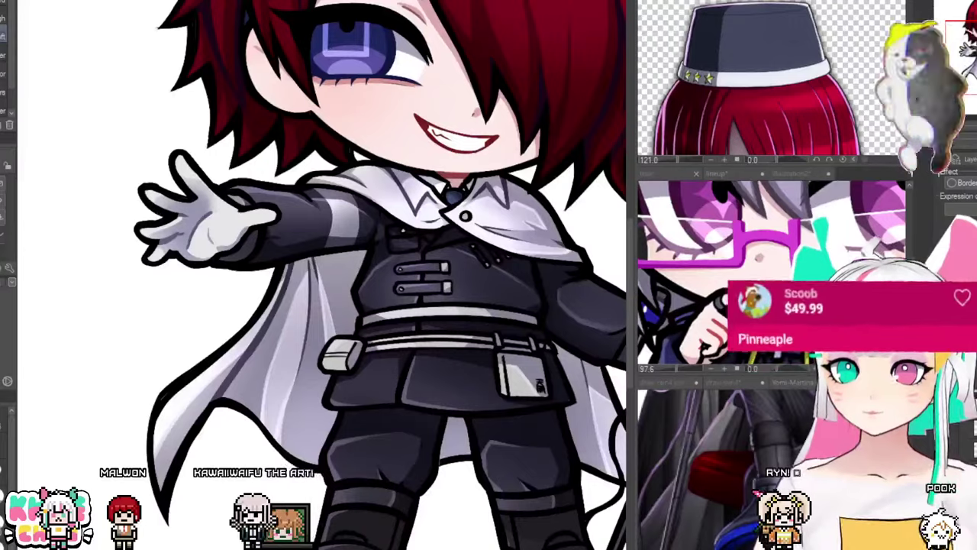
Step: Refine the grey shadows on both gloves, covering the spread fingers and the hand gripping the cane
{"action": "left_click_drag", "start_coordinate": [507, 266], "coordinate": [314, 308]}
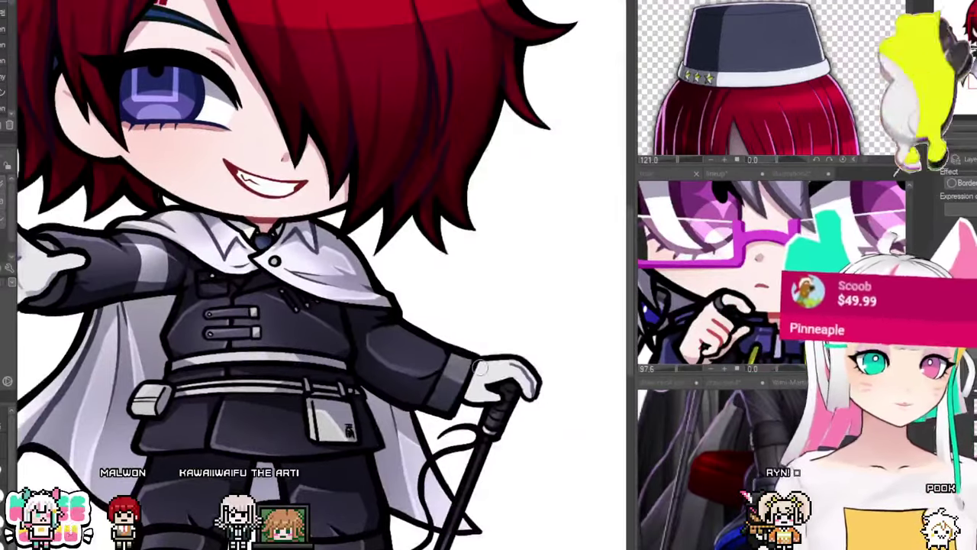
{"action": "left_click_drag", "start_coordinate": [453, 422], "coordinate": [563, 424]}
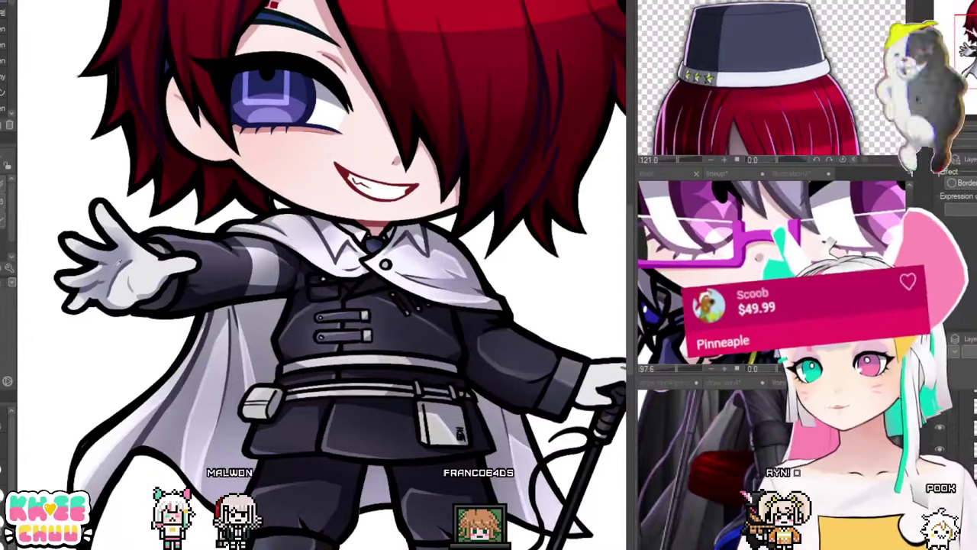
{"action": "left_click_drag", "start_coordinate": [582, 341], "coordinate": [500, 336]}
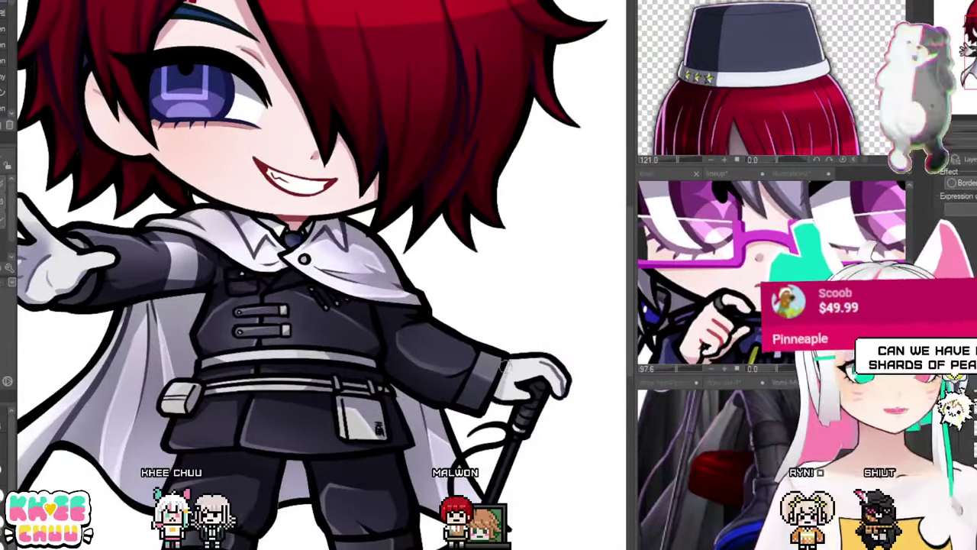
{"action": "left_click_drag", "start_coordinate": [525, 391], "coordinate": [560, 394]}
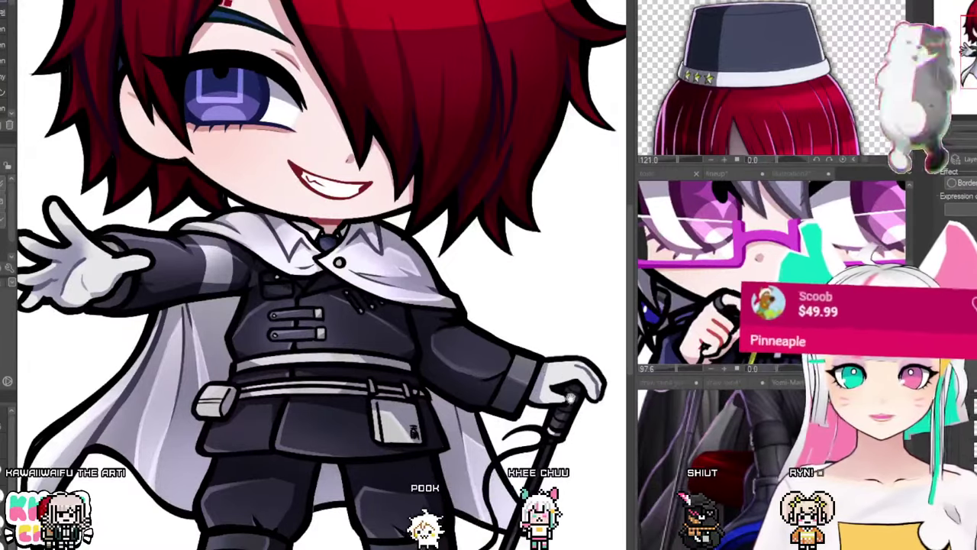
{"action": "mouse_move", "coordinate": [571, 398]}
{"action": "left_mouse_down"}
{"action": "mouse_move", "coordinate": [530, 407]}
{"action": "mouse_move", "coordinate": [583, 383]}
{"action": "left_mouse_up"}
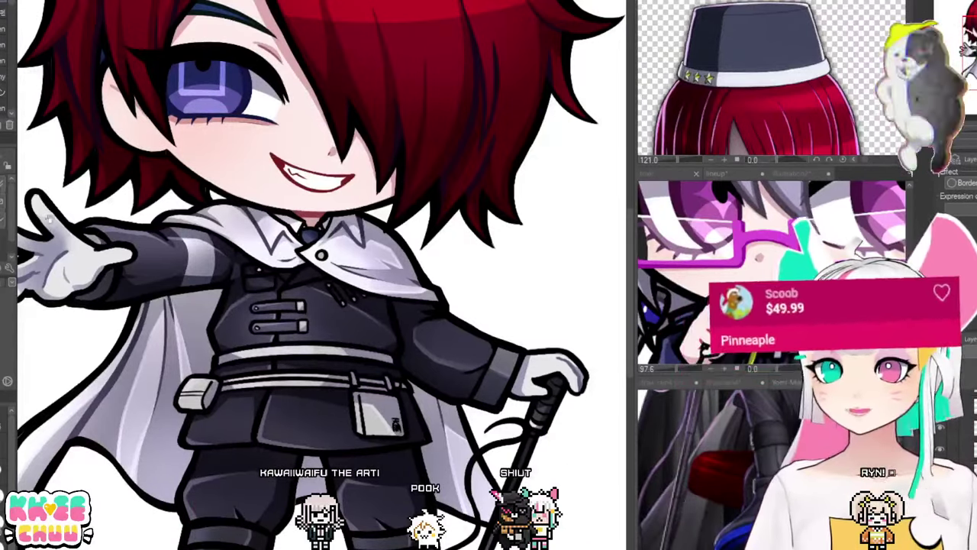
{"action": "left_click_drag", "start_coordinate": [49, 218], "coordinate": [79, 226]}
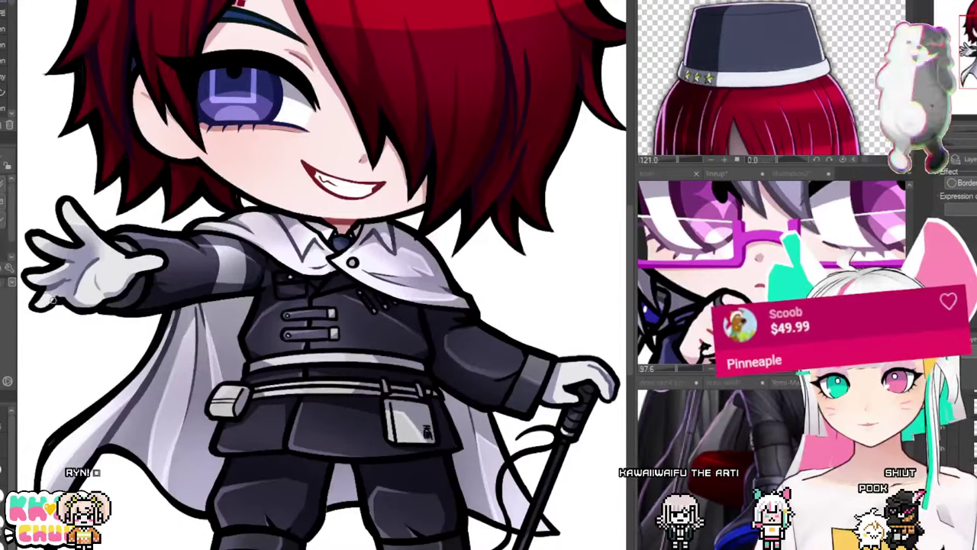
{"action": "left_click_drag", "start_coordinate": [74, 281], "coordinate": [103, 273]}
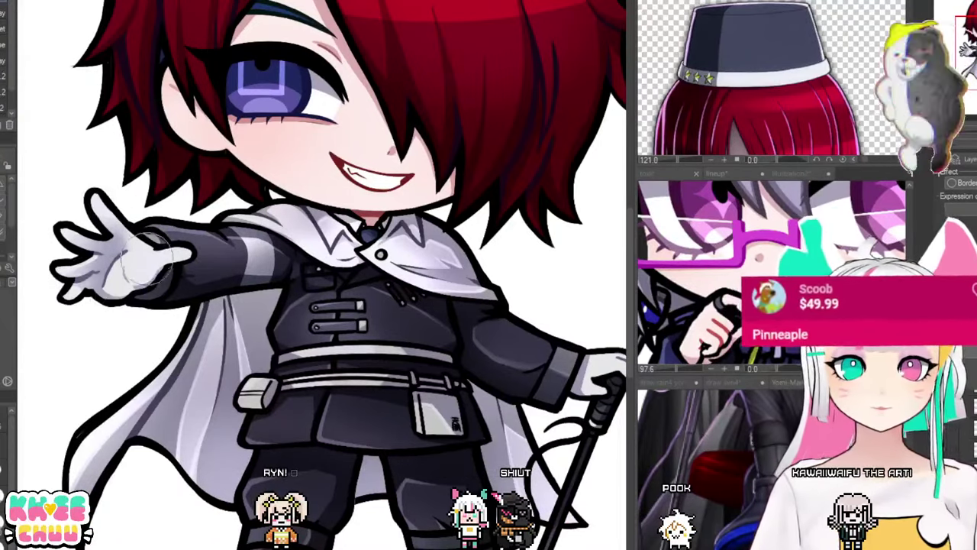
Step: Blend a soft lavender gradient across the gloves, keeping the fingertips and palm lighter
{"action": "left_click_drag", "start_coordinate": [618, 365], "coordinate": [478, 333]}
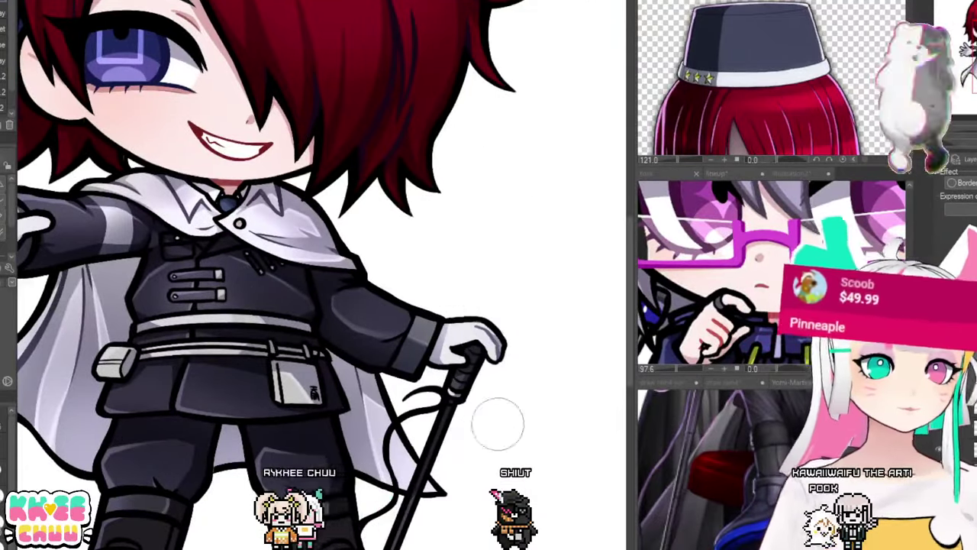
{"action": "scroll", "coordinate": [497, 421], "scroll_direction": "down", "scroll_amount": 4}
{"action": "scroll", "coordinate": [509, 425], "scroll_direction": "up", "scroll_amount": 4}
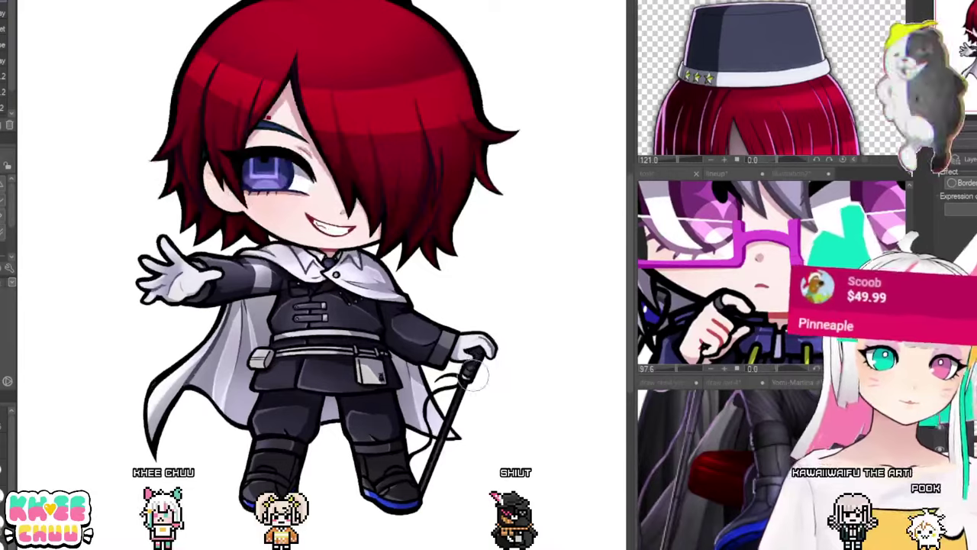
{"action": "scroll", "coordinate": [336, 245], "scroll_direction": "up", "scroll_amount": 2}
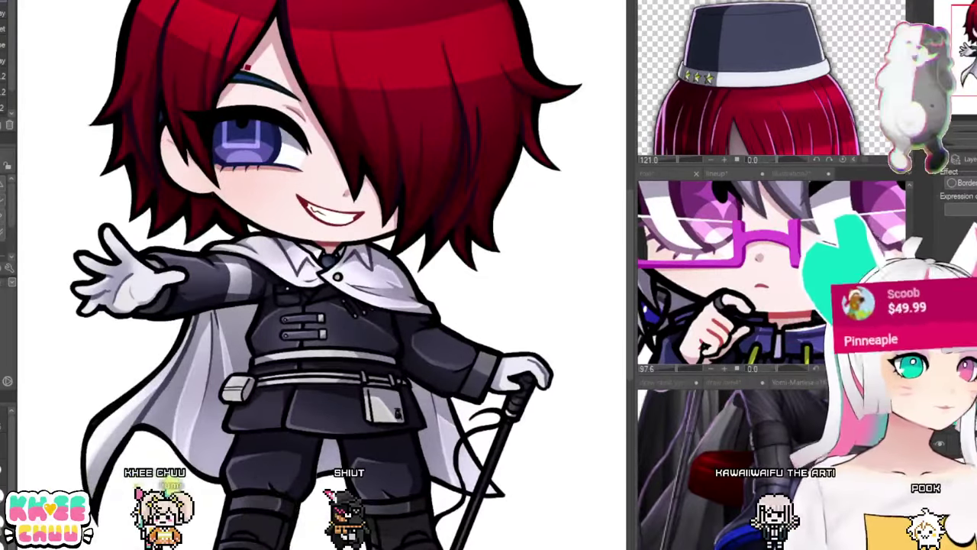
{"action": "scroll", "coordinate": [353, 287], "scroll_direction": "up", "scroll_amount": 2}
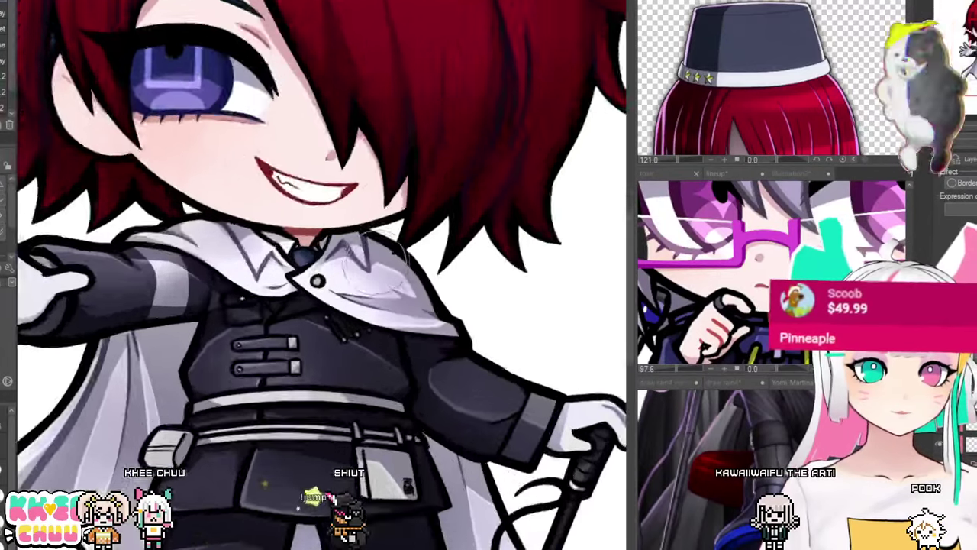
{"action": "scroll", "coordinate": [396, 306], "scroll_direction": "down", "scroll_amount": 3}
{"action": "scroll", "coordinate": [456, 484], "scroll_direction": "up", "scroll_amount": 3}
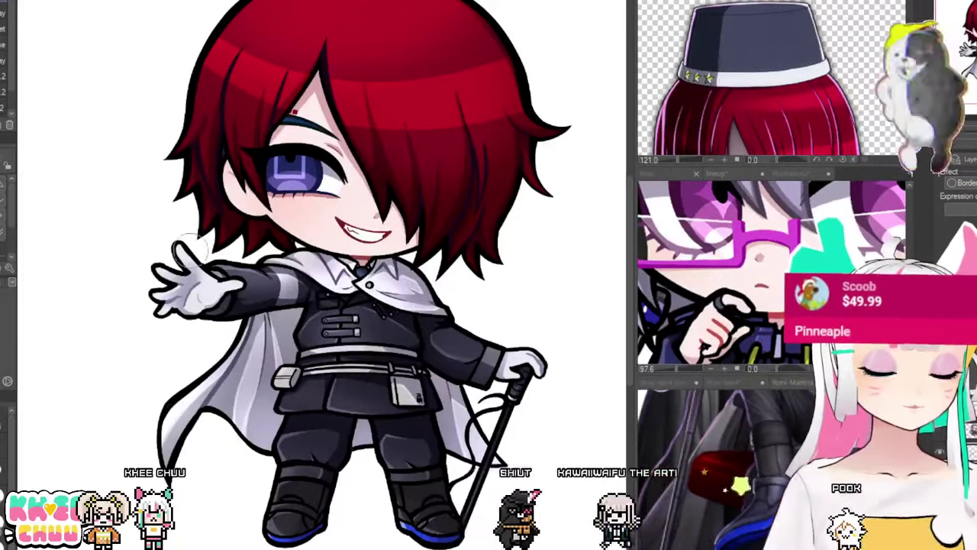
{"action": "scroll", "coordinate": [253, 245], "scroll_direction": "up", "scroll_amount": 2}
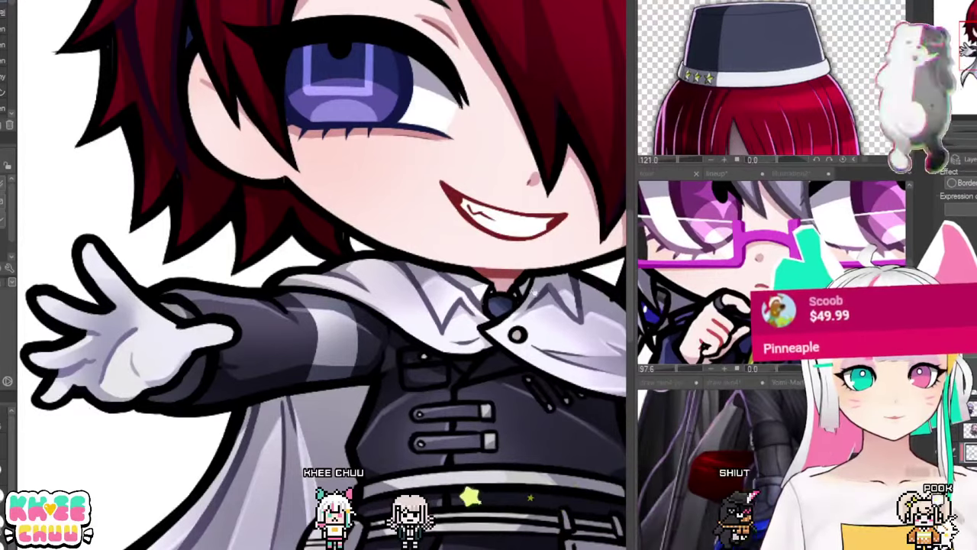
Step: Shift the dark jacket, sleeves and trousers to a more saturated navy blue, leaving the boots black
{"action": "left_click_drag", "start_coordinate": [539, 291], "coordinate": [482, 259]}
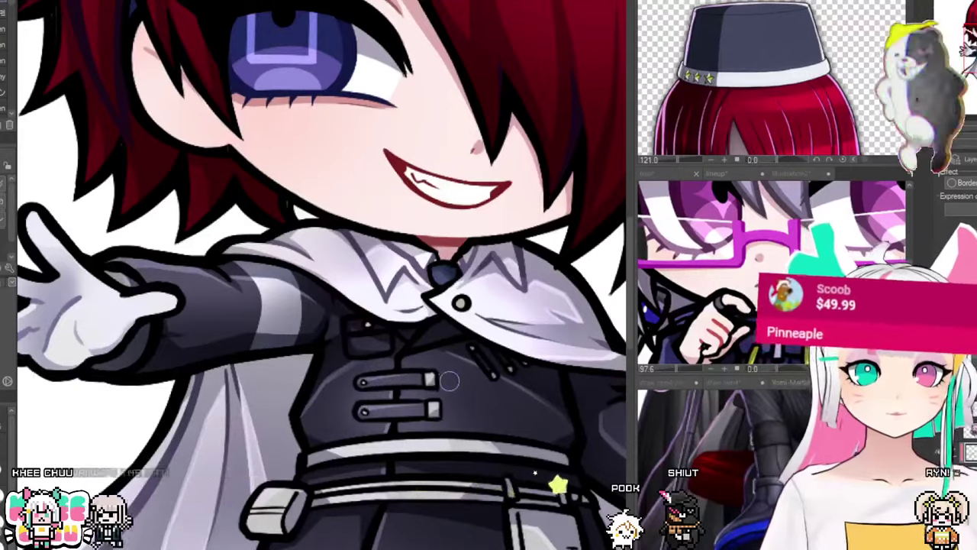
{"action": "scroll", "coordinate": [454, 376], "scroll_direction": "down", "scroll_amount": 3}
{"action": "scroll", "coordinate": [458, 357], "scroll_direction": "down", "scroll_amount": 3}
{"action": "scroll", "coordinate": [578, 478], "scroll_direction": "up", "scroll_amount": 2}
{"action": "scroll", "coordinate": [404, 267], "scroll_direction": "down", "scroll_amount": 1}
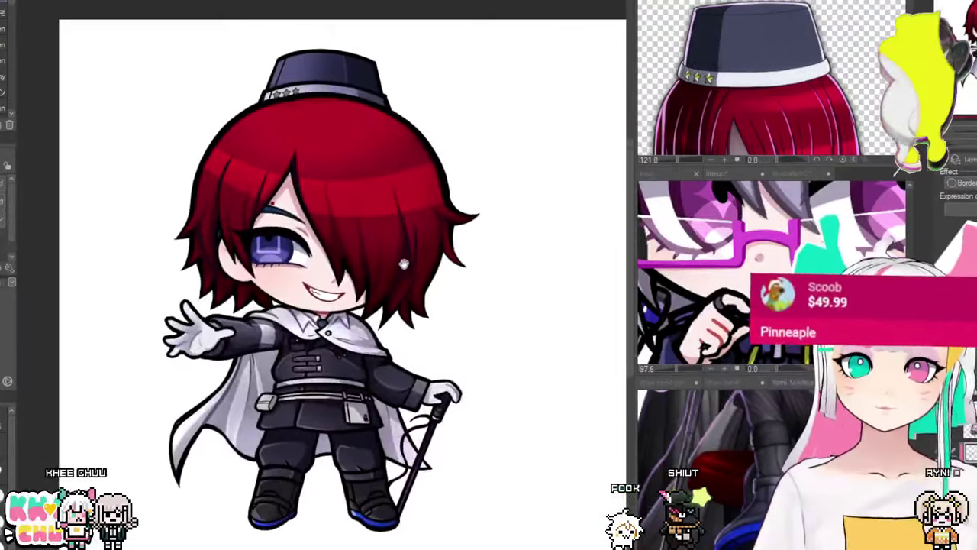
{"action": "left_click_drag", "start_coordinate": [410, 268], "coordinate": [429, 248]}
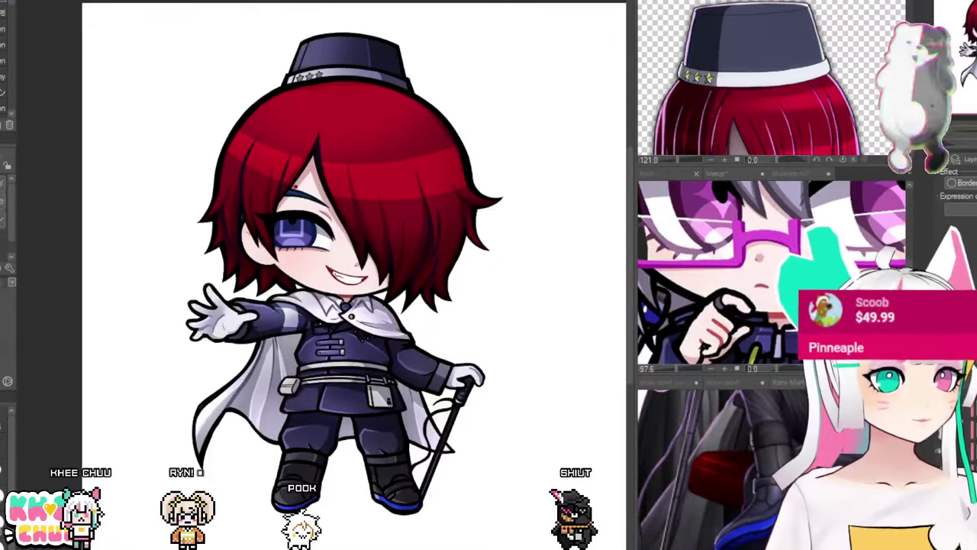
{"action": "left_click_drag", "start_coordinate": [346, 139], "coordinate": [349, 159]}
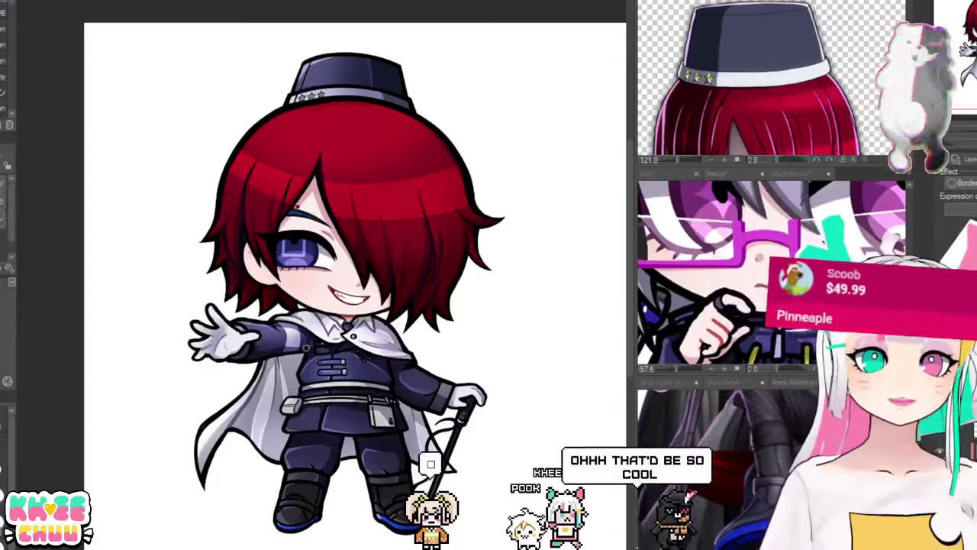
Step: Check the navy outfit against the whole character, comparing the artwork with and without the last change
{"action": "scroll", "coordinate": [329, 313], "scroll_direction": "down", "scroll_amount": 2}
{"action": "scroll", "coordinate": [345, 145], "scroll_direction": "up", "scroll_amount": 3}
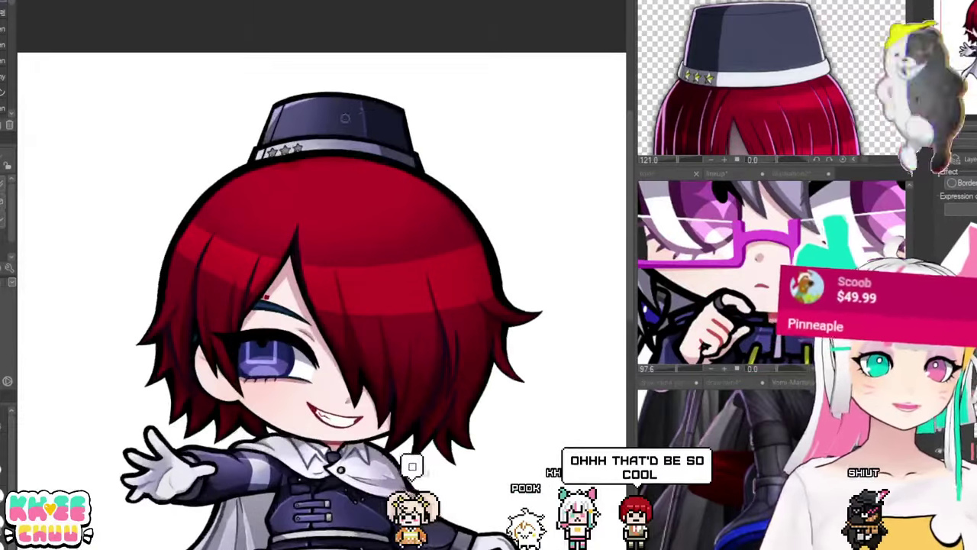
{"action": "scroll", "coordinate": [345, 117], "scroll_direction": "down", "scroll_amount": 3}
{"action": "scroll", "coordinate": [367, 218], "scroll_direction": "up", "scroll_amount": 1}
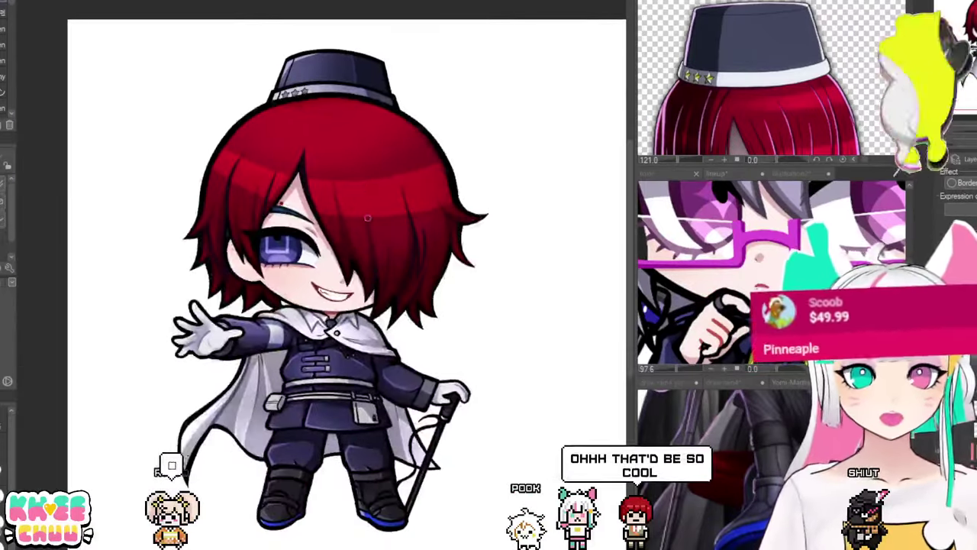
{"action": "scroll", "coordinate": [425, 440], "scroll_direction": "up", "scroll_amount": 1}
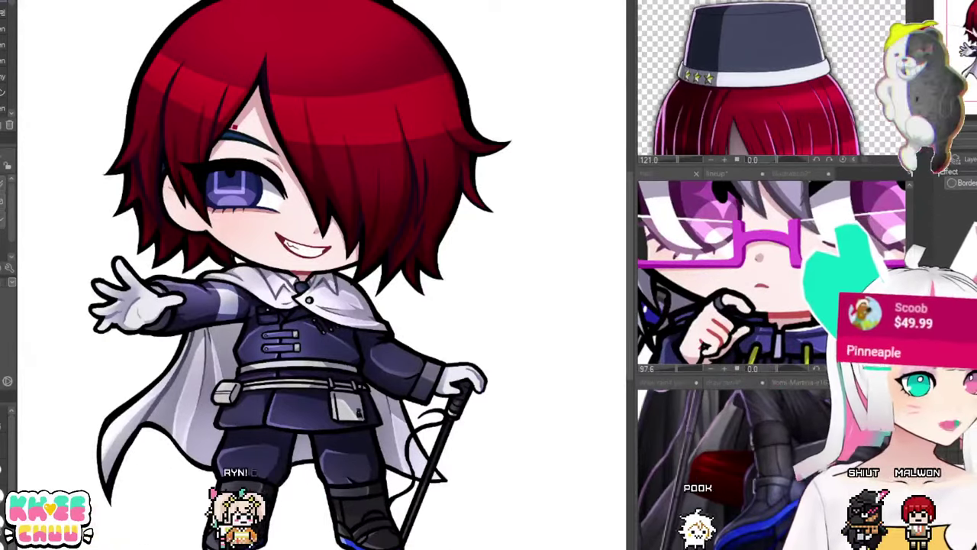
{"action": "key", "text": "ctrl+z"}
{"action": "key", "text": "ctrl+y"}
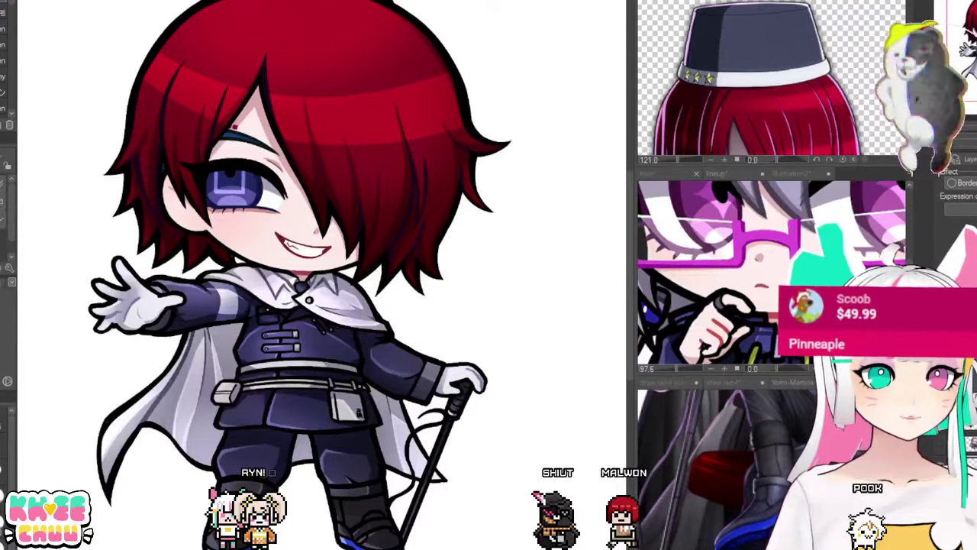
Step: Try a lighter lavender tint over the chest straps and fastenings of the navy jacket, and undo it
{"action": "scroll", "coordinate": [301, 301], "scroll_direction": "up", "scroll_amount": 1}
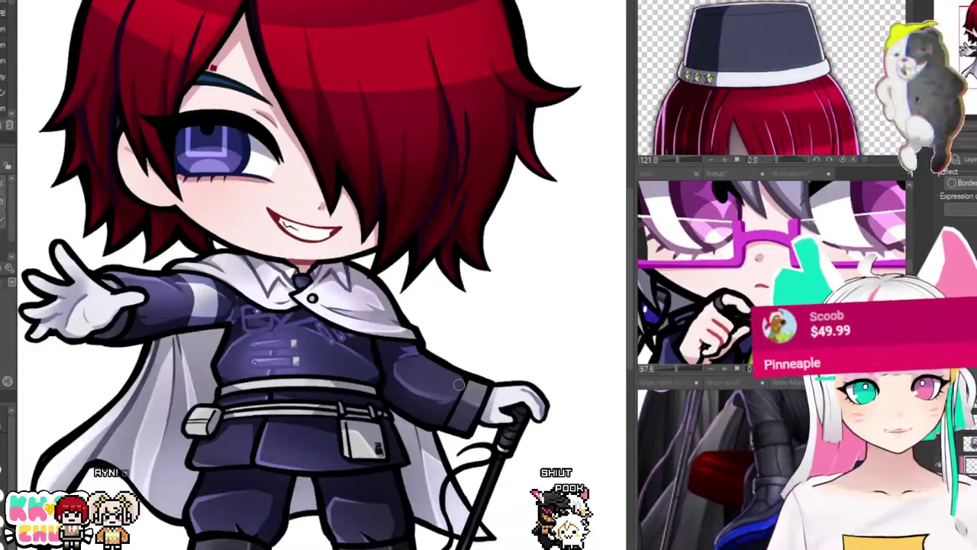
{"action": "key", "text": "ctrl+z"}
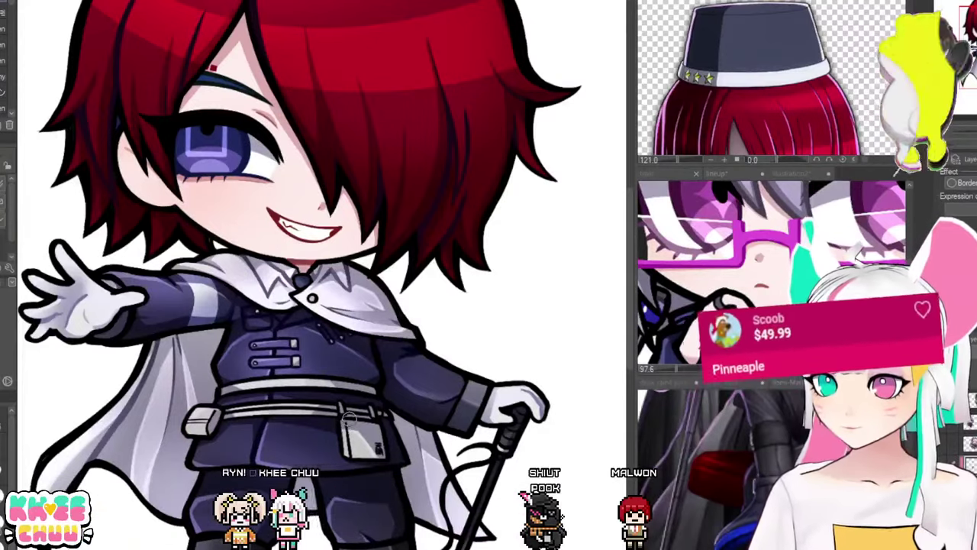
Step: Check the whole character from hat to boots, and swap the grinning expression for the frowning one with a solid black eye
{"action": "scroll", "coordinate": [352, 409], "scroll_direction": "down", "scroll_amount": 1}
{"action": "scroll", "coordinate": [313, 275], "scroll_direction": "down", "scroll_amount": 1}
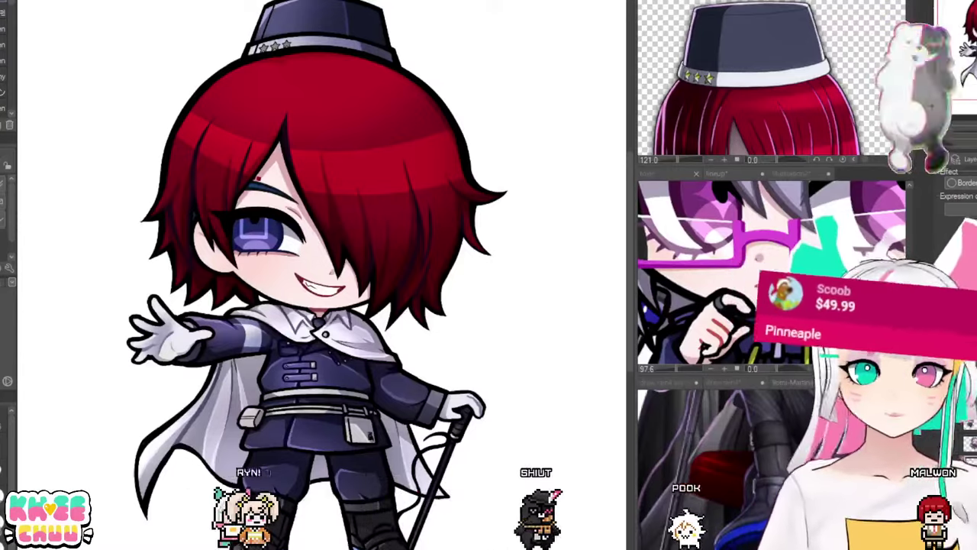
{"action": "scroll", "coordinate": [413, 310], "scroll_direction": "down", "scroll_amount": 1}
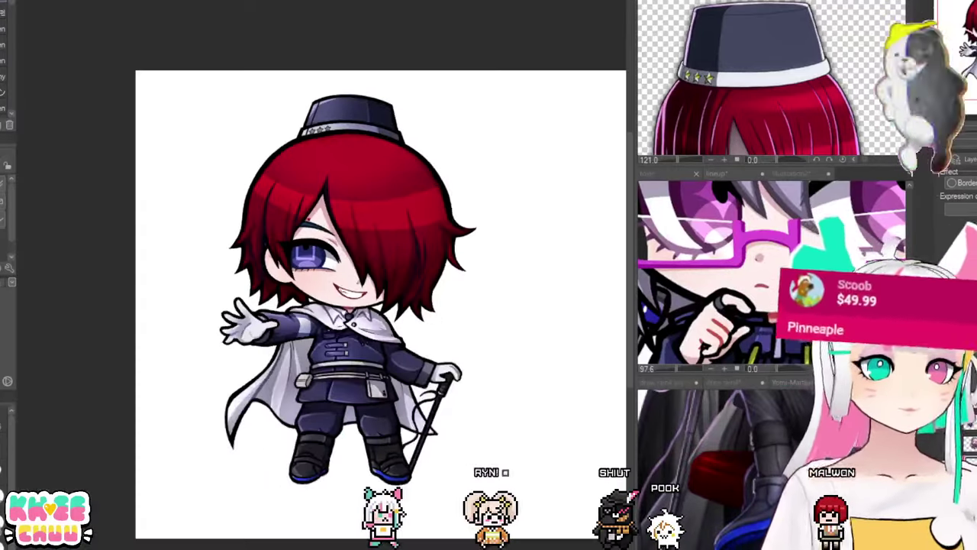
{"action": "left_click_drag", "start_coordinate": [438, 295], "coordinate": [391, 299]}
{"action": "scroll", "coordinate": [380, 314], "scroll_direction": "up", "scroll_amount": 1}
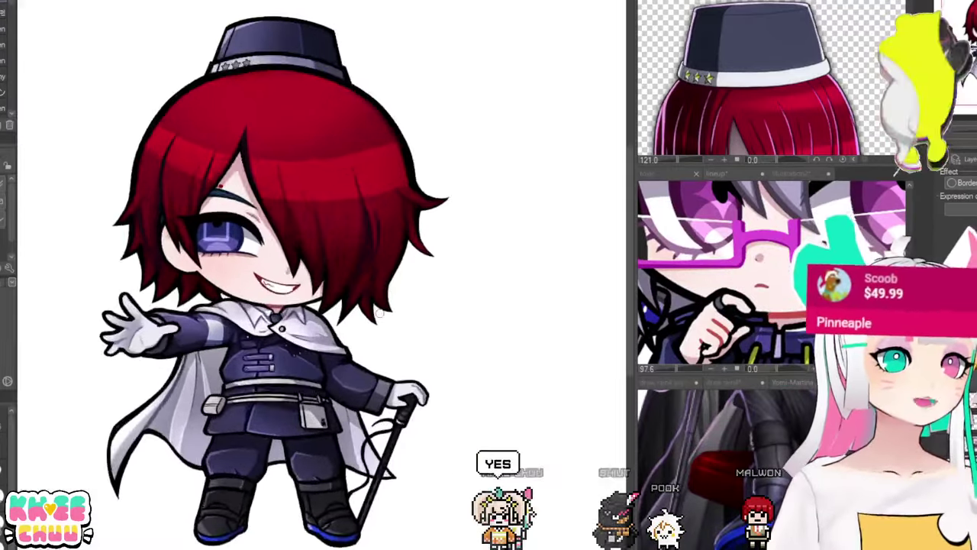
{"action": "key", "text": "ctrl+minus"}
{"action": "key", "text": "ctrl+plus"}
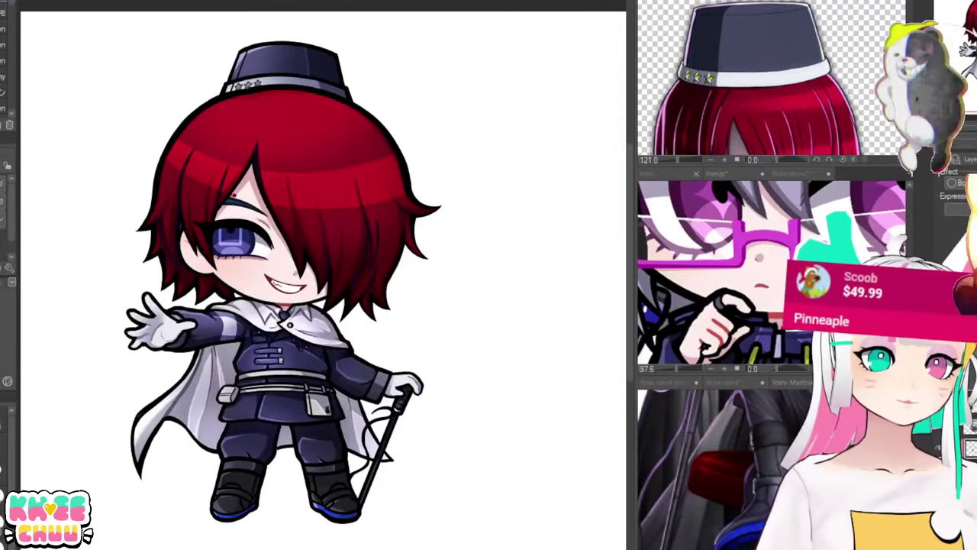
{"action": "key", "text": "ctrl+z"}
{"action": "key", "text": "ctrl+y"}
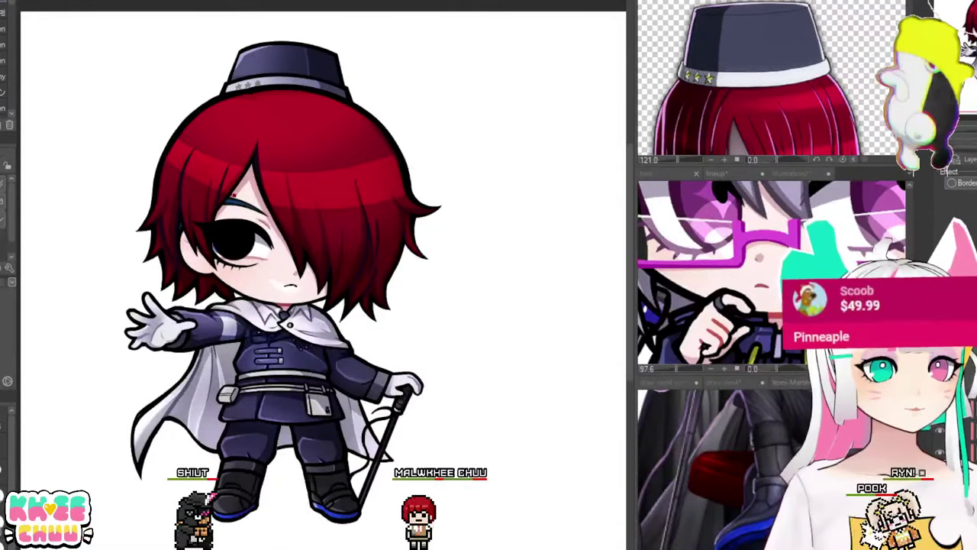
Step: Bring the shaded face of the red-haired reference into view and select the face area of the frowning chibi
{"action": "scroll", "coordinate": [201, 240], "scroll_direction": "up", "scroll_amount": 4}
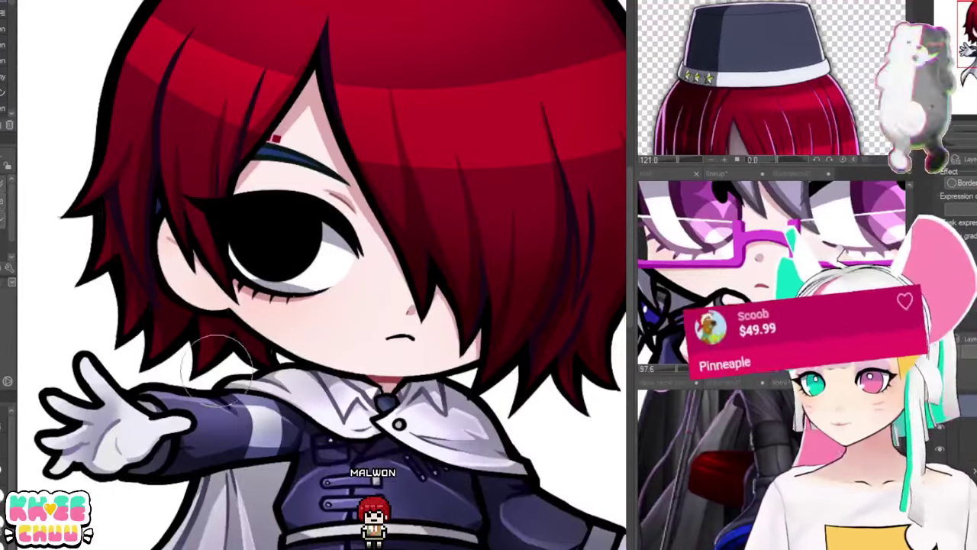
{"action": "left_click_drag", "start_coordinate": [413, 255], "coordinate": [382, 329]}
{"action": "scroll", "coordinate": [428, 397], "scroll_direction": "down", "scroll_amount": 1}
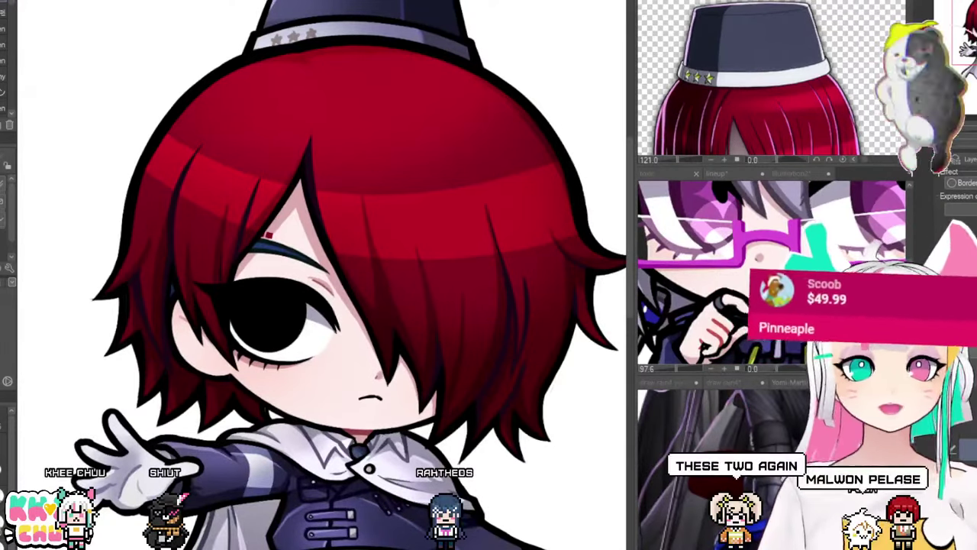
{"action": "scroll", "coordinate": [743, 103], "scroll_direction": "down", "scroll_amount": 2}
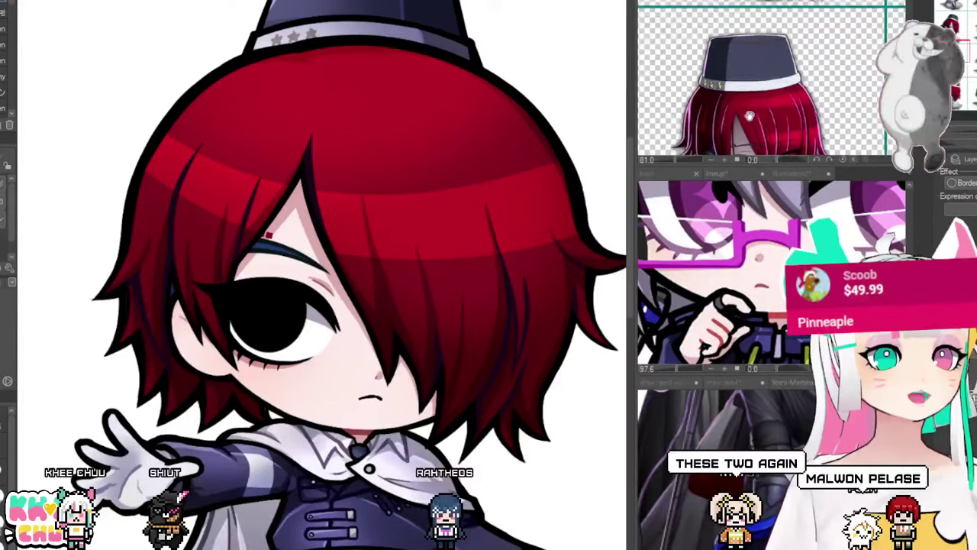
{"action": "left_click_drag", "start_coordinate": [750, 116], "coordinate": [735, 70]}
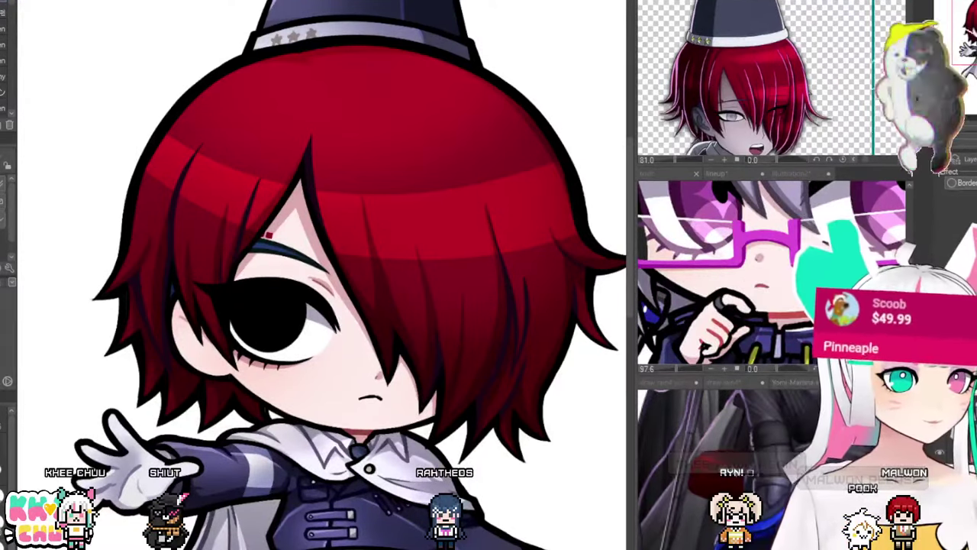
{"action": "key", "text": "ctrl+shift+d"}
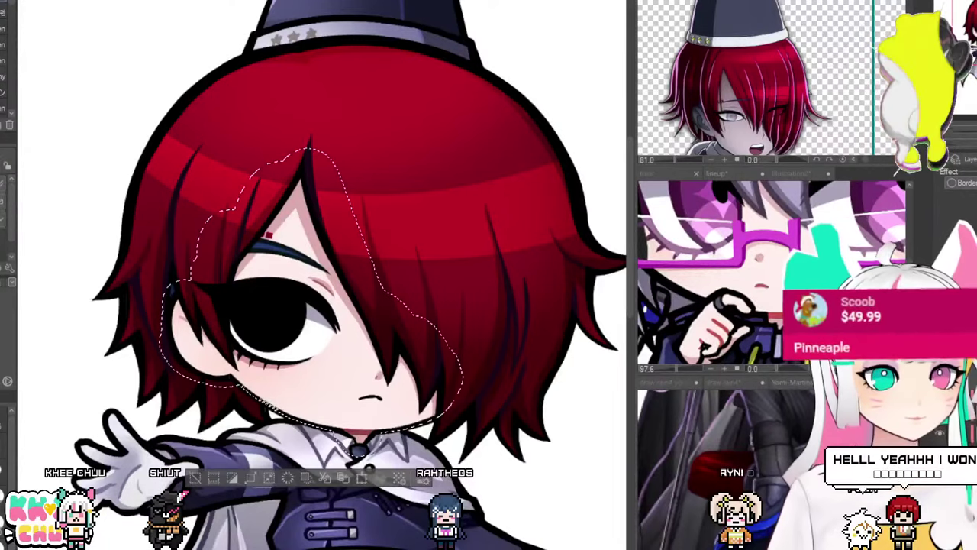